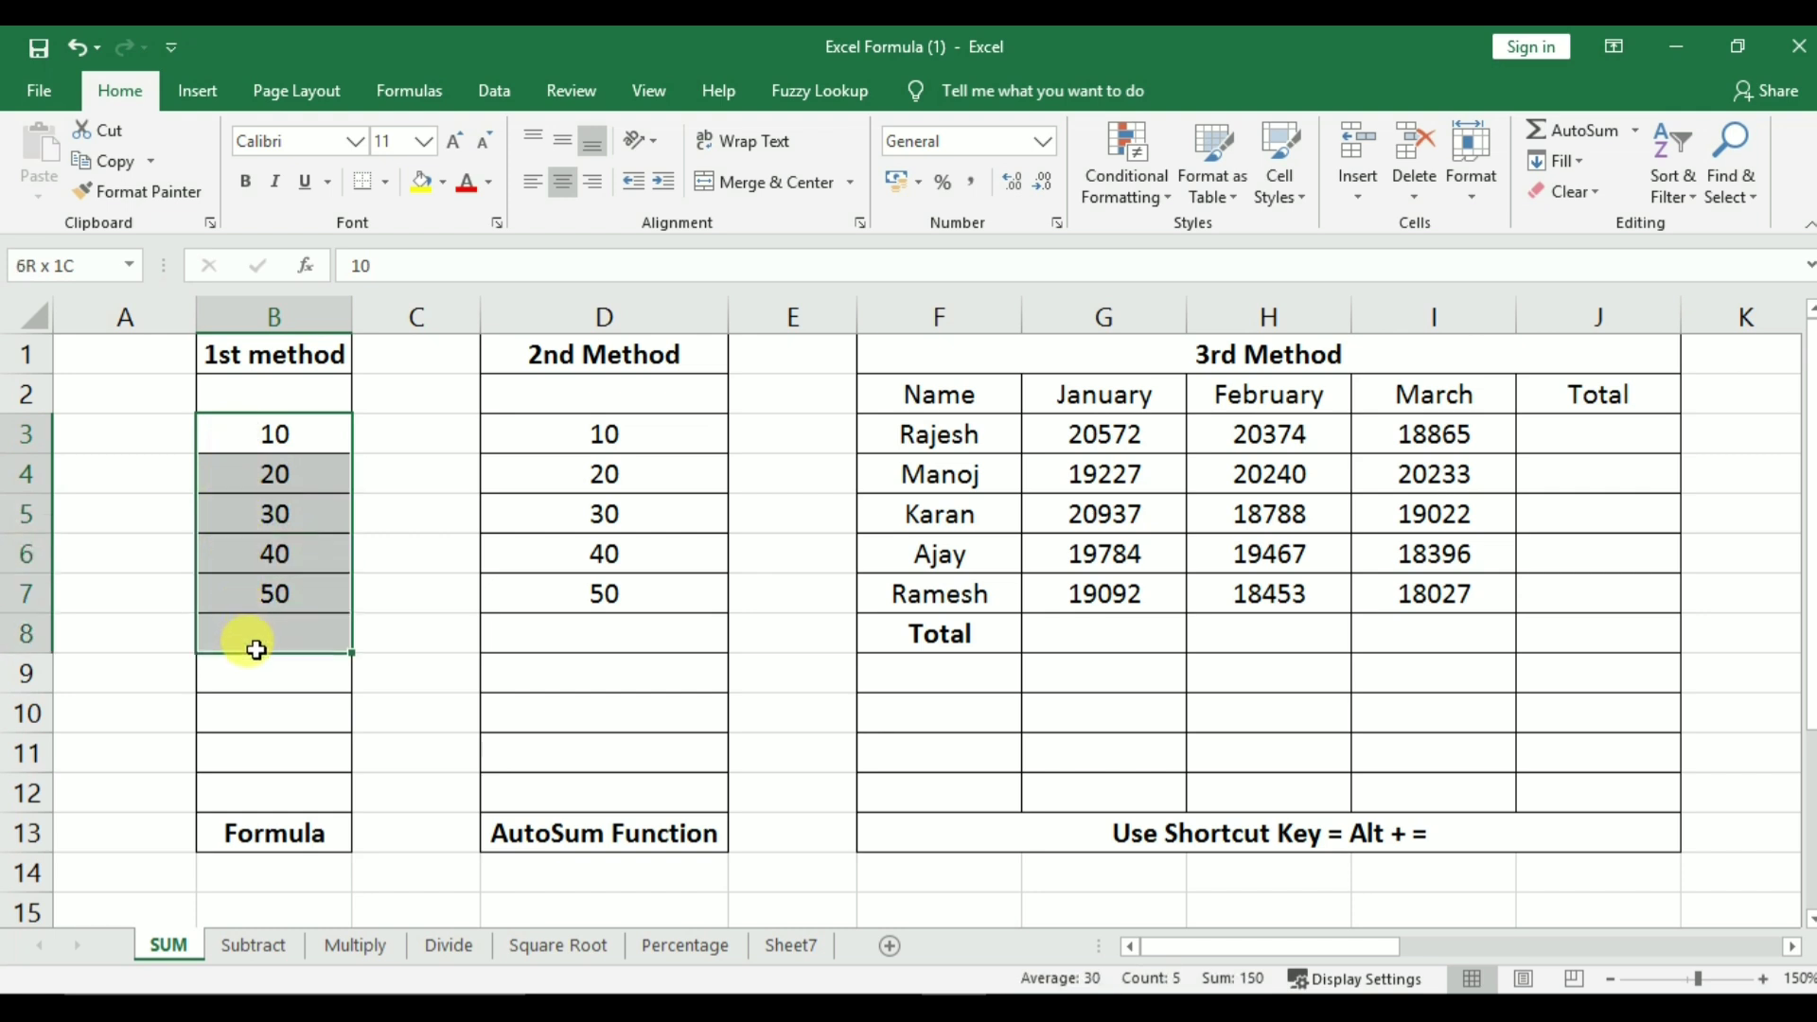
# Total the 1st method numbers in cell B10 with the formula =SUM(B3:B7)
pyautogui.click(284, 700)
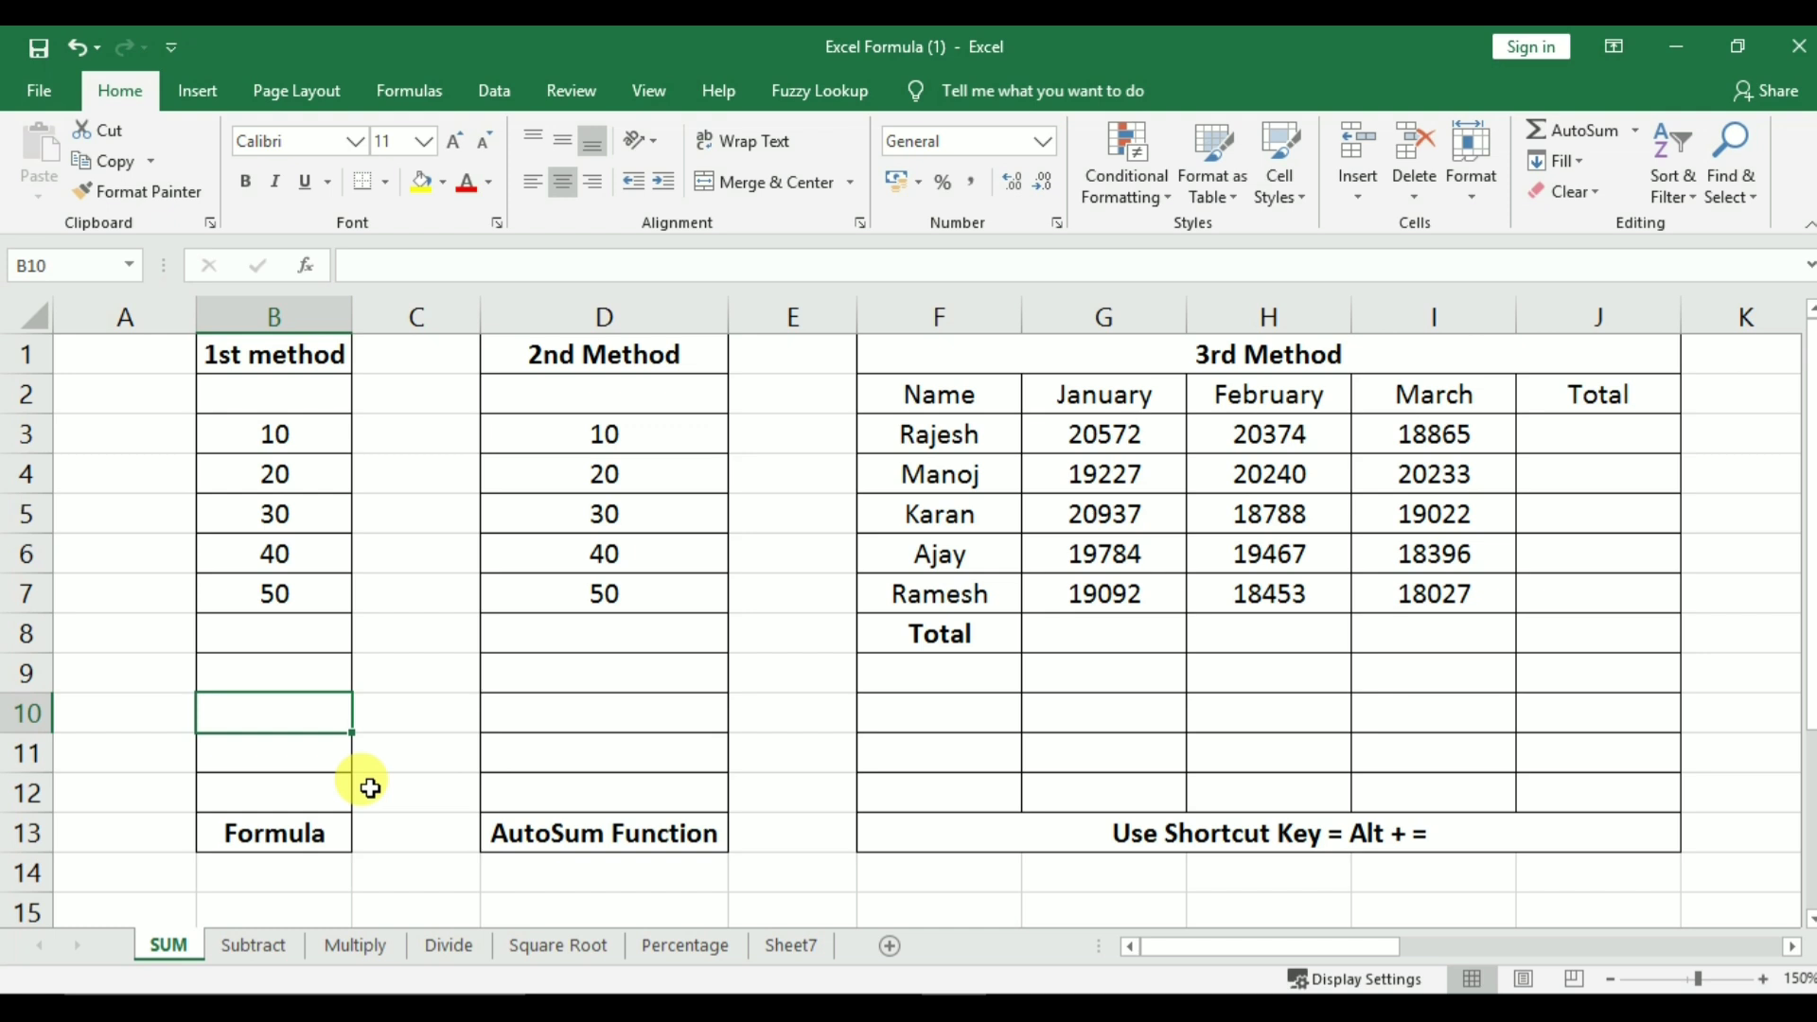
pyautogui.write('=sum')
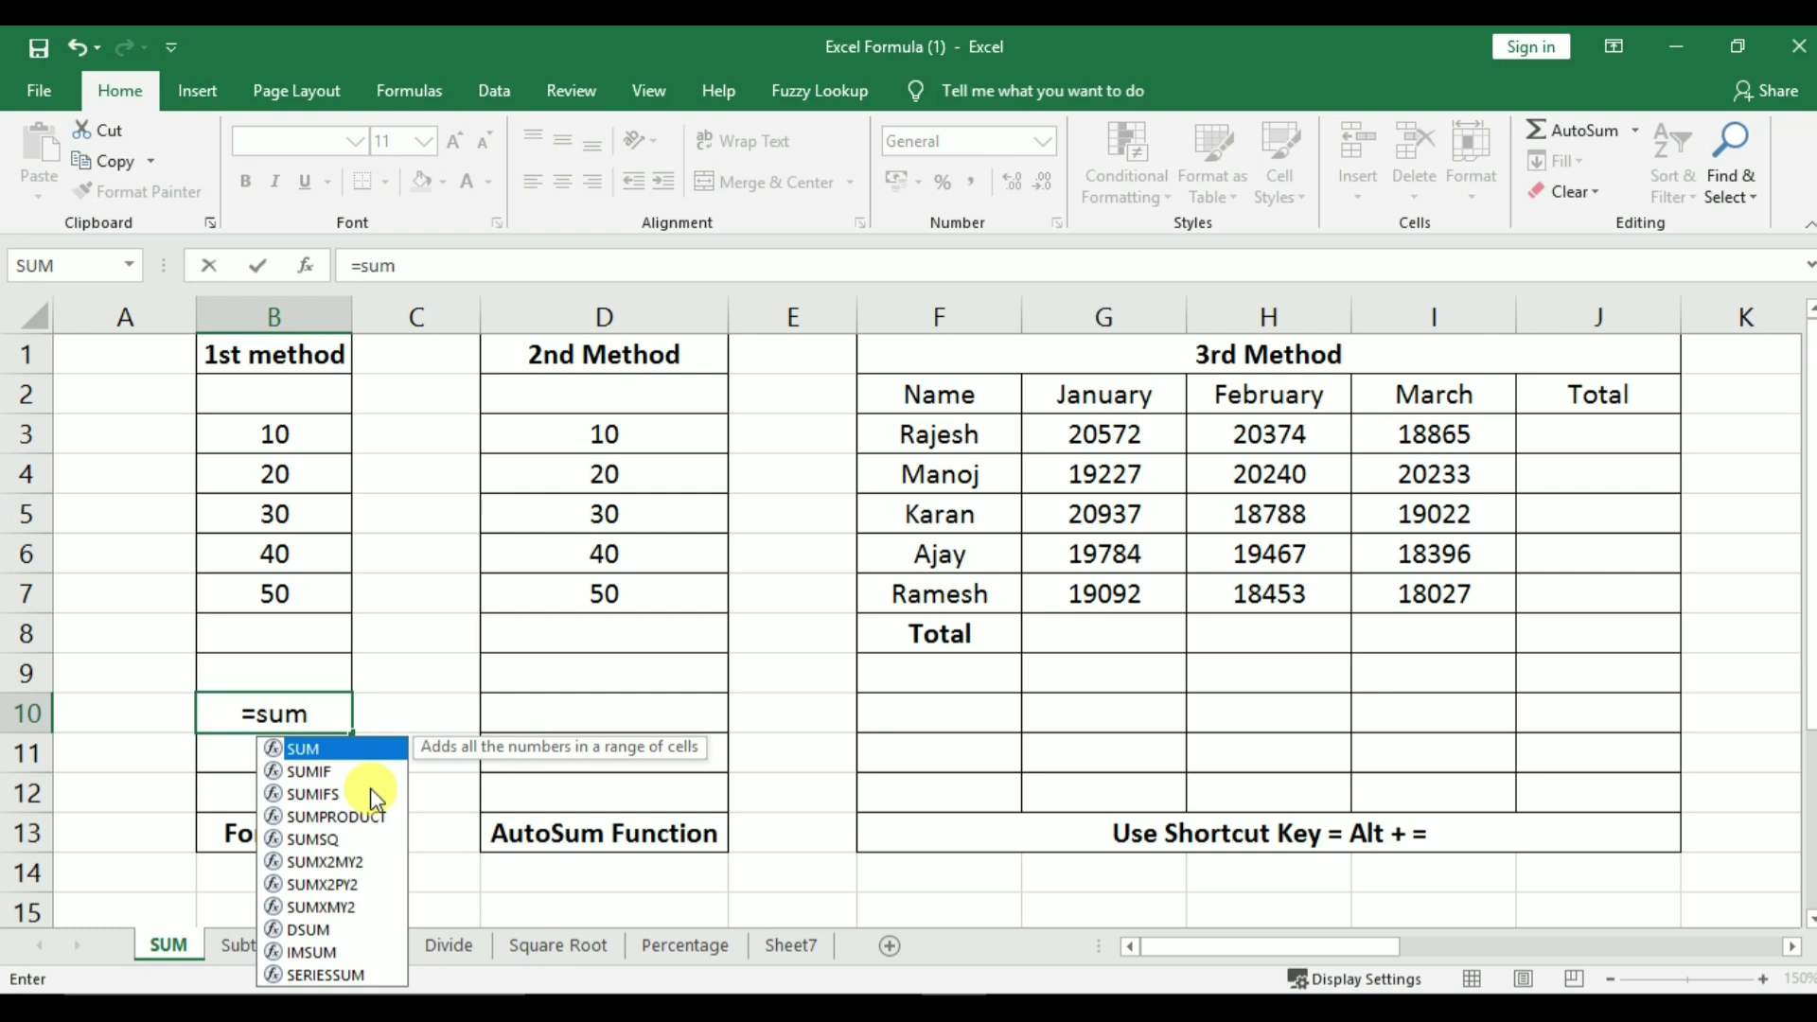
pyautogui.write('(')
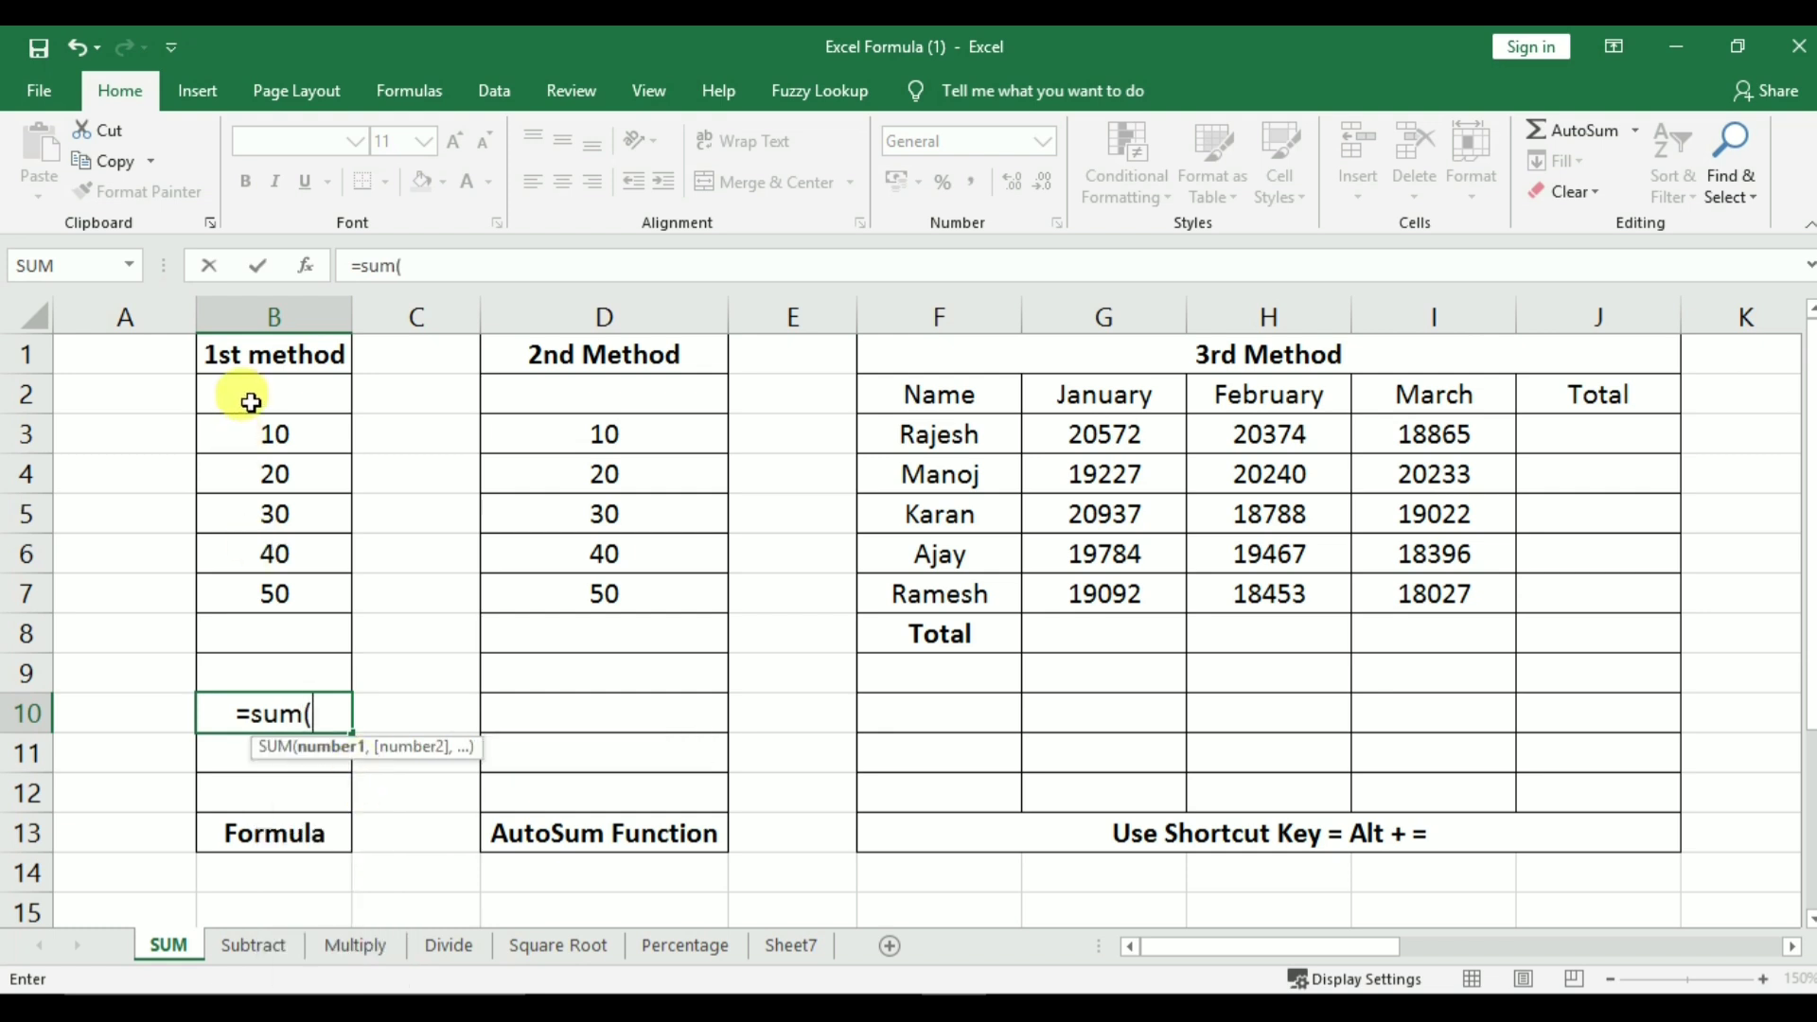
pyautogui.moveTo(252, 419); pyautogui.dragTo(284, 596)
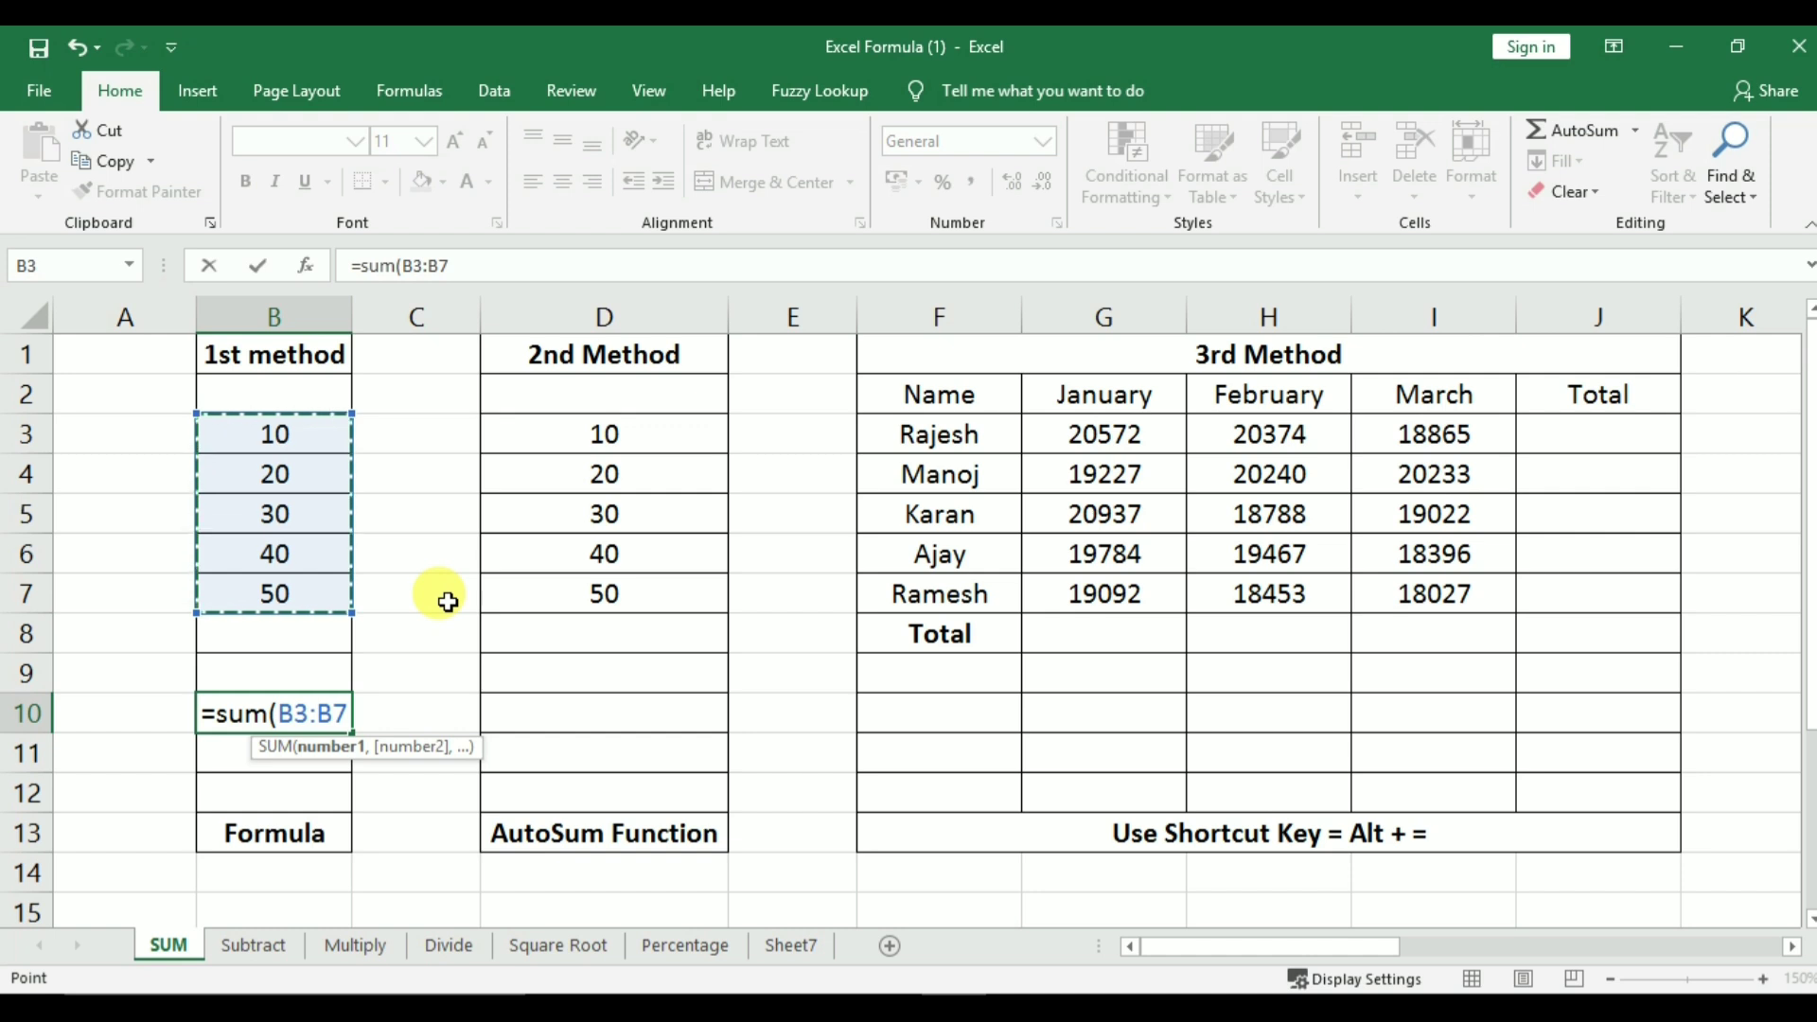
pyautogui.write(')')
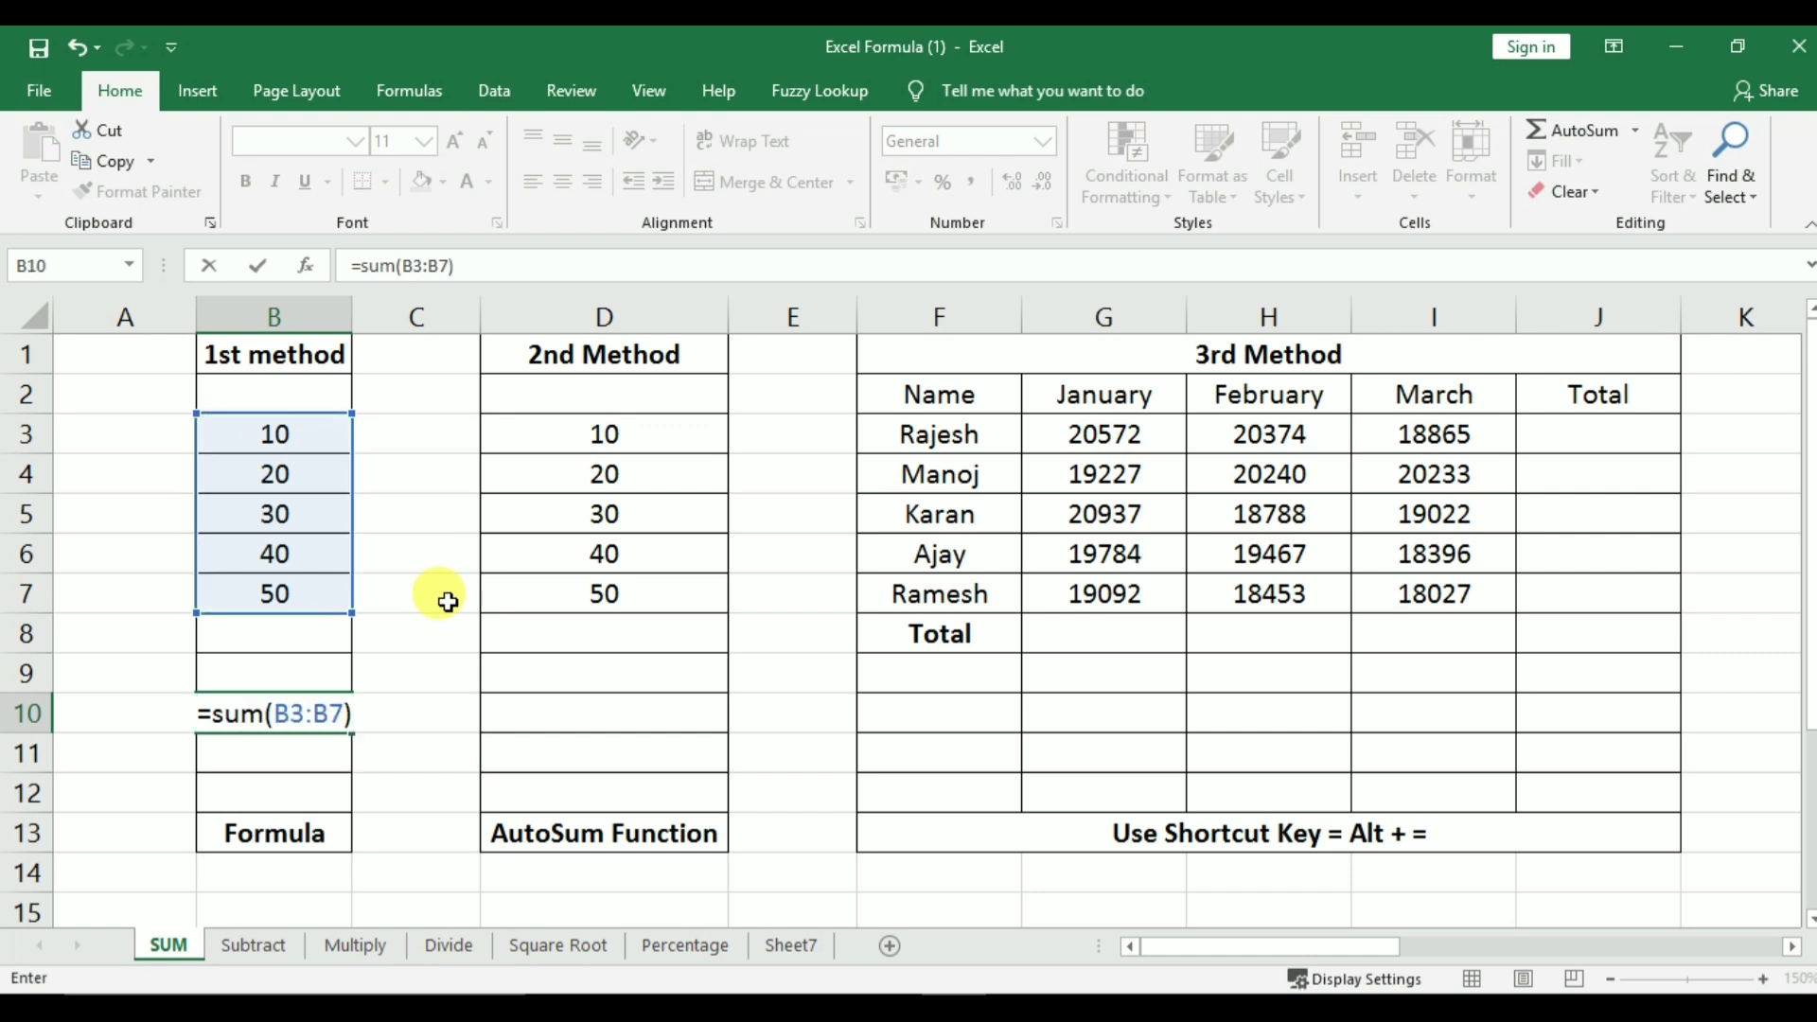
pyautogui.press('Return')
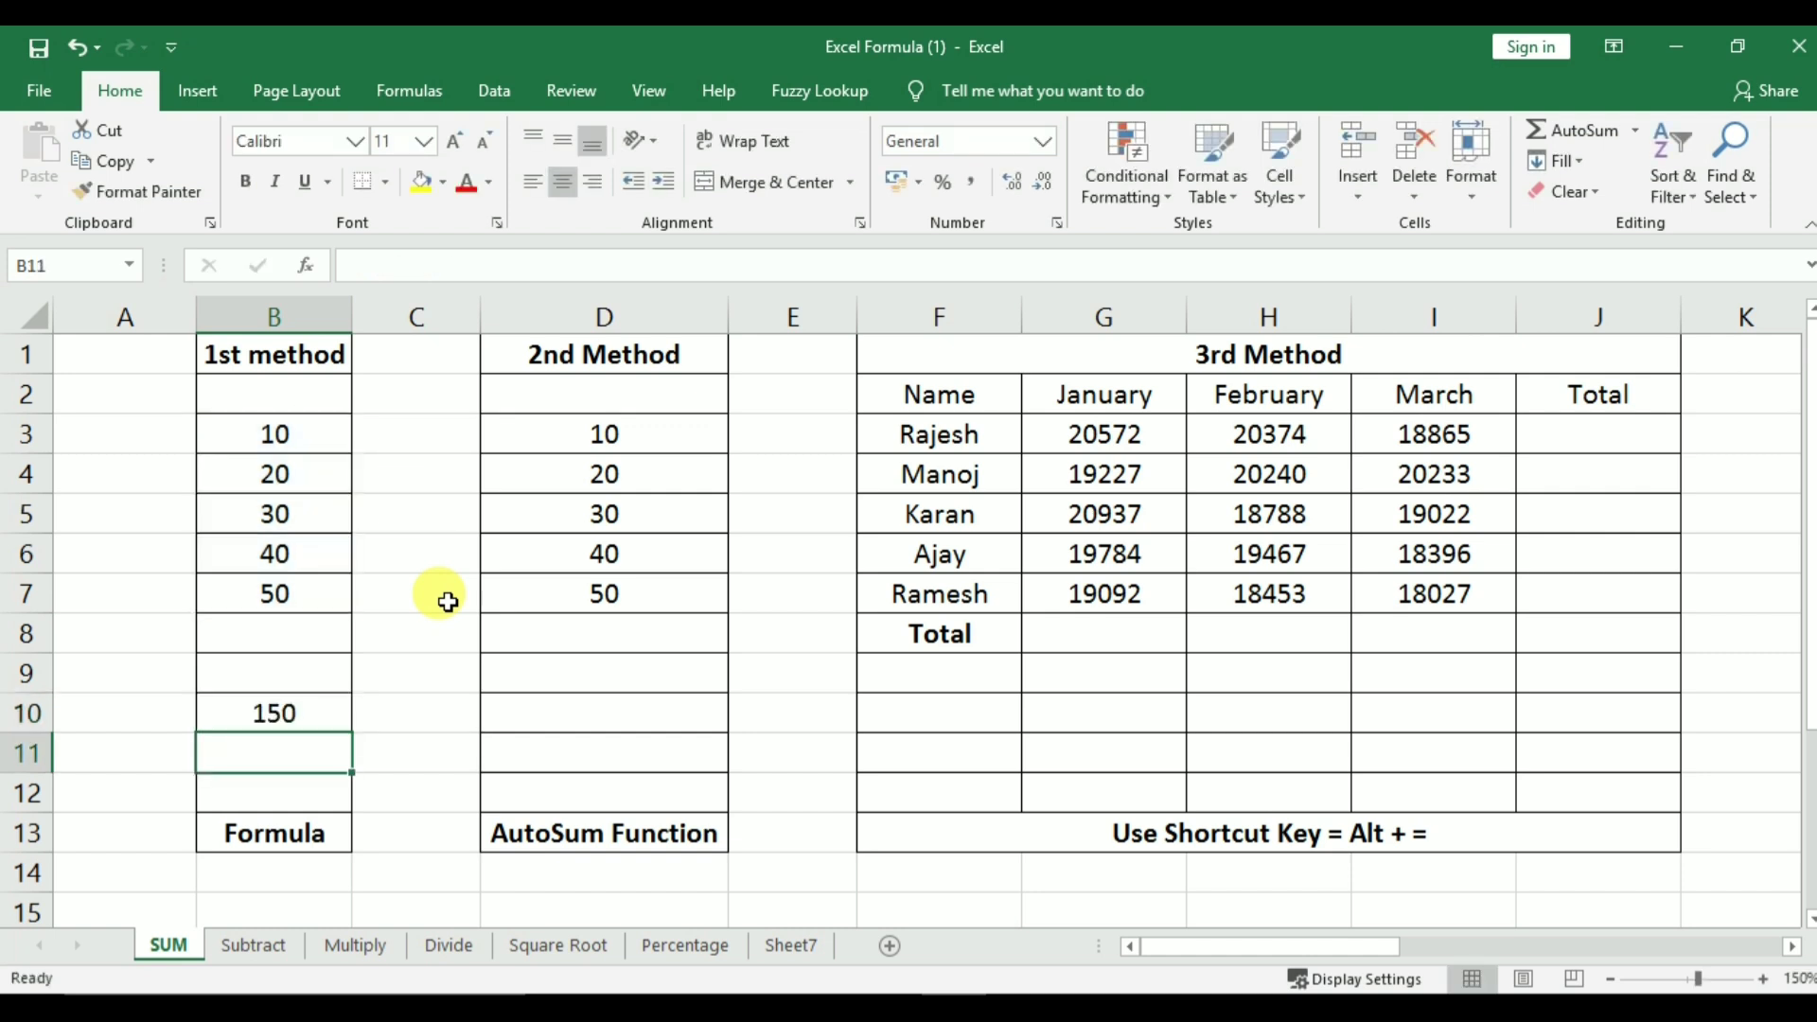
pyautogui.click(274, 708)
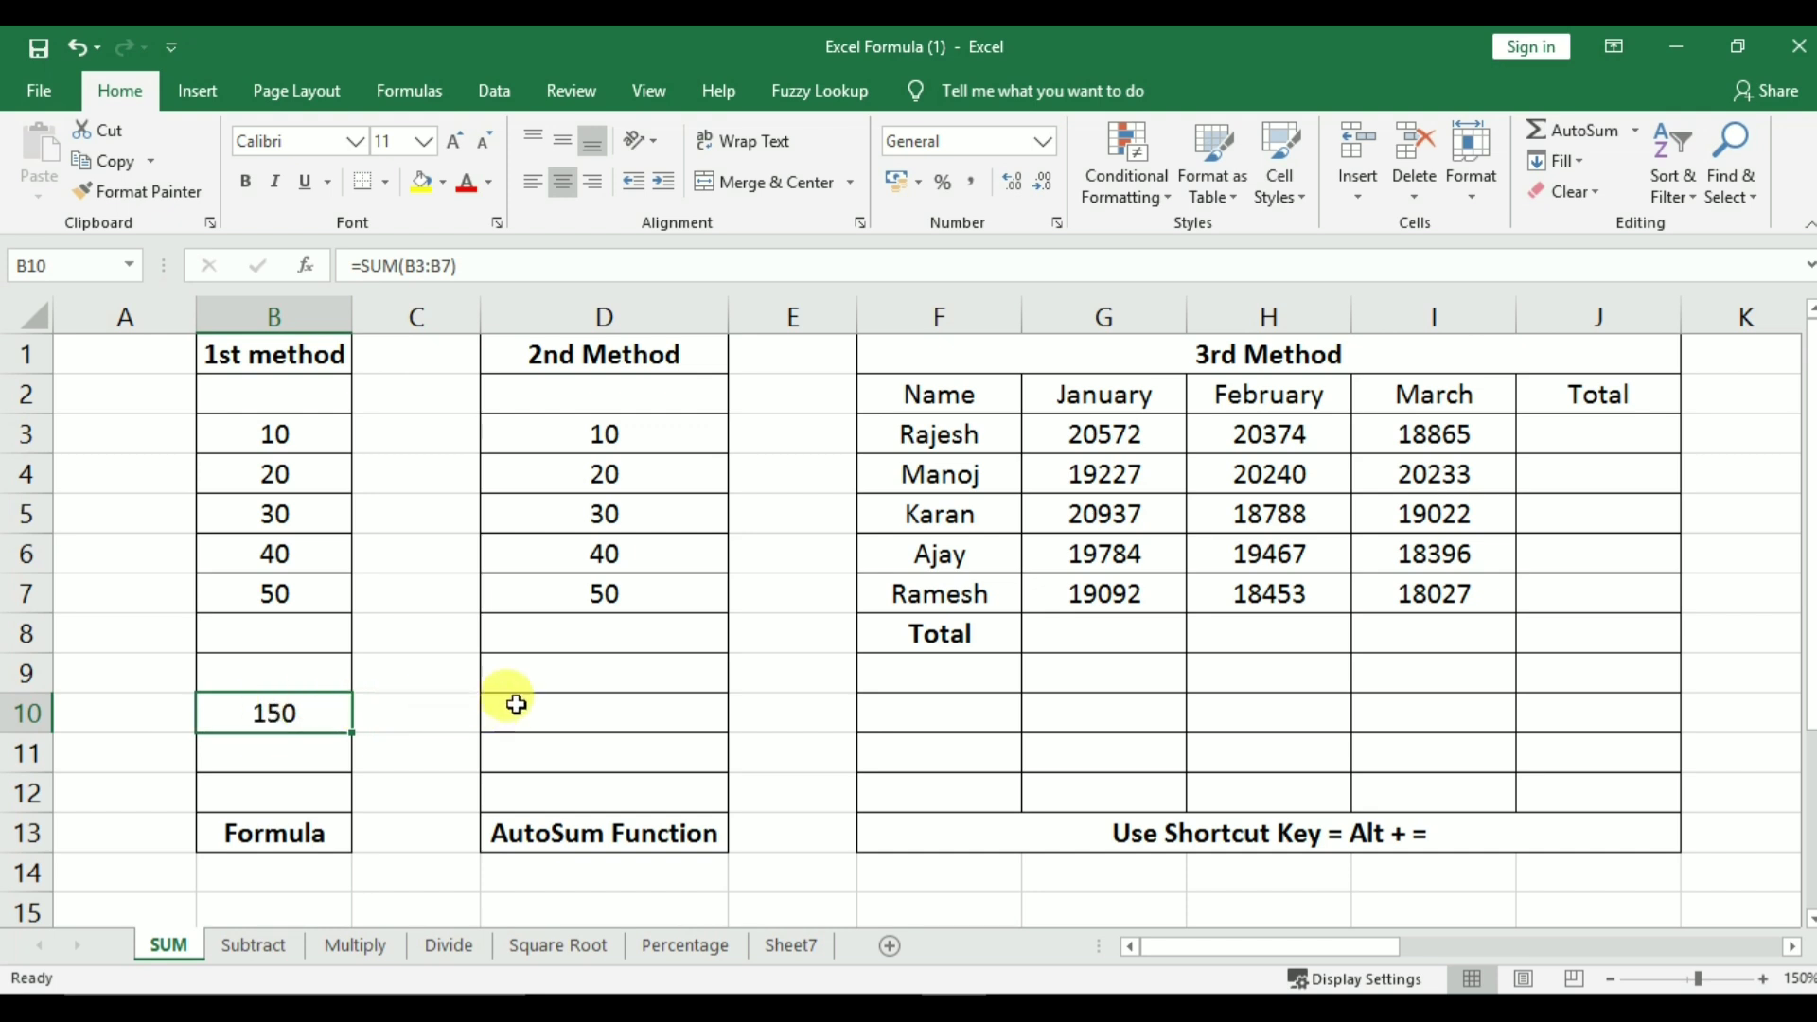
pyautogui.click(124, 785)
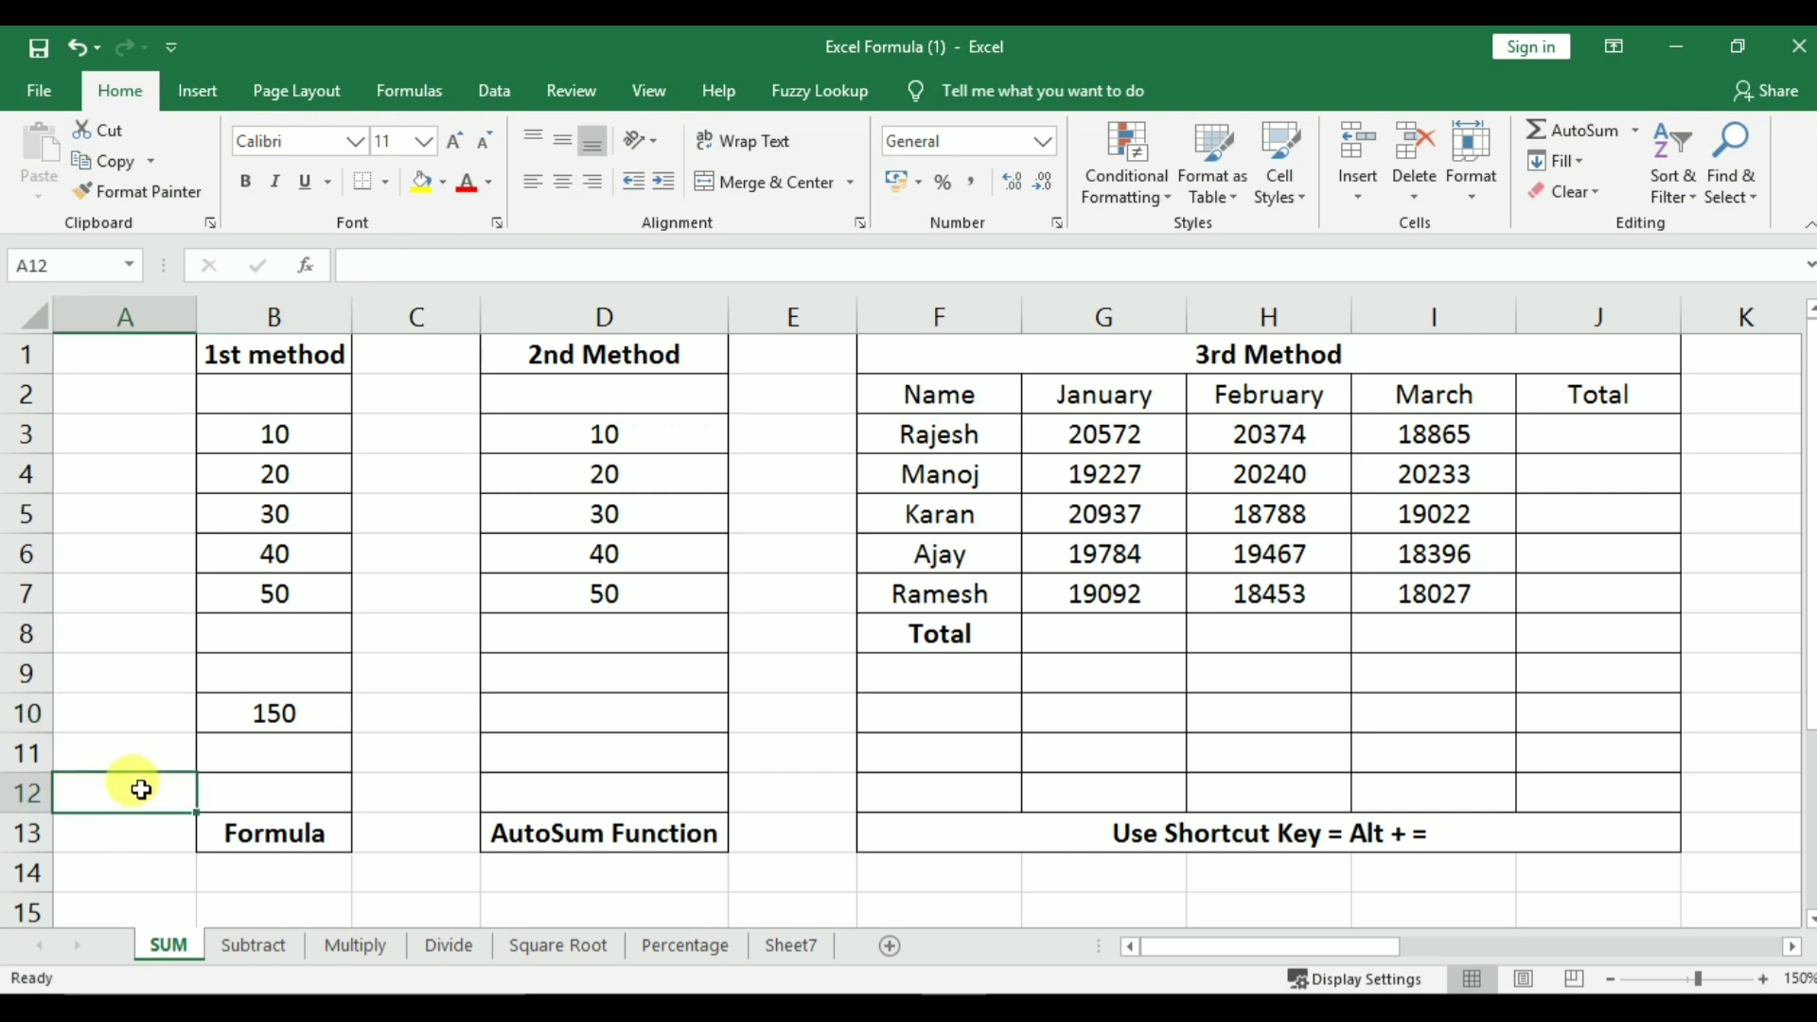
pyautogui.click(103, 667)
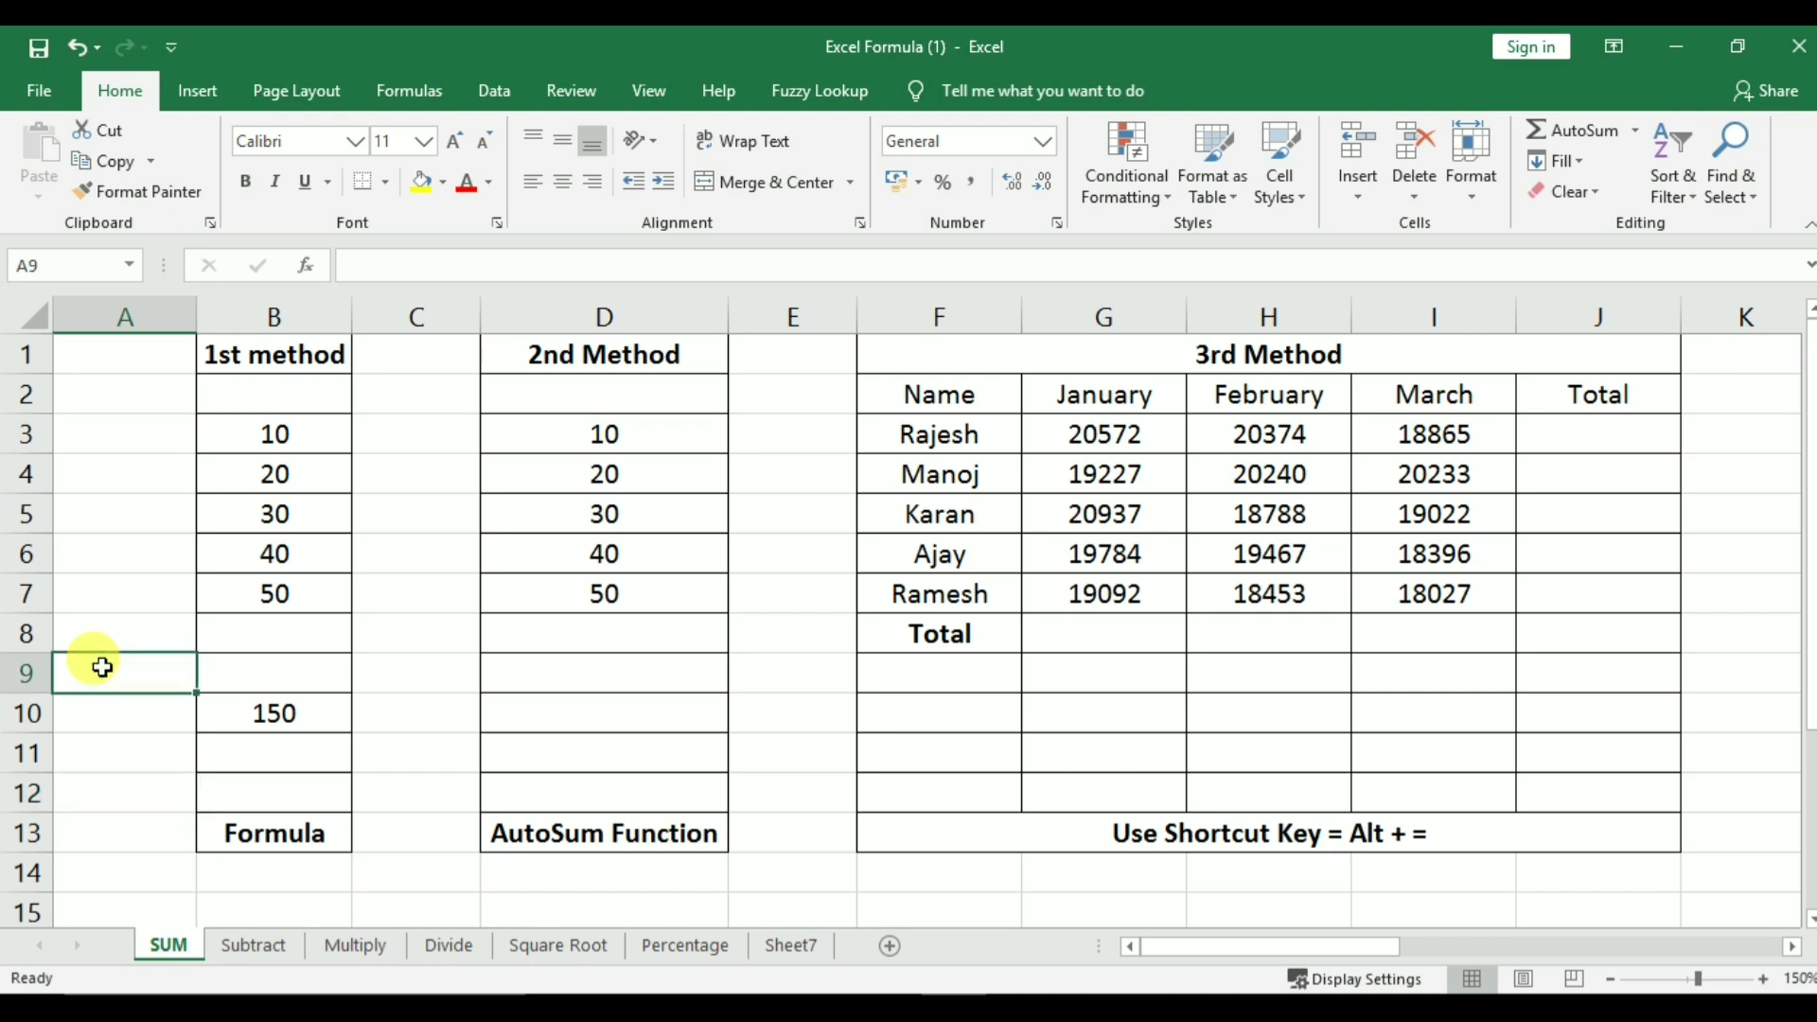
# Try the formula =SUM(B3:B7) in cell C9 and clear that cell again
pyautogui.click(424, 668)
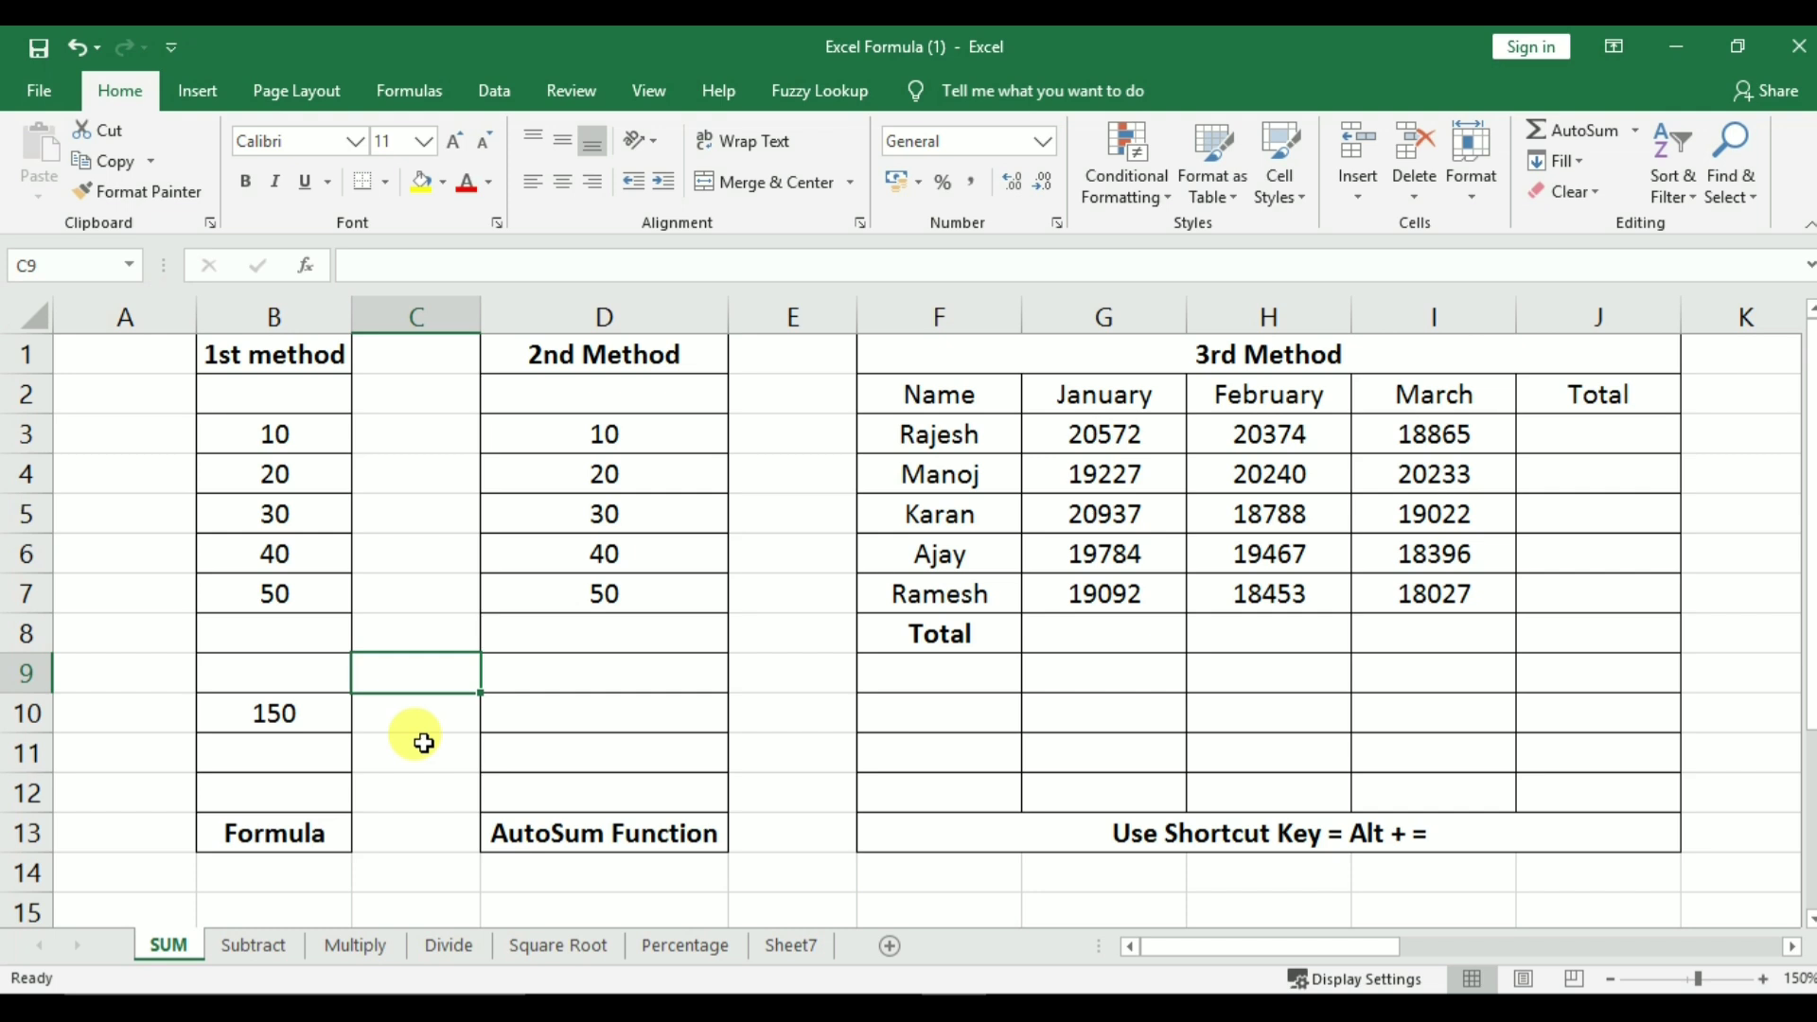
pyautogui.write('=')
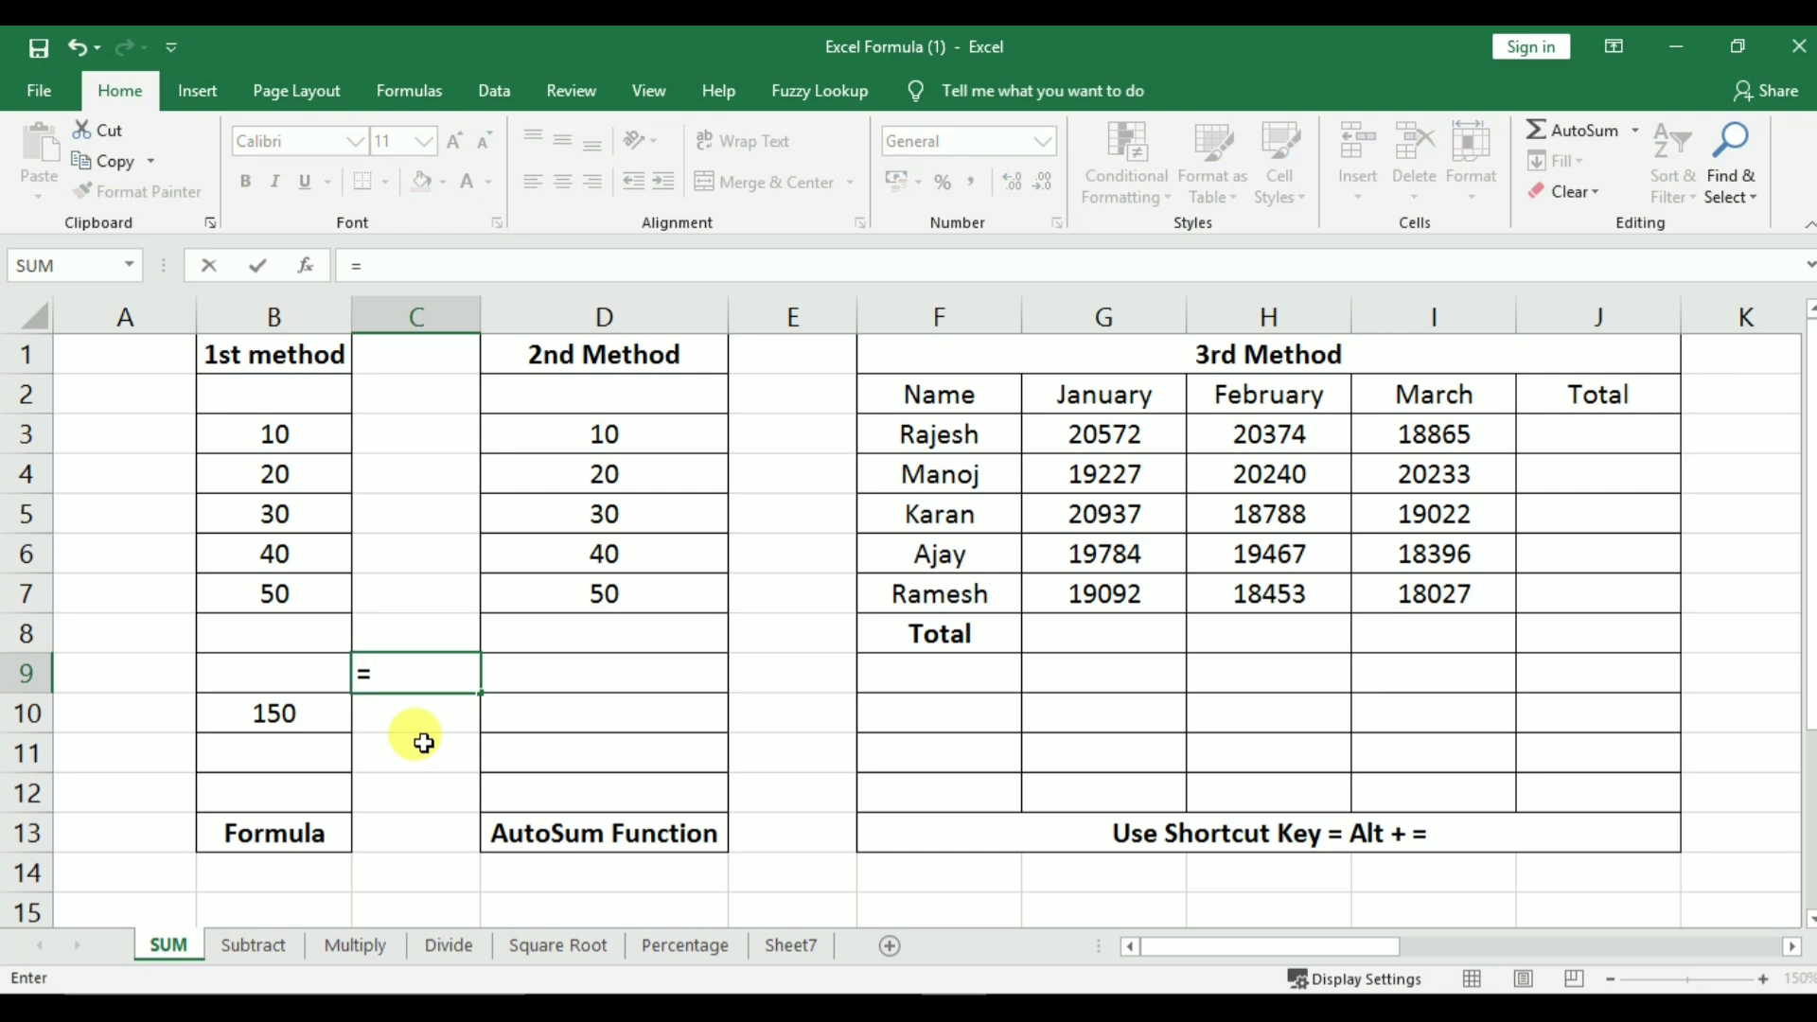
pyautogui.write('su')
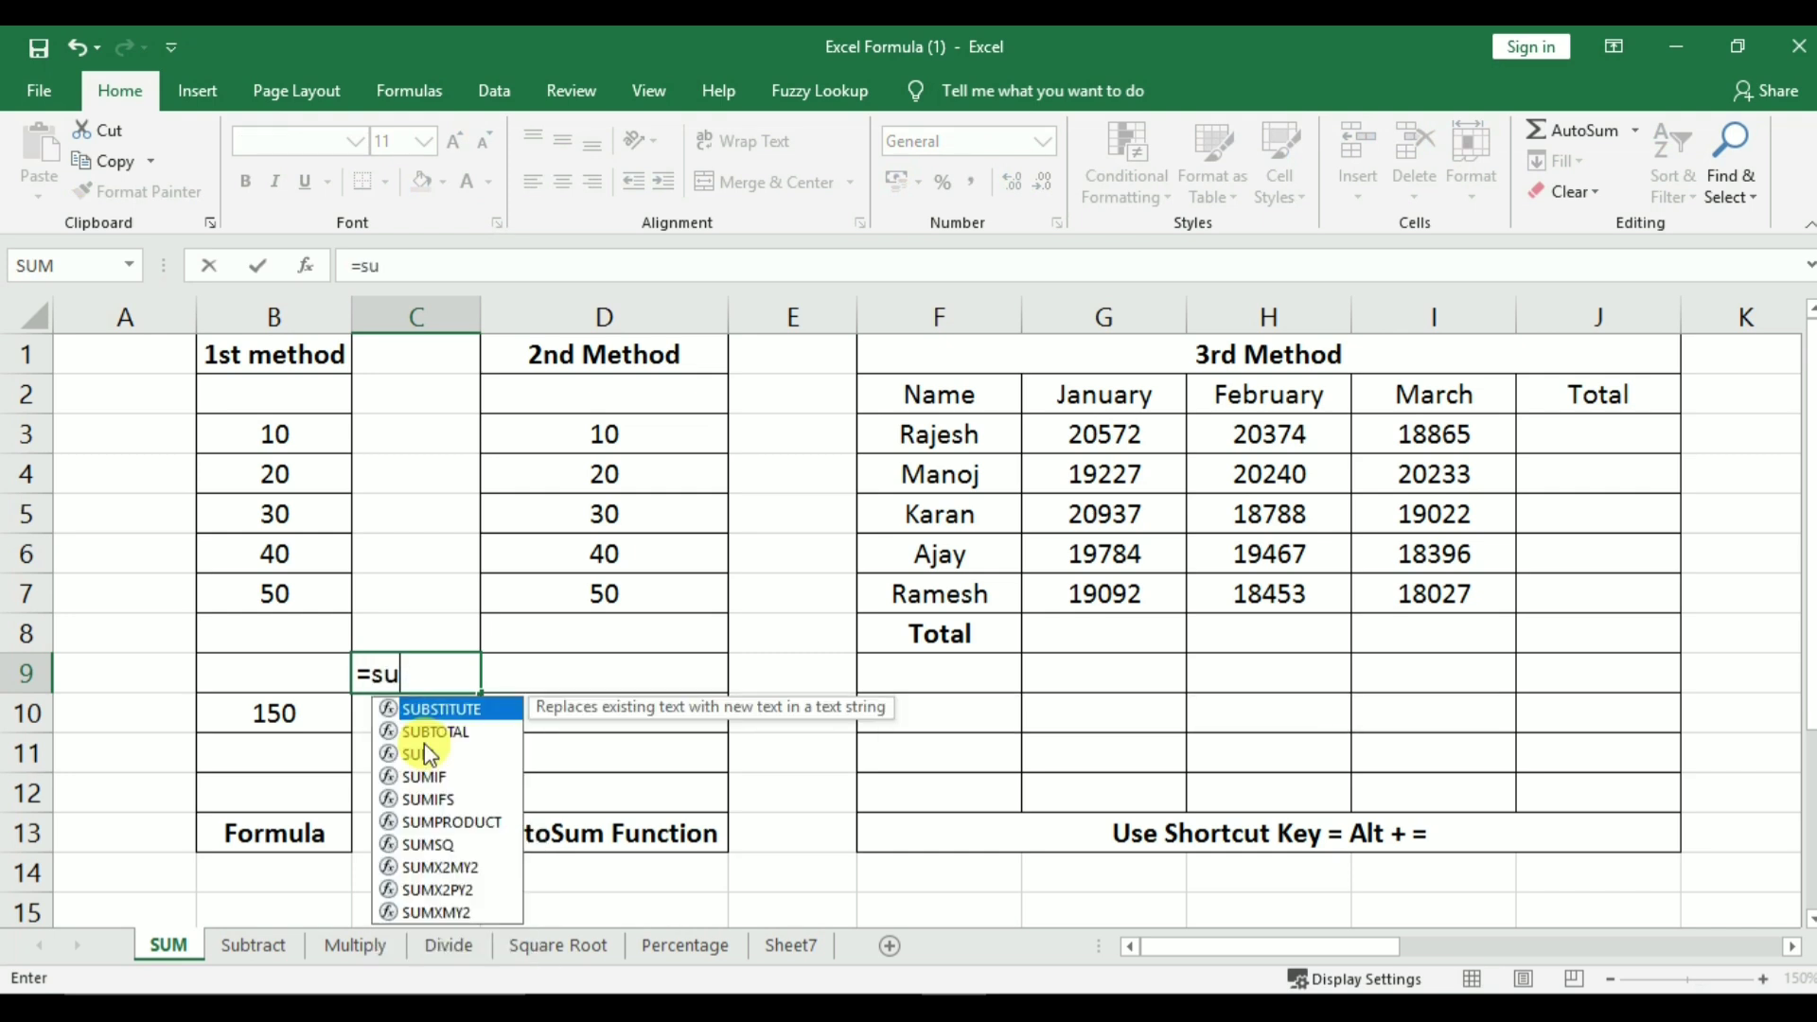
pyautogui.write('m(')
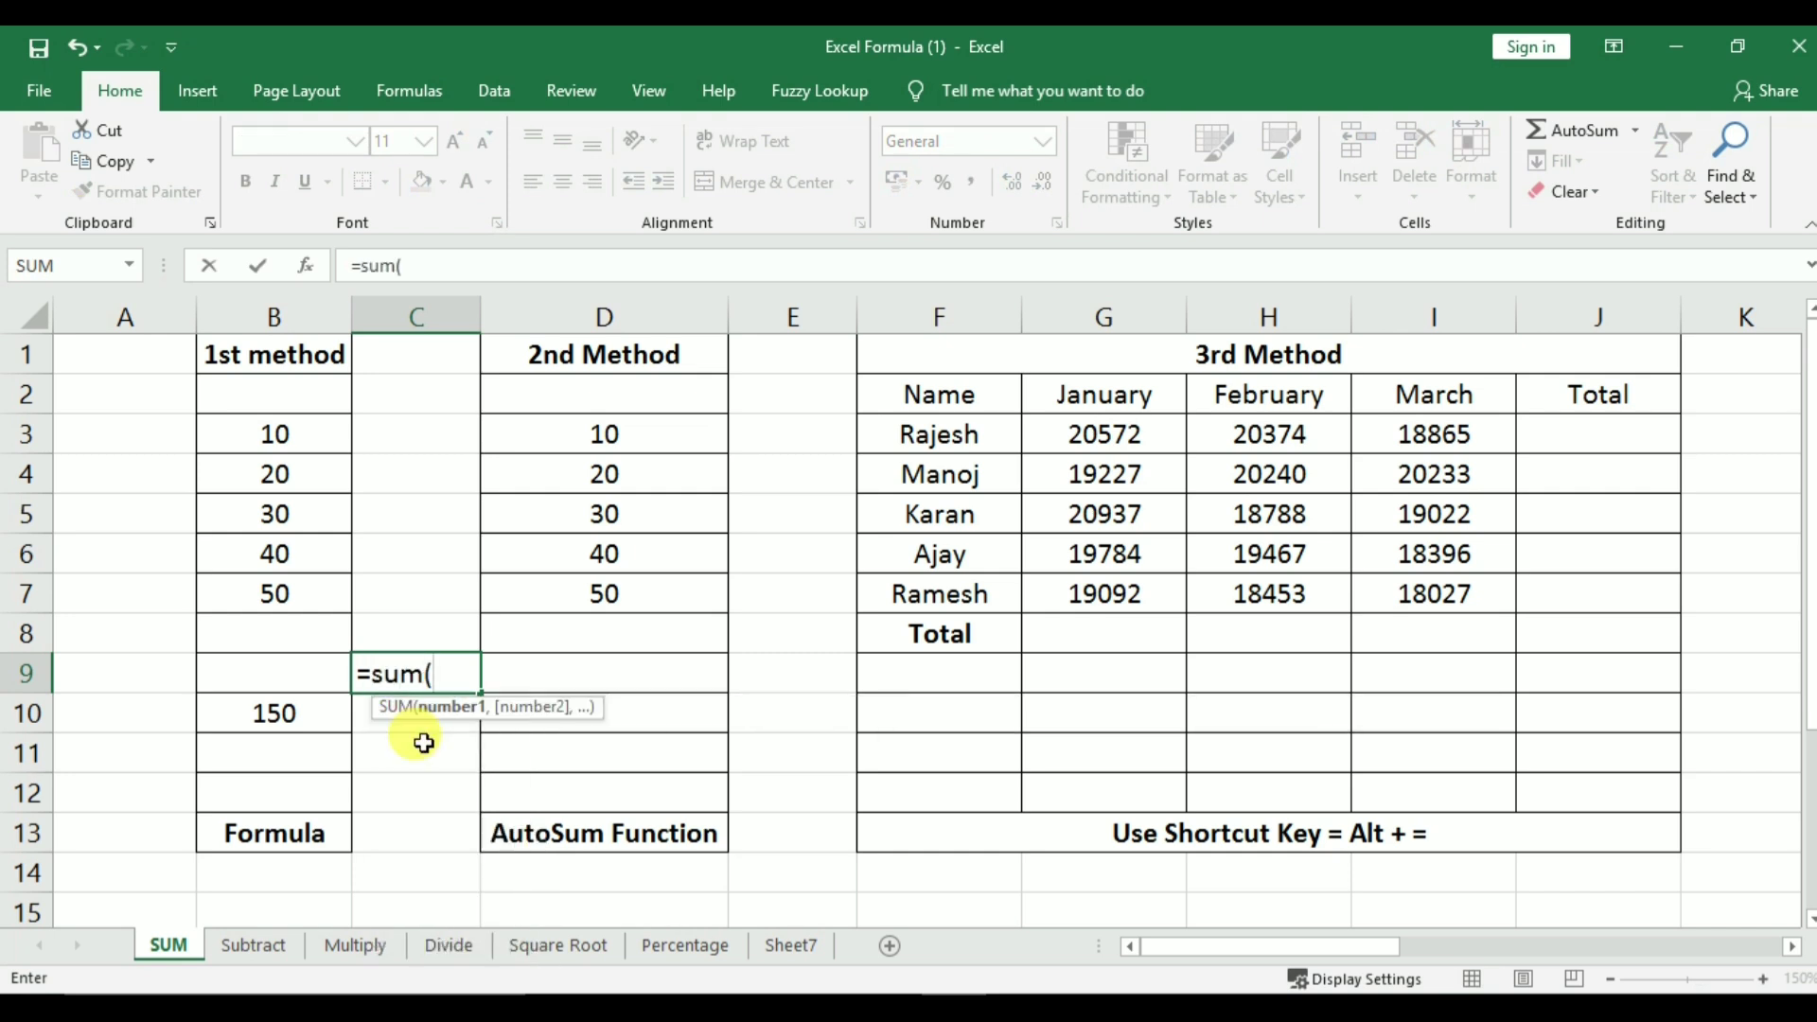
pyautogui.moveTo(267, 416); pyautogui.dragTo(202, 600)
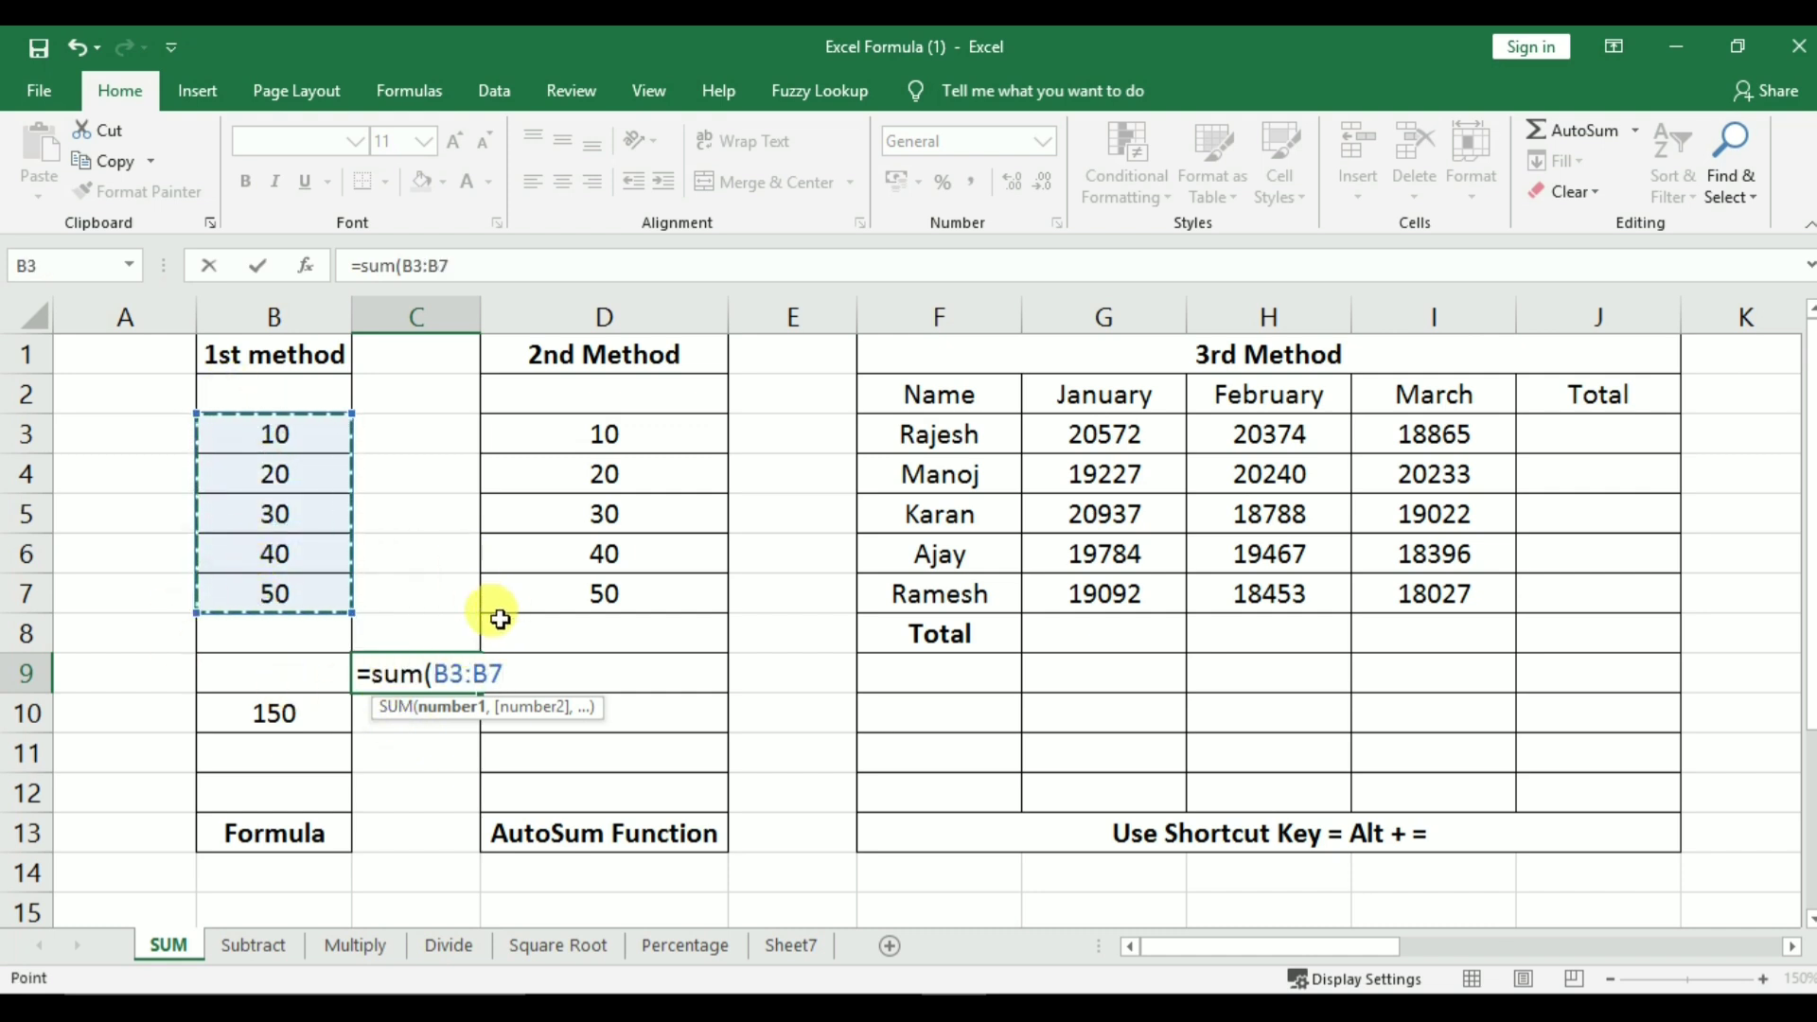
pyautogui.write(')')
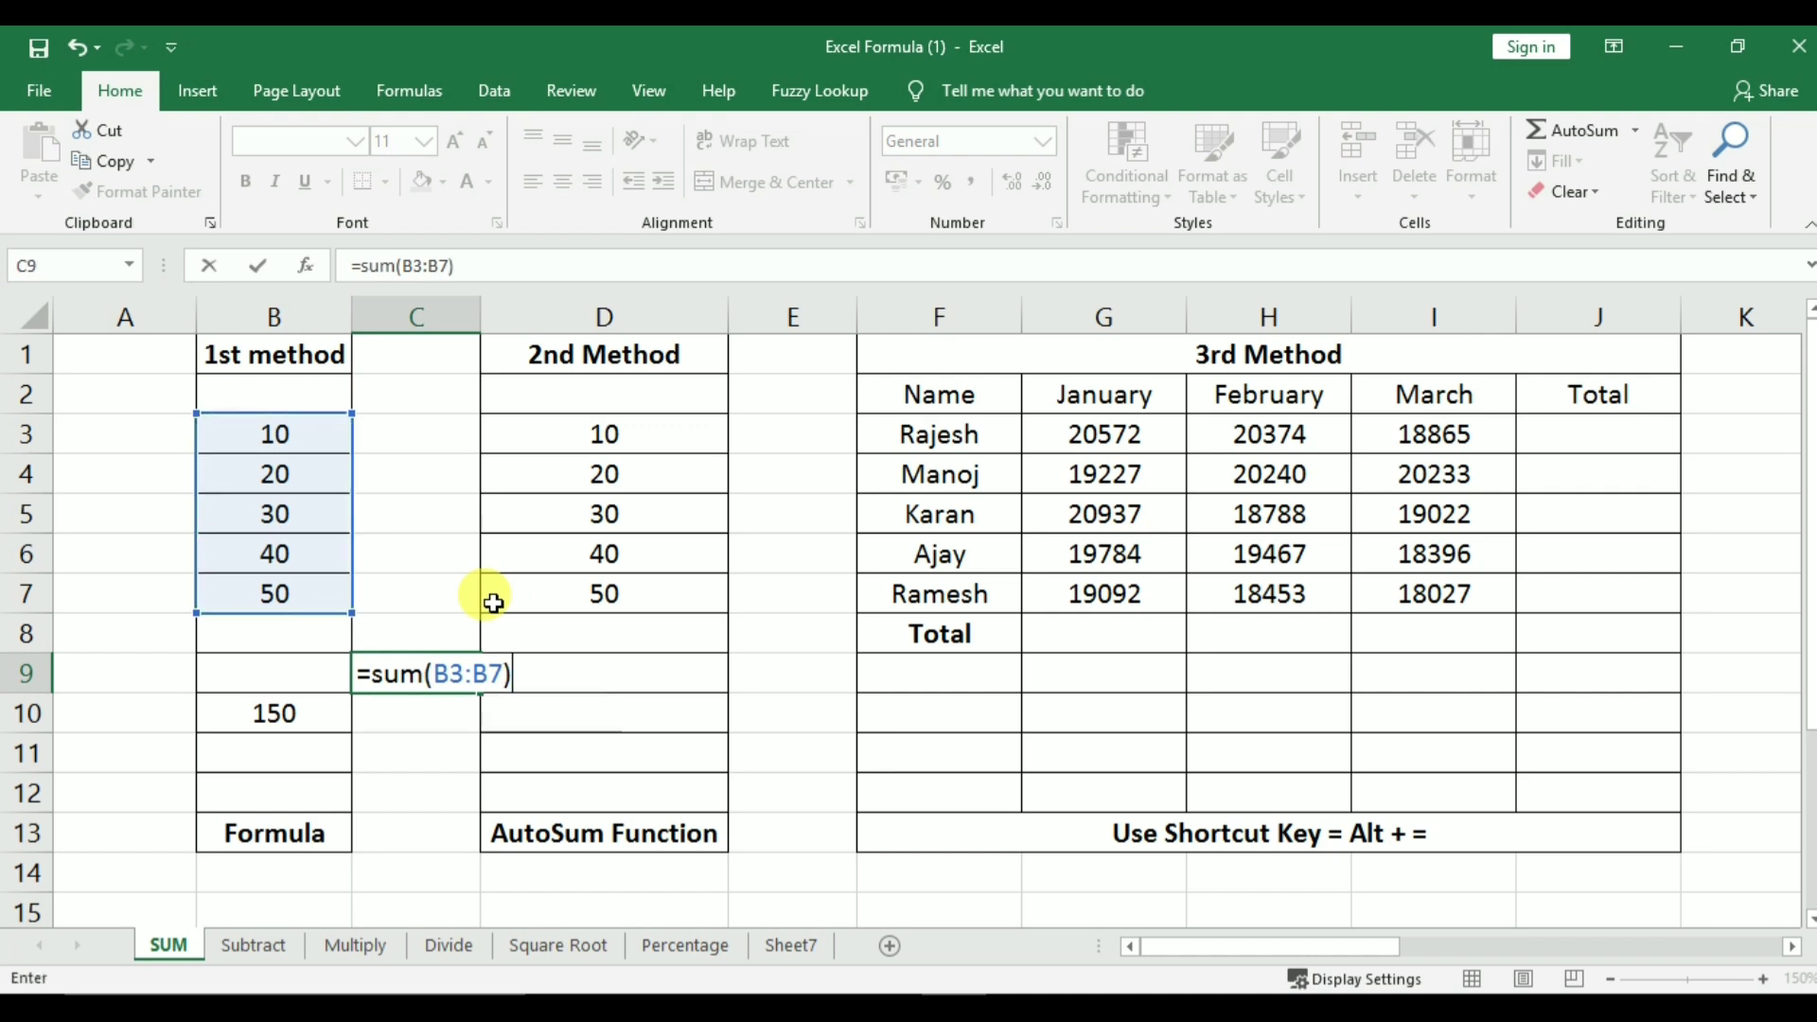
pyautogui.press('Return')
pyautogui.press('Up')
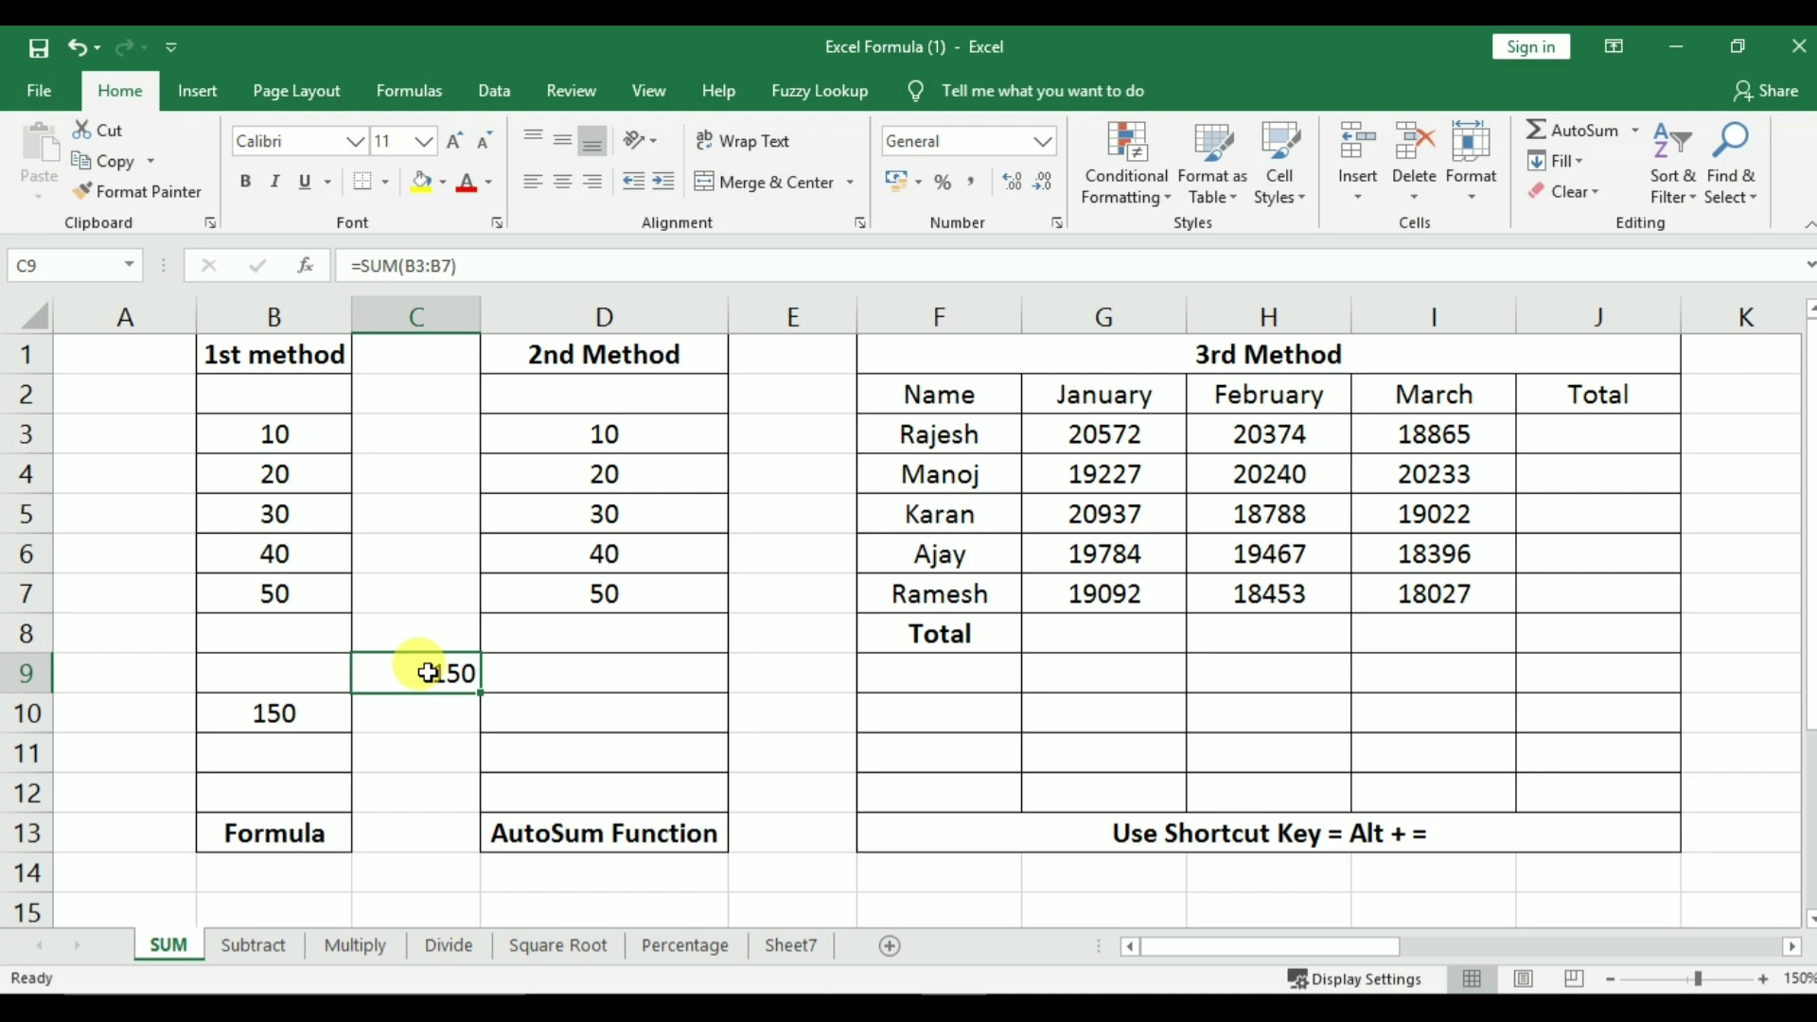
pyautogui.press('Delete')
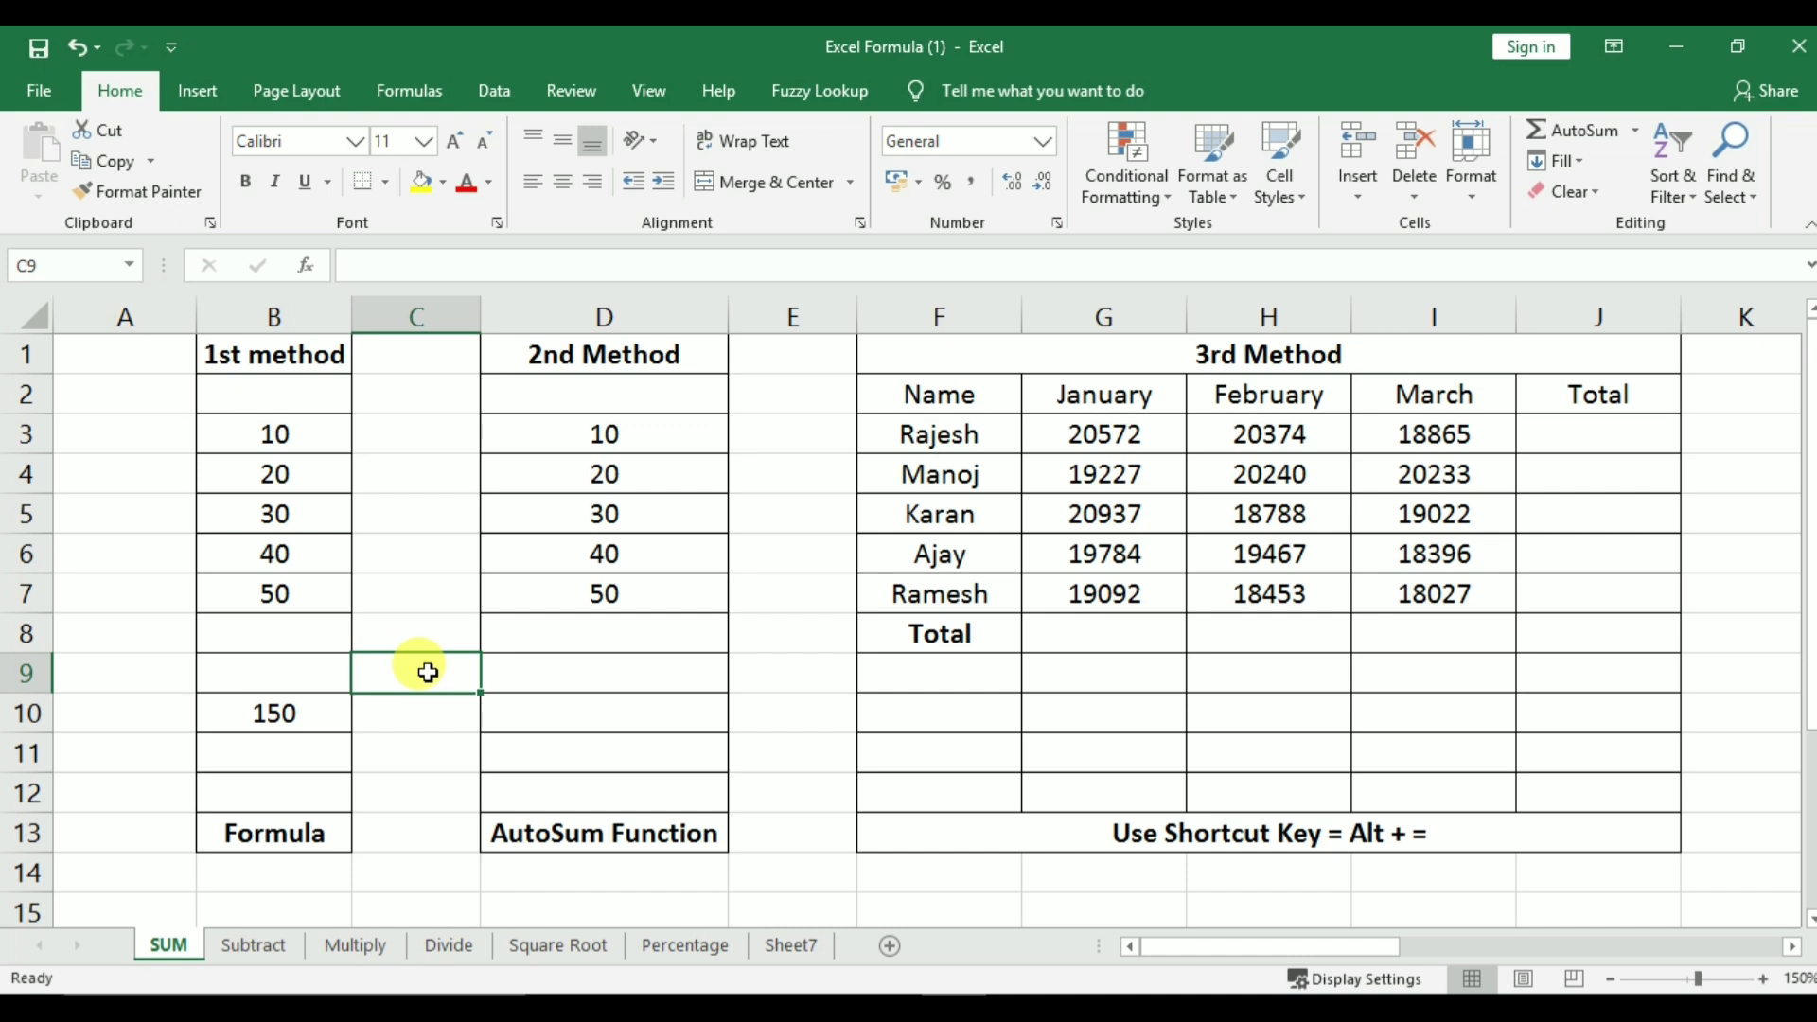
# Total the 2nd Method numbers by applying AutoSum to the range D3:D9
pyautogui.click(633, 745)
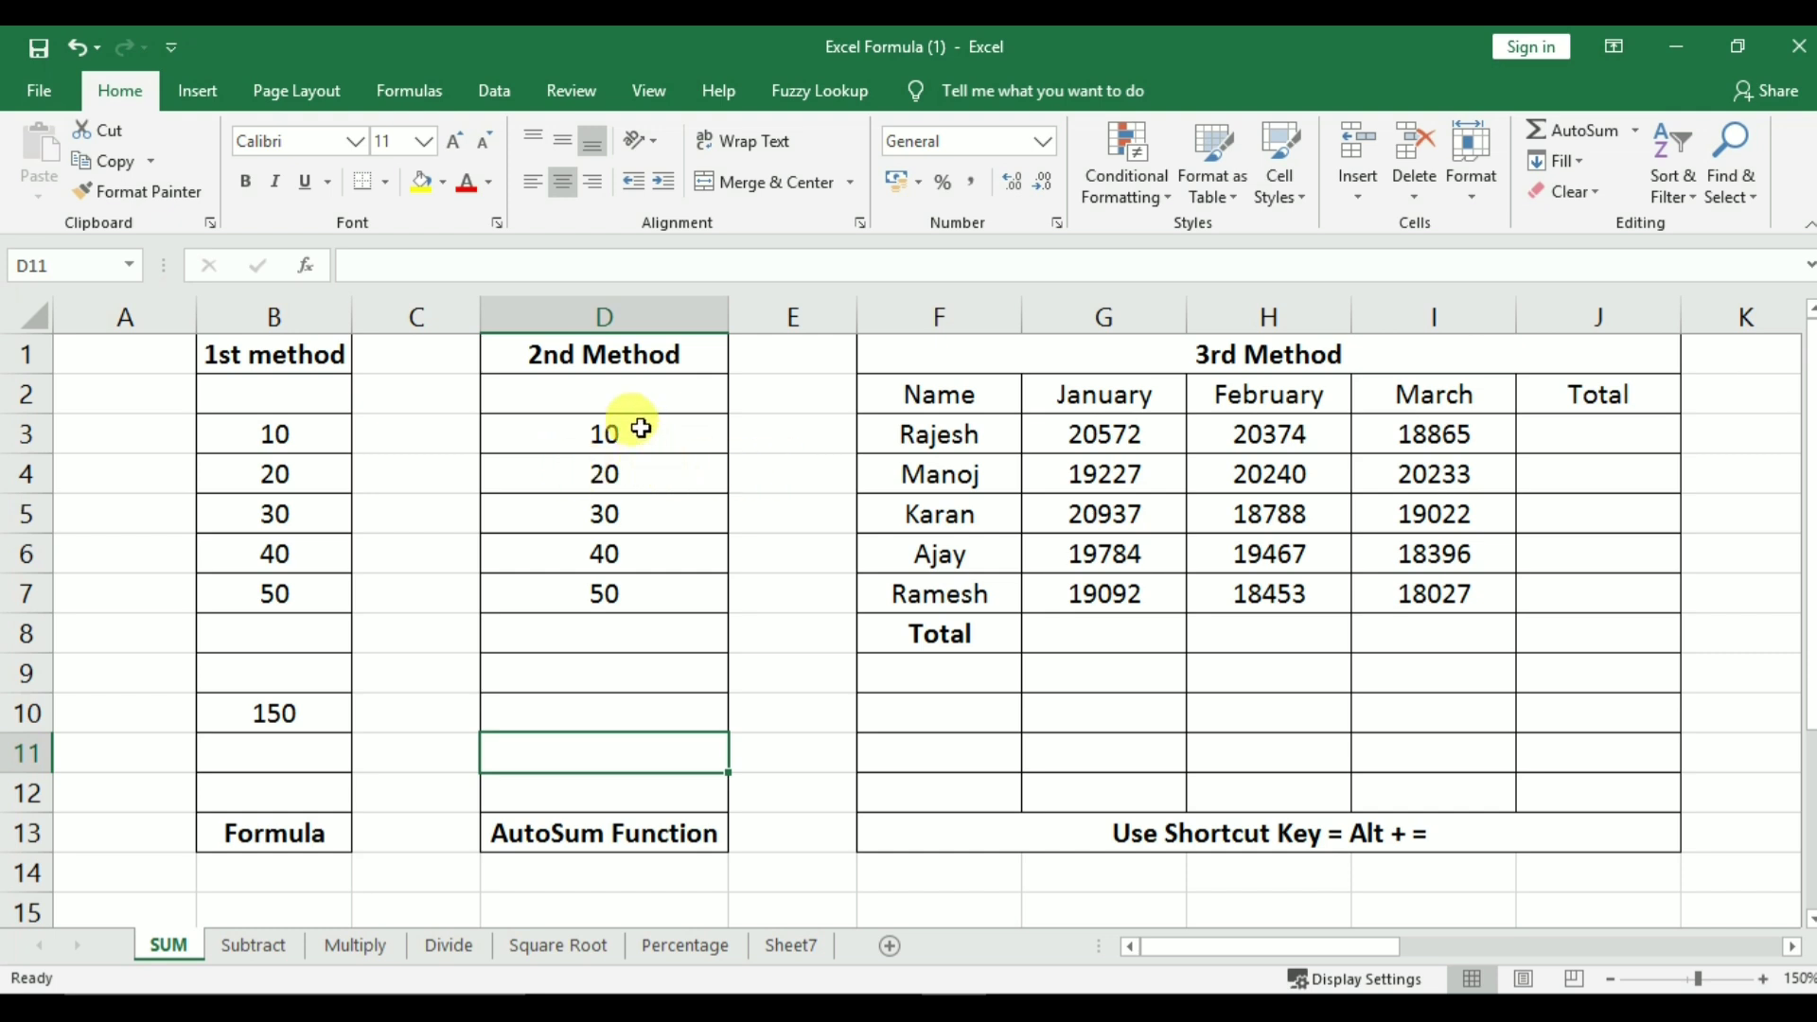
pyautogui.moveTo(634, 426); pyautogui.dragTo(608, 656)
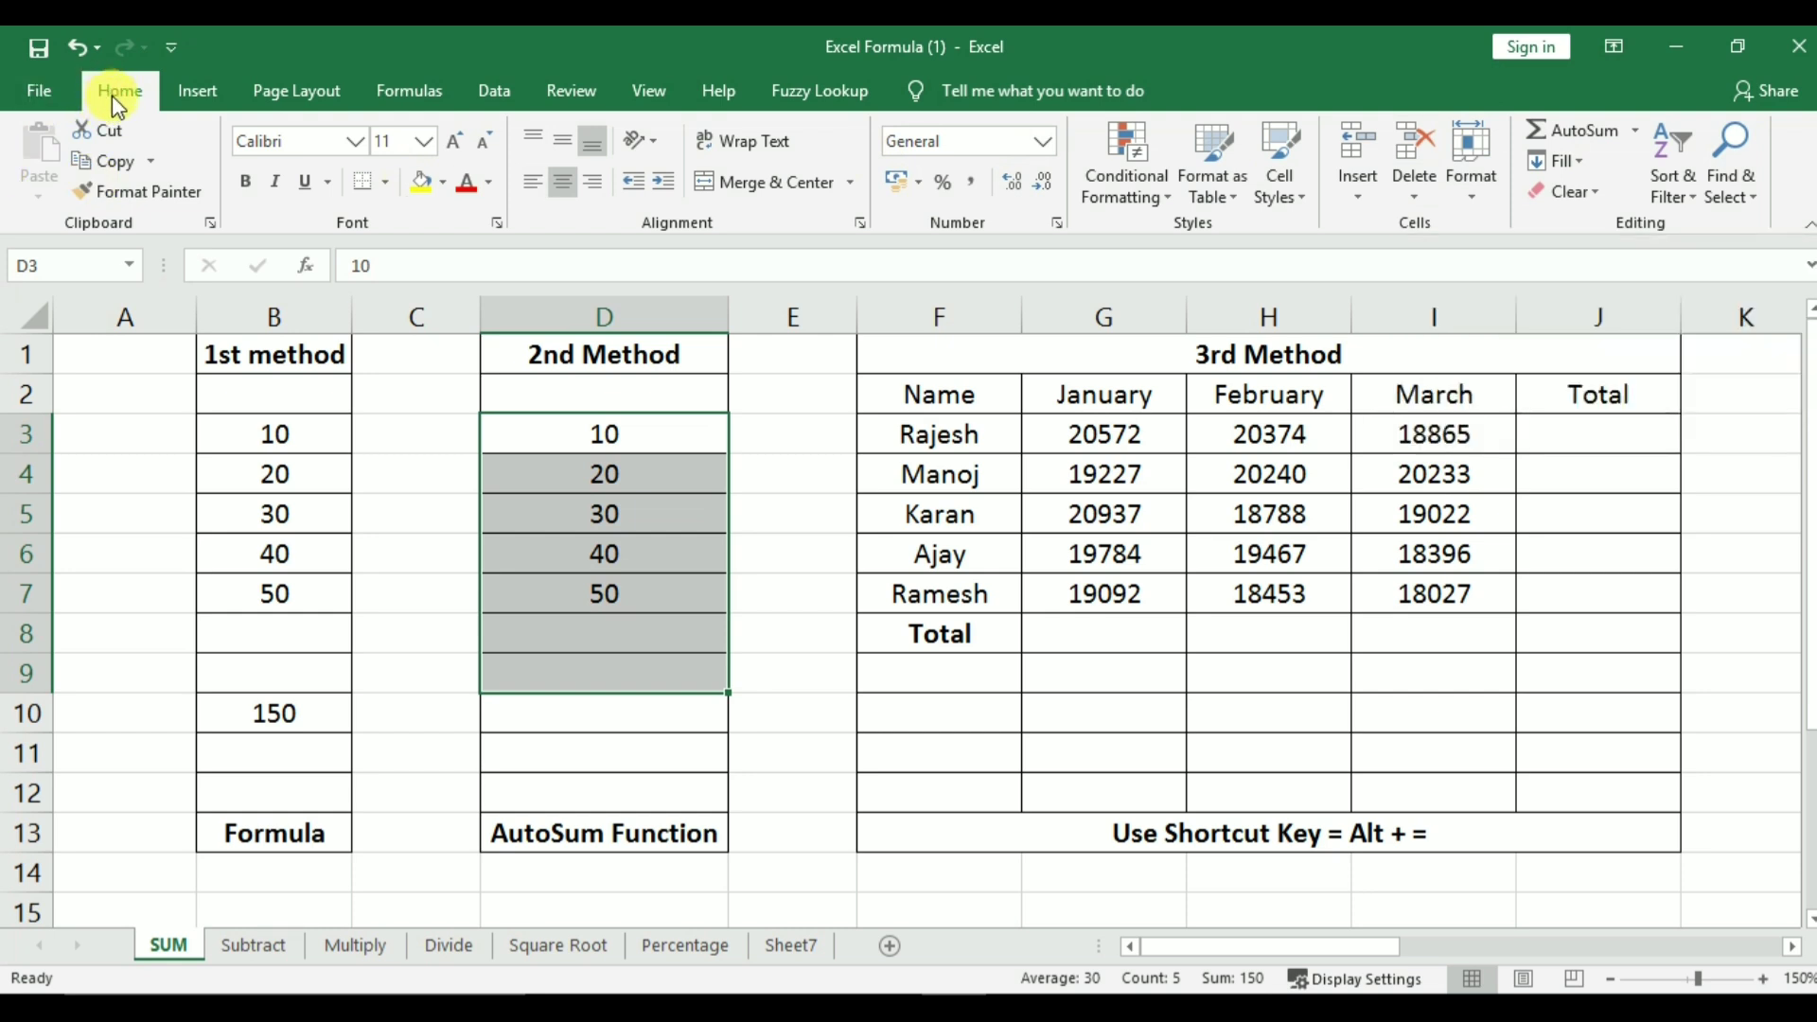
pyautogui.click(1570, 140)
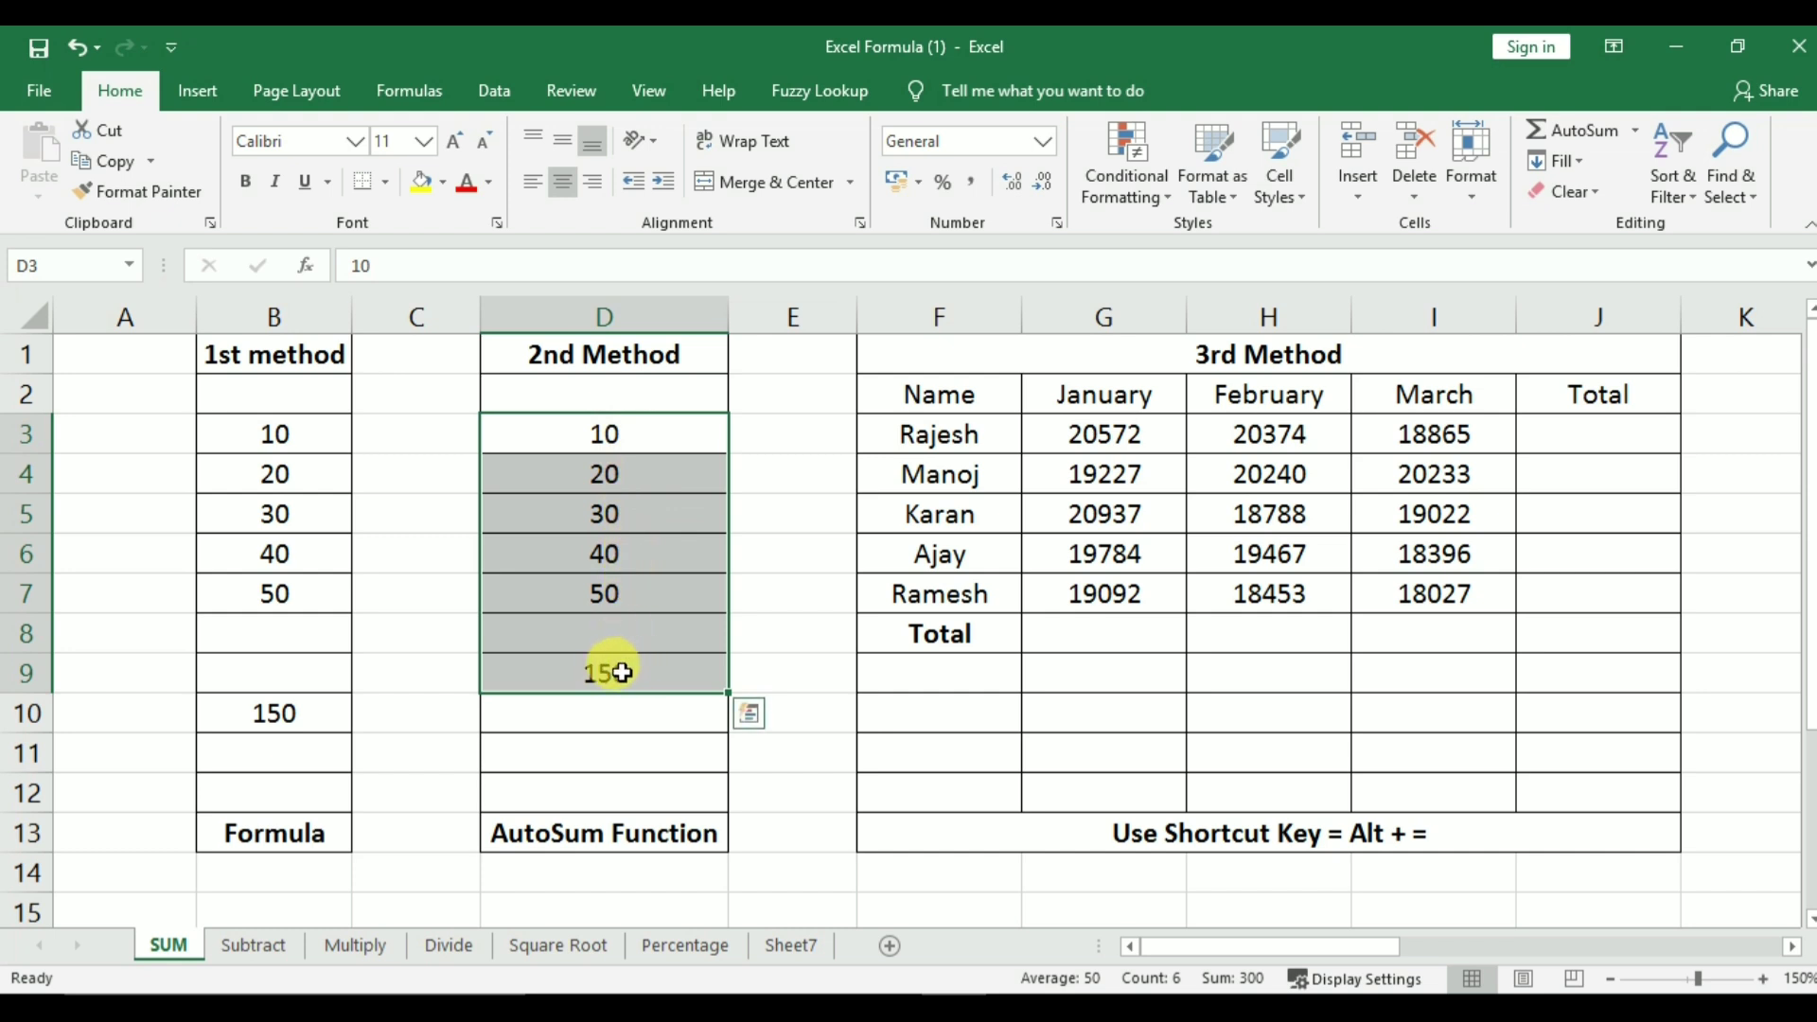
pyautogui.click(837, 659)
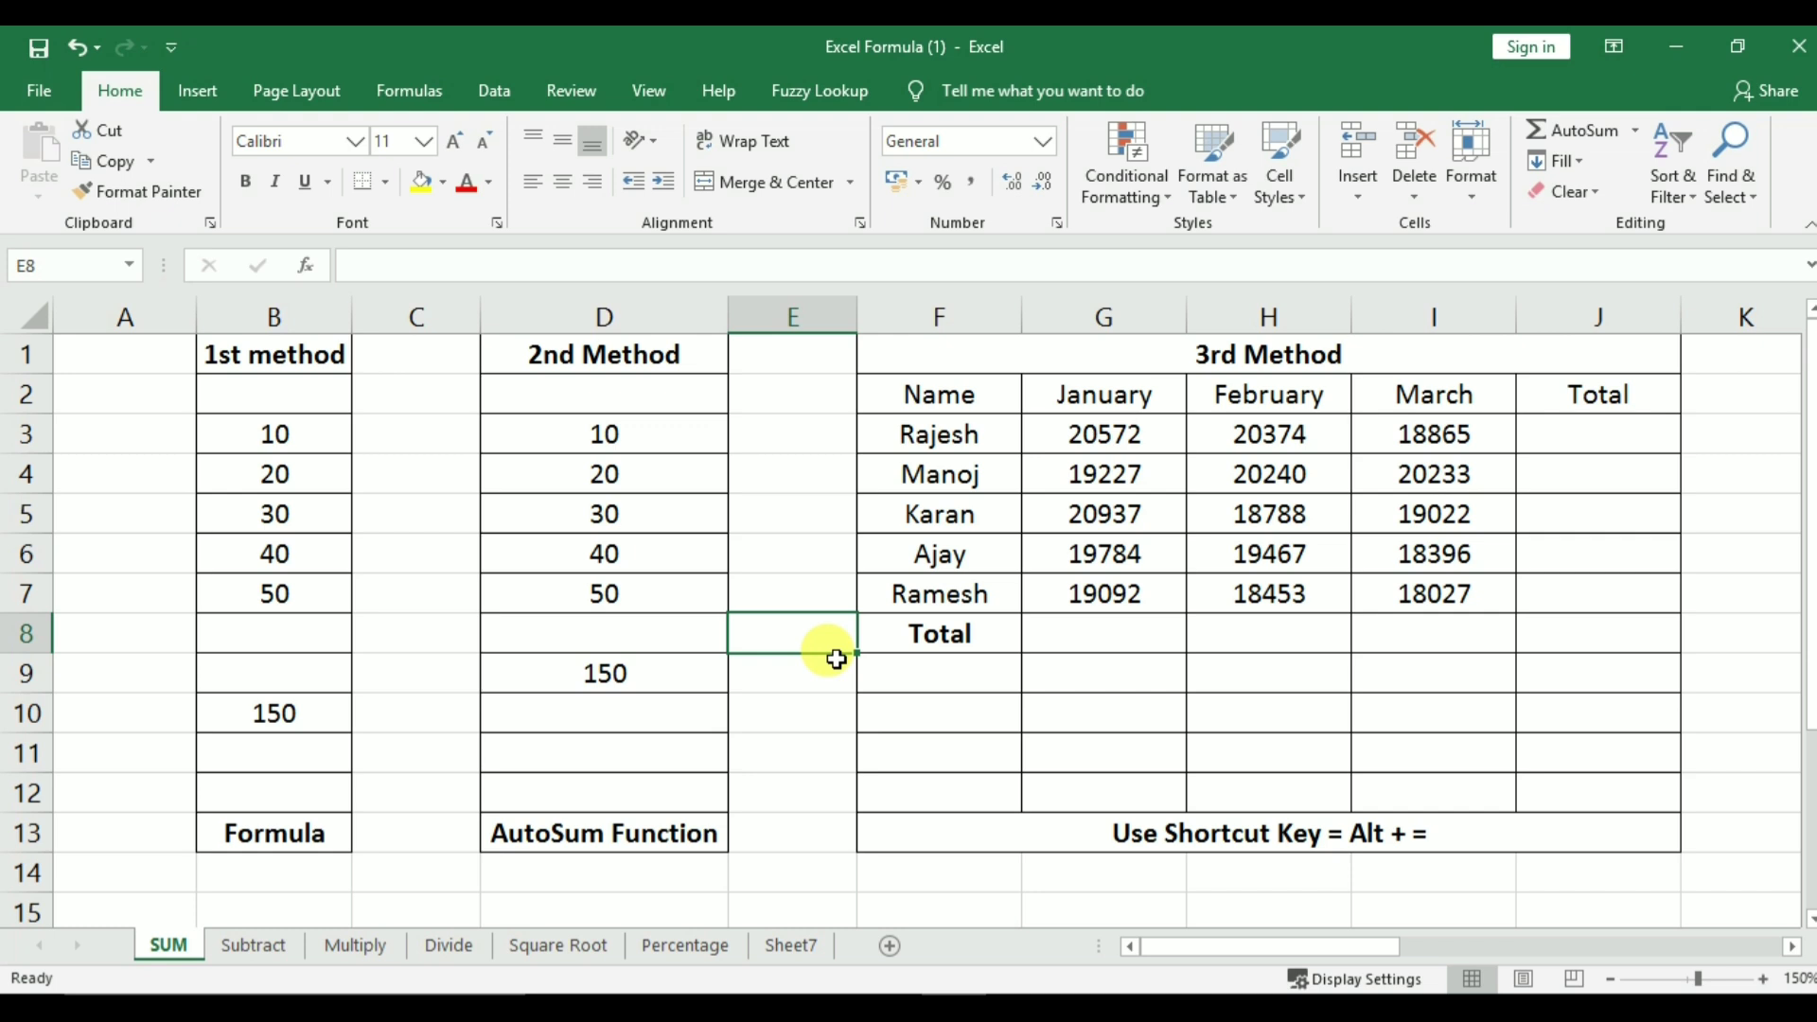
# Examine the 3rd Method table's names, month columns, monthly amounts and the empty Total row and column
pyautogui.moveTo(985, 393); pyautogui.dragTo(985, 596)
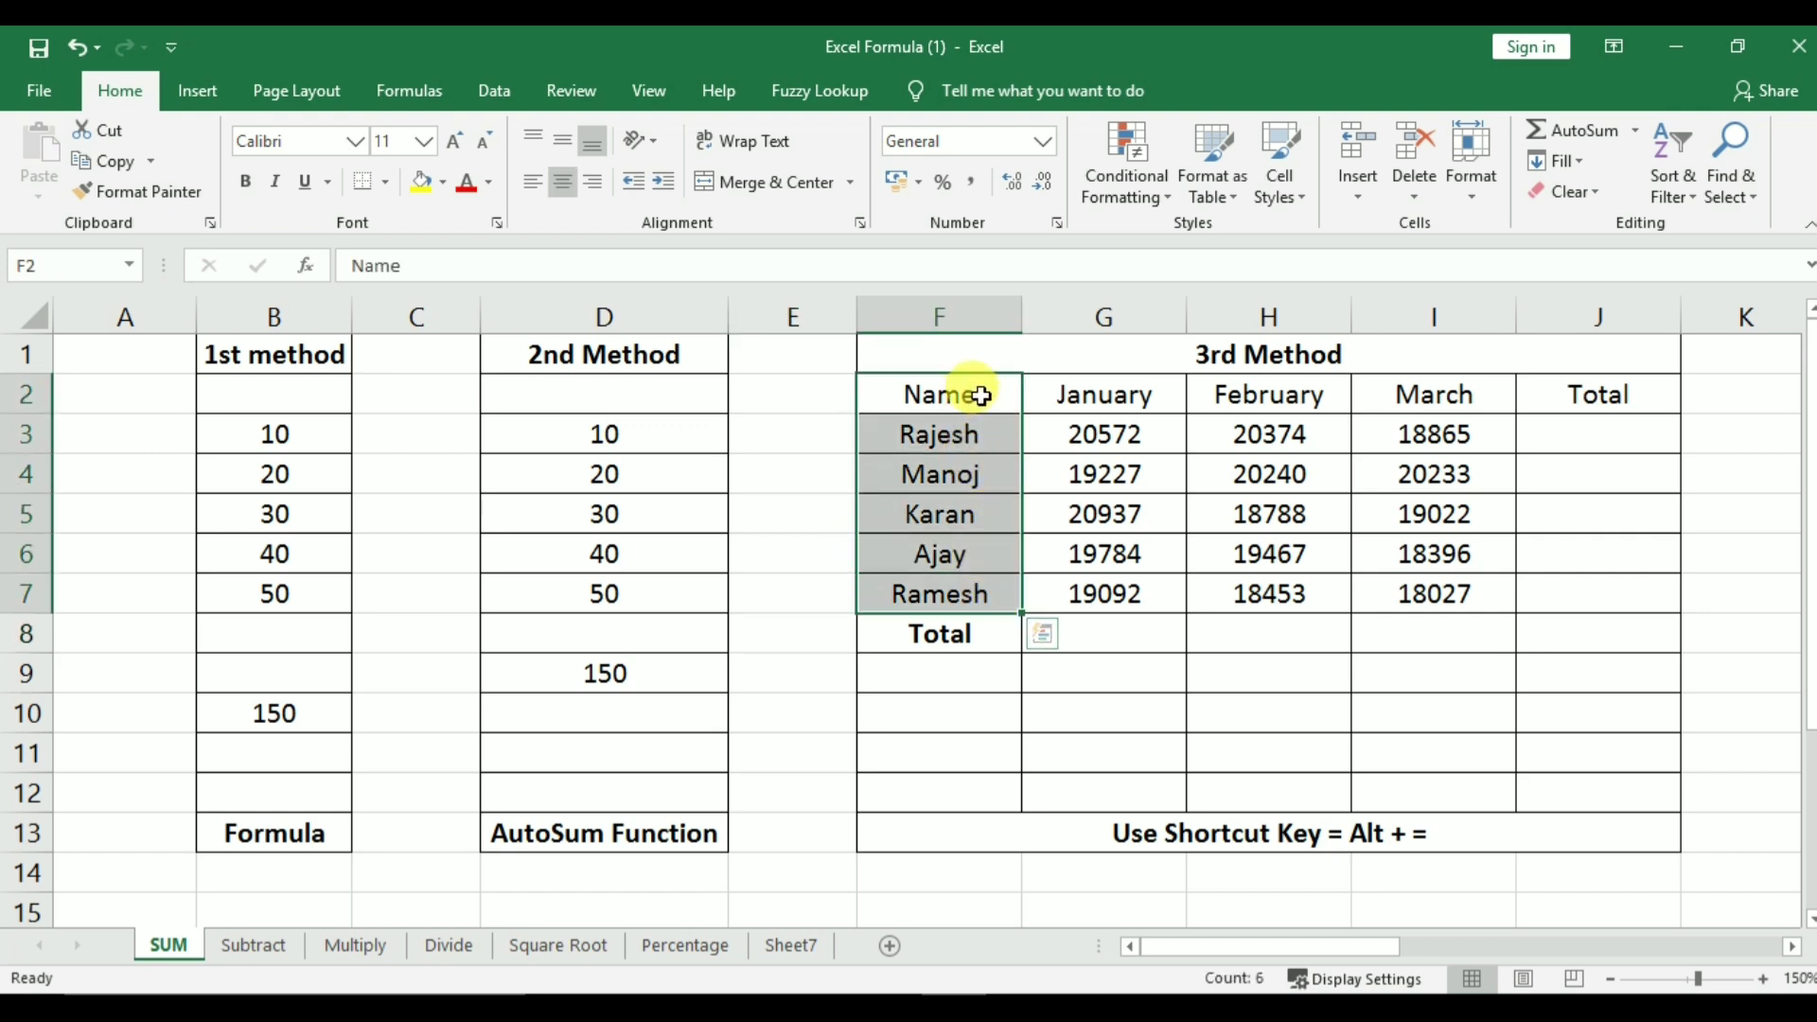
pyautogui.moveTo(1059, 394); pyautogui.dragTo(1400, 393)
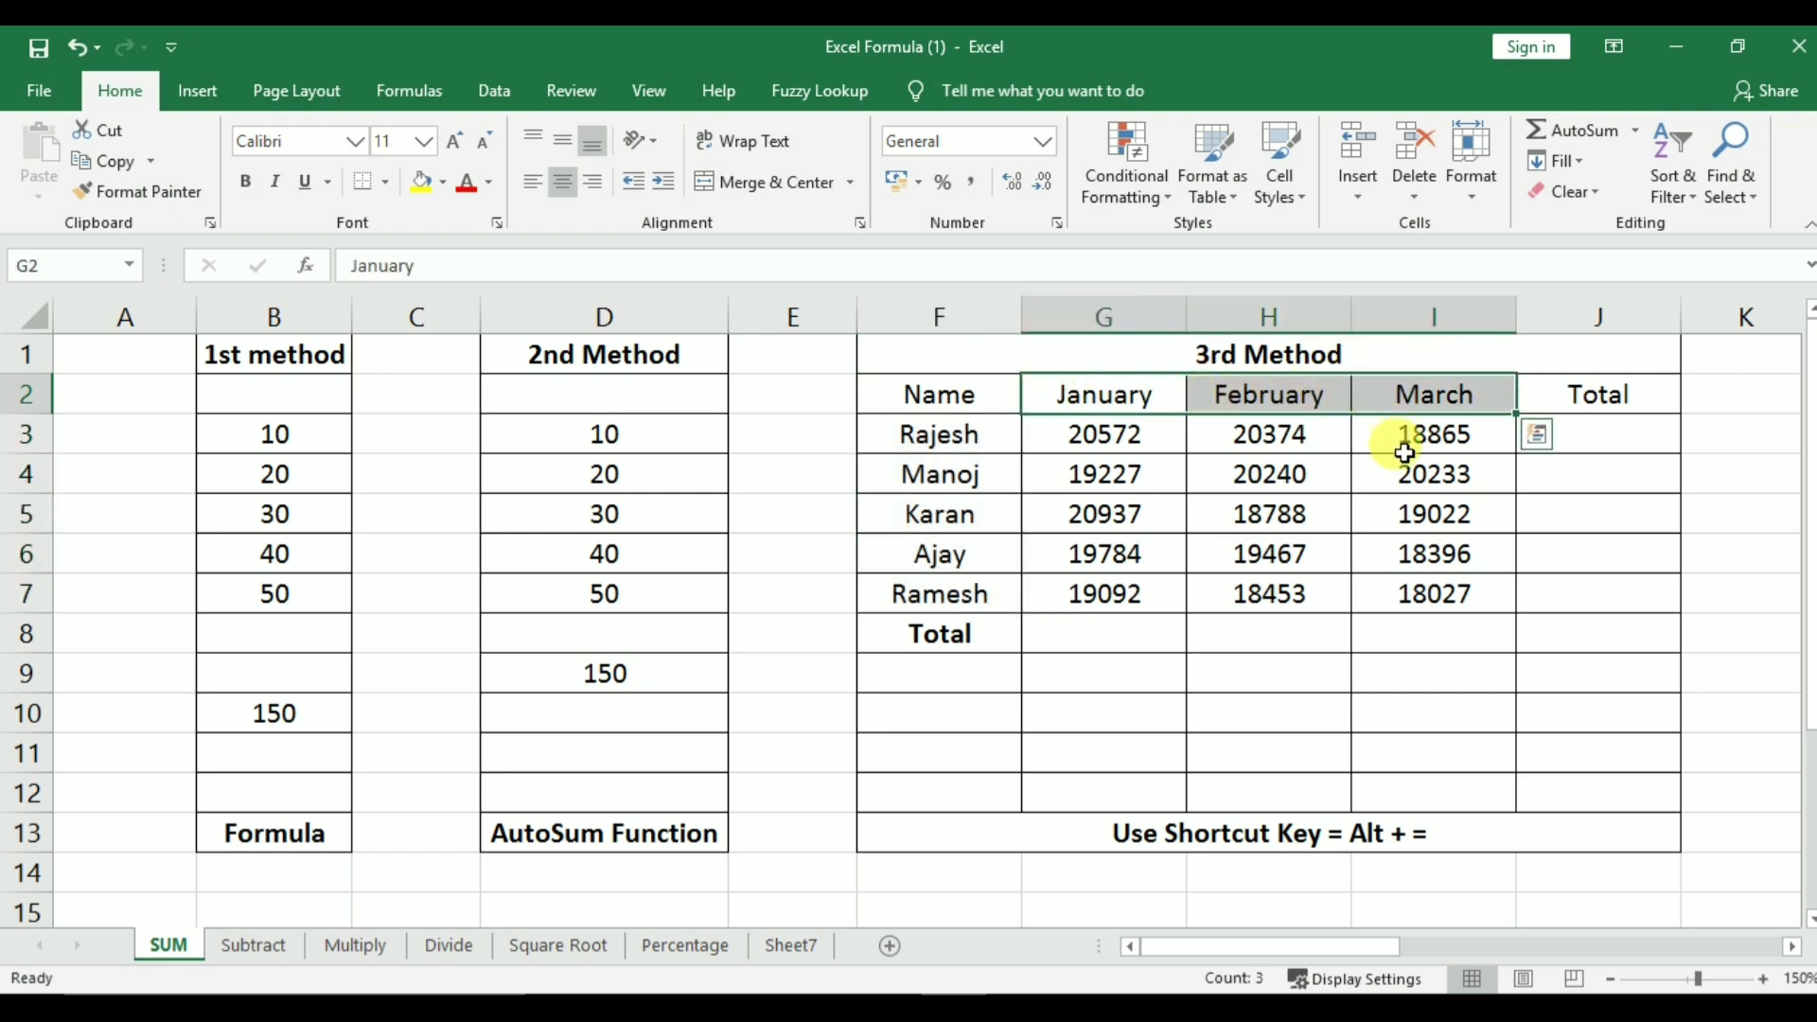
pyautogui.click(1109, 428)
pyautogui.moveTo(1109, 428); pyautogui.dragTo(1419, 594)
pyautogui.click(1262, 665)
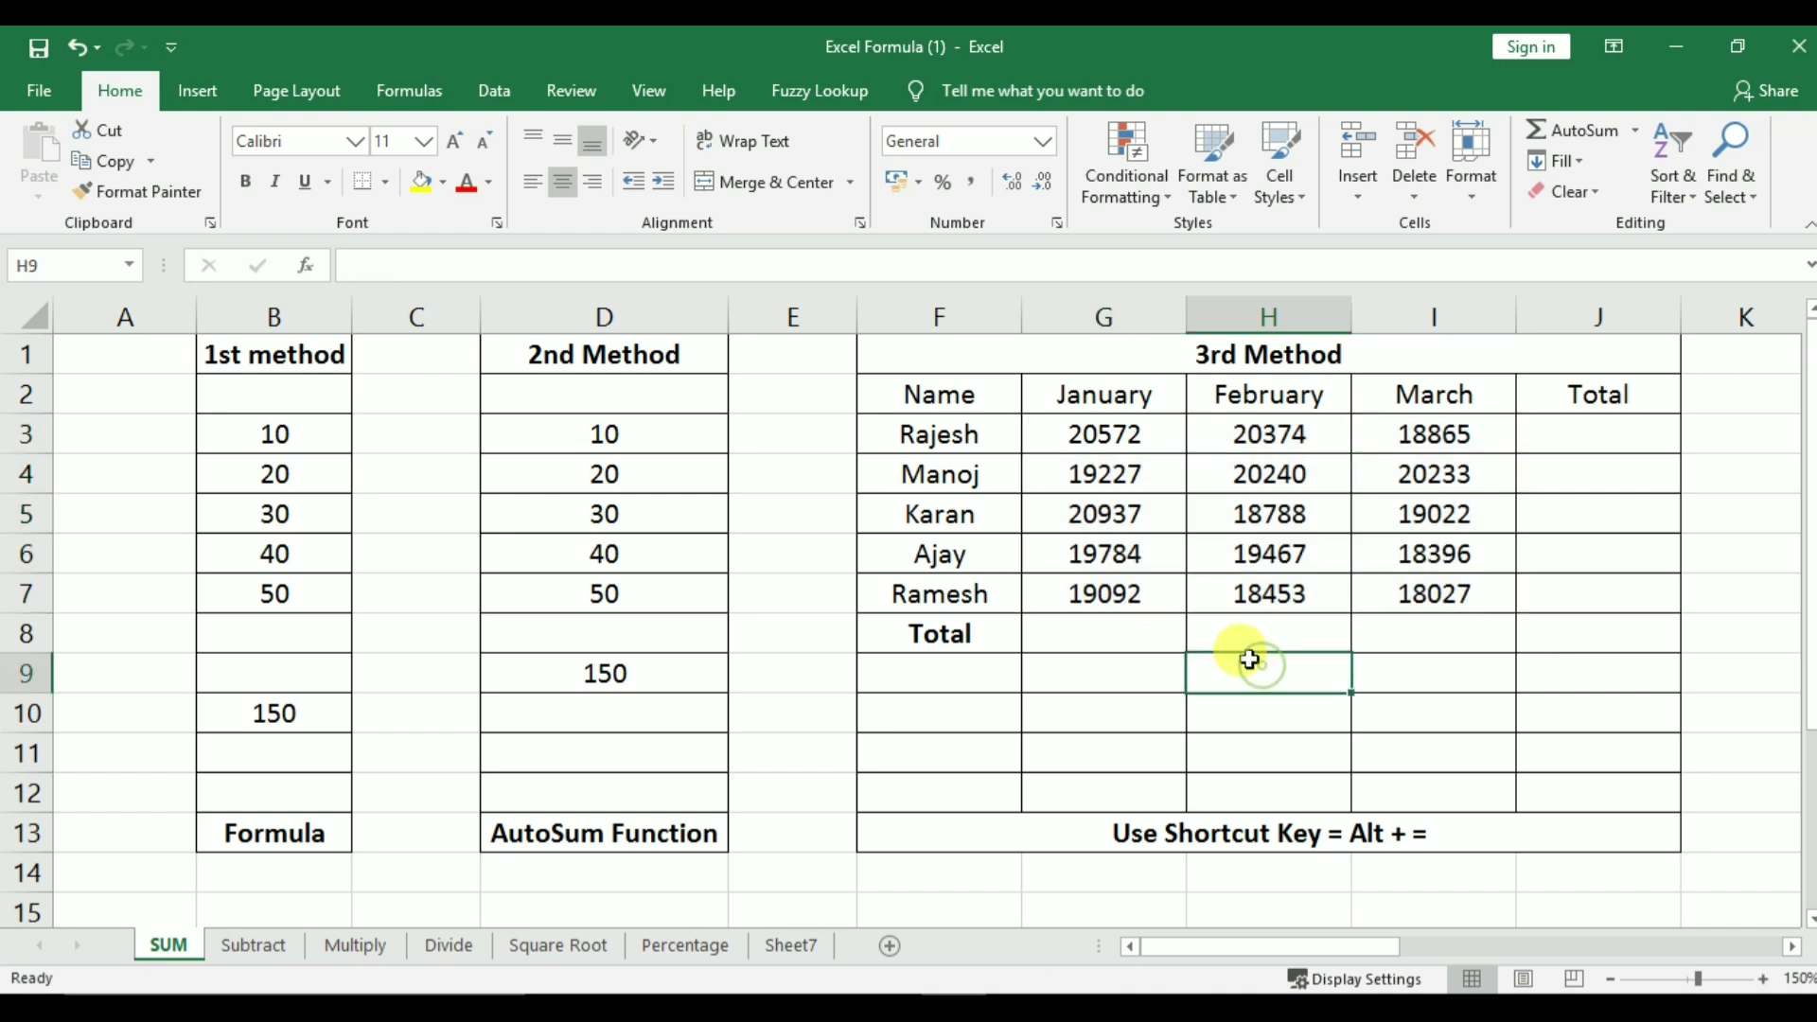
pyautogui.click(1166, 628)
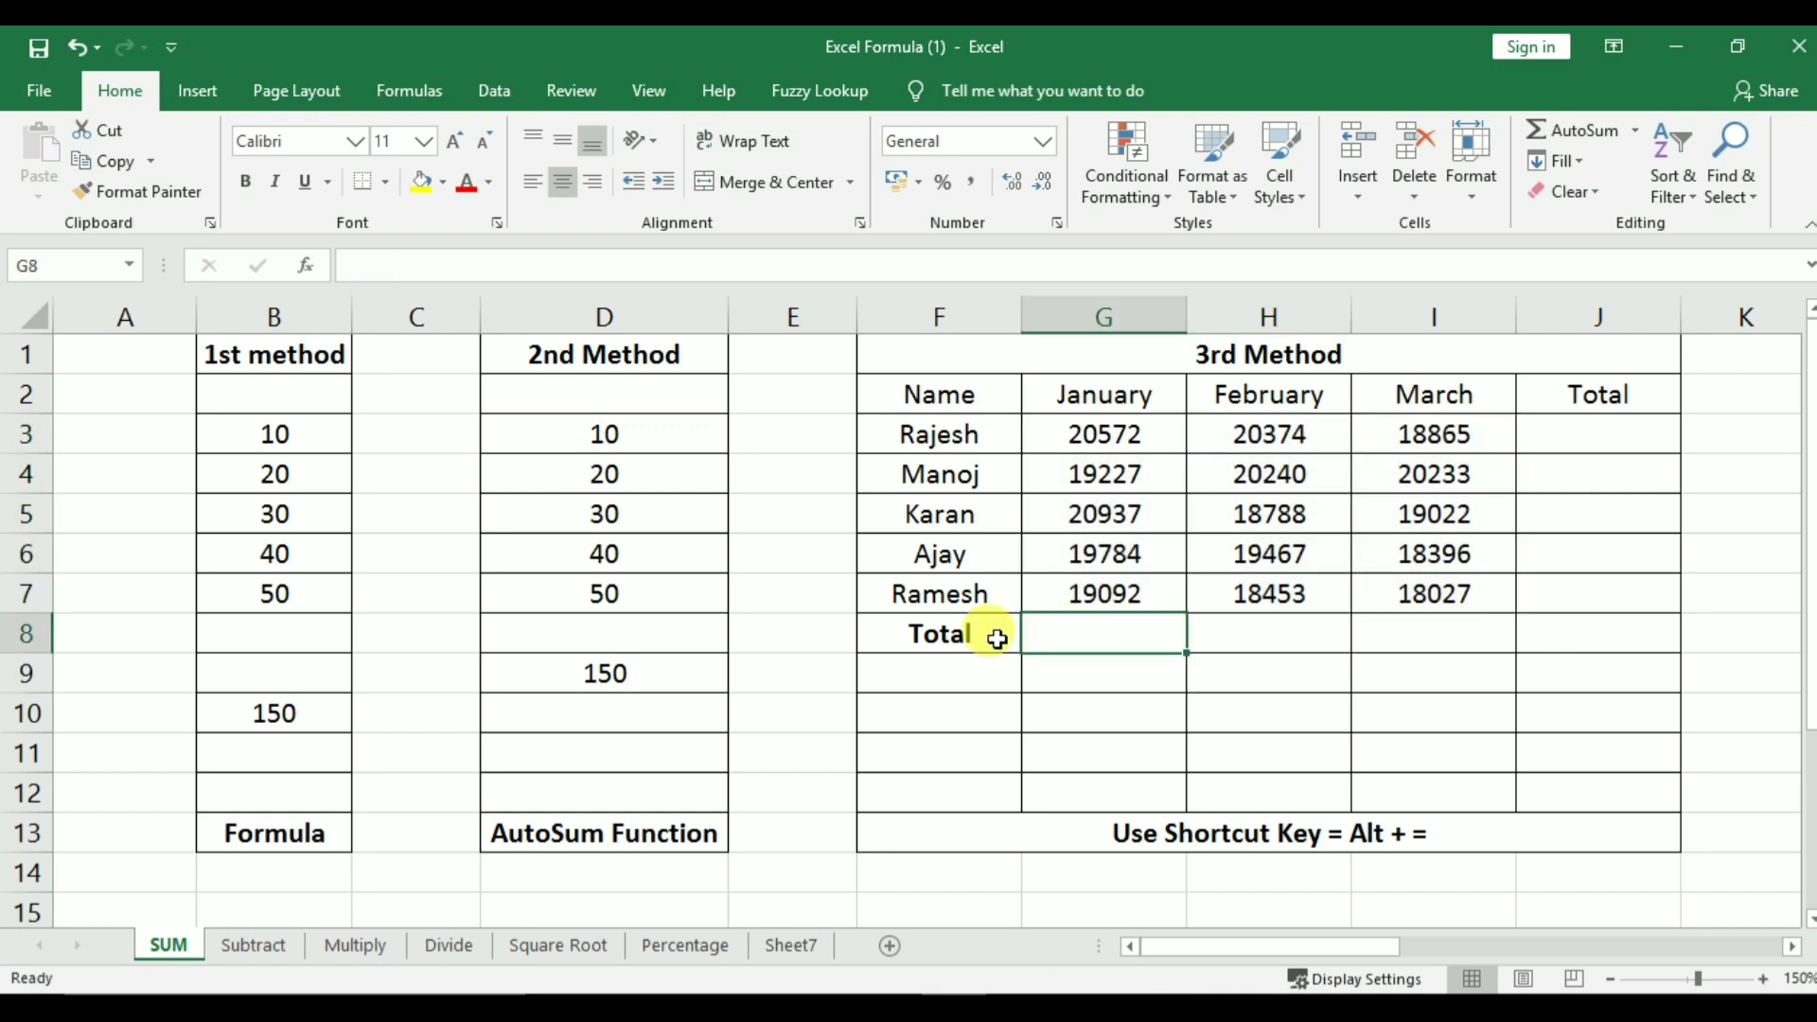
pyautogui.moveTo(1109, 636); pyautogui.dragTo(1447, 622)
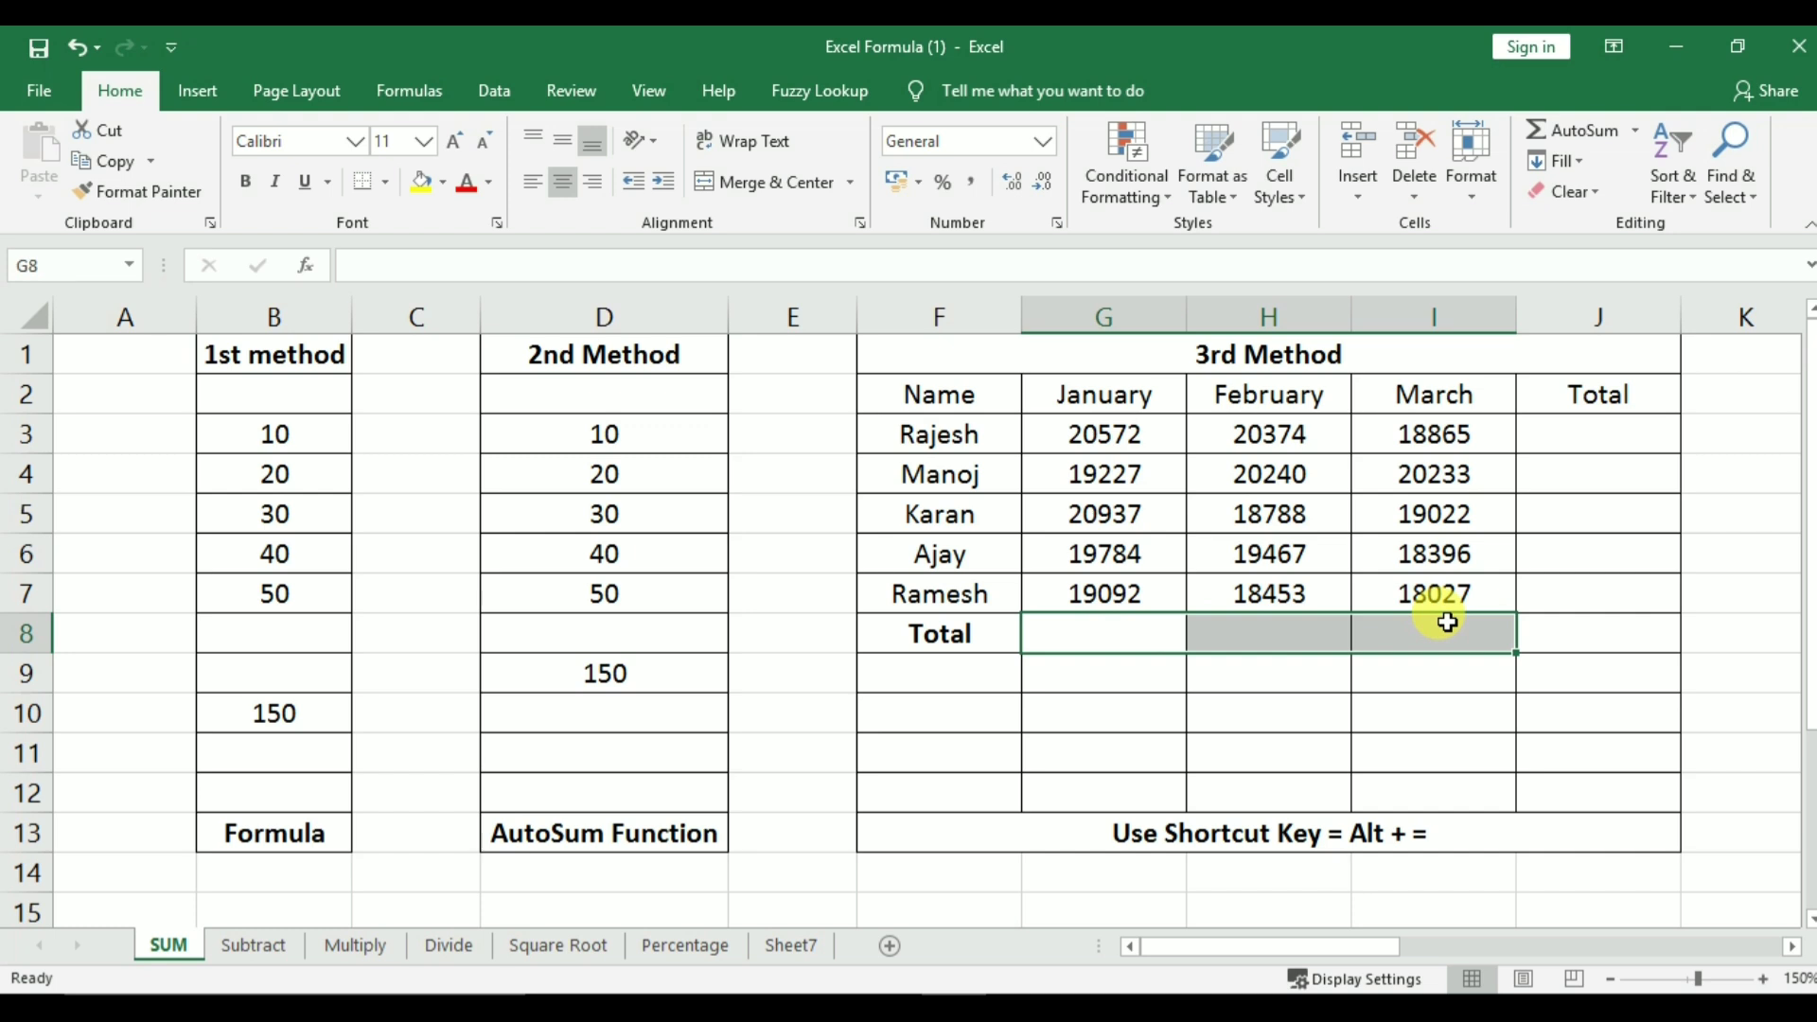
pyautogui.moveTo(1573, 422); pyautogui.dragTo(1579, 600)
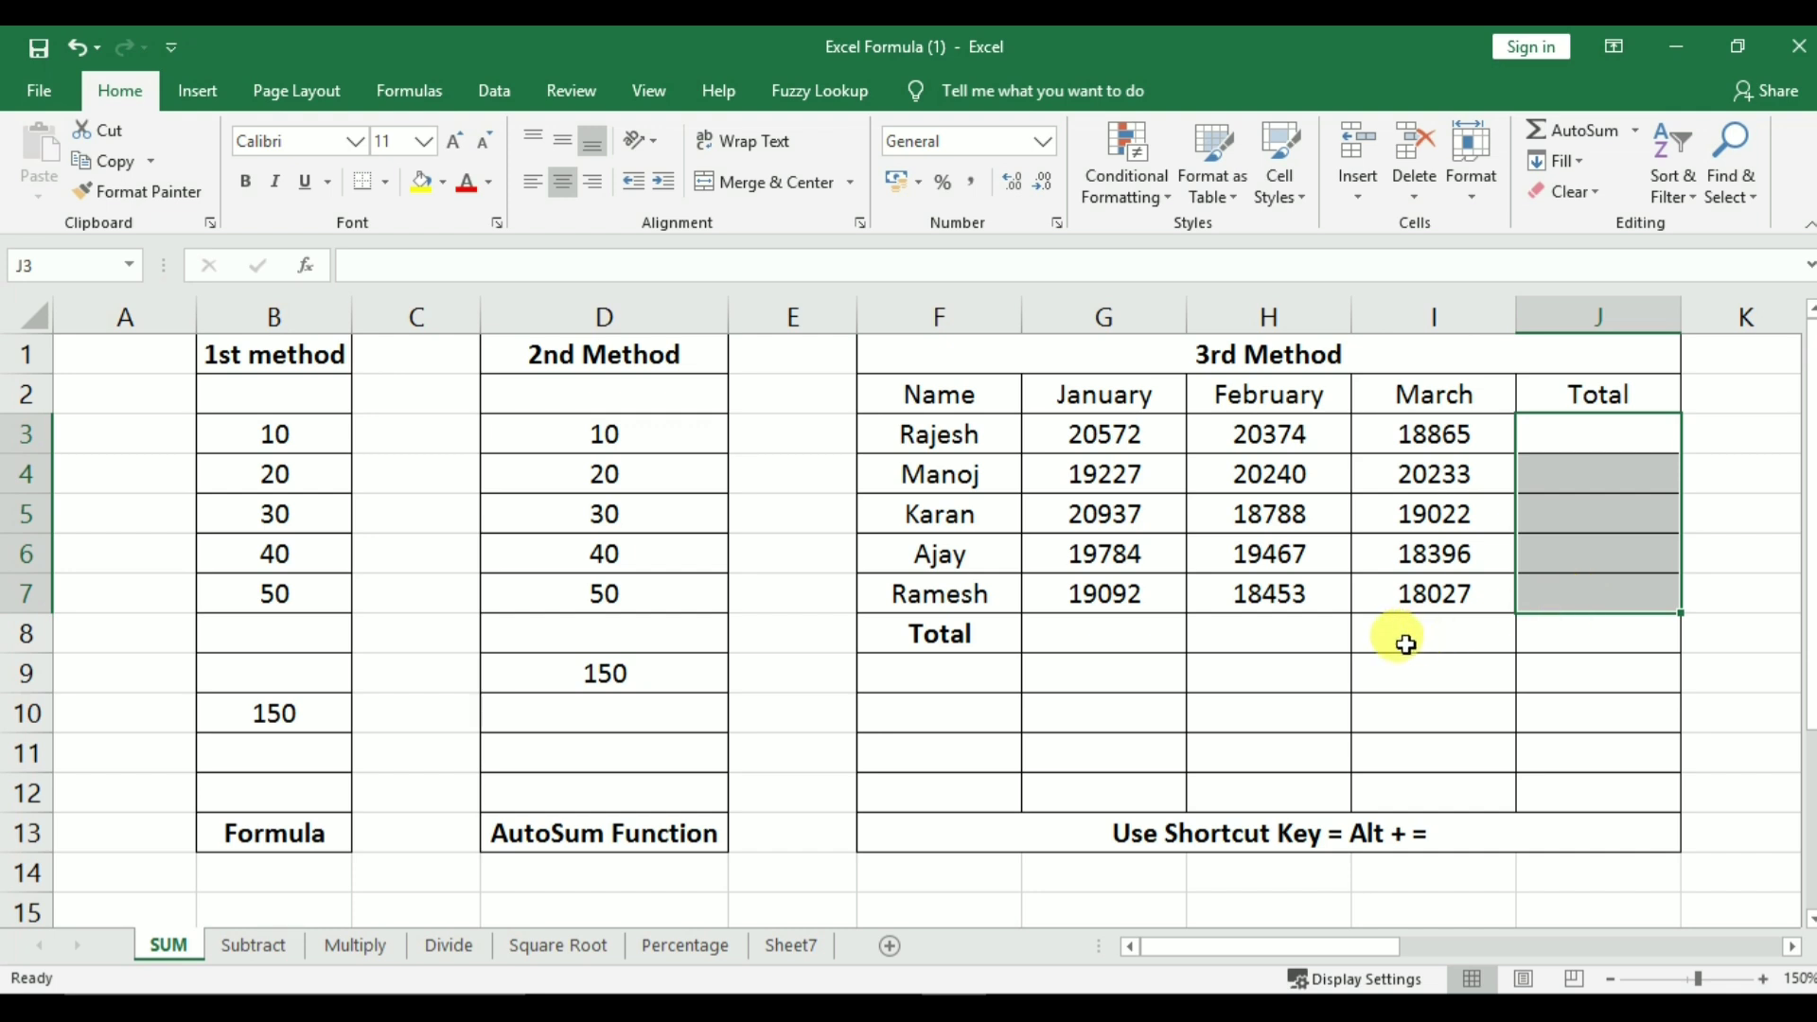
pyautogui.click(1050, 634)
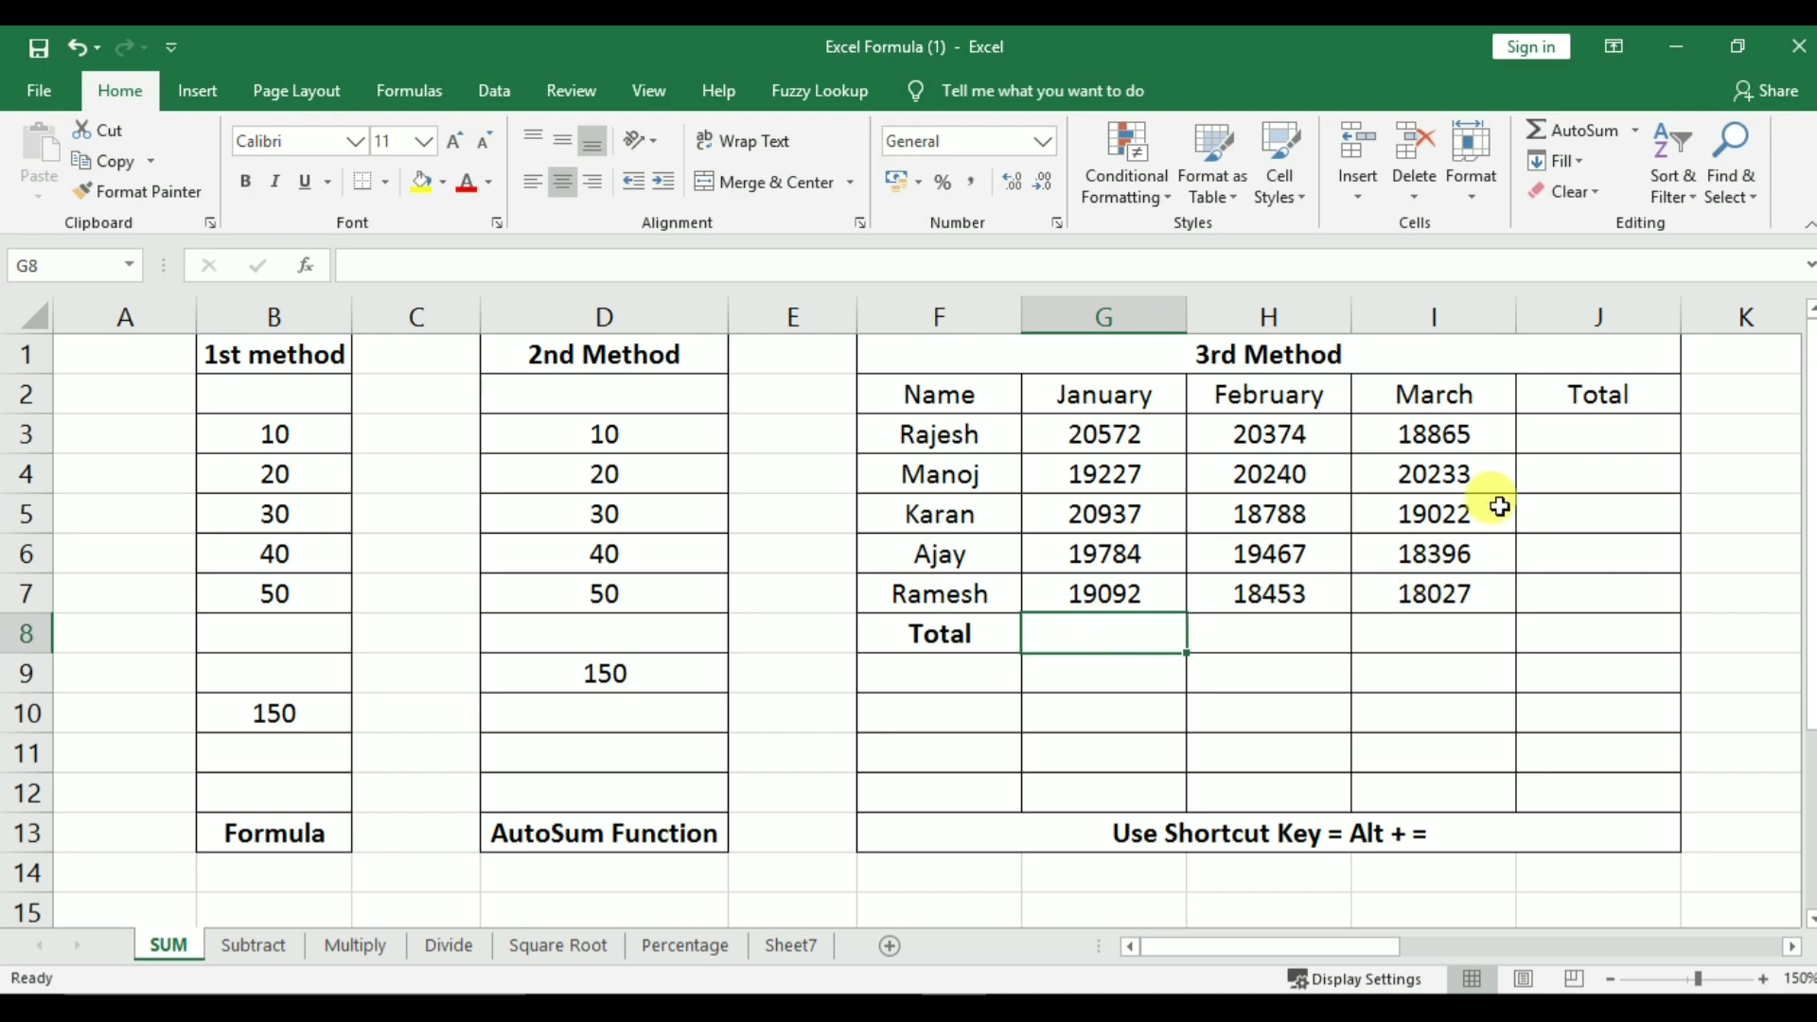
pyautogui.moveTo(1565, 421); pyautogui.dragTo(1570, 588)
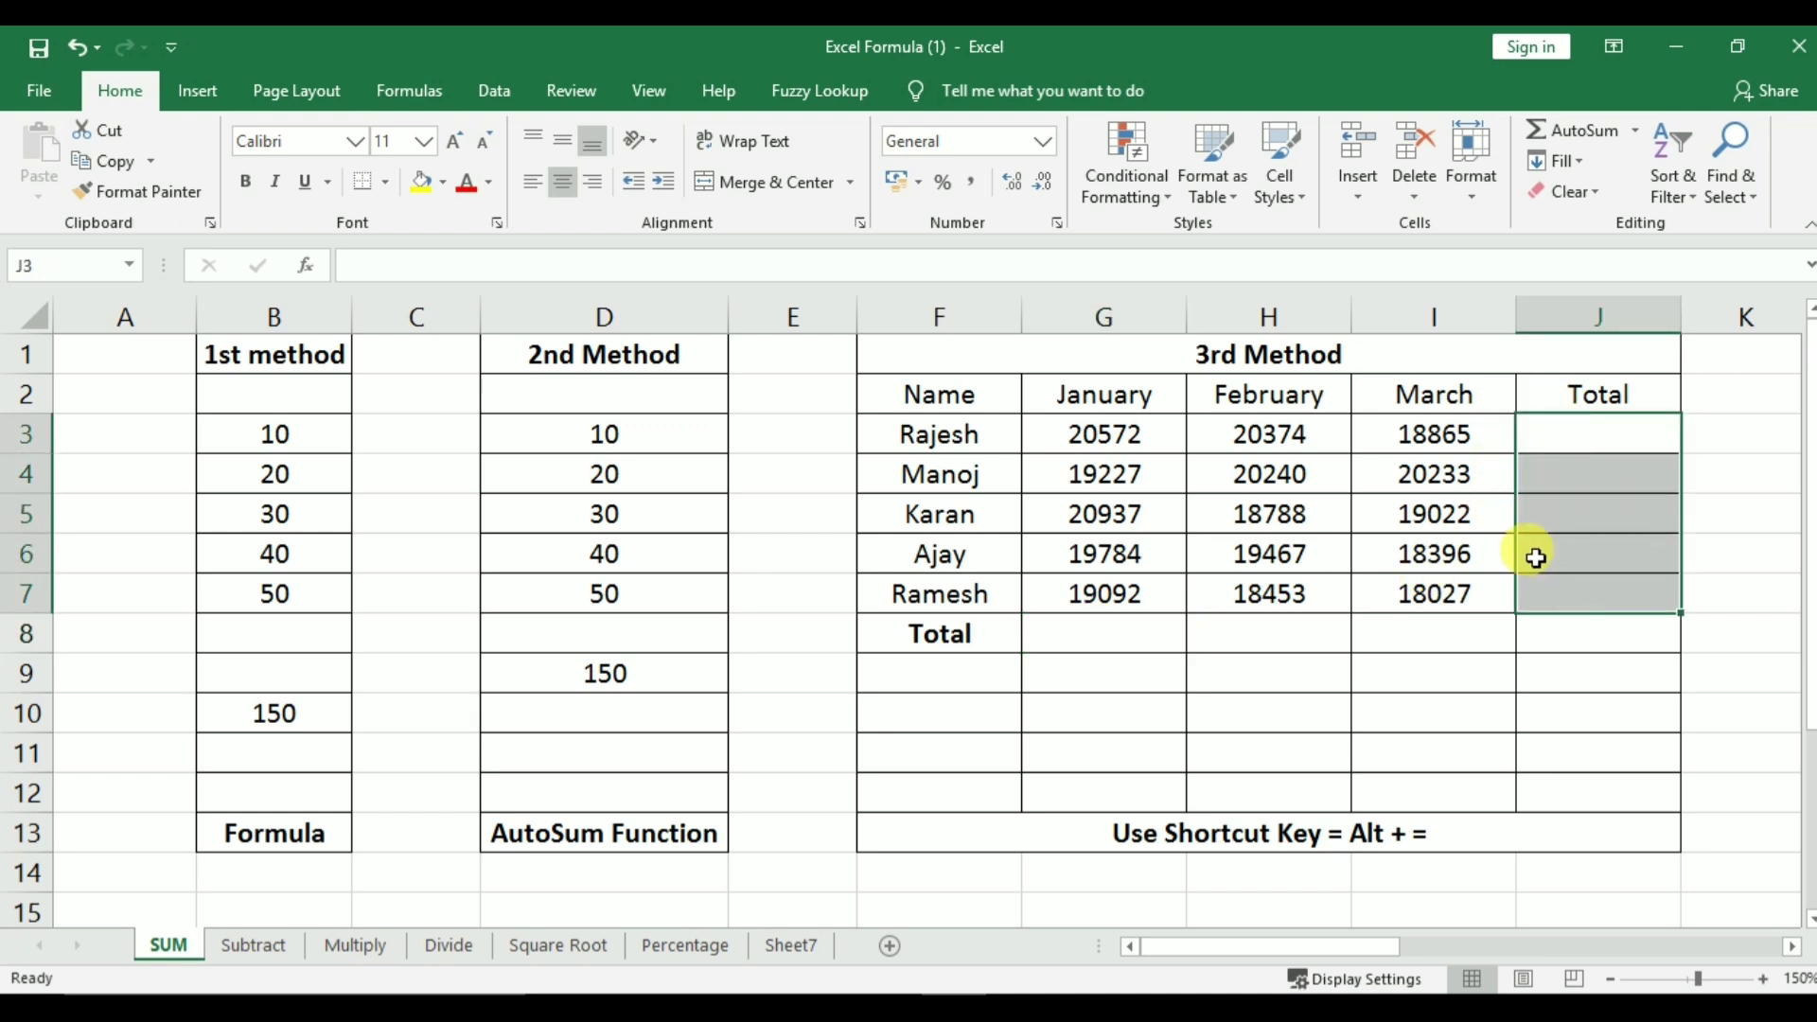
pyautogui.click(1219, 477)
# Apply AutoSum to G3:J8 to fill the 3rd Method table's Total row and column, undoing and repeating the AutoSum once
pyautogui.moveTo(1079, 425); pyautogui.dragTo(1614, 629)
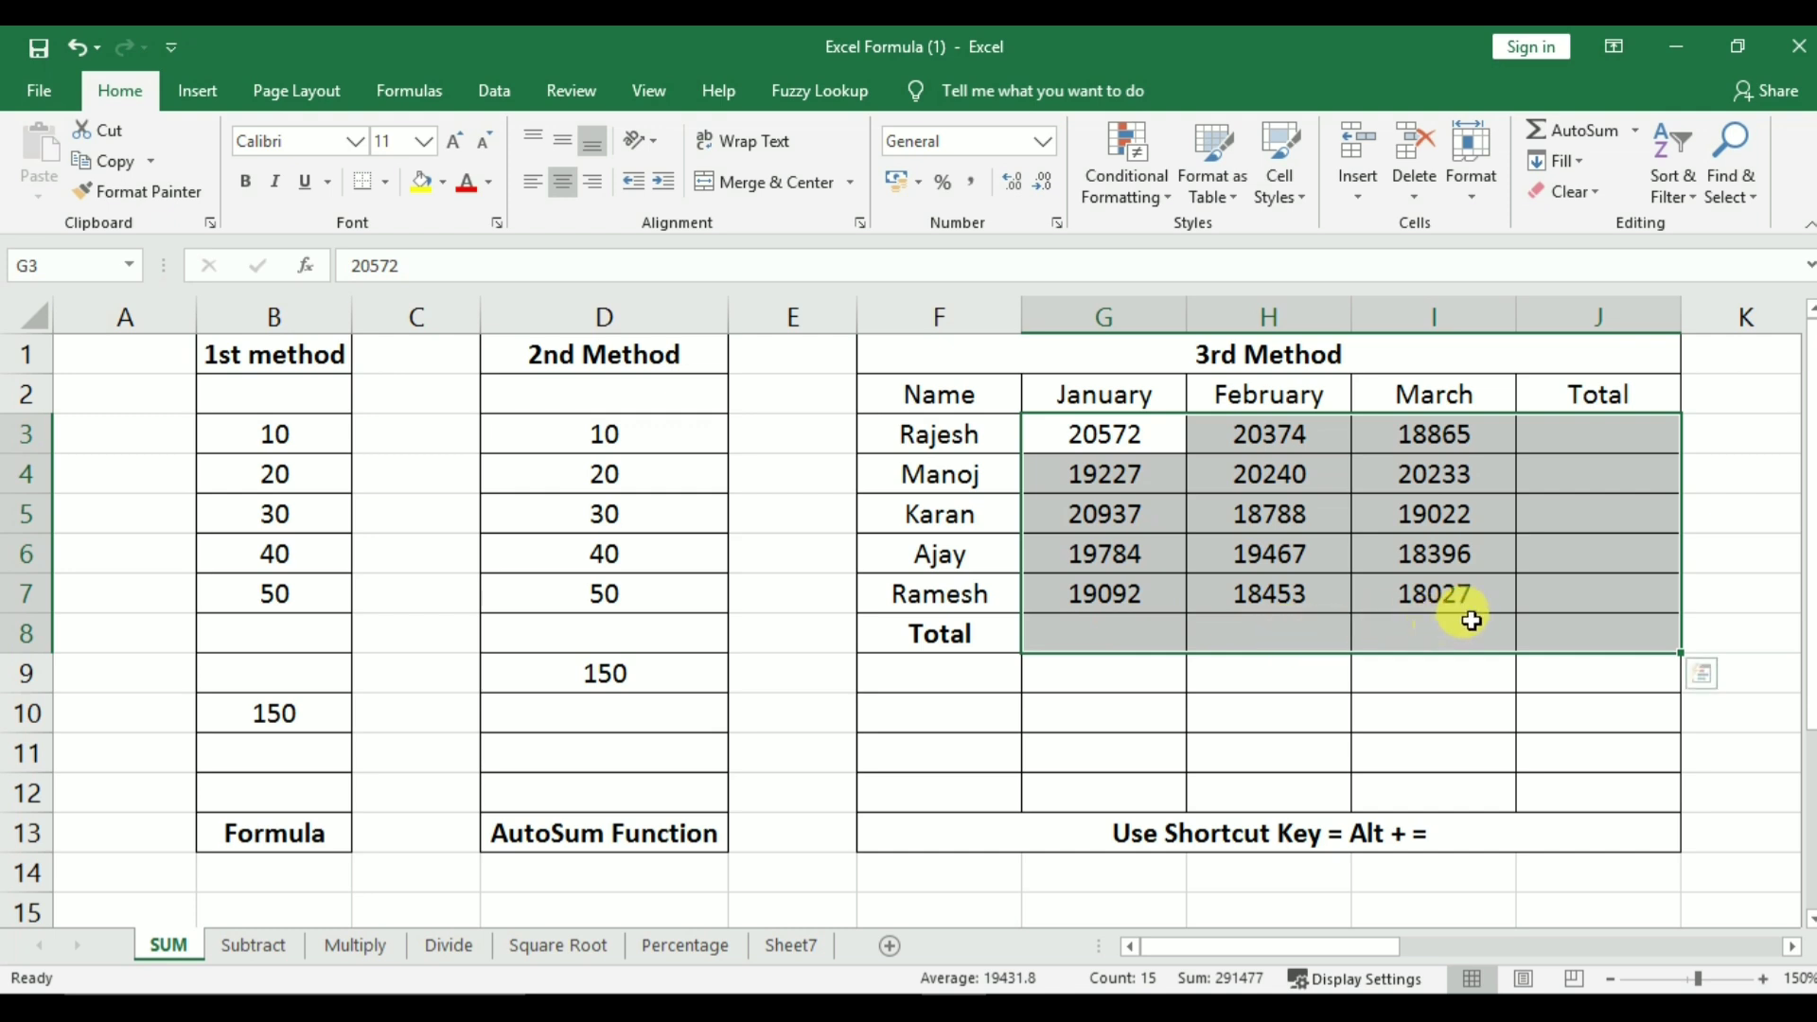
pyautogui.click(1561, 128)
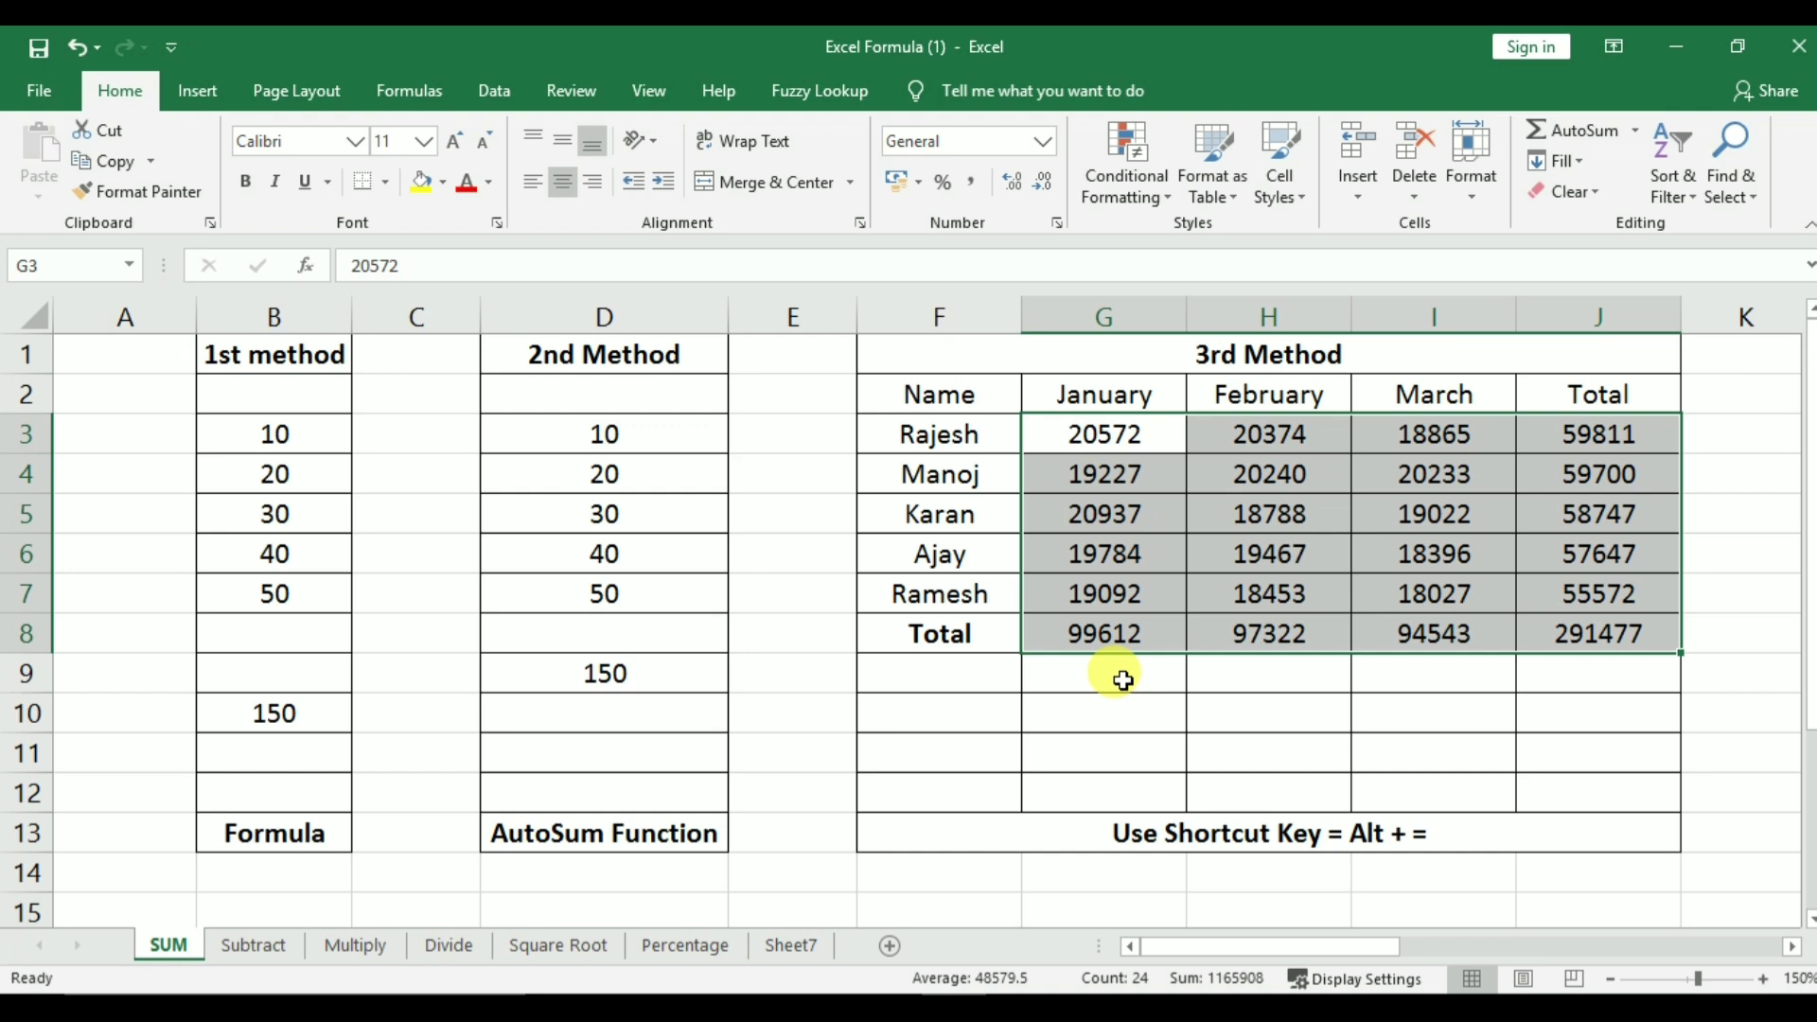
pyautogui.hotkey('ctrl', 'z')
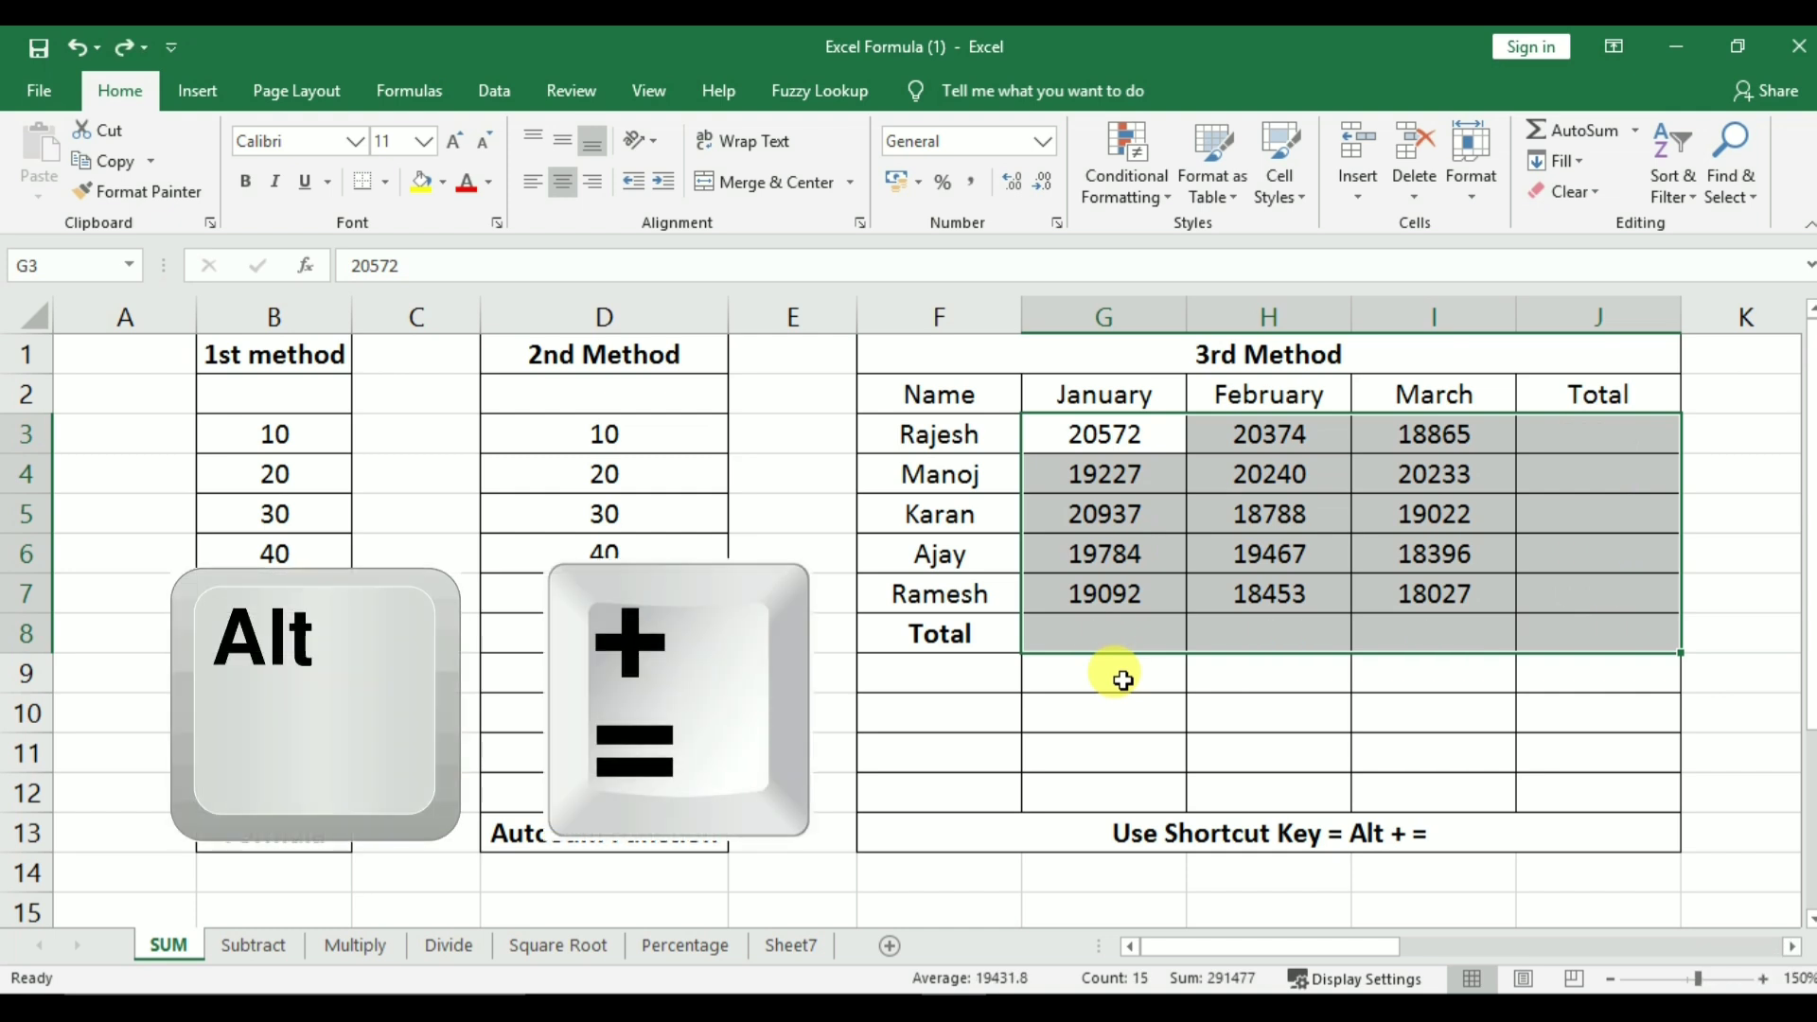
pyautogui.hotkey('alt', '=')
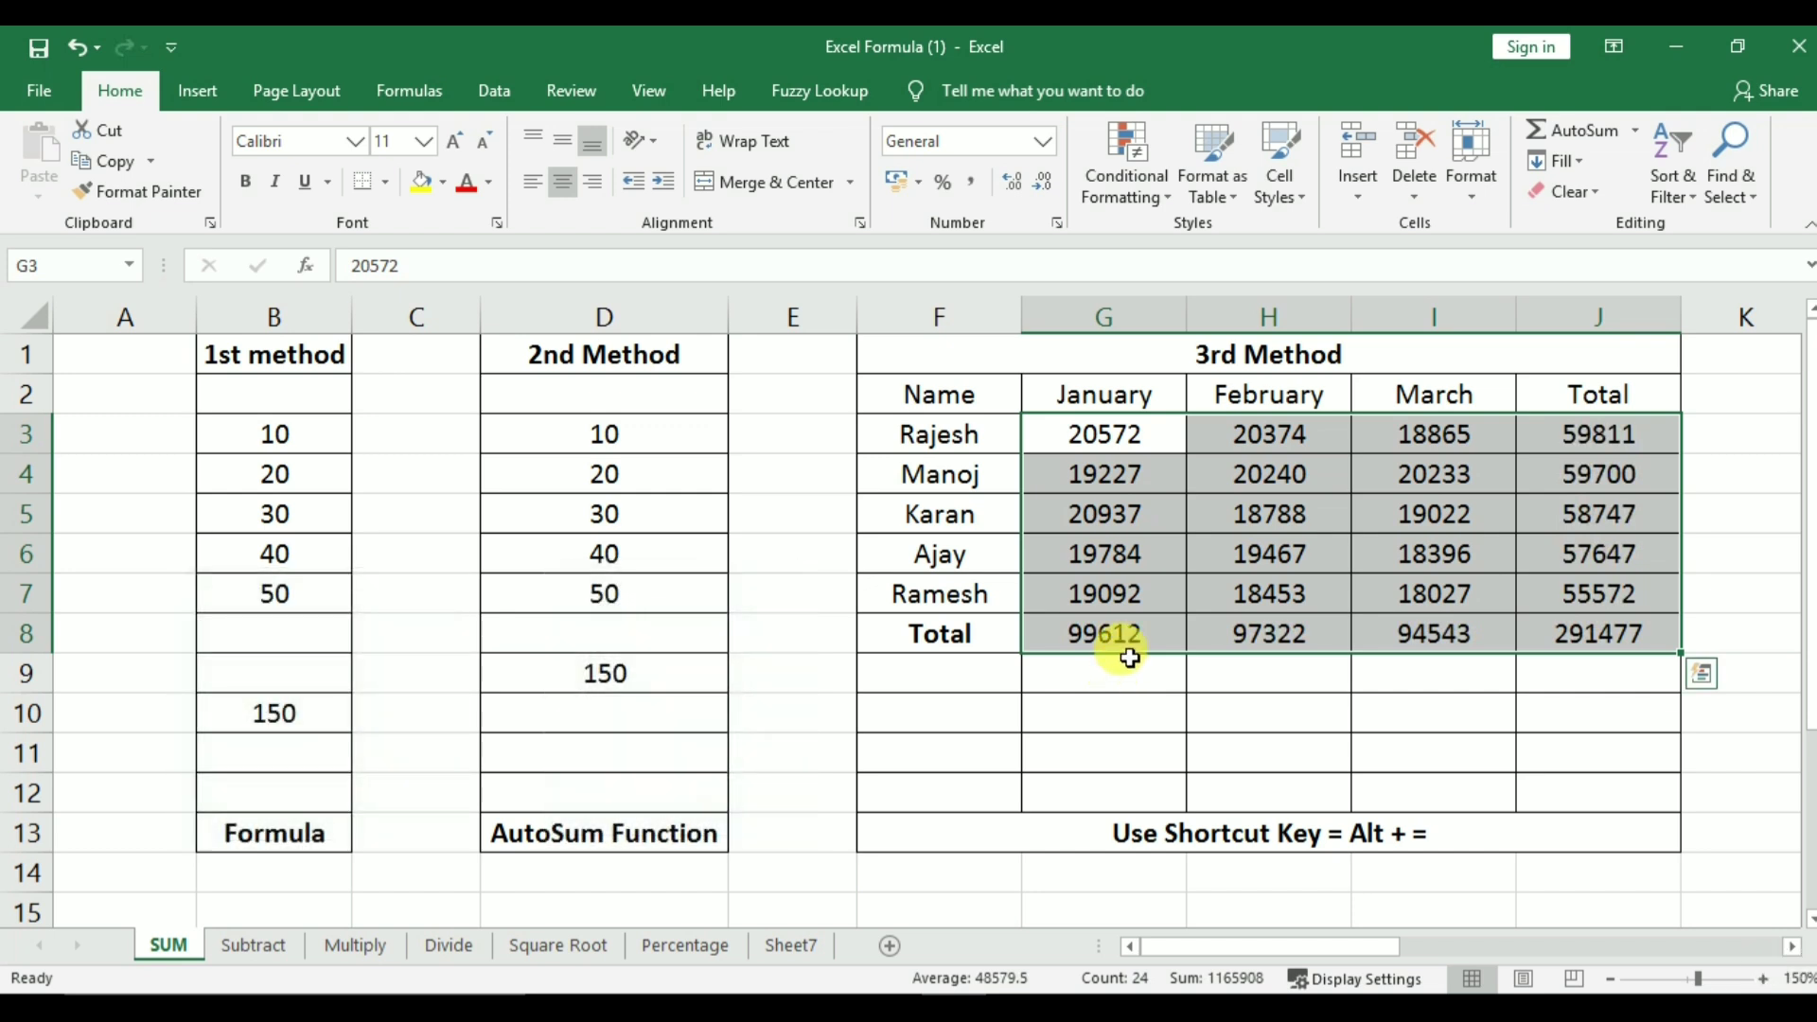
pyautogui.moveTo(1088, 630); pyautogui.dragTo(1561, 633)
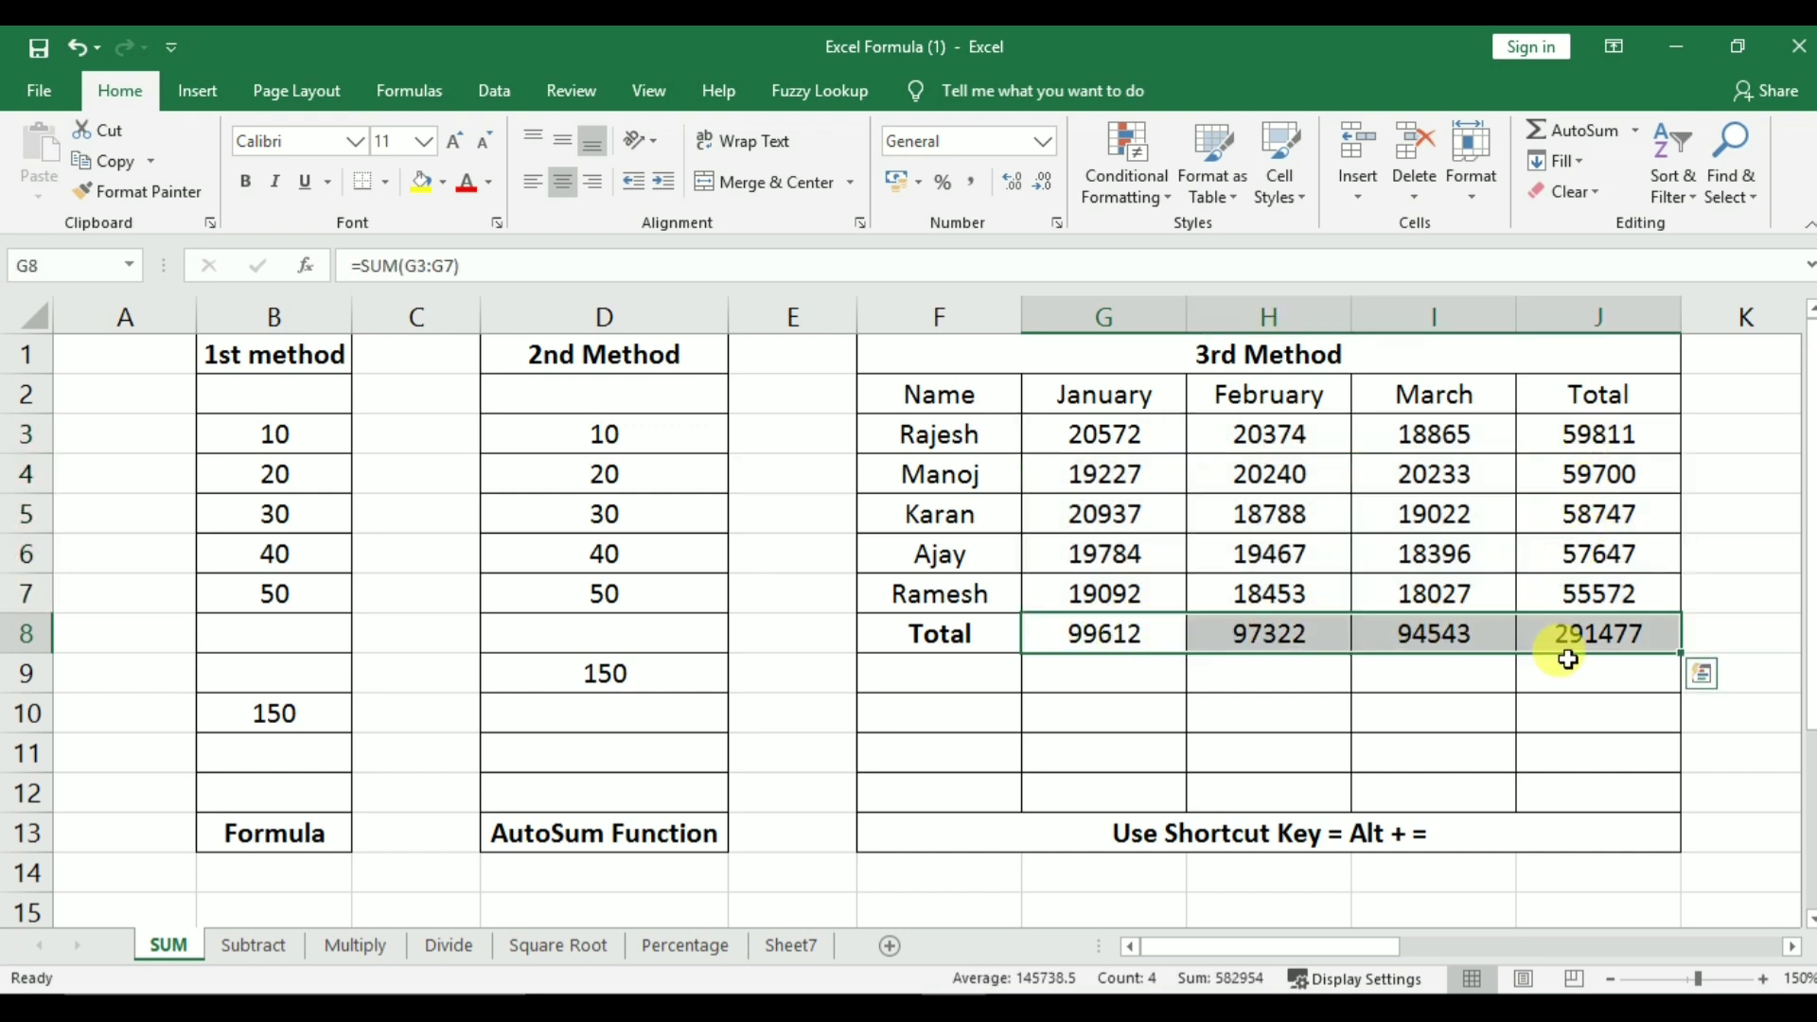
pyautogui.click(1412, 635)
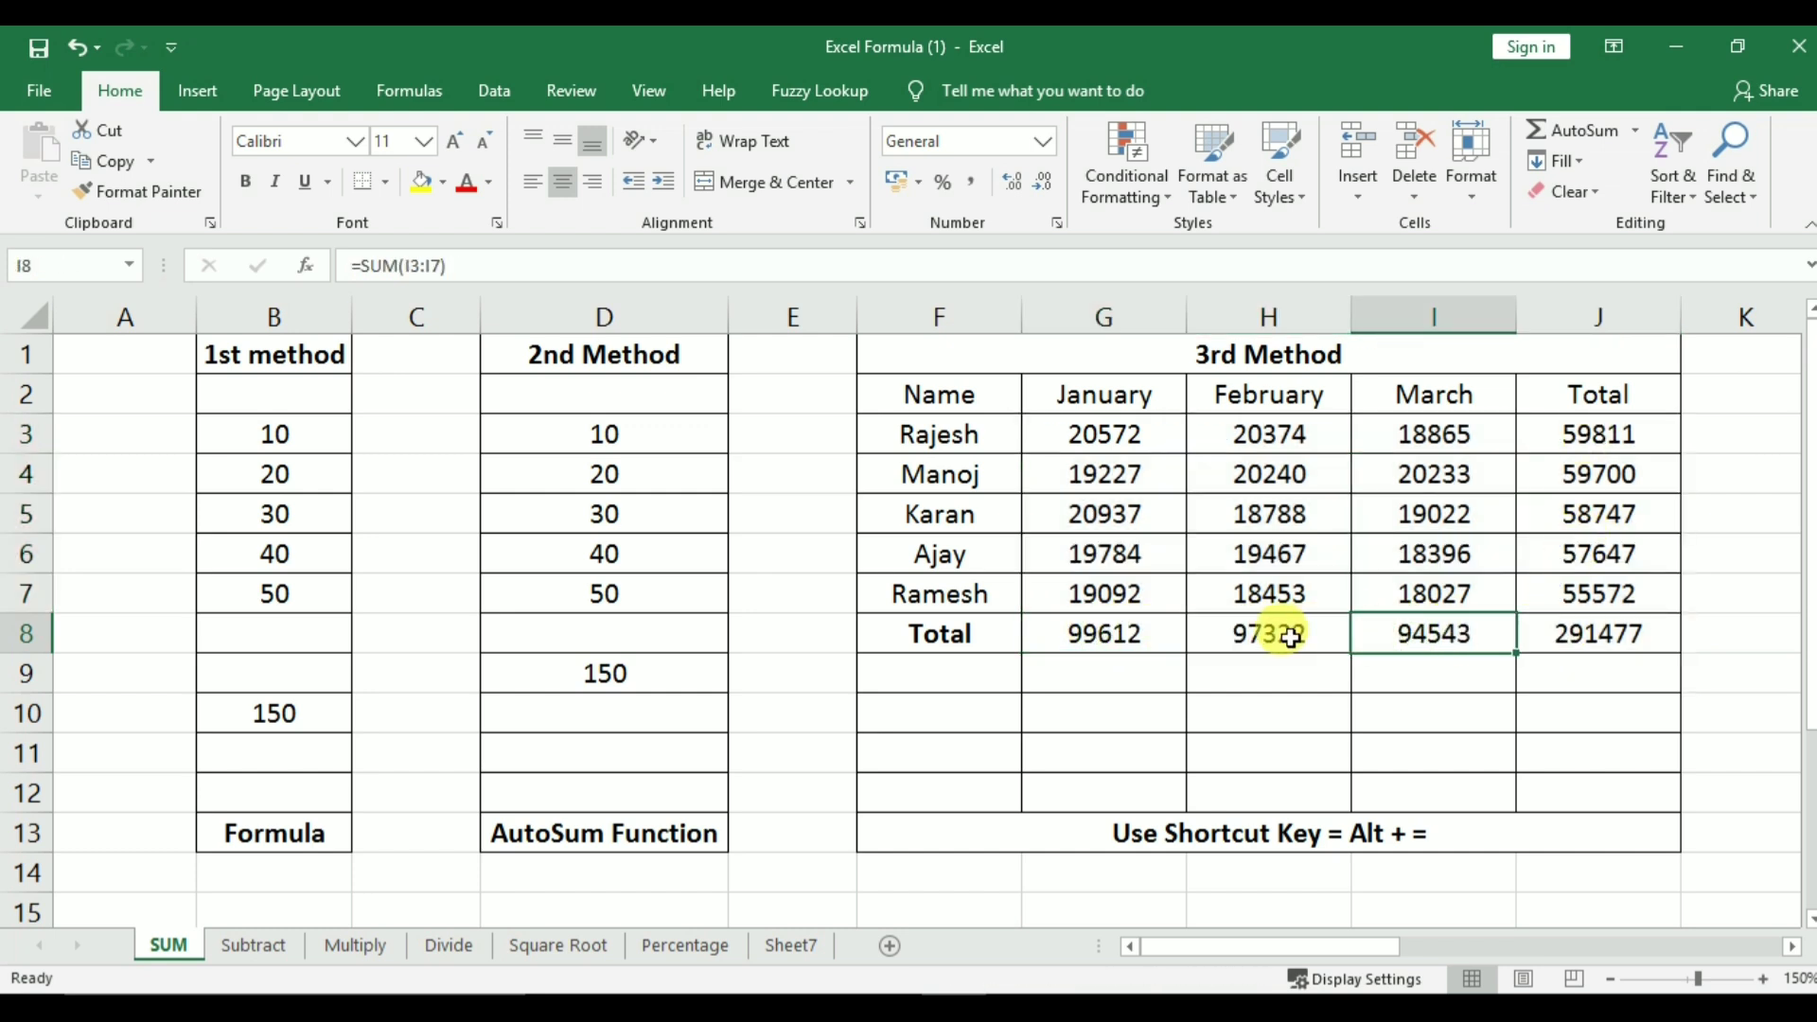
# Inspect the SUM formulas behind the monthly totals in I8, H8 and G8 and the first row total in J3
pyautogui.press('F2')
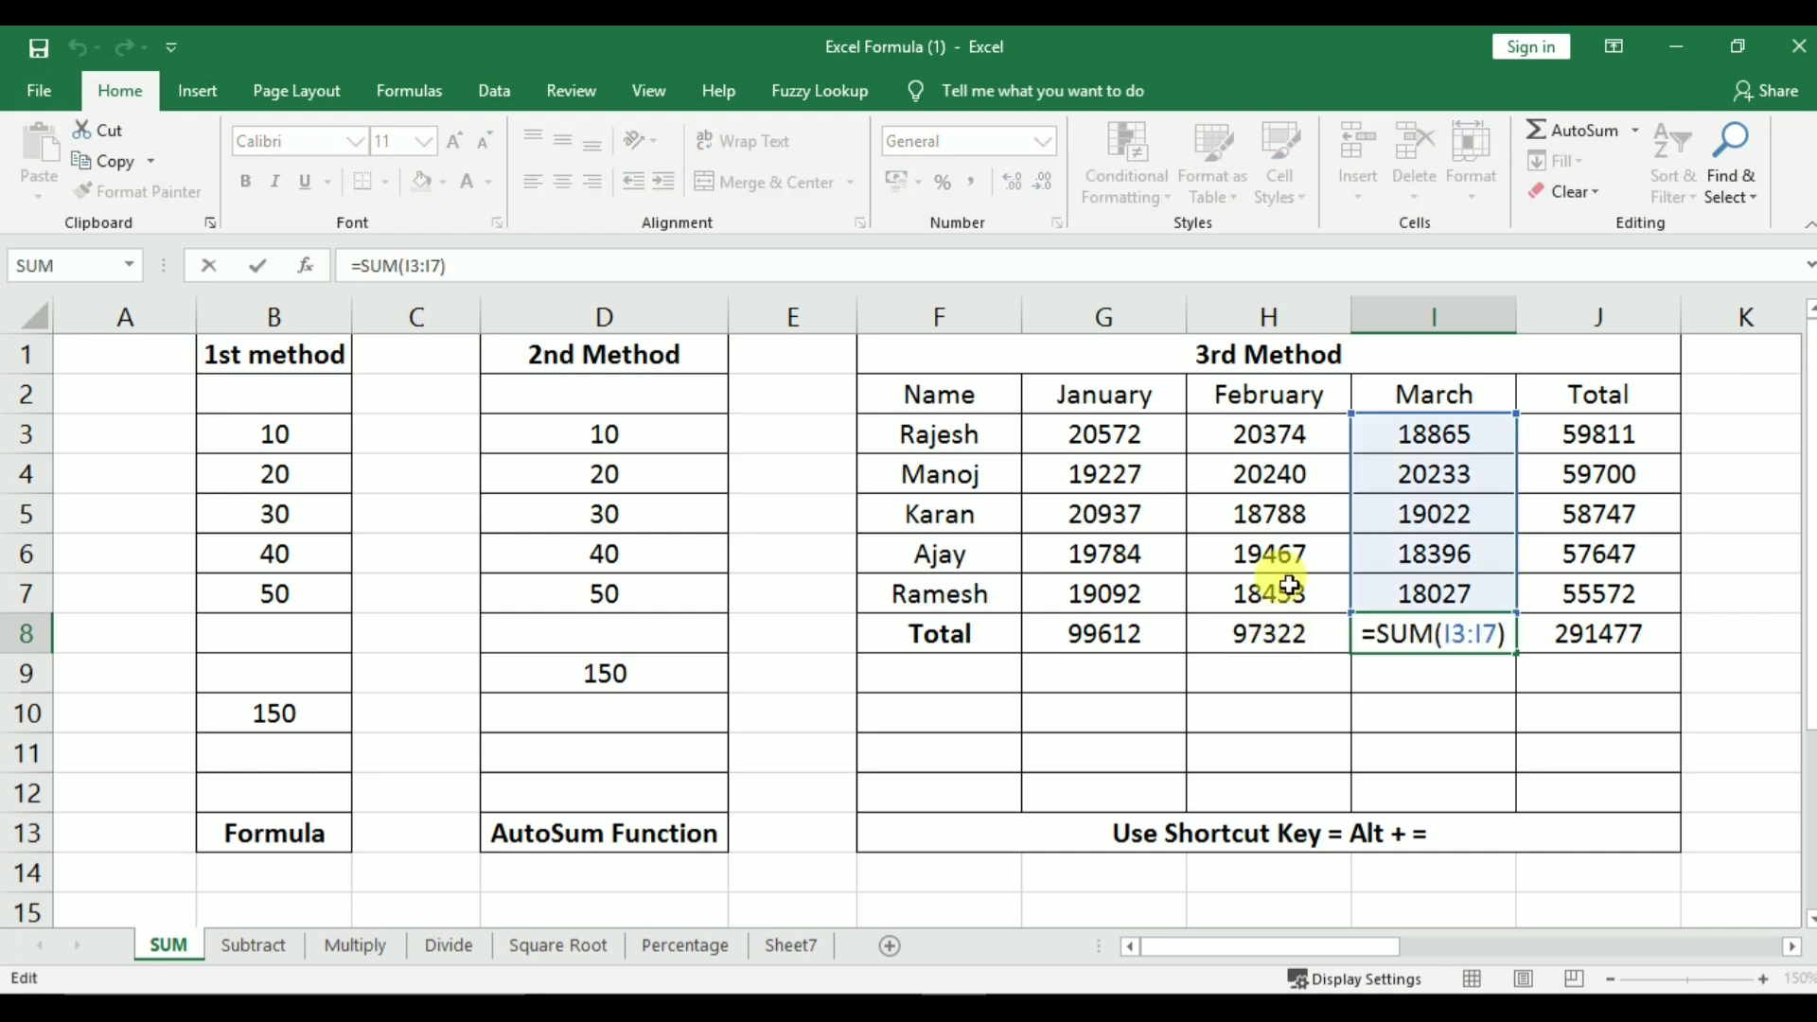
pyautogui.click(1274, 633)
pyautogui.press('F2')
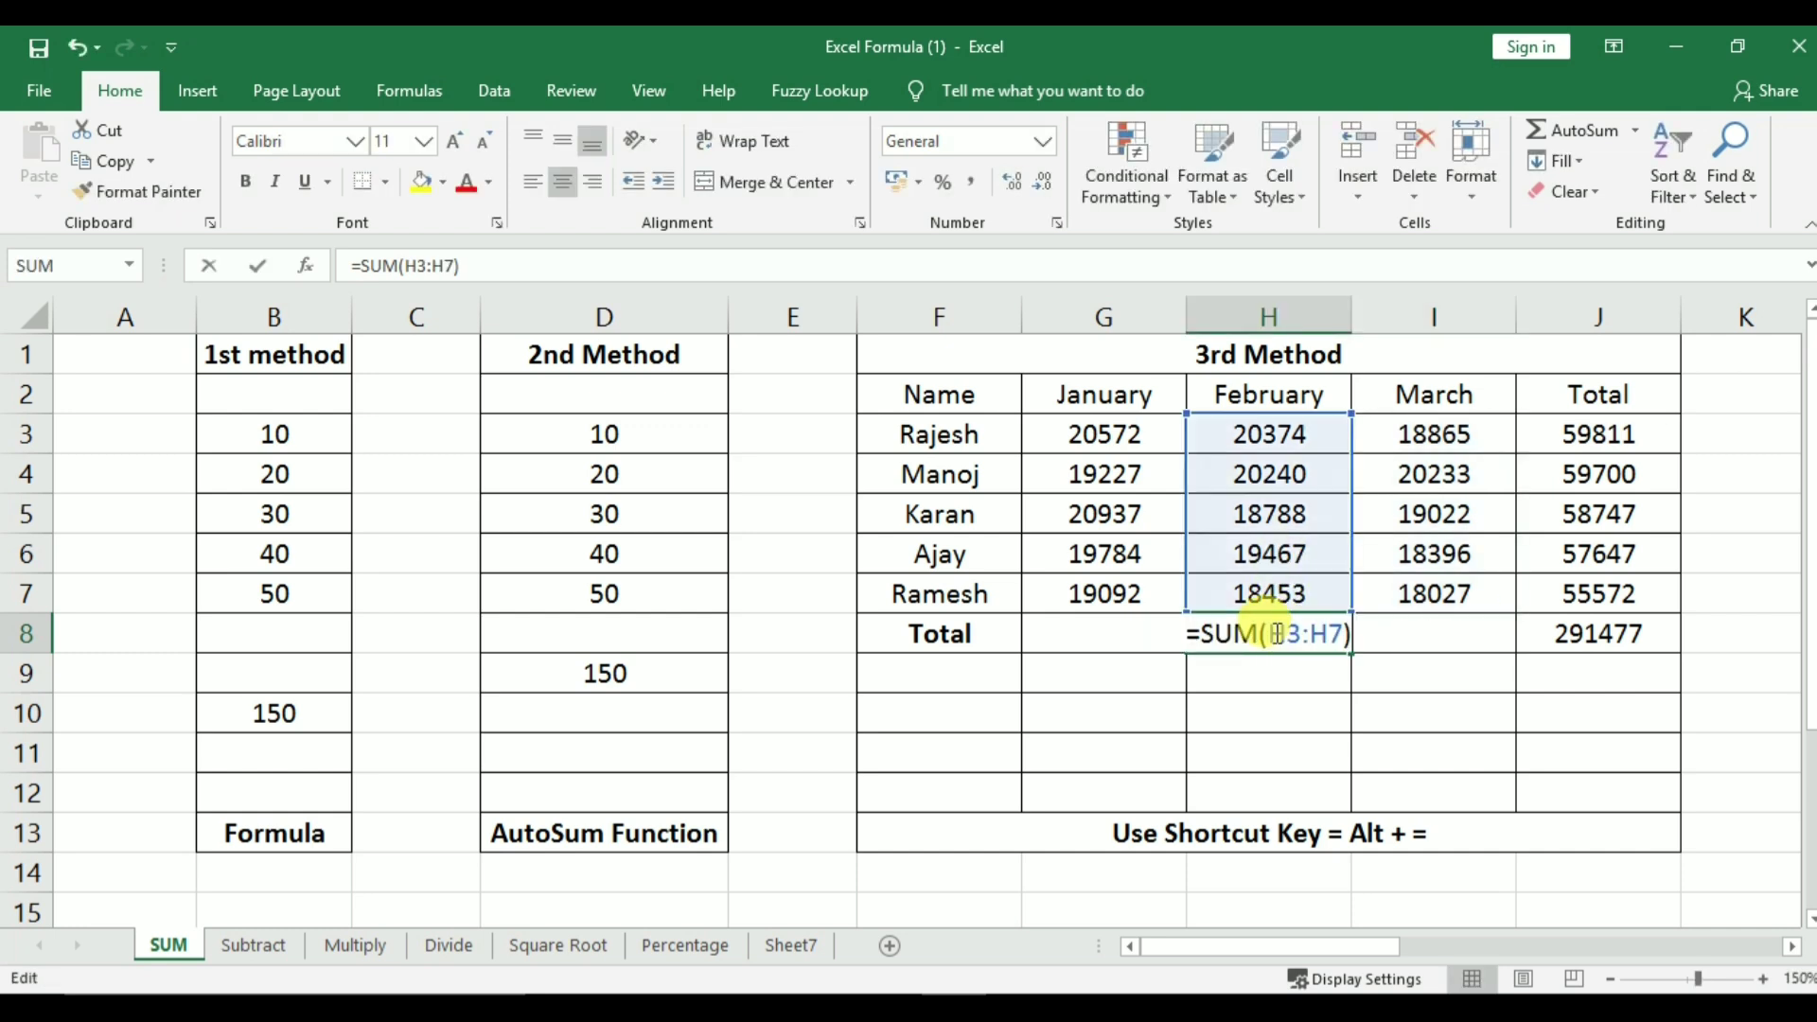
pyautogui.click(1098, 630)
pyautogui.doubleClick(1098, 631)
pyautogui.press('Escape')
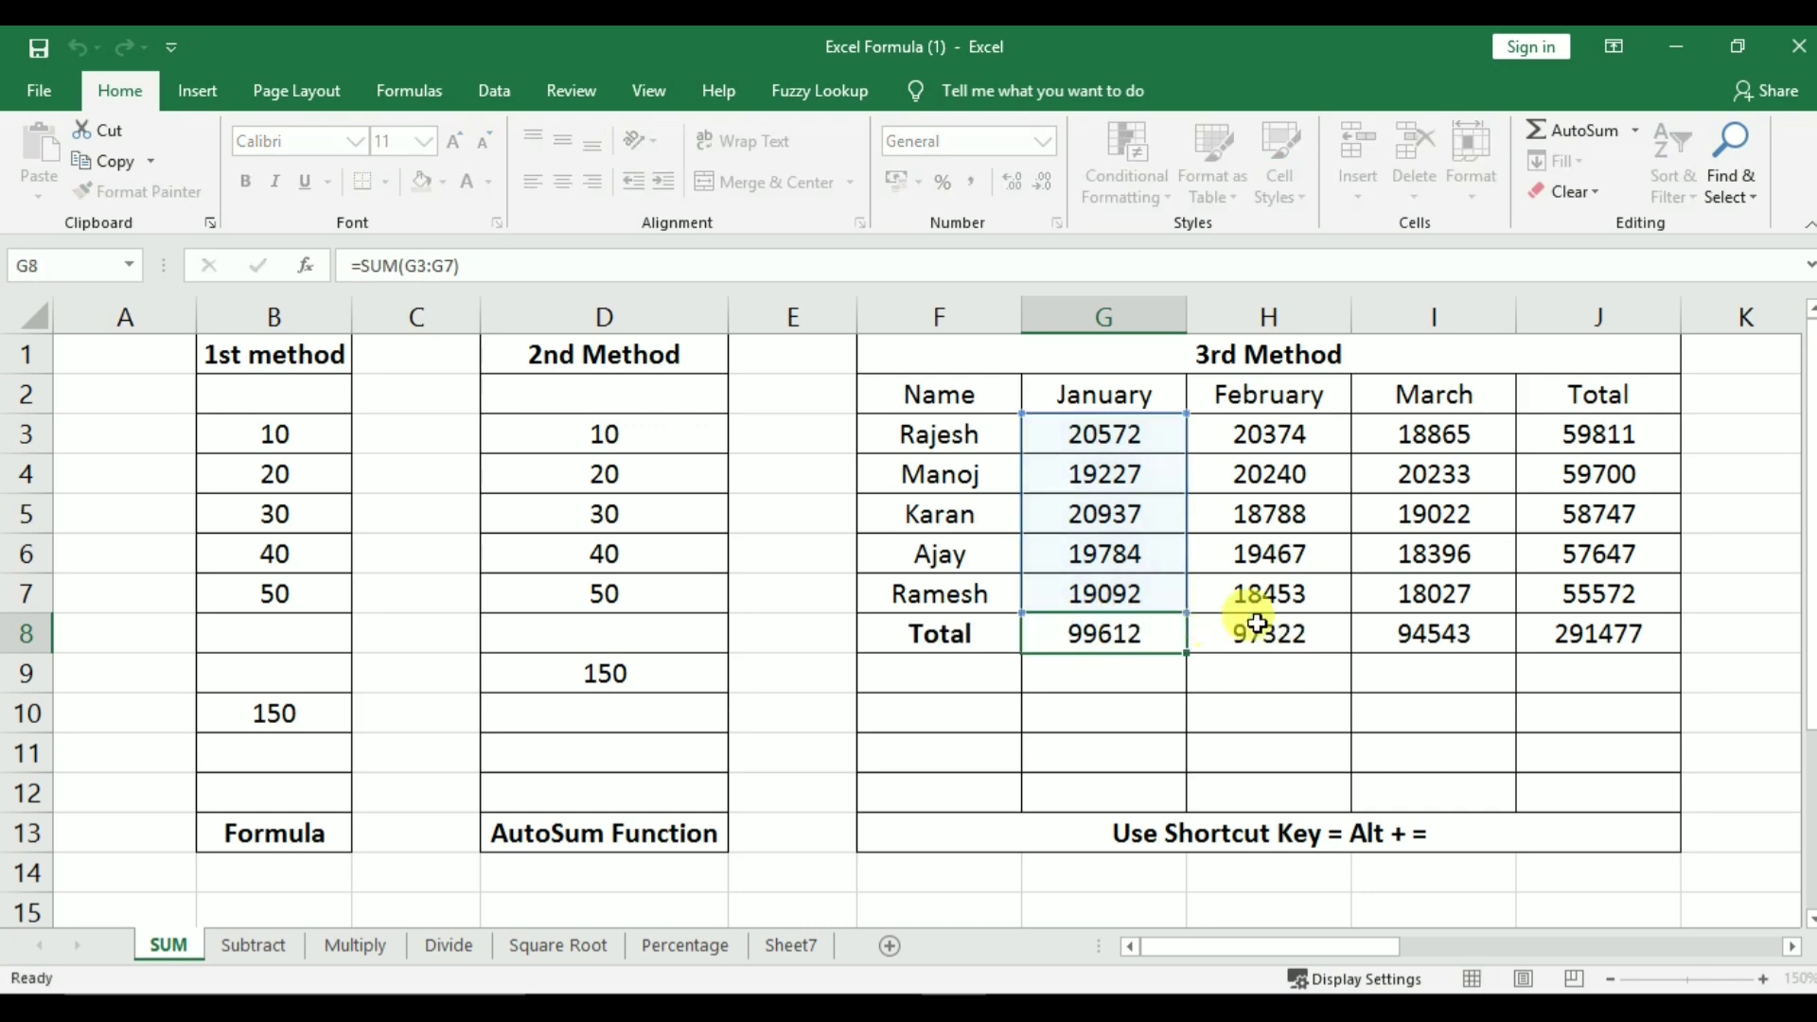
pyautogui.doubleClick(1599, 430)
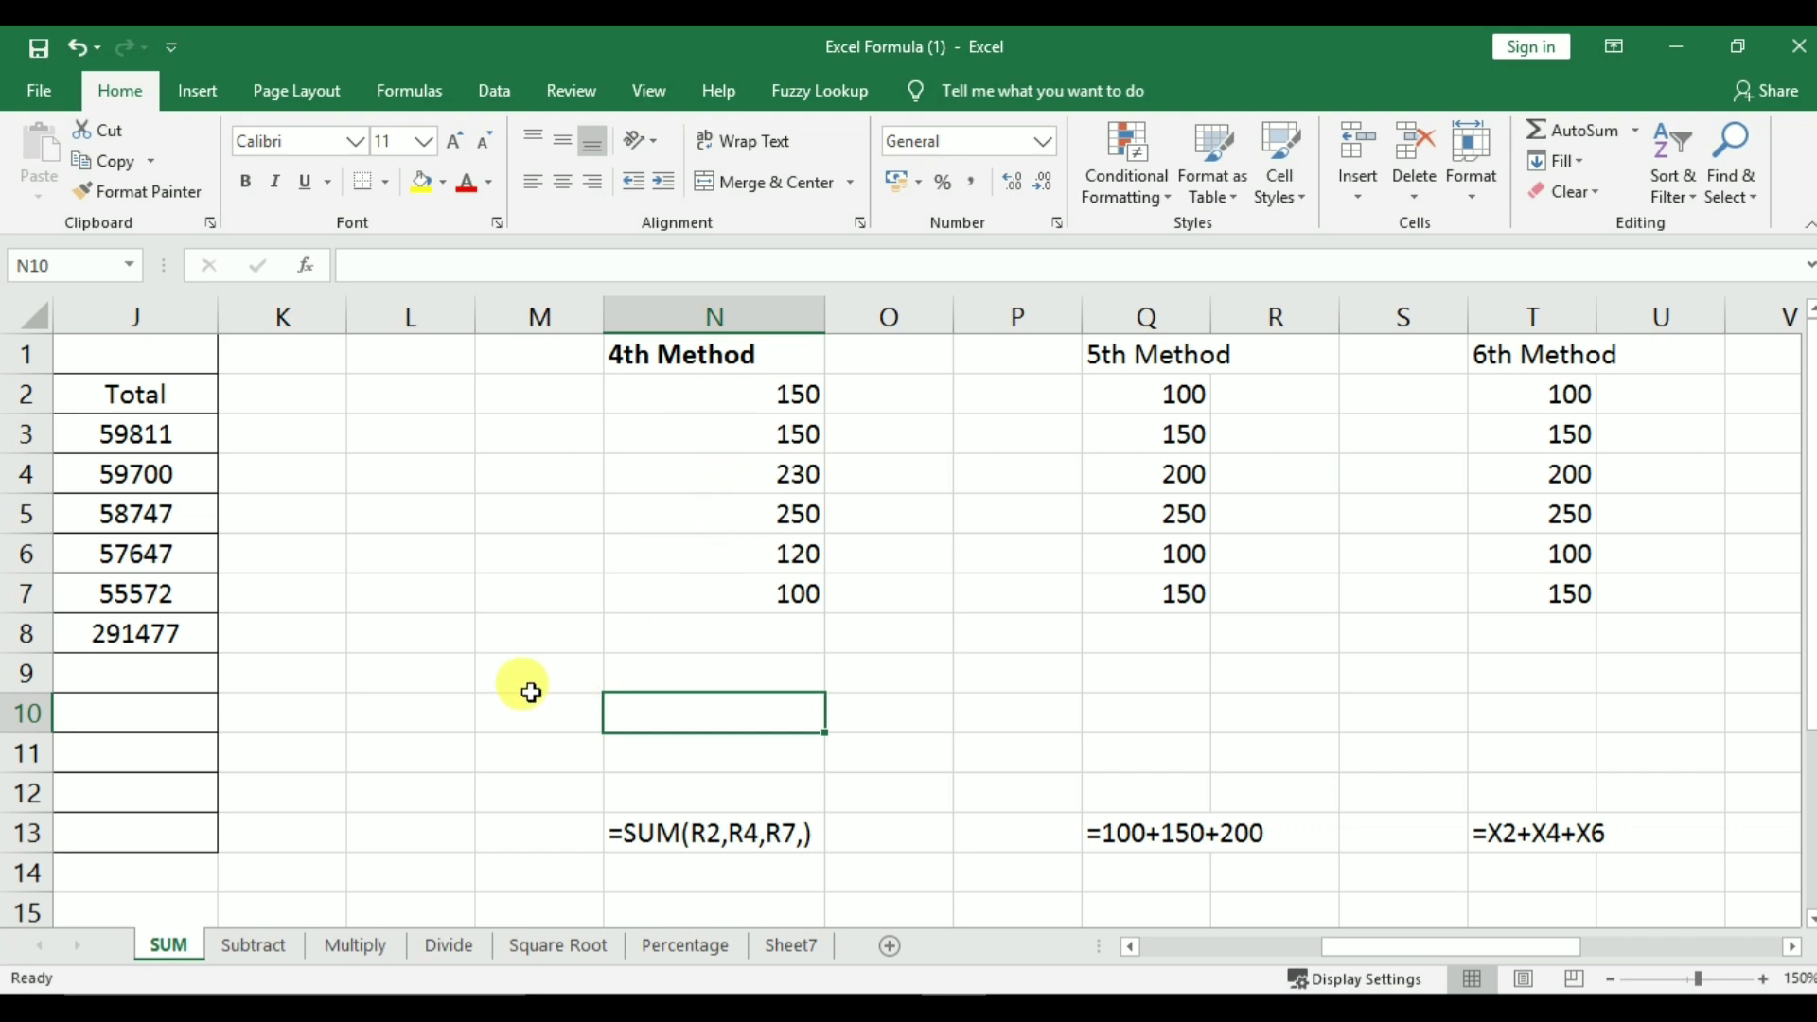
# Enter =SUM(N2,N4,N6) in cell N10 to add three non-adjacent numbers of the 4th Method column
pyautogui.write('=sum')
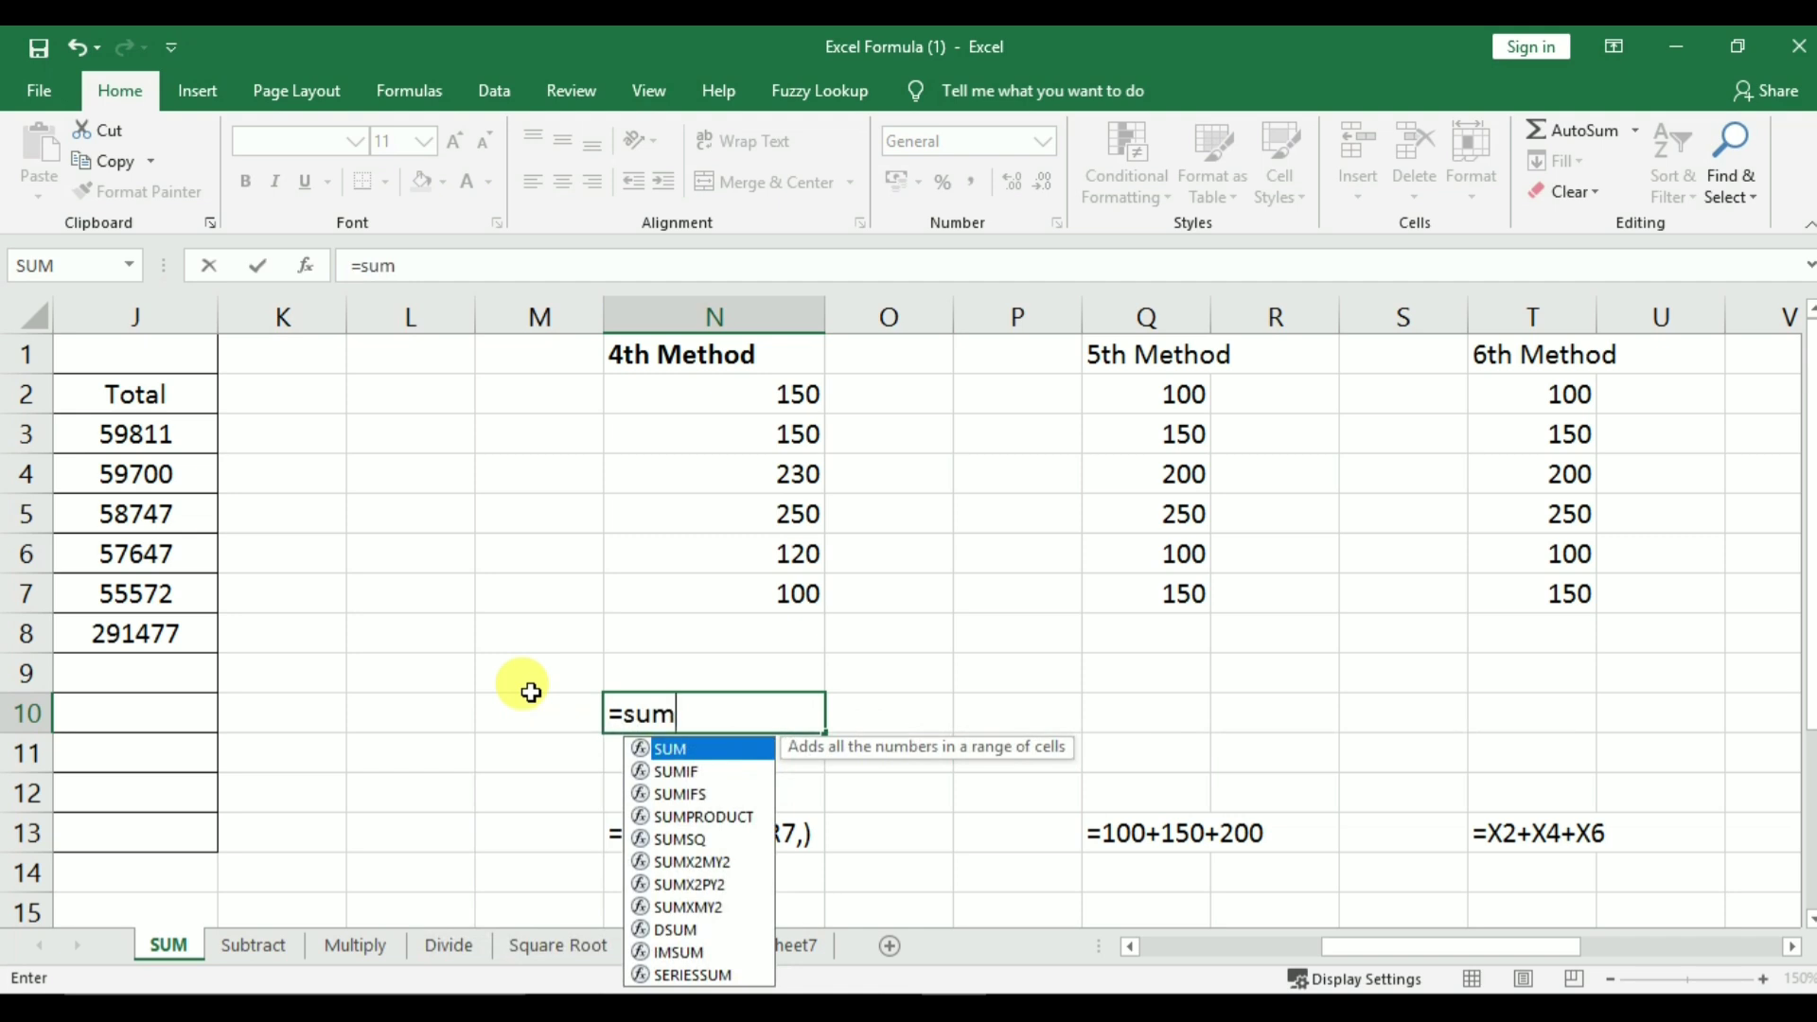
pyautogui.write('(')
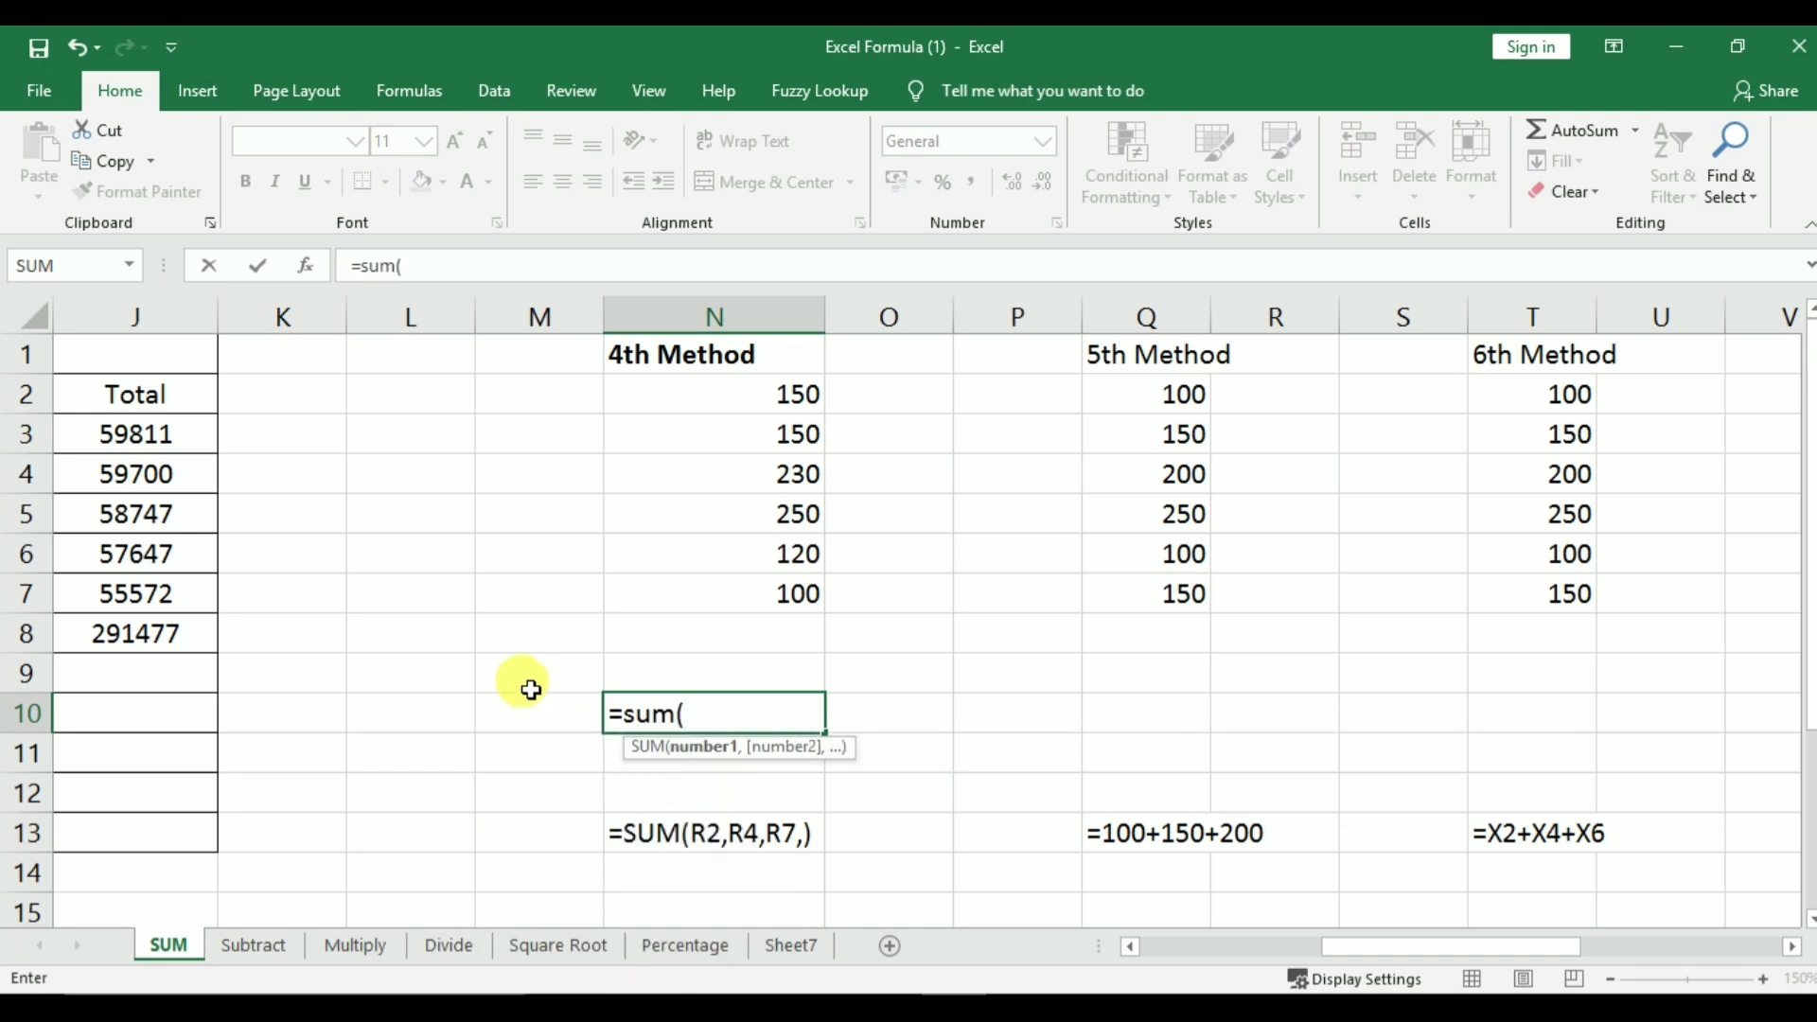
pyautogui.click(673, 391)
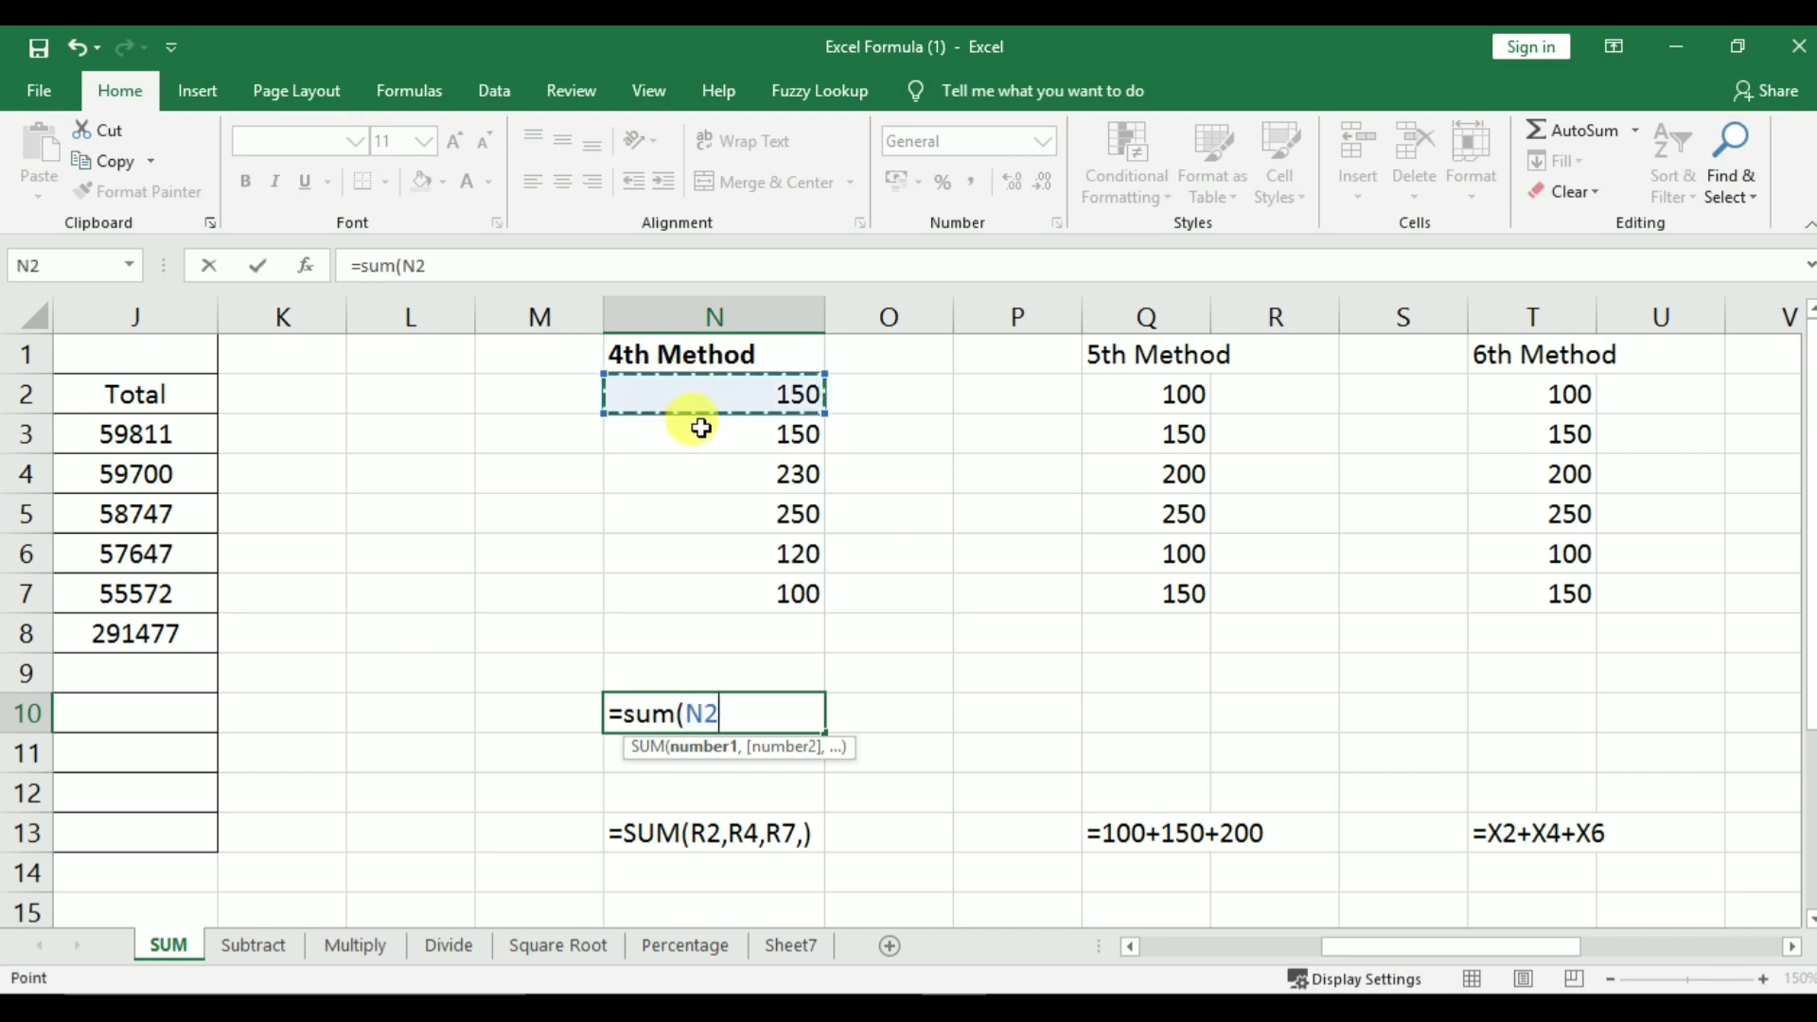
pyautogui.write(',')
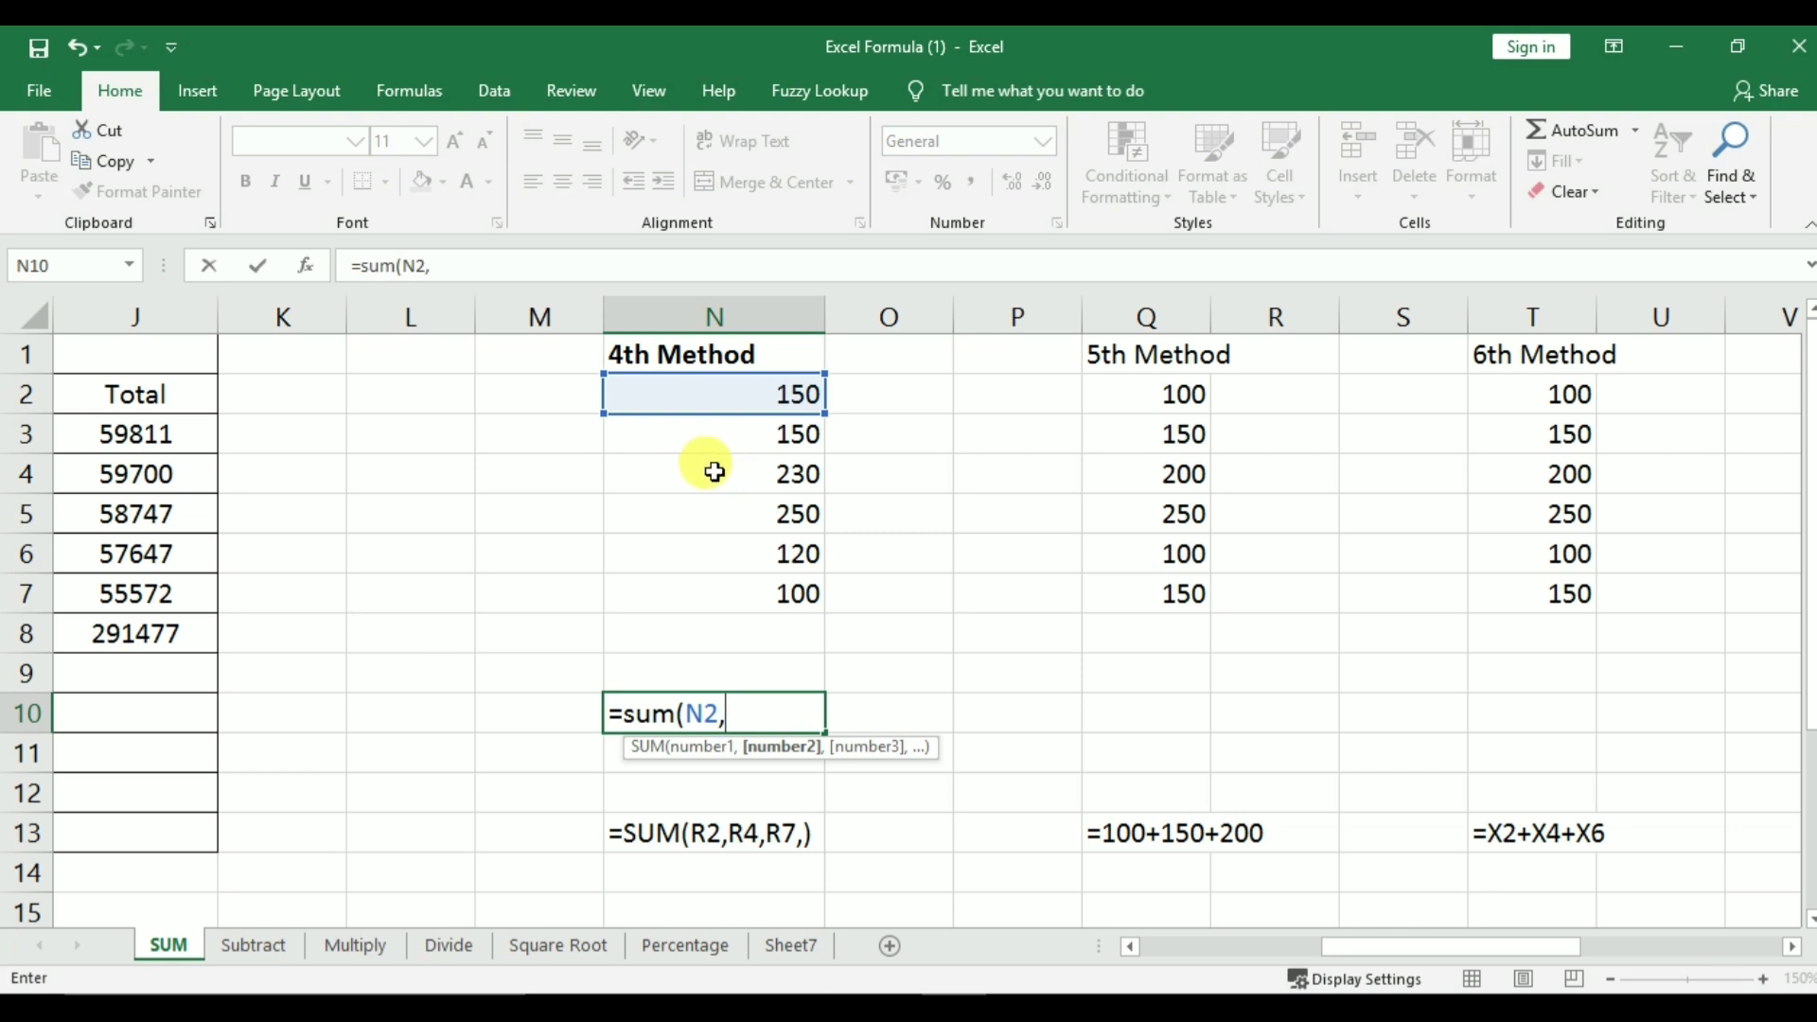
pyautogui.click(715, 471)
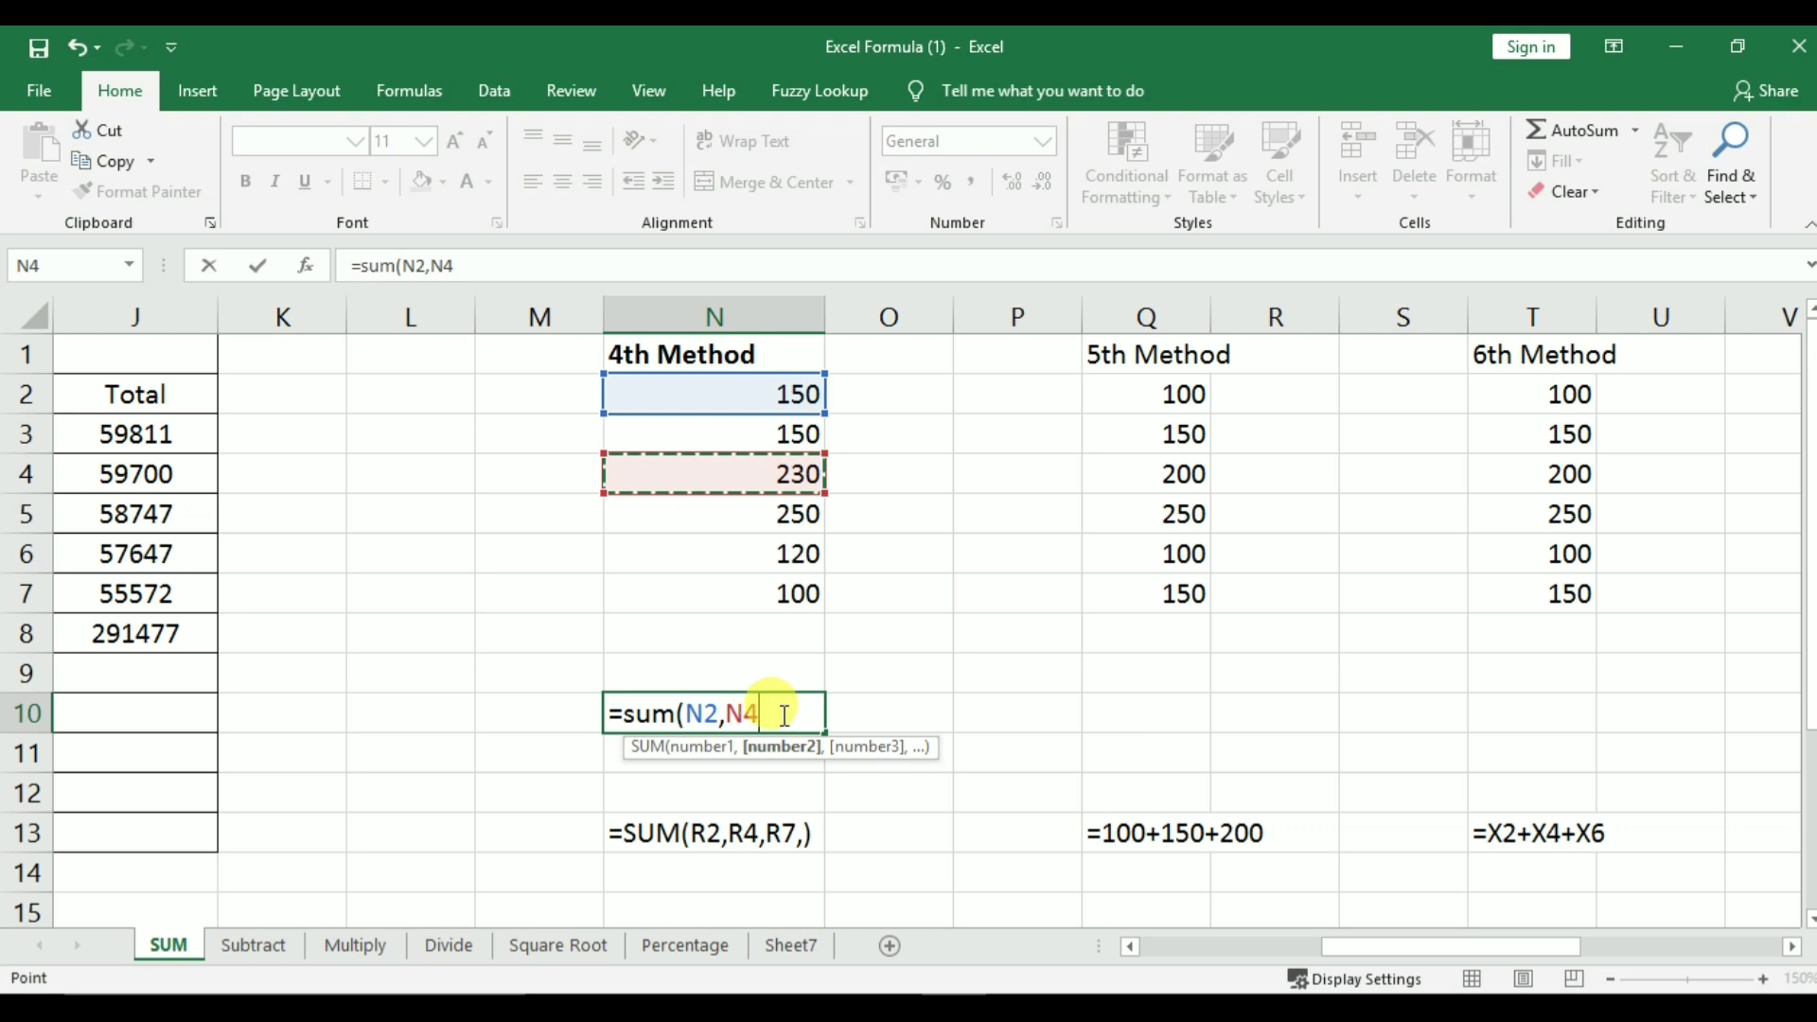
pyautogui.write(',')
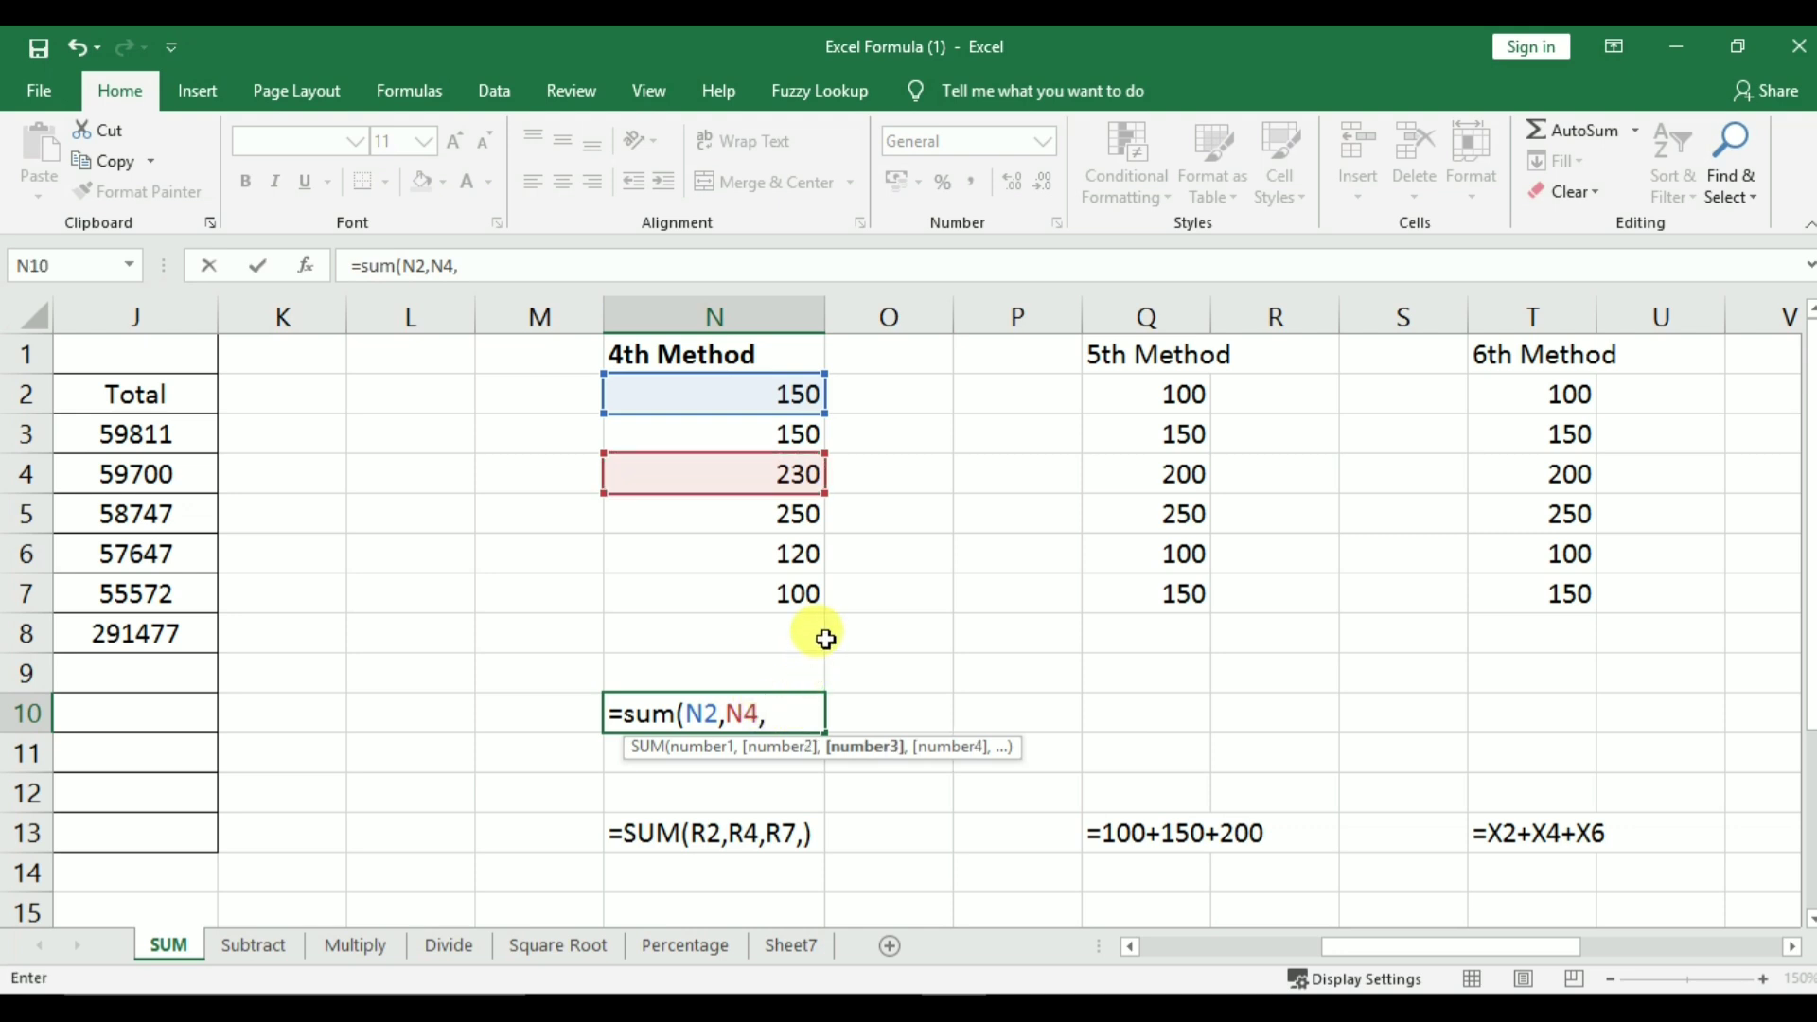
pyautogui.click(705, 549)
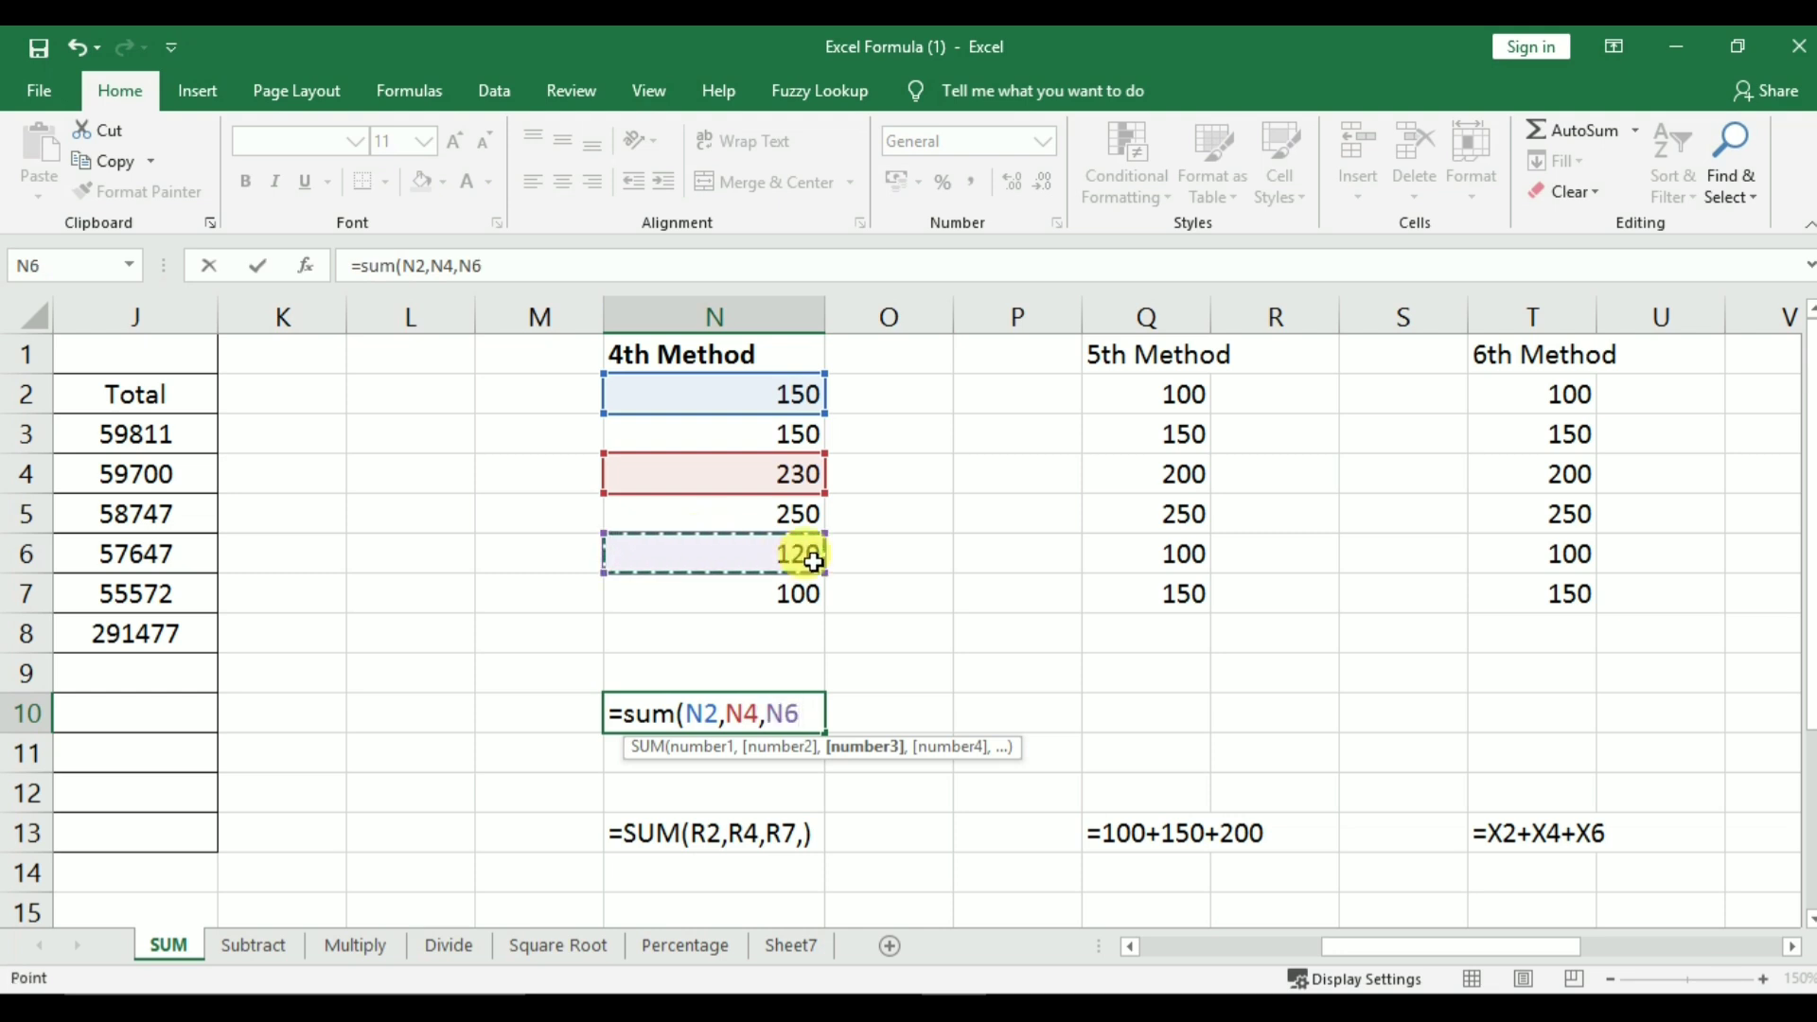
pyautogui.write(')')
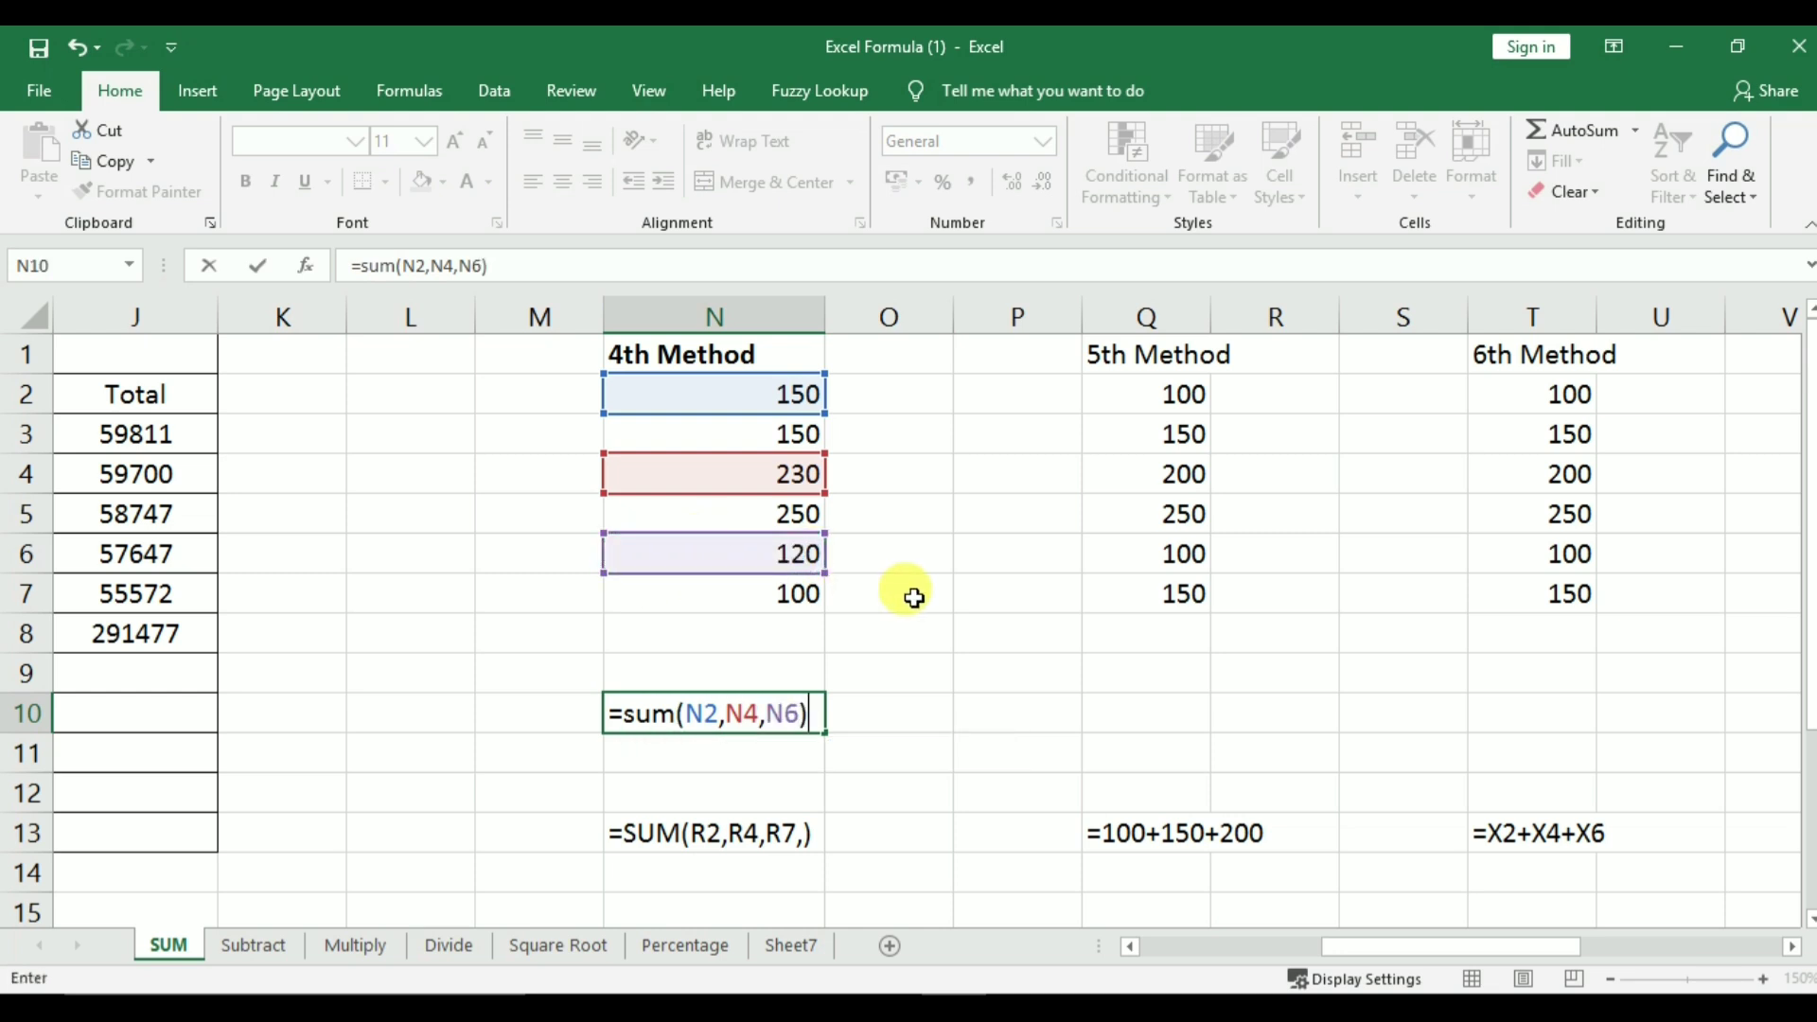
pyautogui.press('Return')
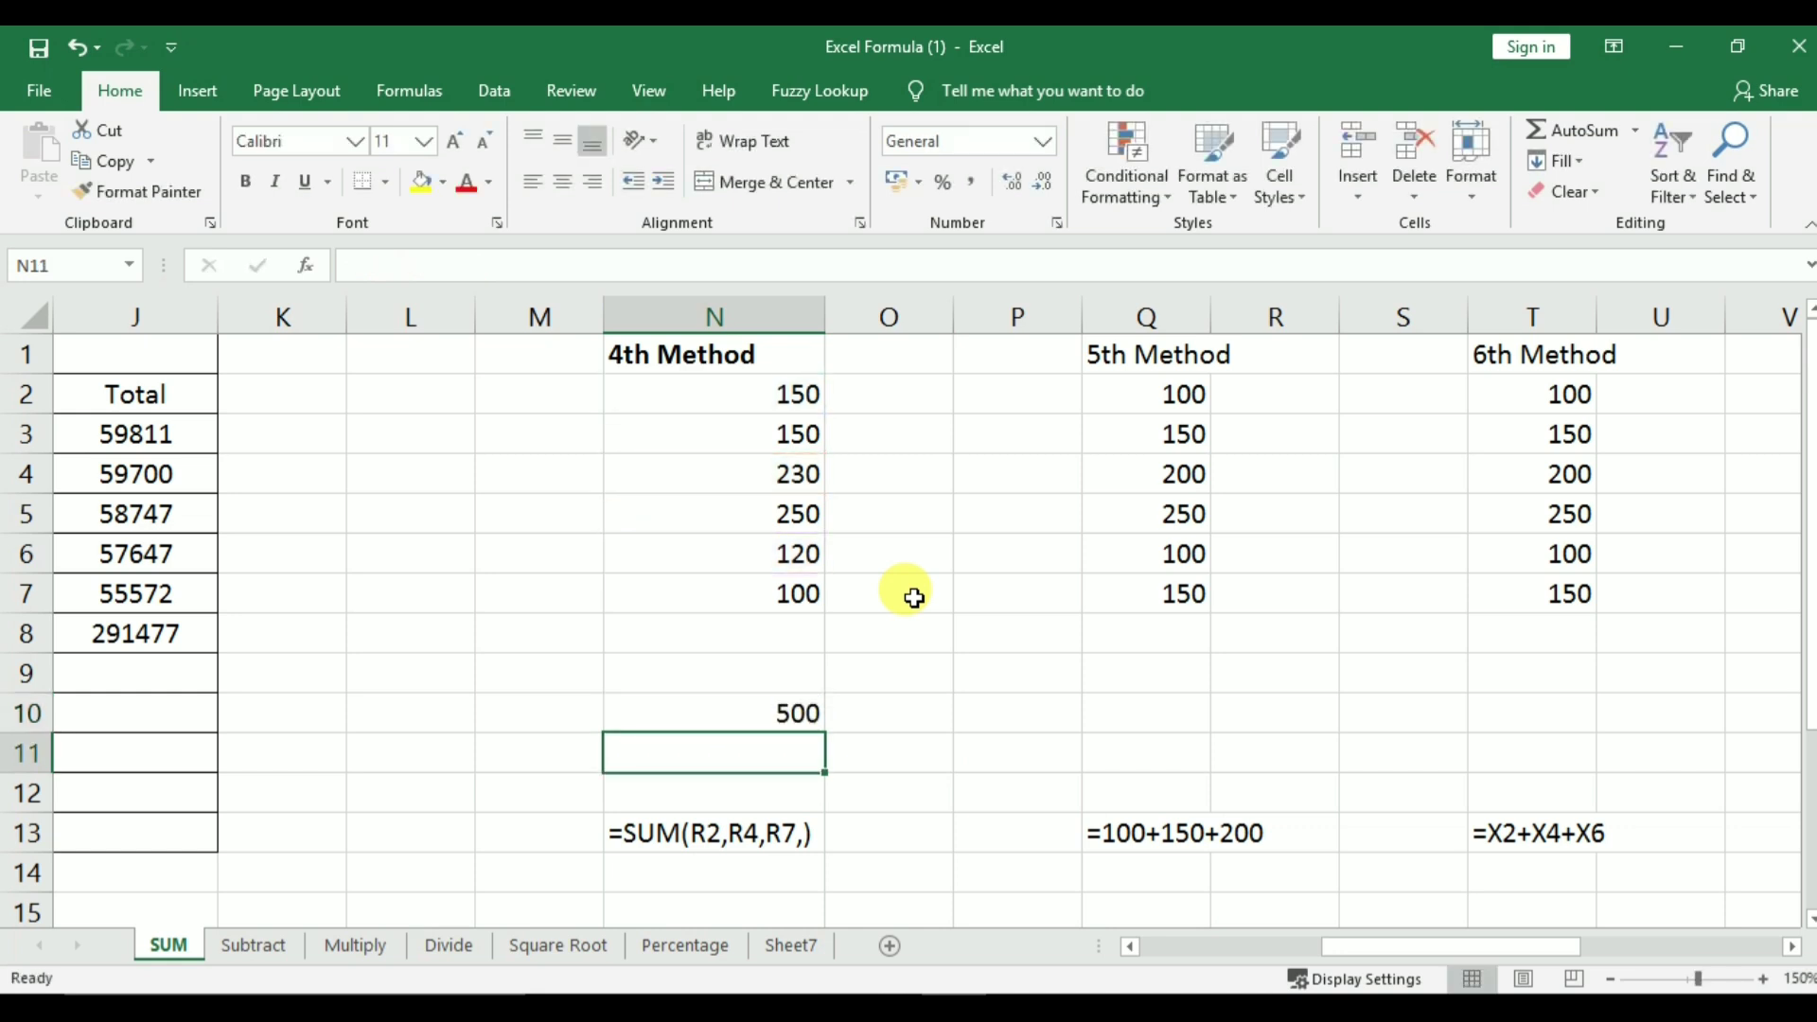
# Inspect which cells the 4th Method formula in N10 references, leaving it as it is
pyautogui.click(740, 707)
pyautogui.doubleClick(740, 708)
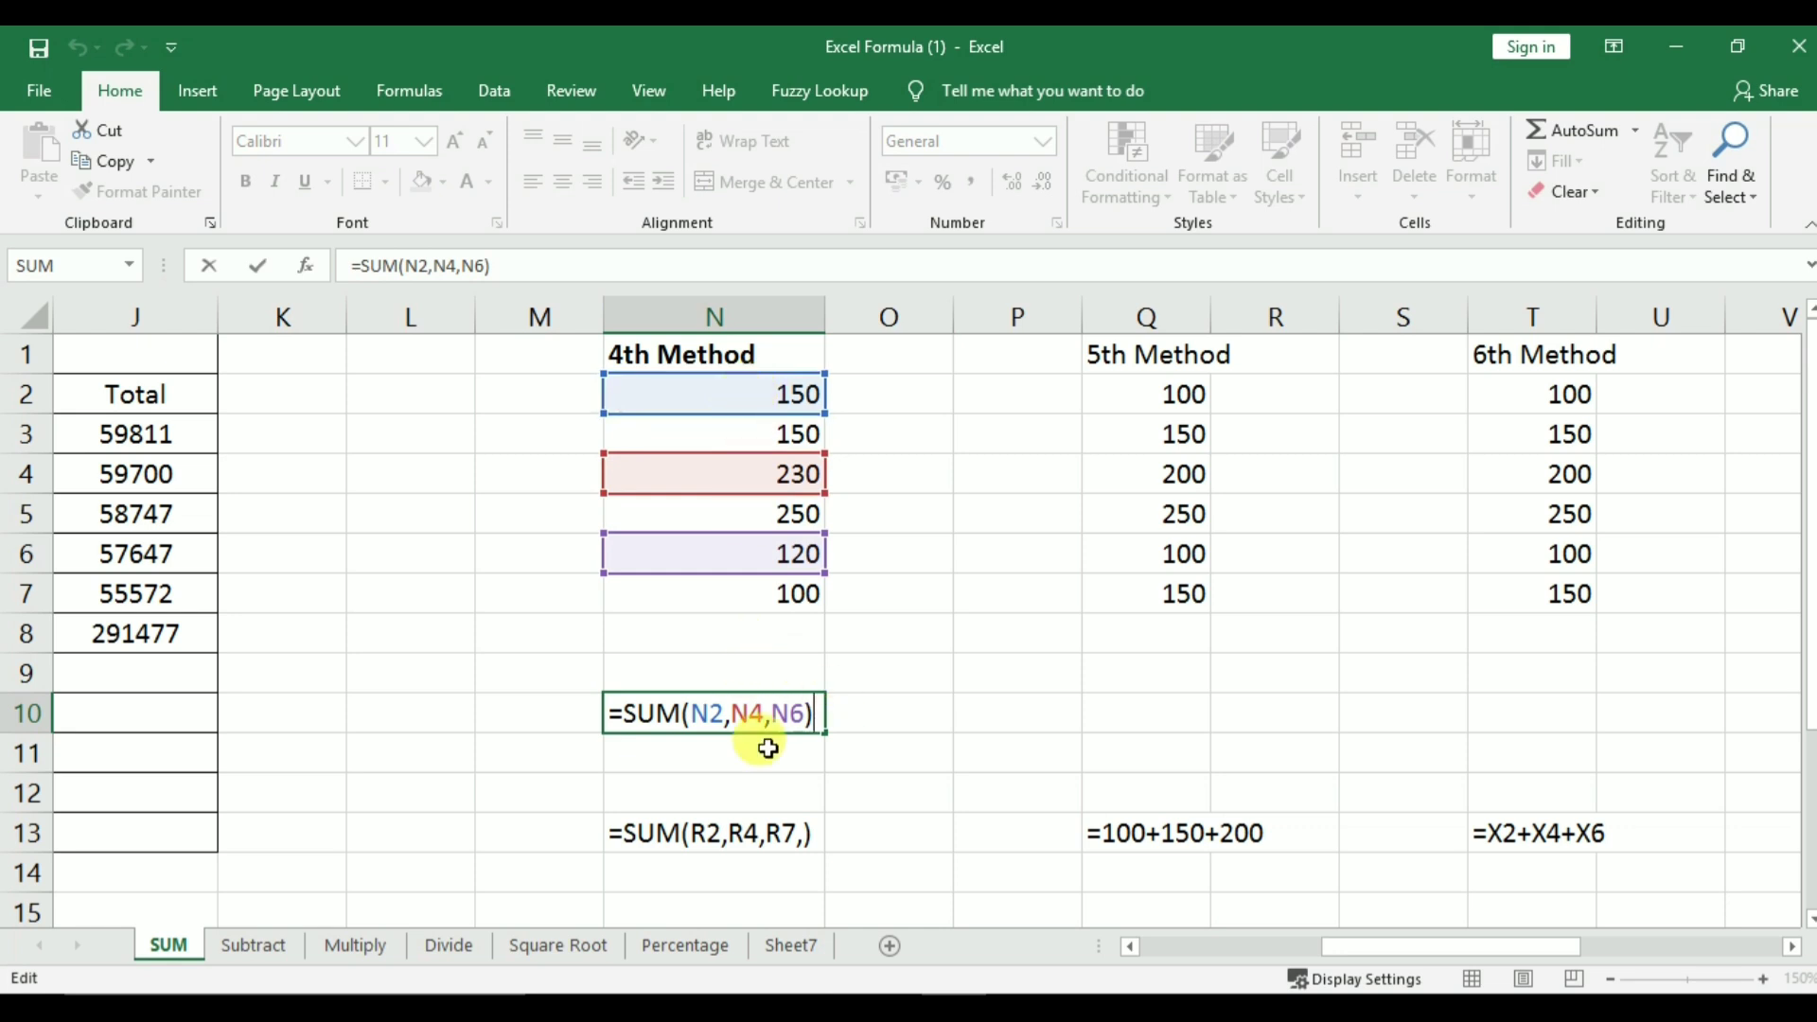
pyautogui.press('Escape')
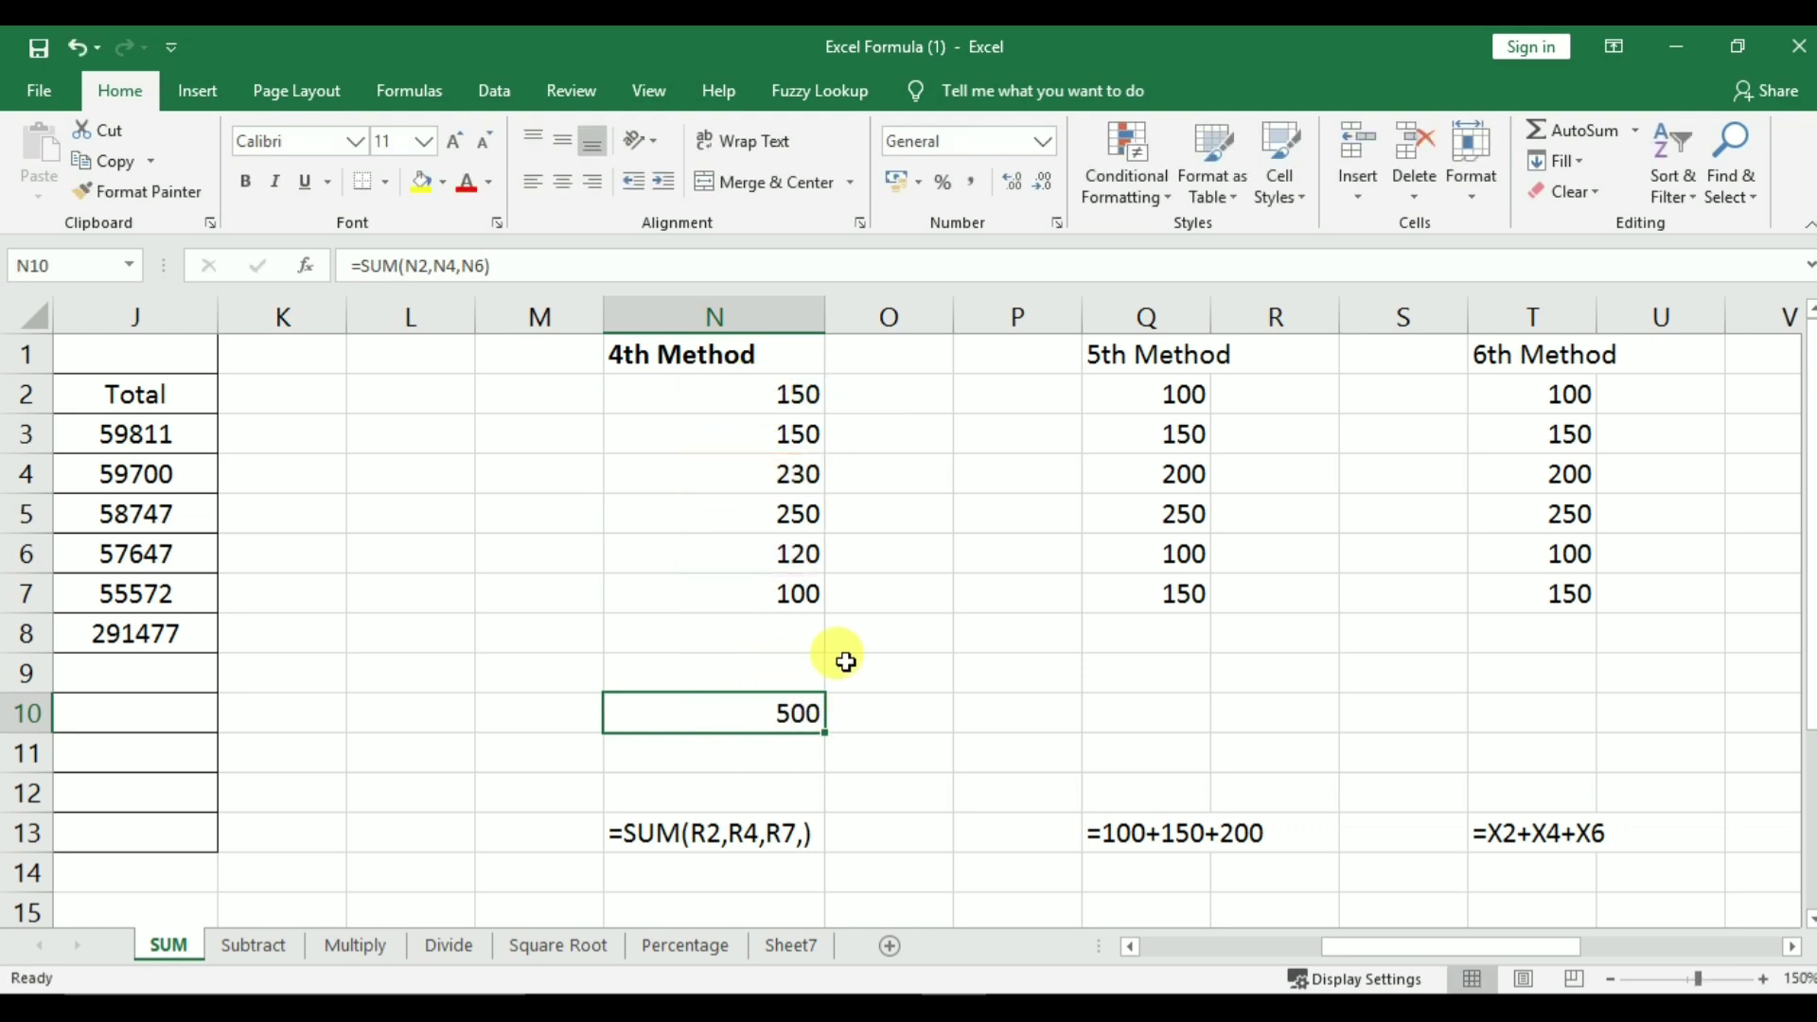
# Enter =100+150+200 in cell Q10 under the 5th Method numbers and check it against Q2:Q4
pyautogui.press('Right')
pyautogui.press('Right')
pyautogui.press('Right')
pyautogui.press('Right')
pyautogui.press('Right')
pyautogui.press('Right')
pyautogui.press('Right')
pyautogui.press('Right')
pyautogui.press('Right')
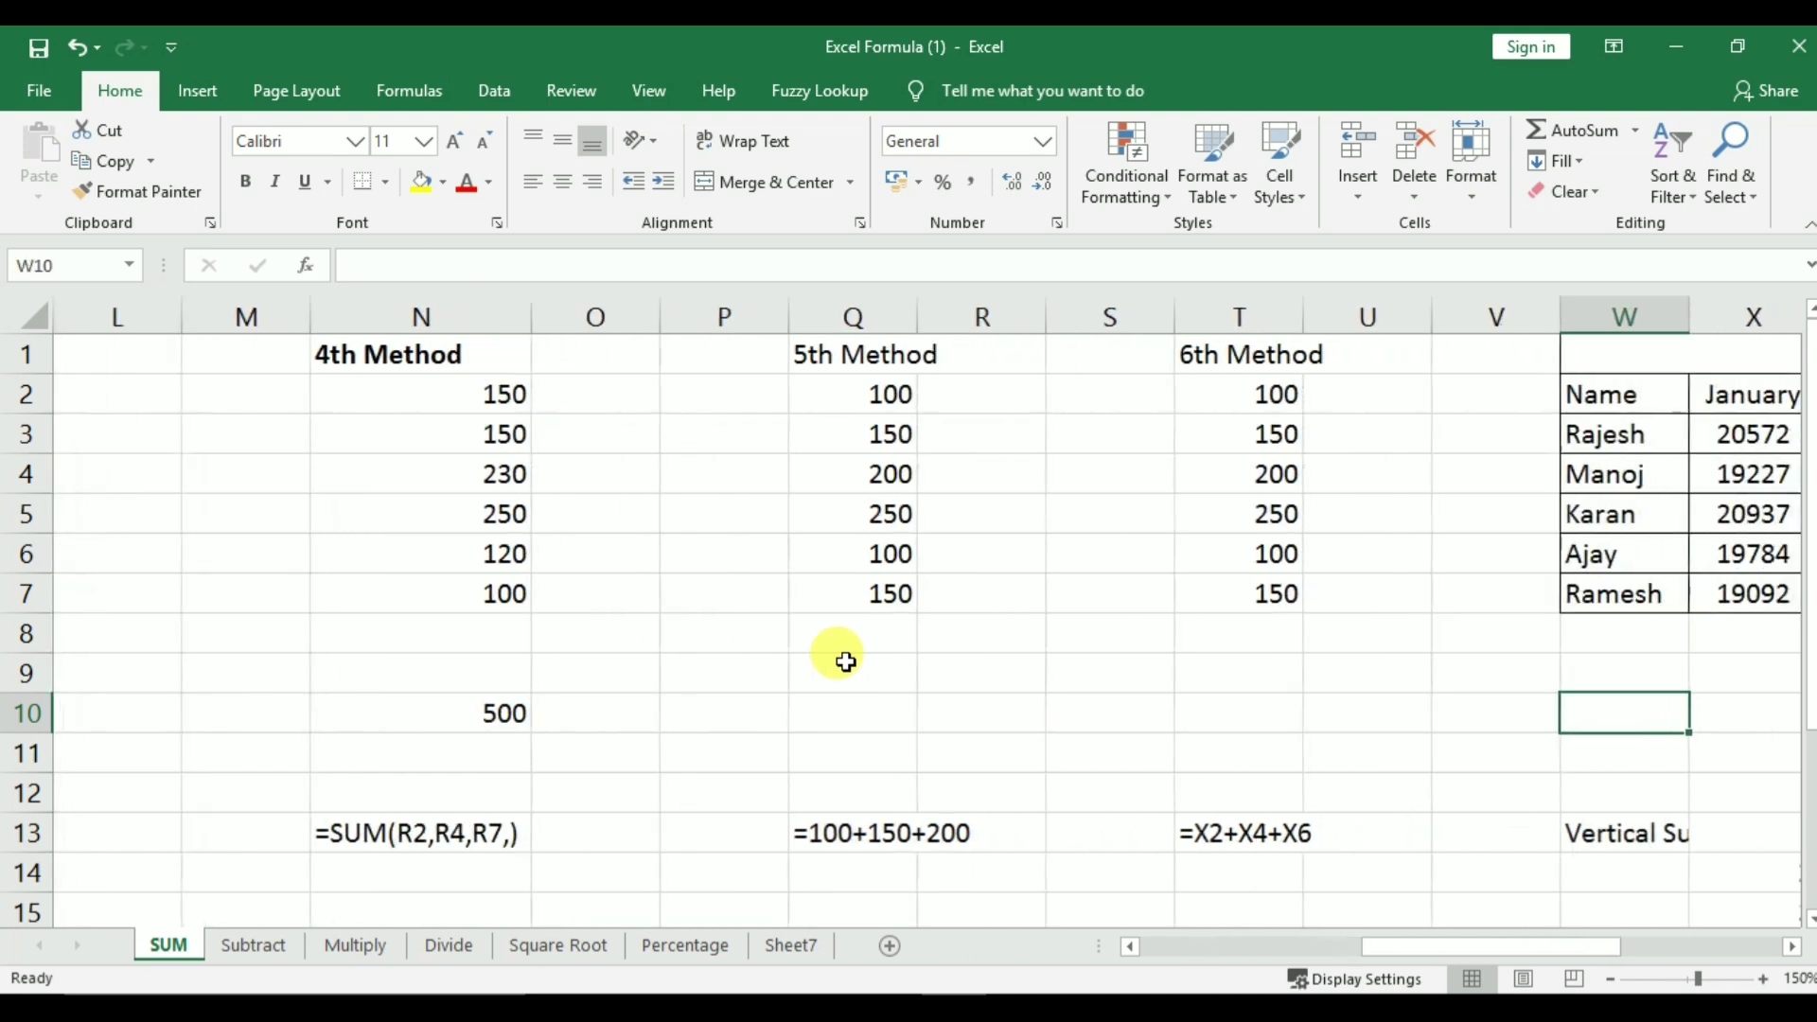
pyautogui.press('Left')
pyautogui.press('Left')
pyautogui.press('Left')
pyautogui.press('Left')
pyautogui.press('Left')
pyautogui.press('Left')
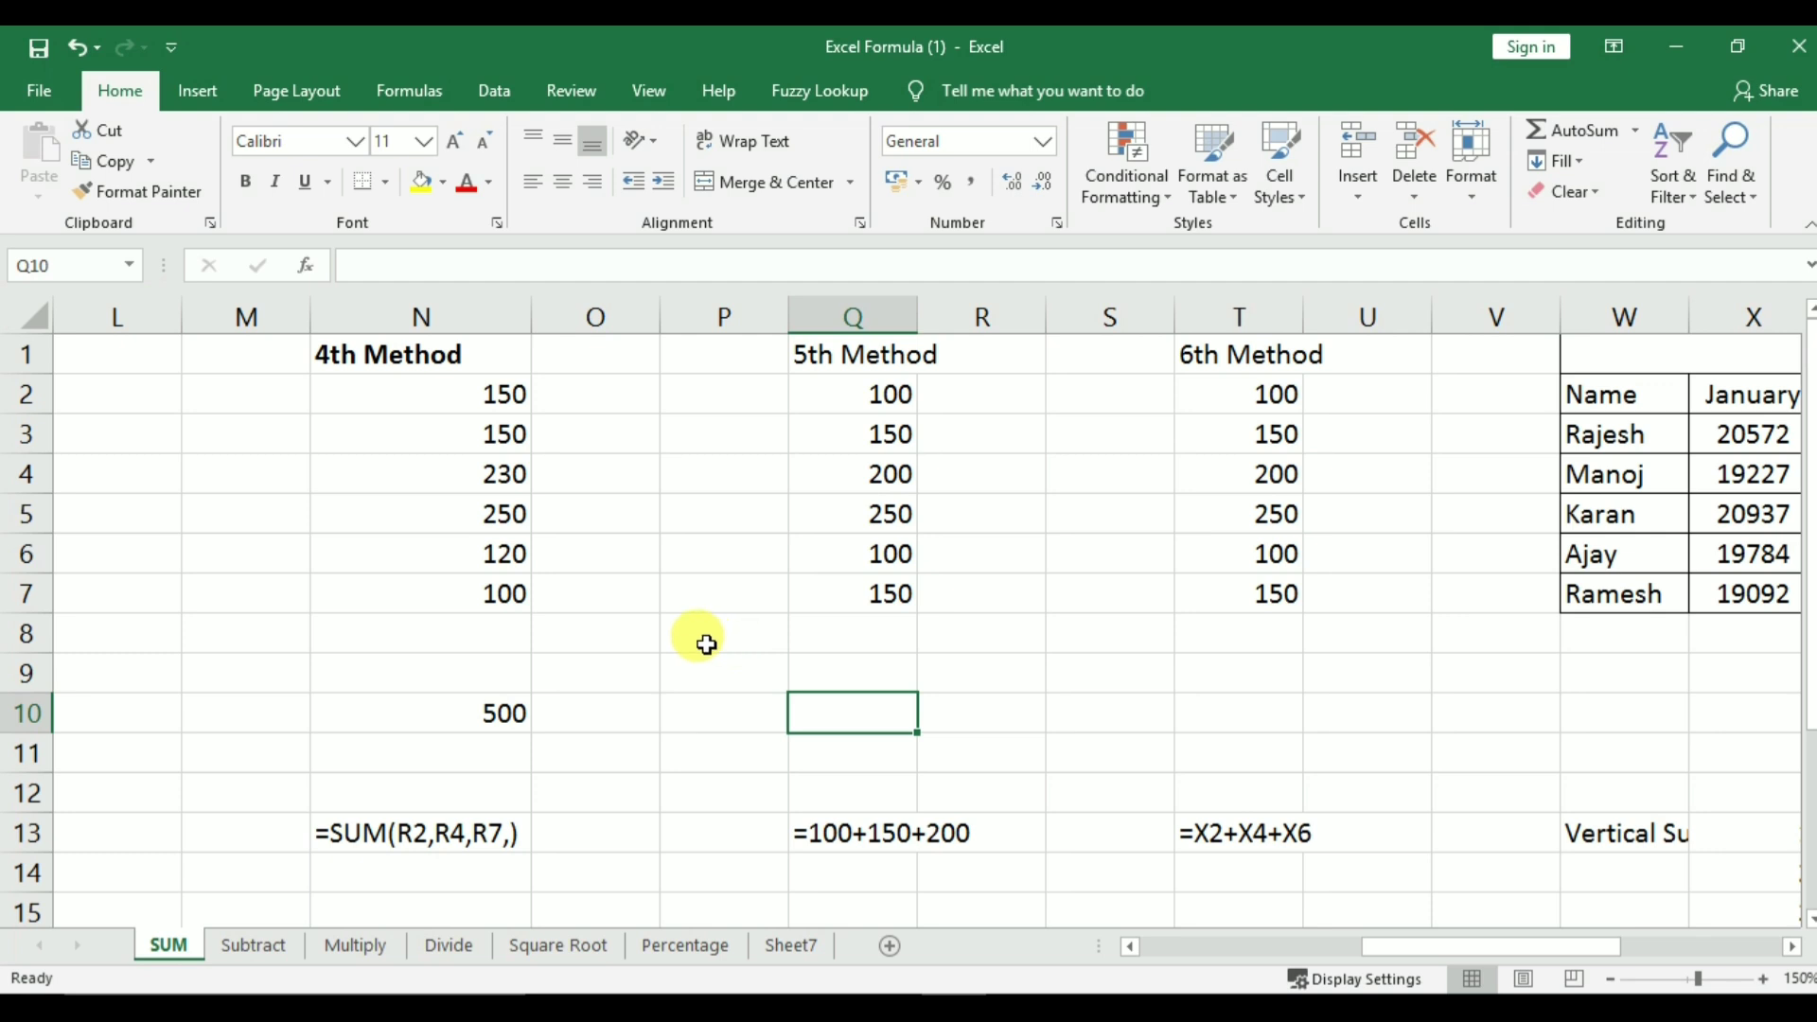
pyautogui.write('=')
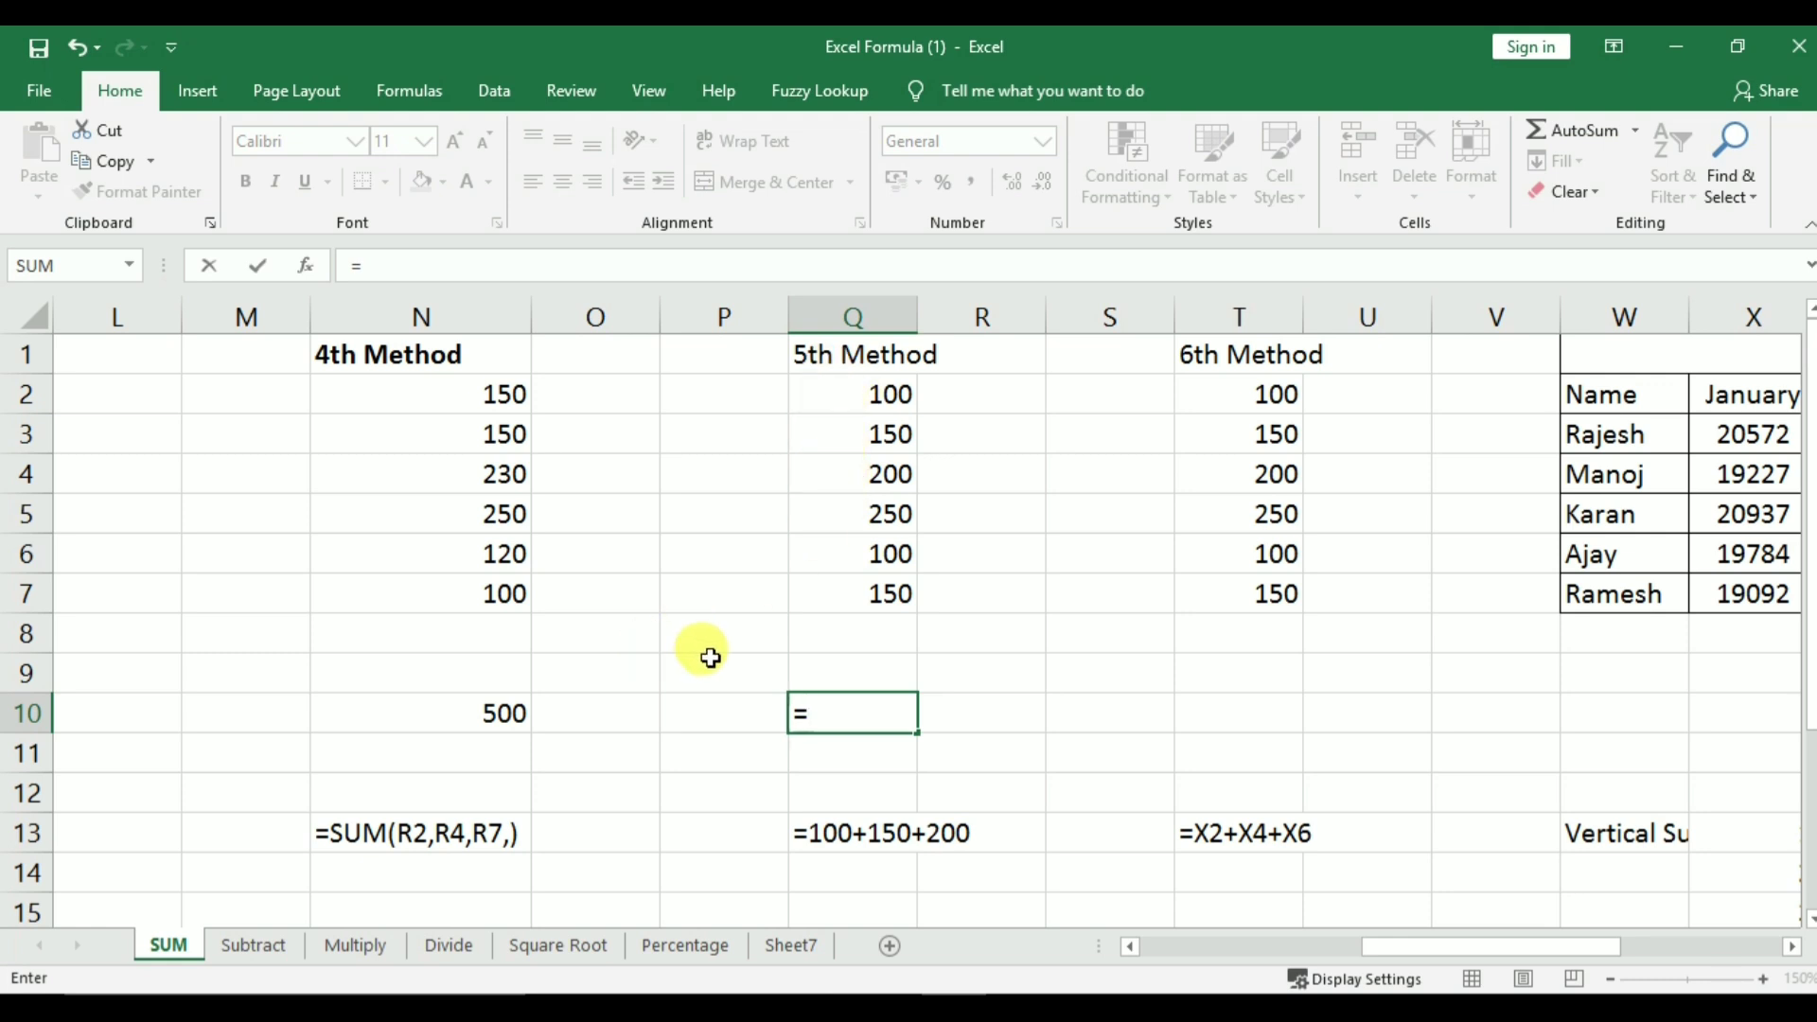
pyautogui.write('100')
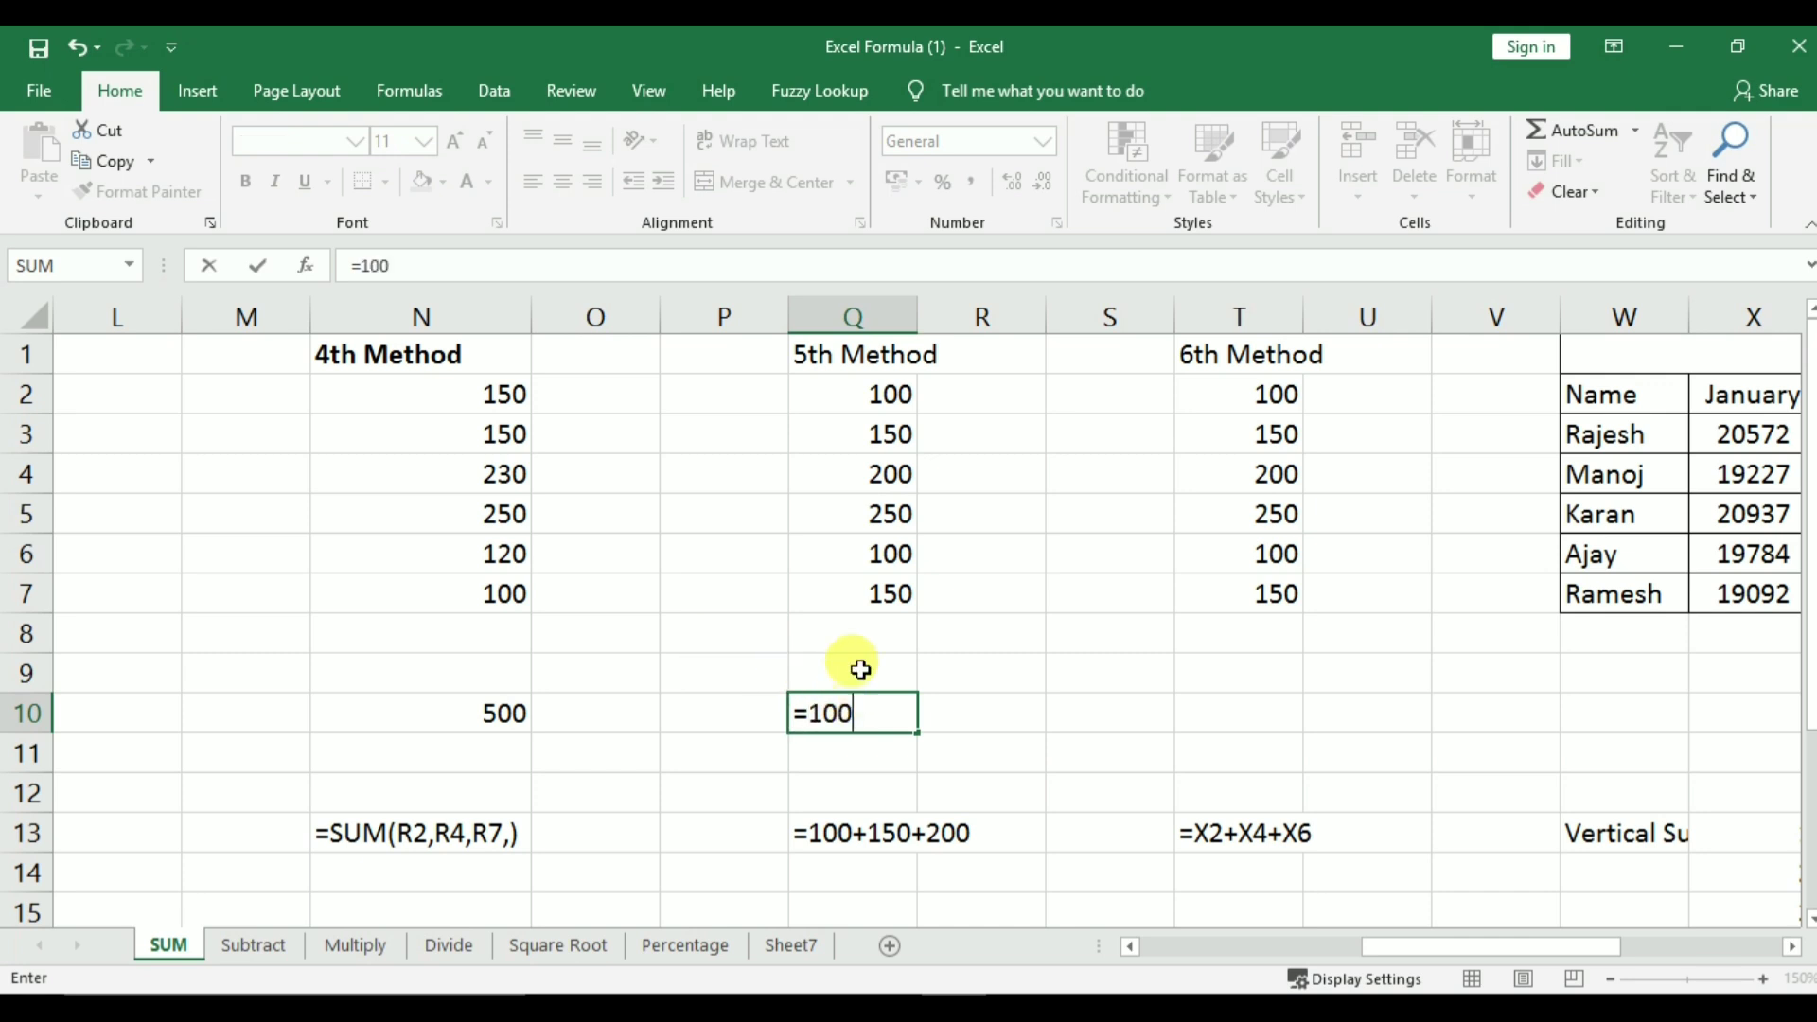
pyautogui.write('+')
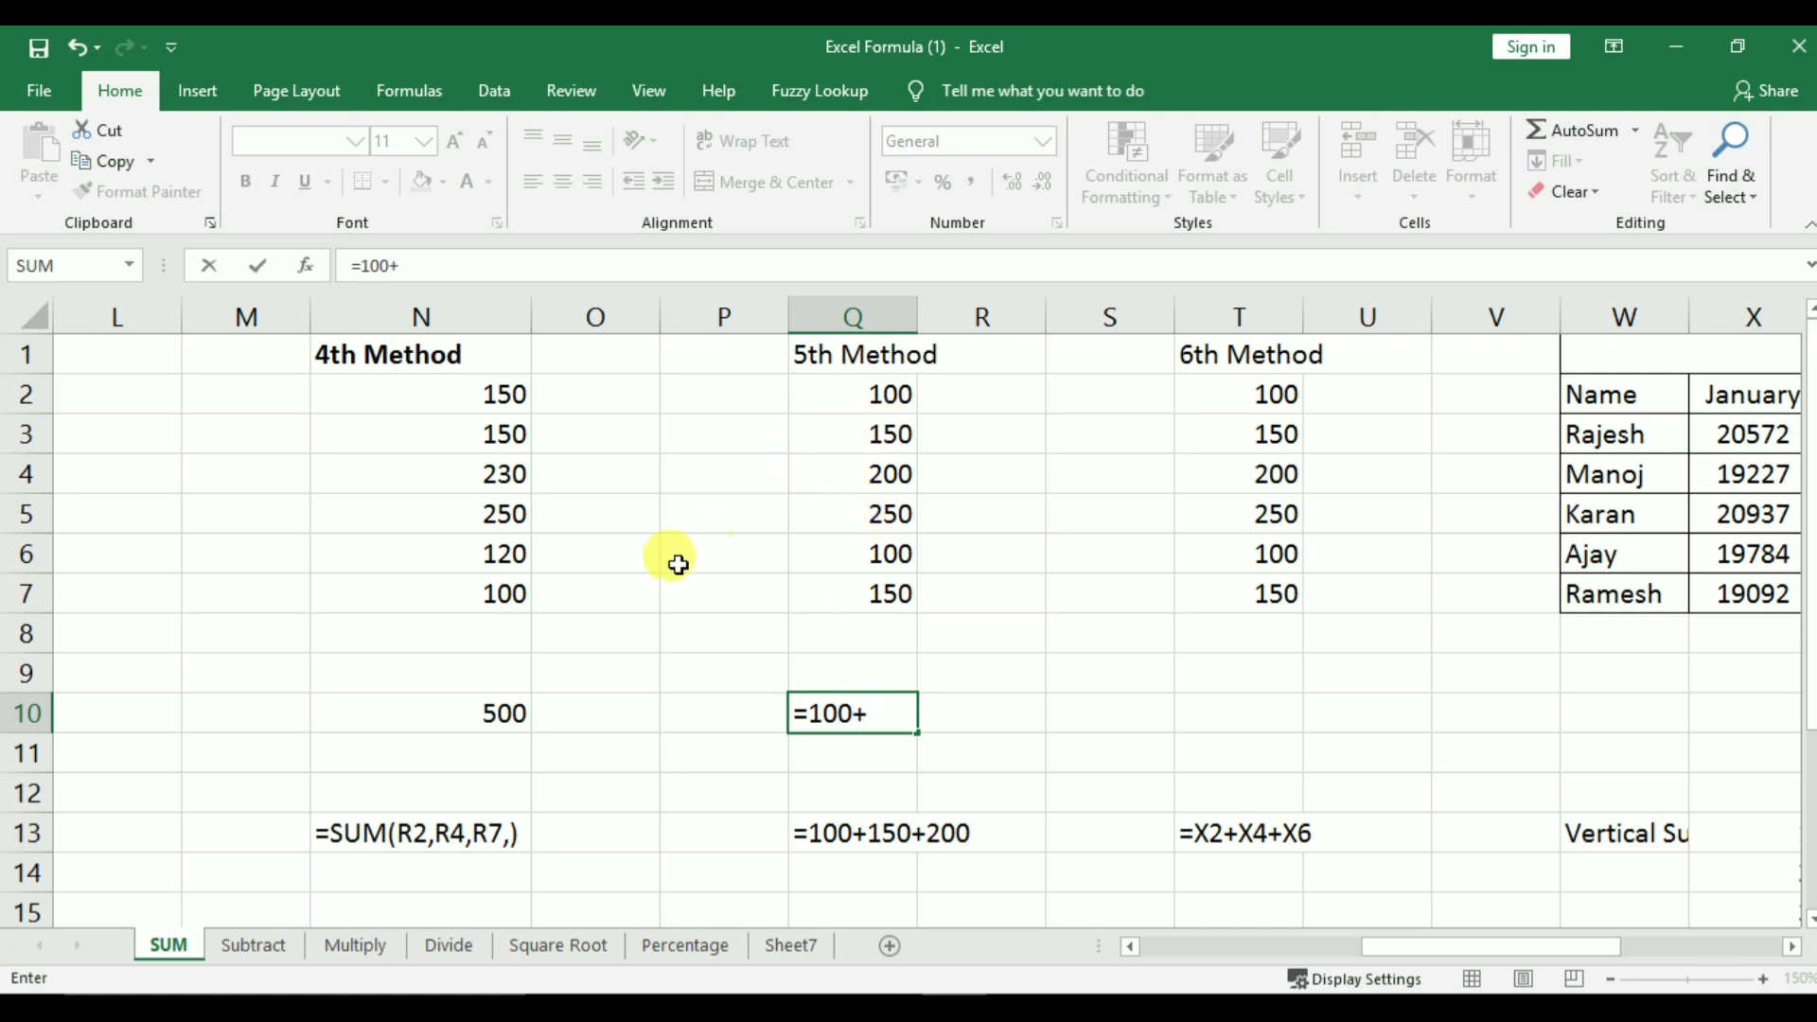
pyautogui.write('150+')
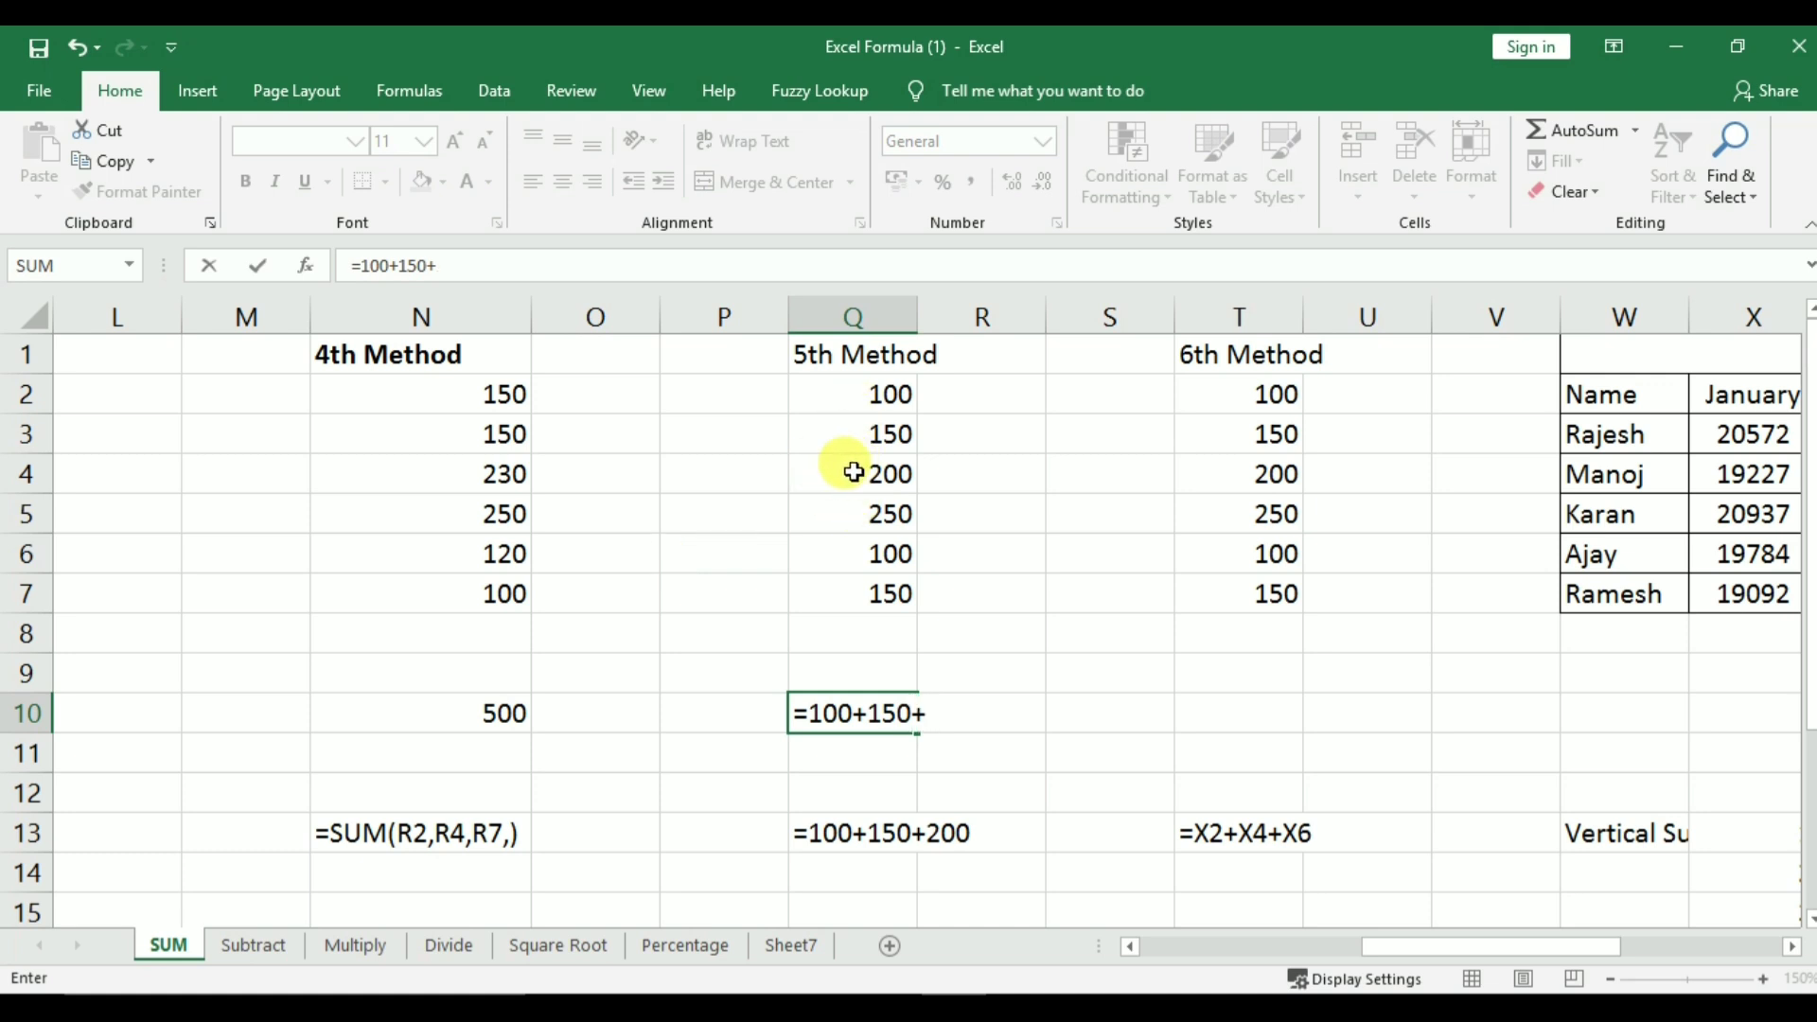
pyautogui.write('200')
pyautogui.press('Return')
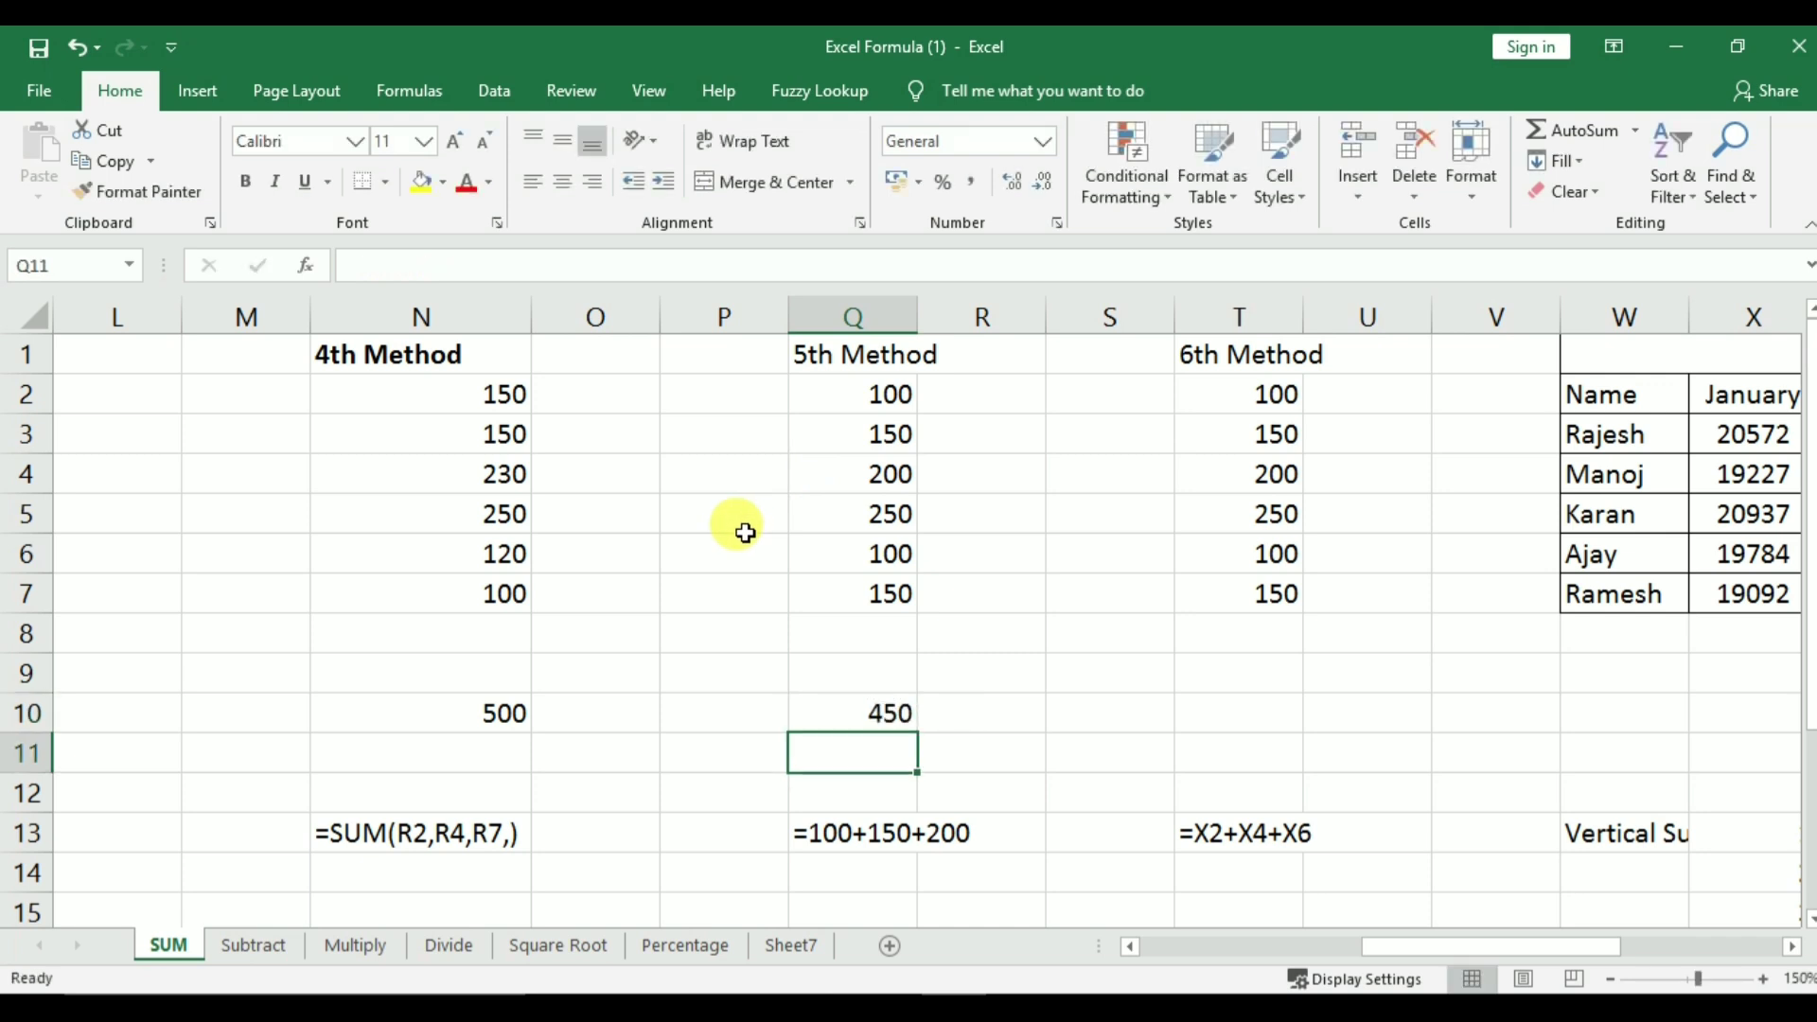
pyautogui.click(868, 715)
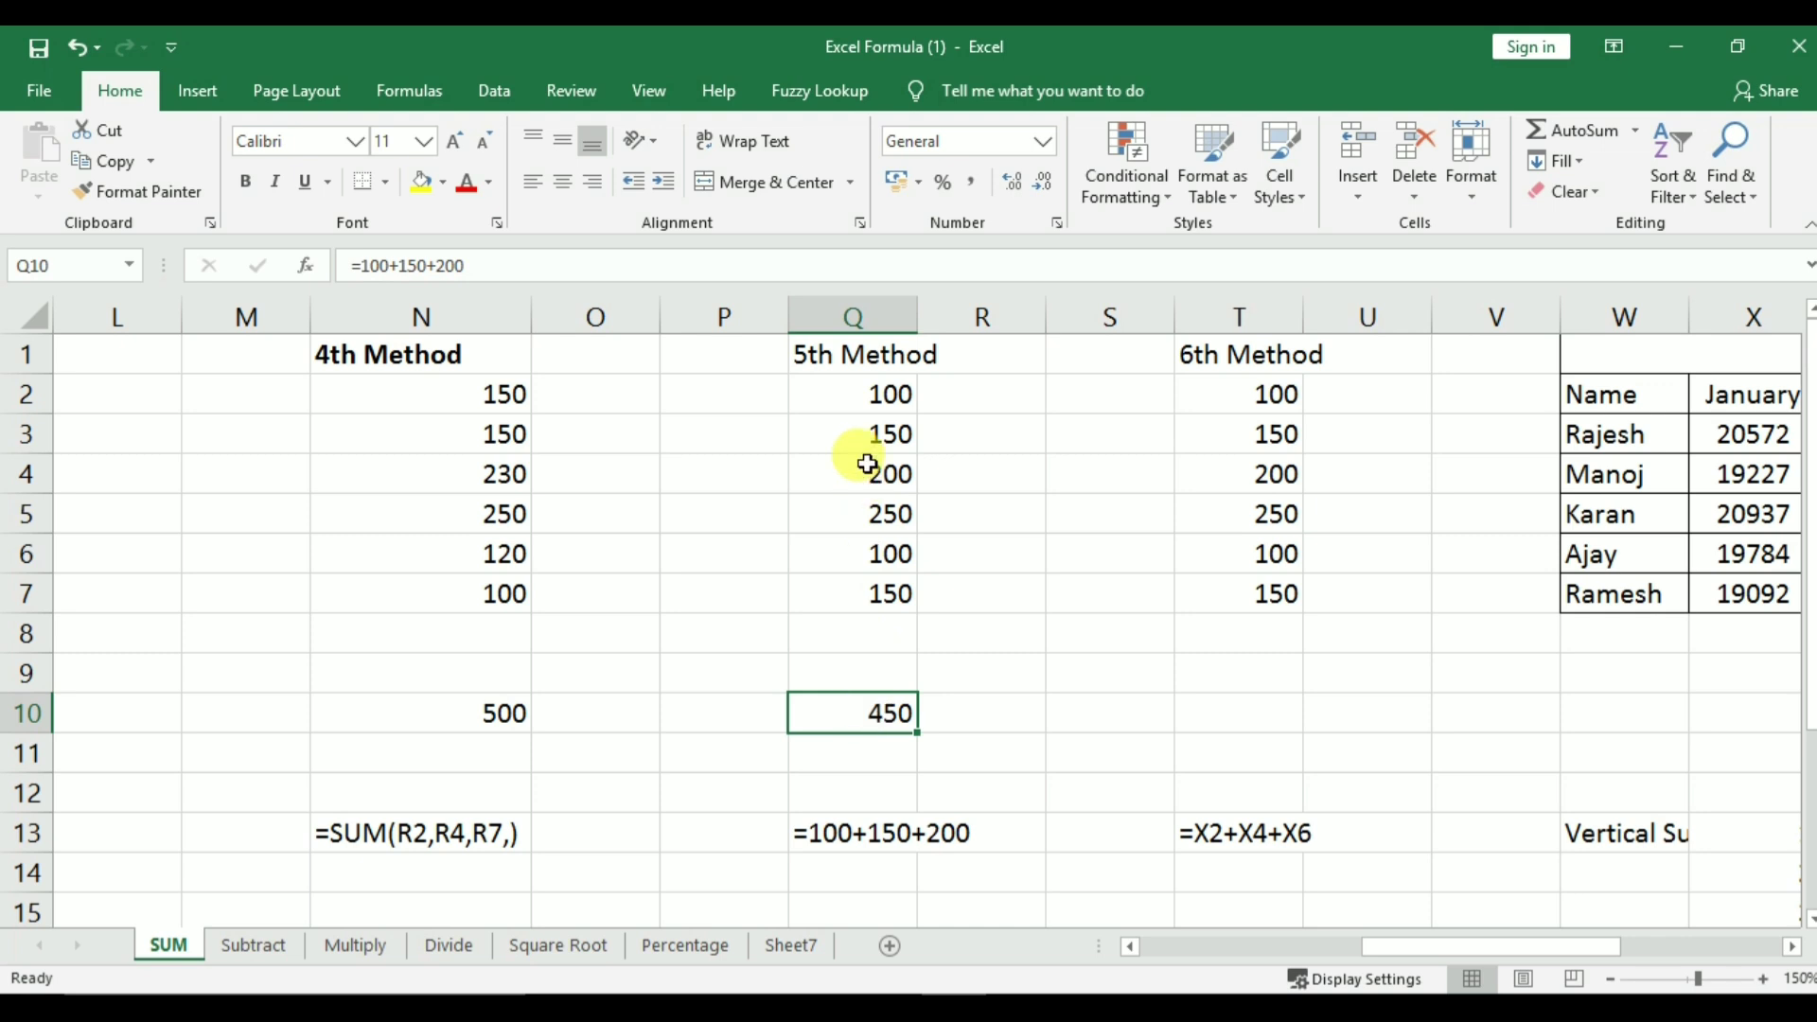
pyautogui.moveTo(839, 393); pyautogui.dragTo(843, 467)
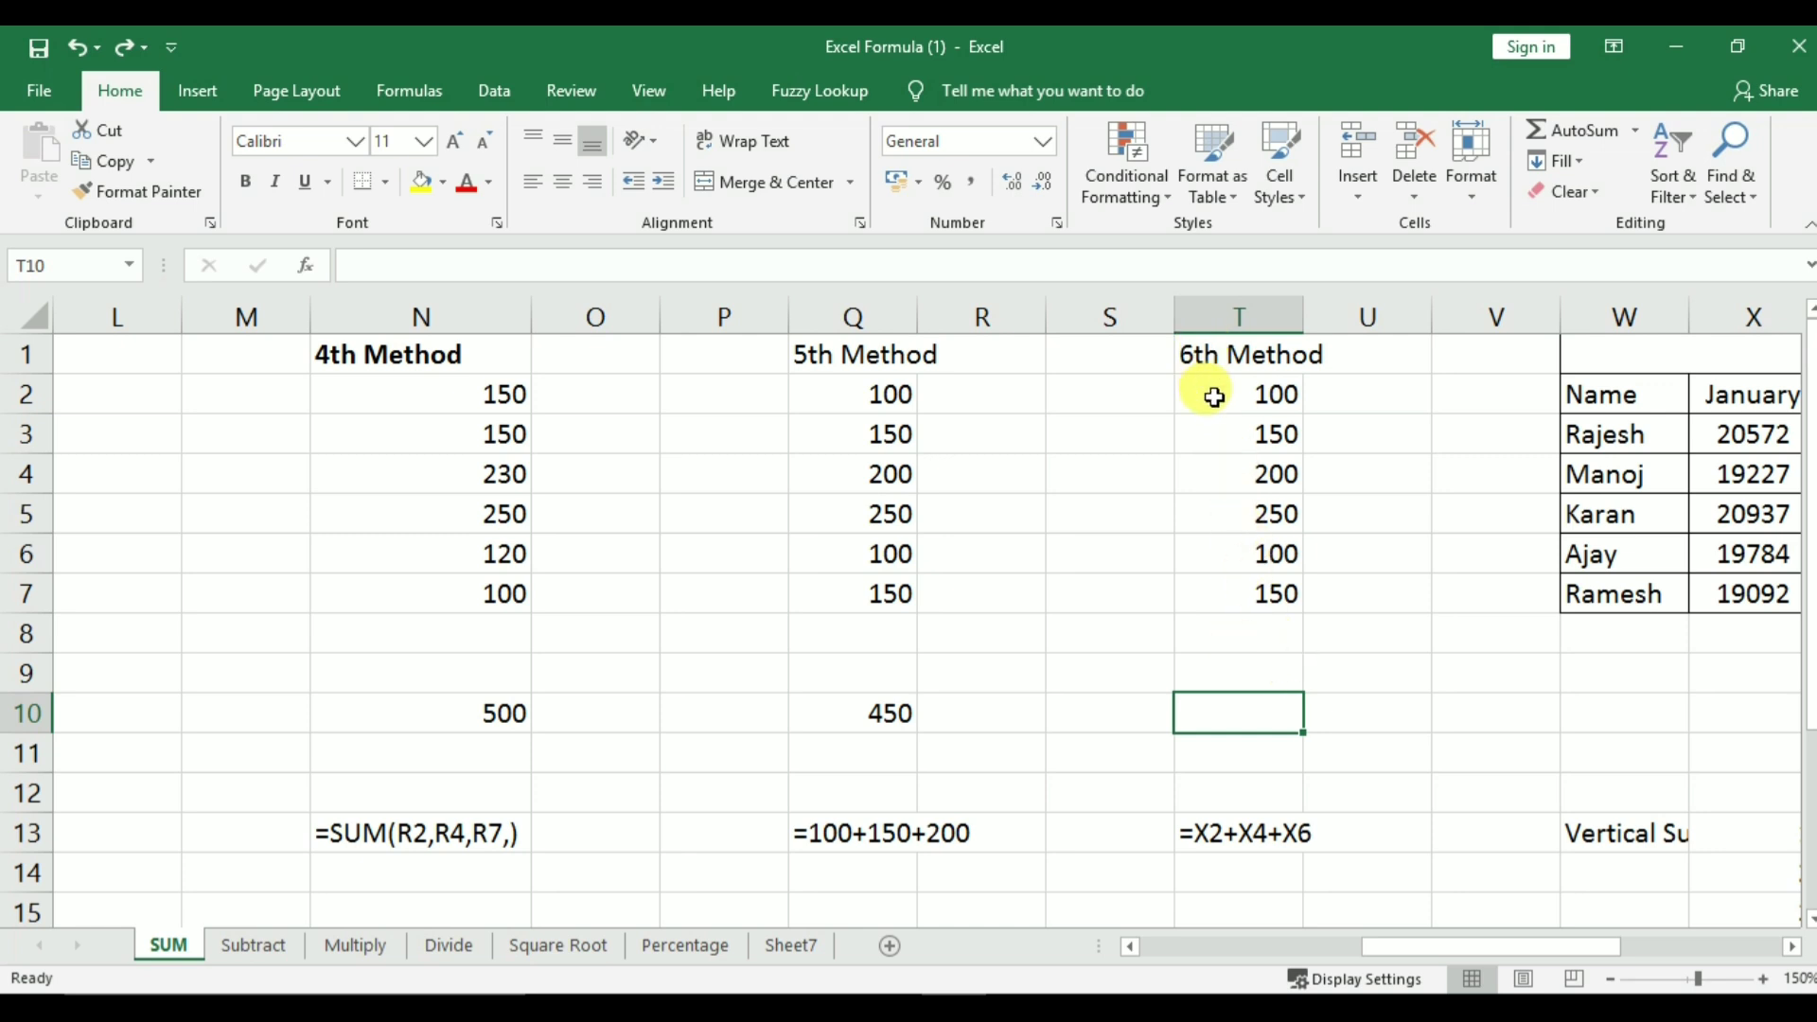
# Enter =T2+T4+T7 in cell U9 to add three 6th Method numbers by cell reference
pyautogui.click(1369, 669)
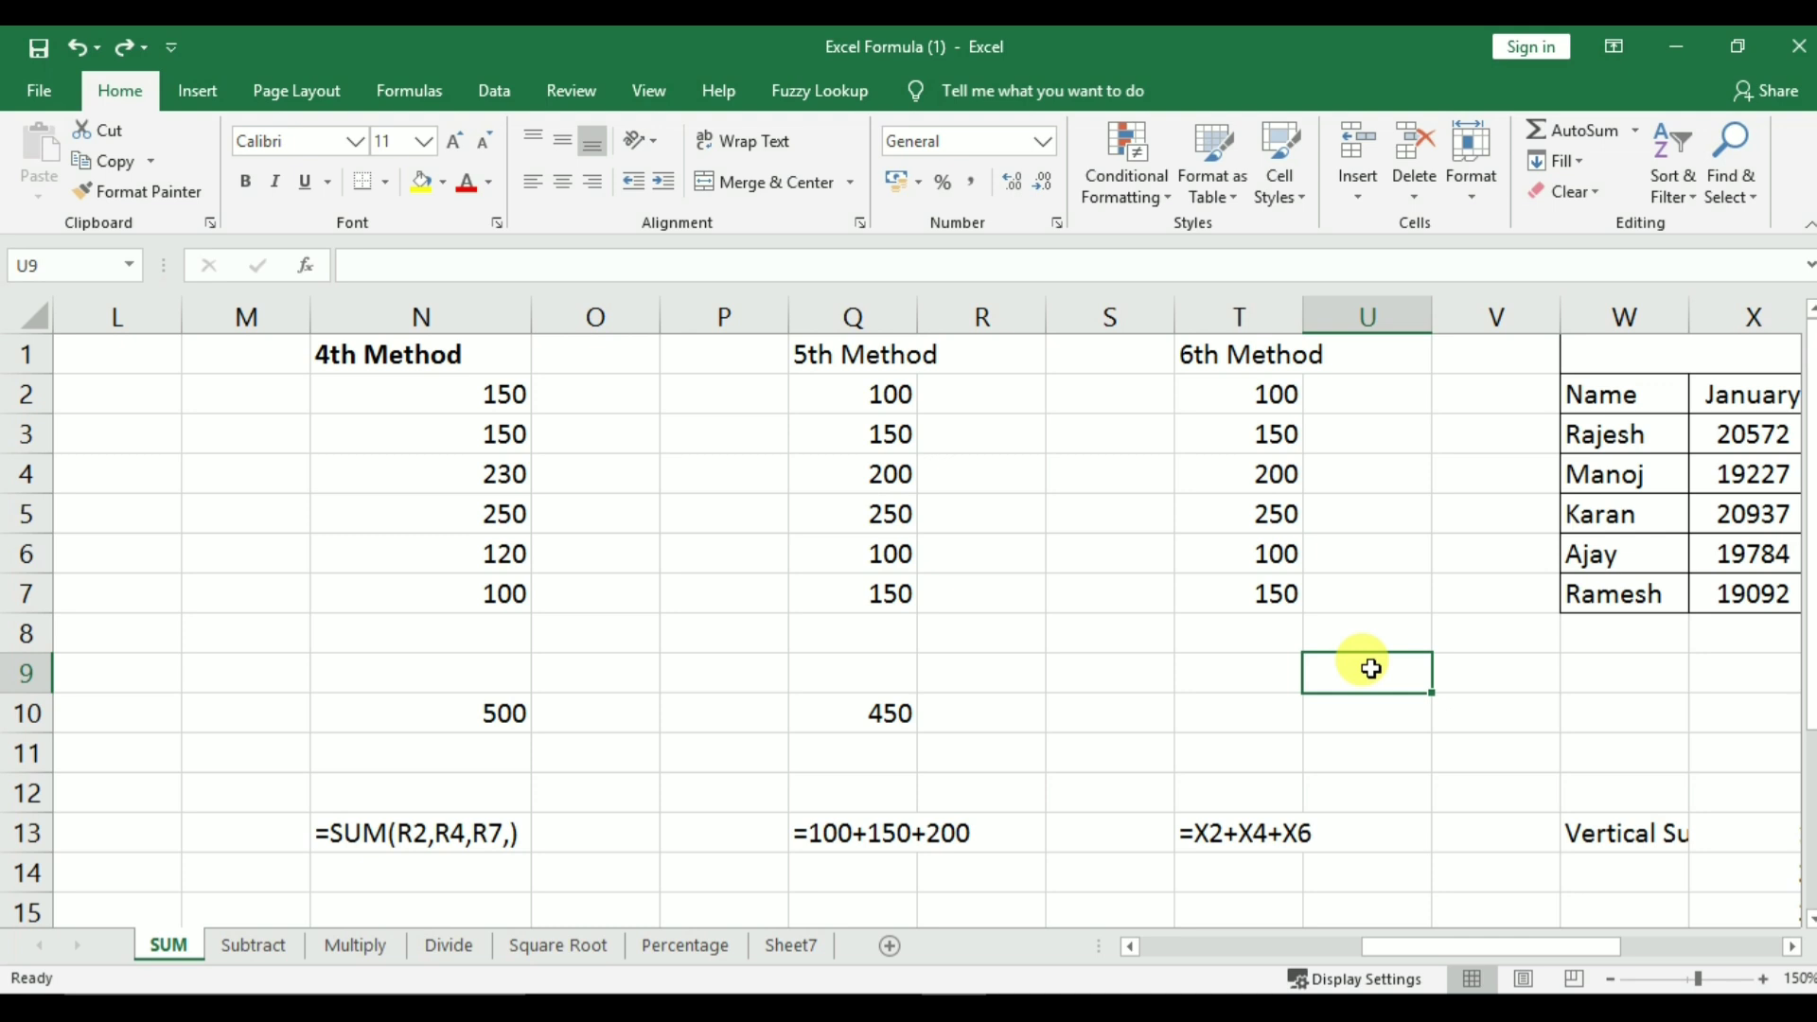
pyautogui.write('=')
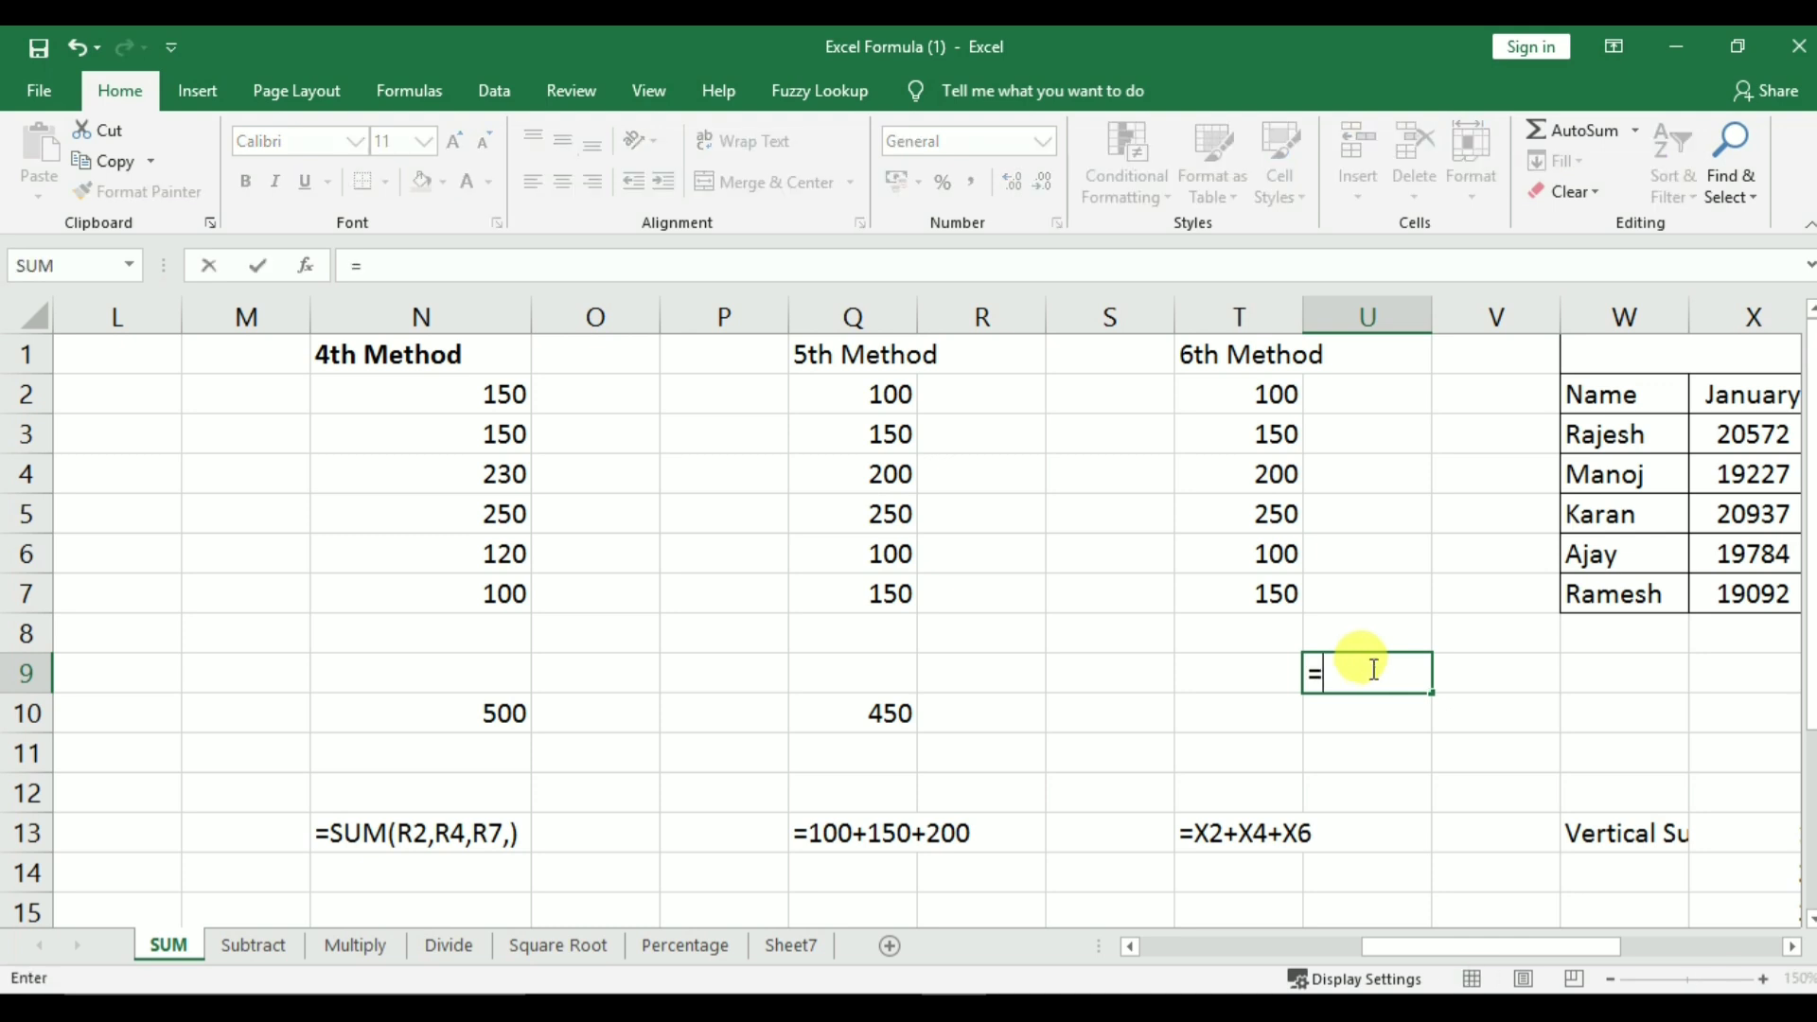
pyautogui.click(1211, 391)
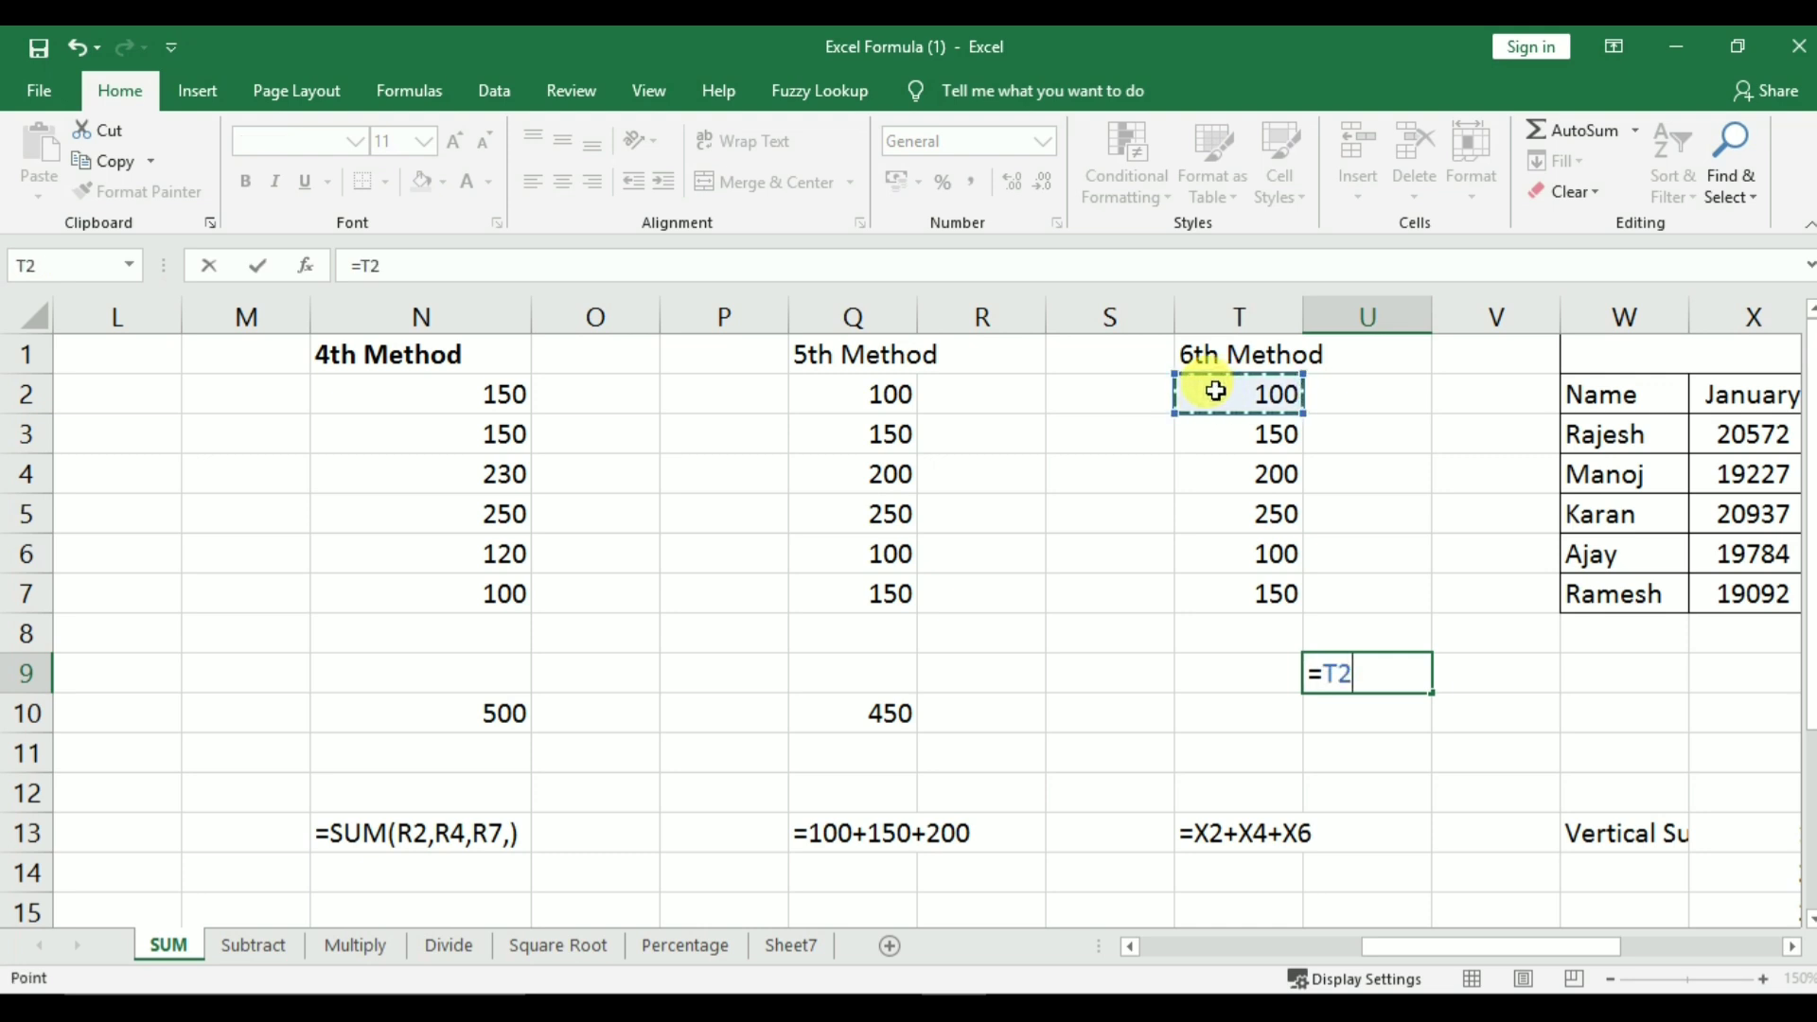
pyautogui.write('+')
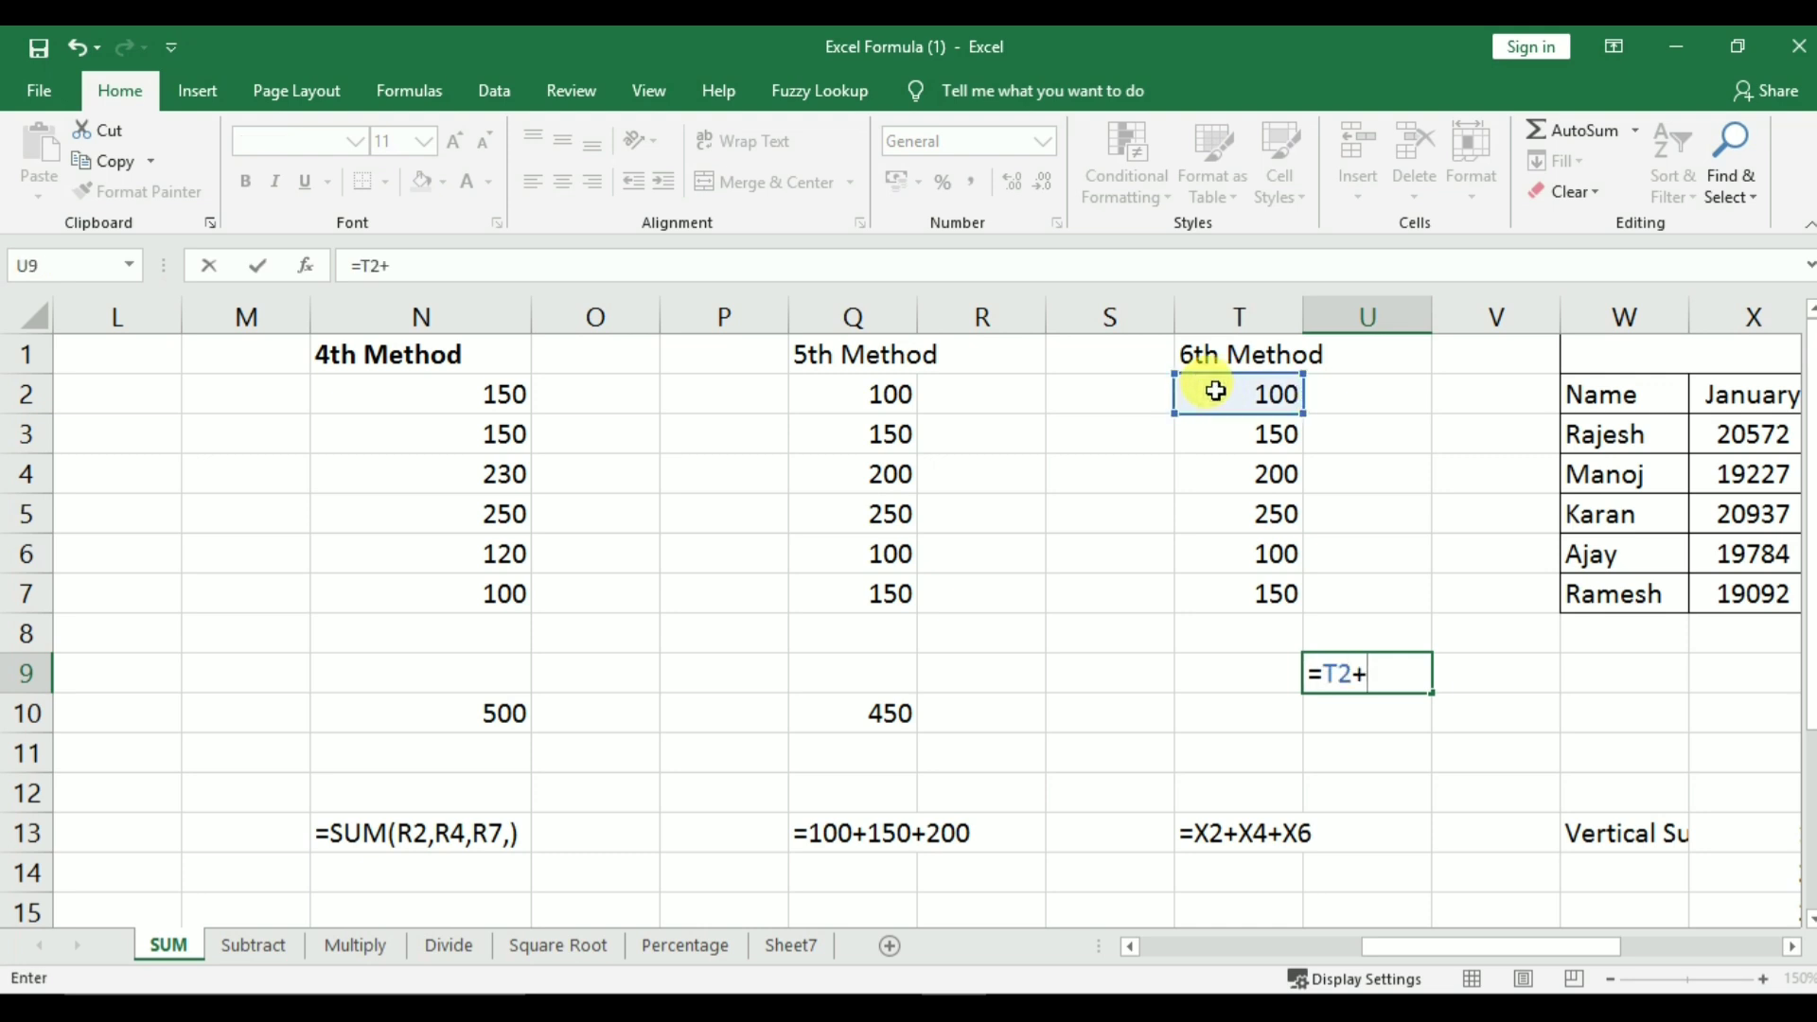
pyautogui.click(1226, 470)
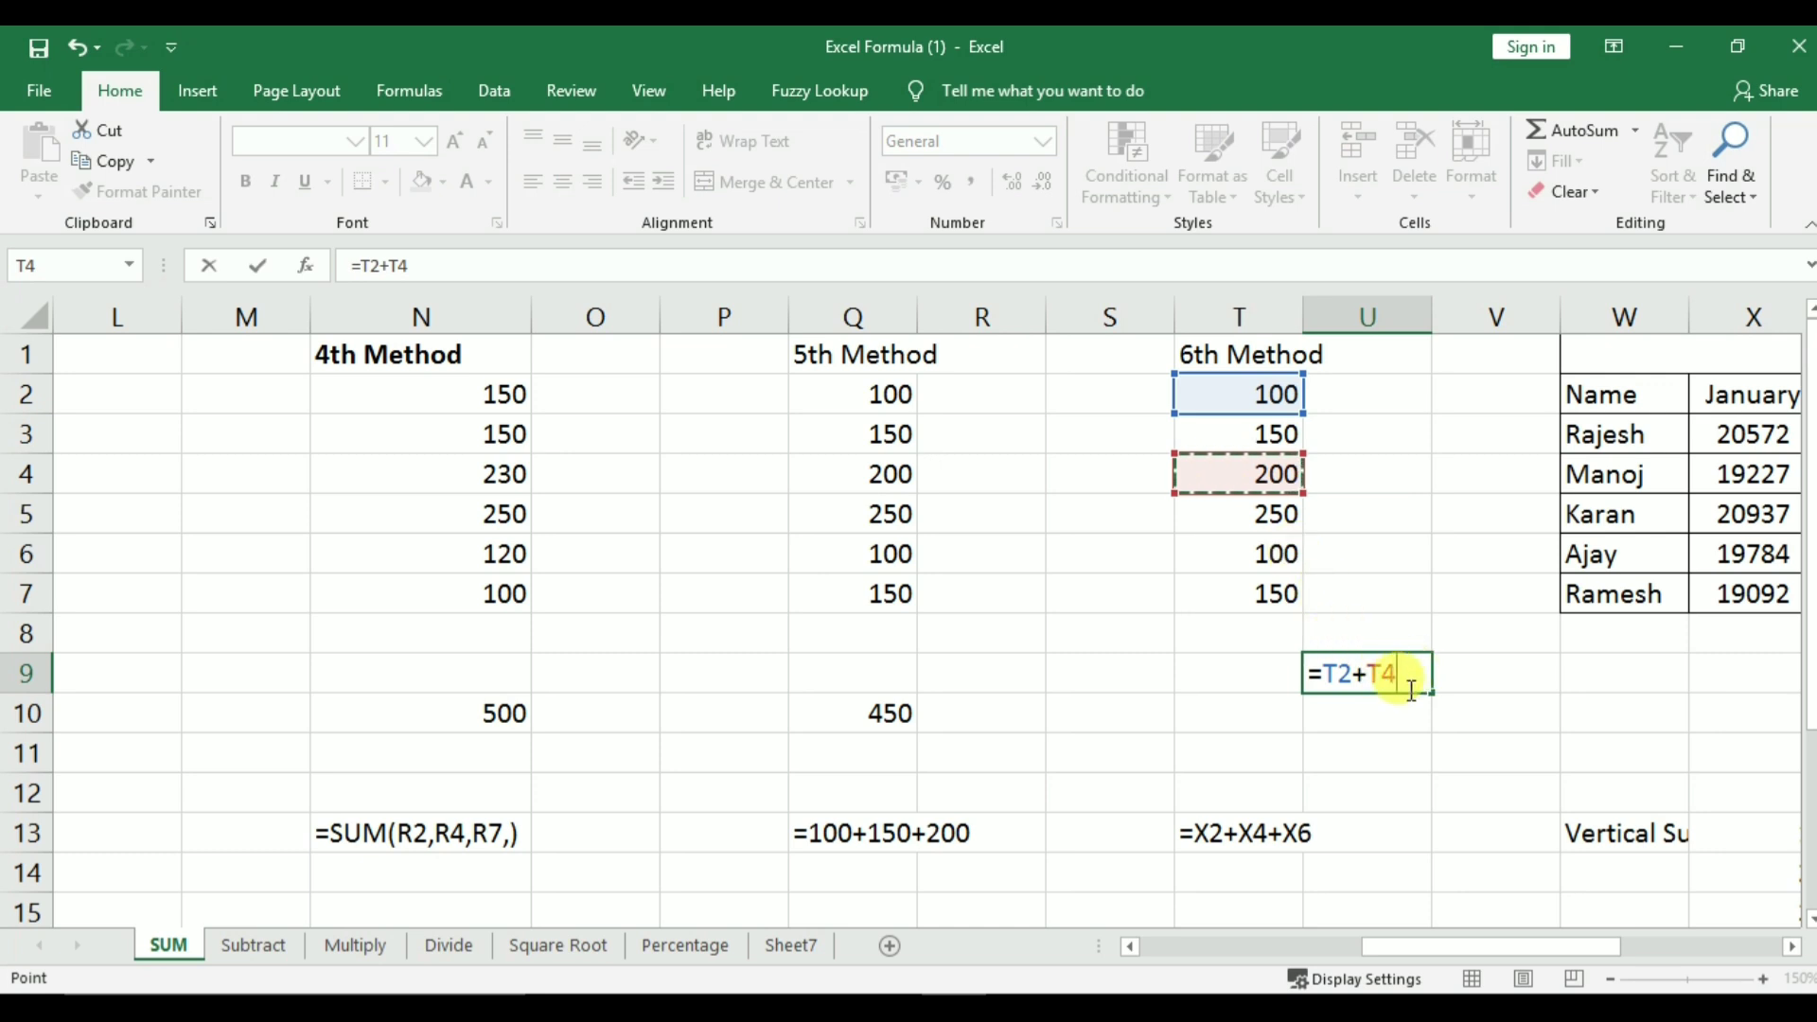
pyautogui.write('+')
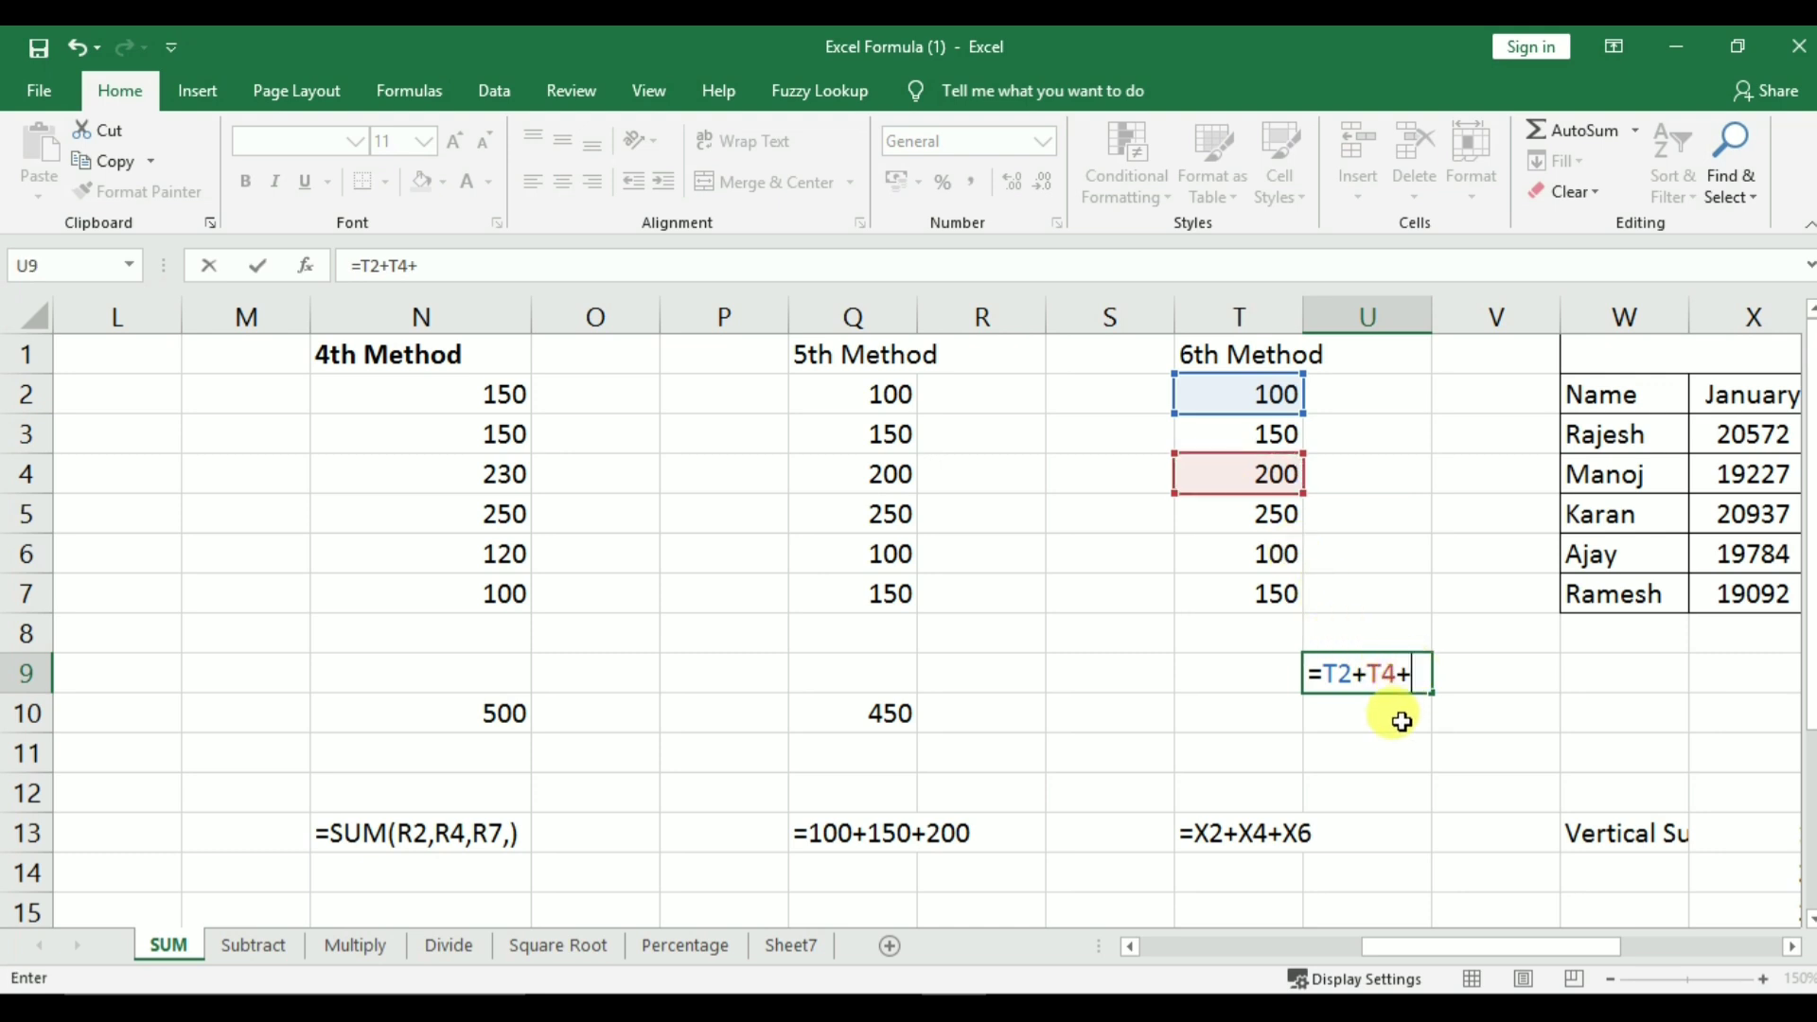
pyautogui.click(1221, 593)
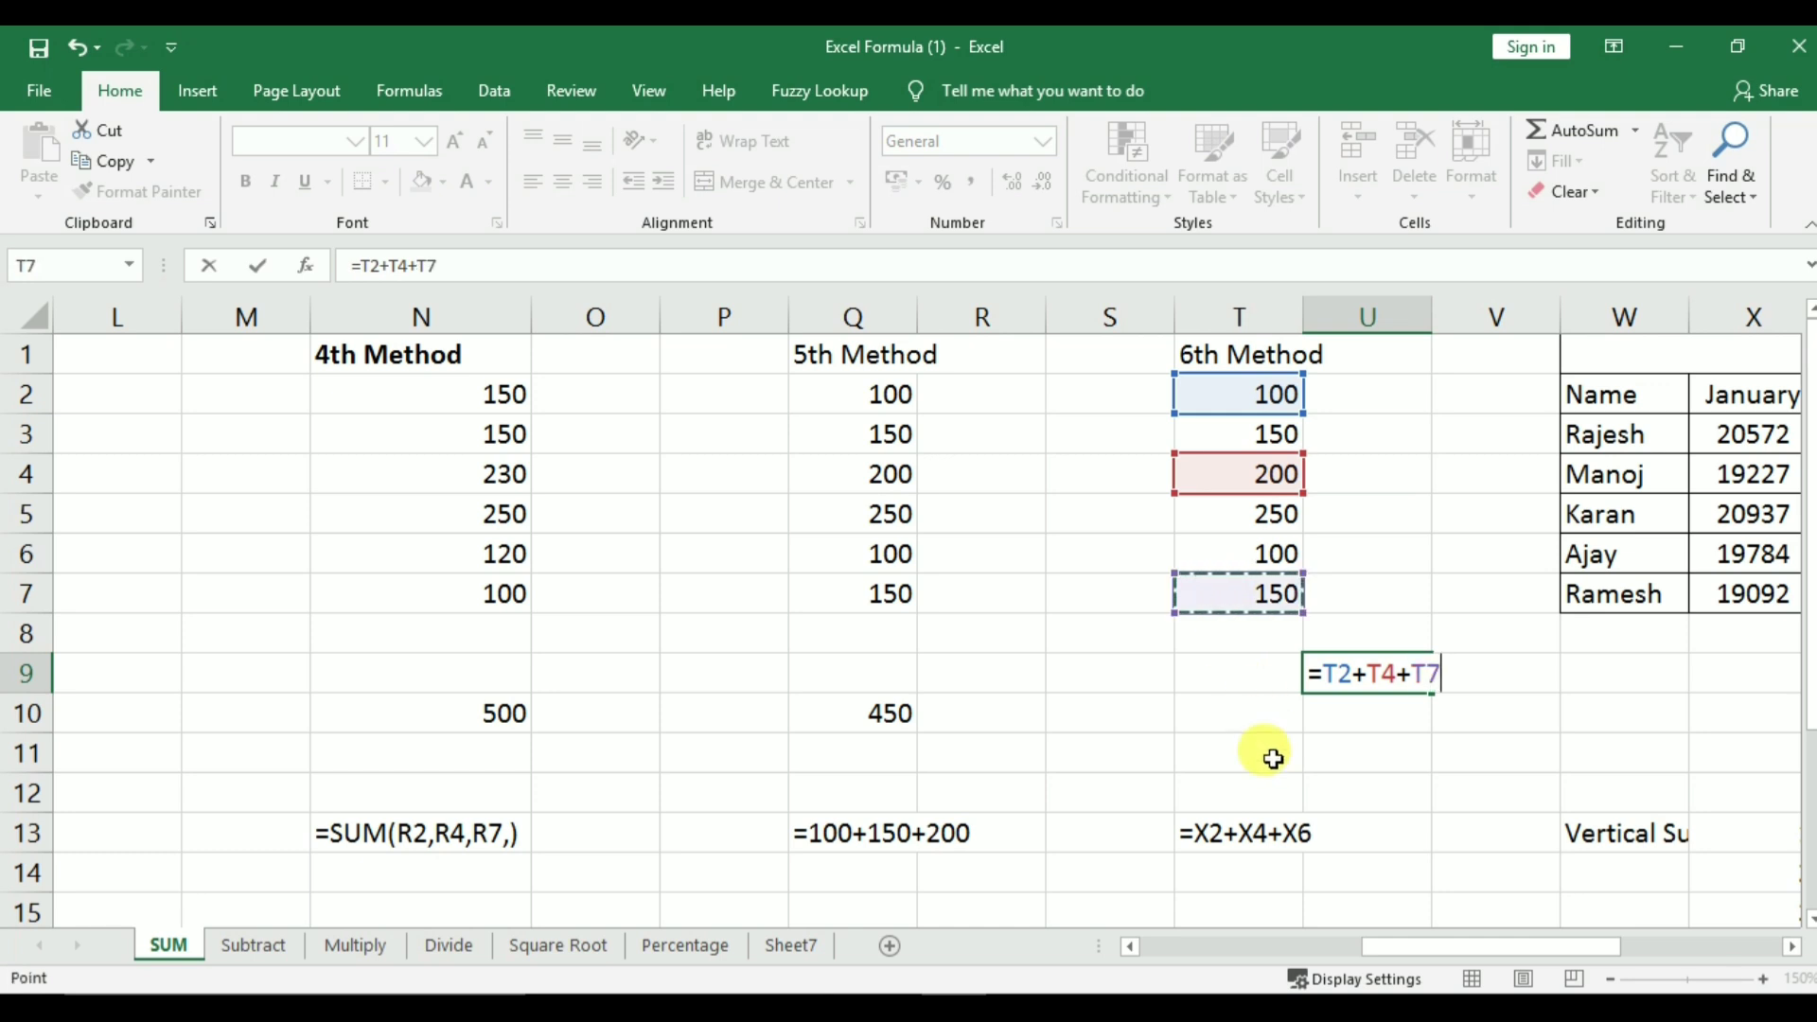
pyautogui.press('Return')
# Inspect the cells referenced by the 6th Method formula in U9
pyautogui.click(1391, 669)
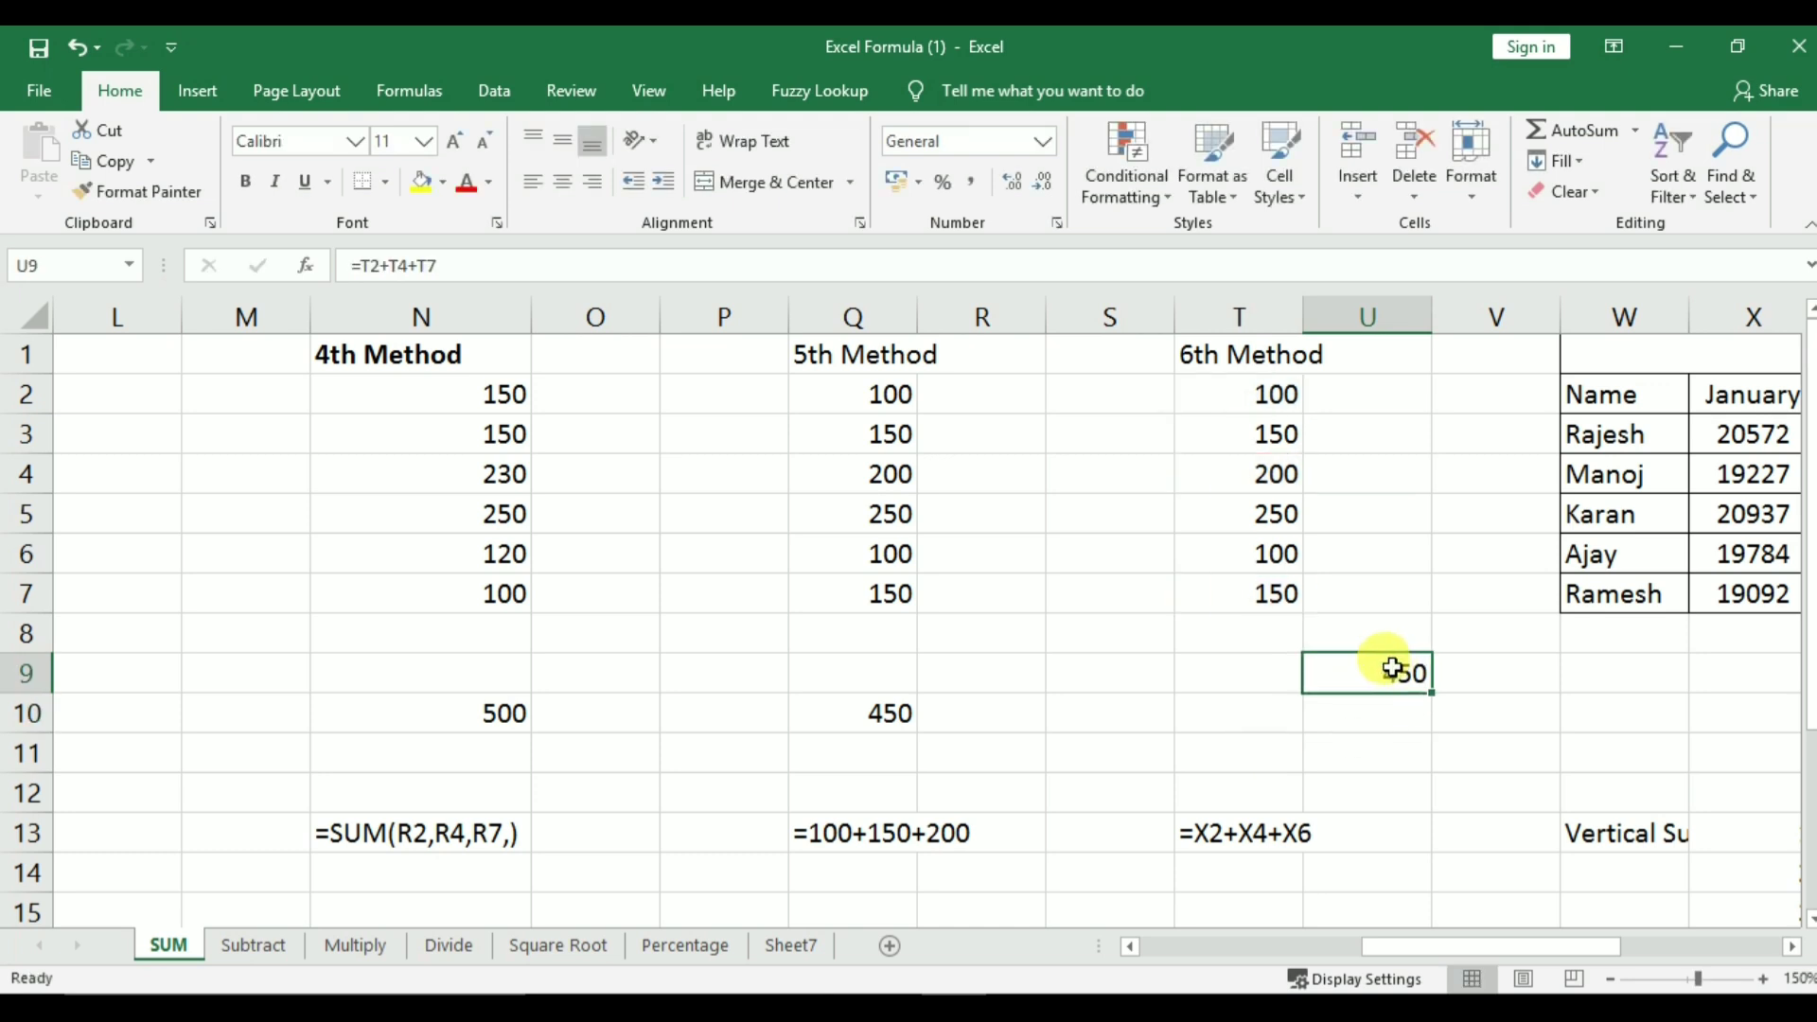
pyautogui.doubleClick(1391, 669)
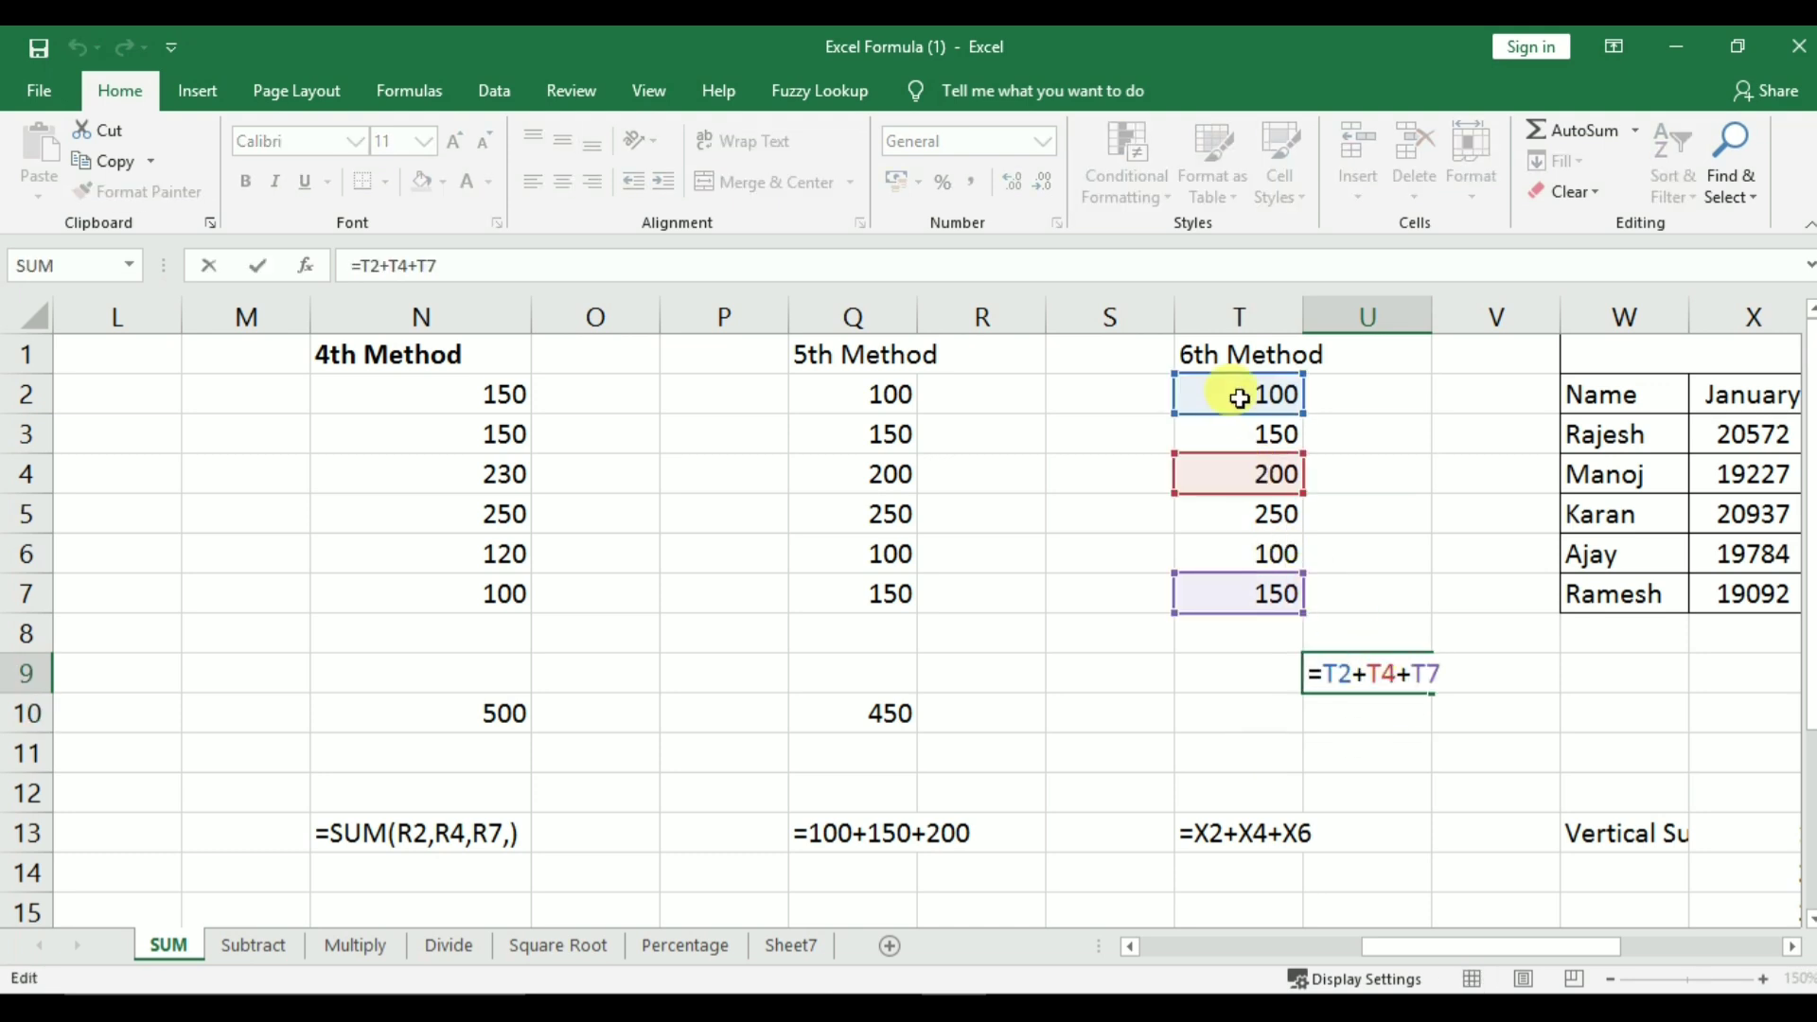
pyautogui.press('Escape')
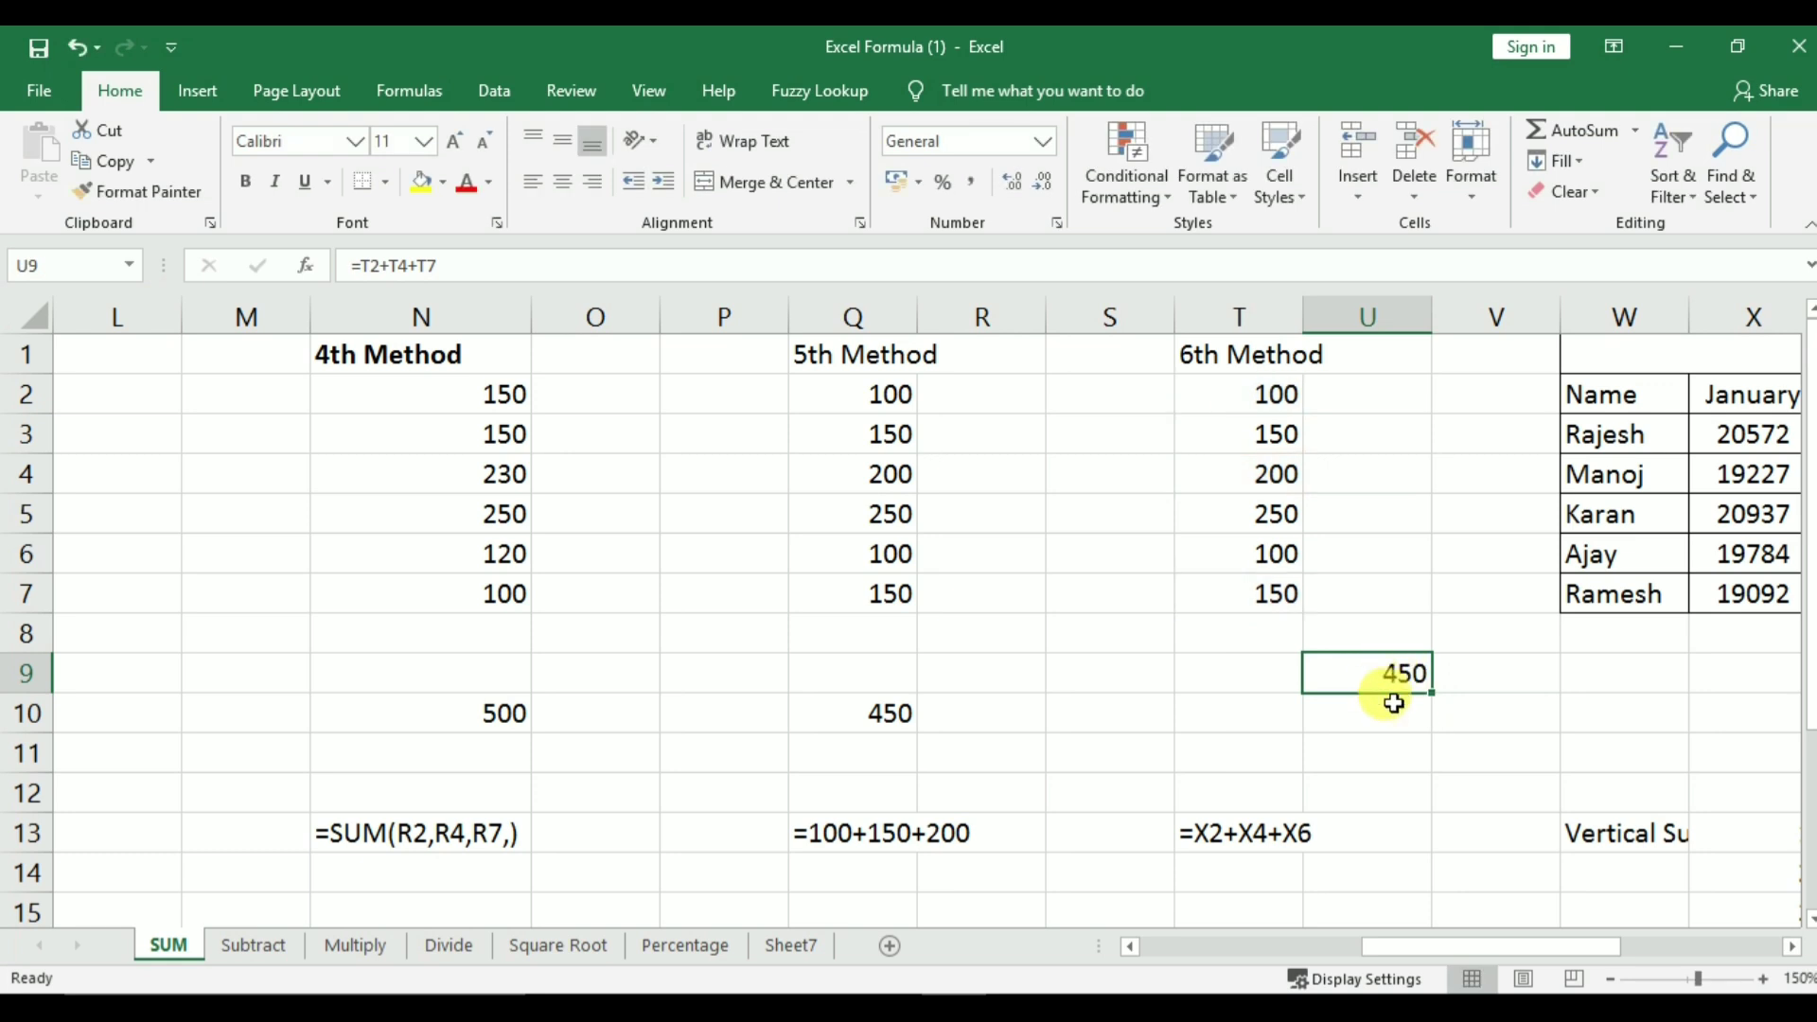
pyautogui.press('F2')
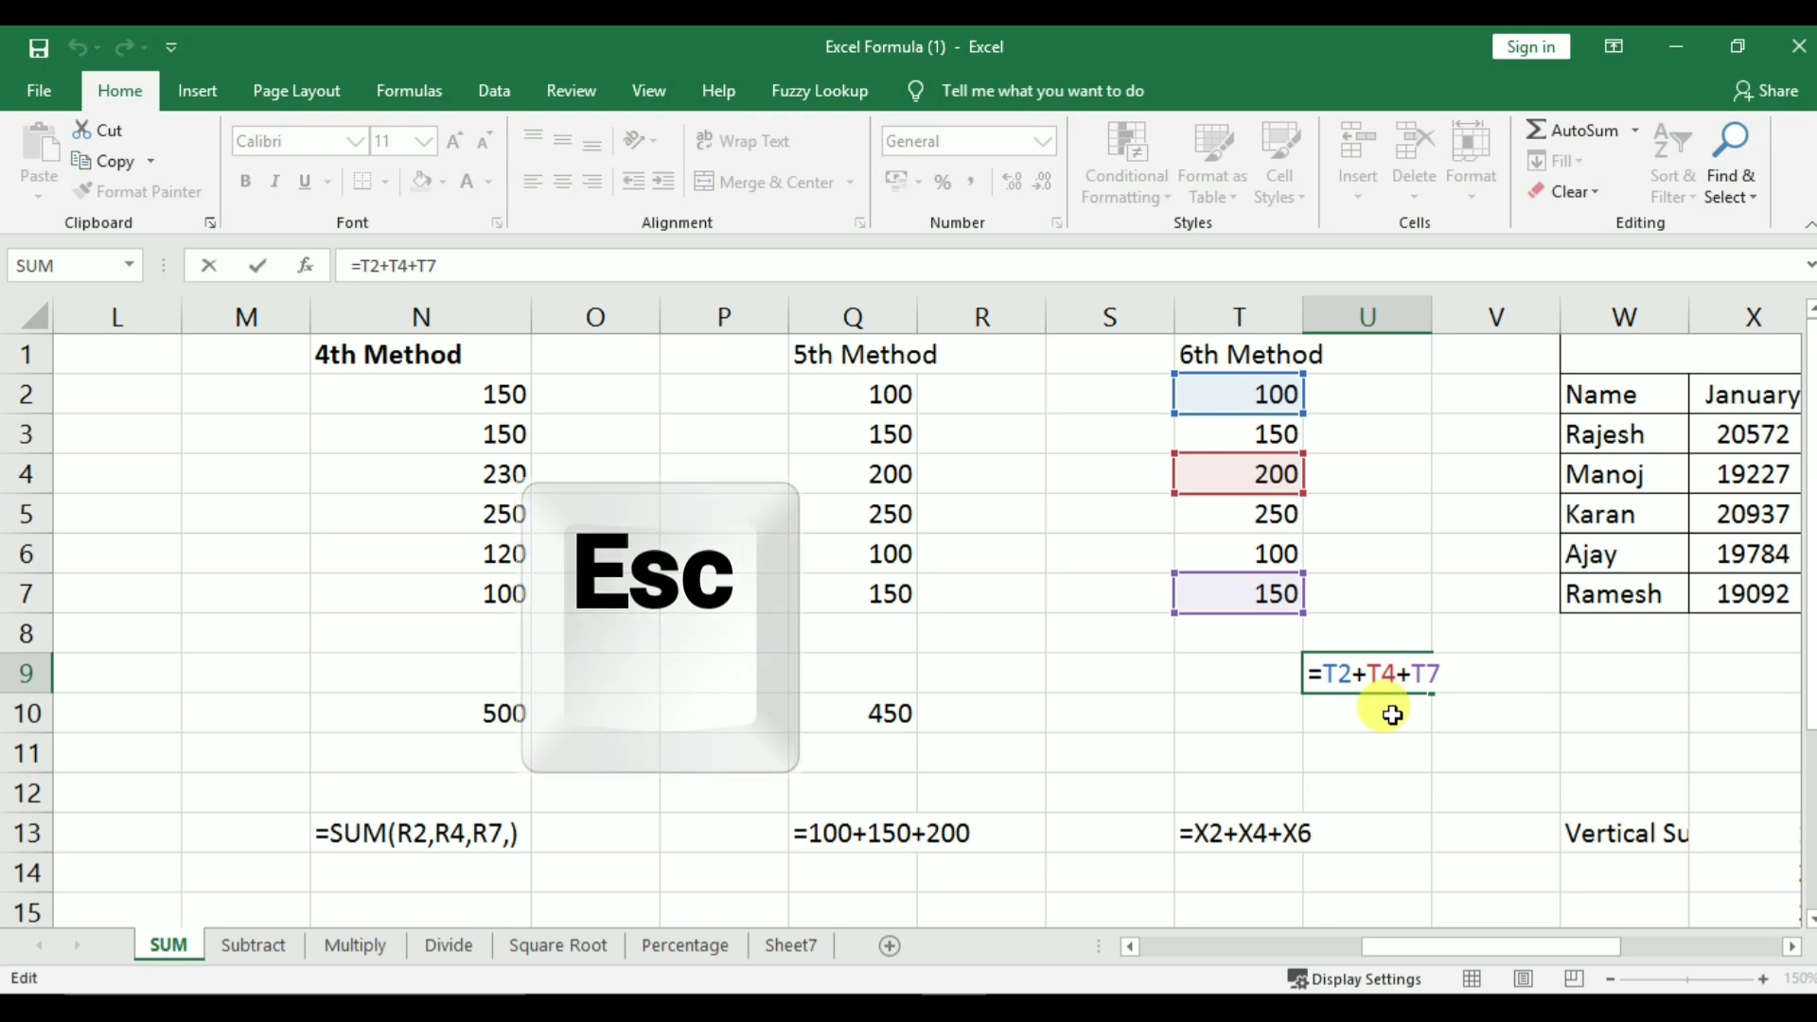
# Leave the U9 formula as it is and look over the 7th Method table's empty Total cells AA3:AA7 and the method notes below
pyautogui.press('Escape')
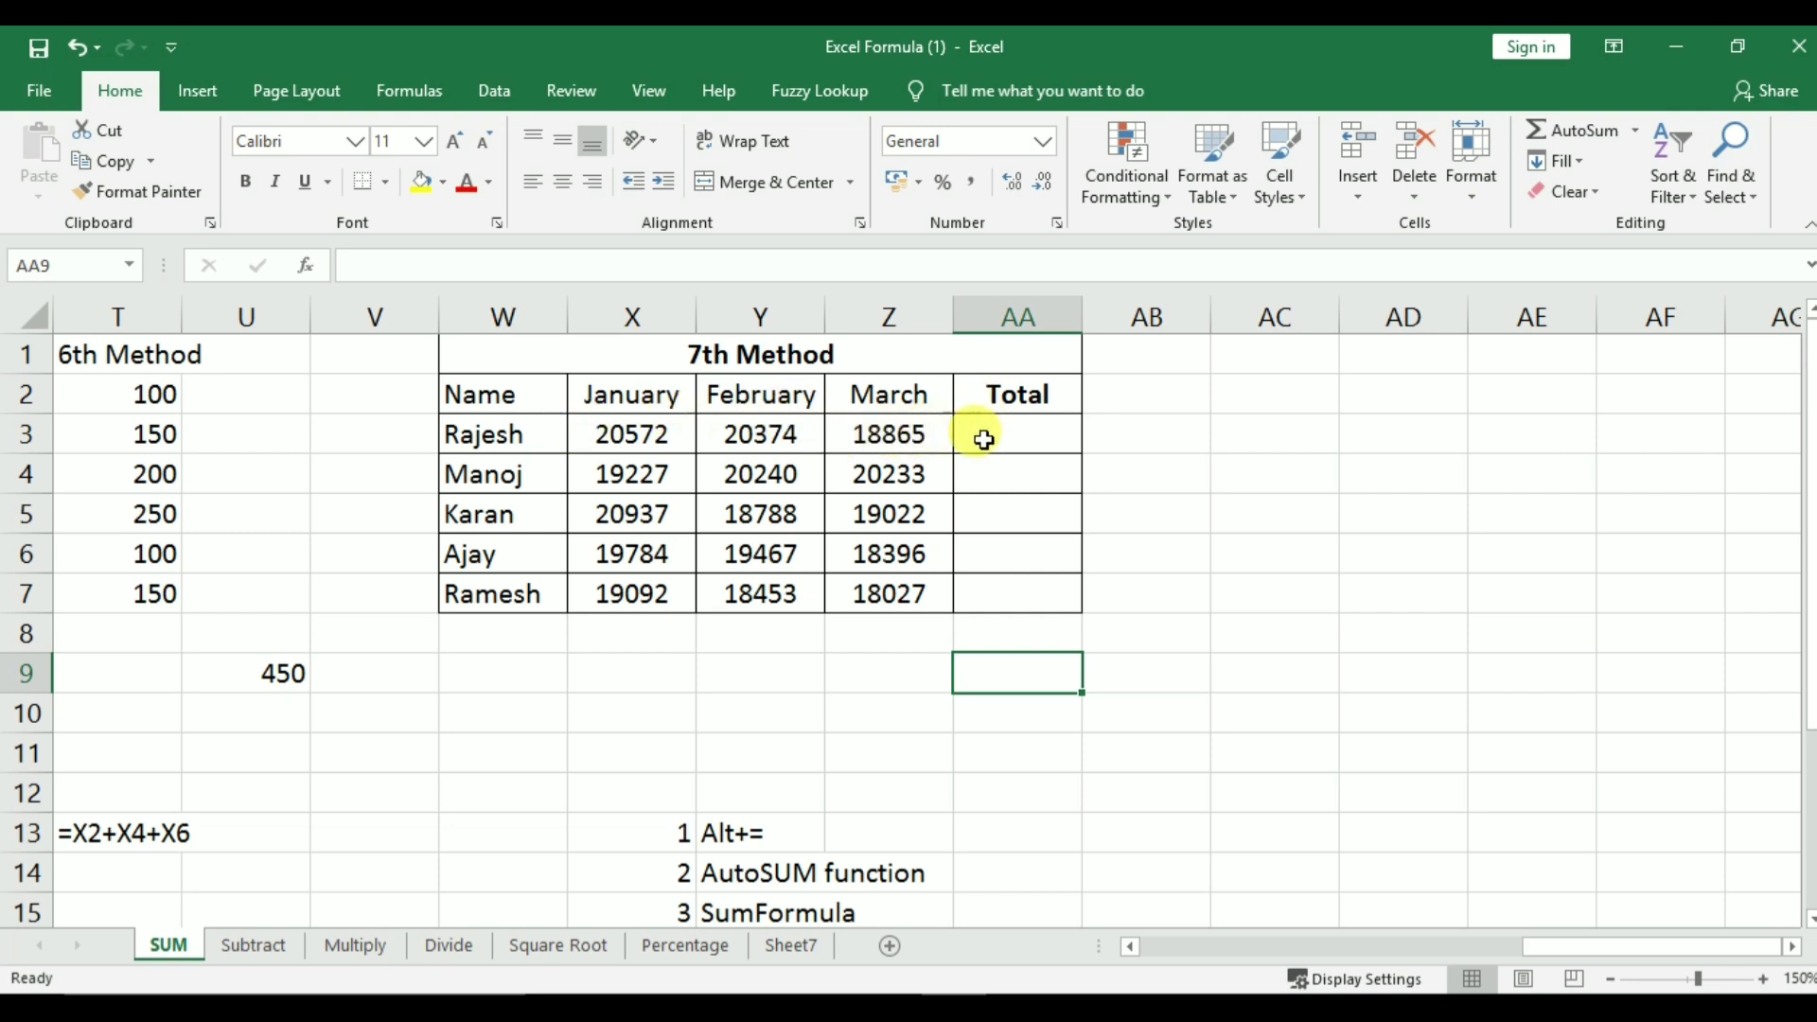
pyautogui.moveTo(1008, 432); pyautogui.dragTo(1019, 585)
pyautogui.moveTo(1020, 606); pyautogui.dragTo(1020, 607)
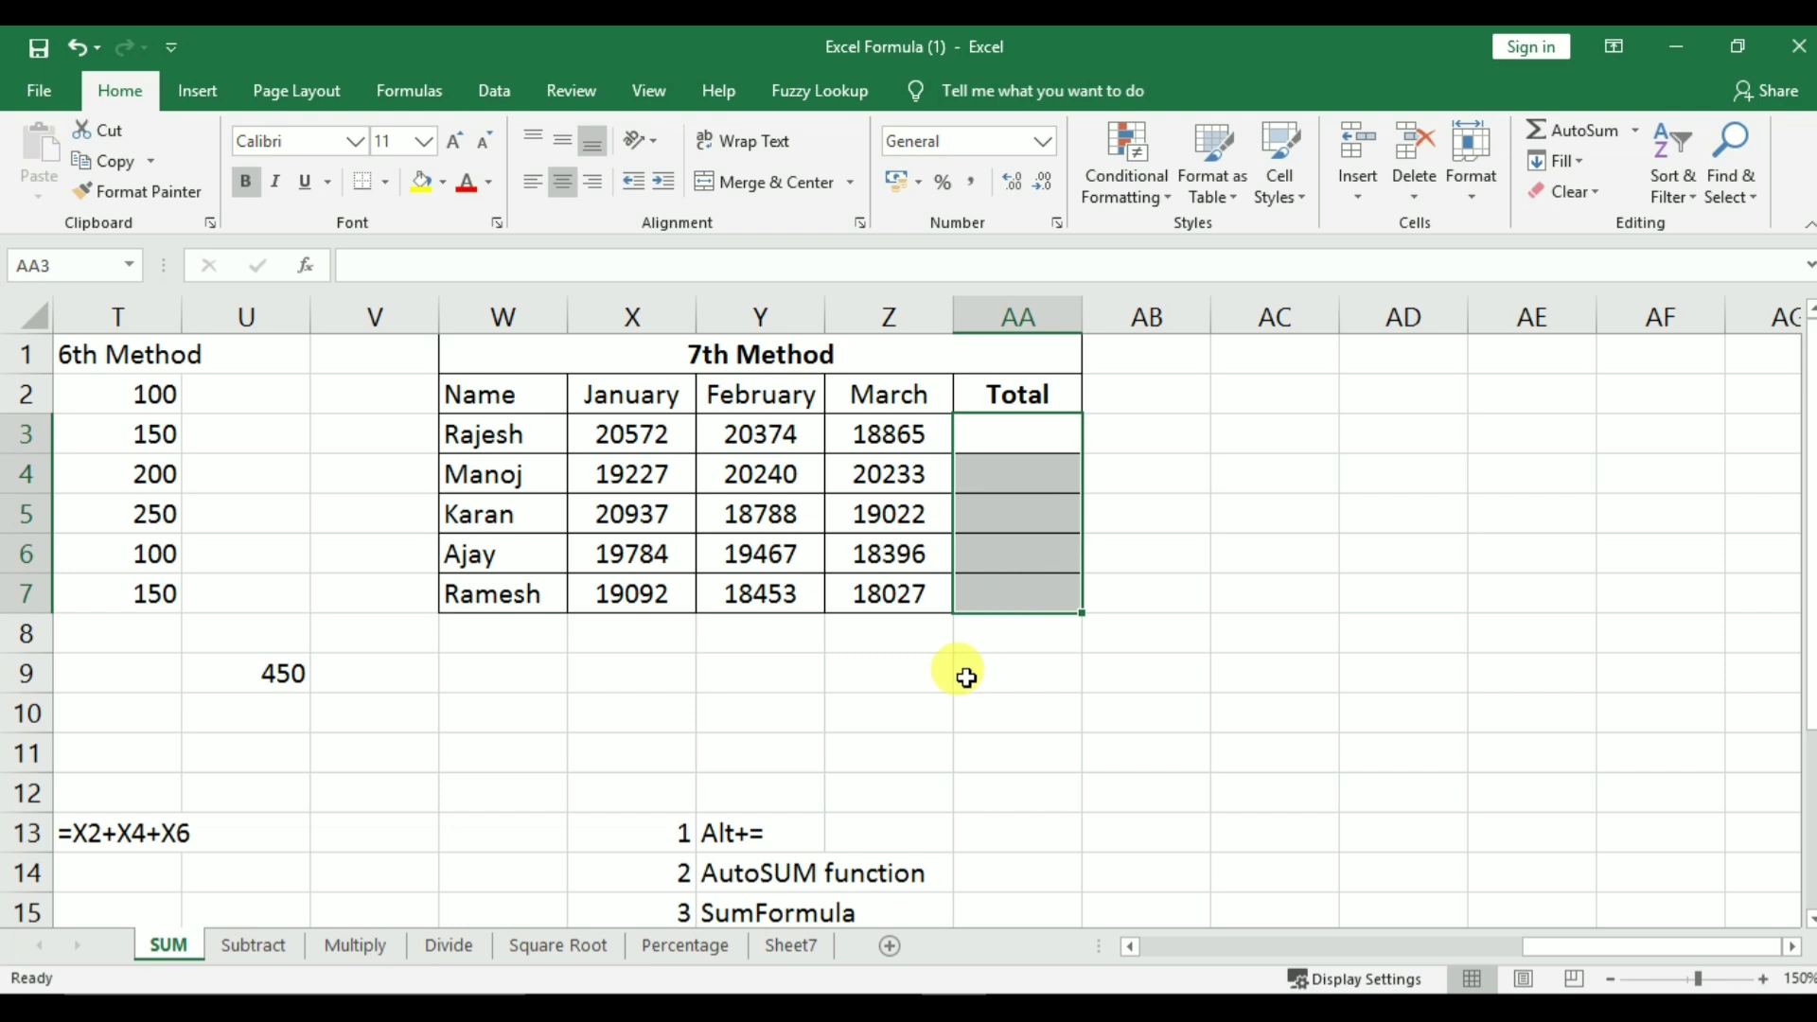
pyautogui.click(966, 677)
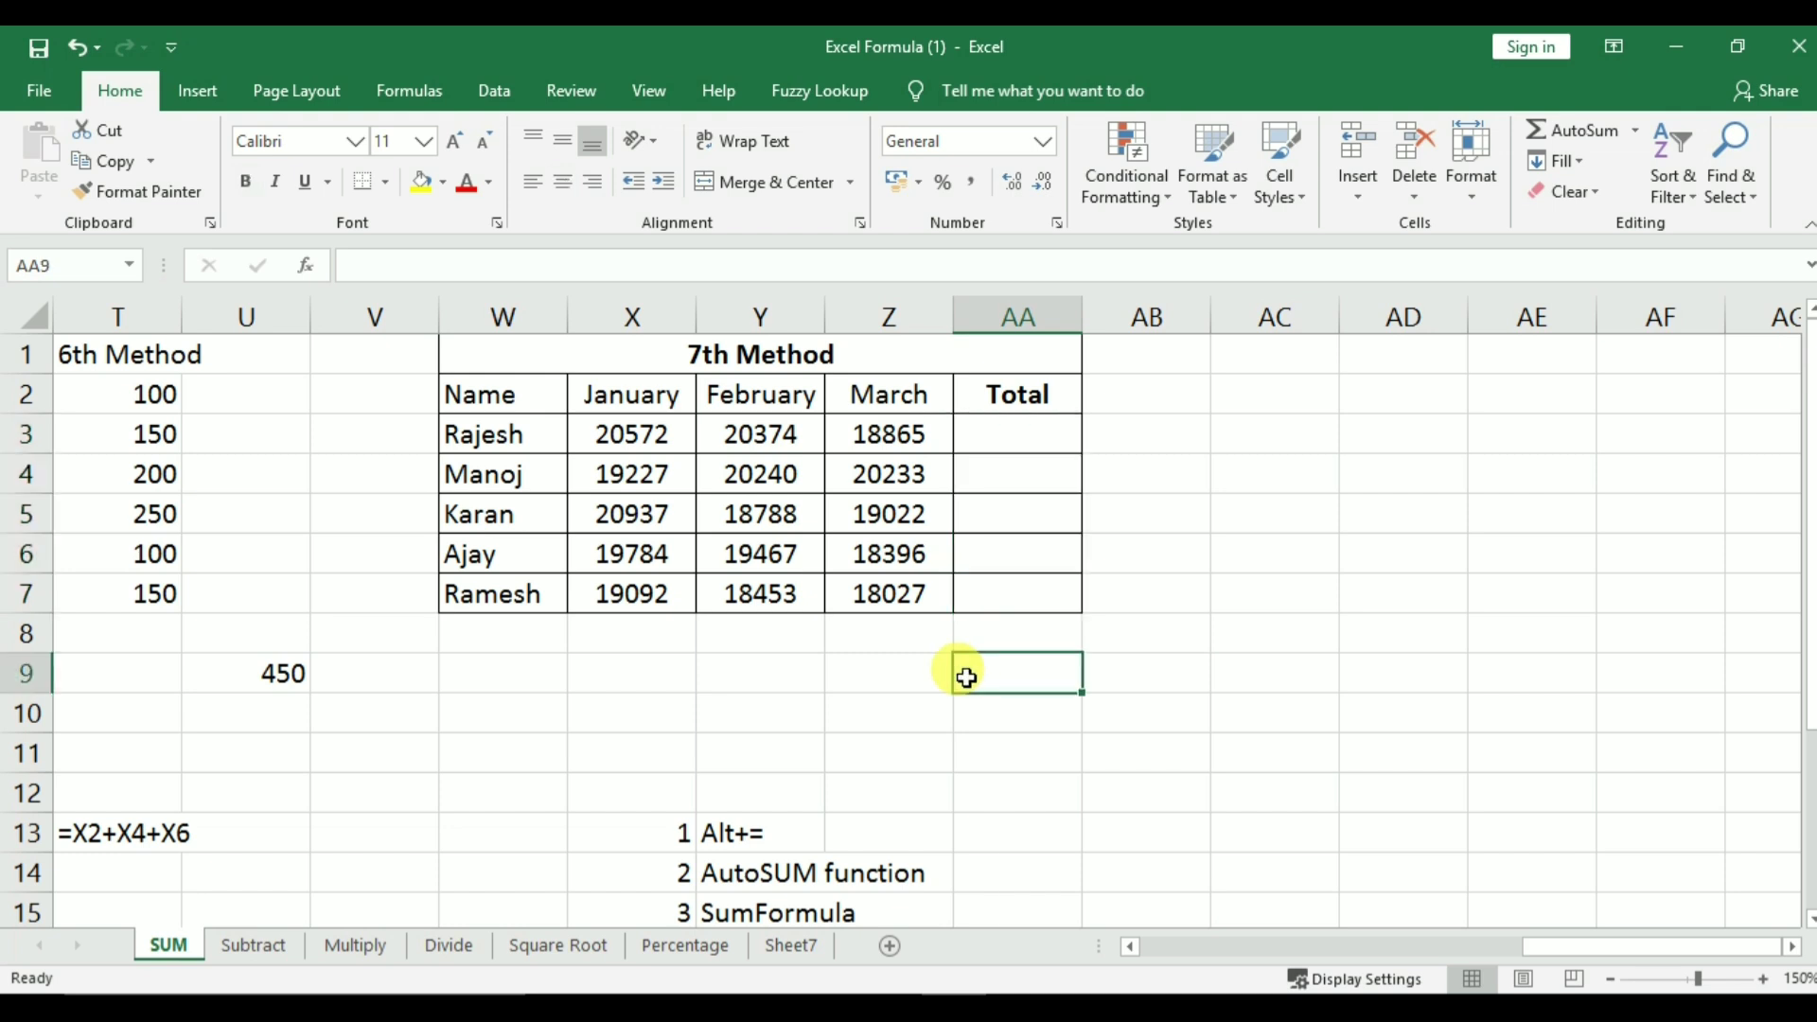
pyautogui.scroll(-1, 945, 709)
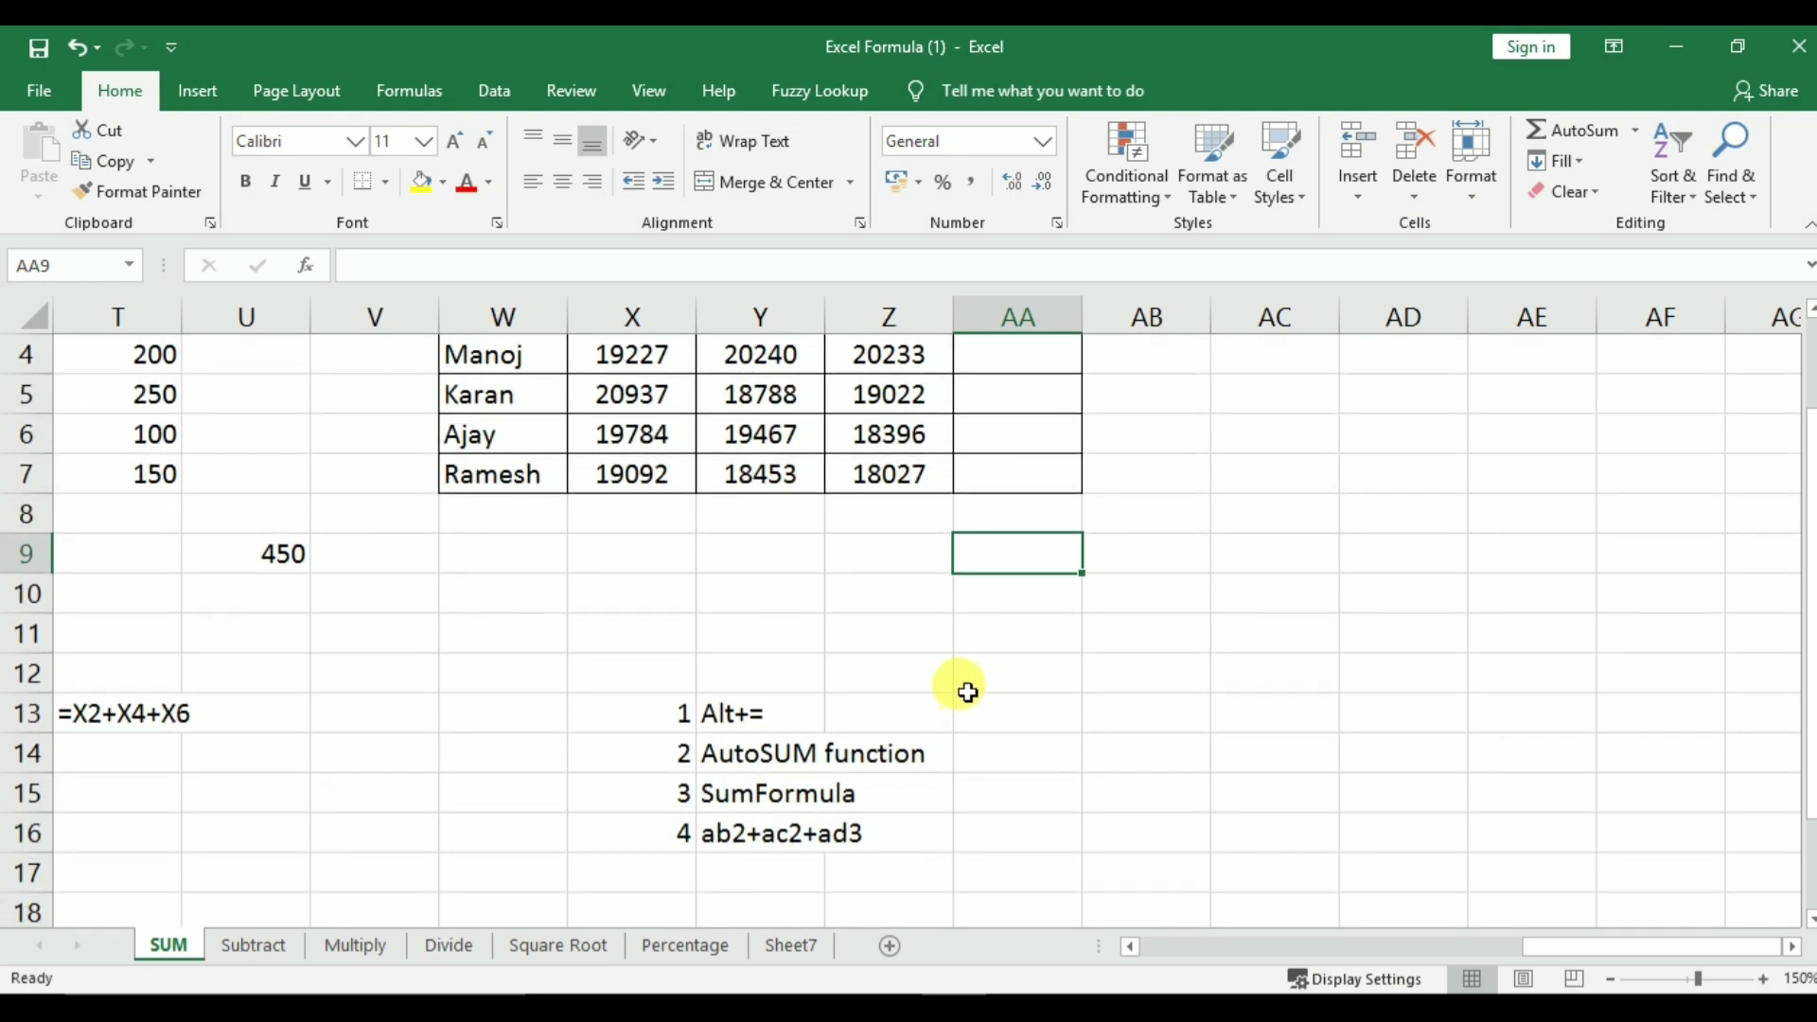
pyautogui.scroll(1, 966, 692)
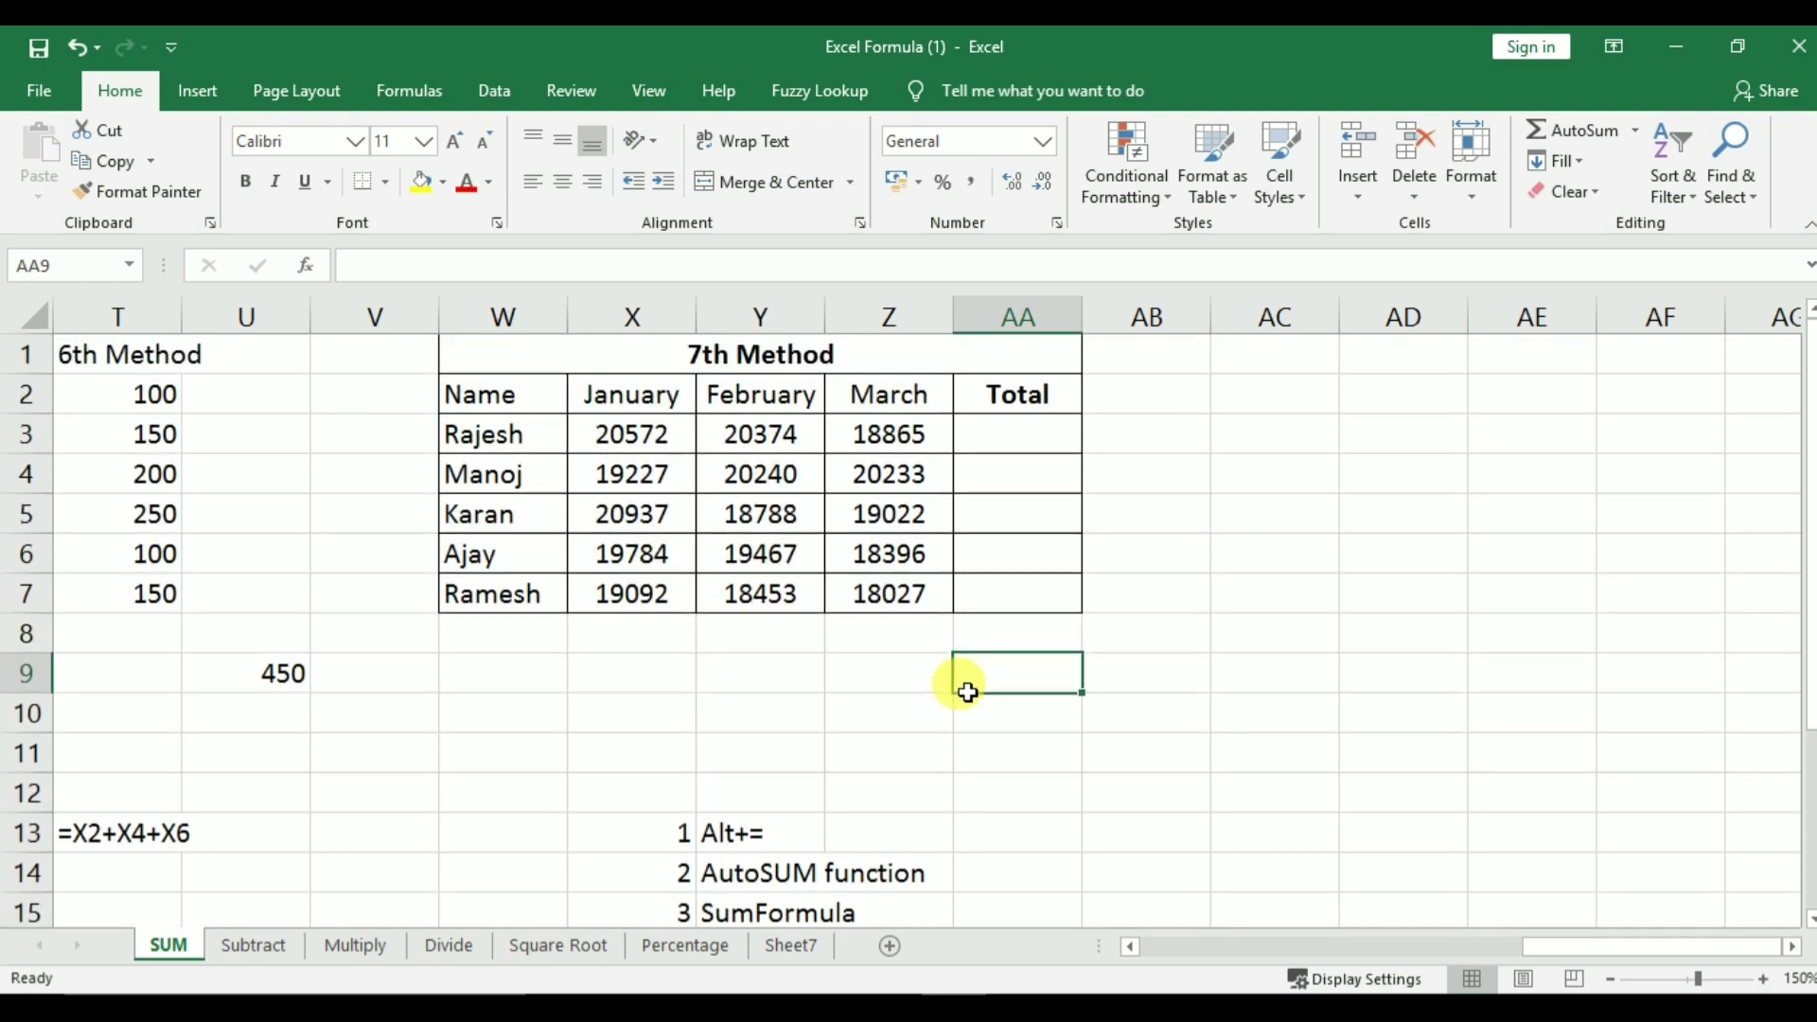
# Total January to March for every row of the 7th Method table in AA3:AA7 using the AutoSum shortcut
pyautogui.click(975, 449)
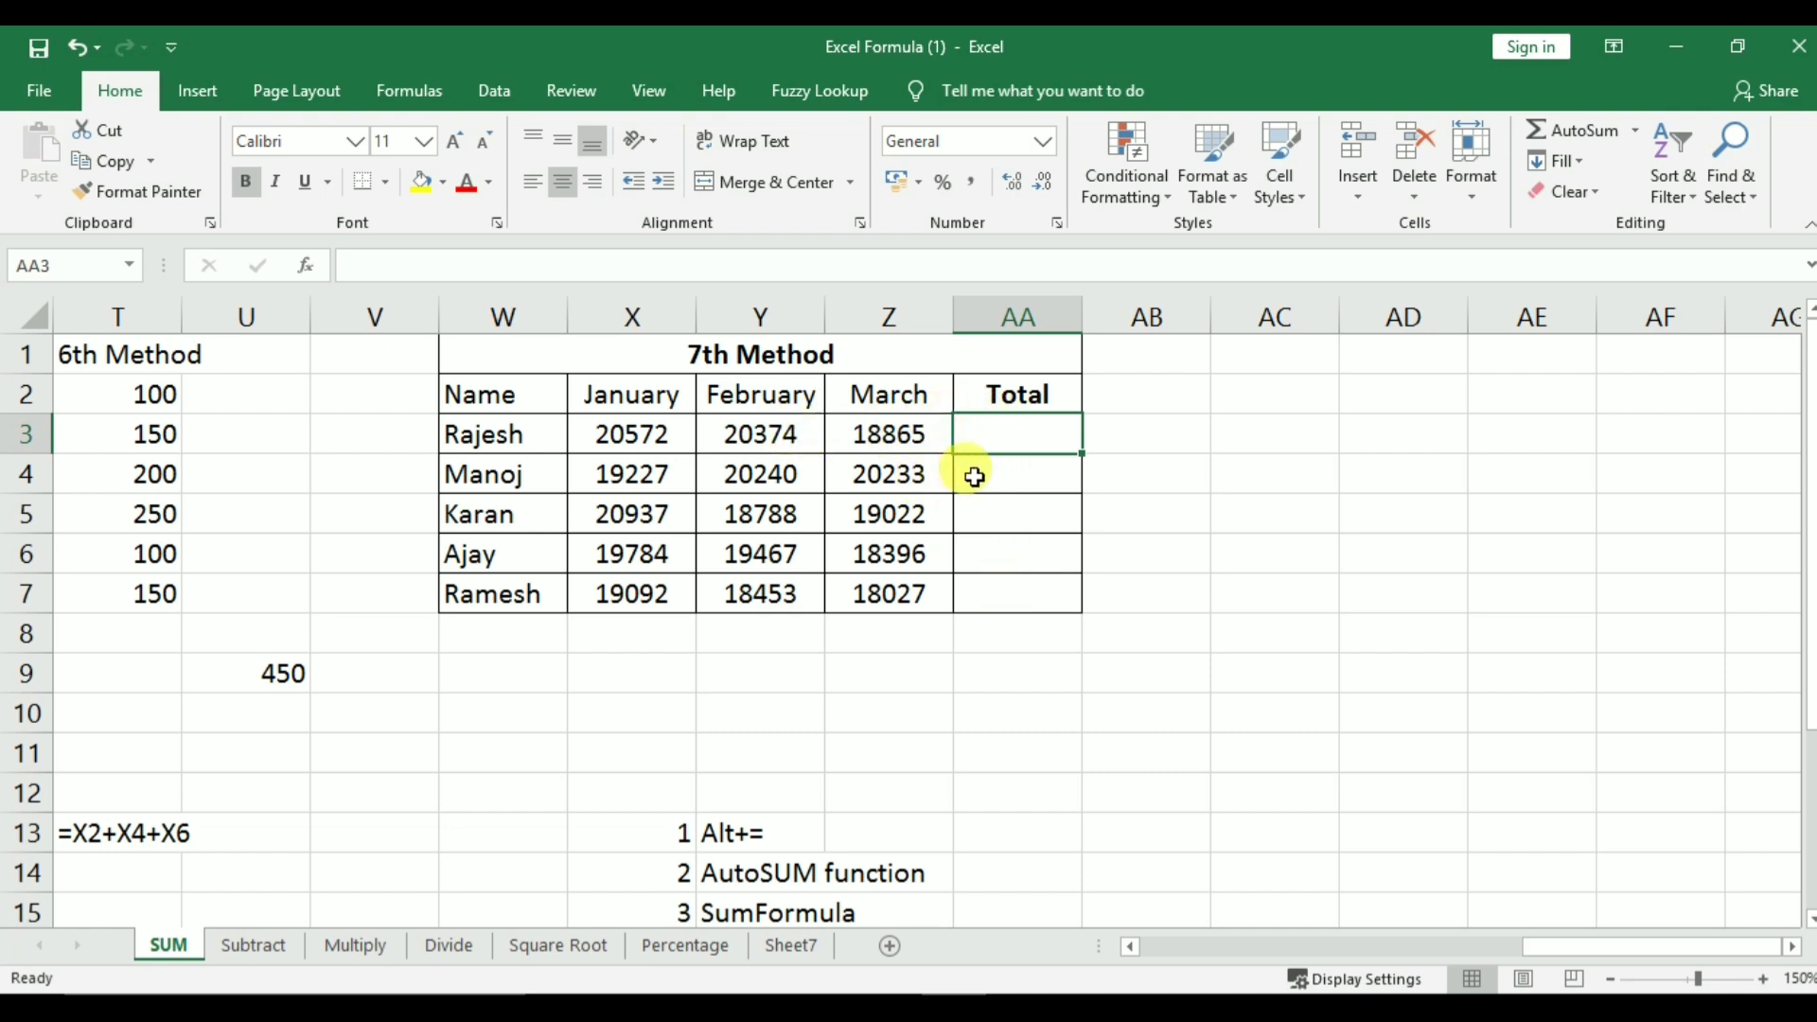
pyautogui.moveTo(1004, 434); pyautogui.dragTo(1001, 592)
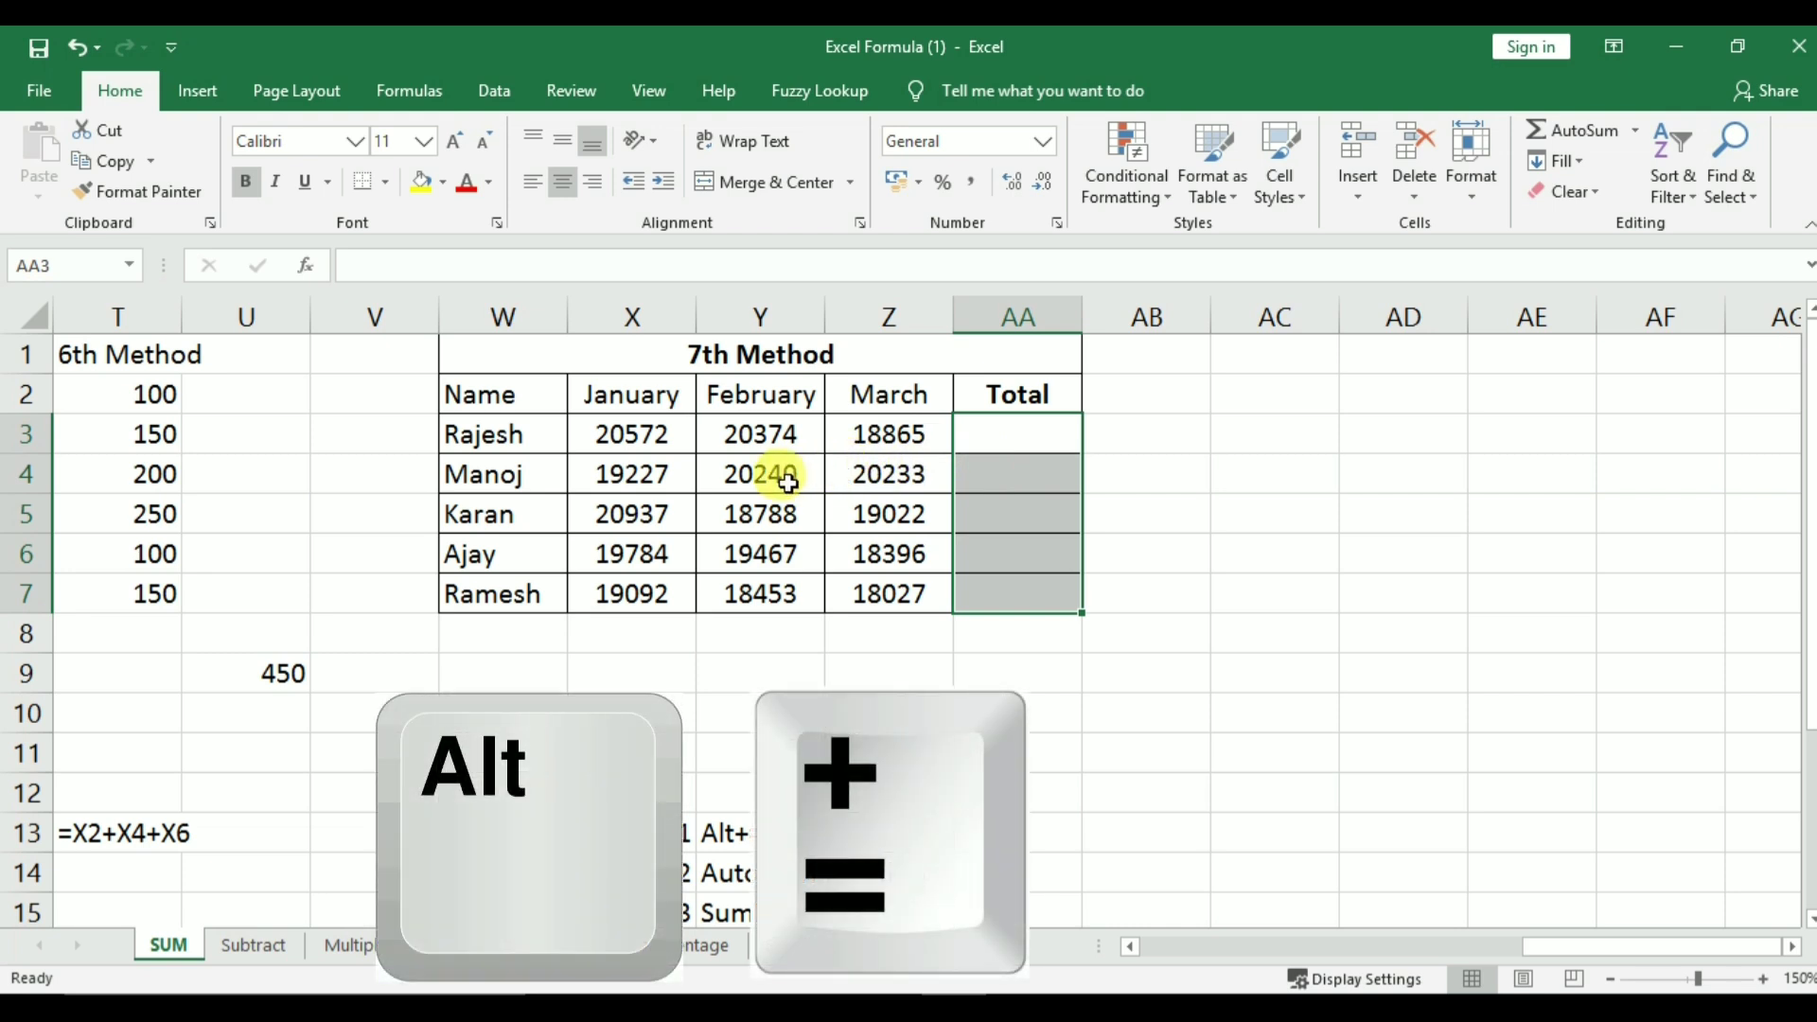
pyautogui.hotkey('alt', '=')
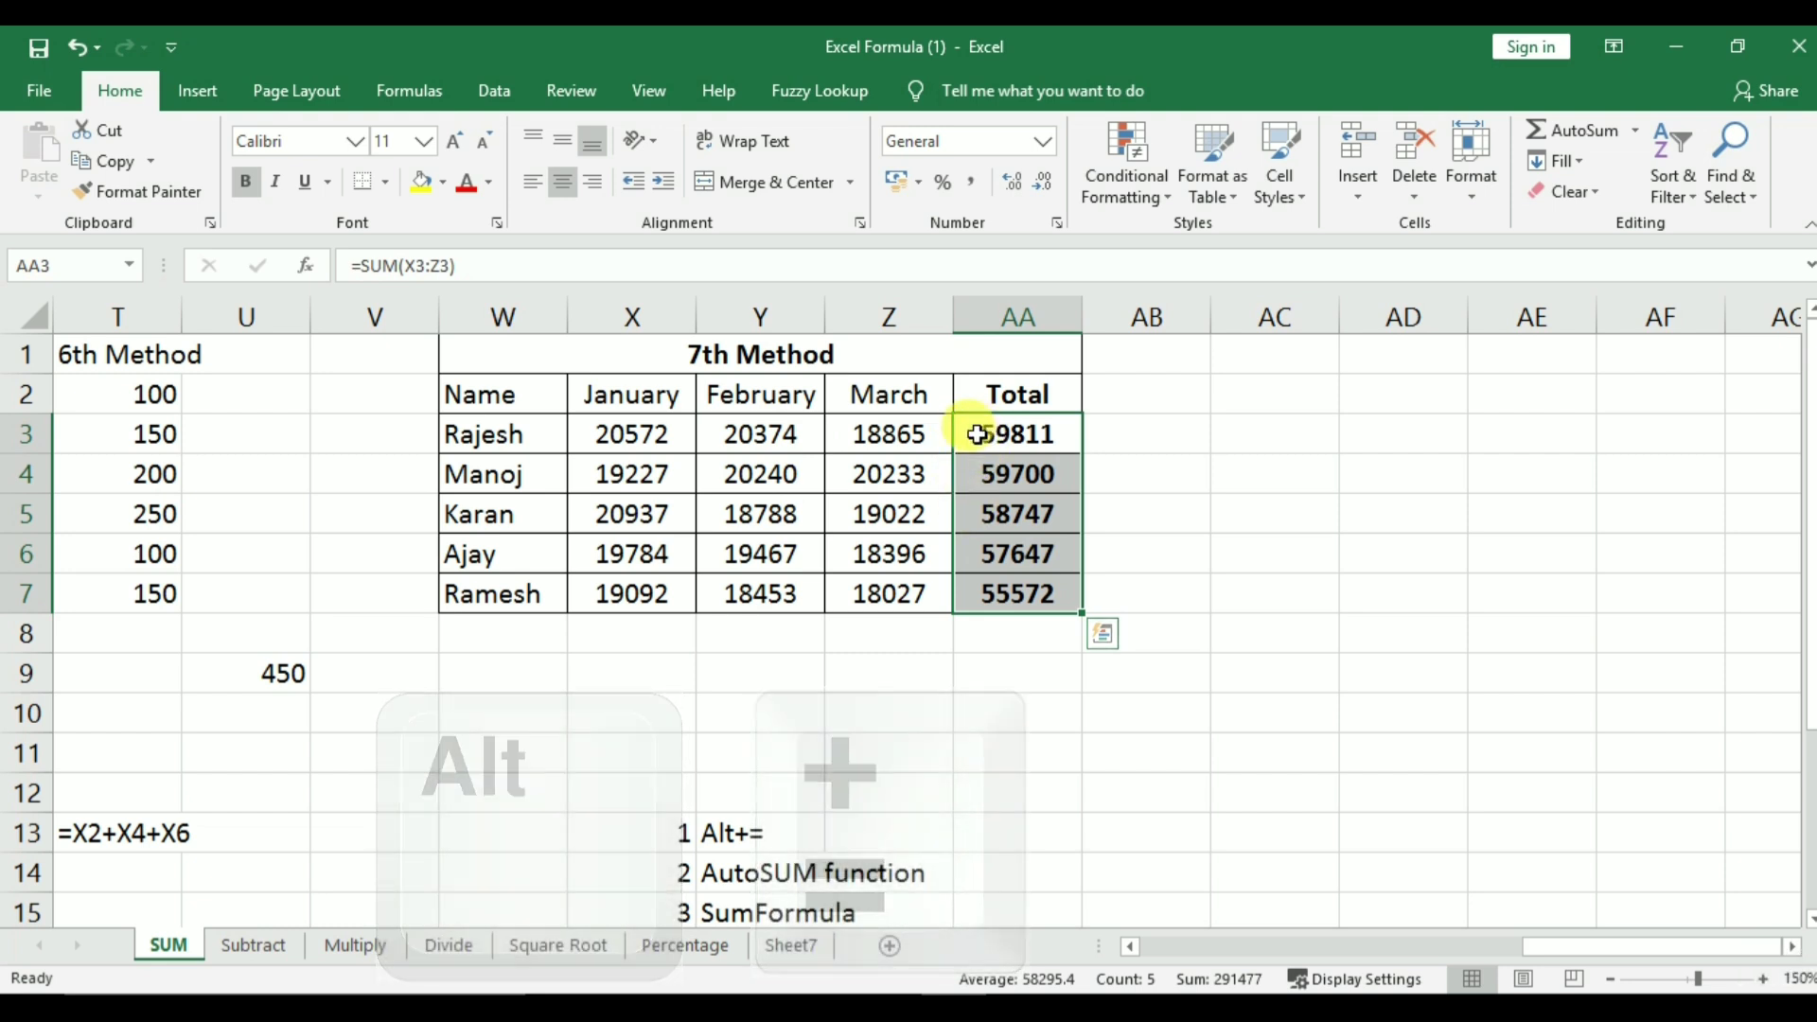
# Check which cells the formula in AA3 references, and undo the AutoSum totals in AA3:AA7
pyautogui.click(986, 445)
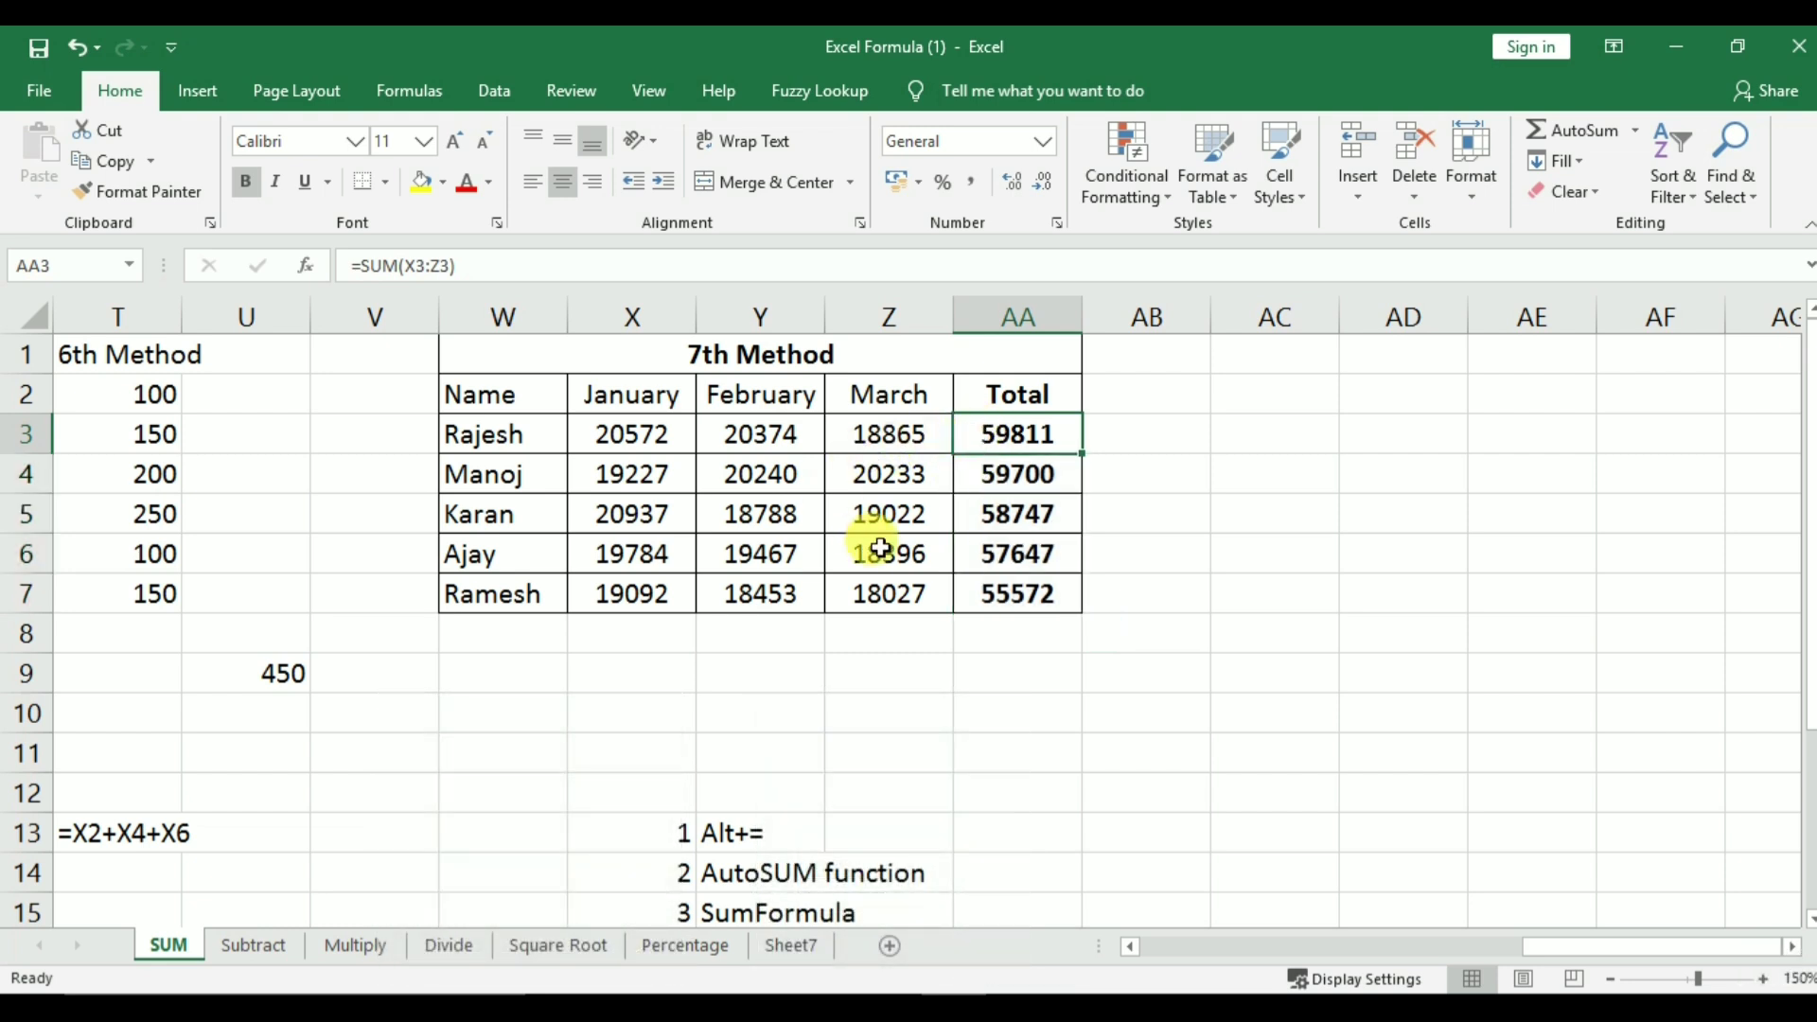
pyautogui.press('F2')
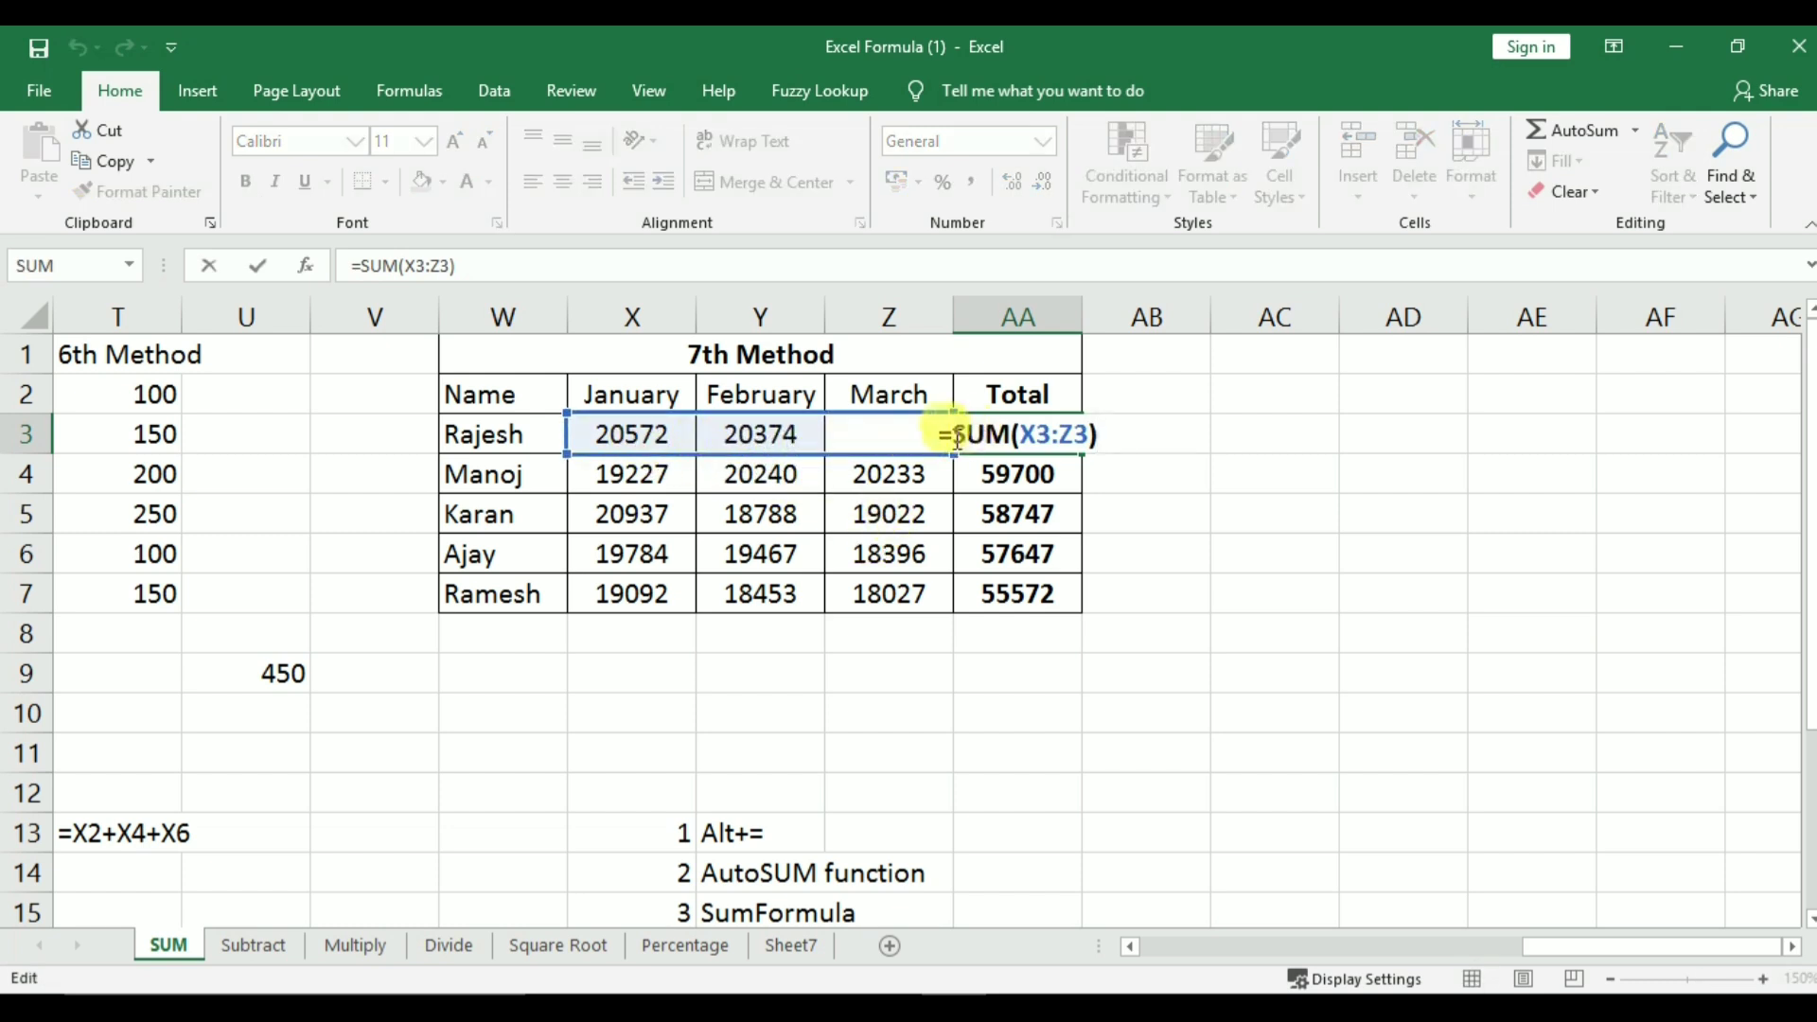
pyautogui.press('Escape')
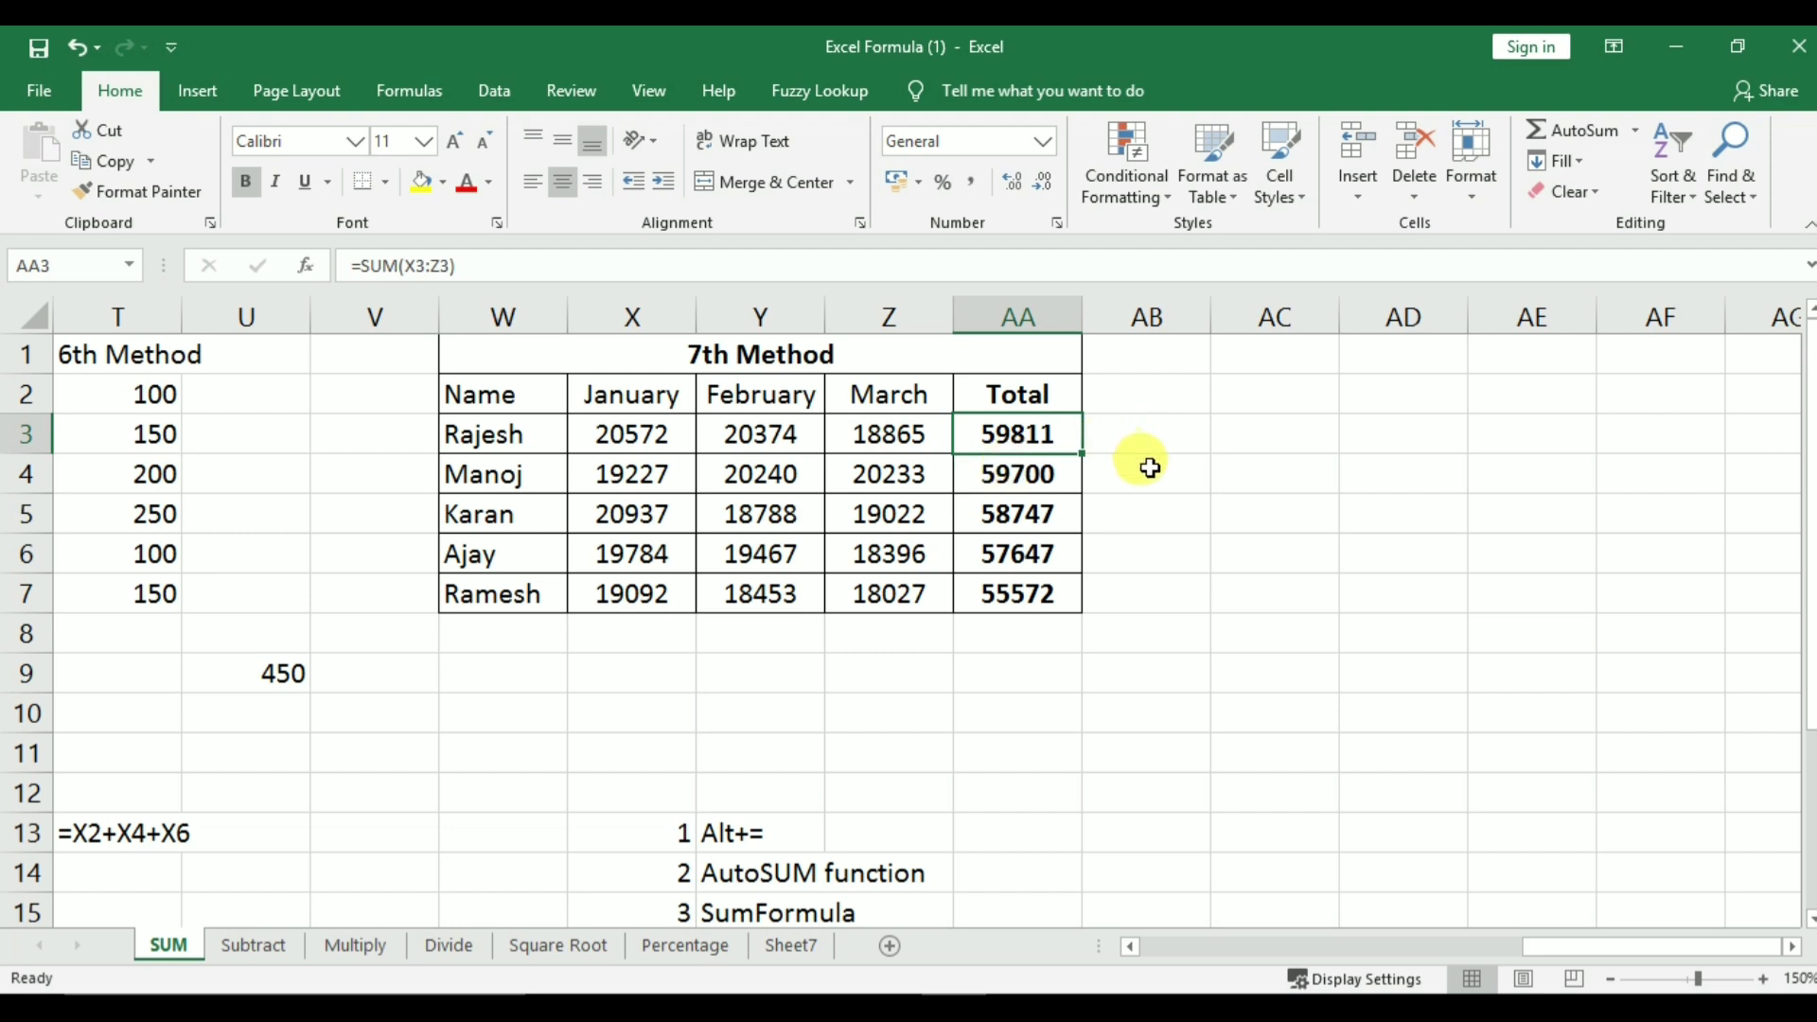
pyautogui.hotkey('ctrl', 'shift', 'Down')
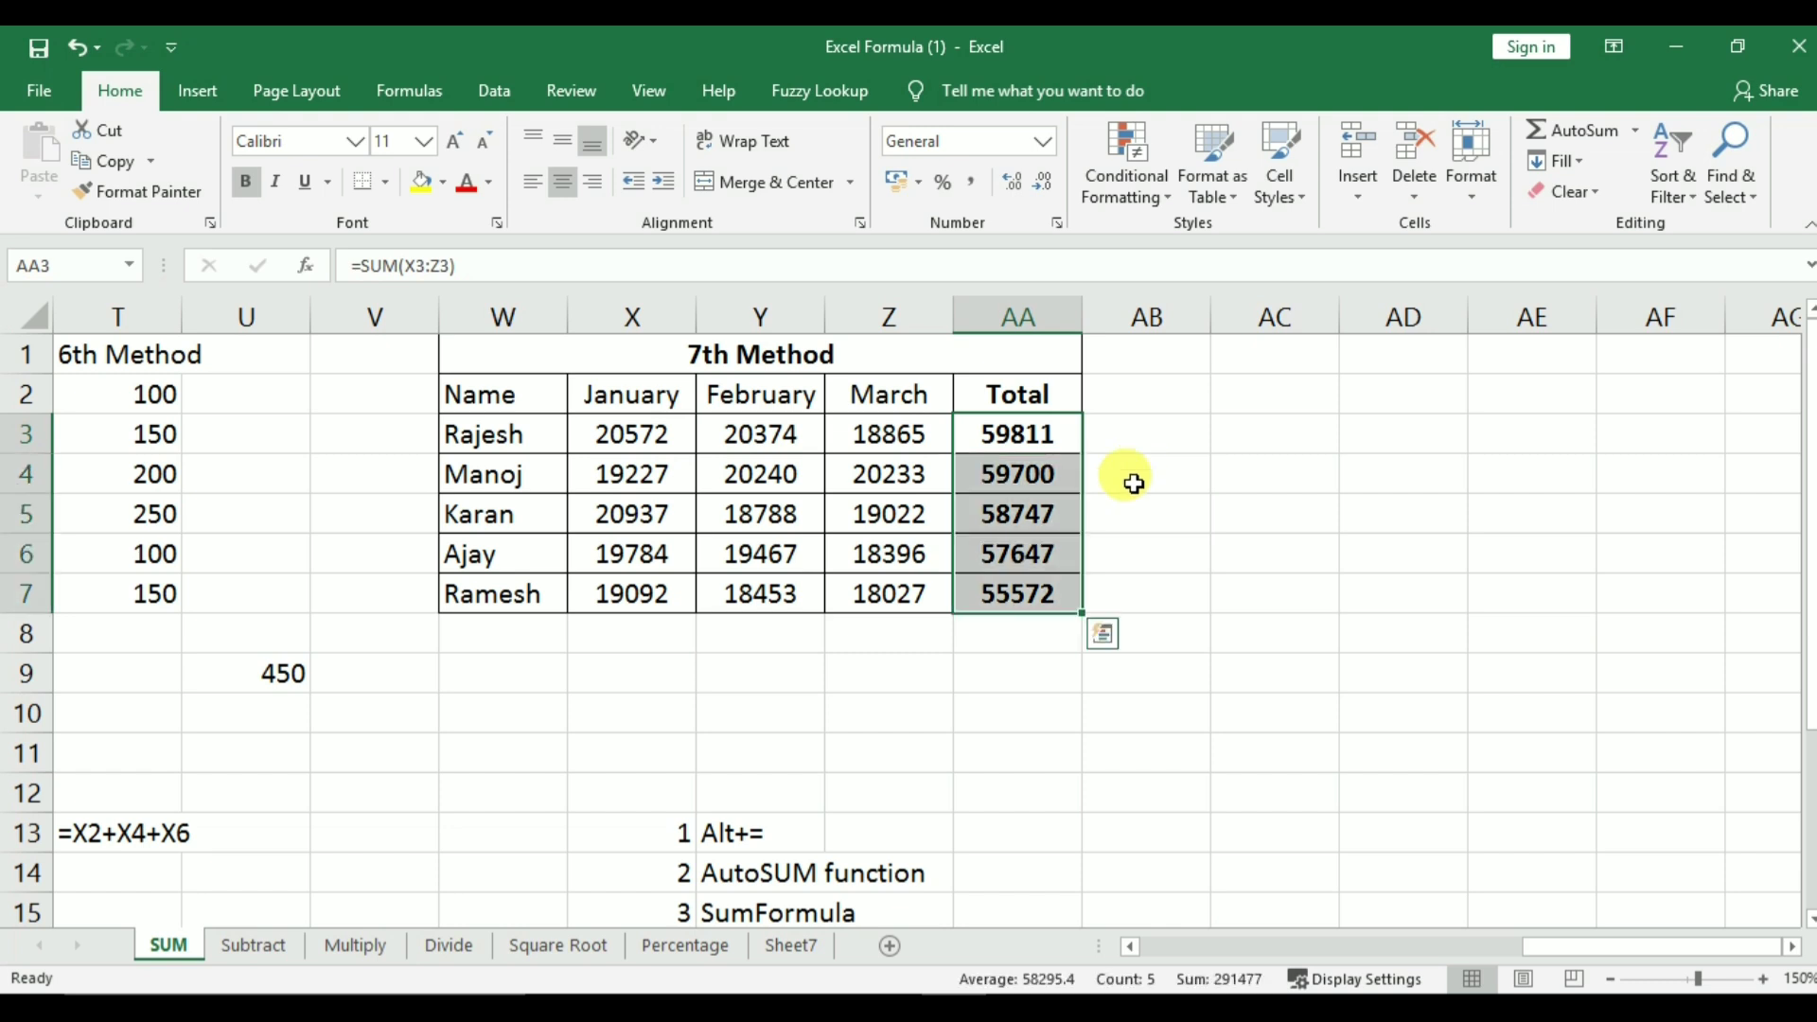
pyautogui.hotkey('ctrl', 'z')
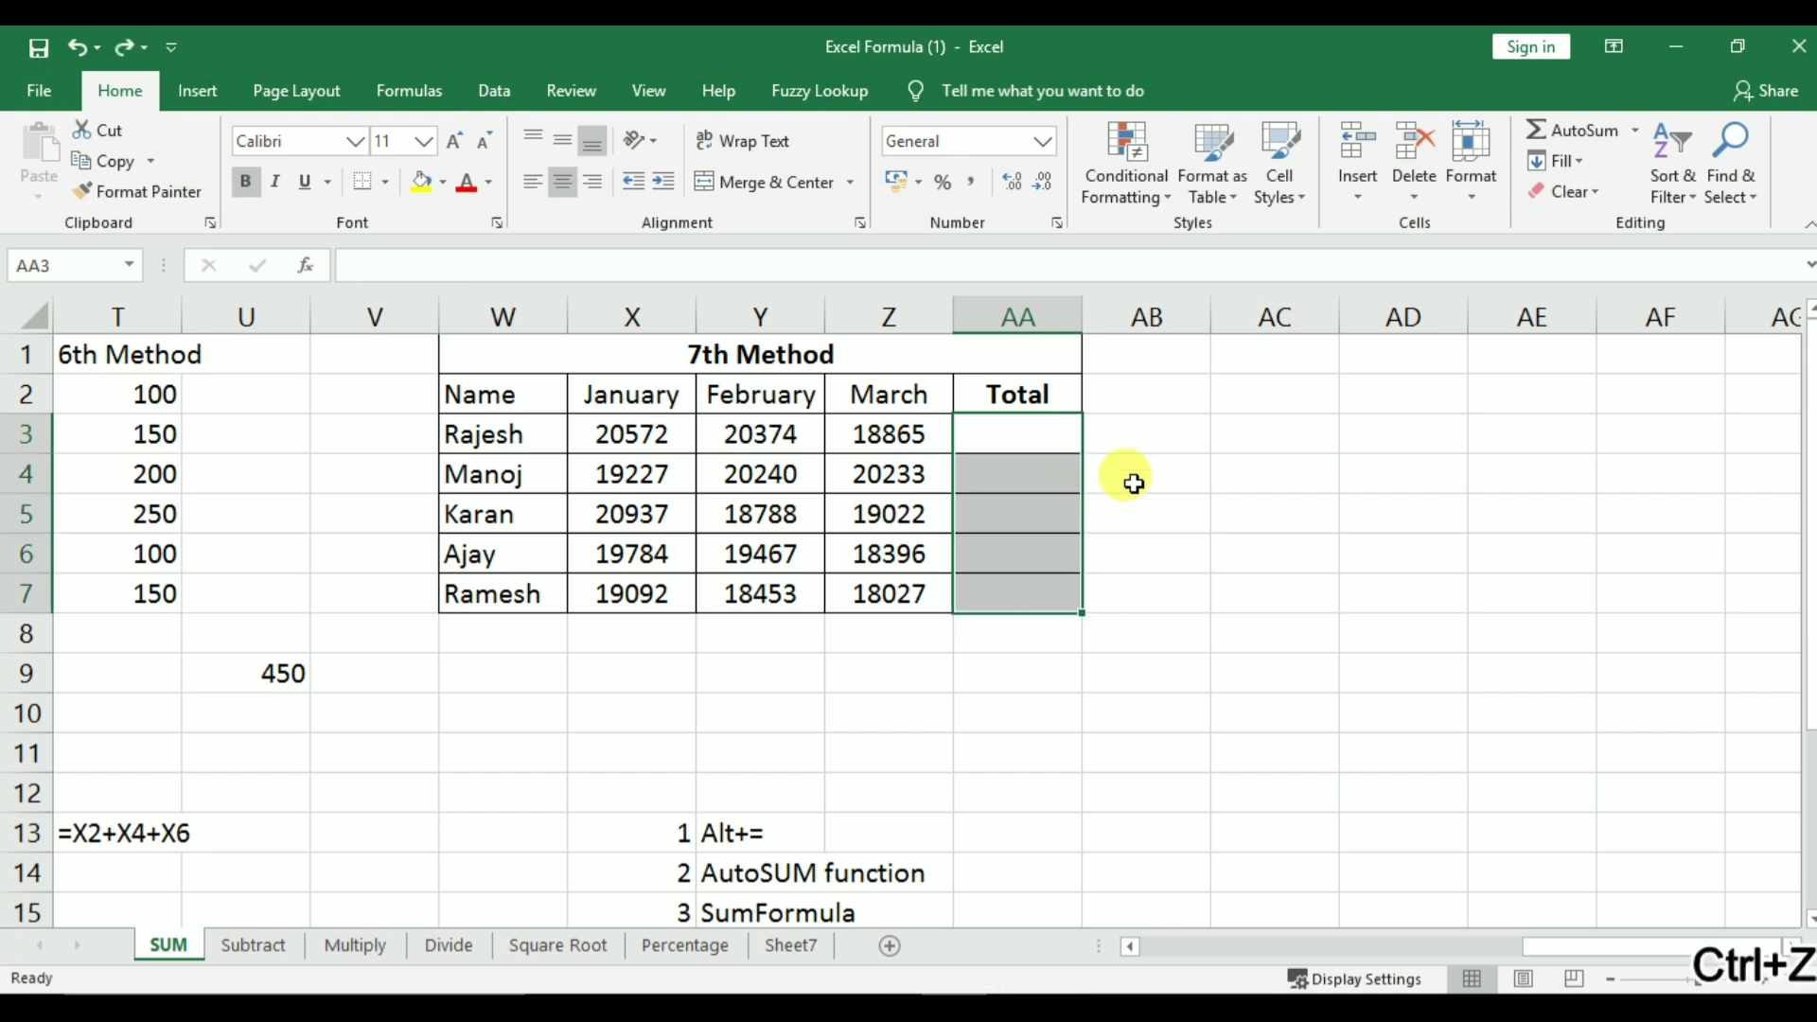
# Total January to March in AA3:AA7 with the AutoSum command and inspect the formula in AA3
pyautogui.click(1019, 435)
pyautogui.moveTo(985, 438); pyautogui.dragTo(998, 599)
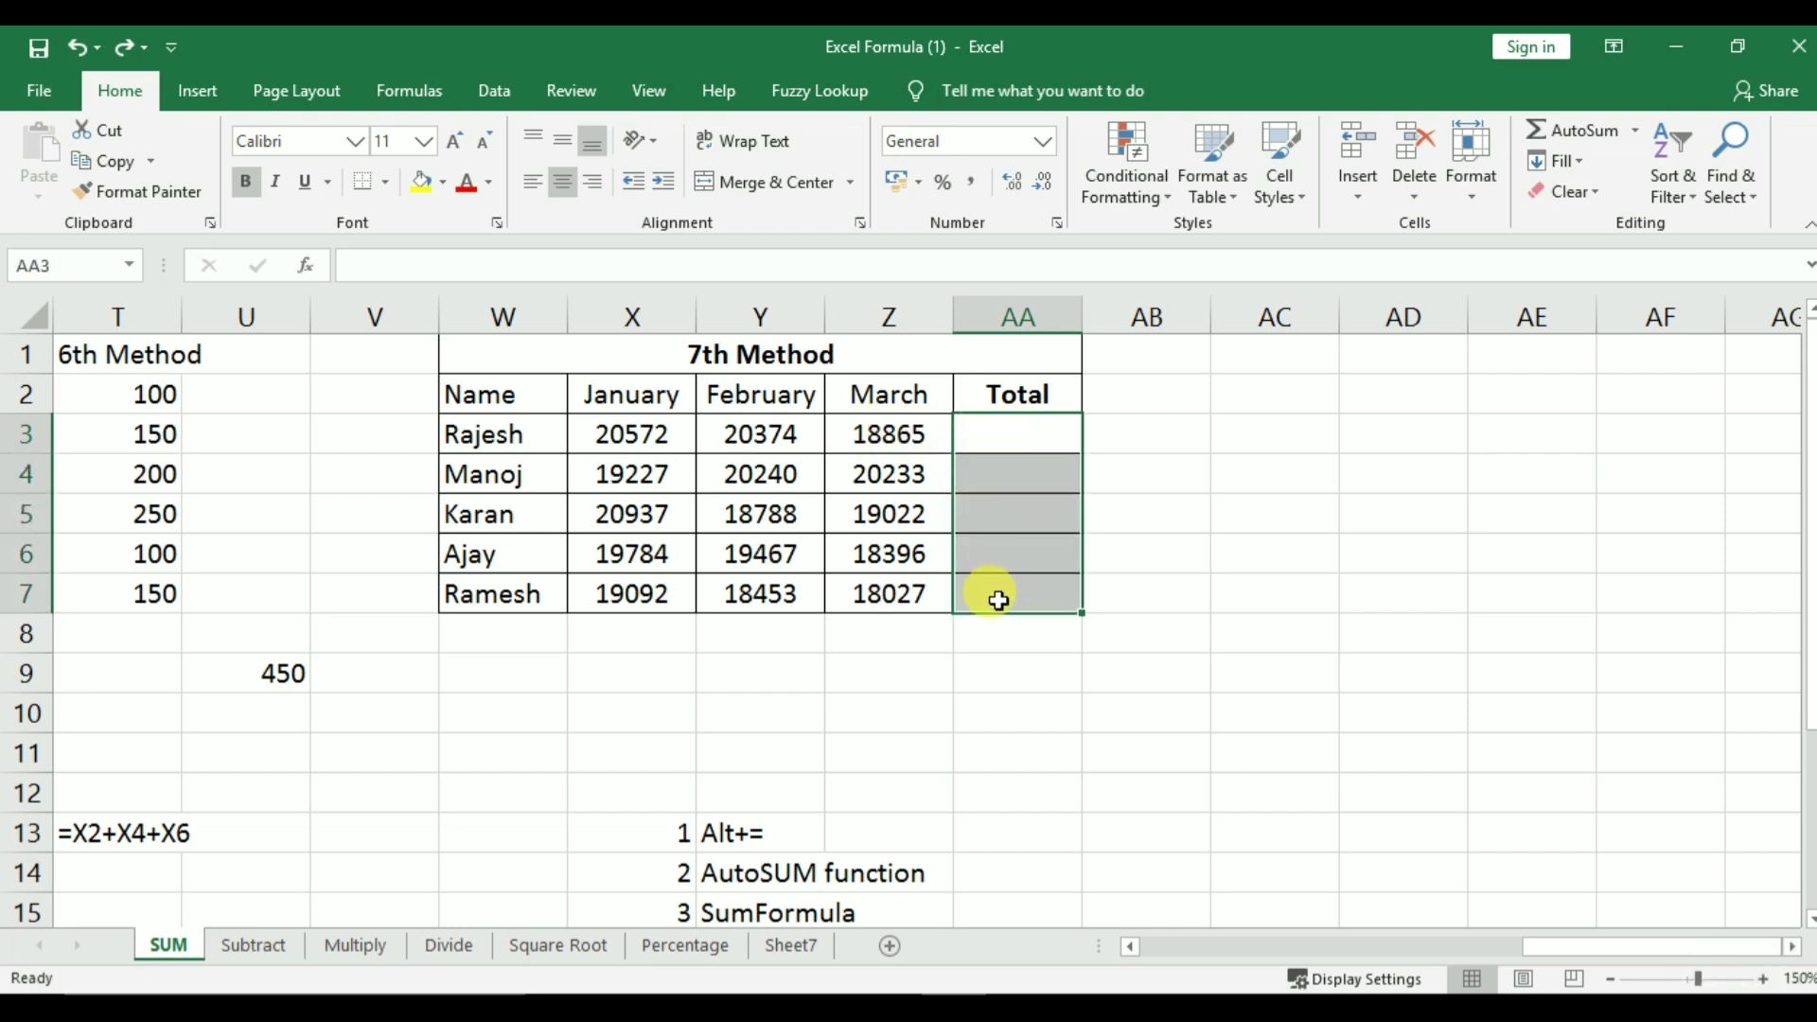
pyautogui.click(1581, 127)
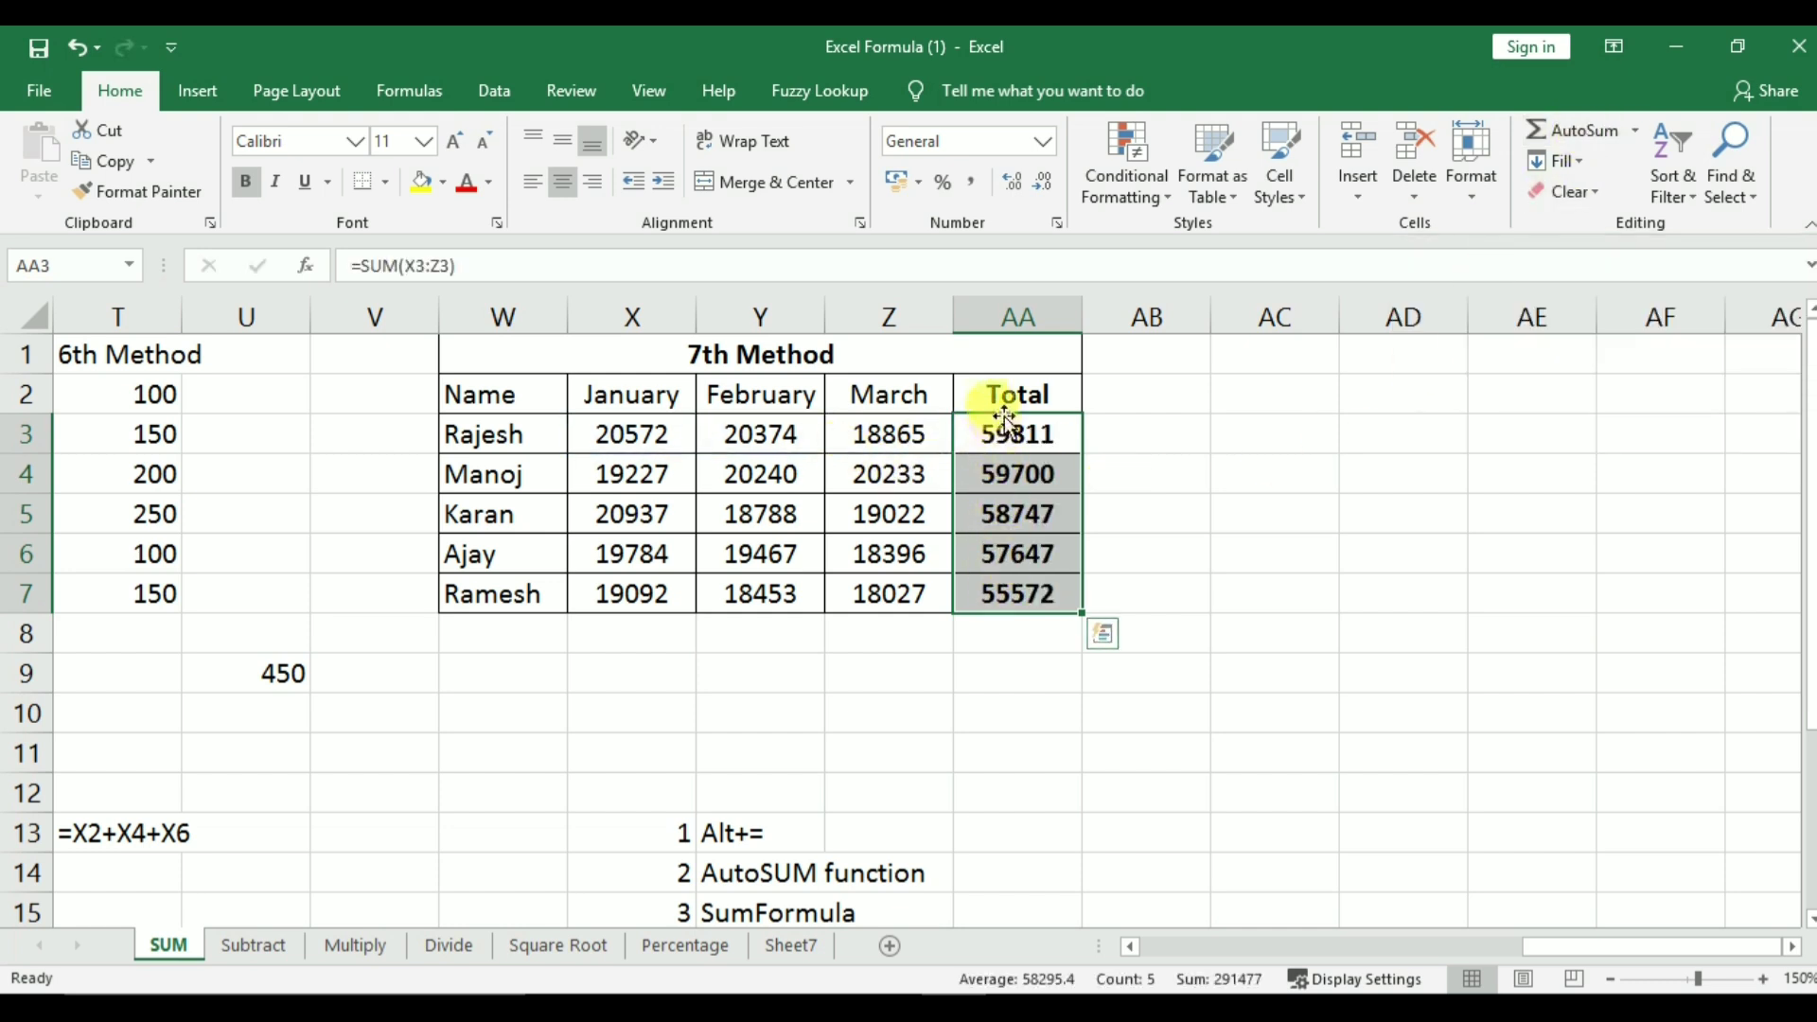
pyautogui.click(1003, 433)
pyautogui.doubleClick(998, 437)
pyautogui.press('Escape')
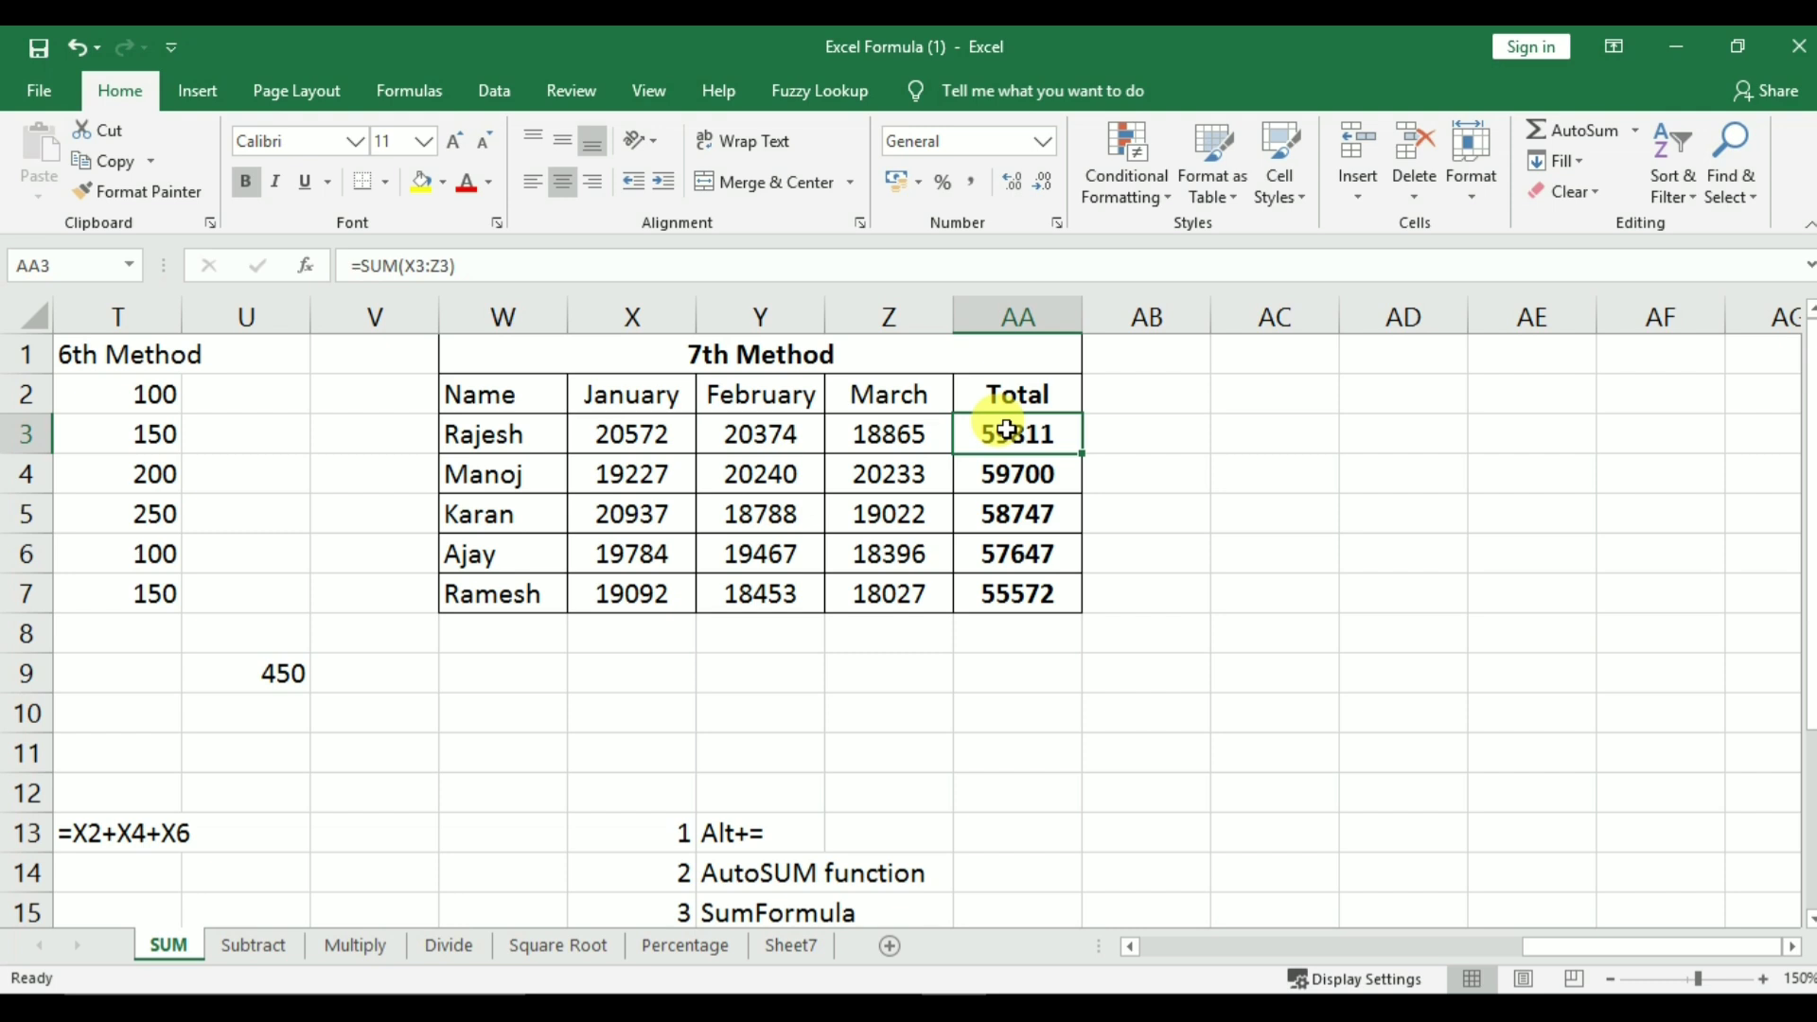
# Clear the totals in AA3:AA7 and enter =SUM(X3:Z3) in AA3
pyautogui.moveTo(1006, 430); pyautogui.dragTo(1005, 594)
pyautogui.press('Delete')
pyautogui.click(996, 426)
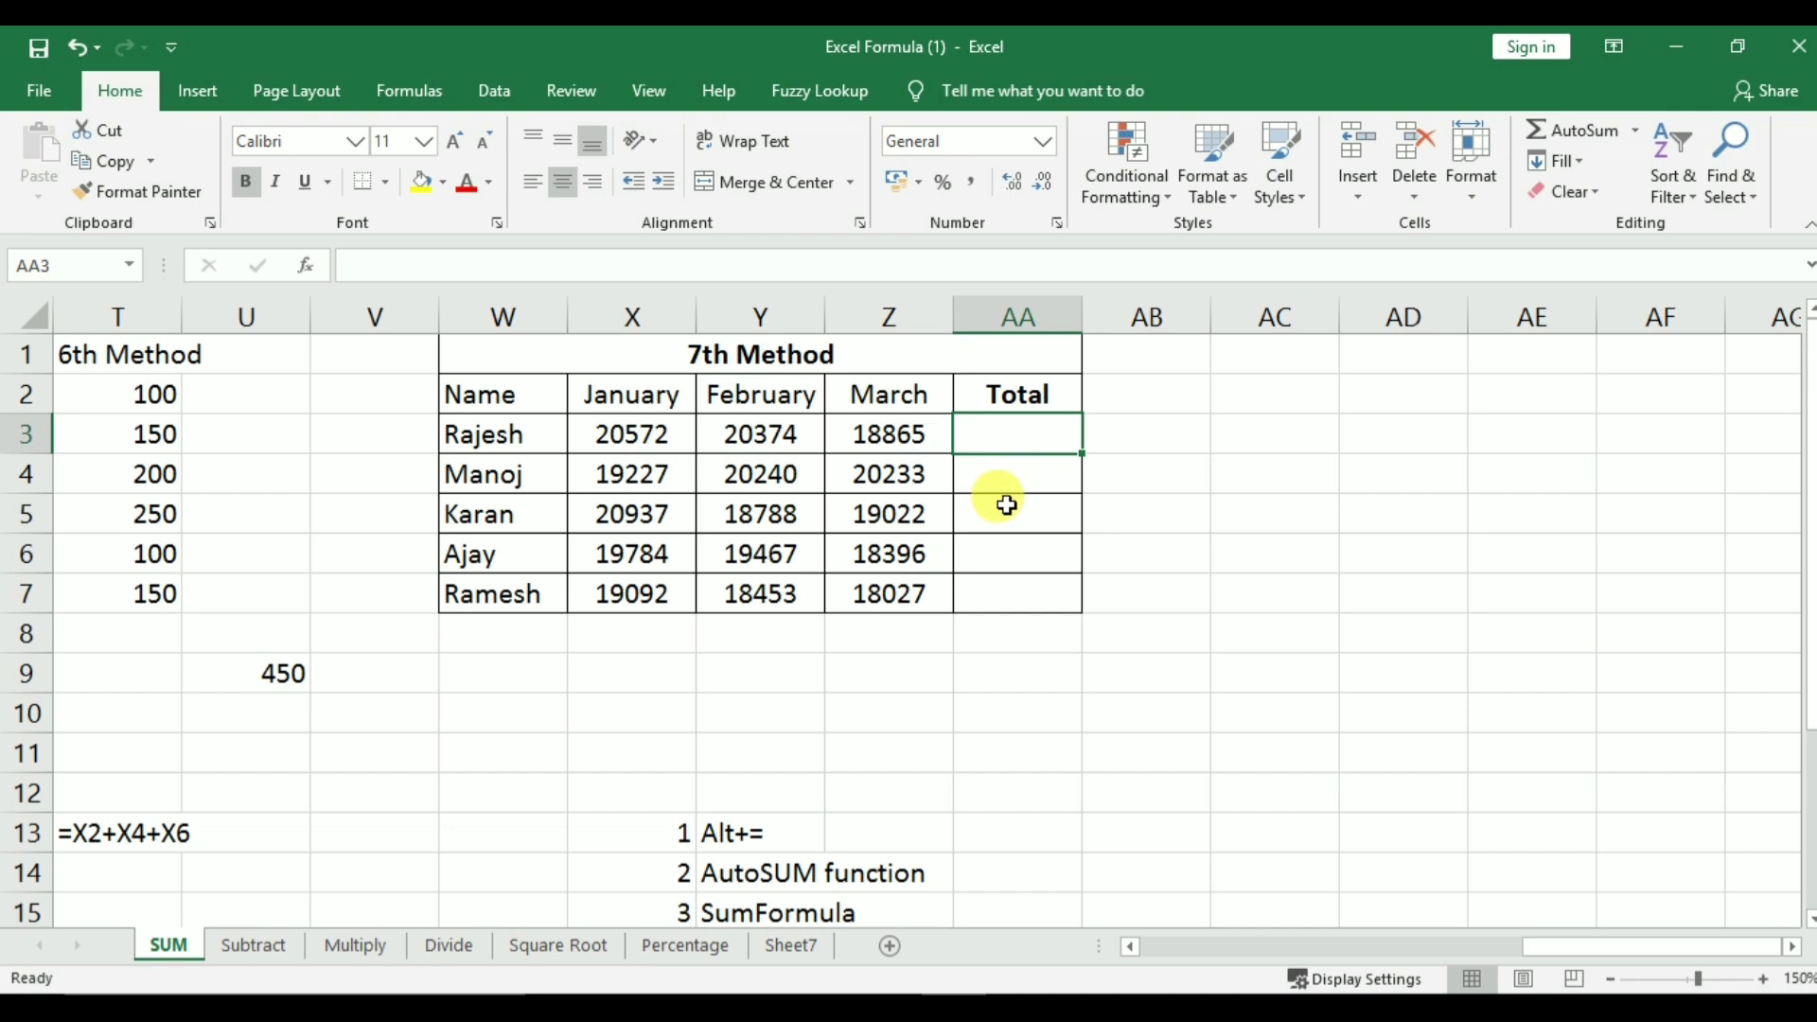
pyautogui.write('=')
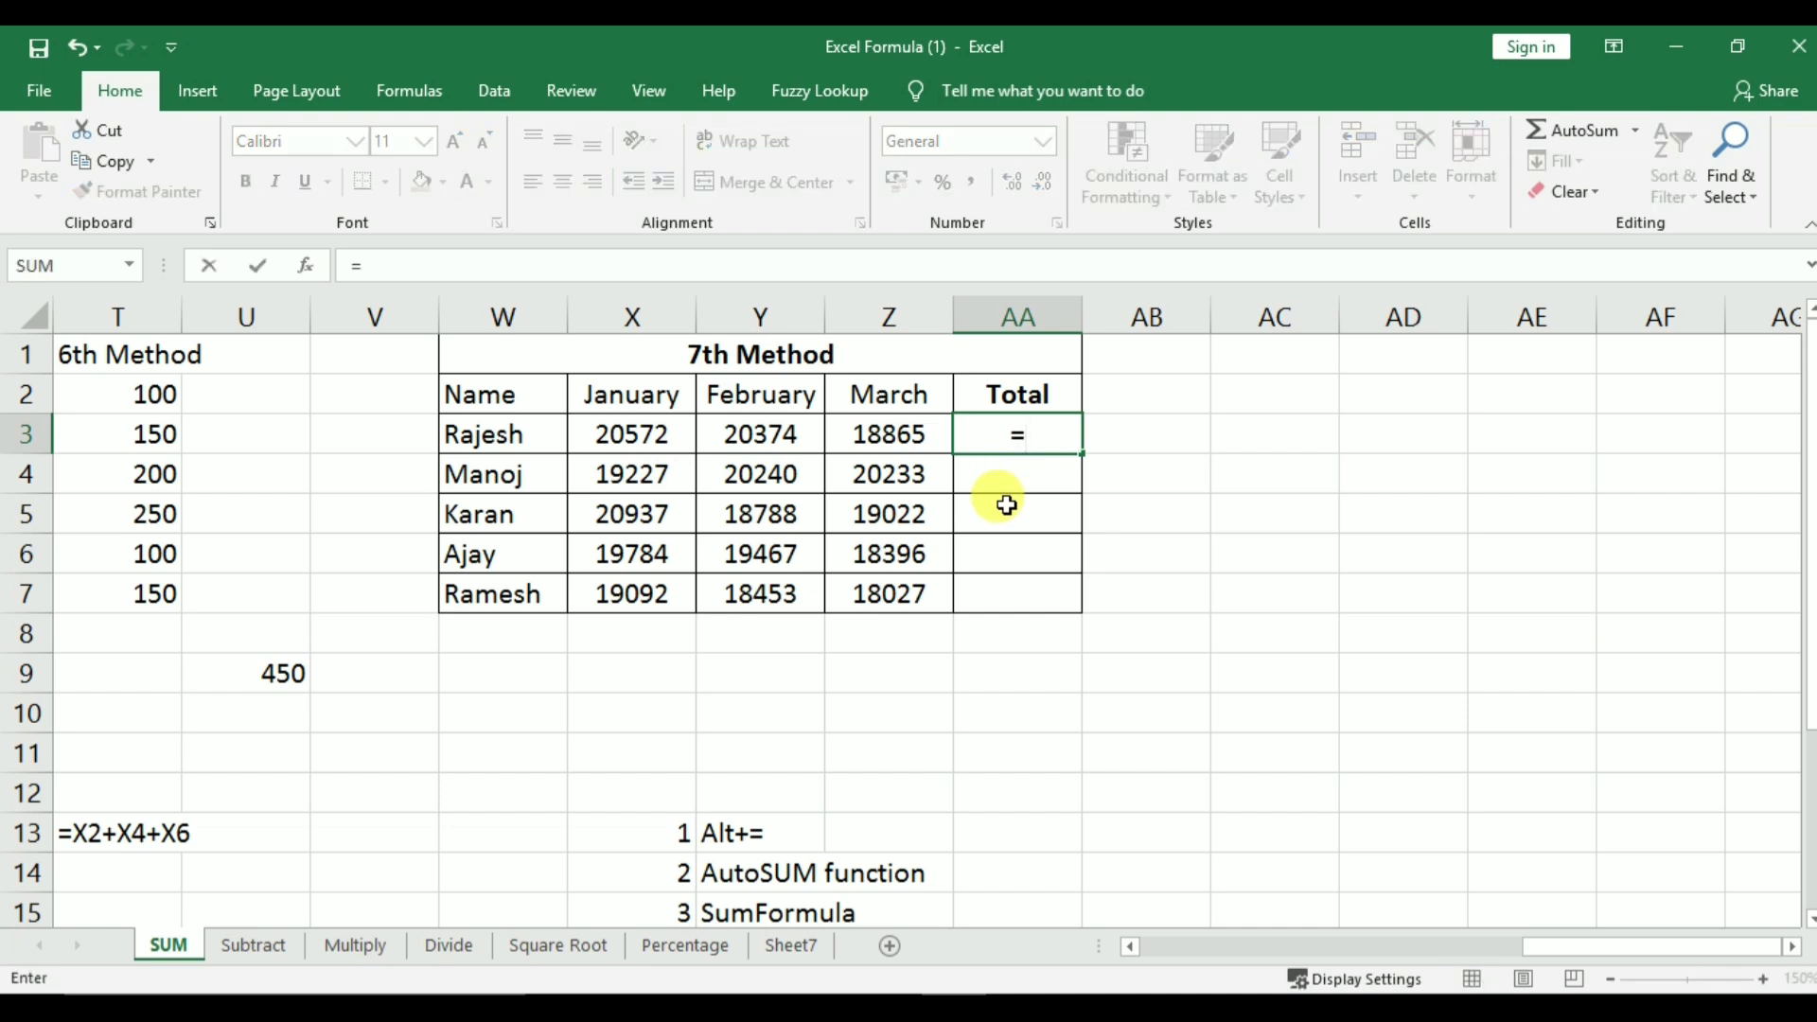
pyautogui.write('sum')
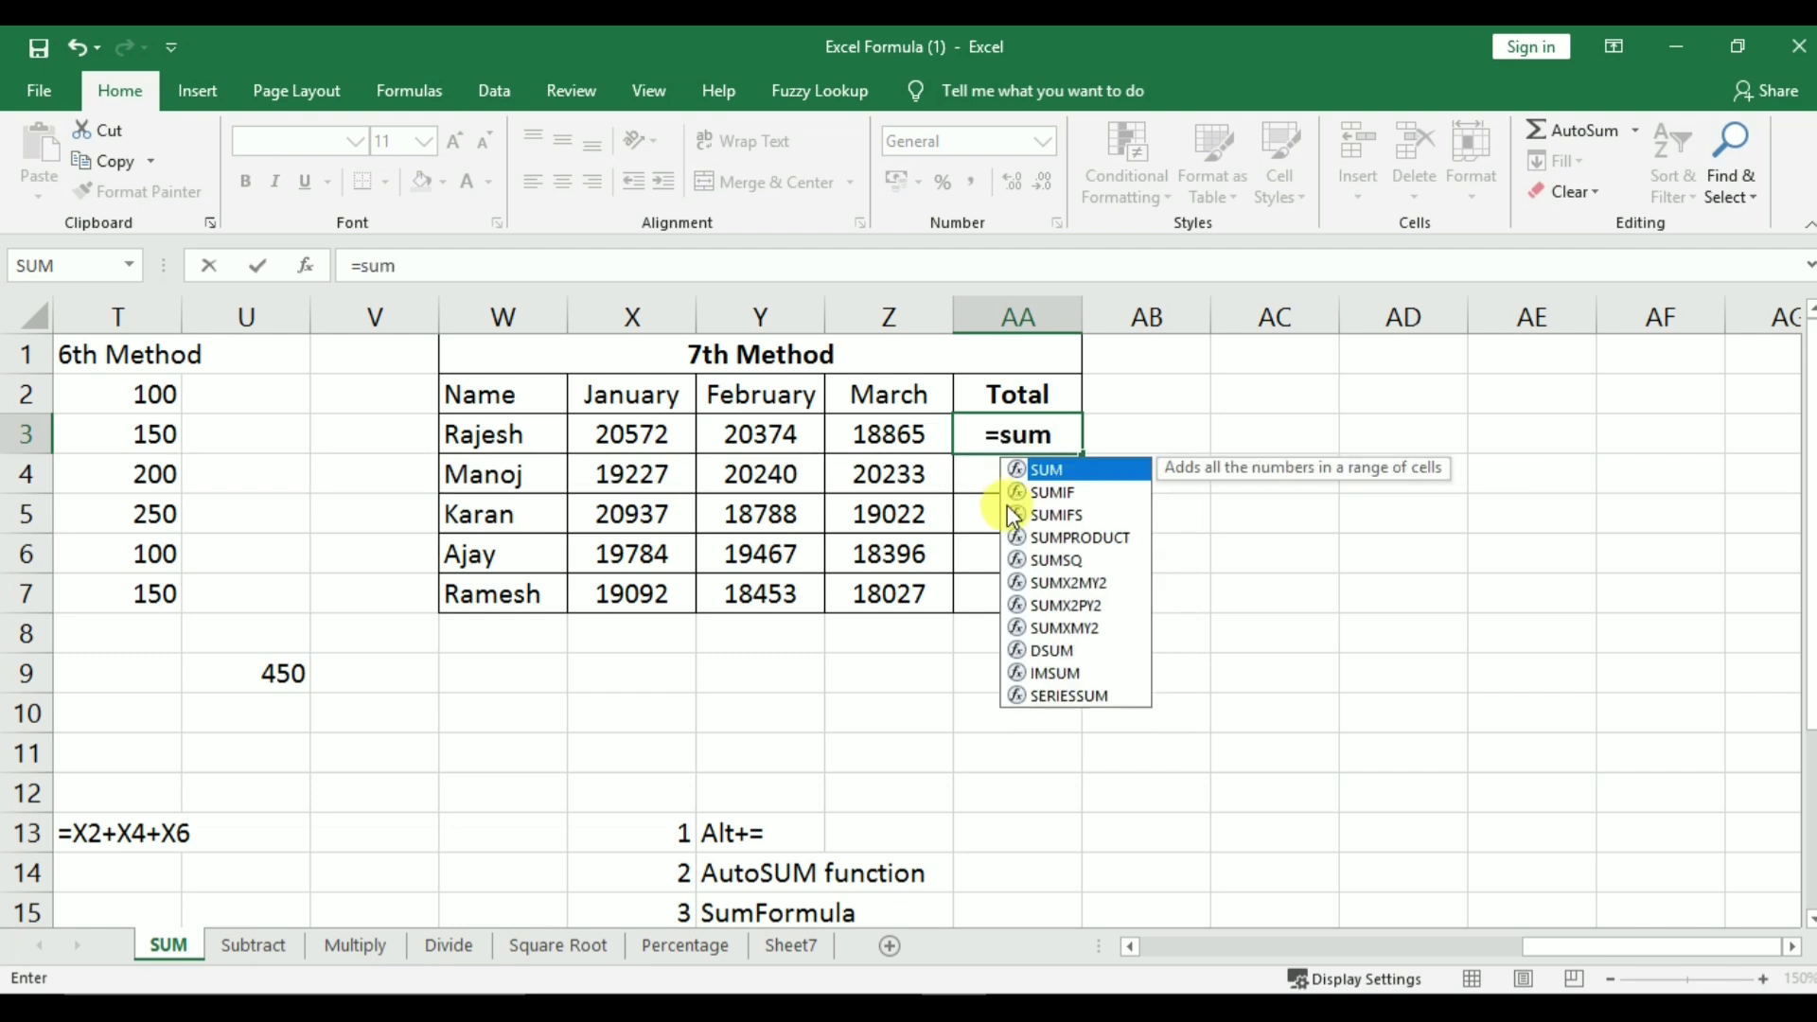
pyautogui.press('Tab')
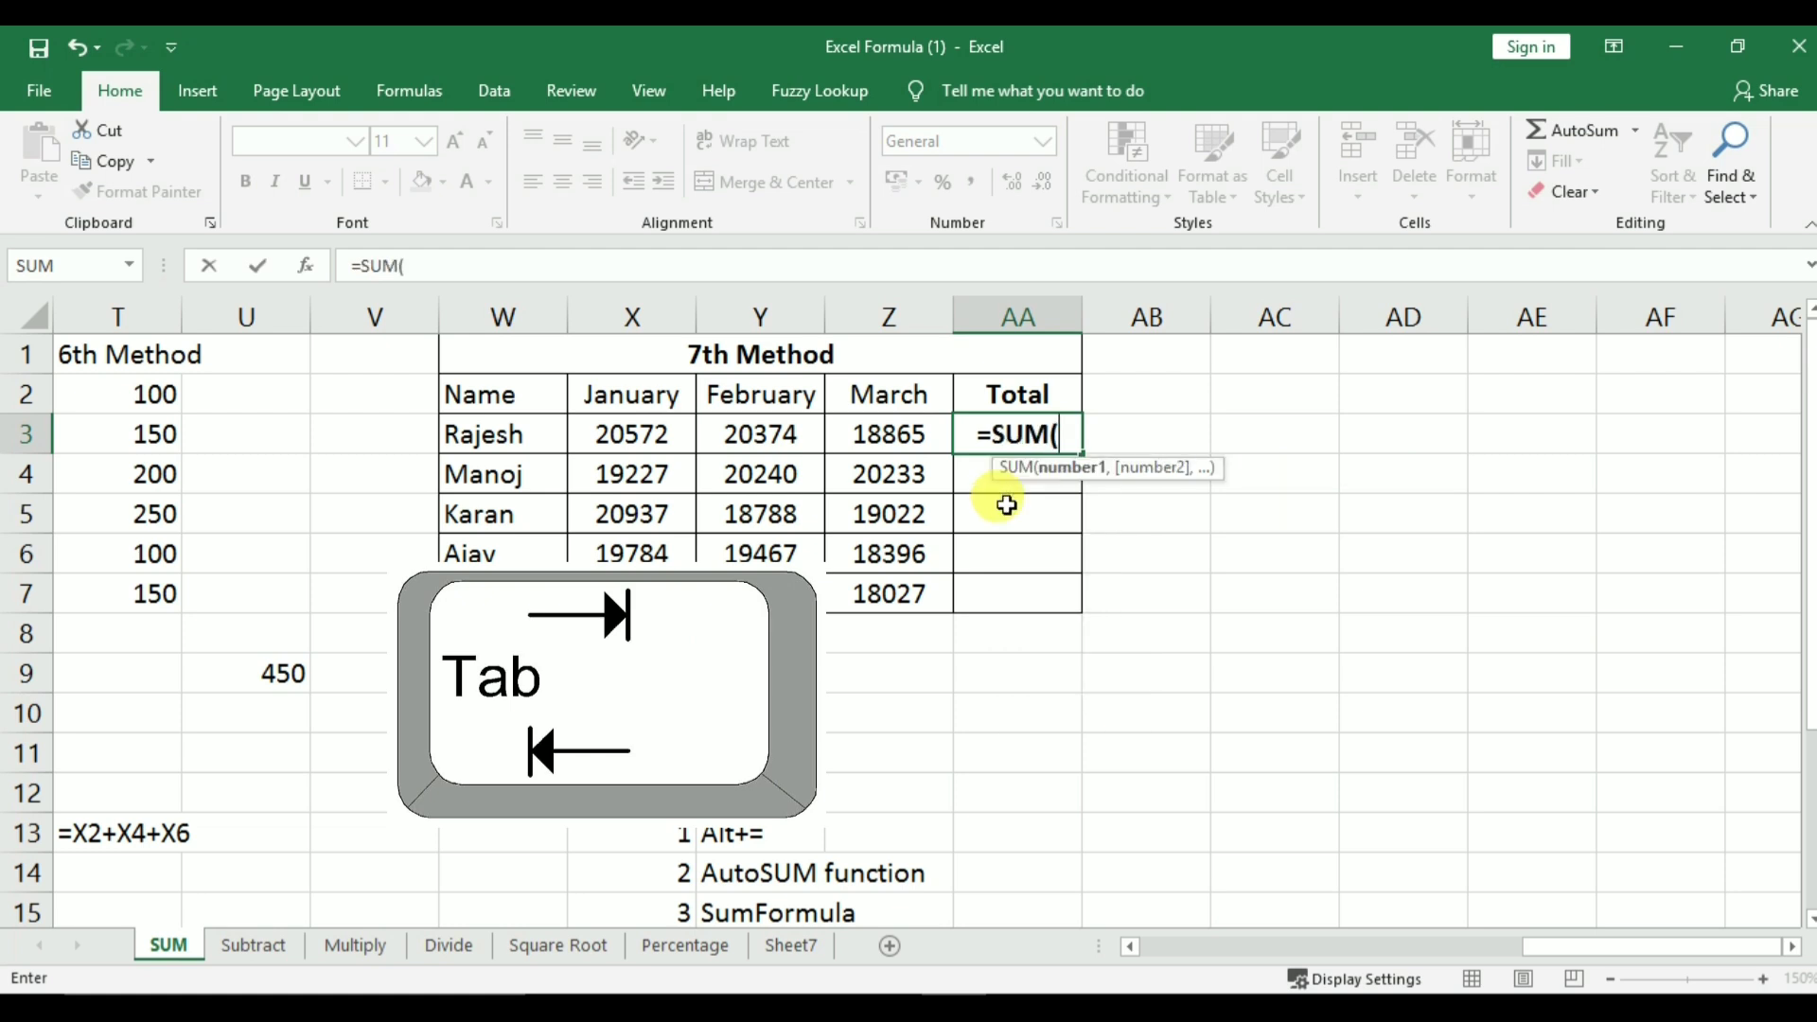
pyautogui.moveTo(609, 428); pyautogui.dragTo(879, 433)
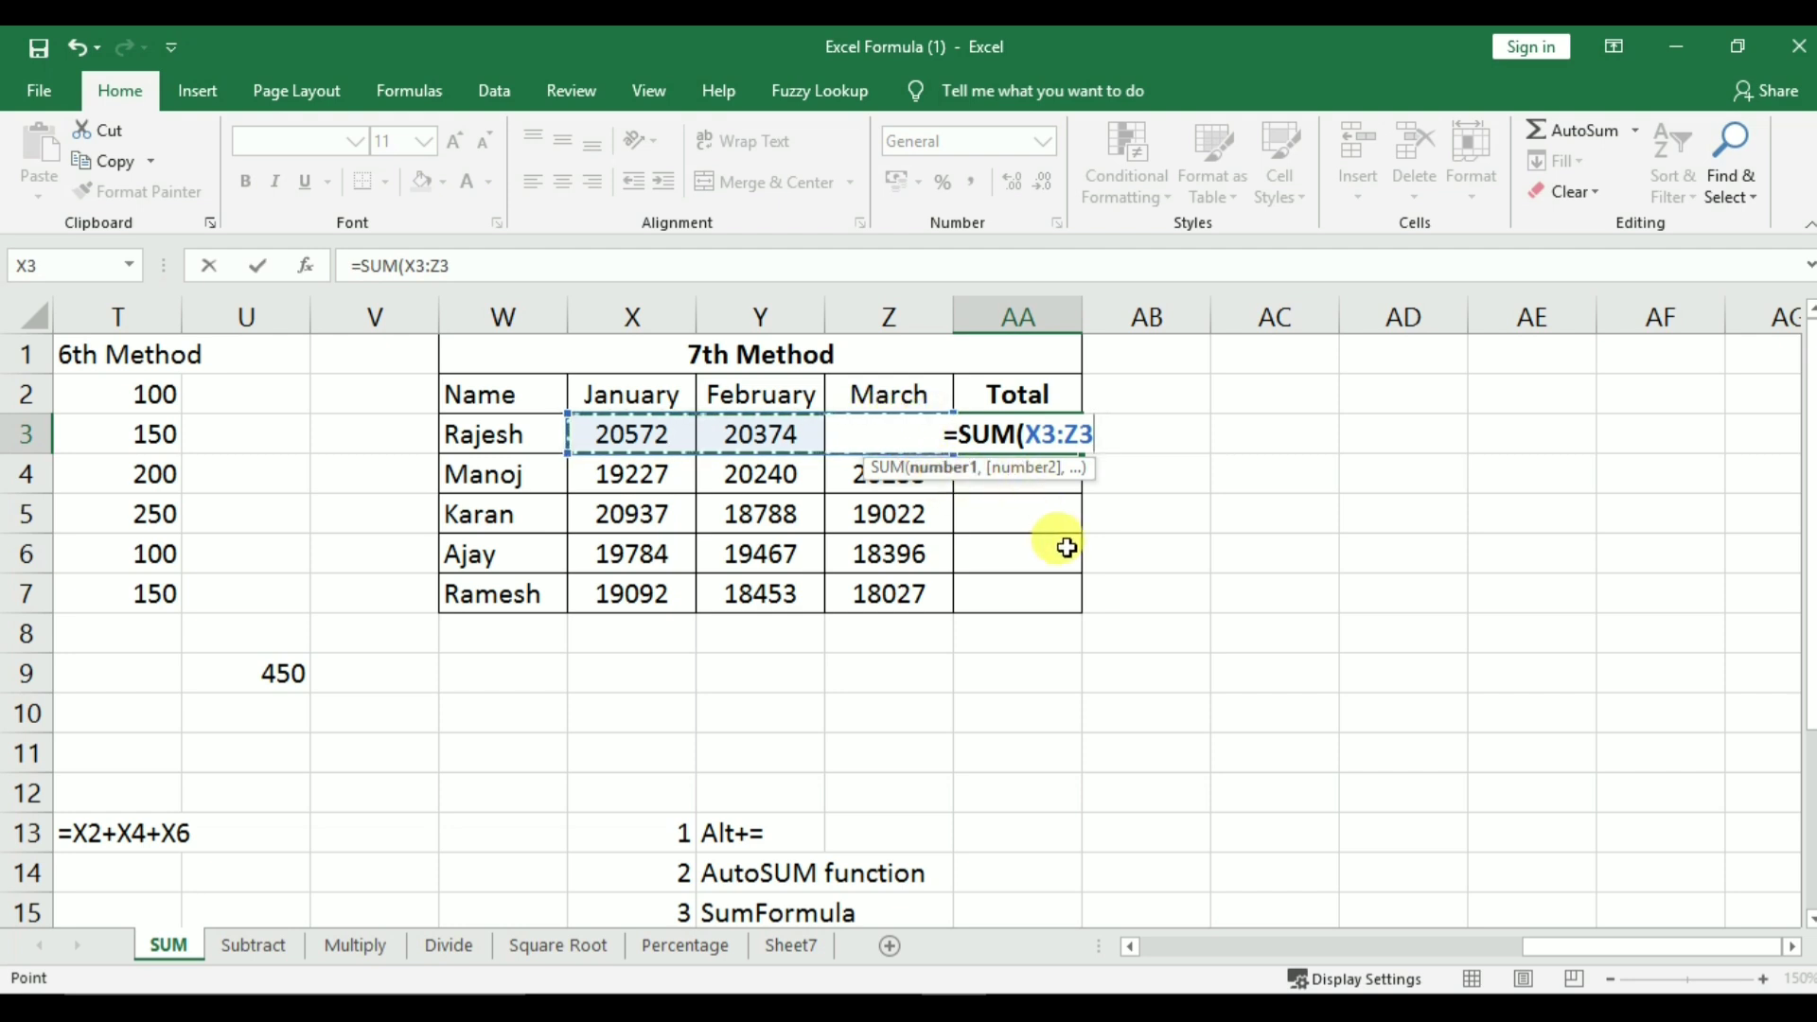
pyautogui.write(')')
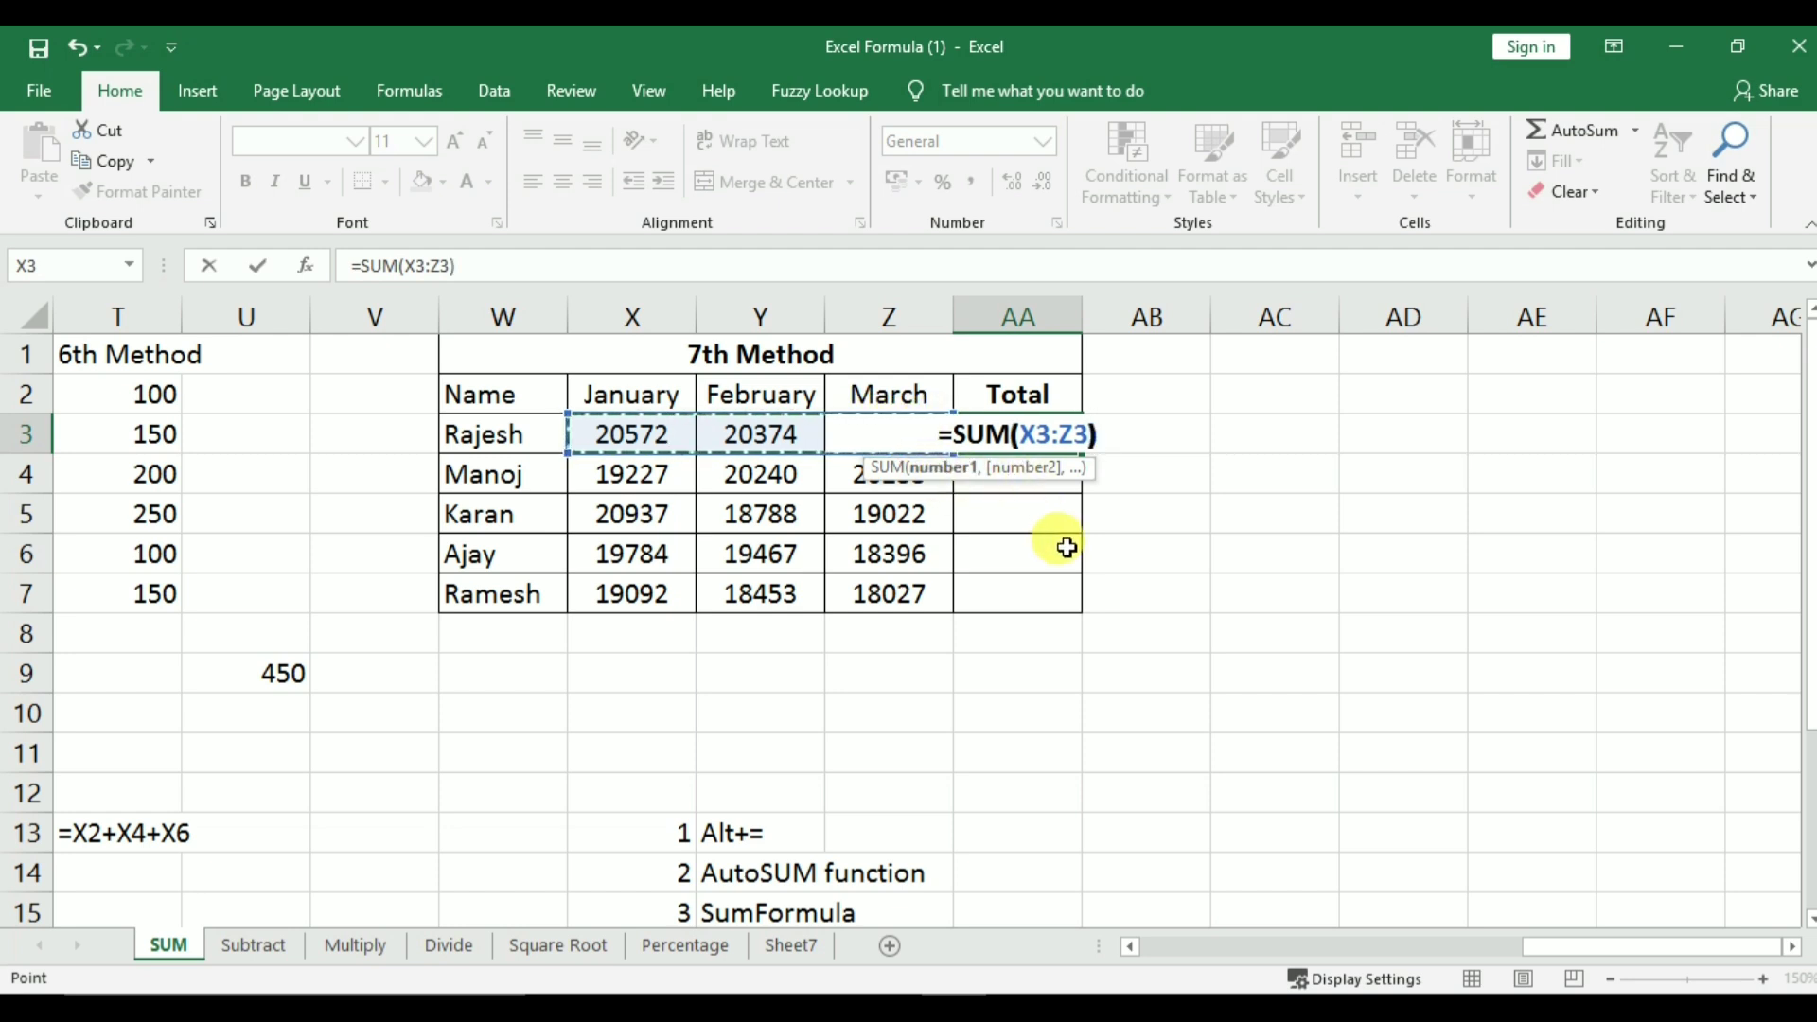
pyautogui.press('Return')
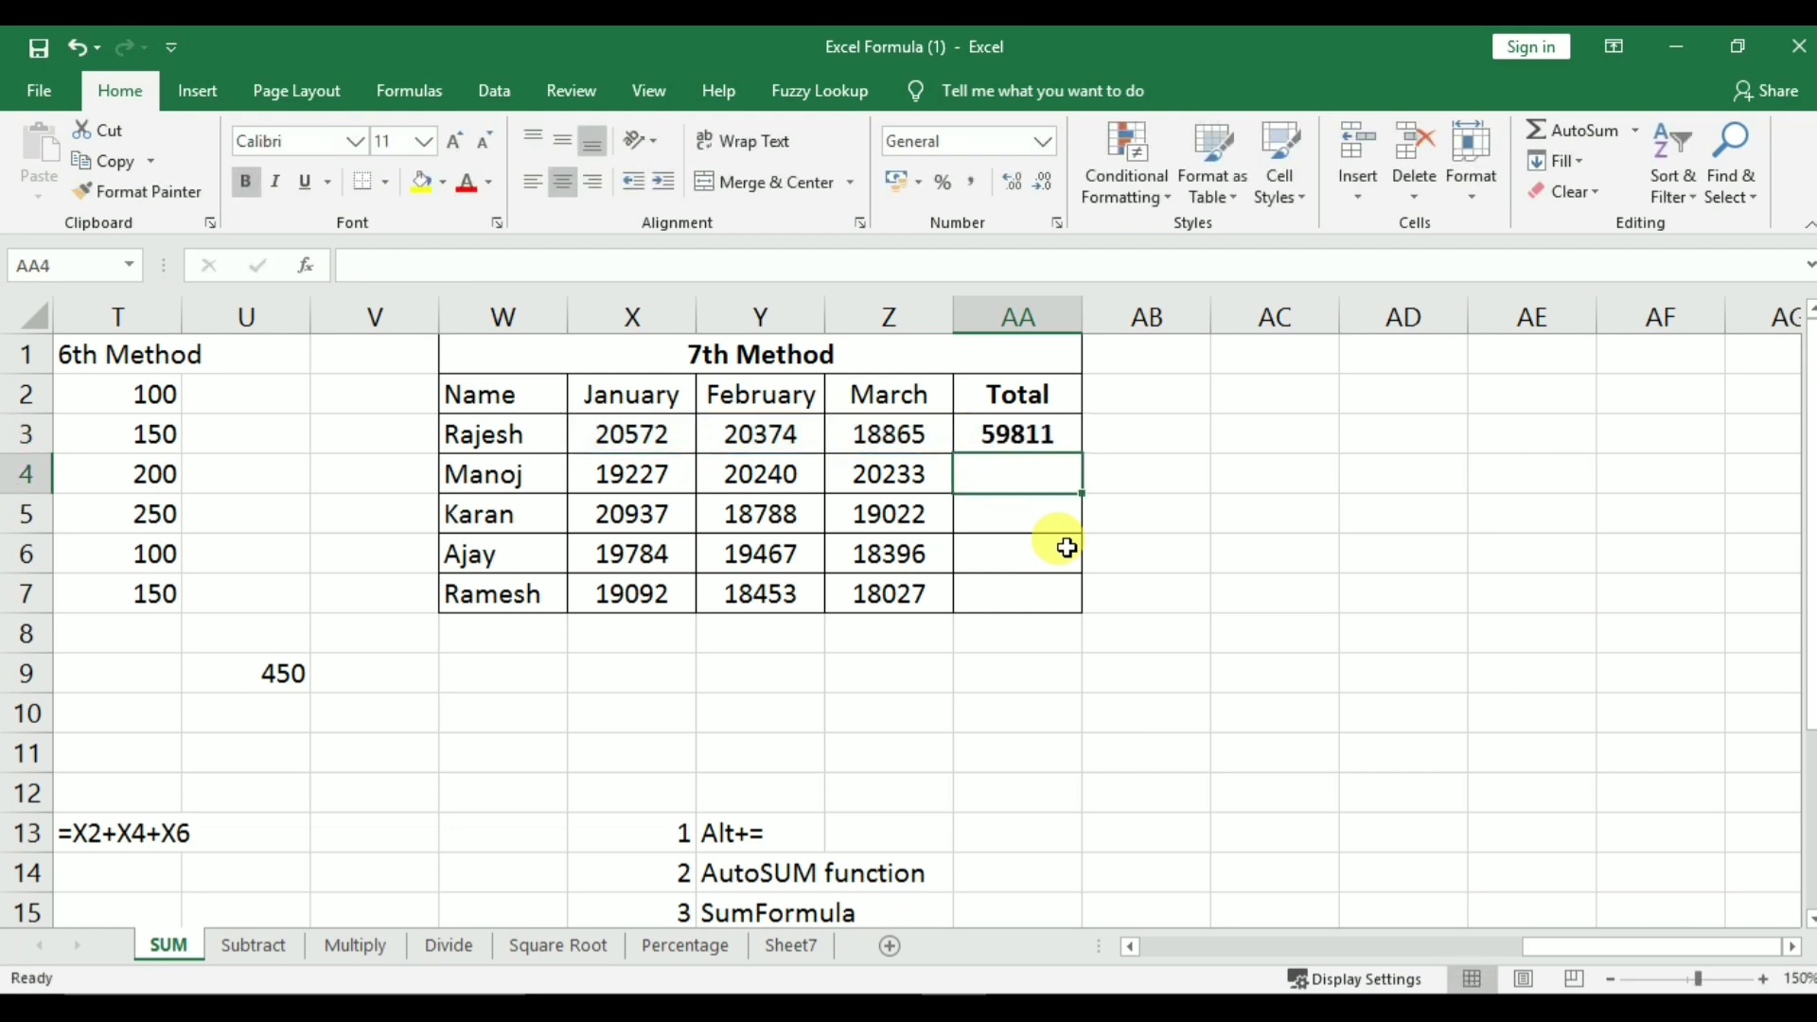
# Inspect the SUM formula in AA3 and fill it down the Total column to AA7
pyautogui.click(1027, 433)
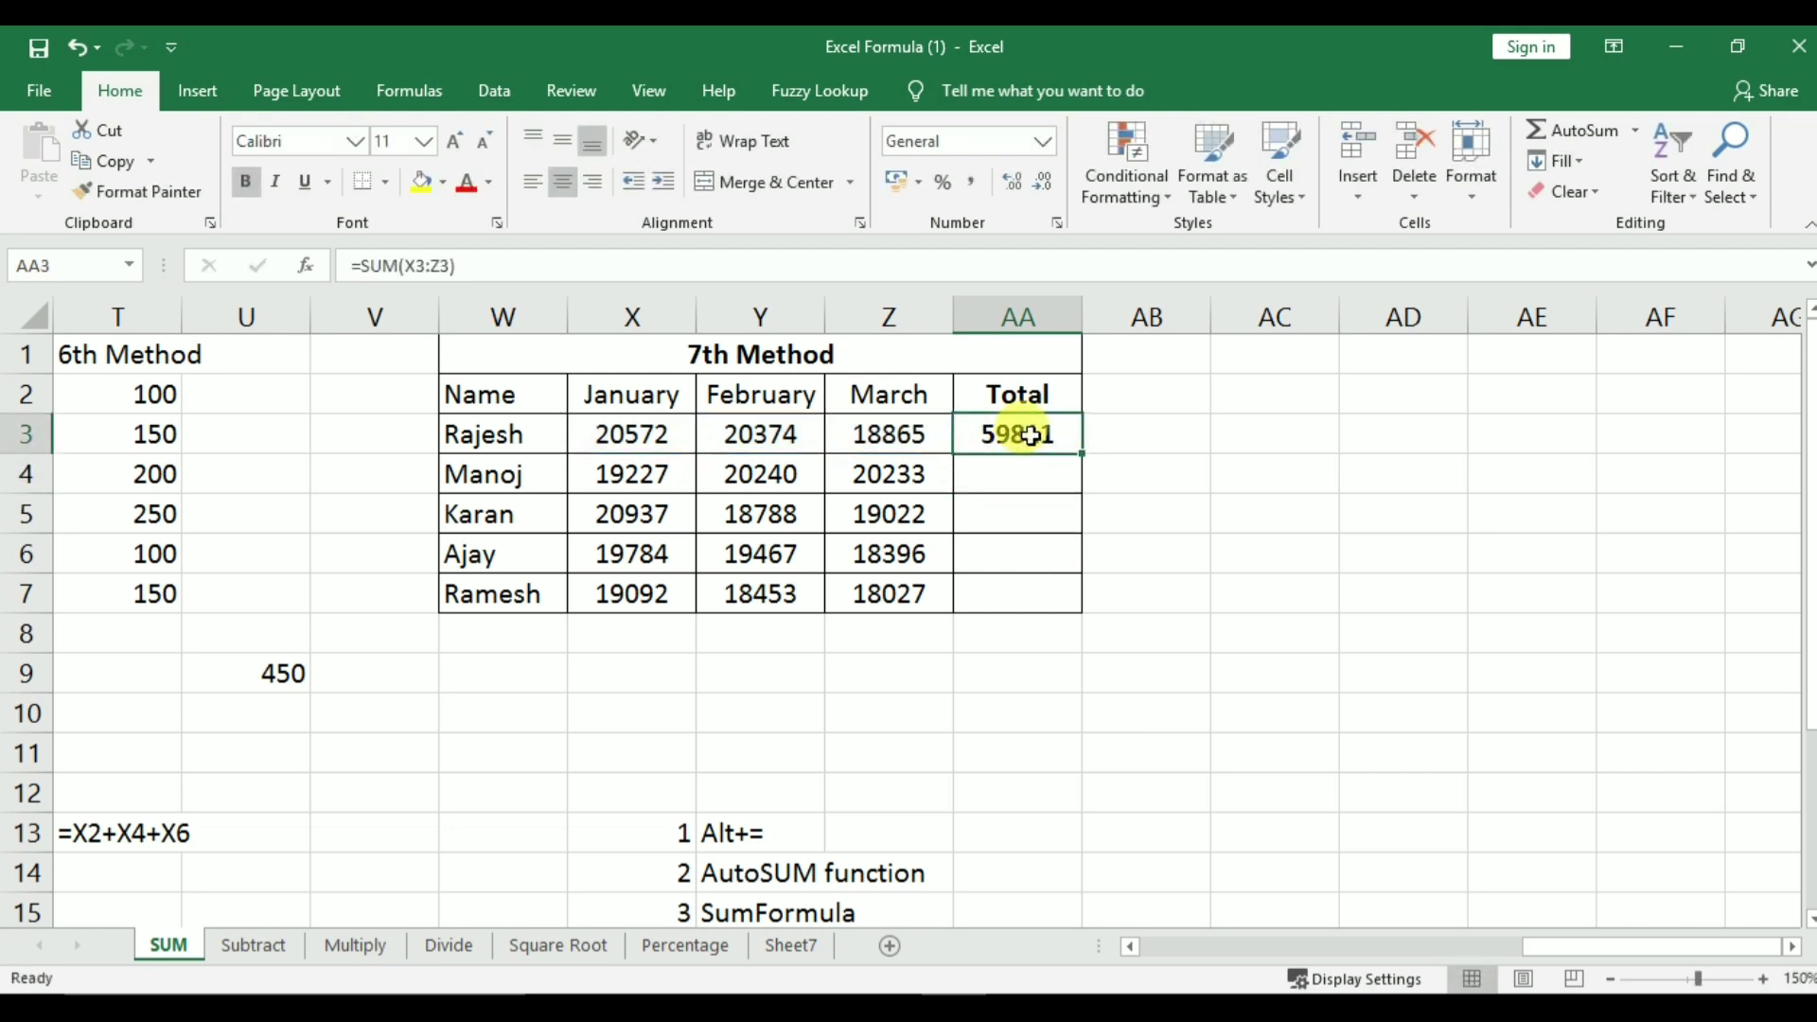
pyautogui.doubleClick(1031, 435)
pyautogui.press('Escape')
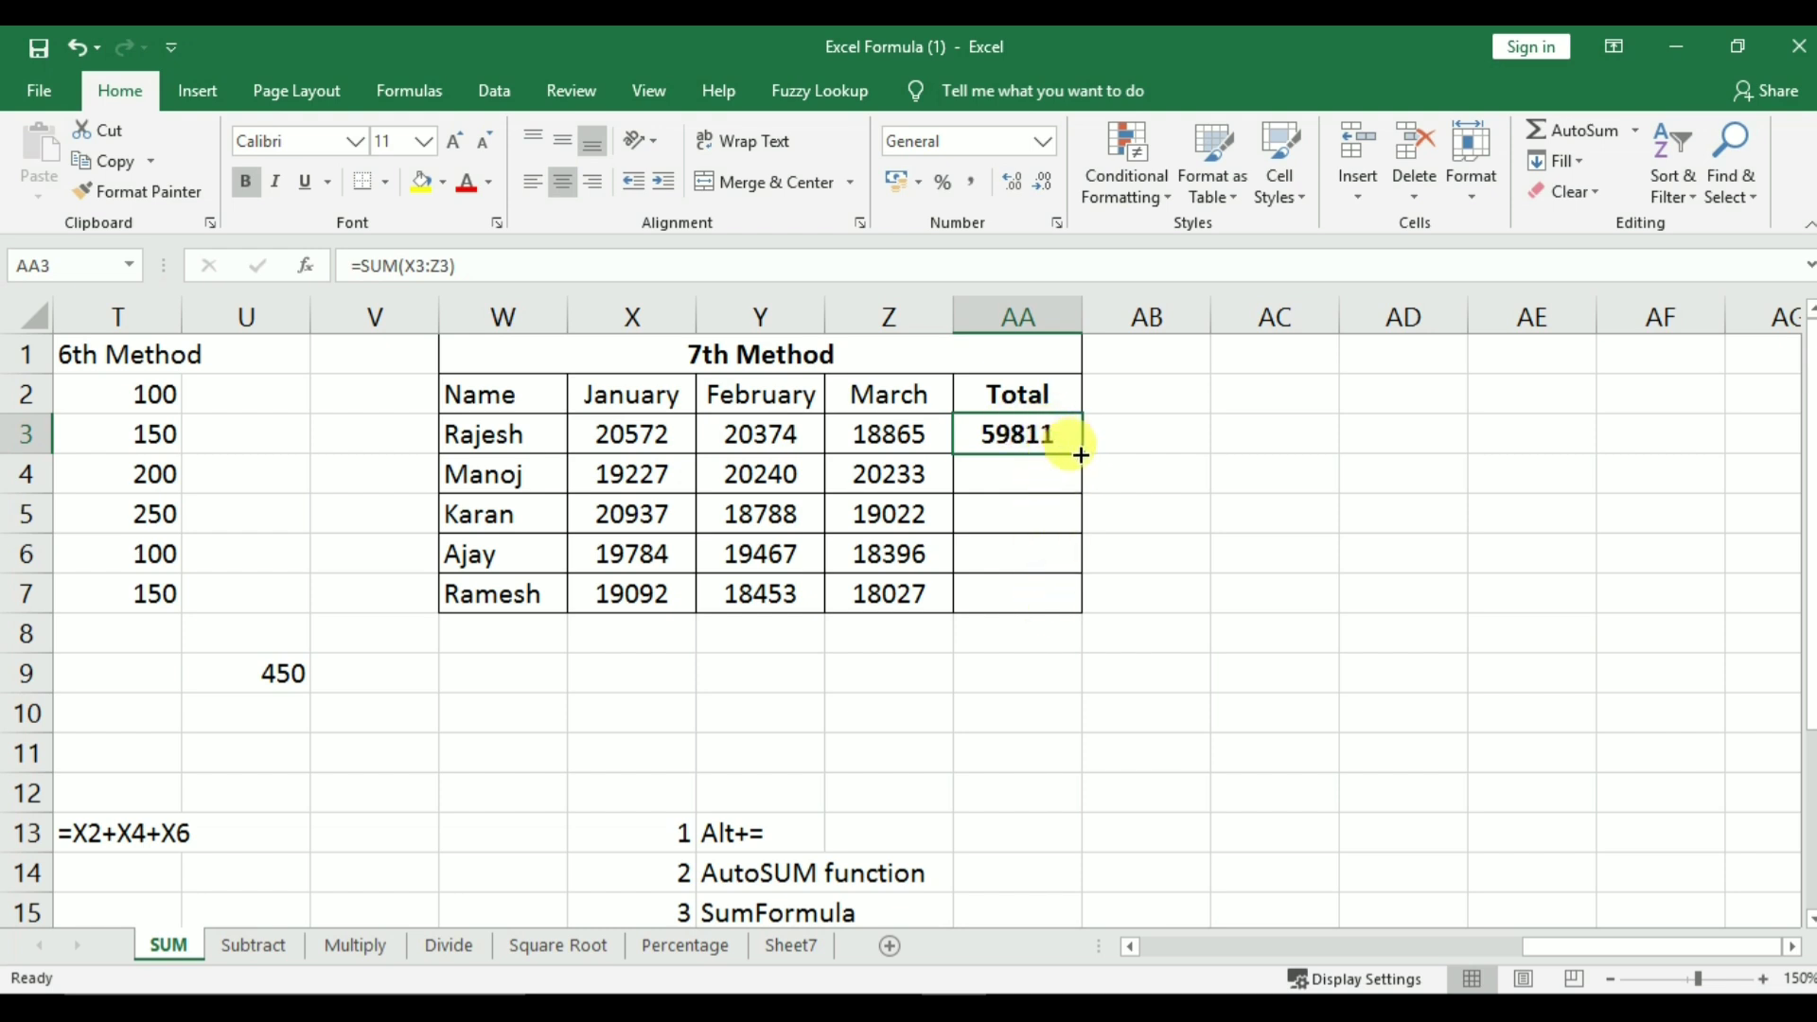
pyautogui.doubleClick(1079, 455)
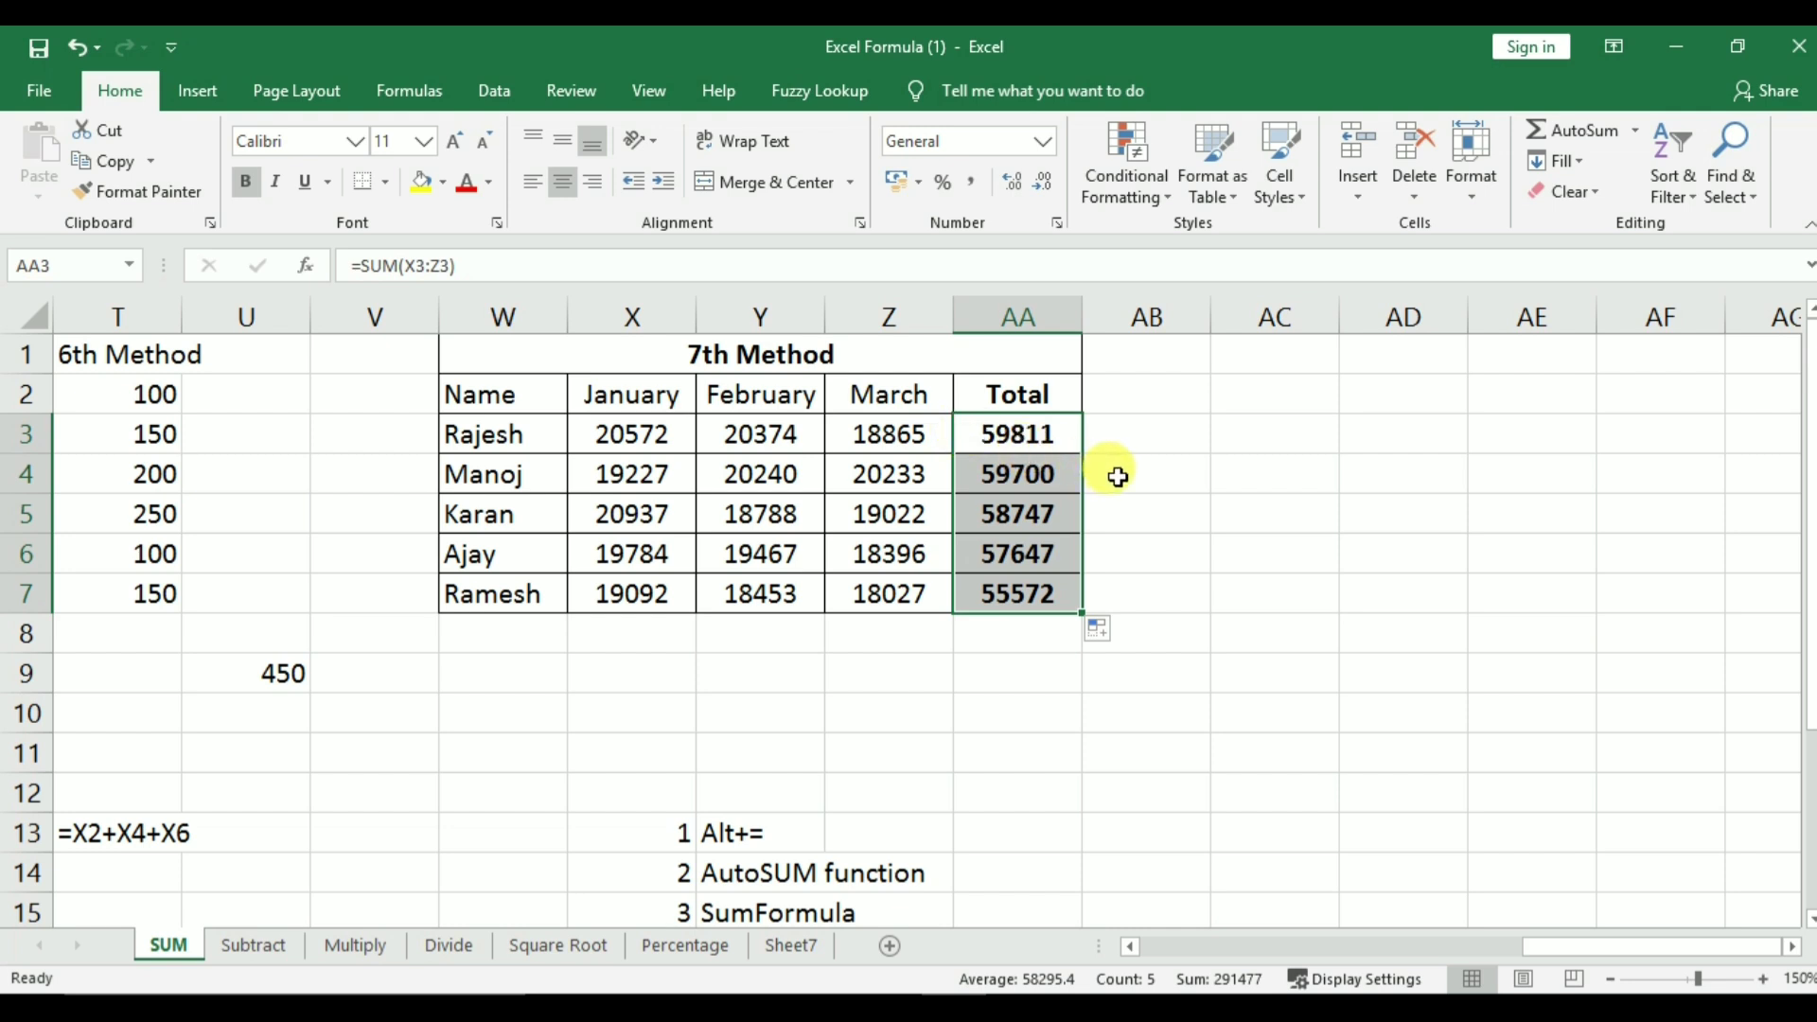
# Undo the filled totals and the SUM formula in AA3, and enter =Y3+Z3 there instead
pyautogui.hotkey('ctrl', 'z')
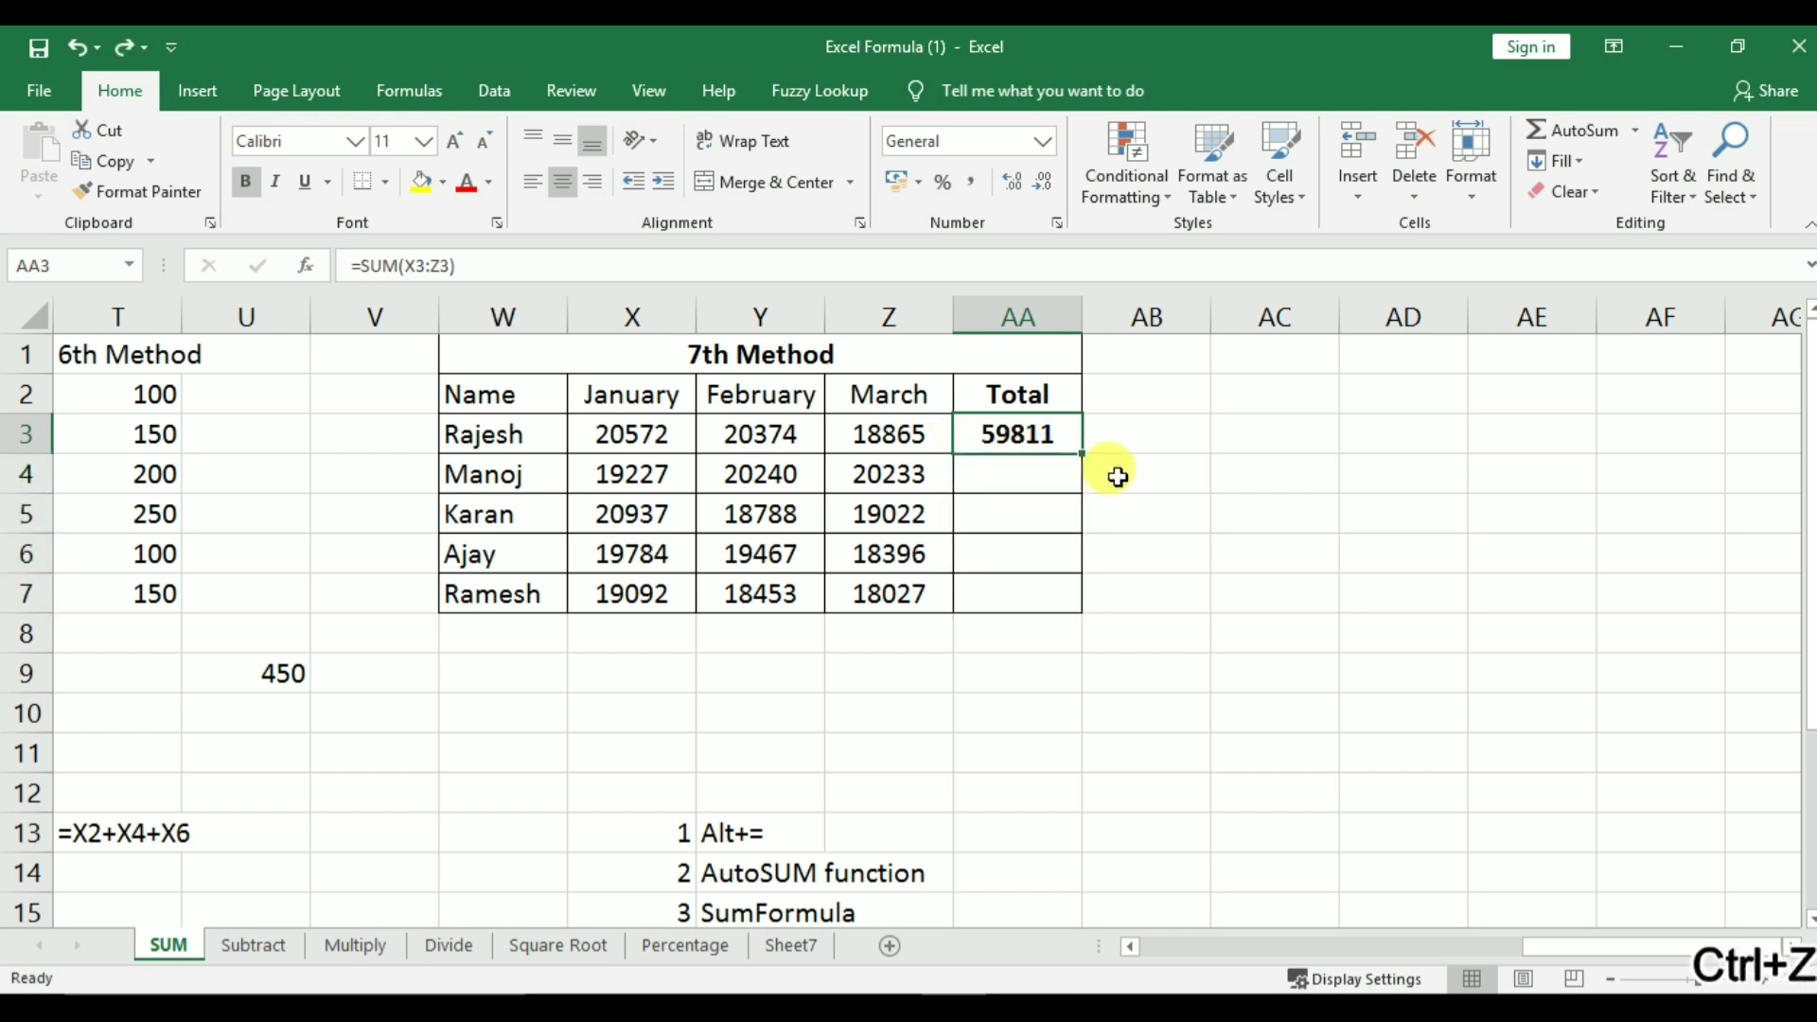
pyautogui.hotkey('ctrl', 'z')
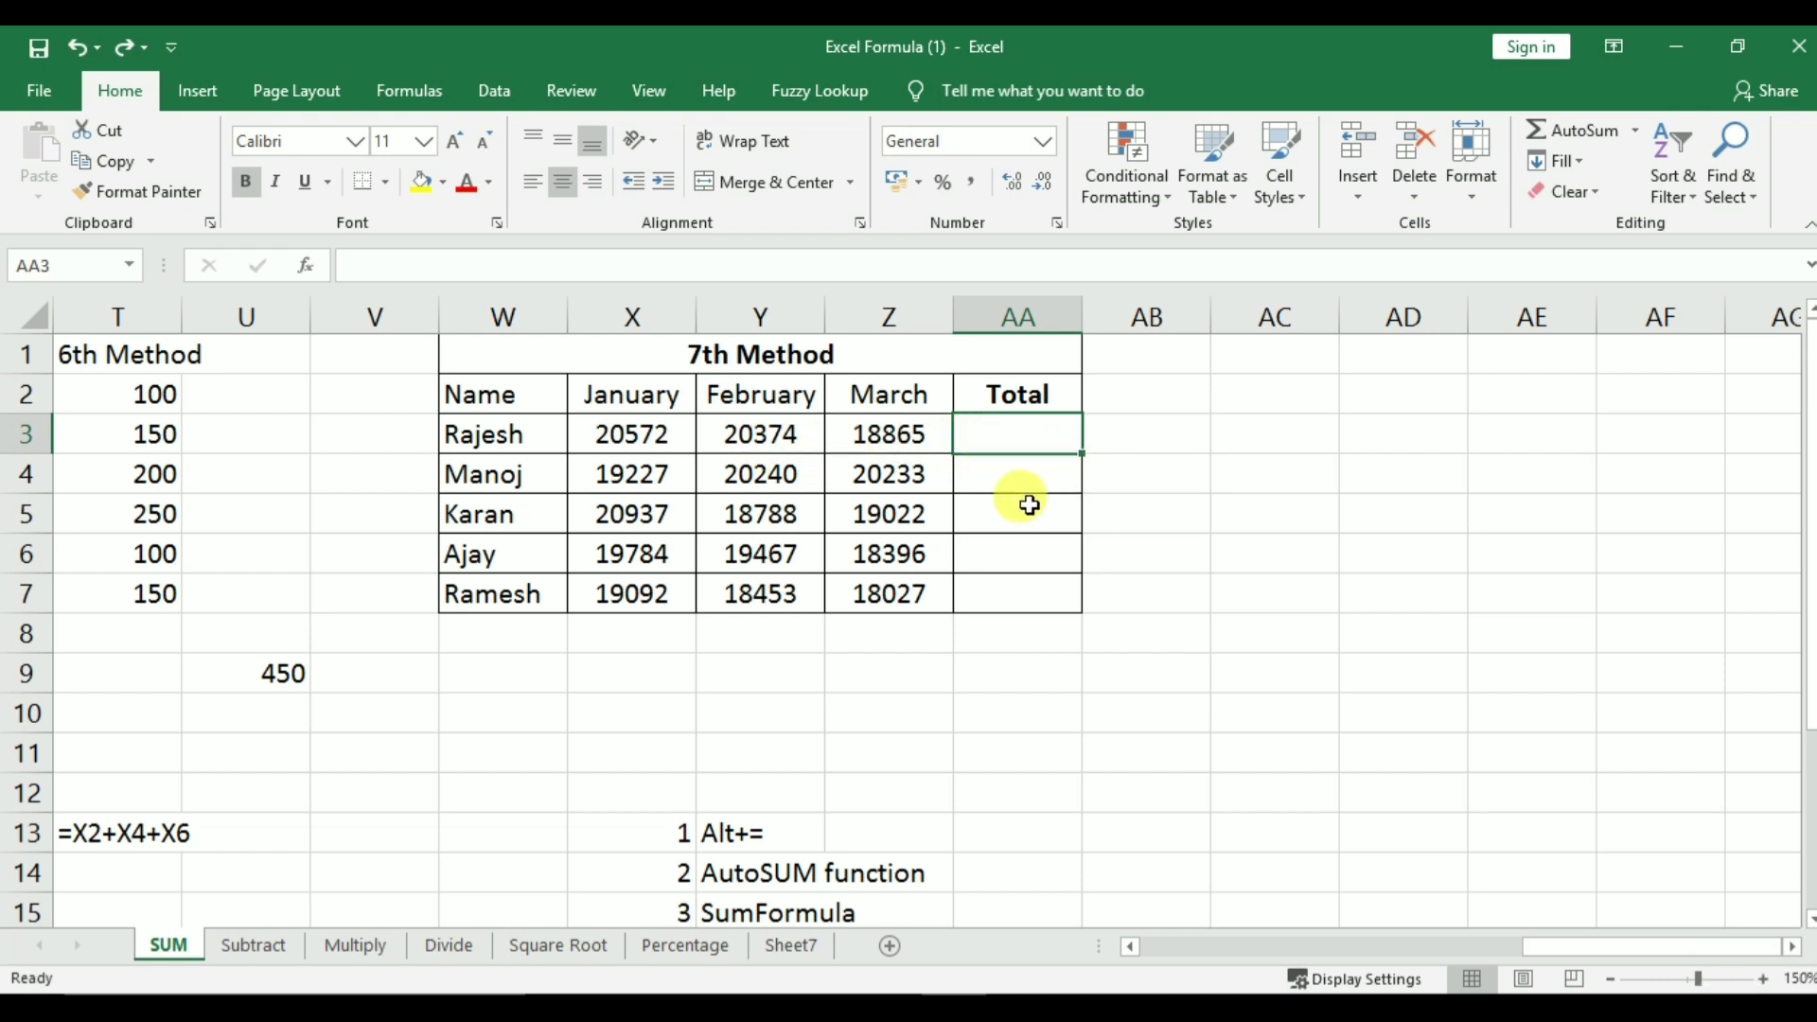
pyautogui.write('=')
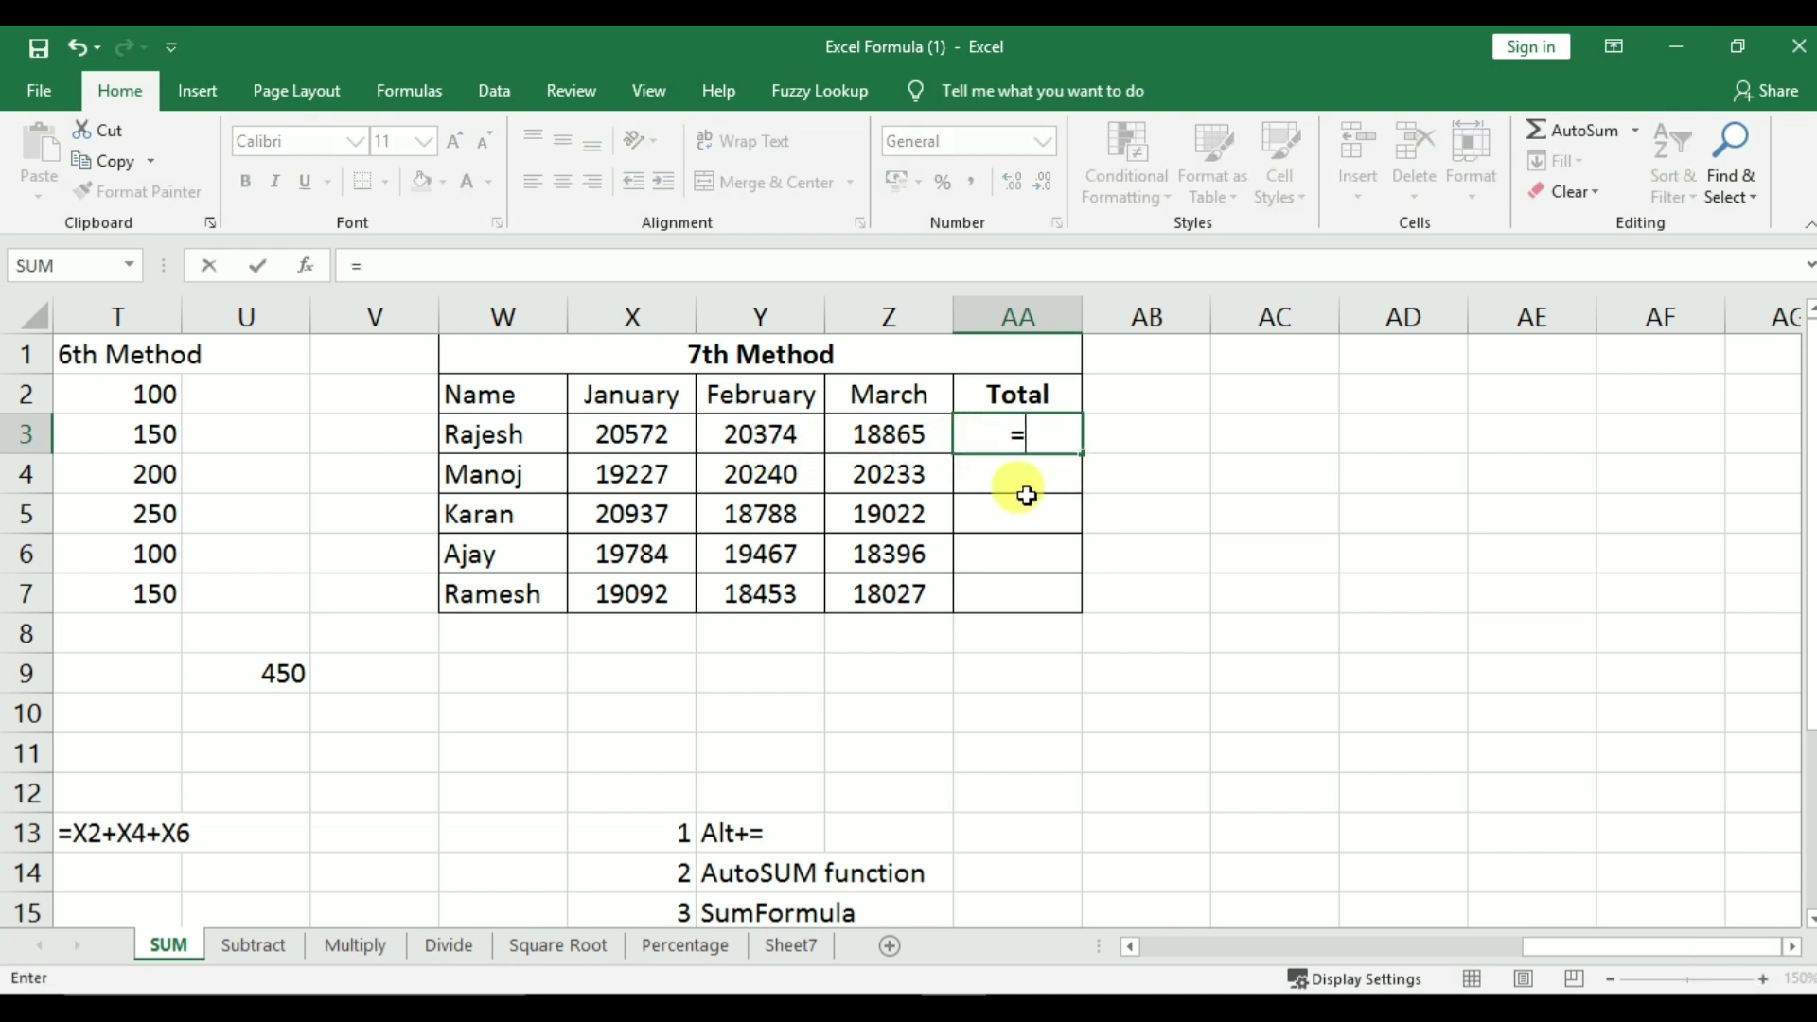
pyautogui.click(746, 438)
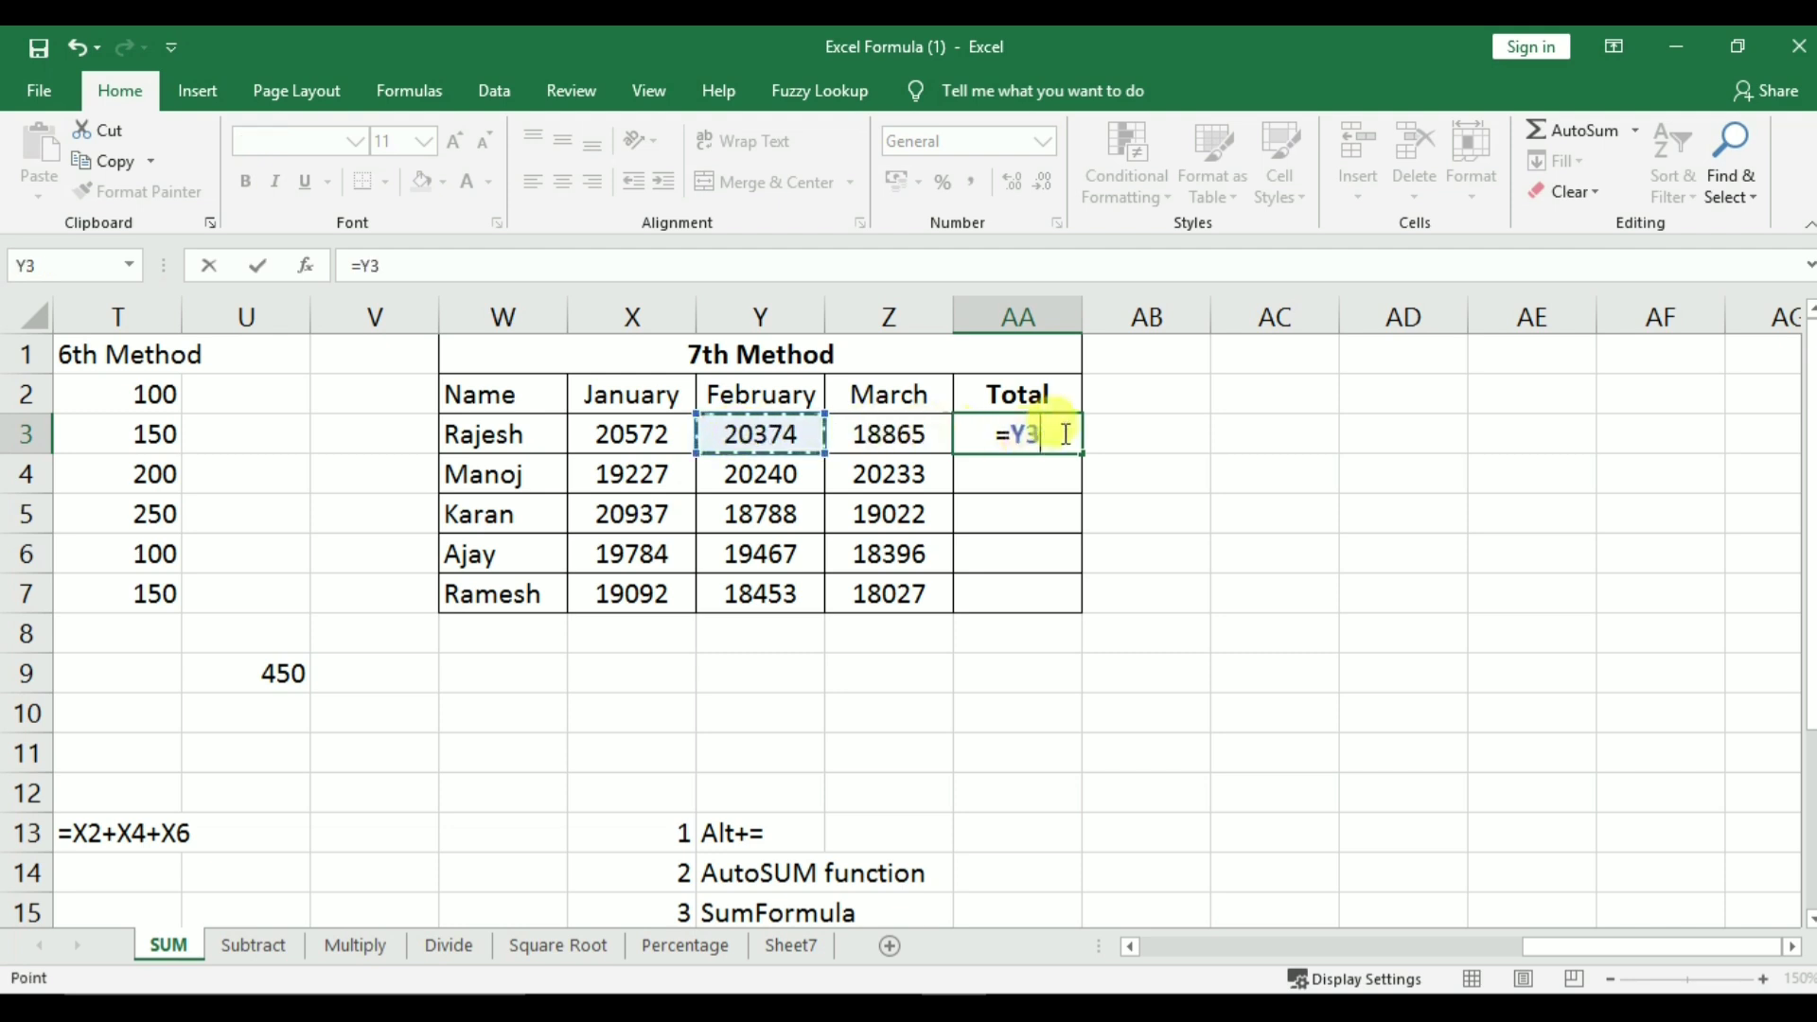
pyautogui.write('+')
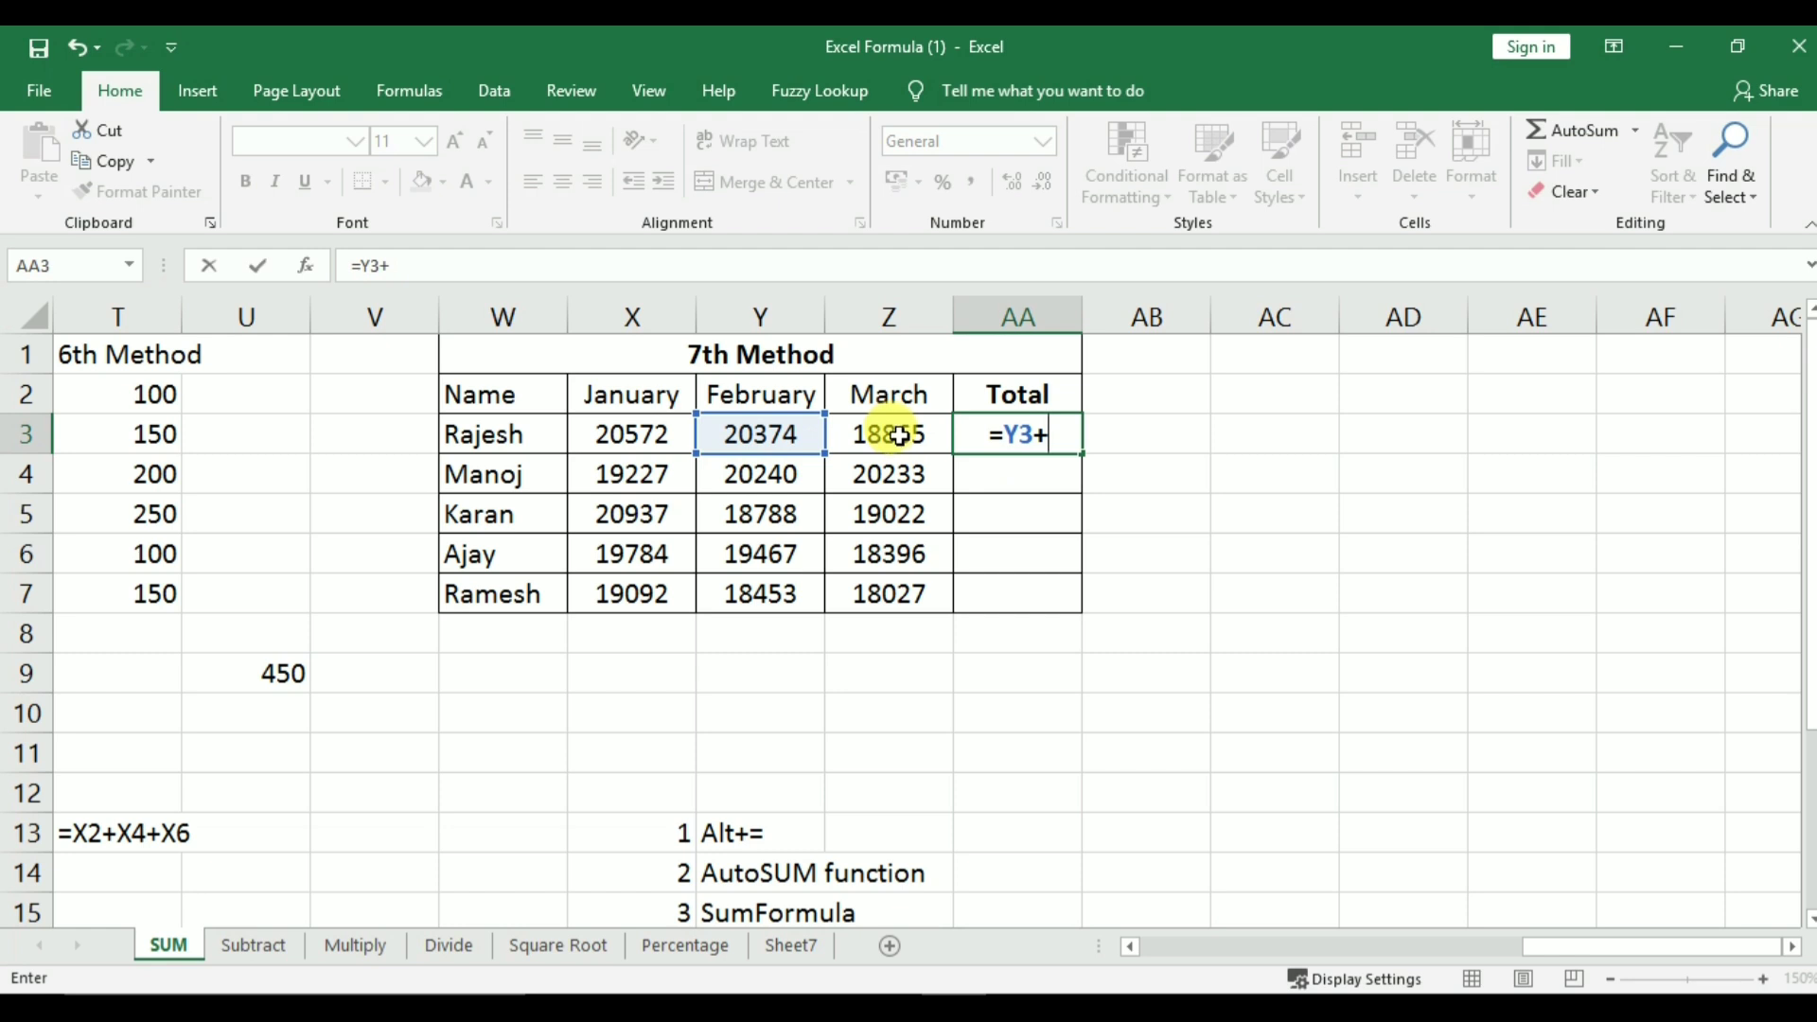
pyautogui.click(898, 436)
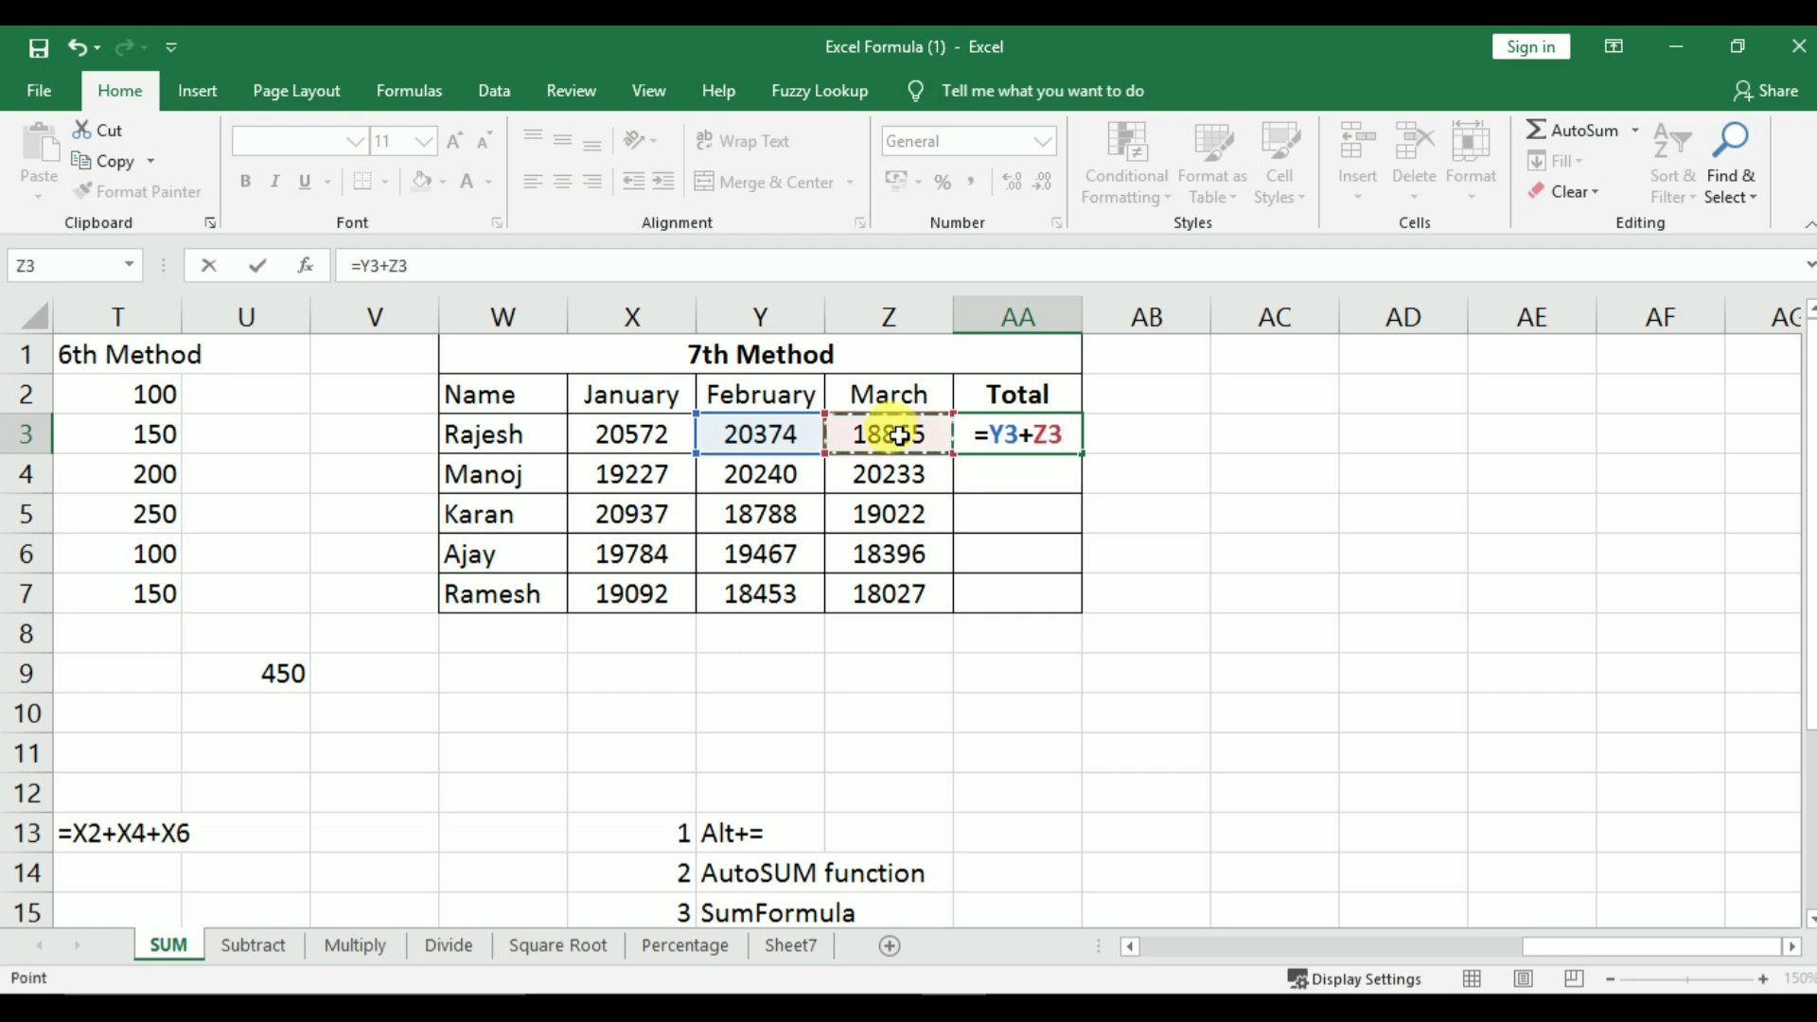
pyautogui.press('Return')
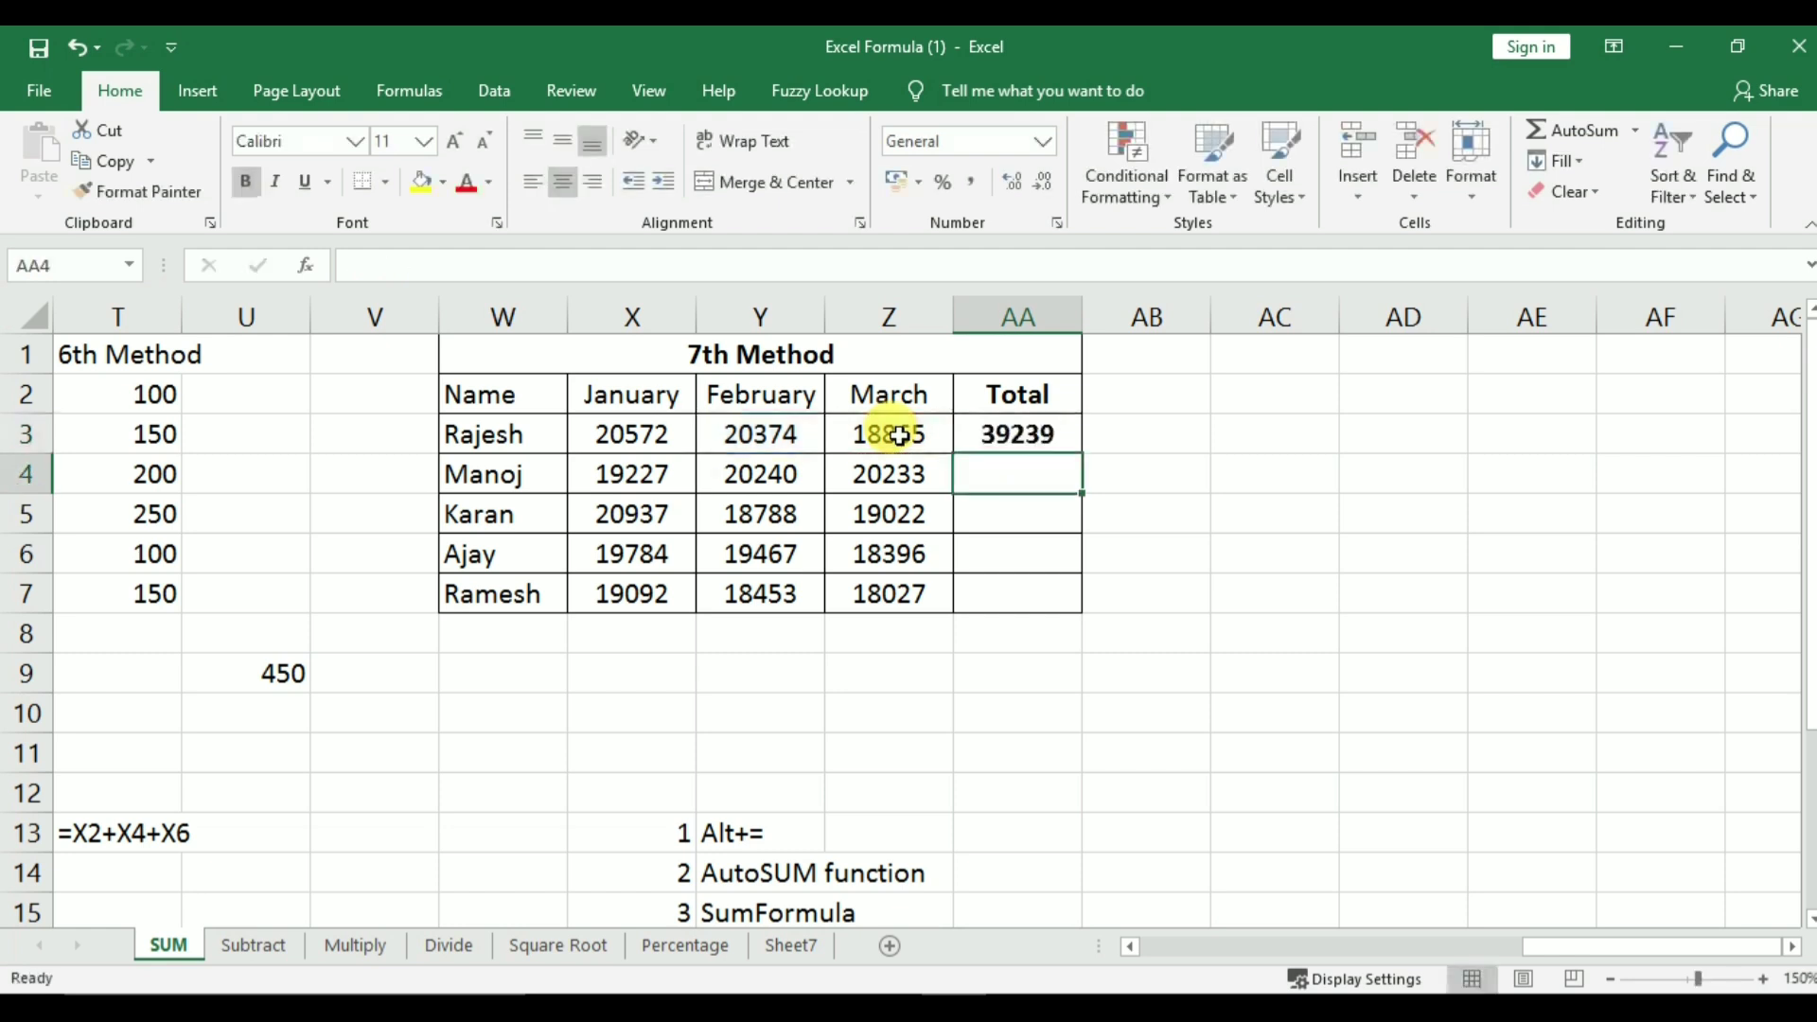
# Inspect which cells the addition formula in AA3 references, leaving it as it is
pyautogui.click(1012, 434)
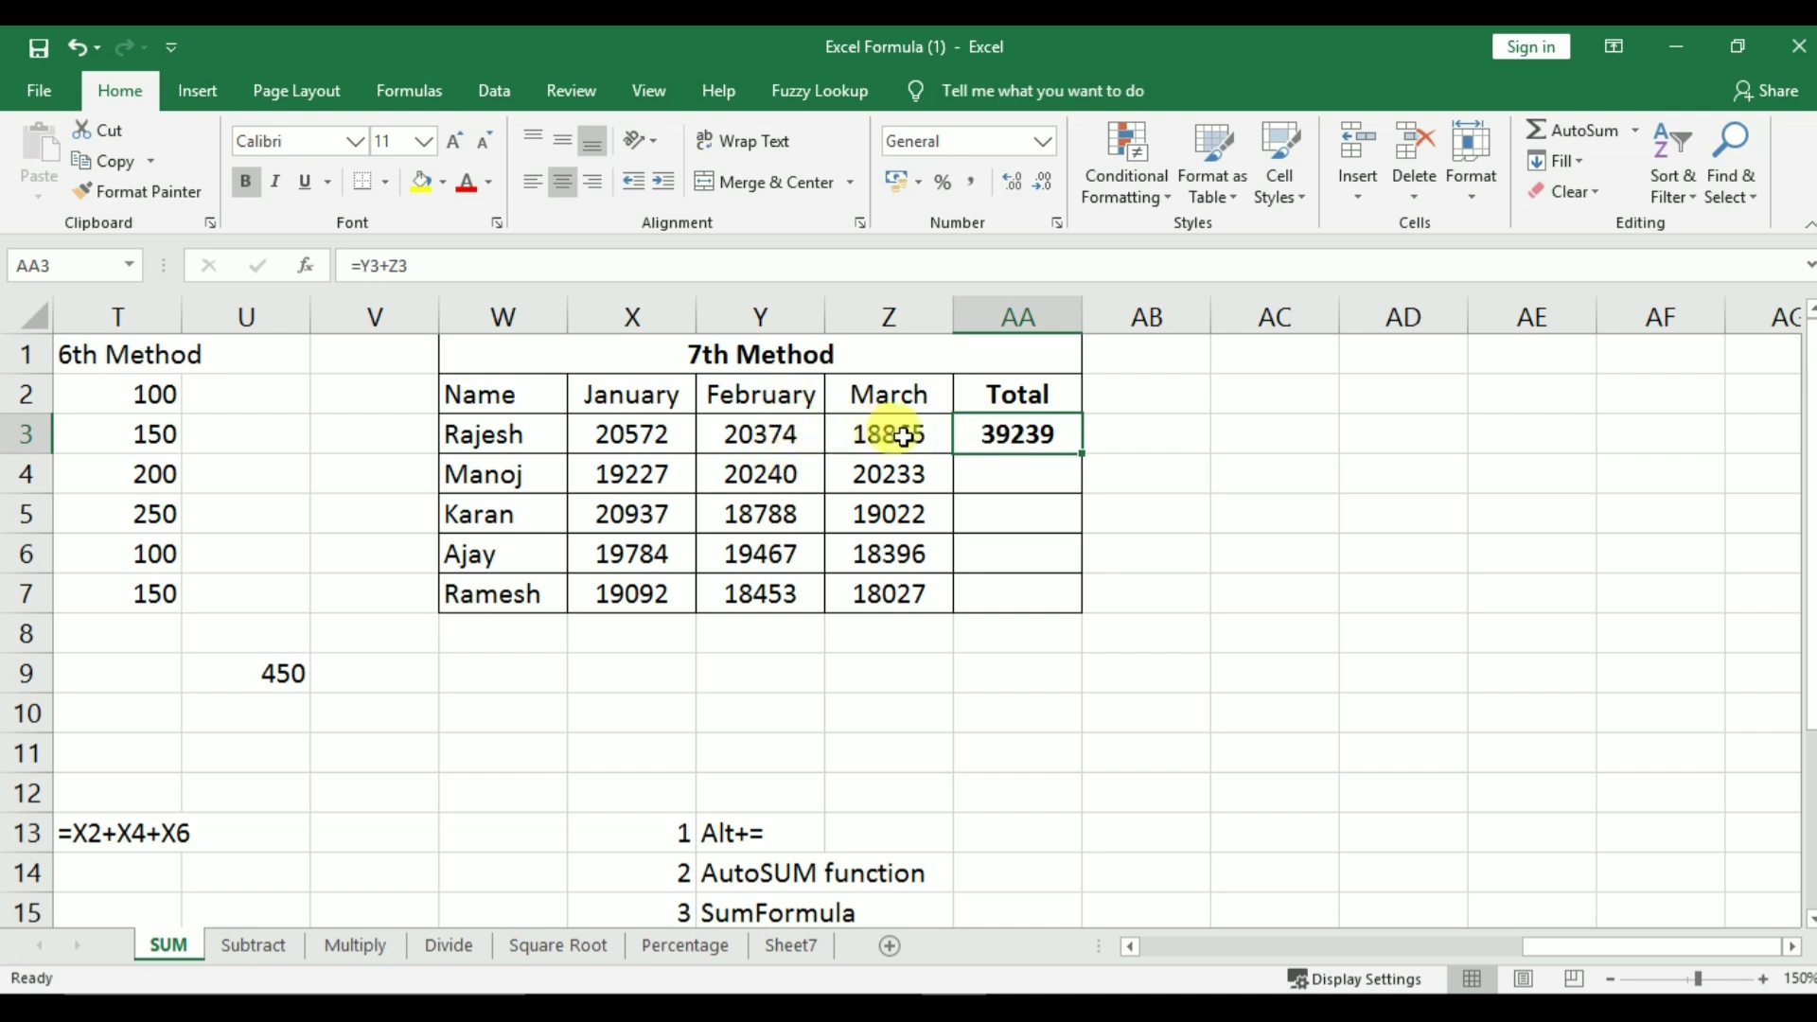
pyautogui.doubleClick(1013, 446)
pyautogui.press('Escape')
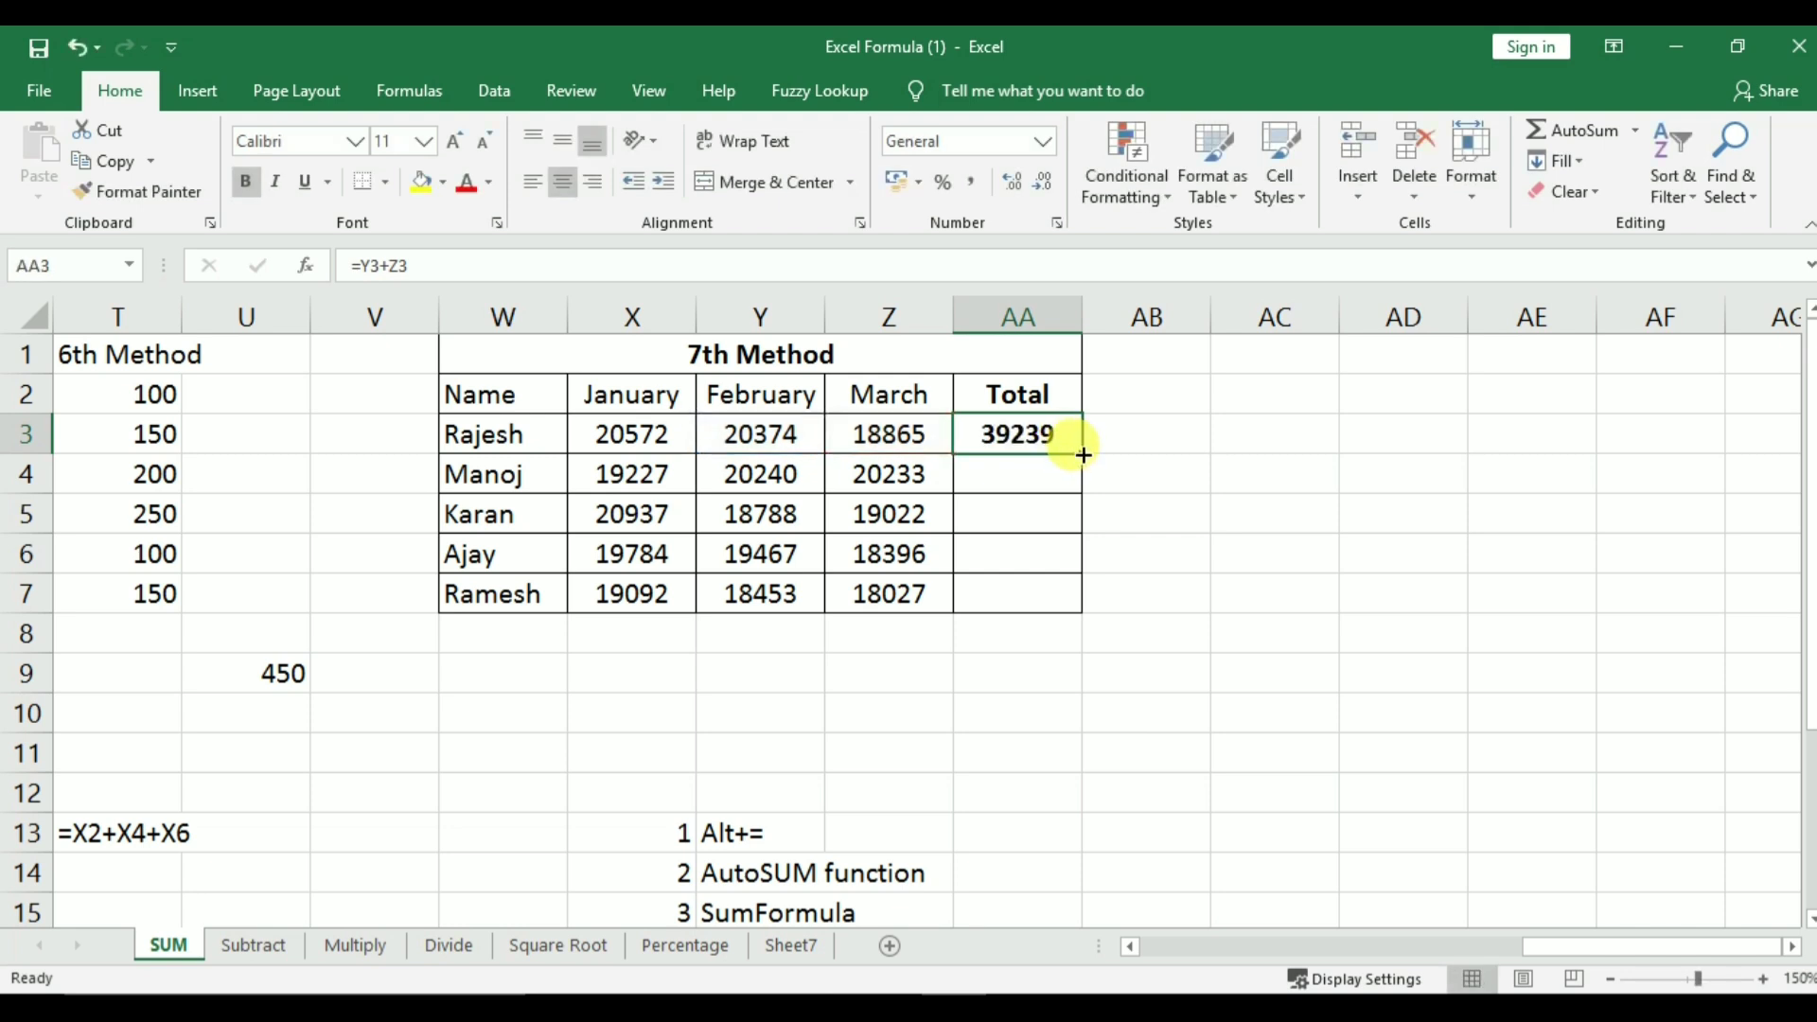
# Fill the addition formula in AA3 down the Total column to AA7 and check which cells AA7 references
pyautogui.moveTo(1084, 455); pyautogui.dragTo(1092, 608)
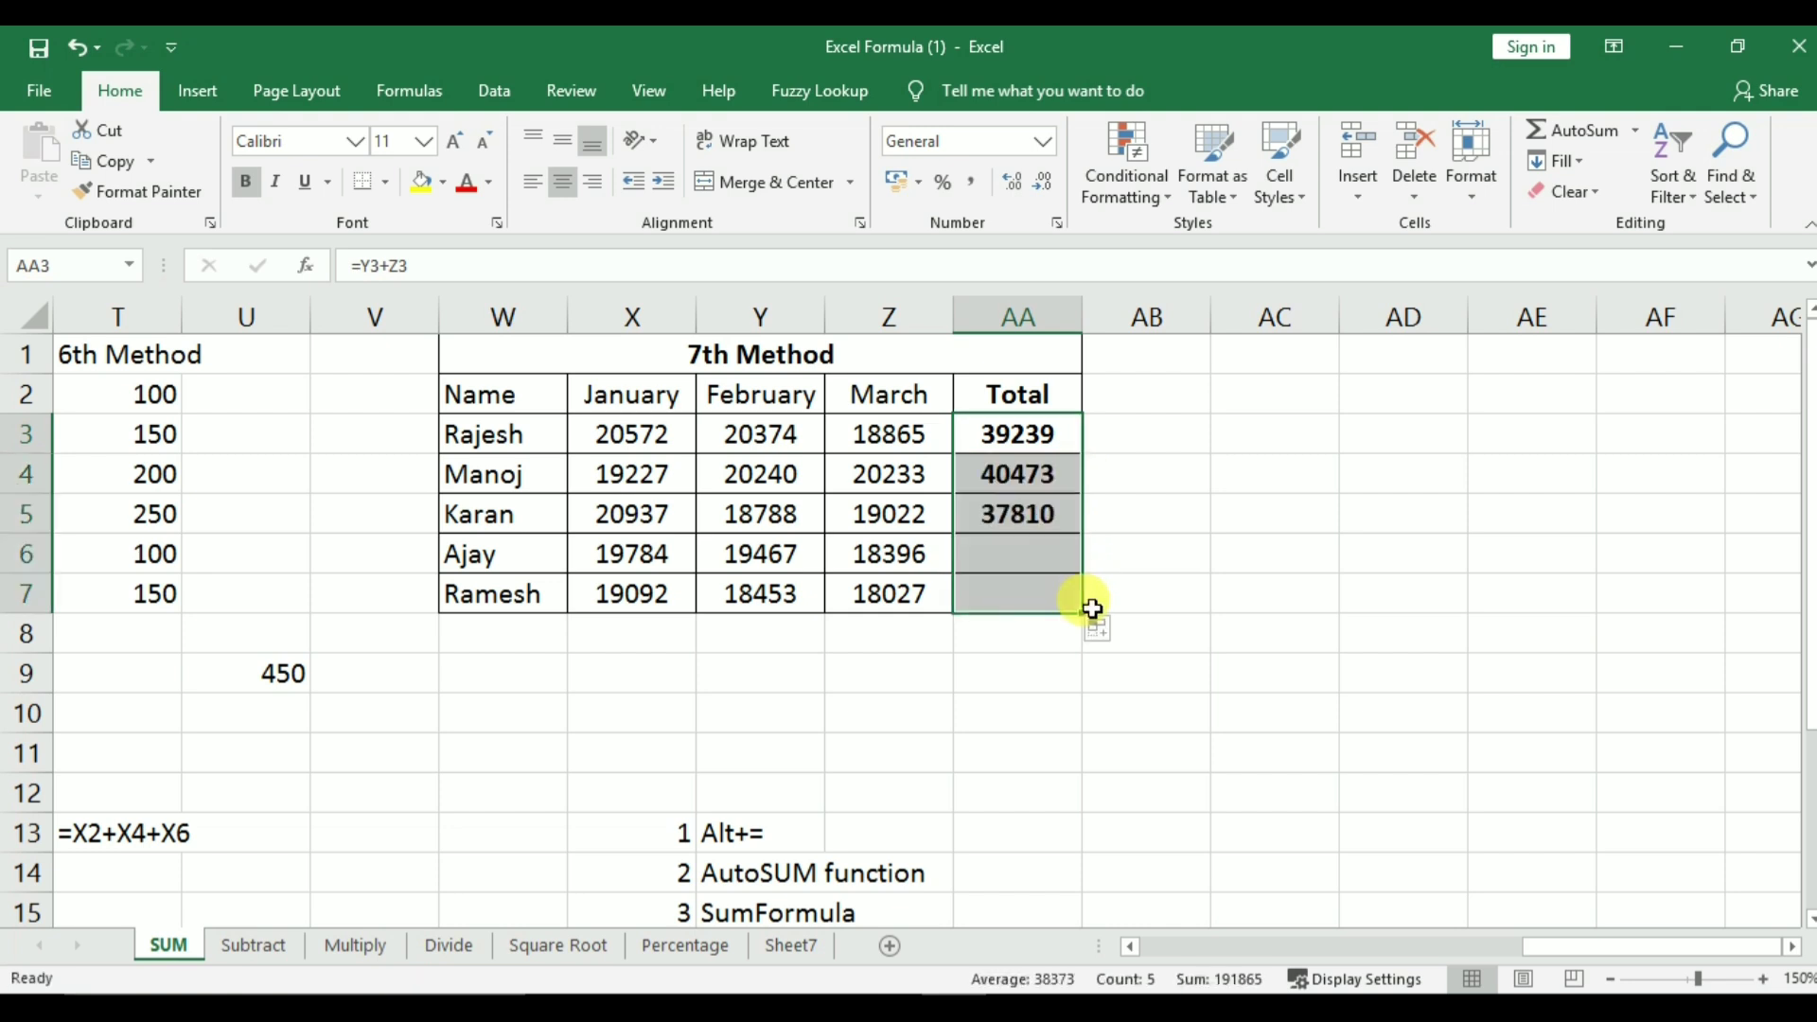
pyautogui.click(1025, 604)
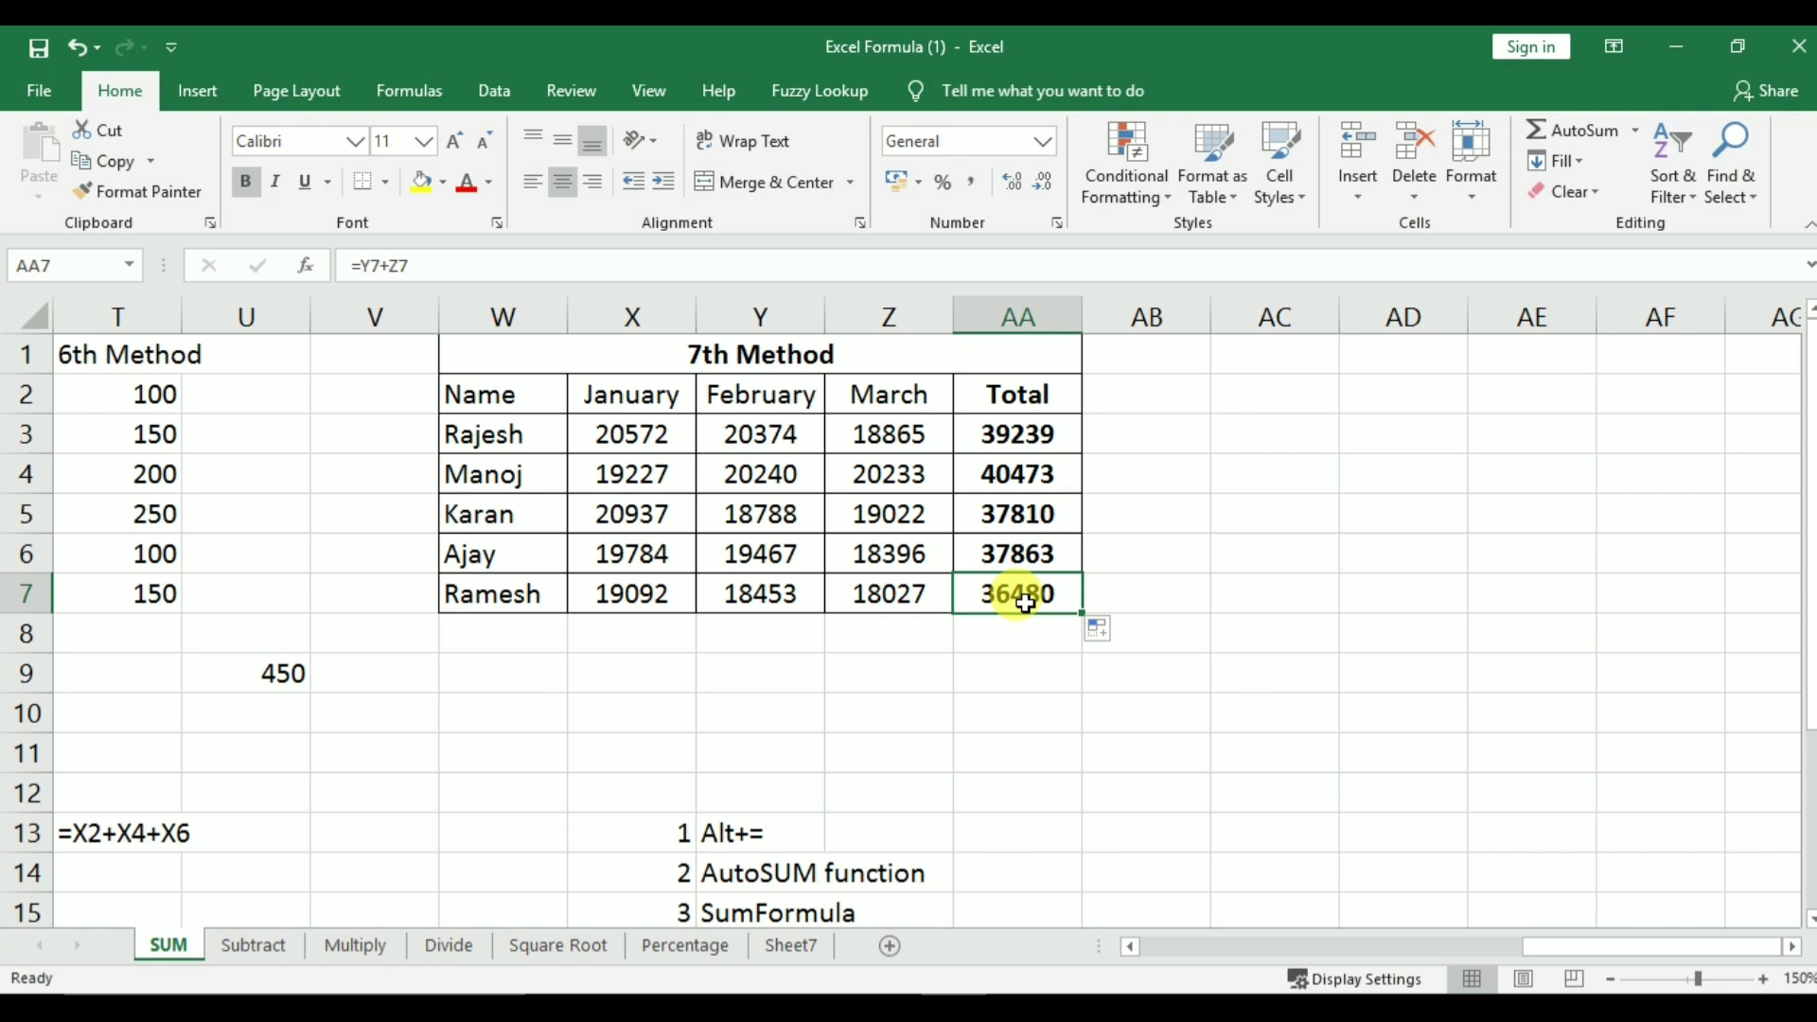
pyautogui.doubleClick(1024, 604)
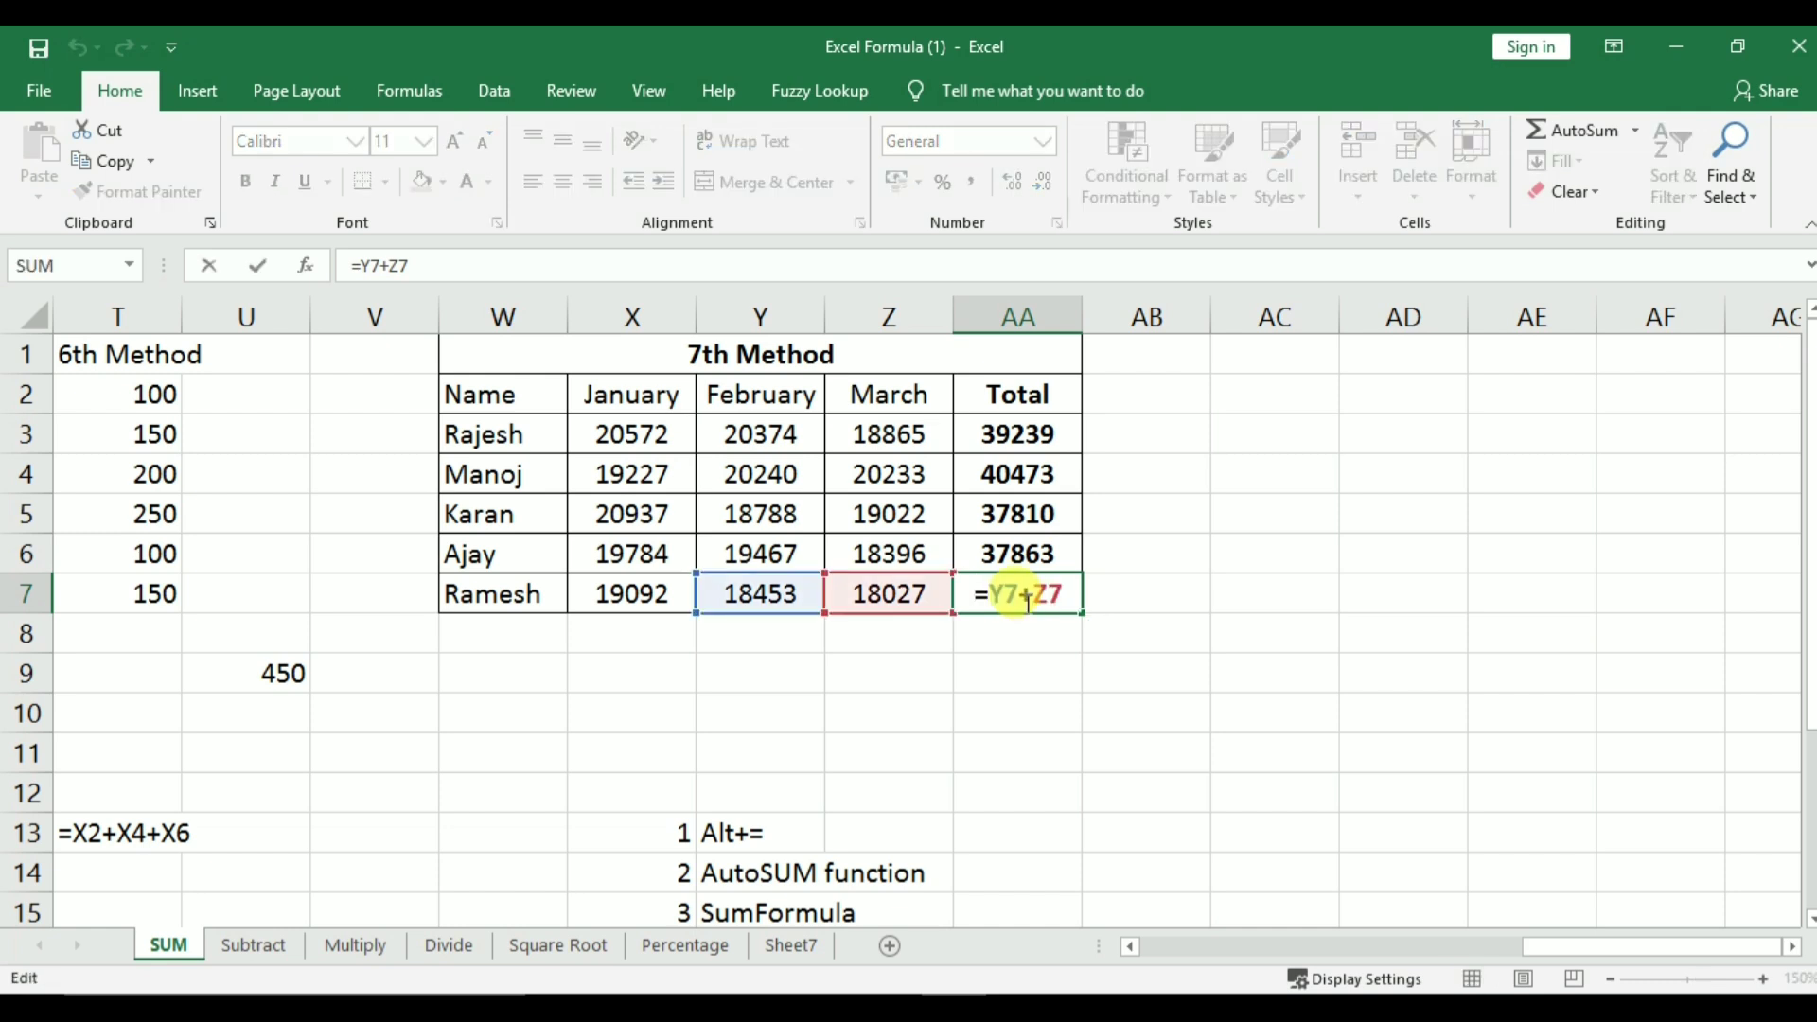
pyautogui.press('Escape')
pyautogui.click(990, 669)
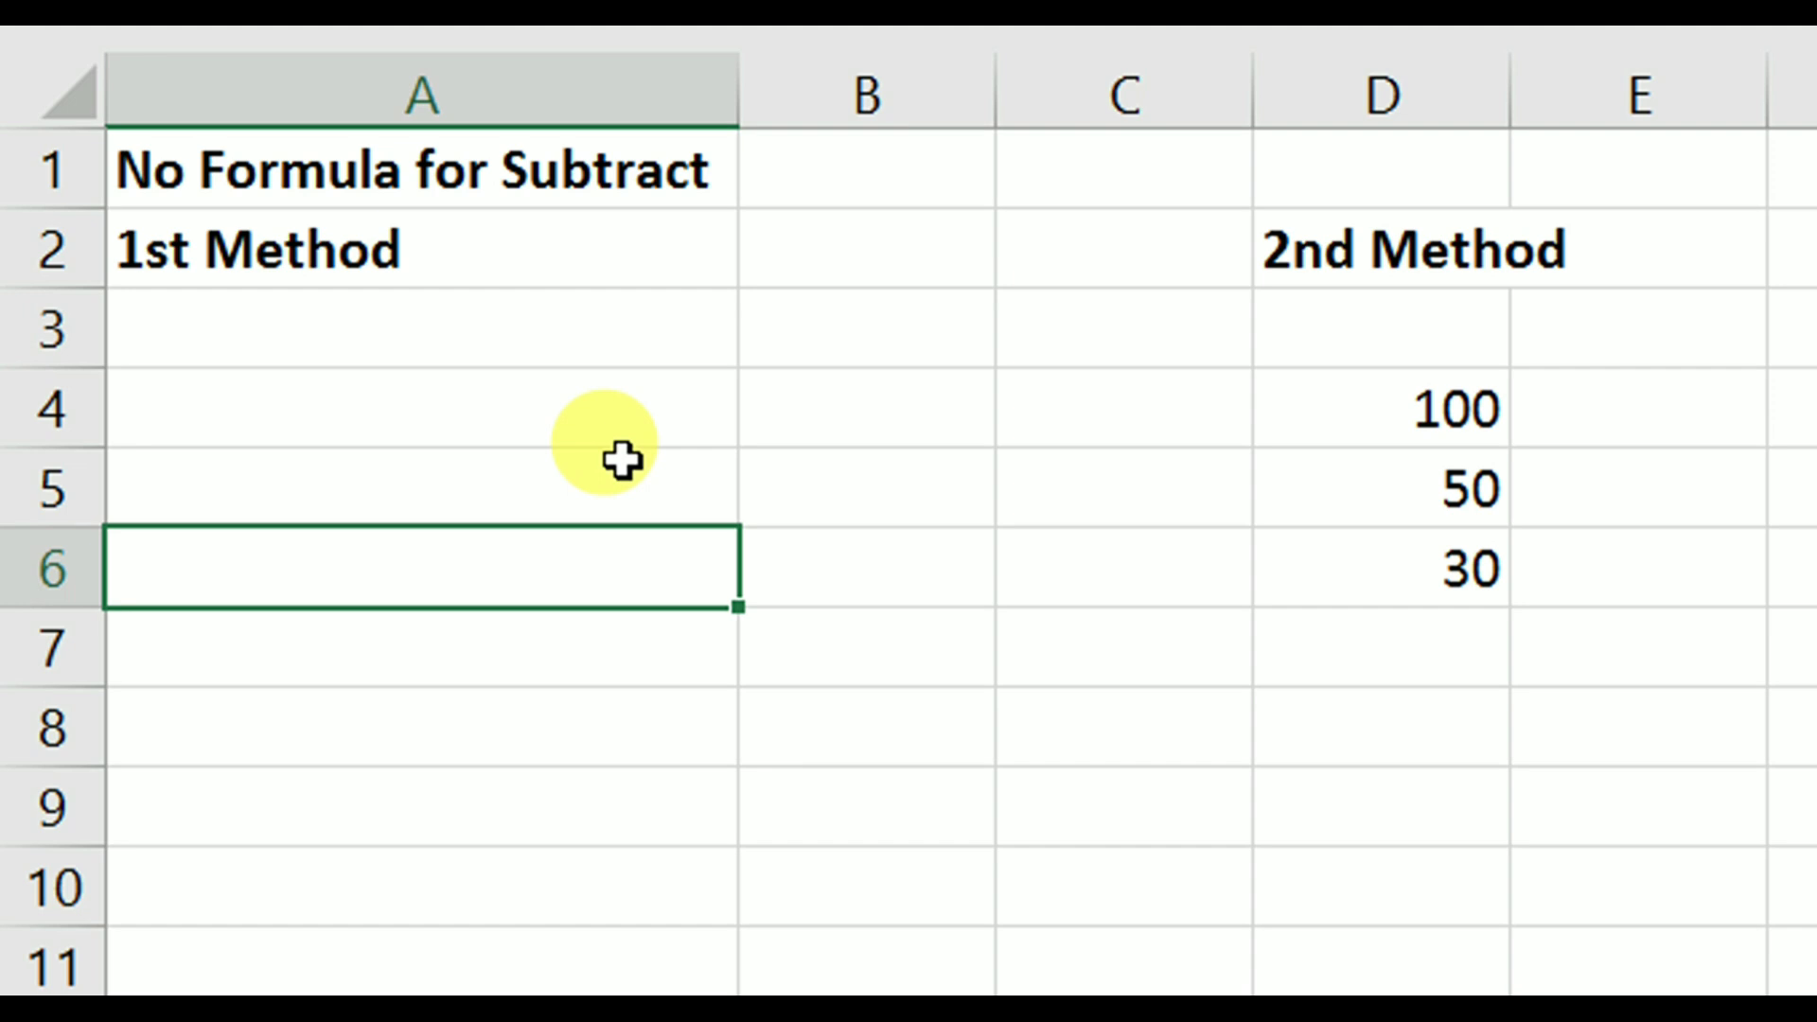
# Enter the formula =200-50 in A5 under 1st Method of the subtraction sheet
pyautogui.click(584, 417)
pyautogui.click(556, 466)
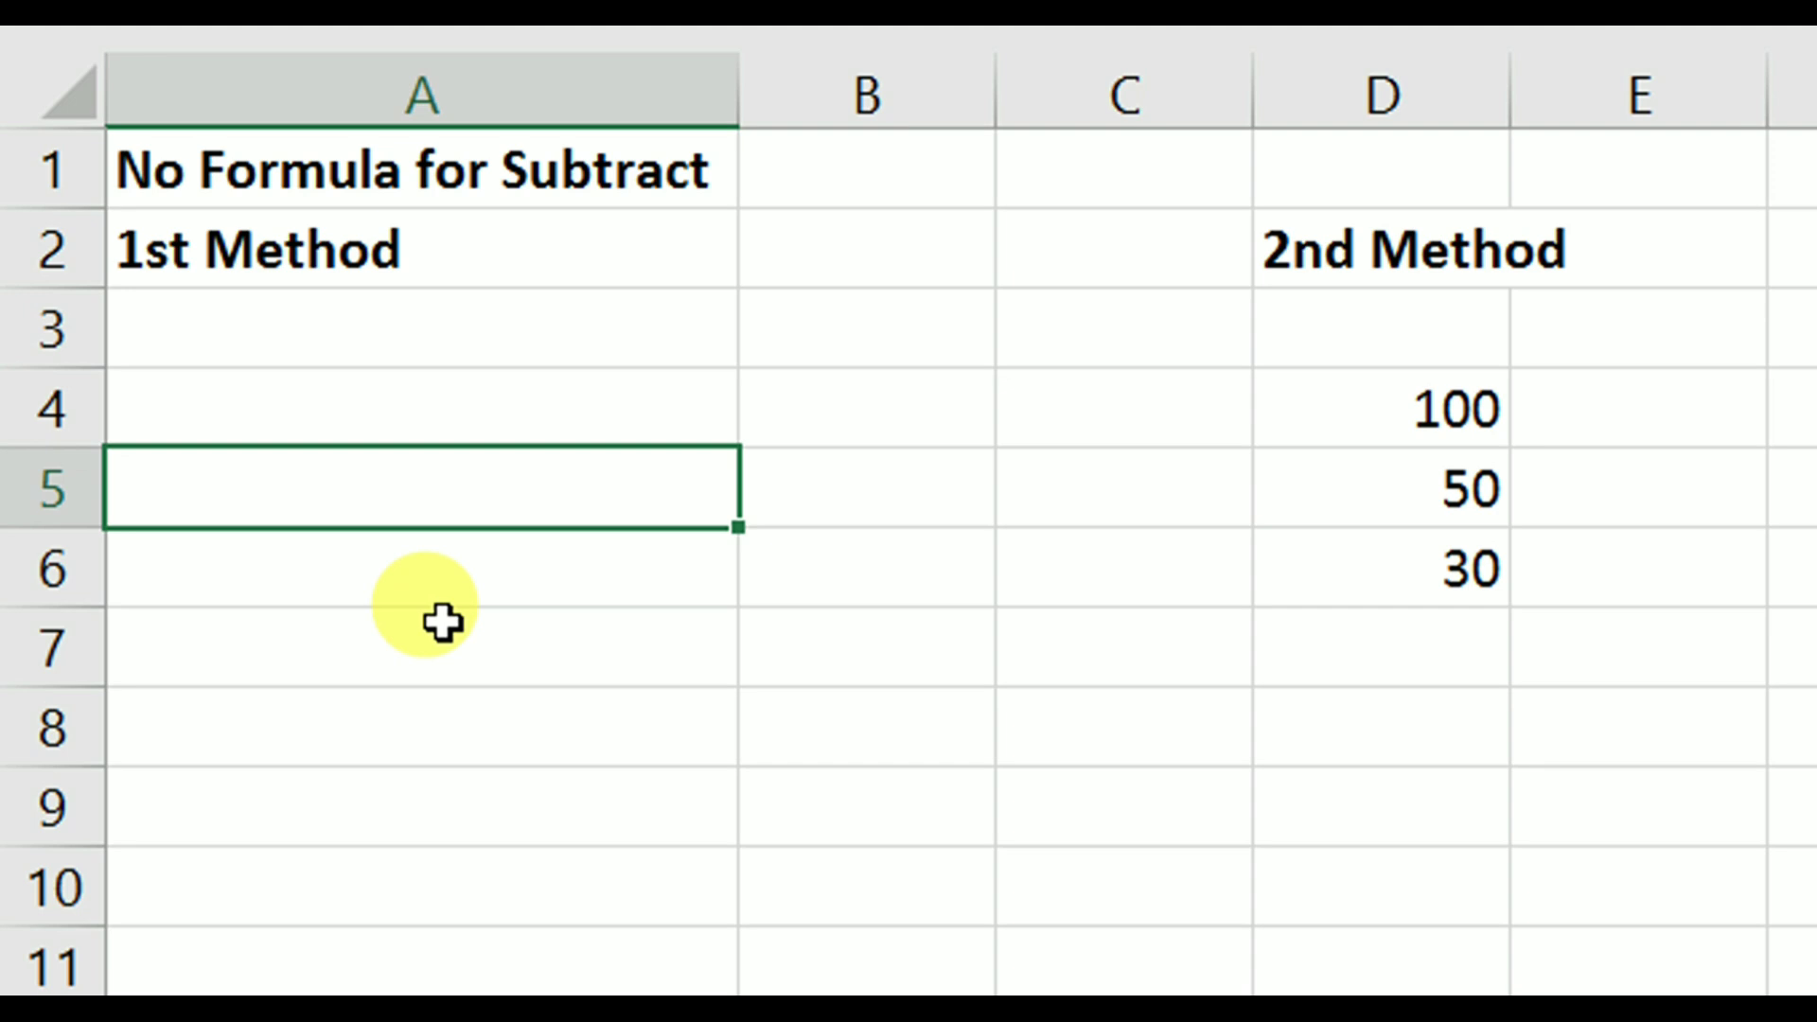
pyautogui.write('=200')
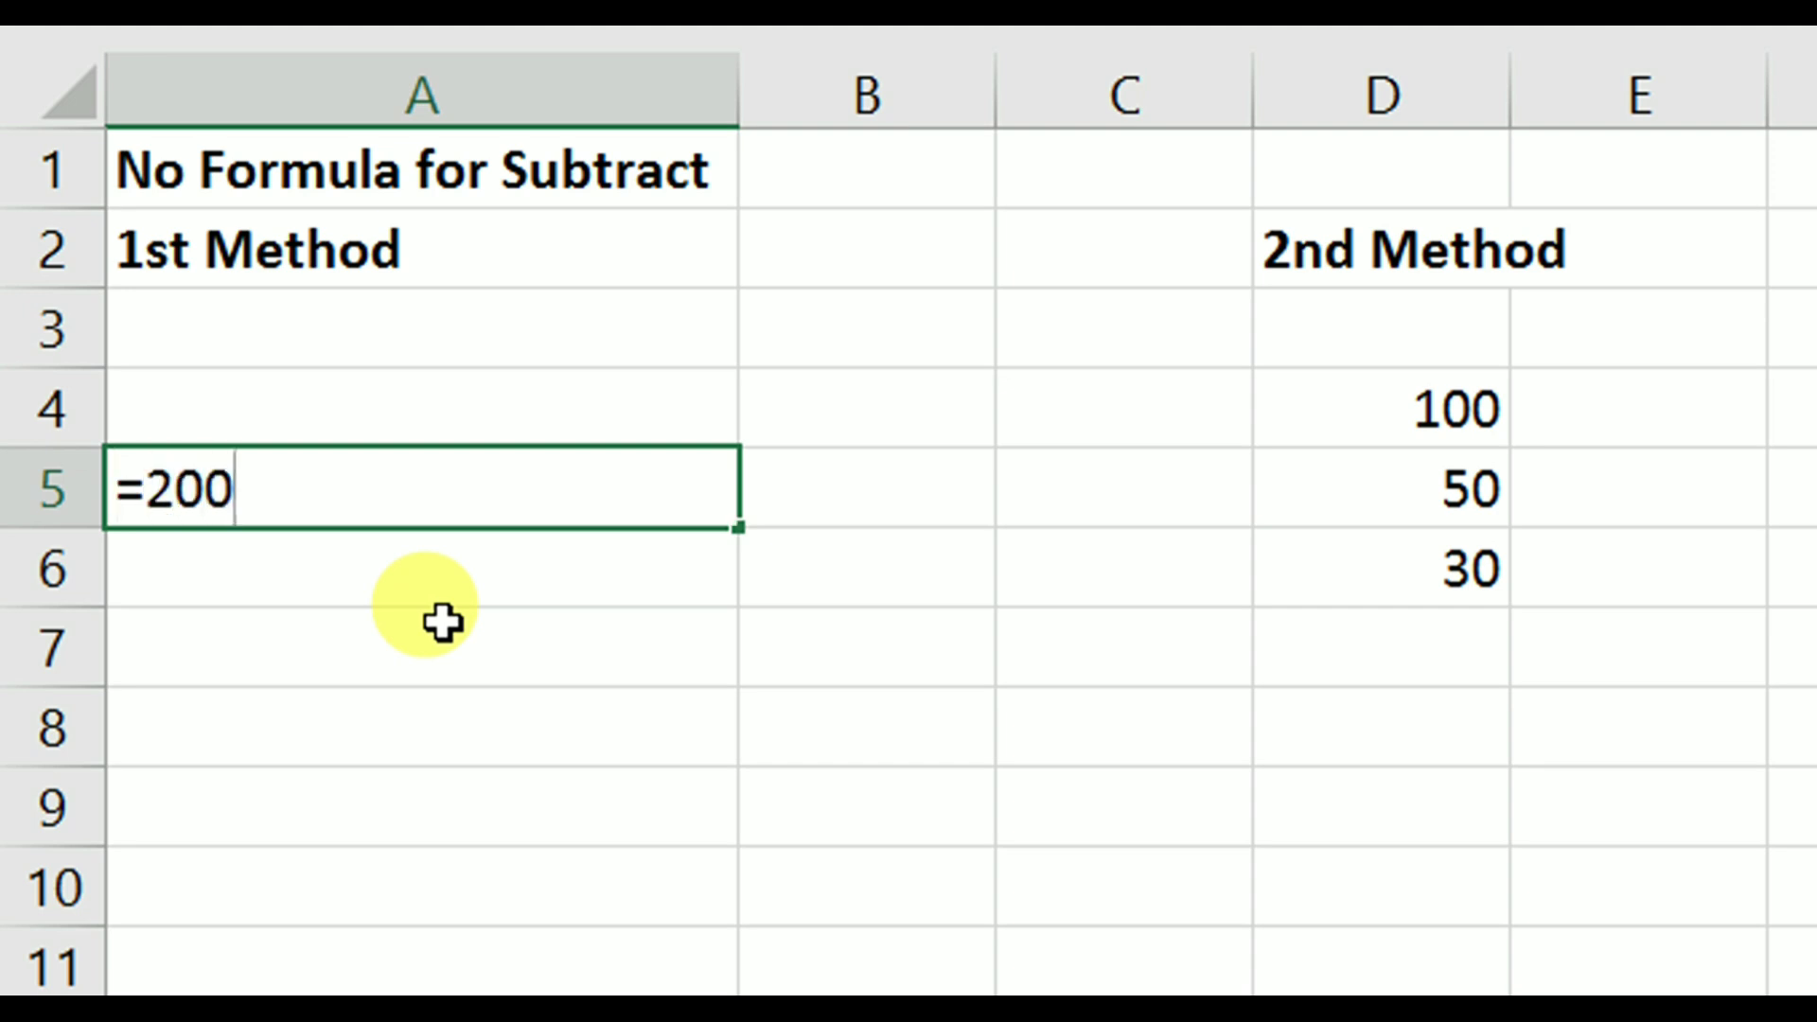
pyautogui.write('-50')
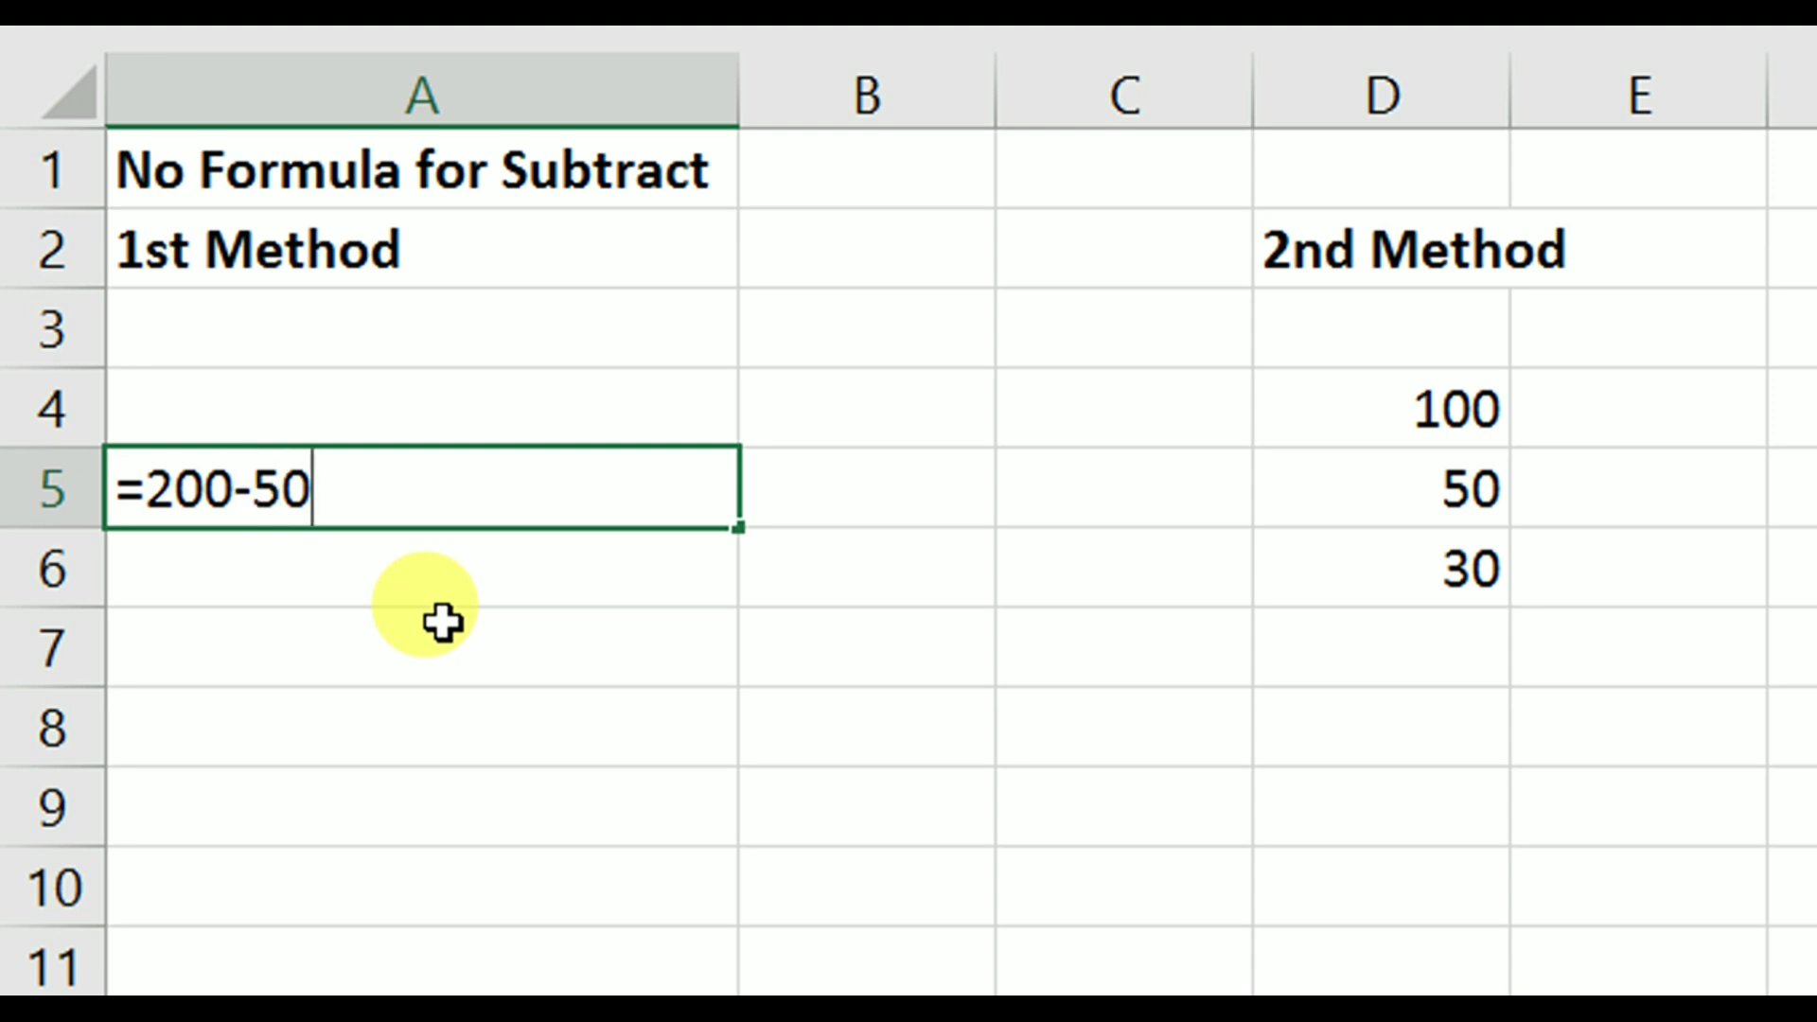
pyautogui.press('Return')
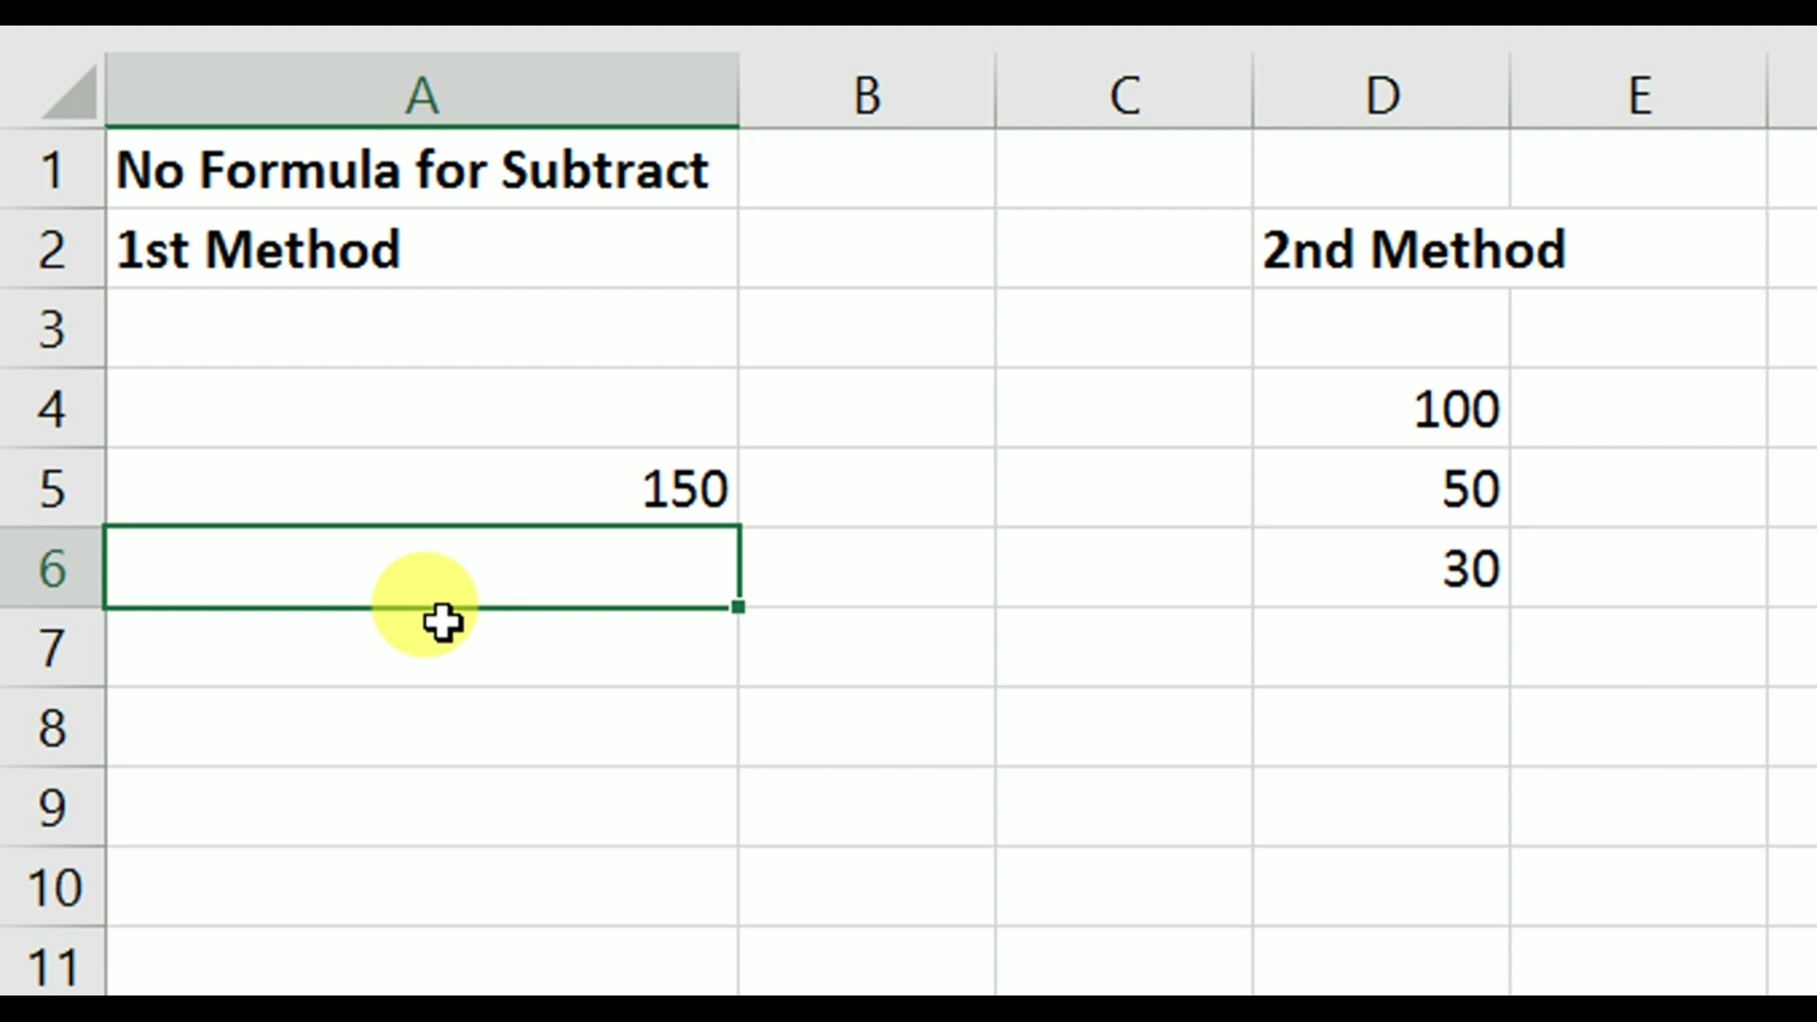
pyautogui.click(474, 503)
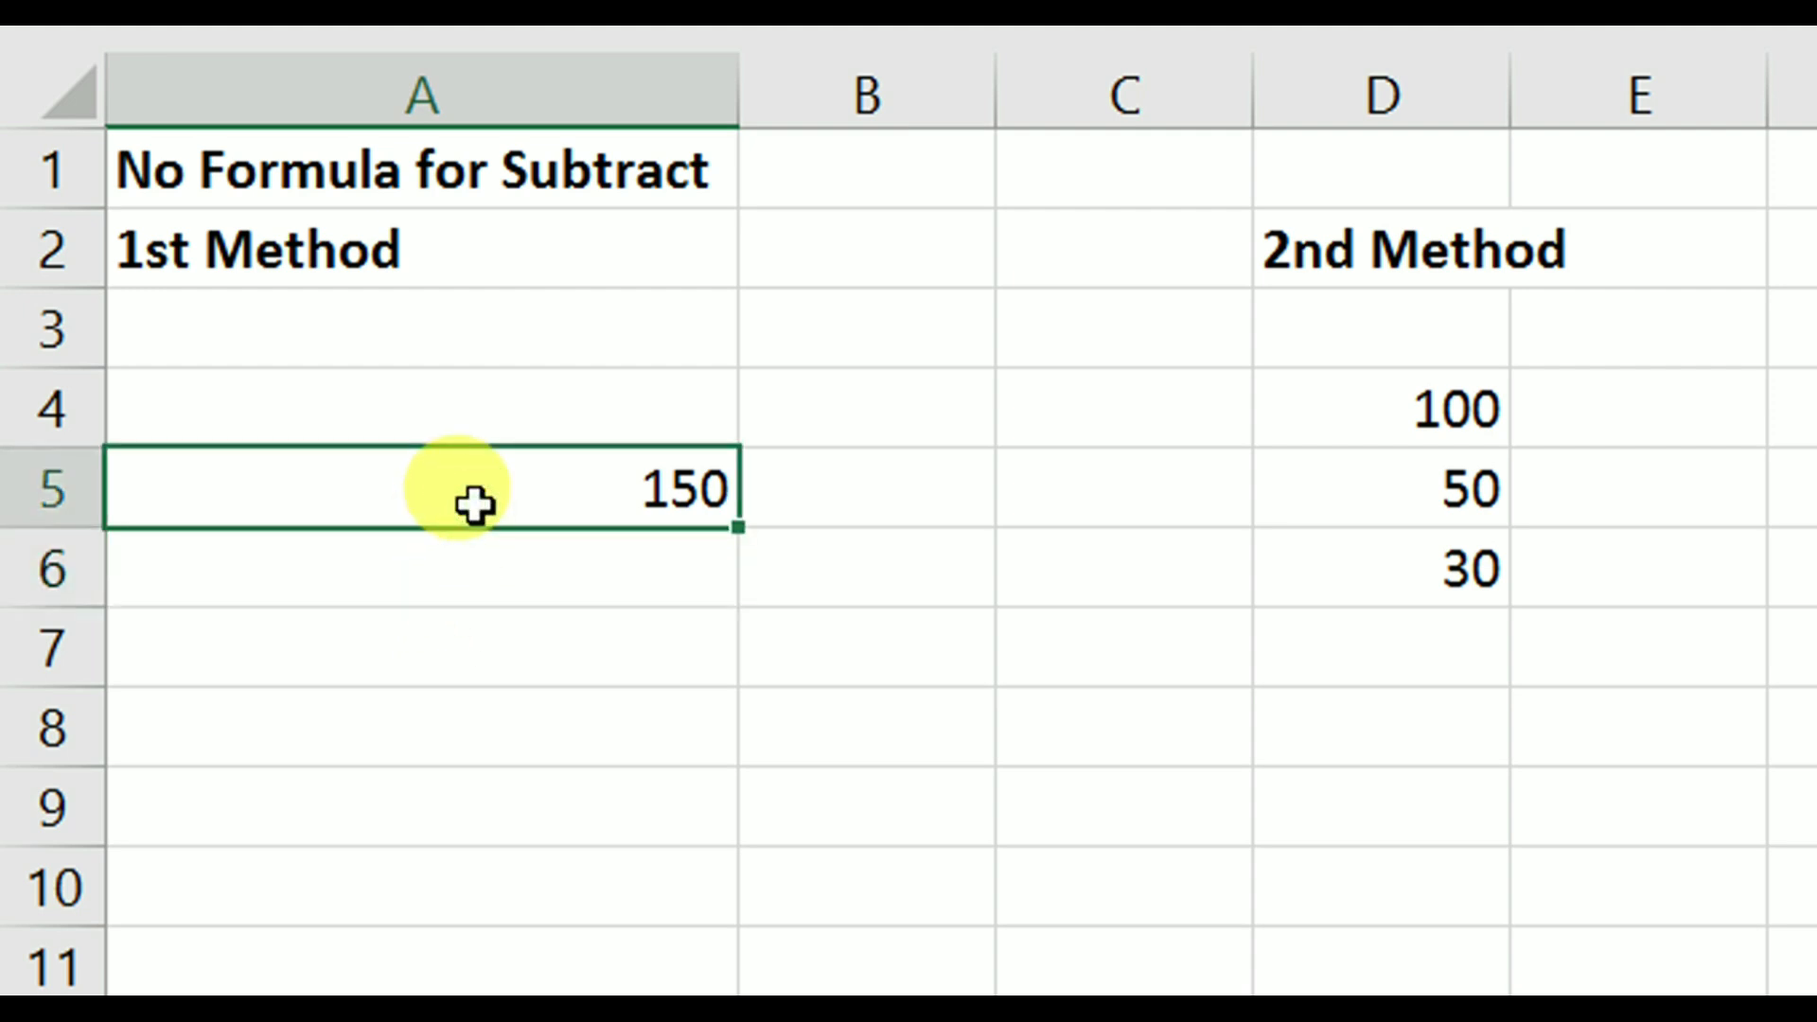
pyautogui.click(463, 649)
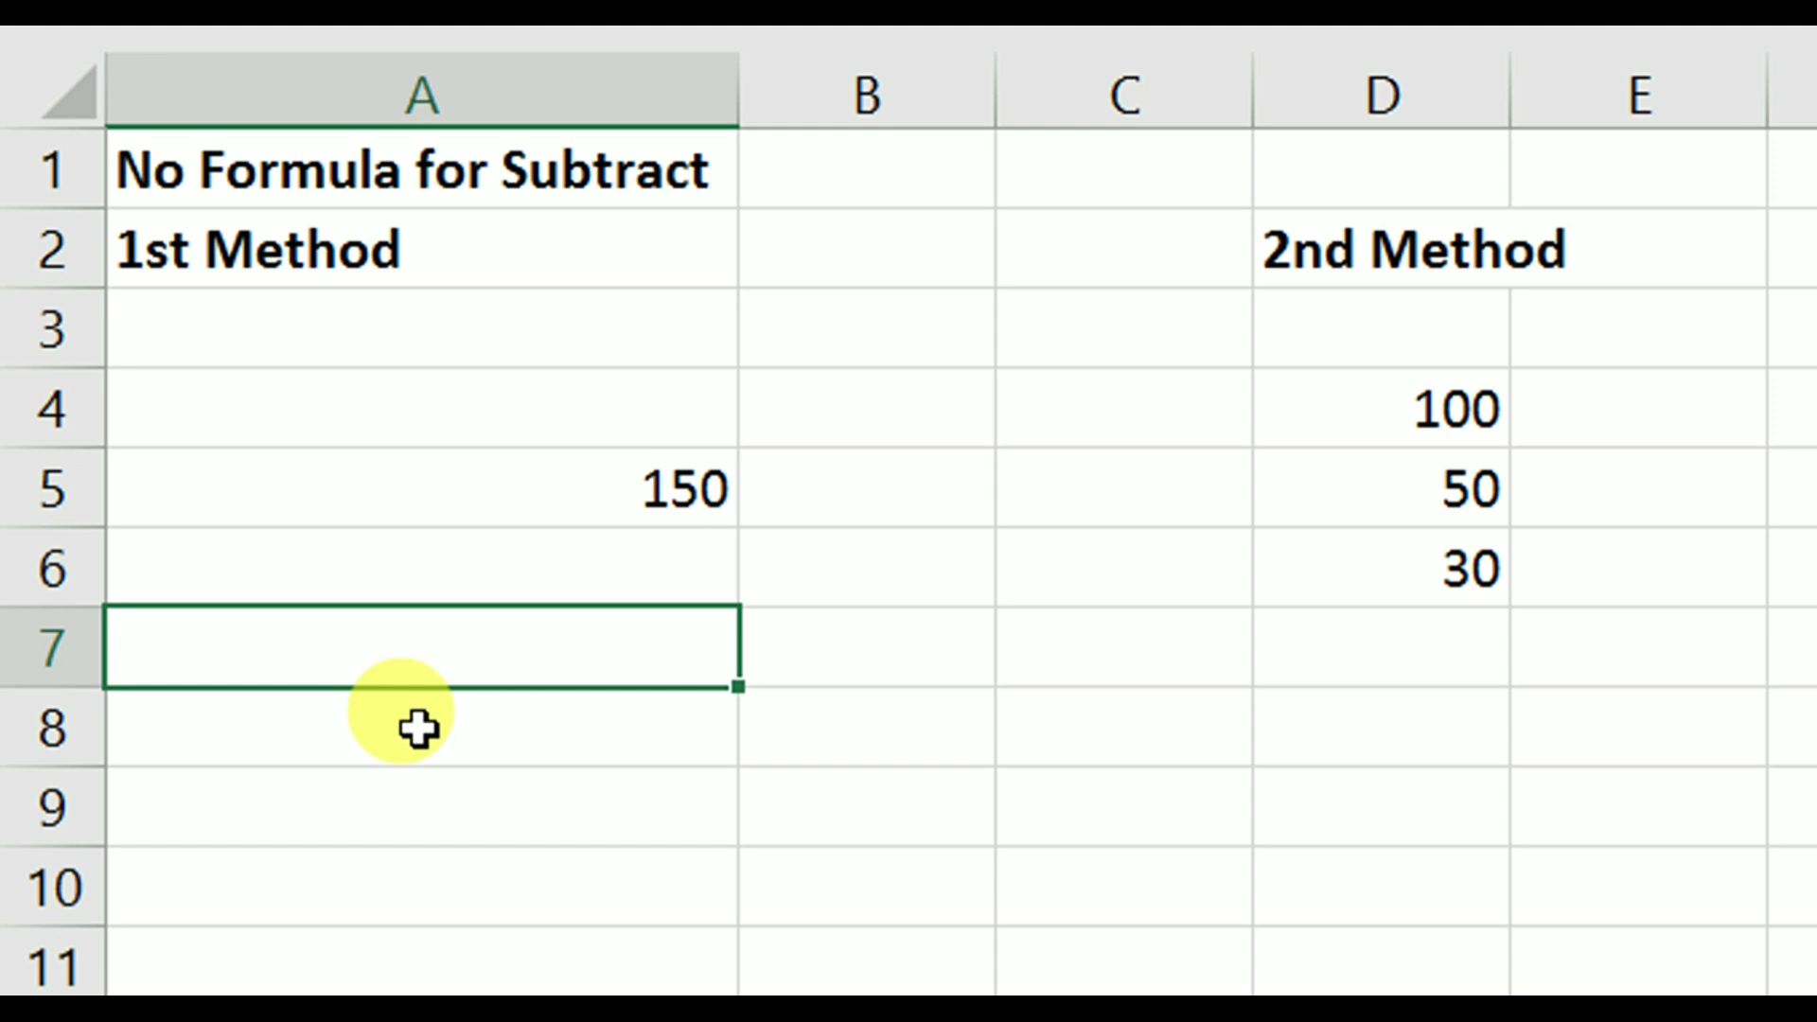
pyautogui.write('=10000')
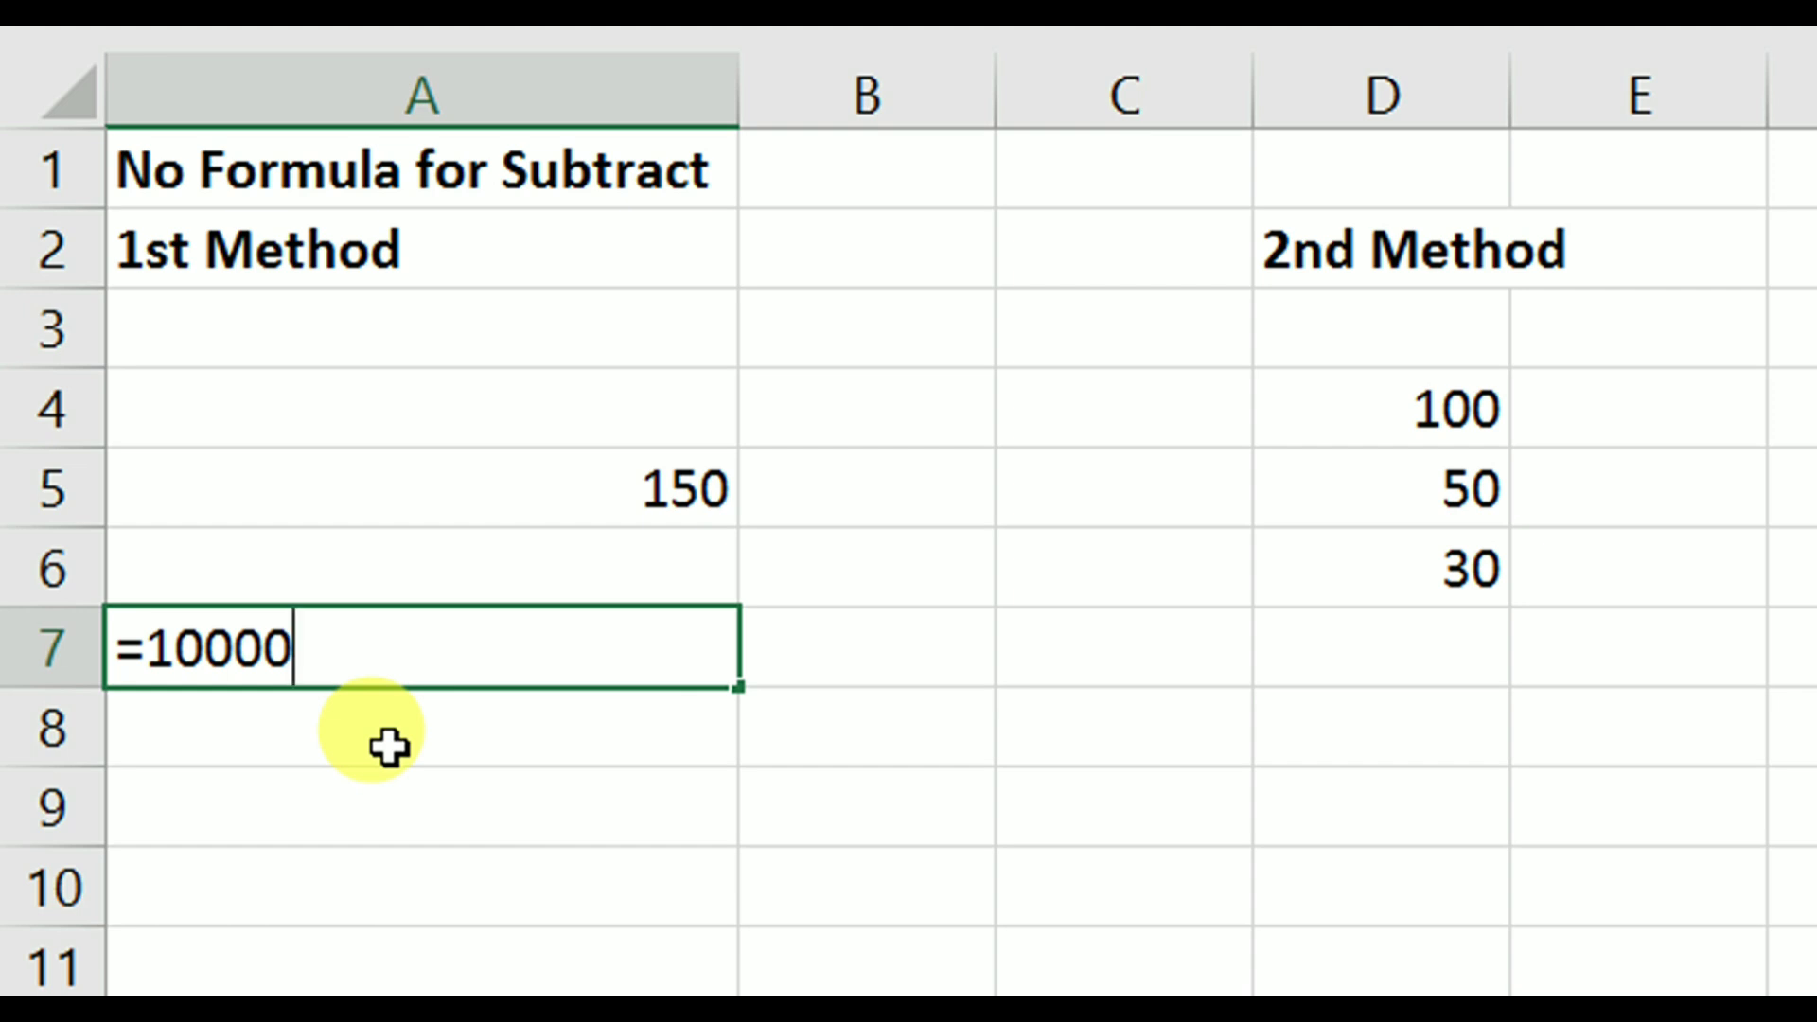
pyautogui.write('-5000')
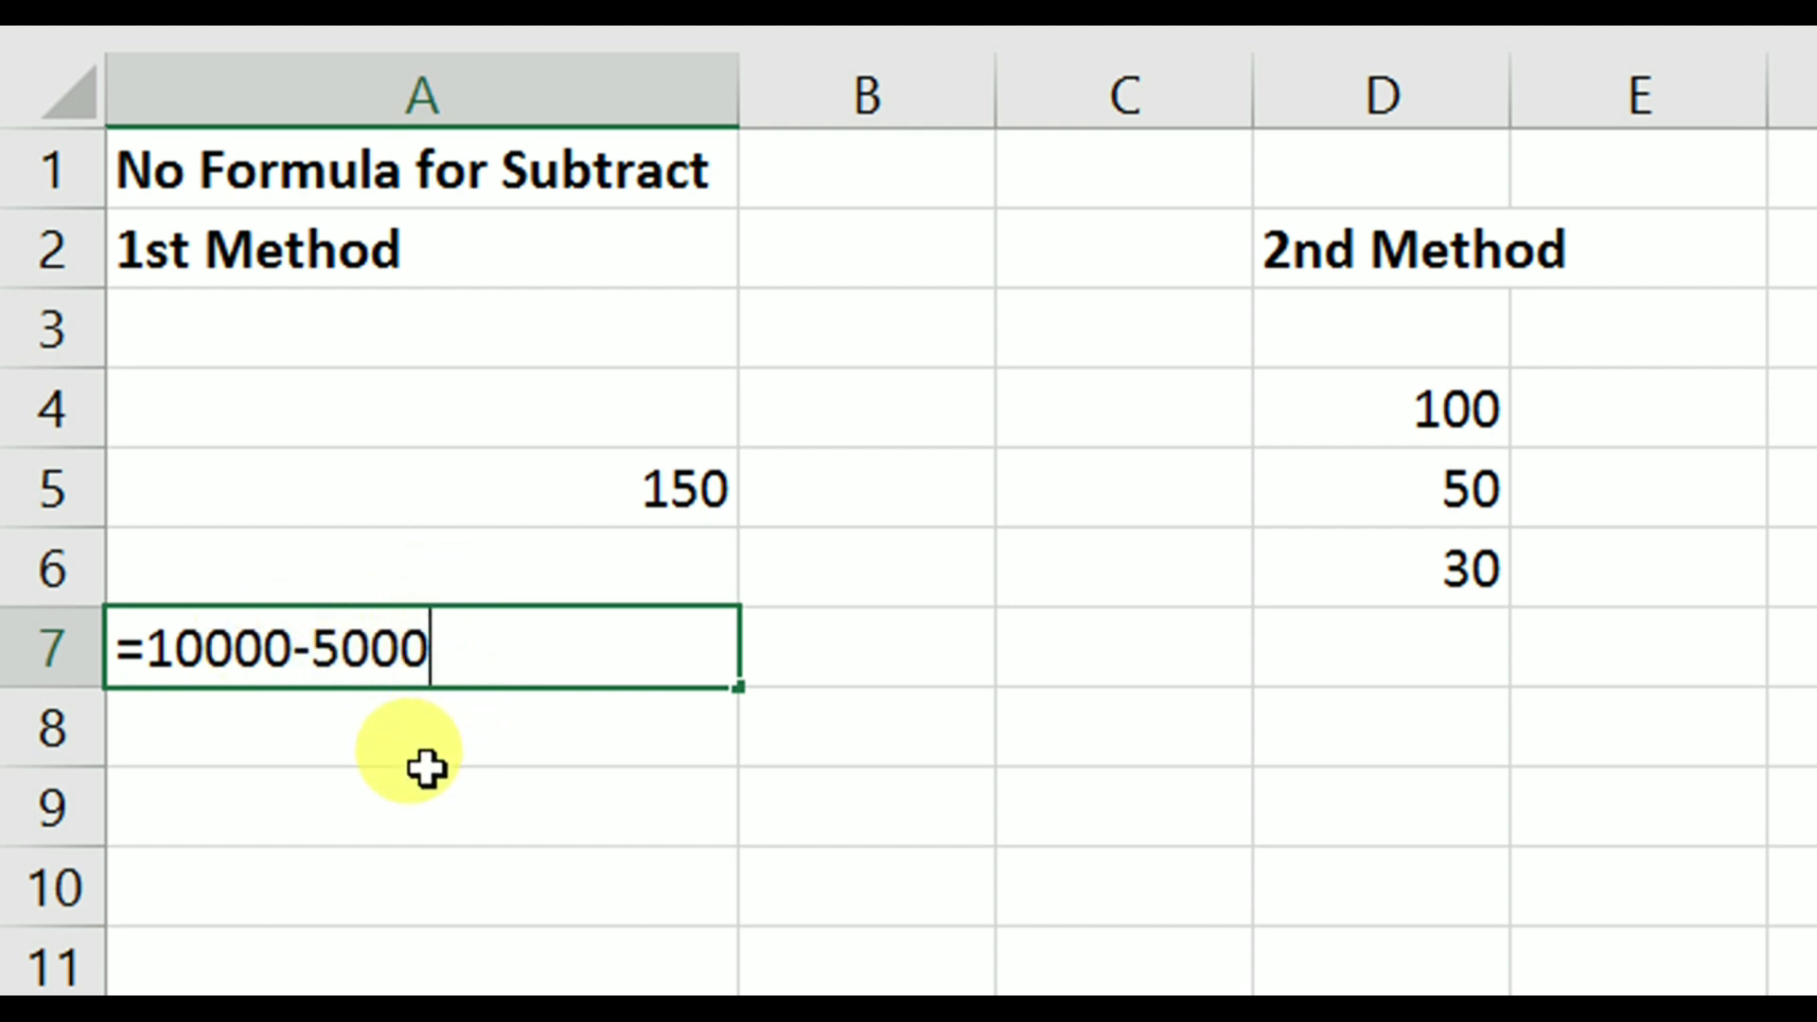
pyautogui.write('-1000')
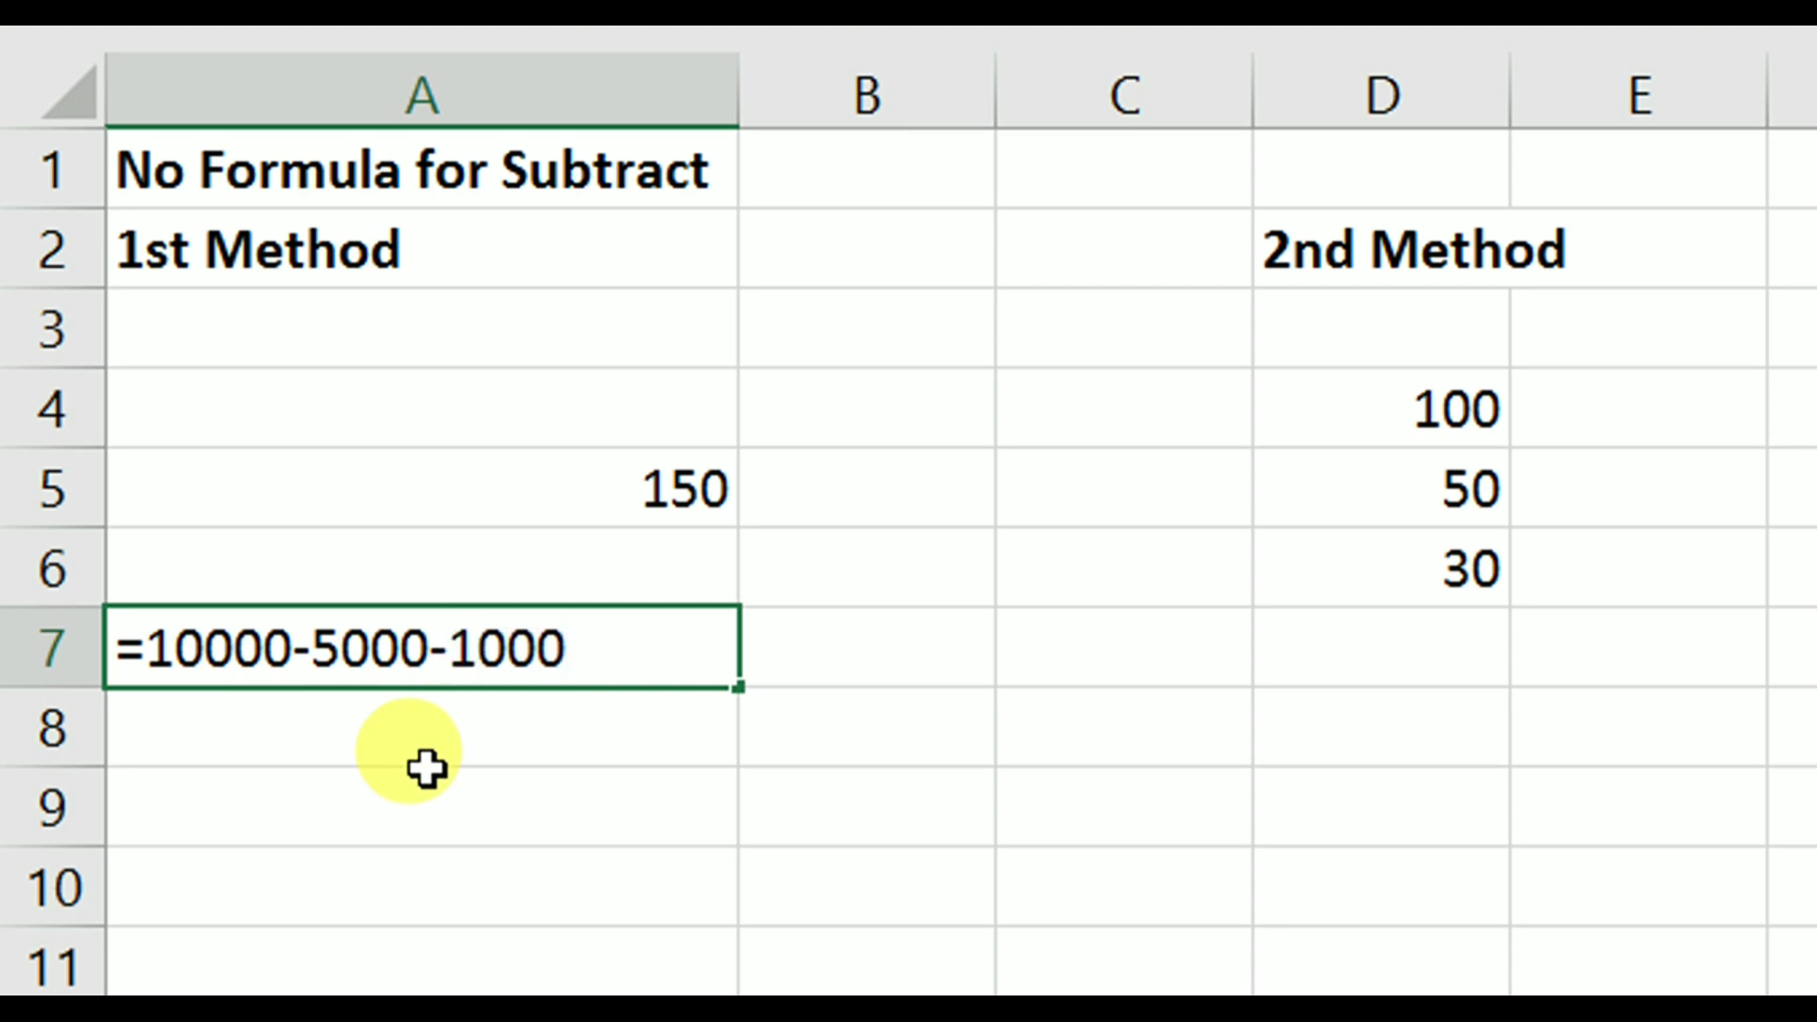
pyautogui.press('Return')
pyautogui.click(477, 651)
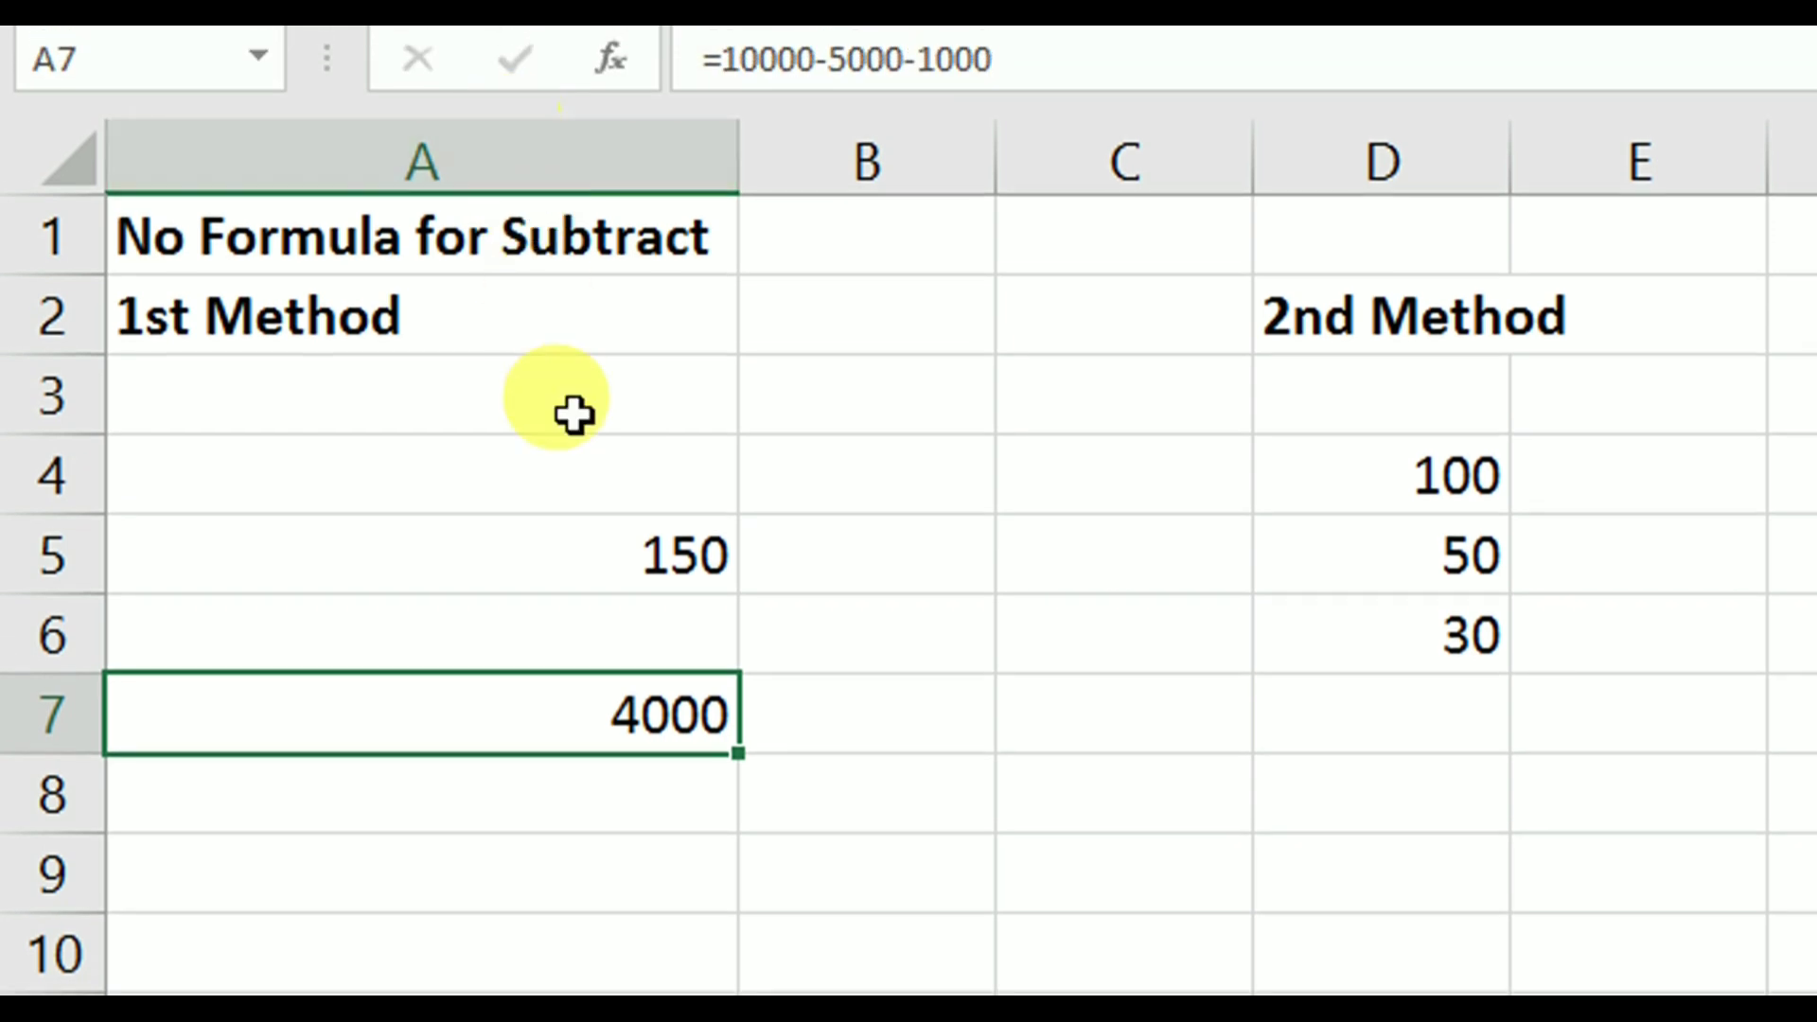
pyautogui.doubleClick(553, 705)
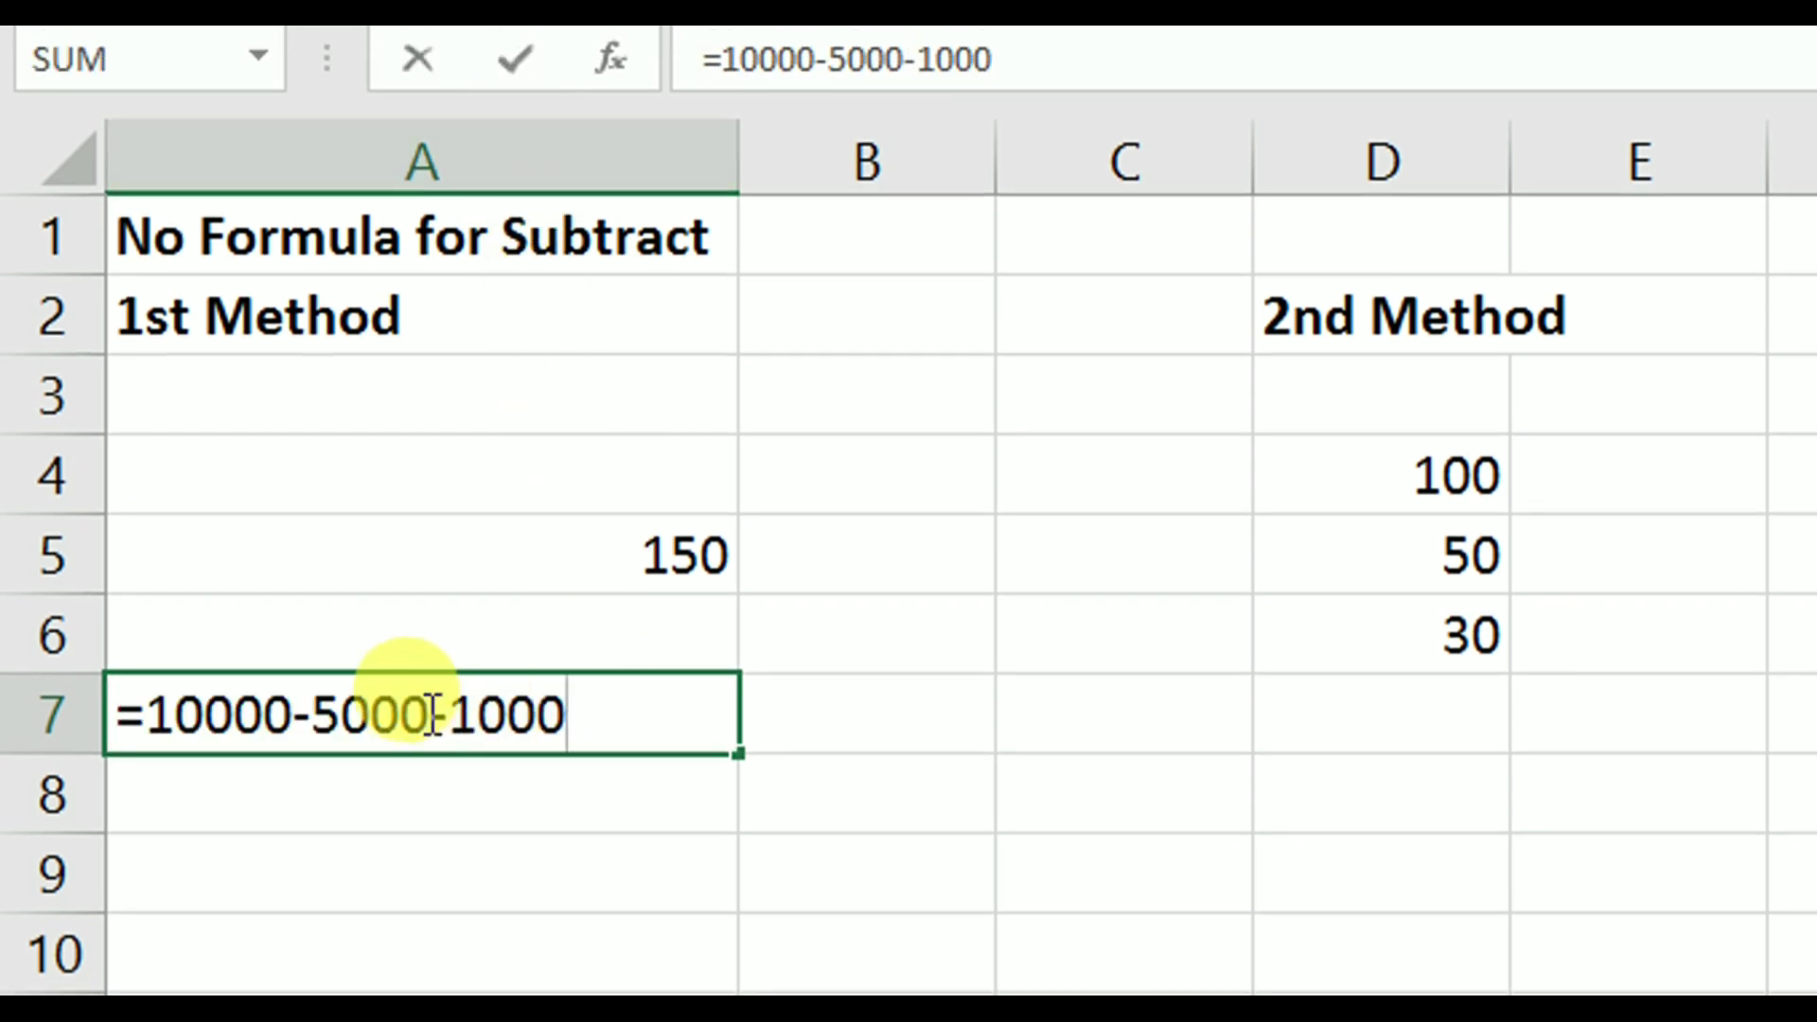
pyautogui.press('Escape')
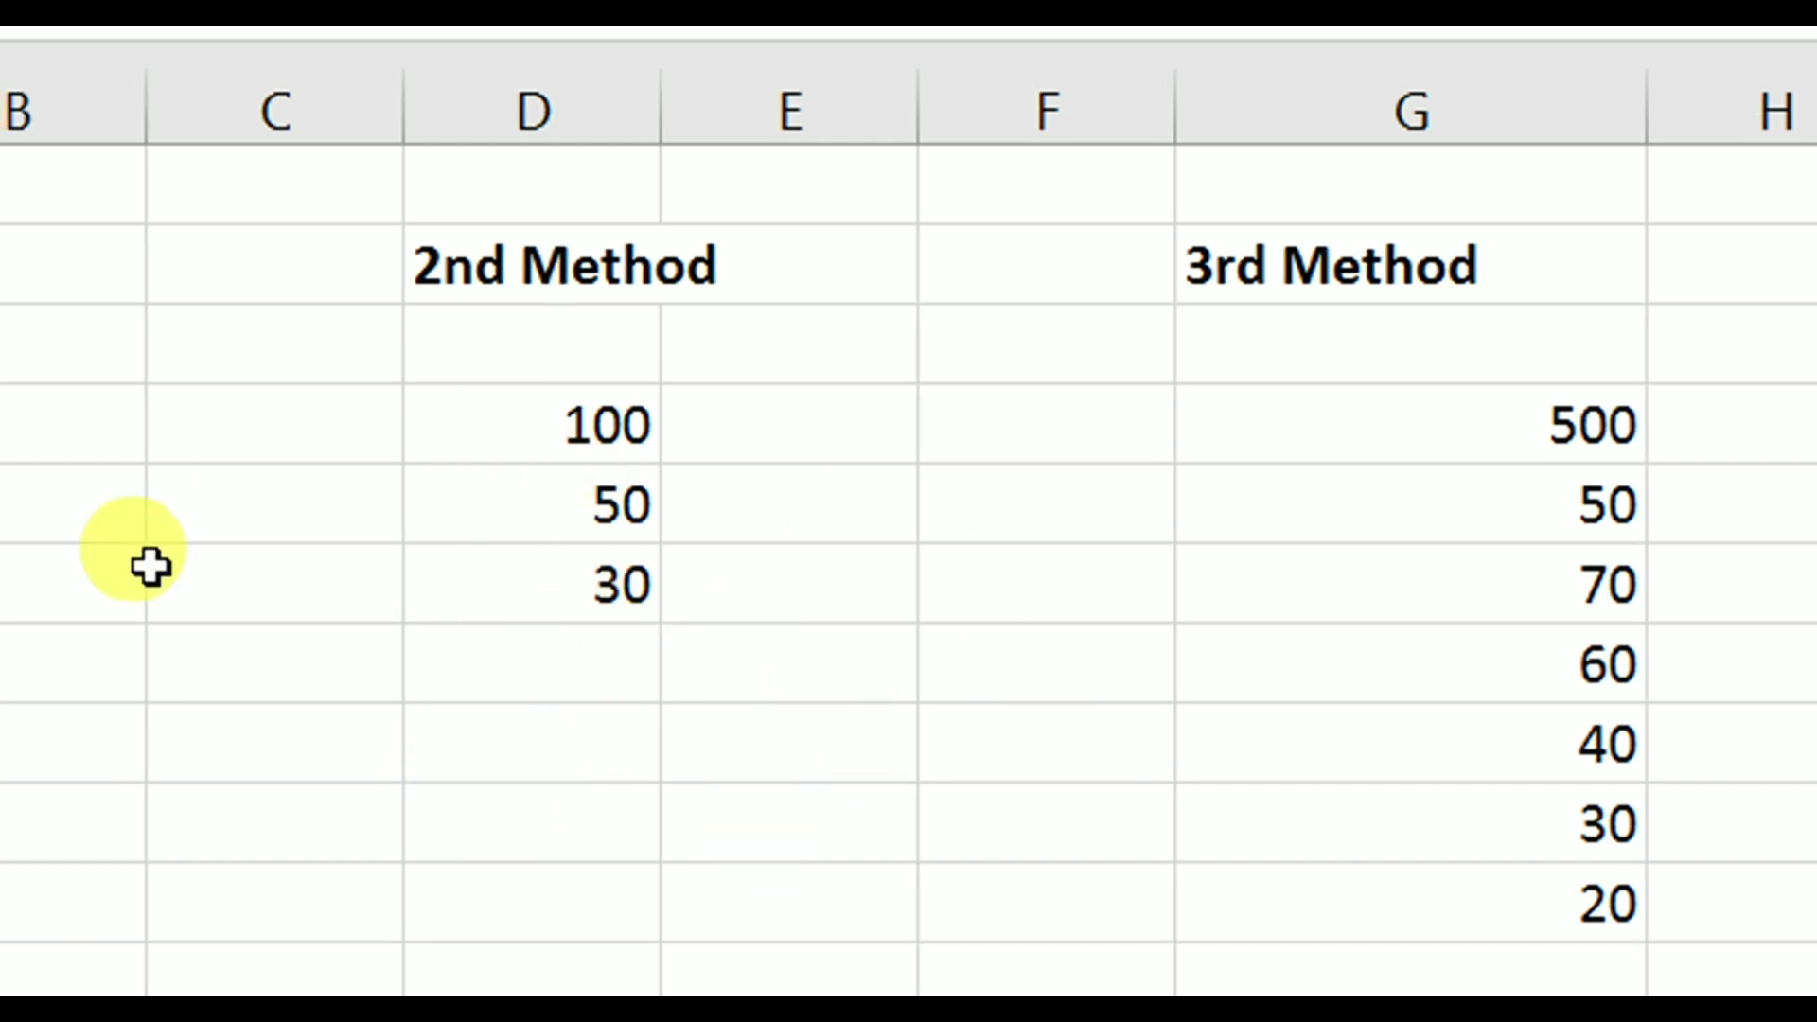
# Subtract the 2nd Method values by cell reference, entering =D4-D5-D6 in D9
pyautogui.click(697, 830)
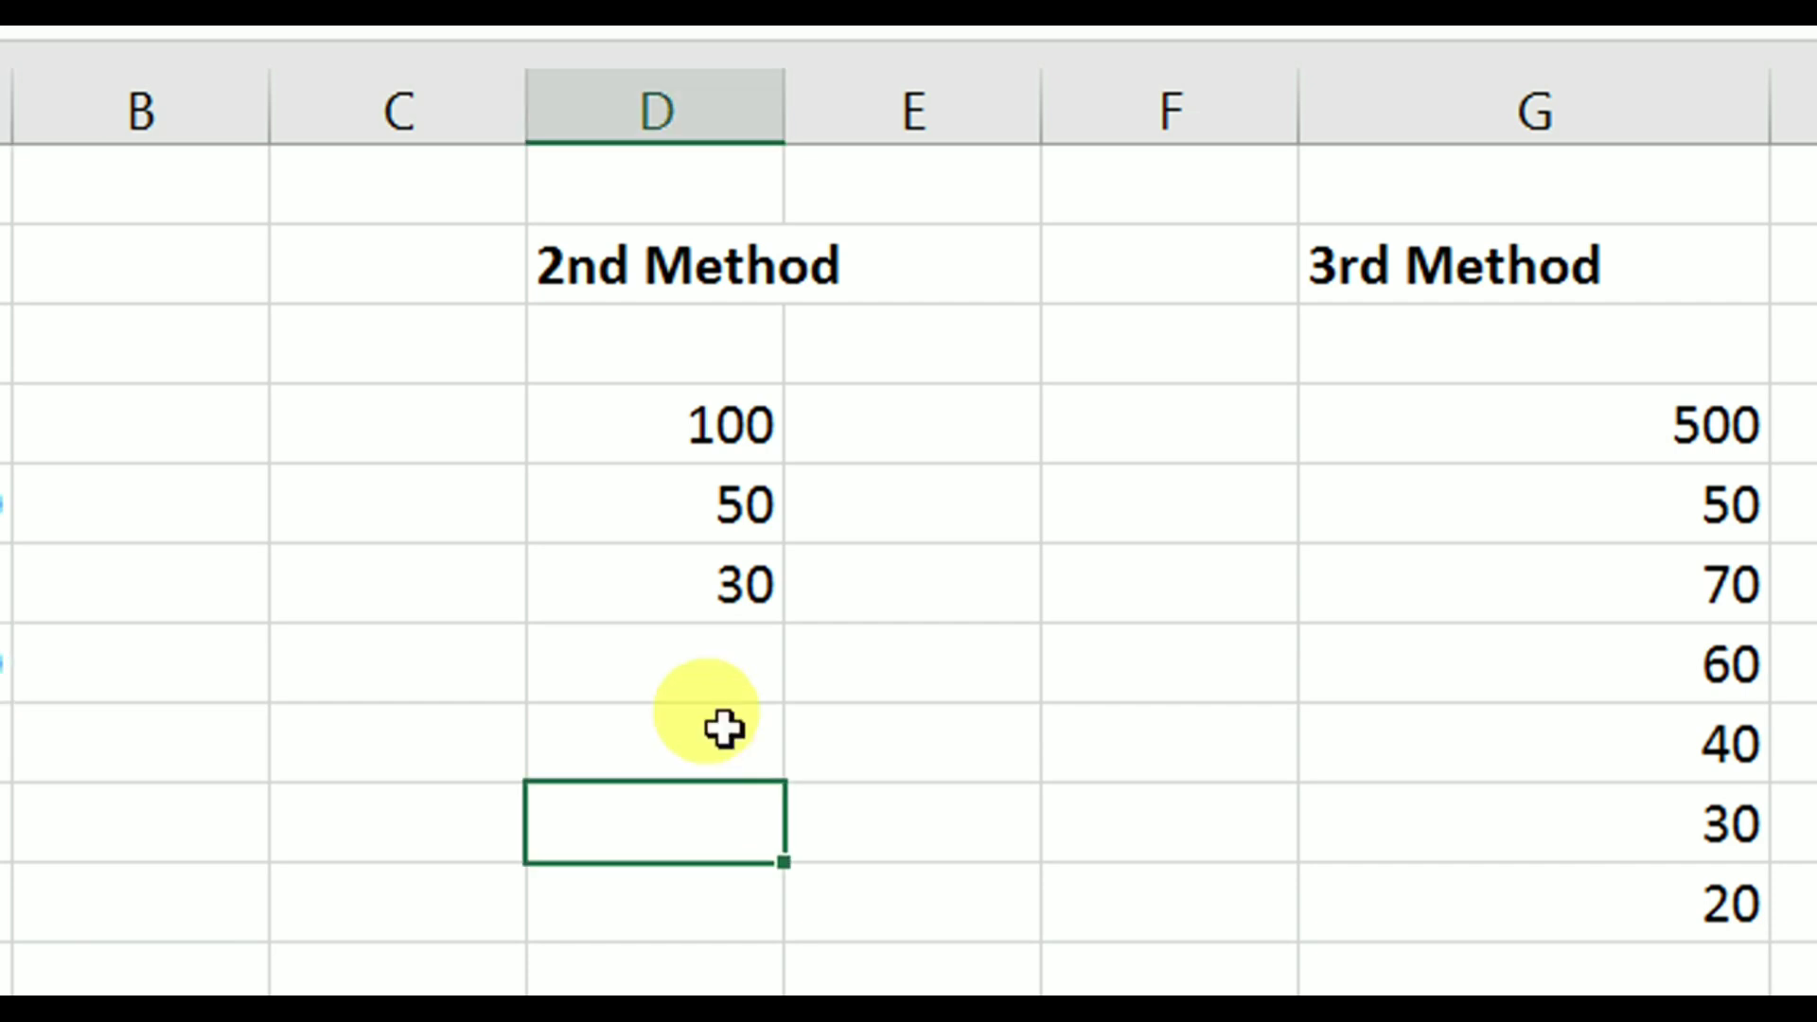
pyautogui.write('=')
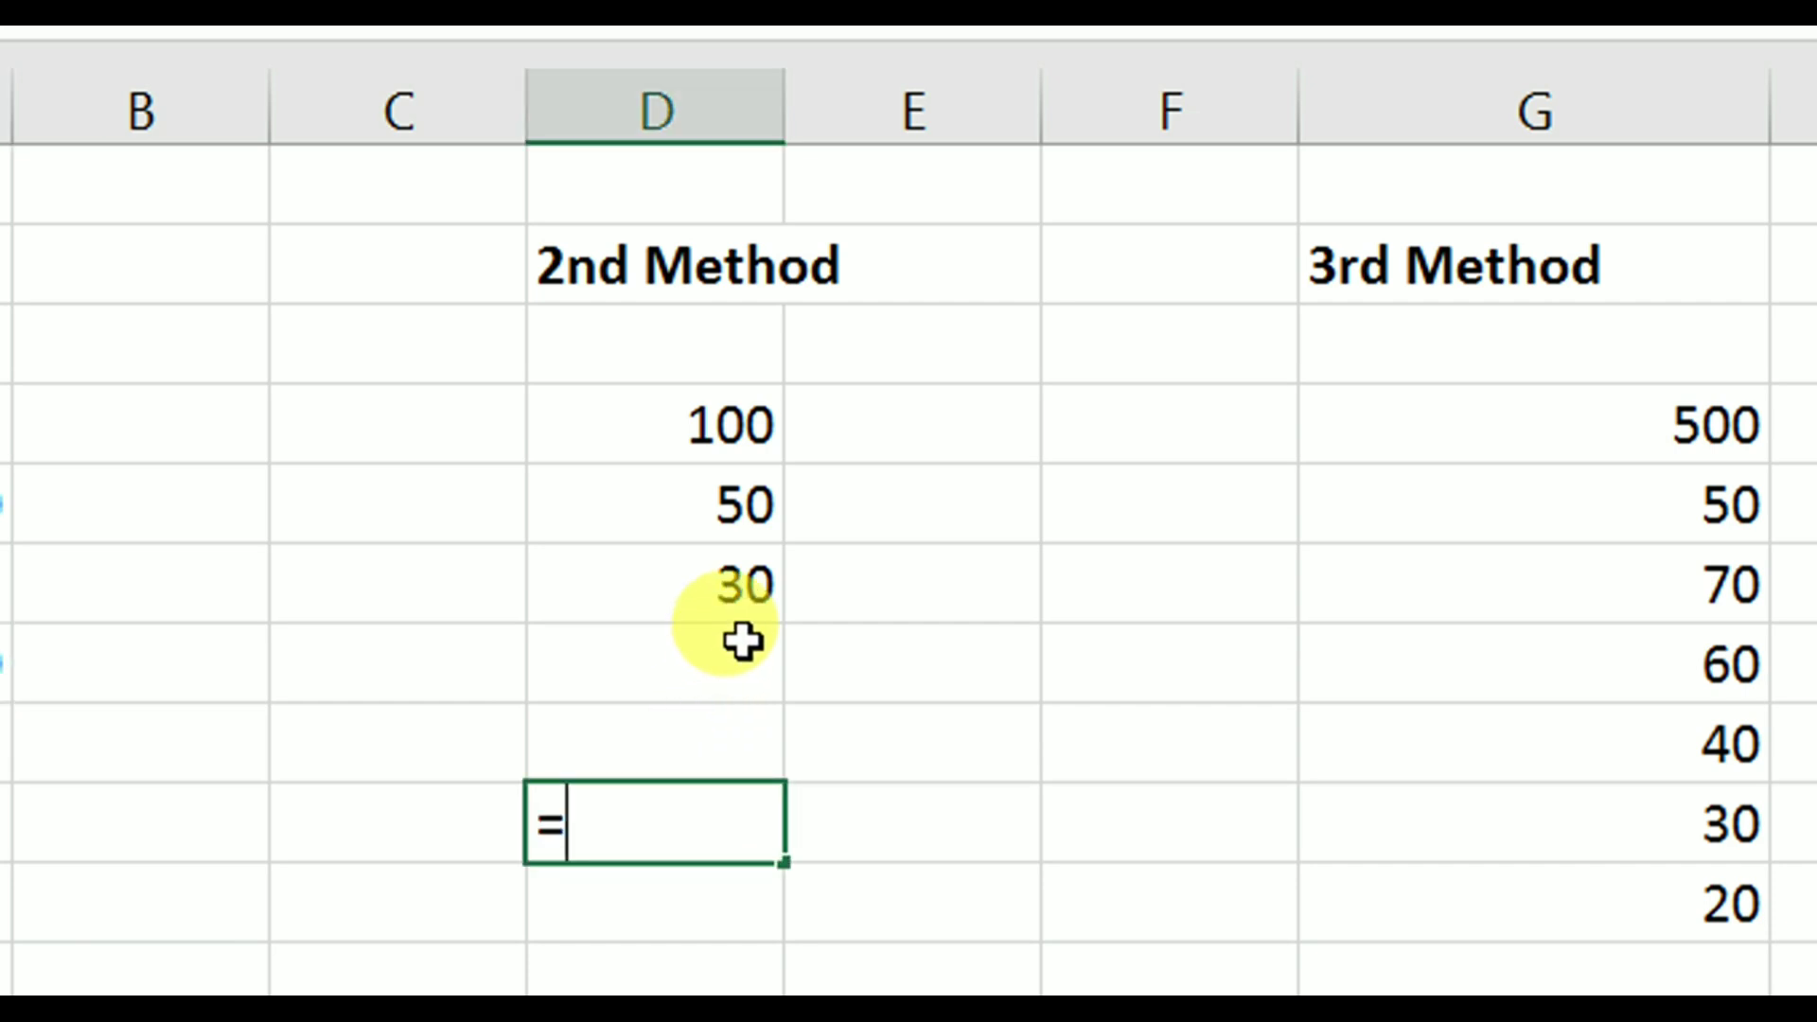
pyautogui.click(624, 429)
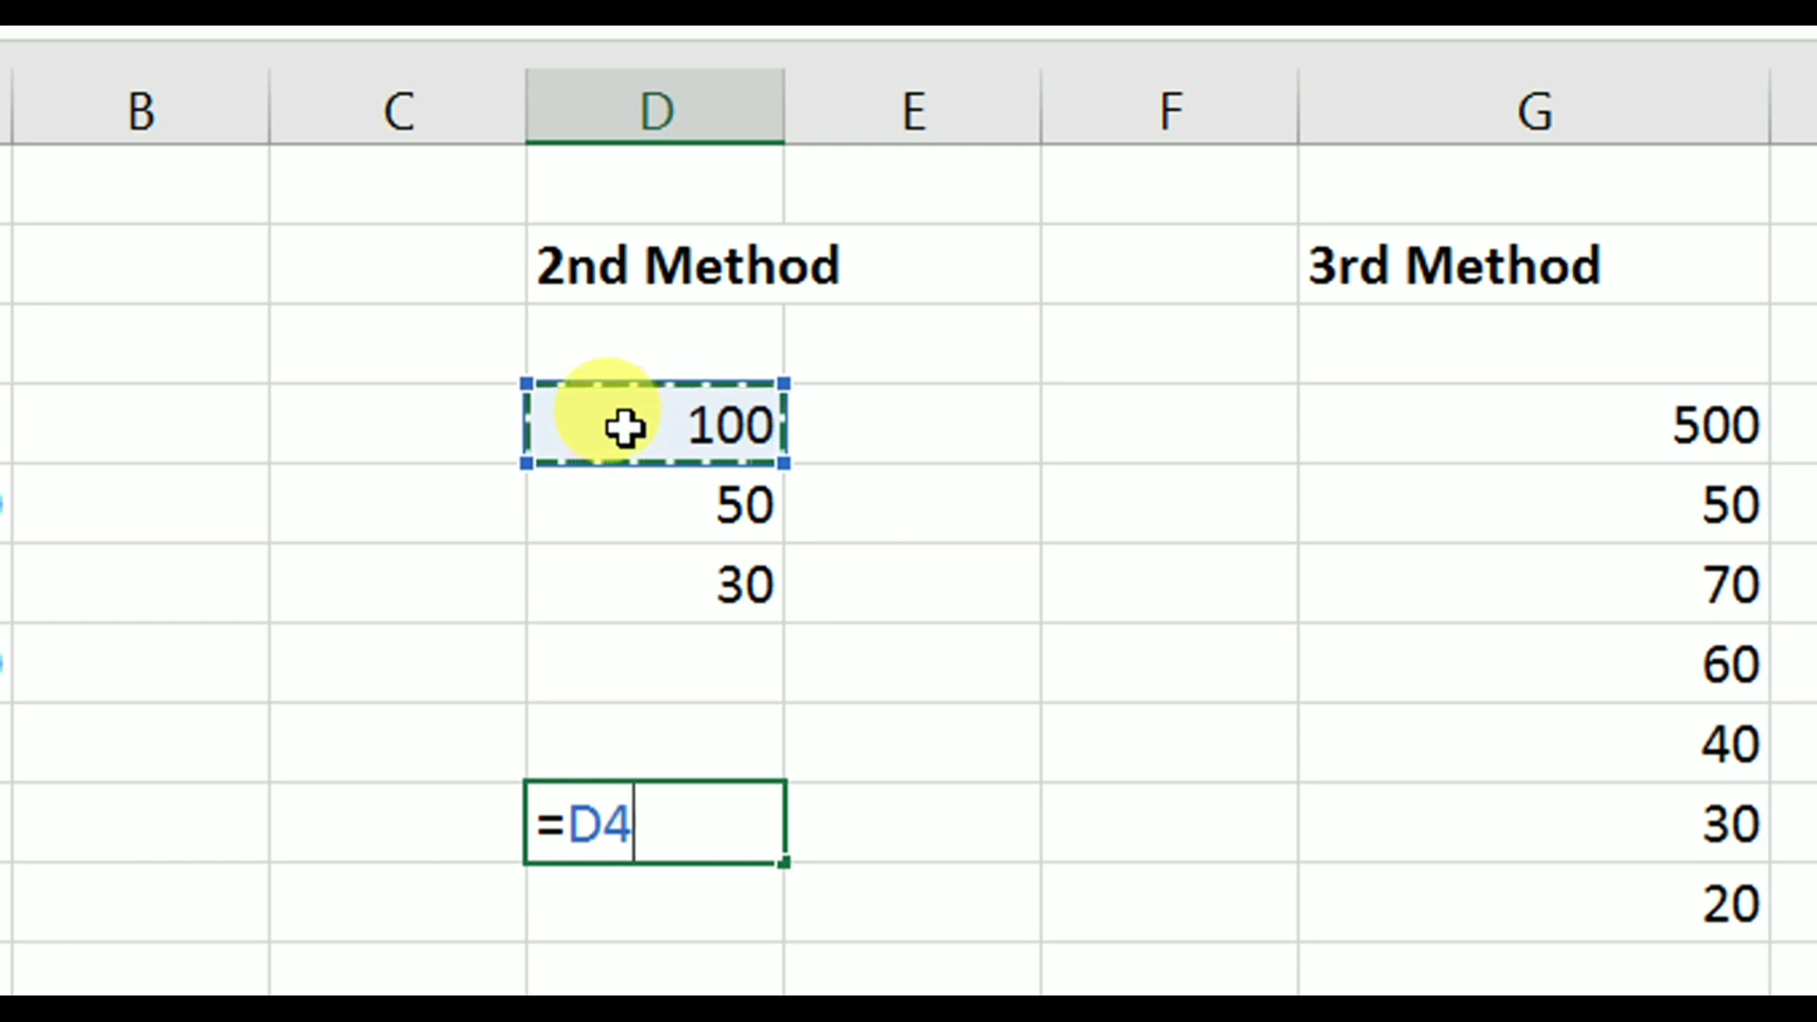
pyautogui.write('-')
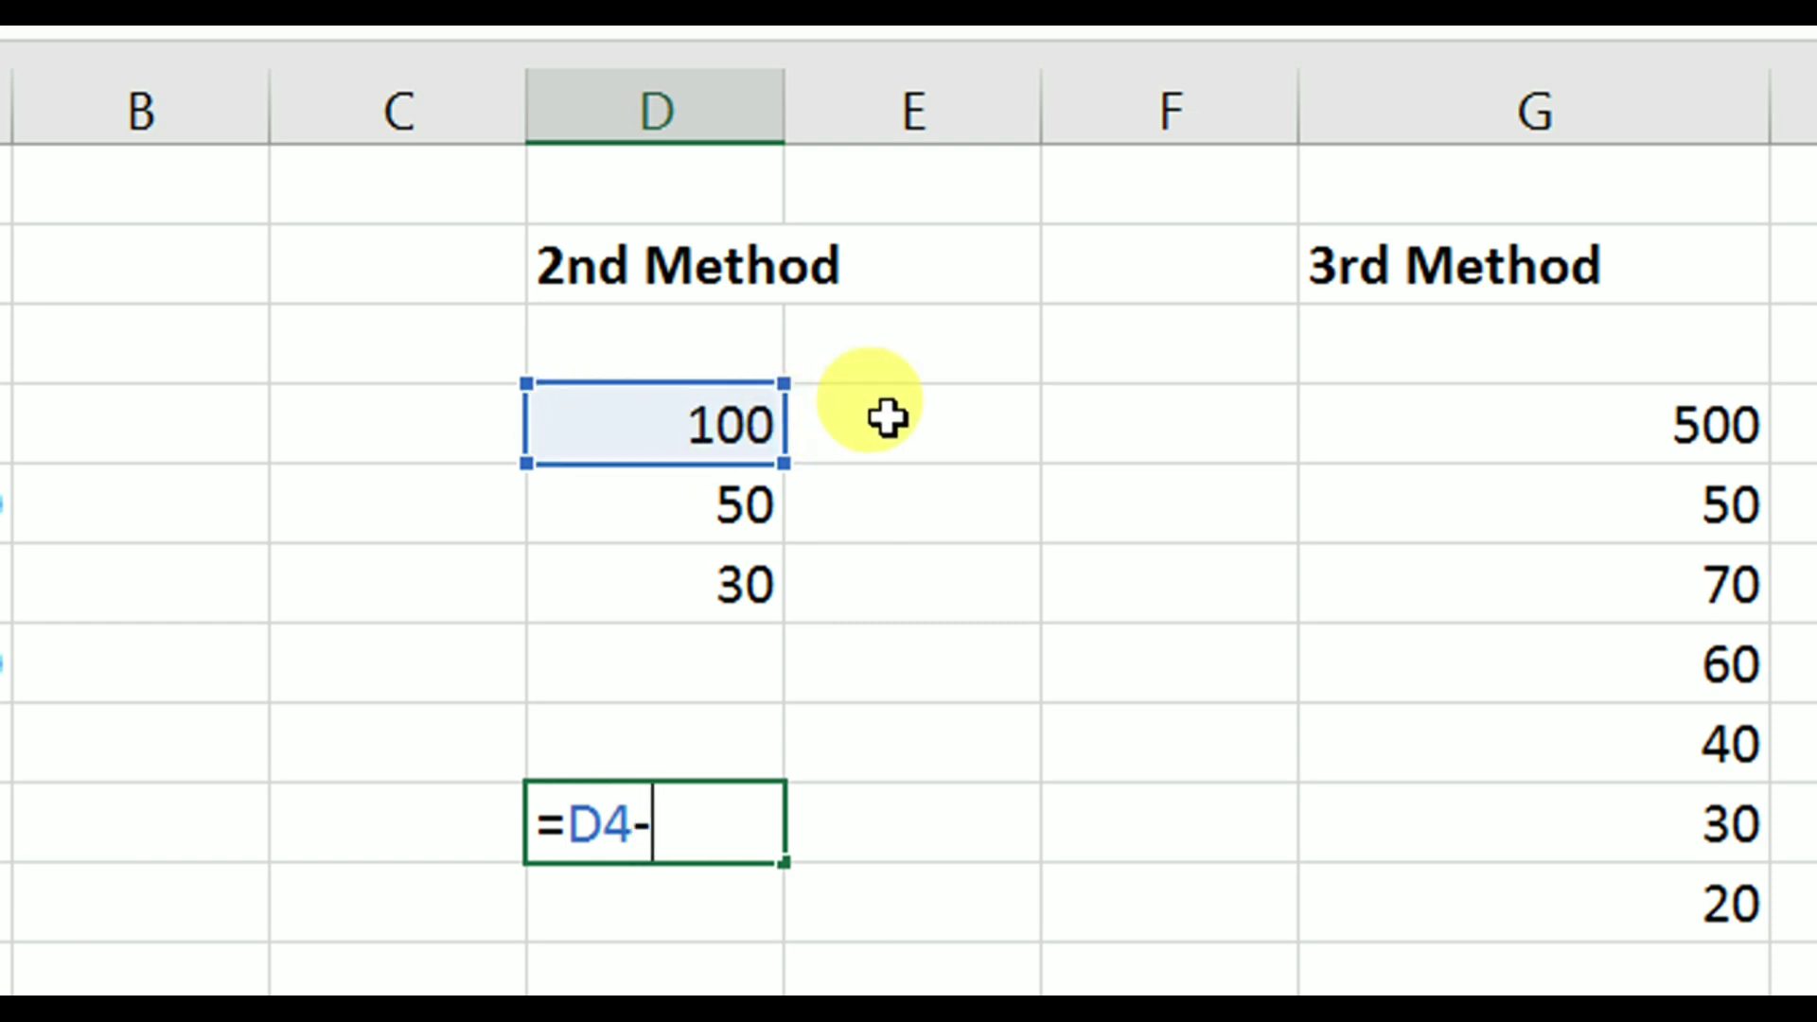
pyautogui.click(627, 504)
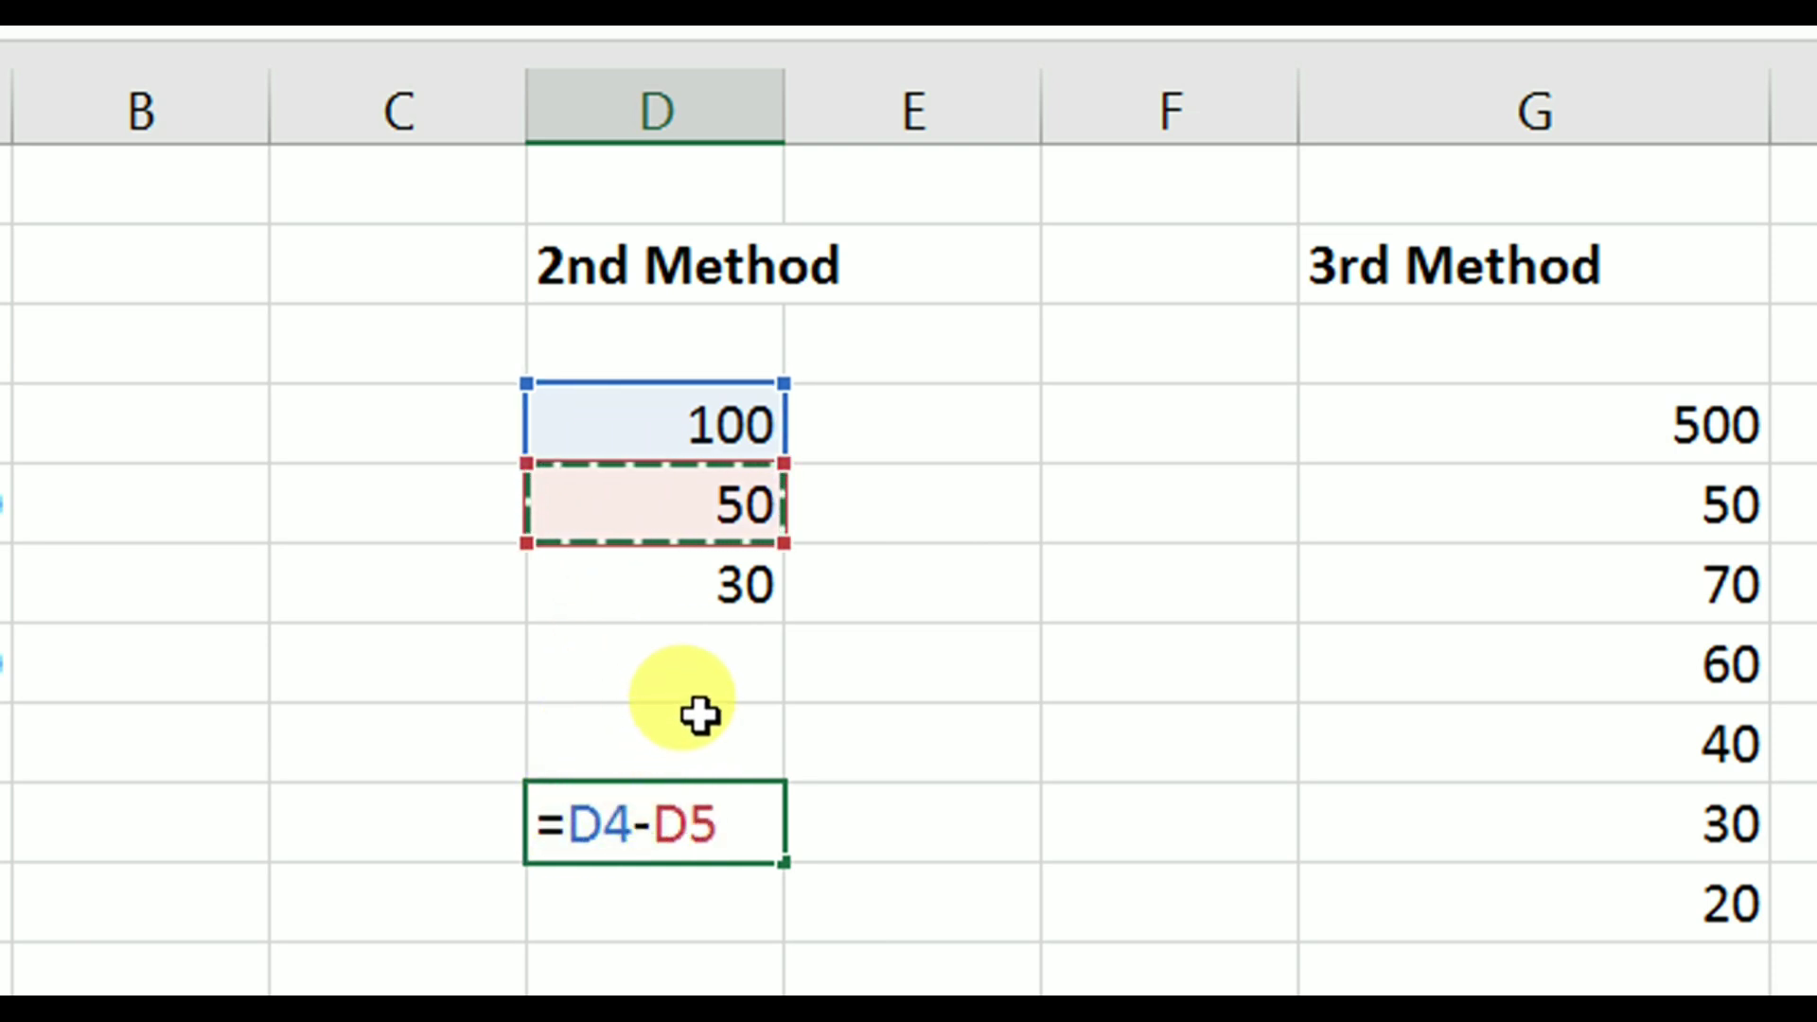
pyautogui.write('-')
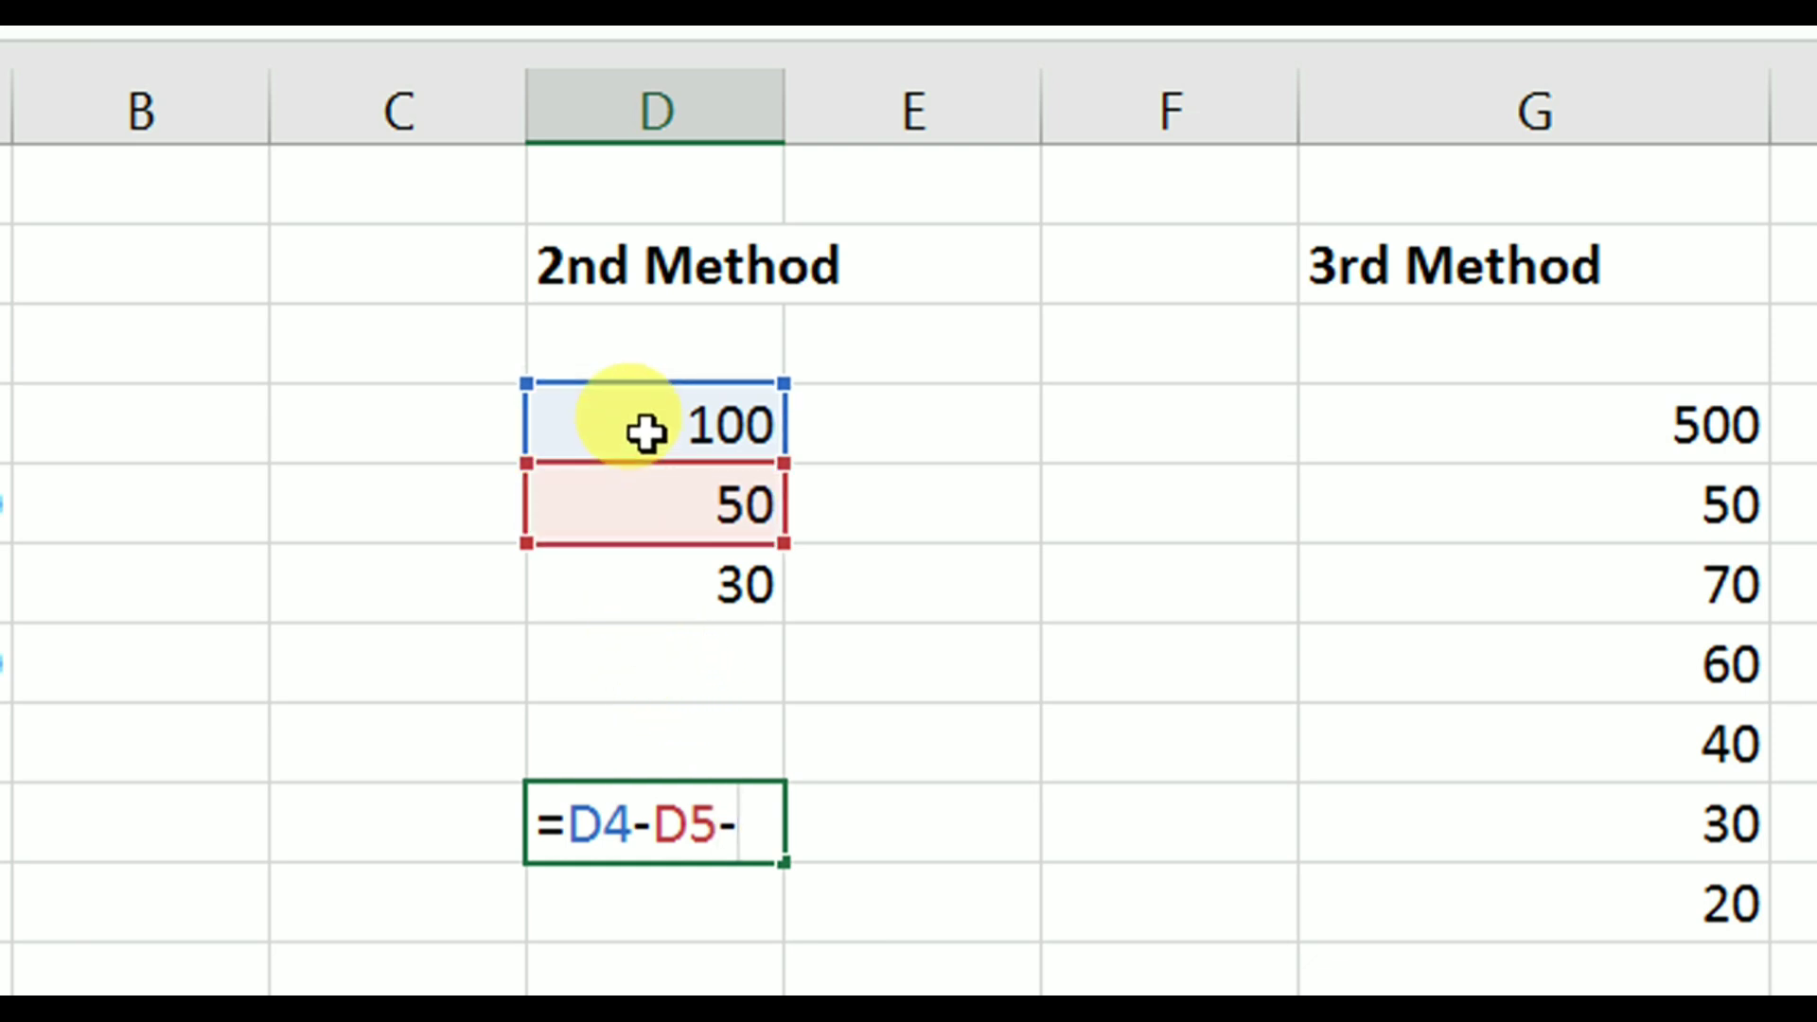
pyautogui.click(610, 584)
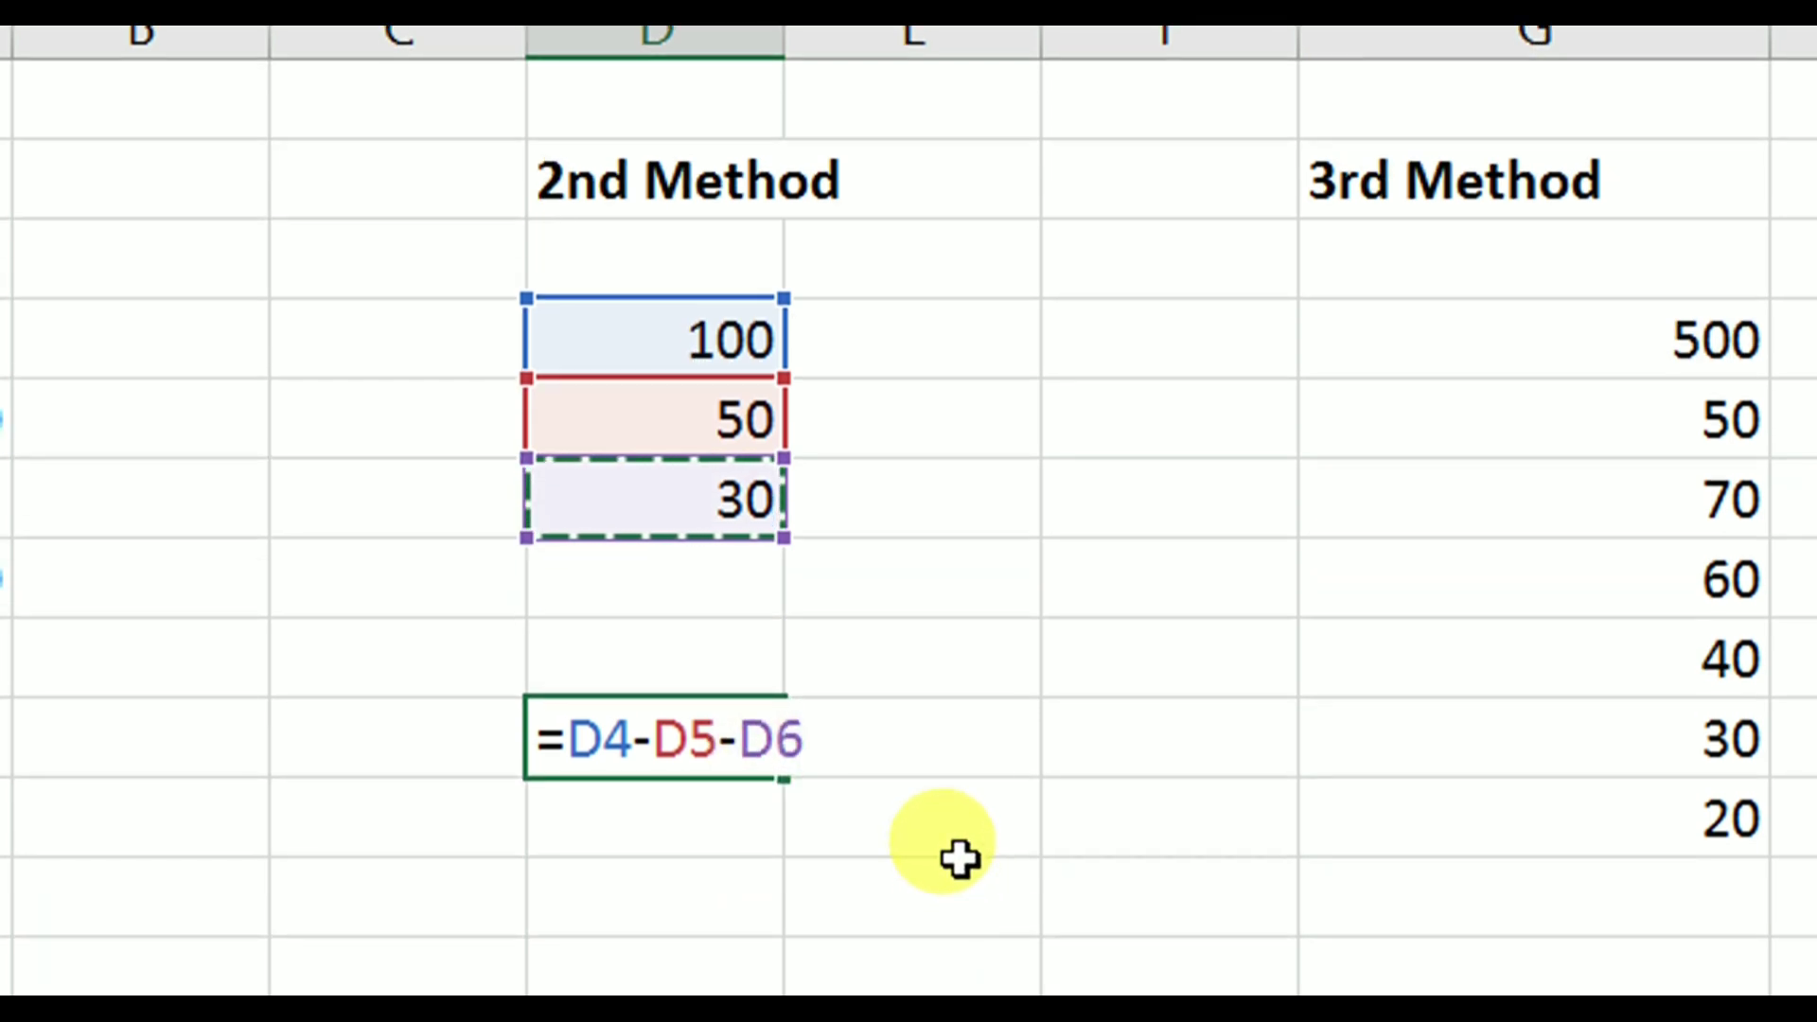
pyautogui.press('Return')
pyautogui.click(681, 734)
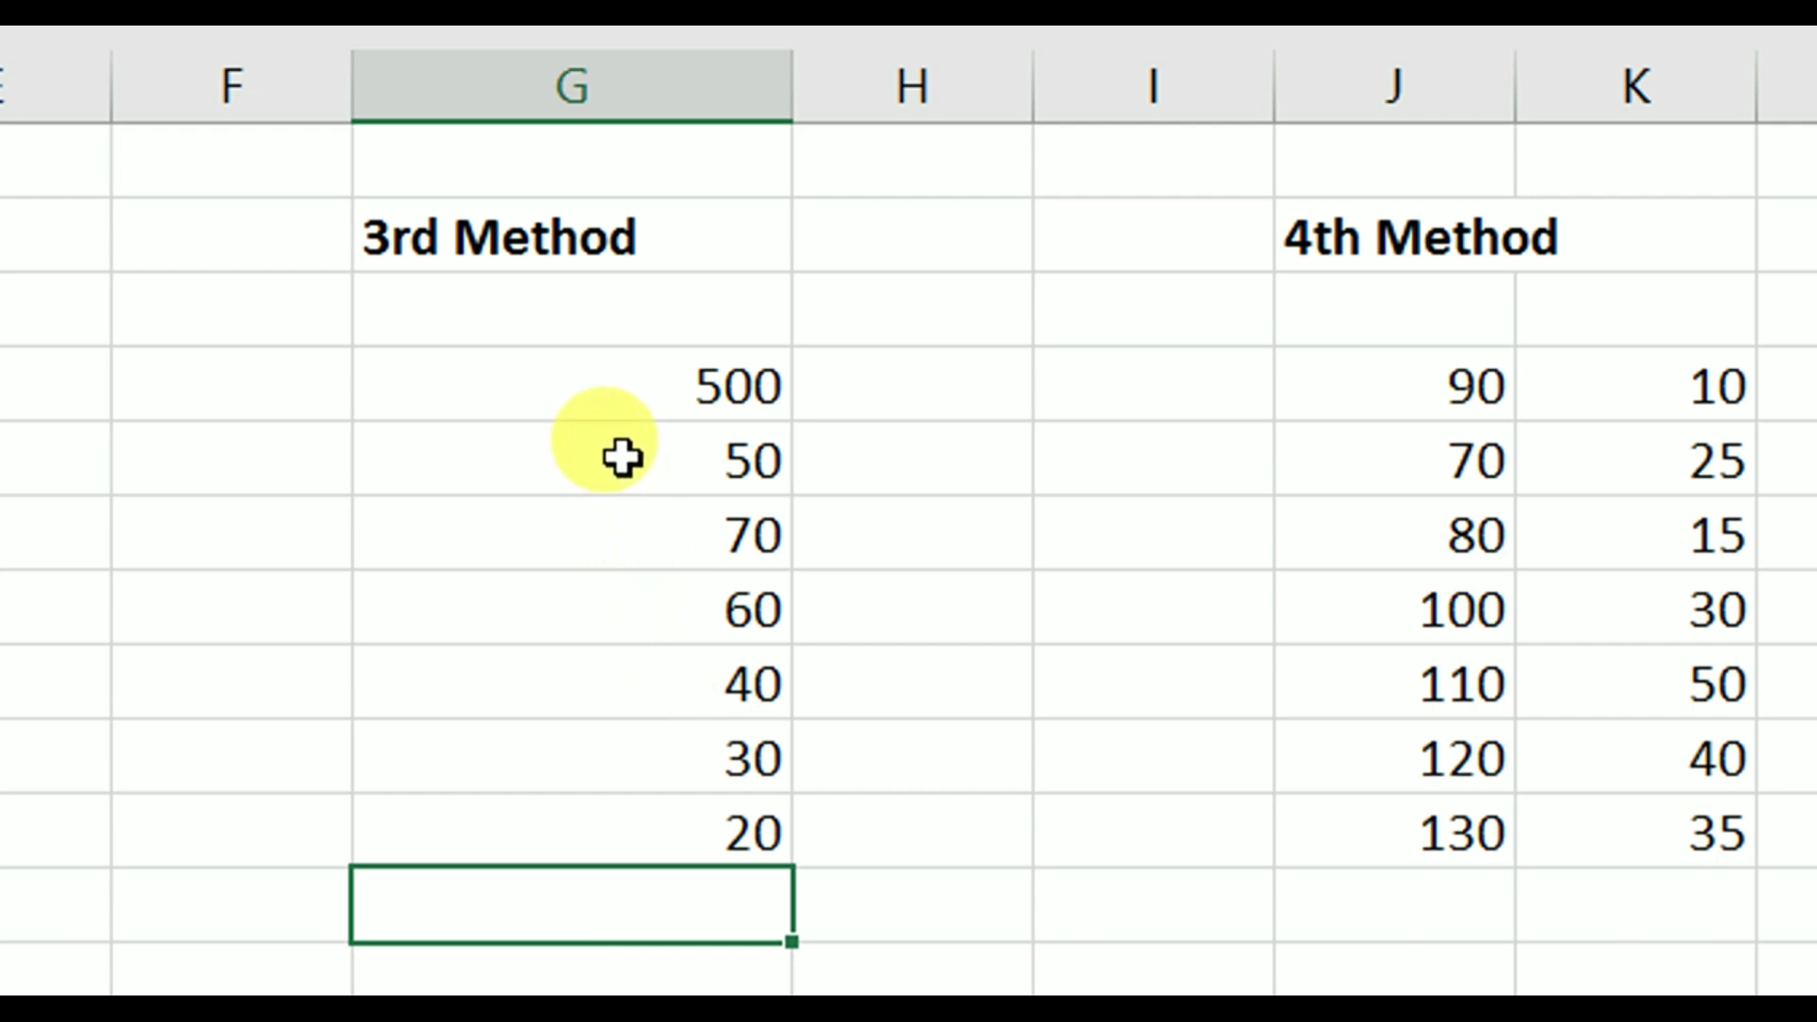
# Examine the 3rd Method figures: the starting value in G4 and the values to subtract in G5:G10
pyautogui.click(624, 379)
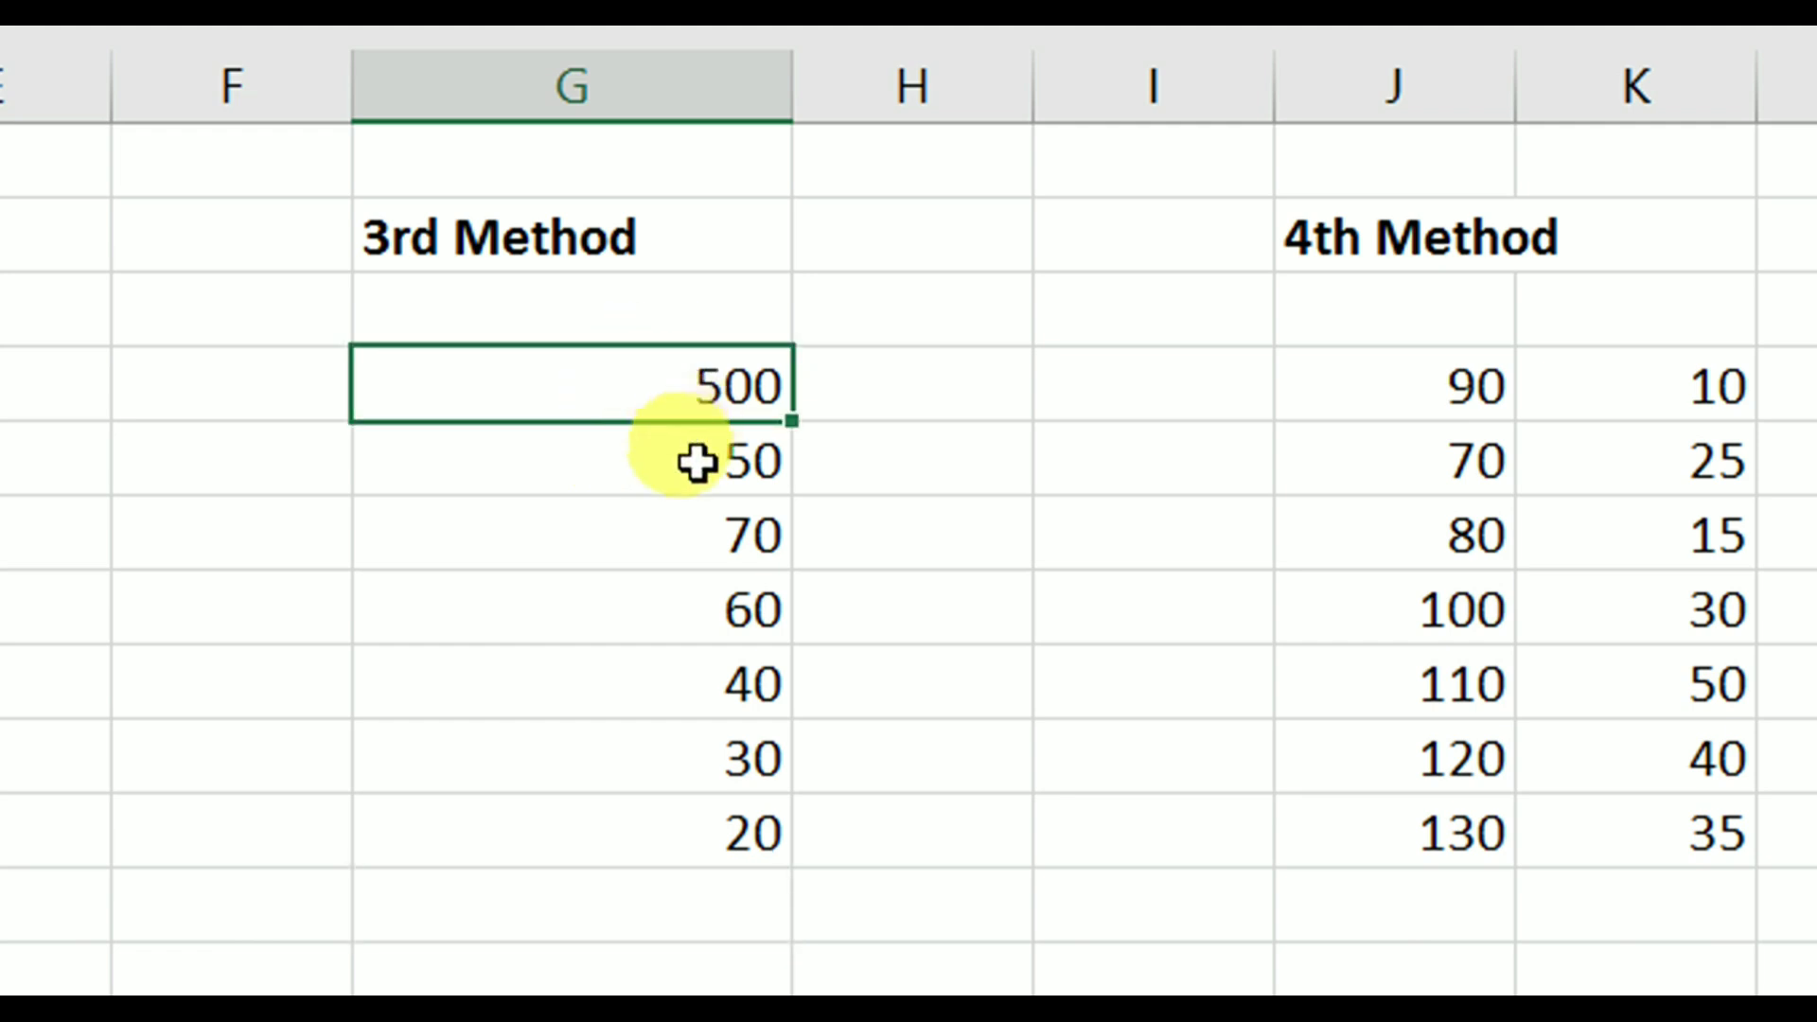
pyautogui.moveTo(657, 458); pyautogui.dragTo(659, 805)
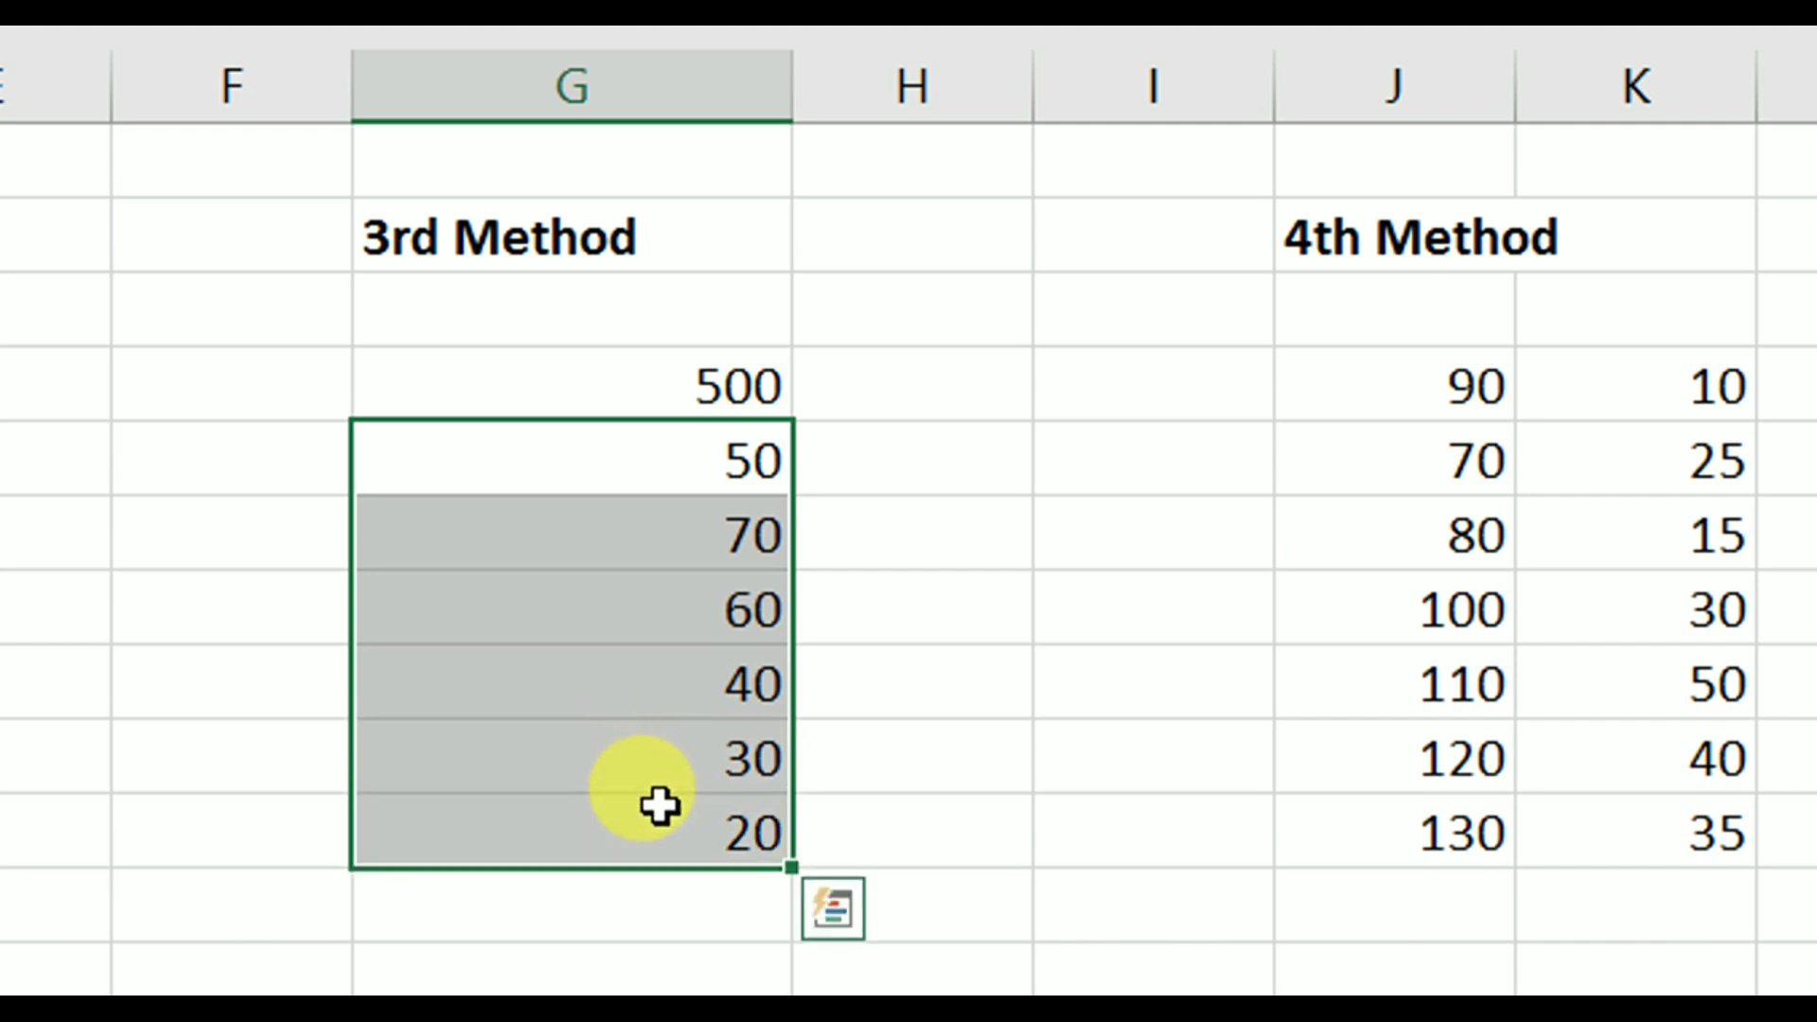
pyautogui.click(570, 377)
pyautogui.moveTo(555, 462); pyautogui.dragTo(525, 821)
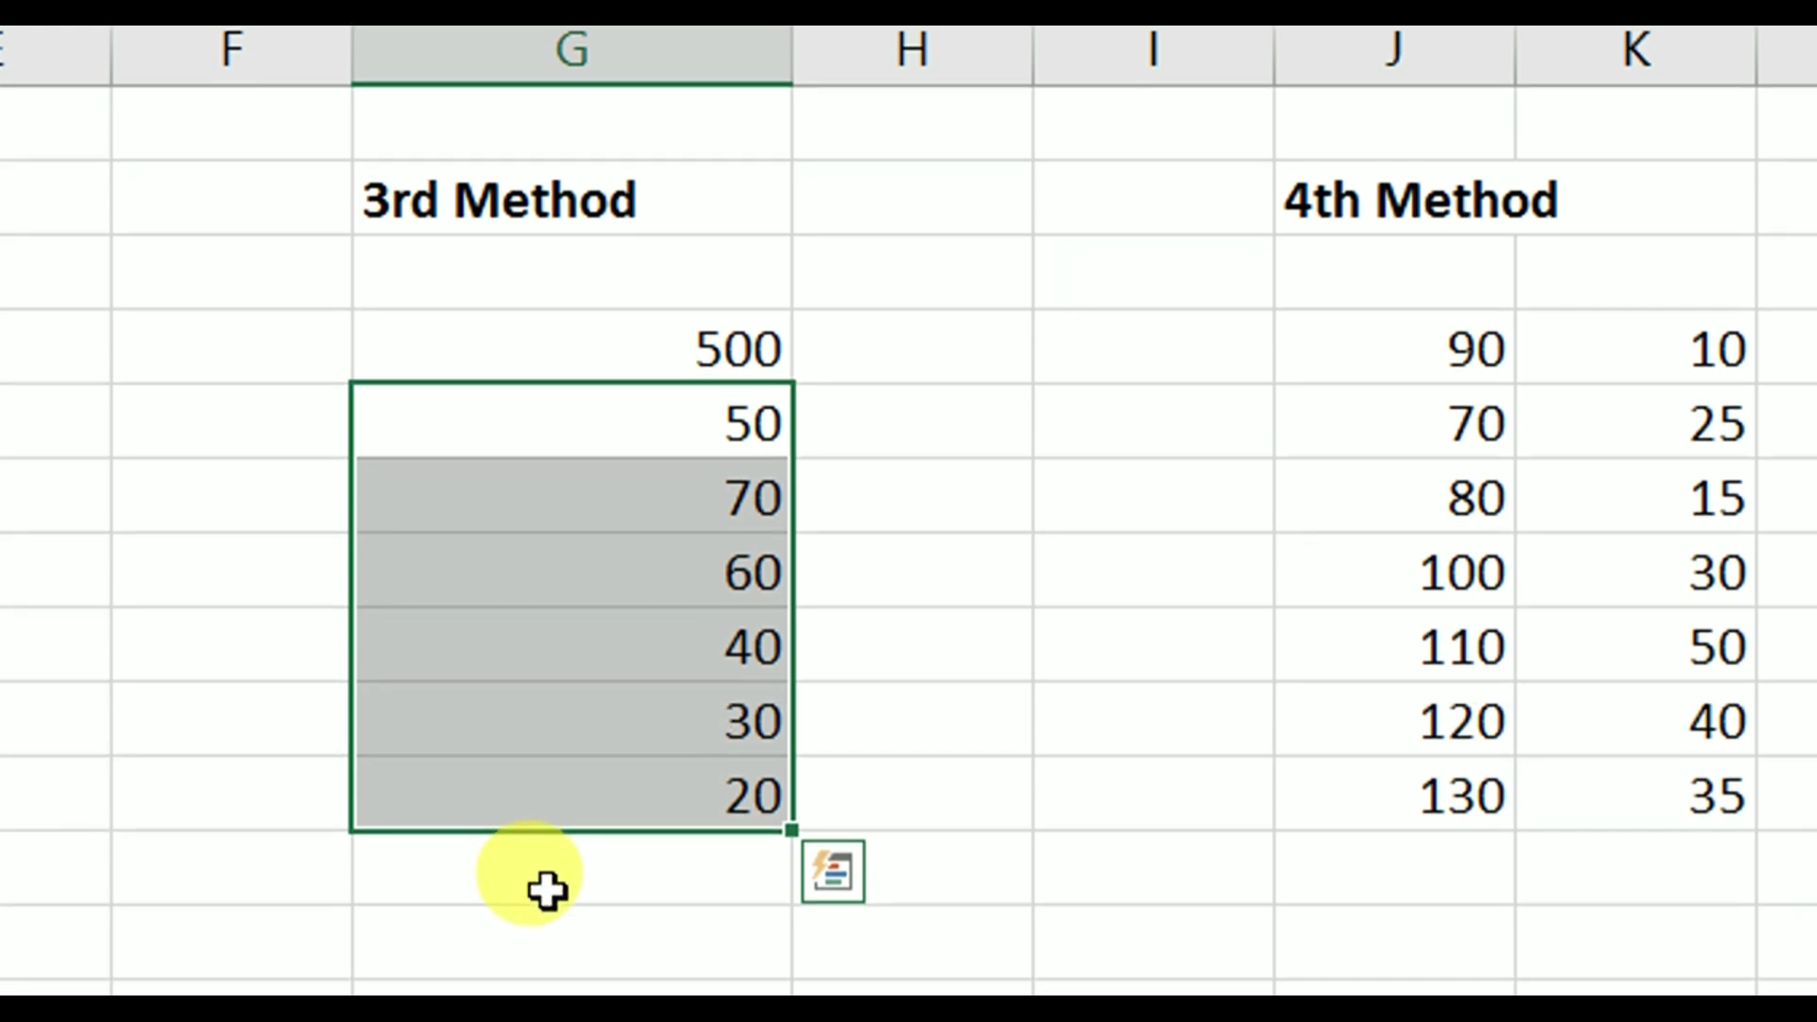
# Subtract the total of the remaining 3rd Method values from the first, entering =G4-SUM(G5:G10) in G12
pyautogui.click(564, 947)
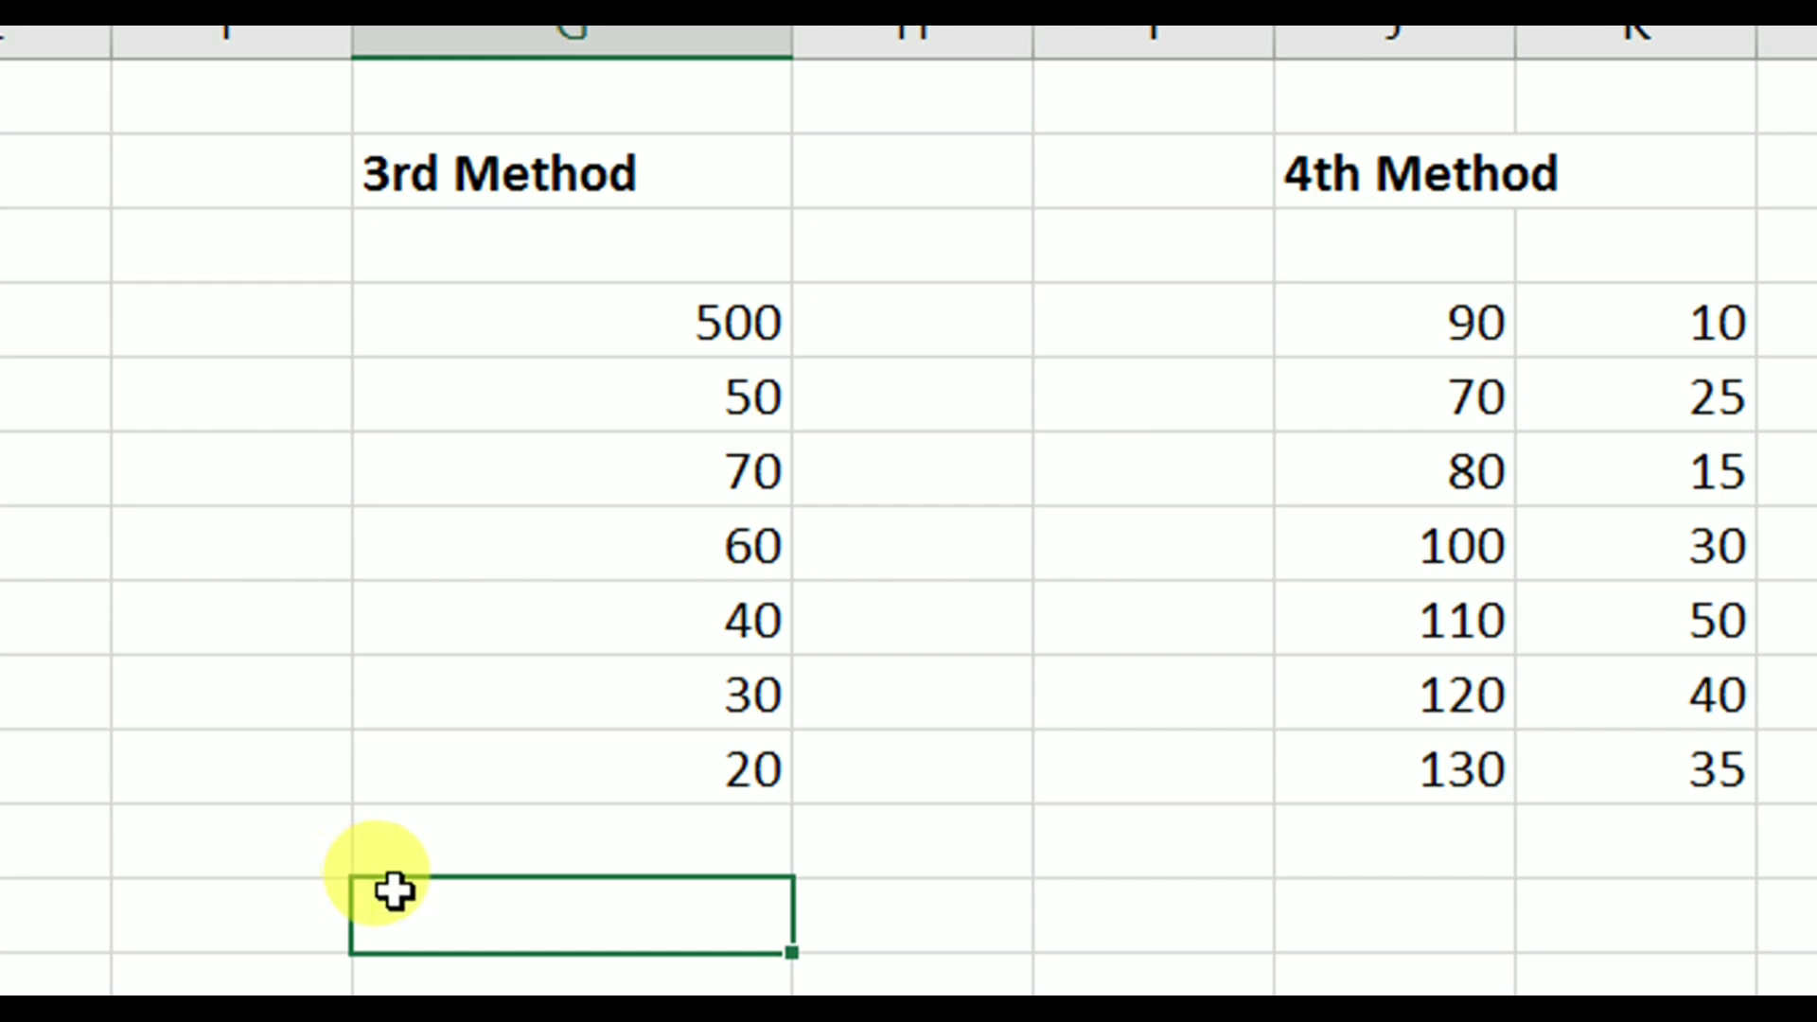
pyautogui.write('=')
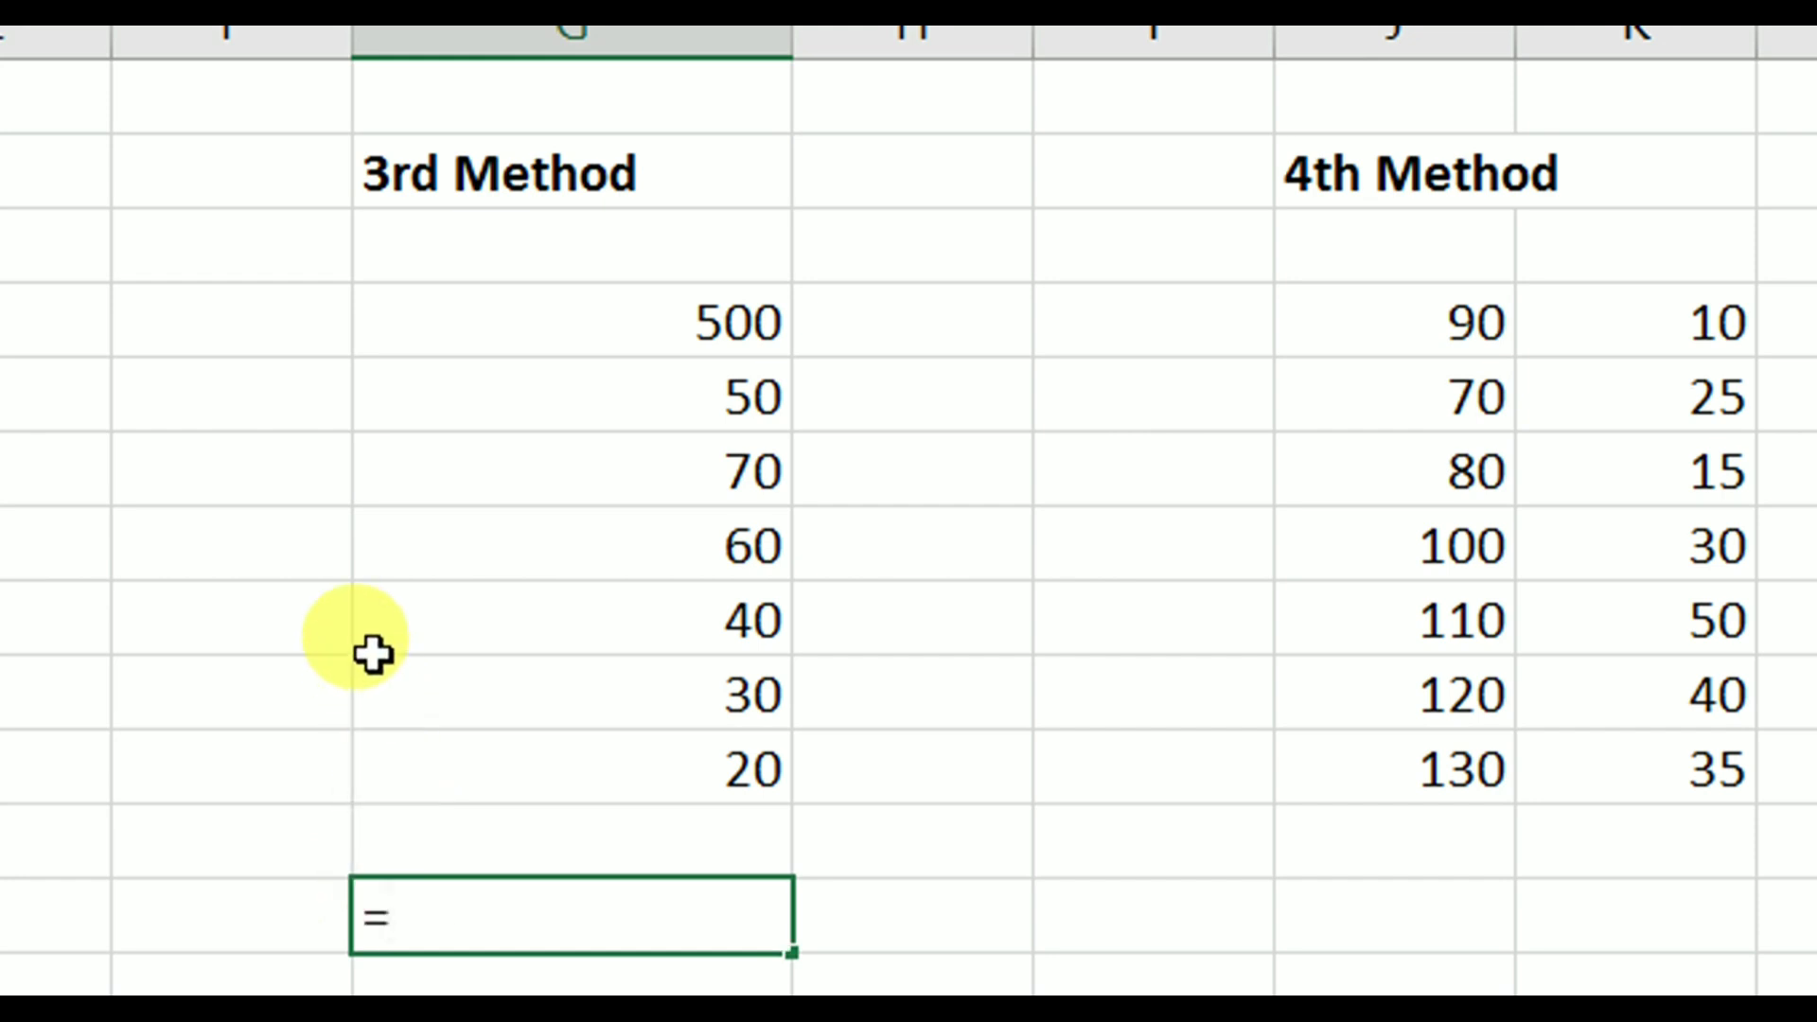
pyautogui.click(449, 325)
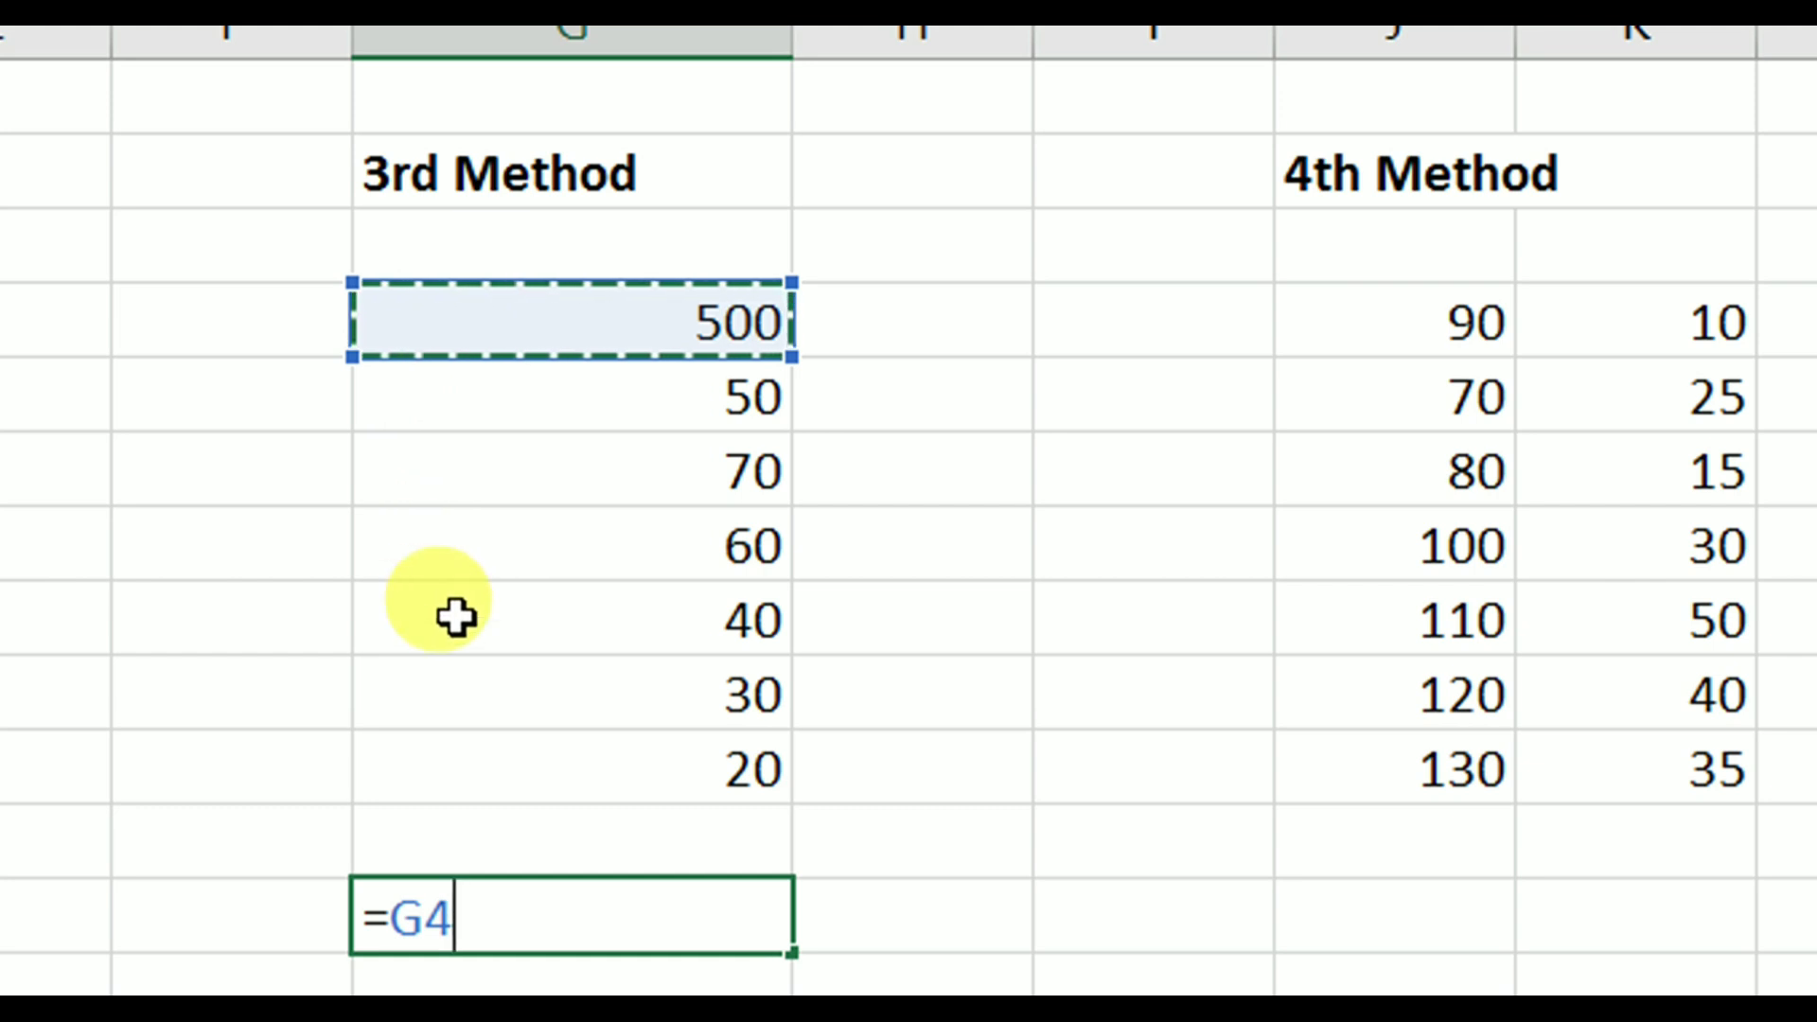
pyautogui.write('-')
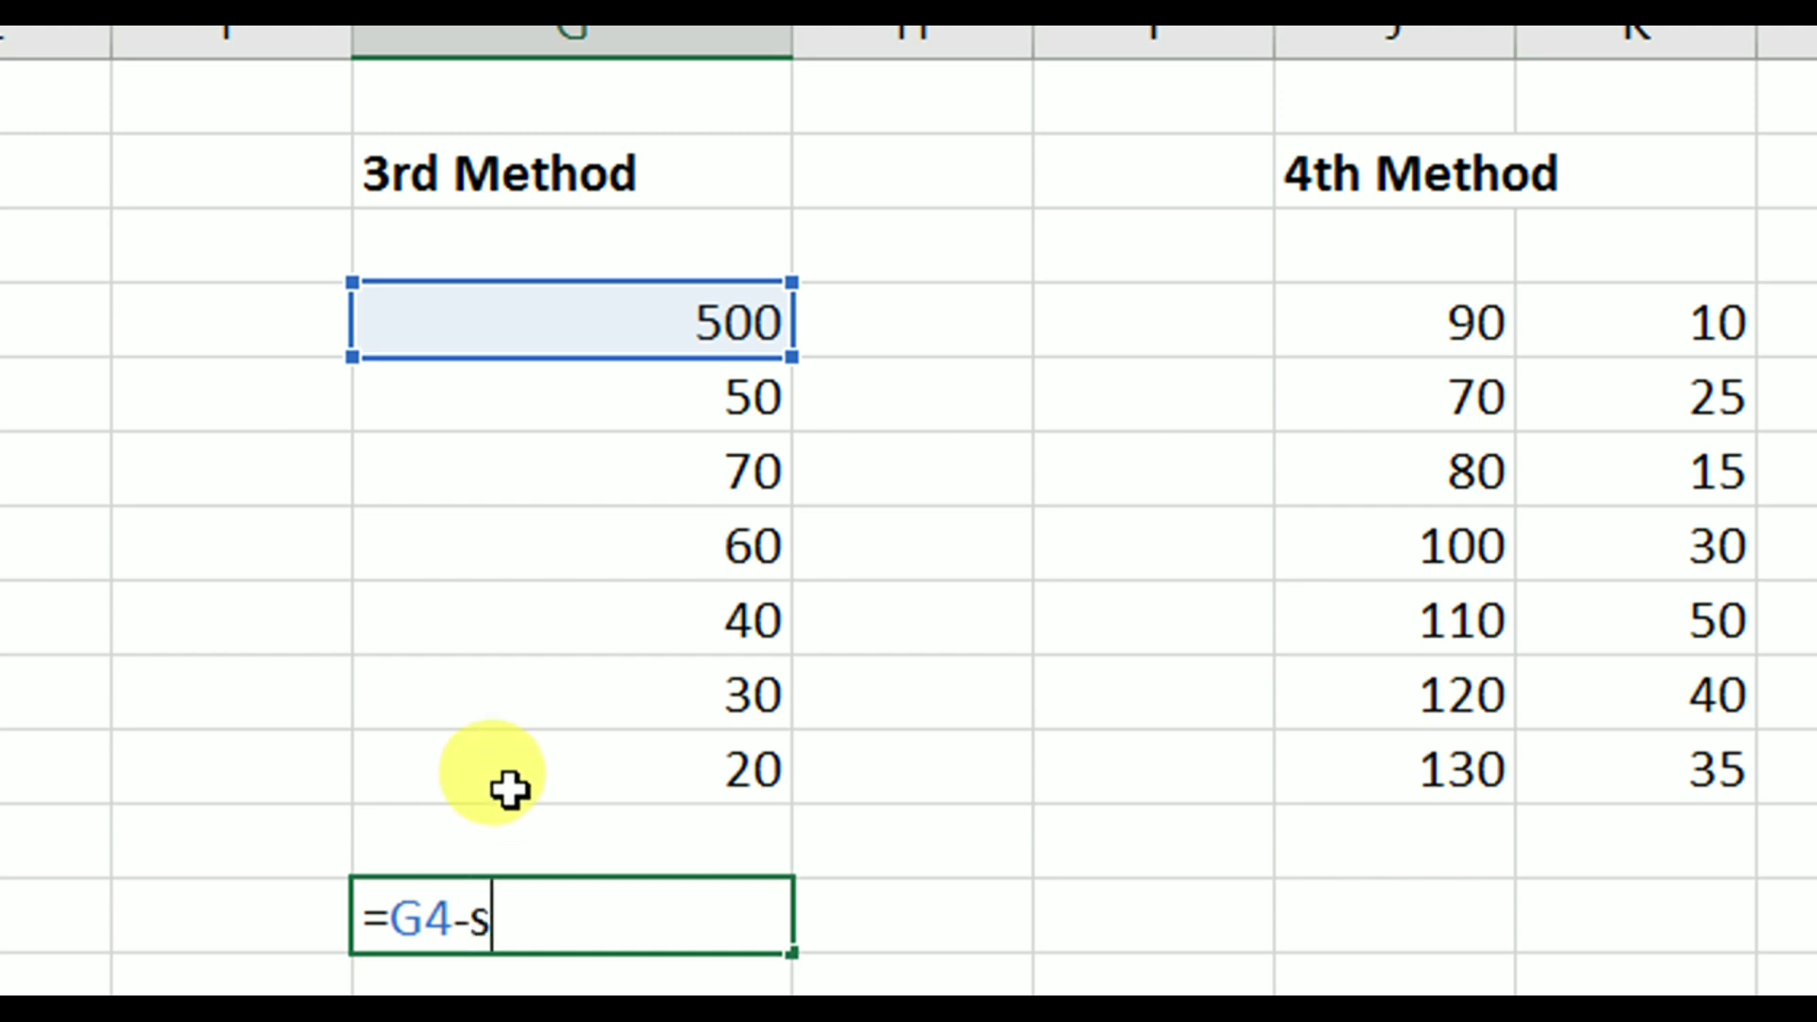
pyautogui.write('sum')
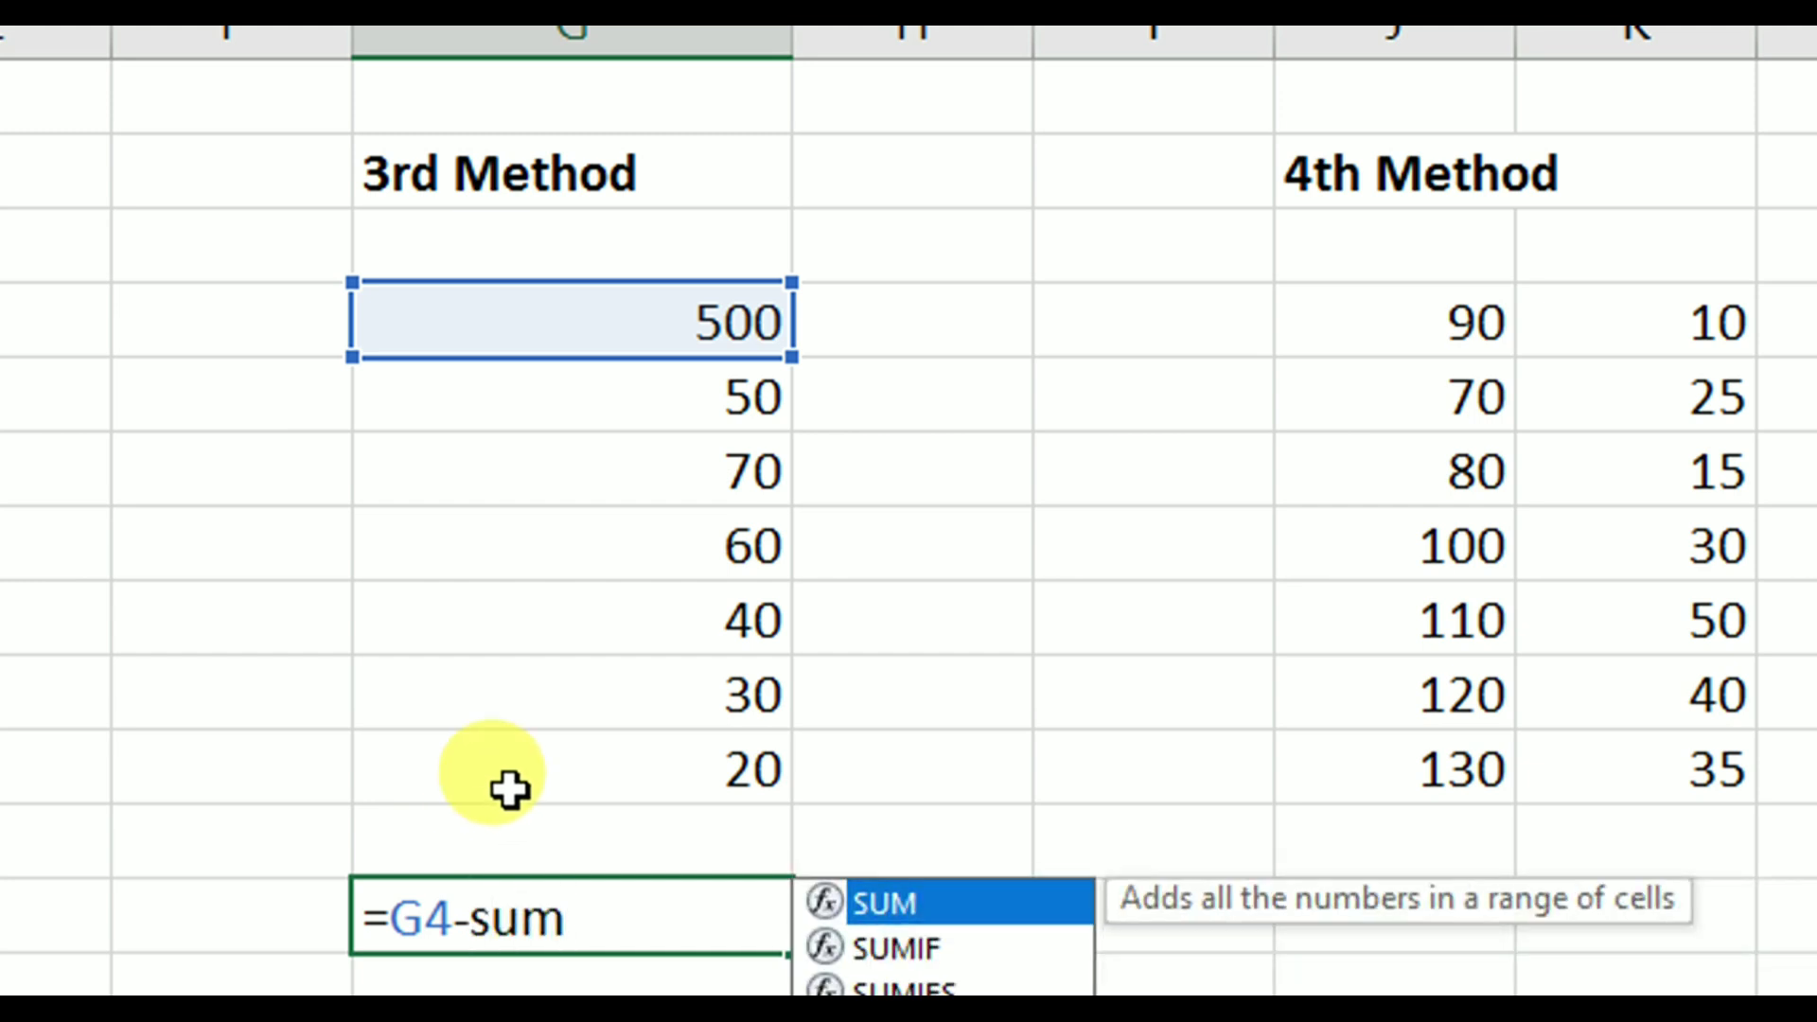
pyautogui.write('(')
pyautogui.moveTo(548, 402); pyautogui.dragTo(568, 741)
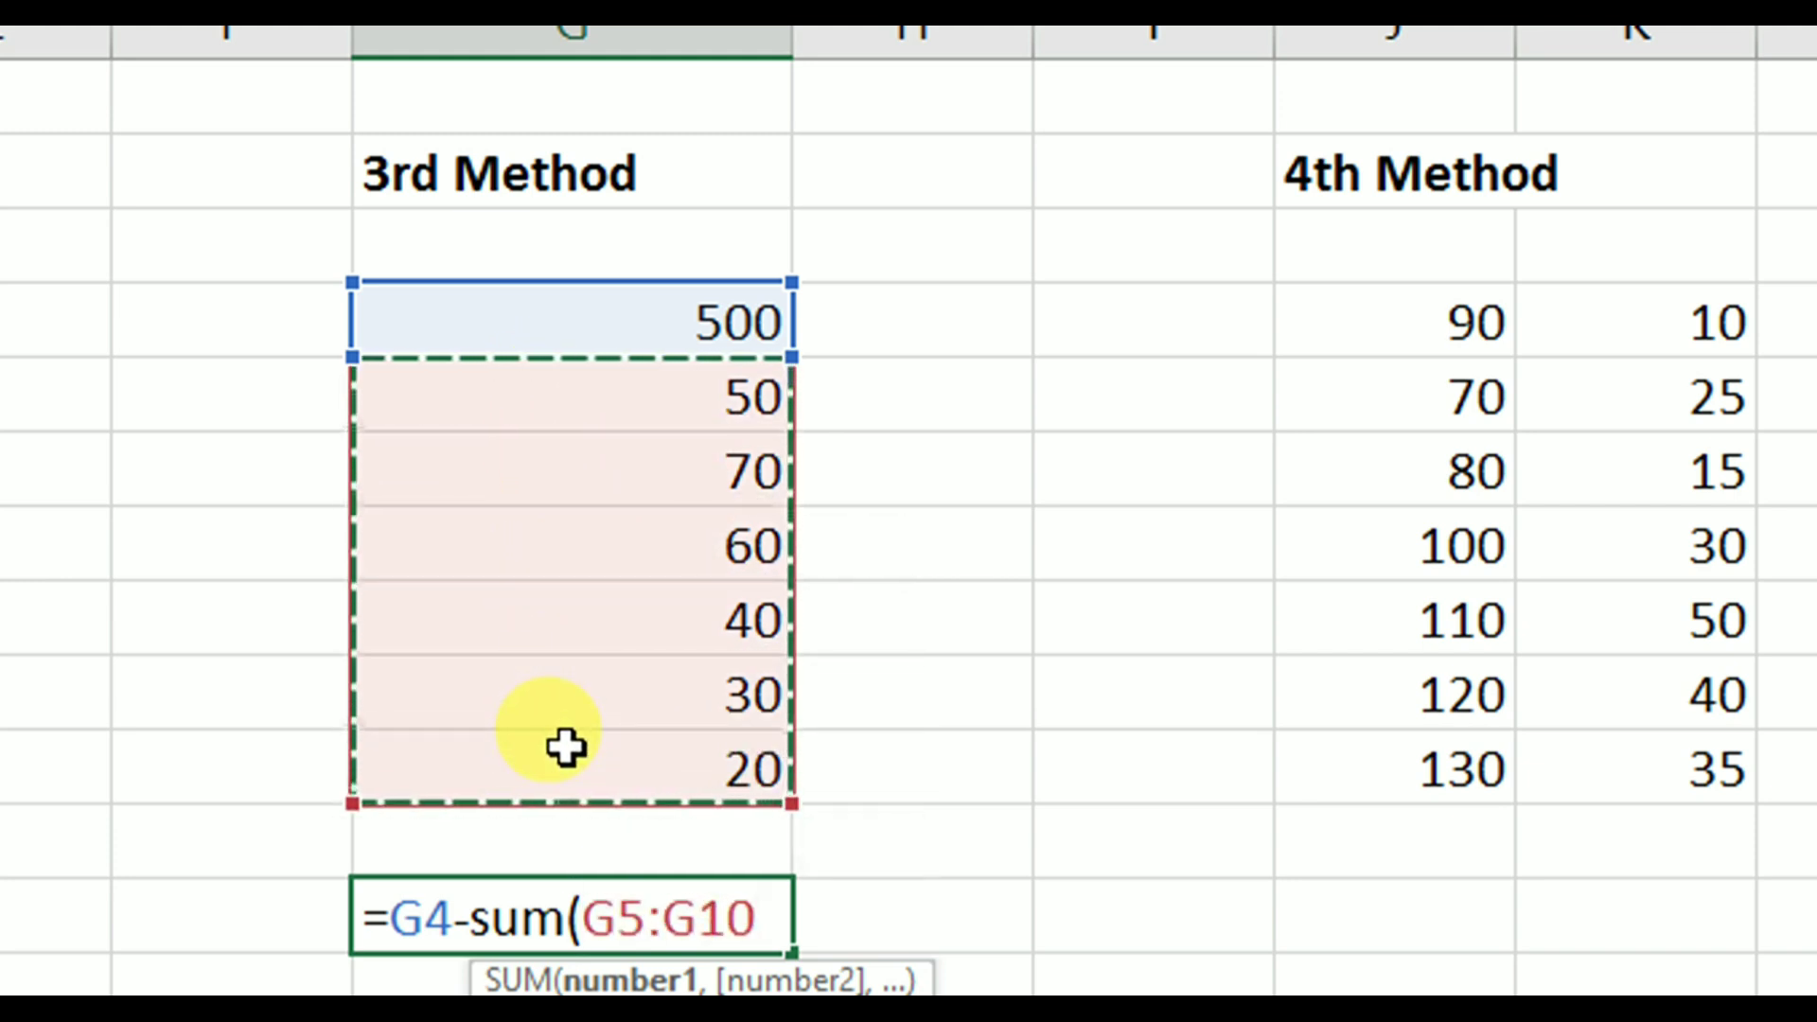
pyautogui.write(')')
pyautogui.press('Return')
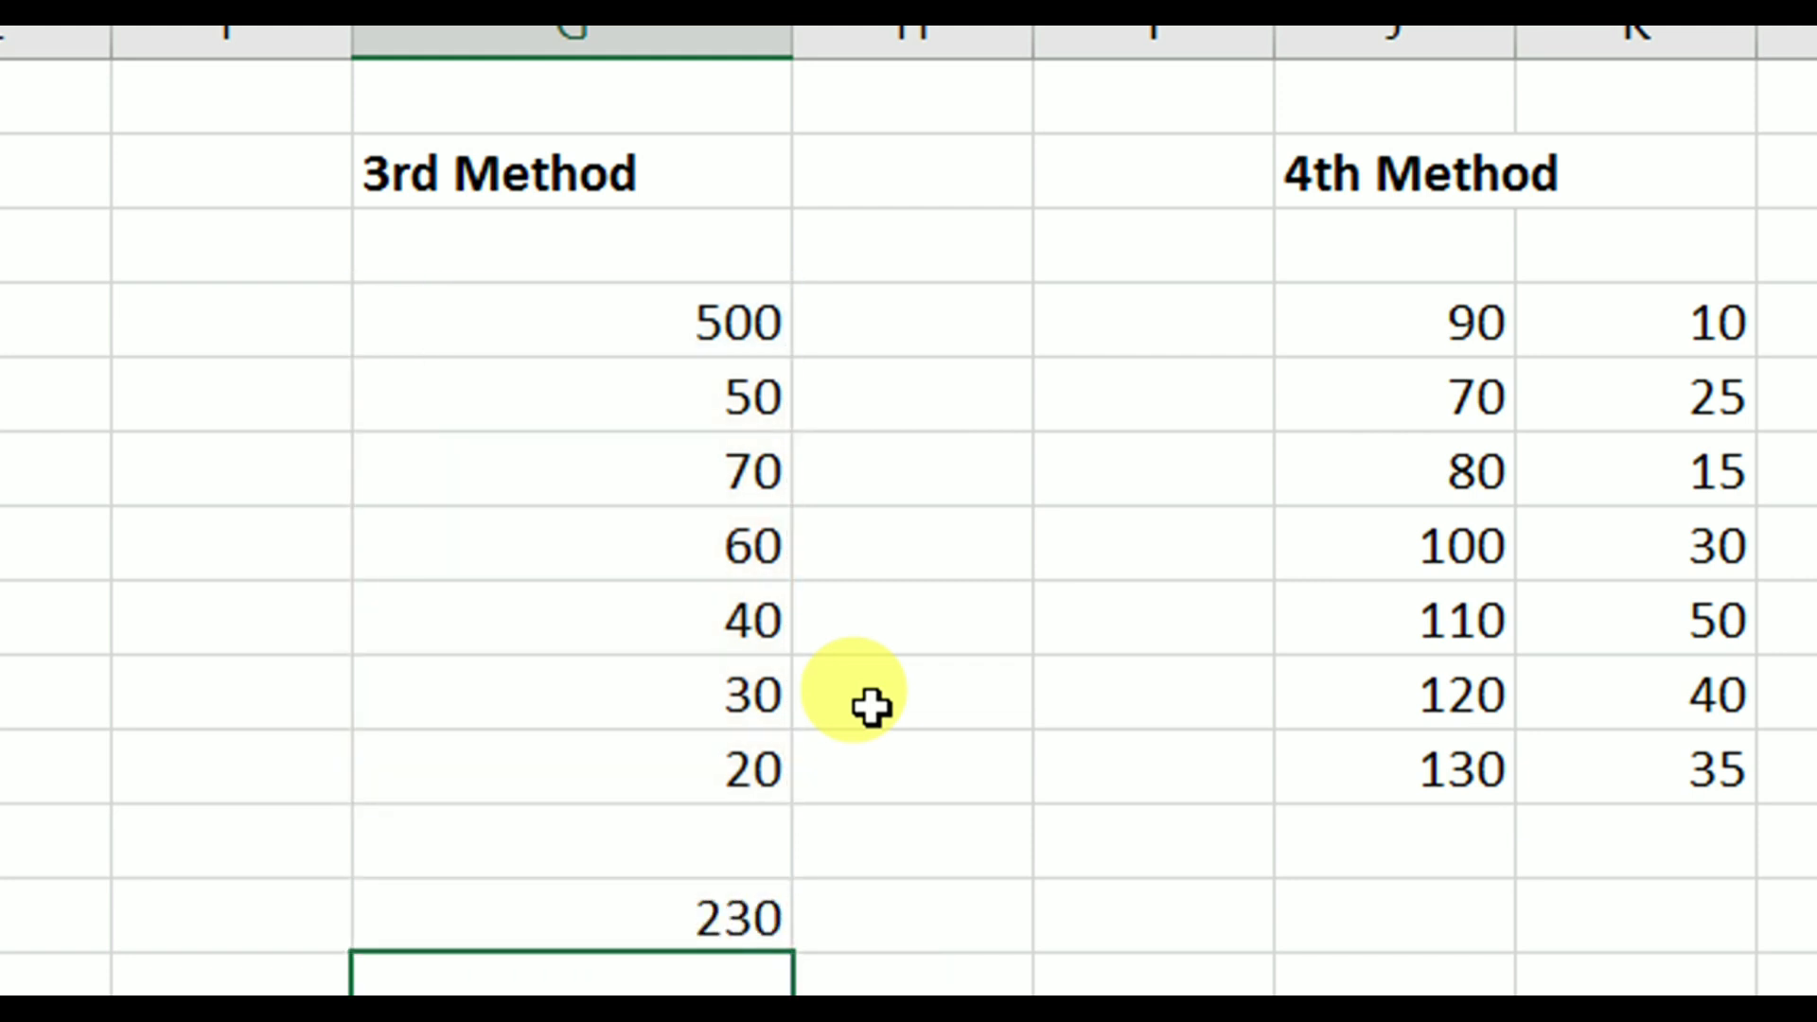
pyautogui.click(610, 888)
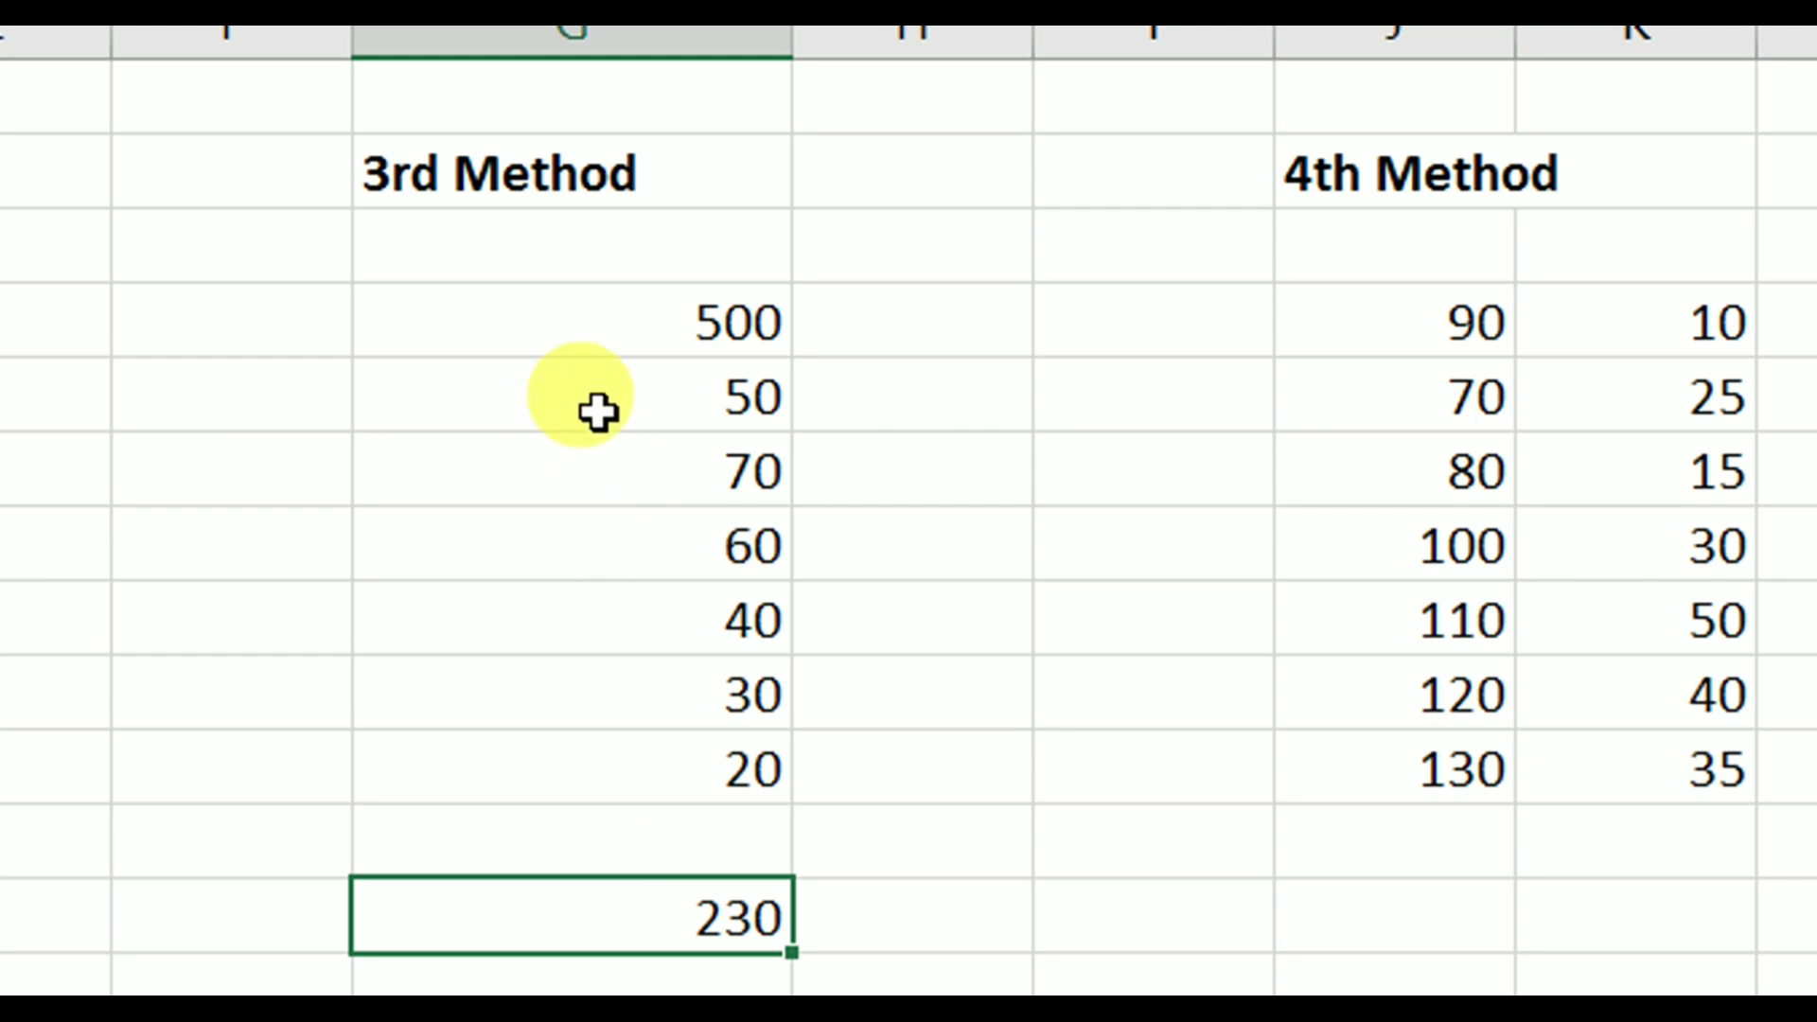
# Subtract the first pair of 4th Method values by cell reference, entering =J4-K4 in L4
pyautogui.moveTo(598, 407); pyautogui.dragTo(628, 748)
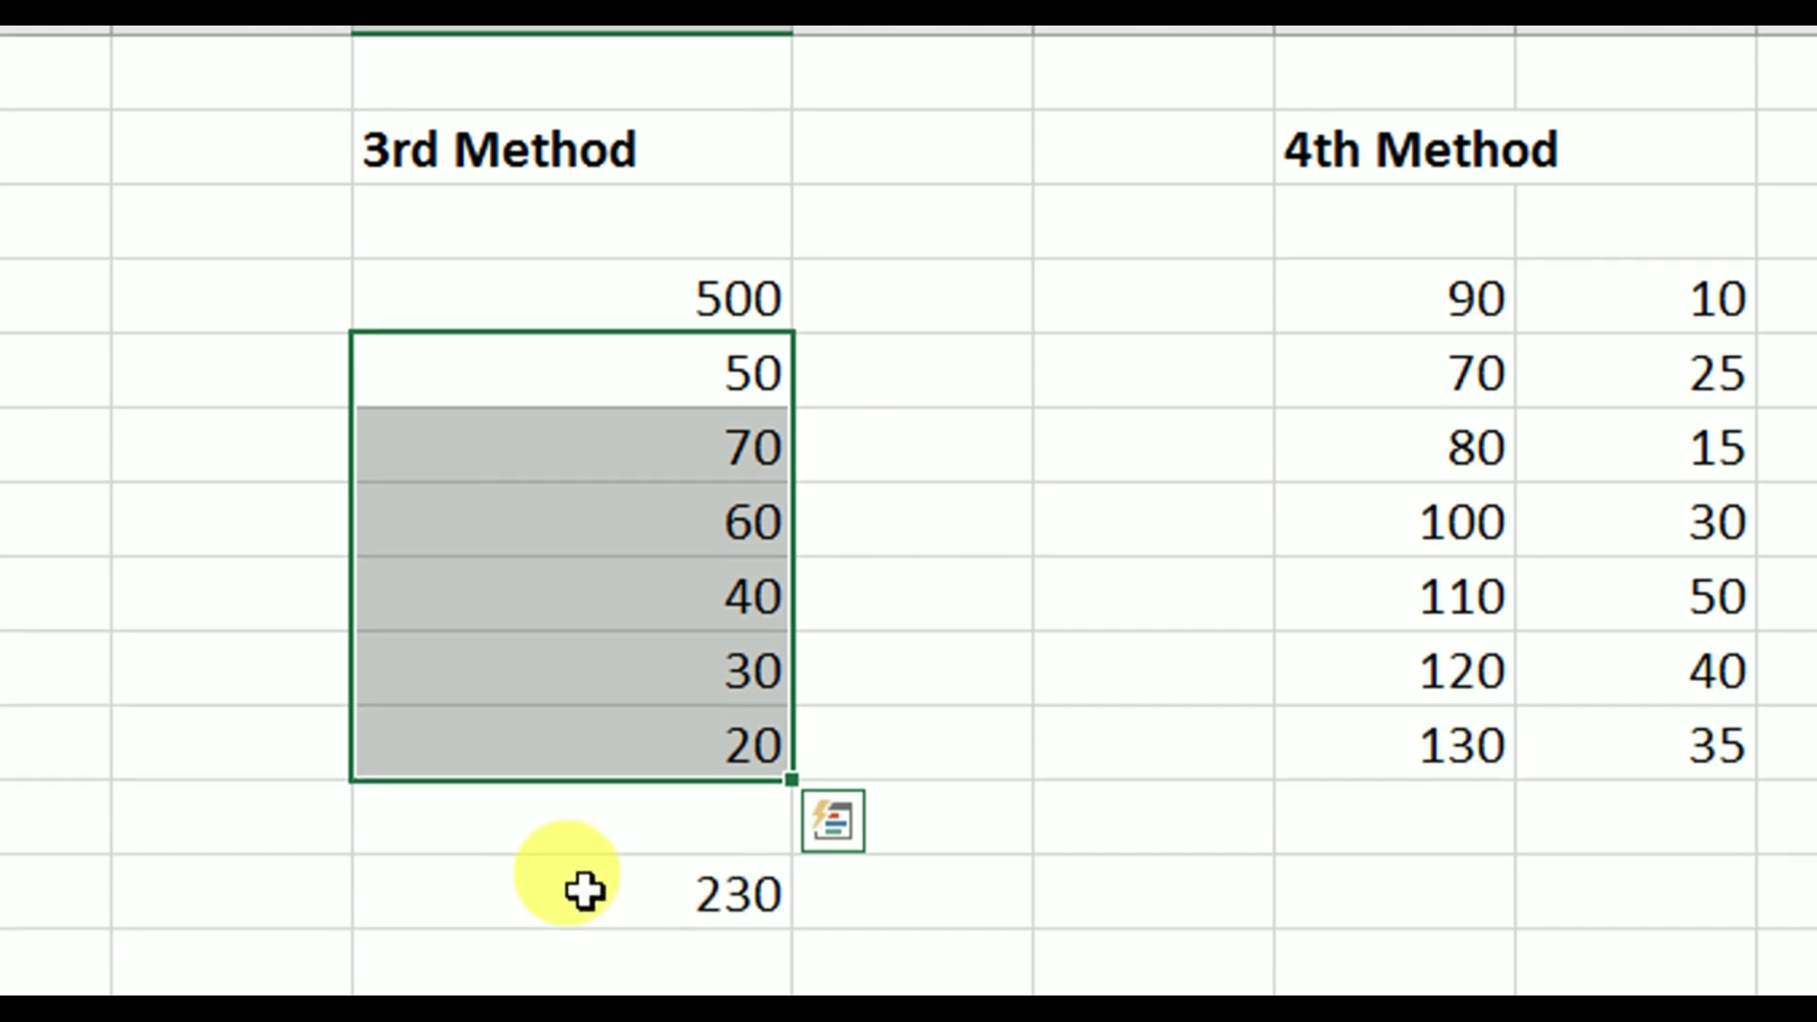
pyautogui.click(454, 588)
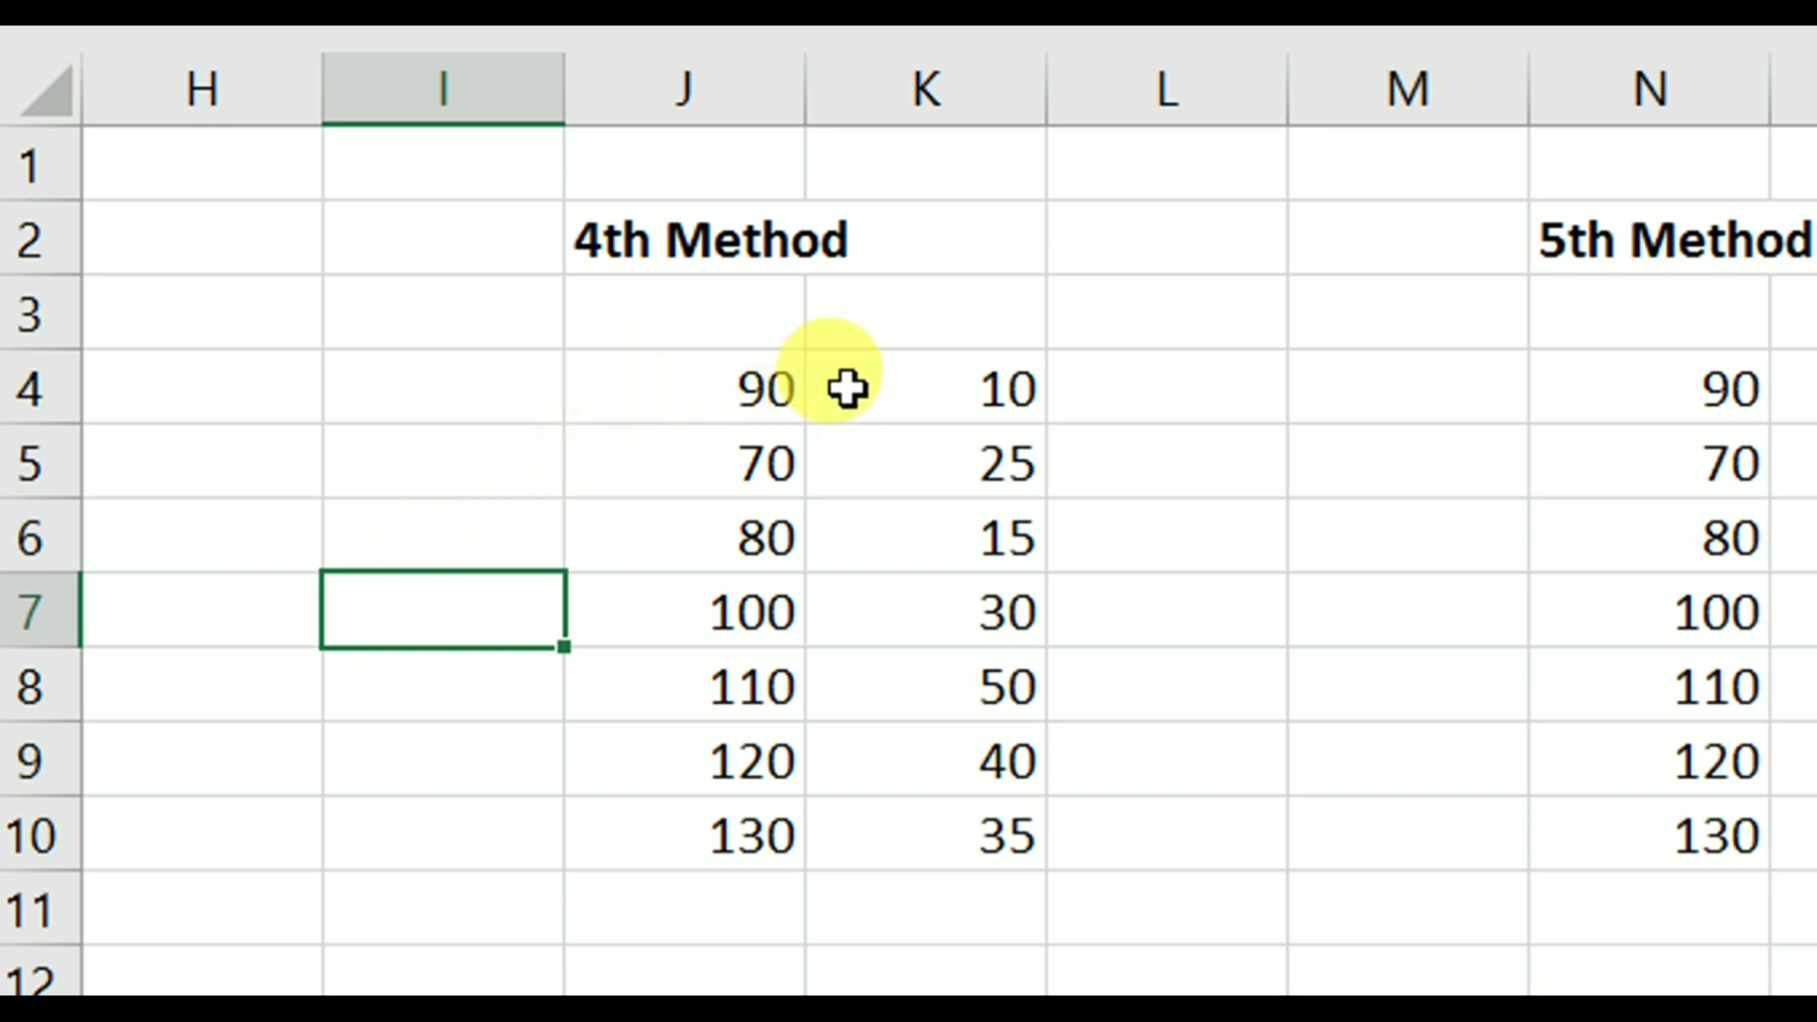
pyautogui.moveTo(694, 378); pyautogui.dragTo(716, 834)
pyautogui.moveTo(900, 429); pyautogui.dragTo(940, 832)
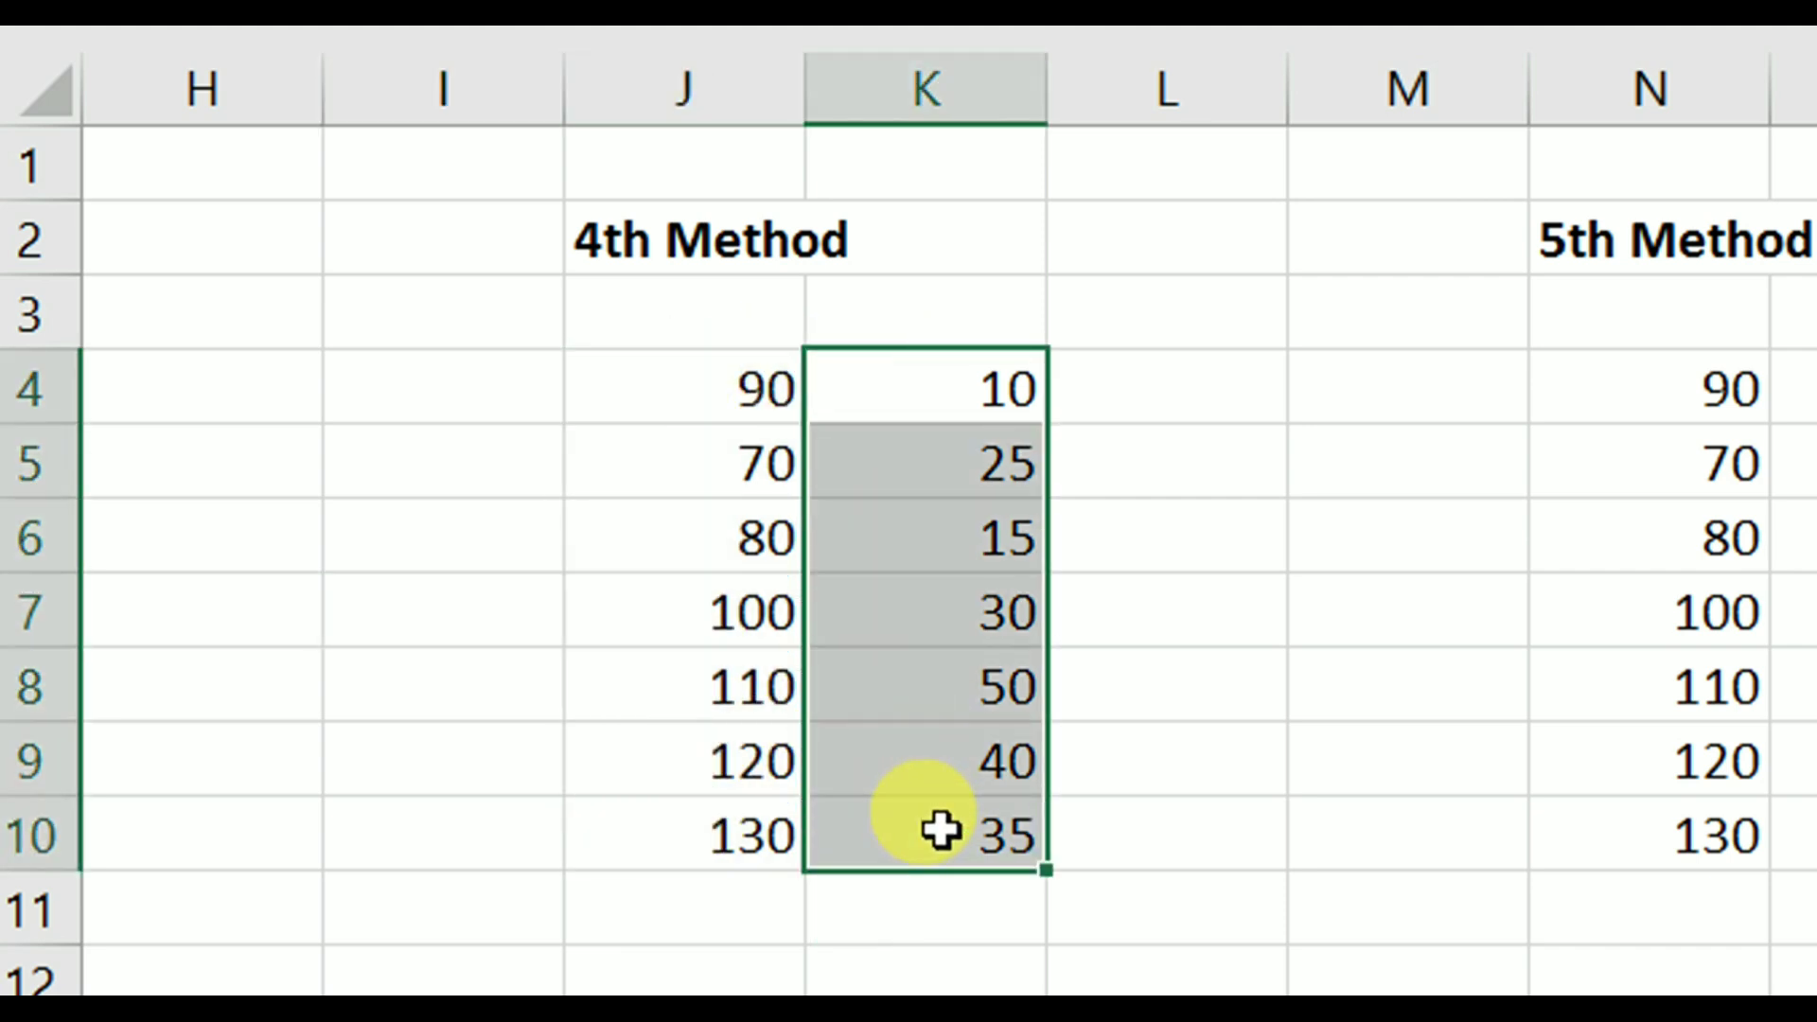
pyautogui.click(1123, 396)
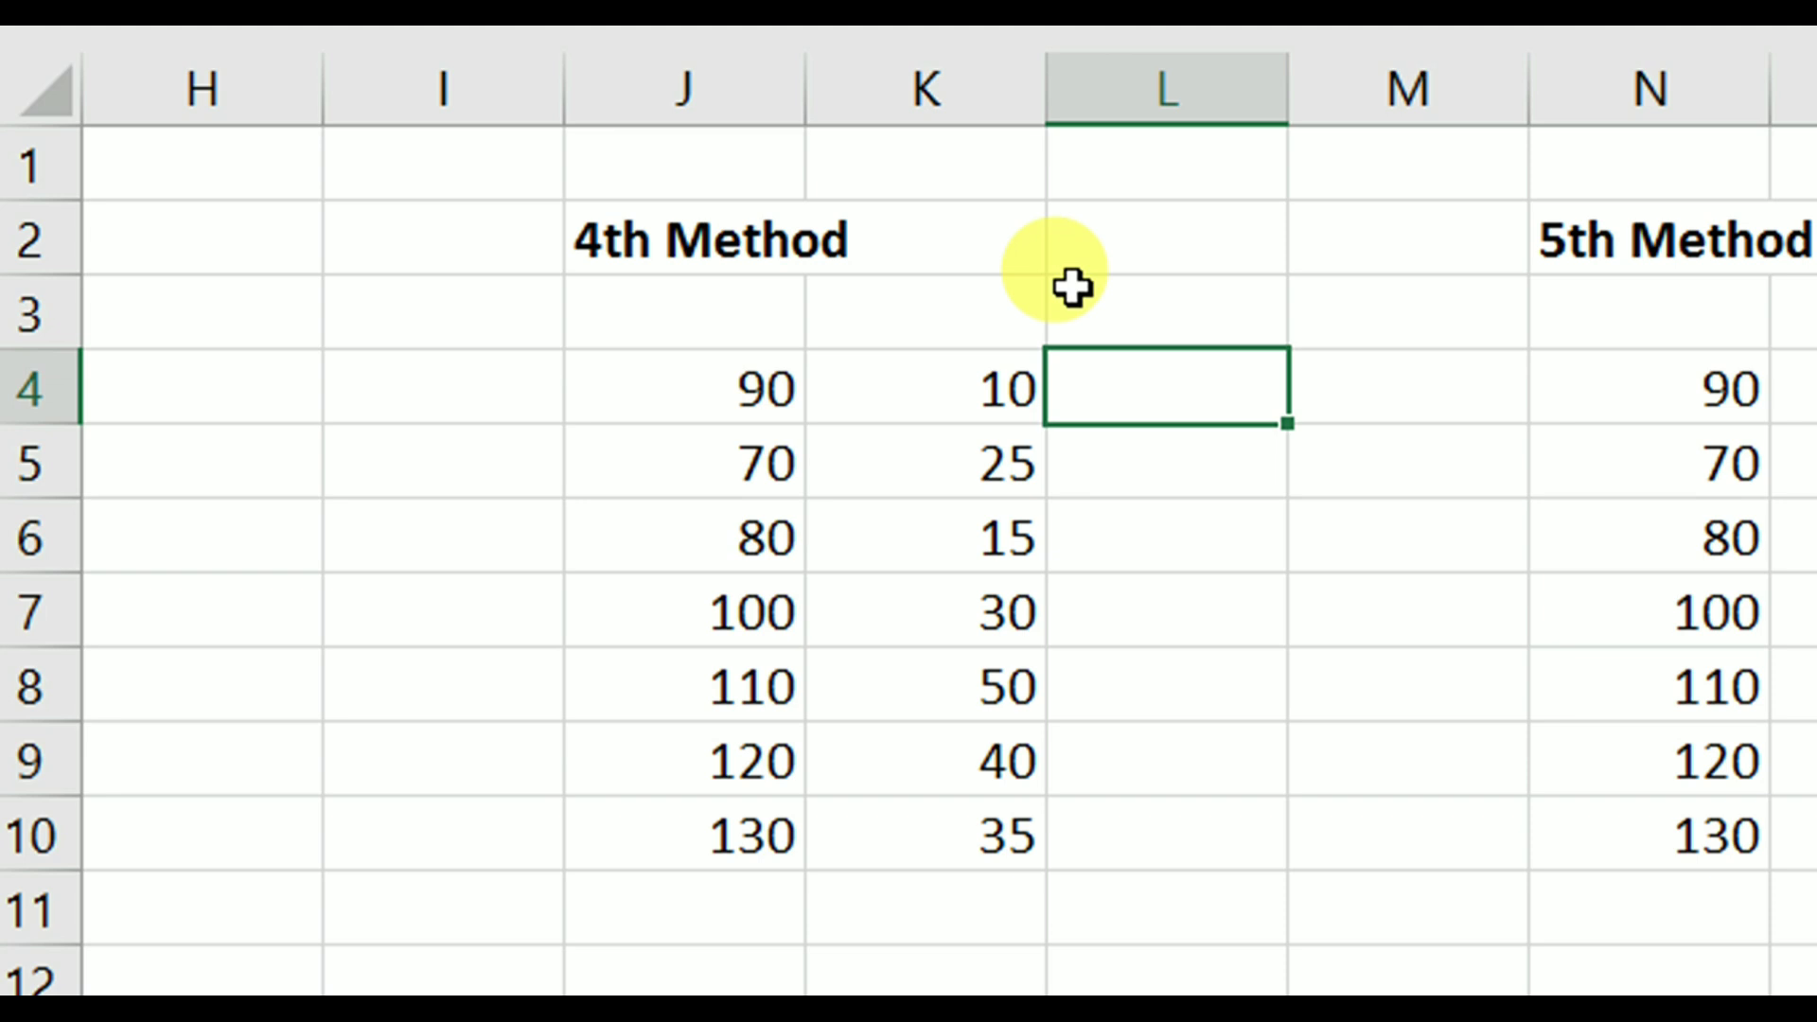
pyautogui.click(681, 381)
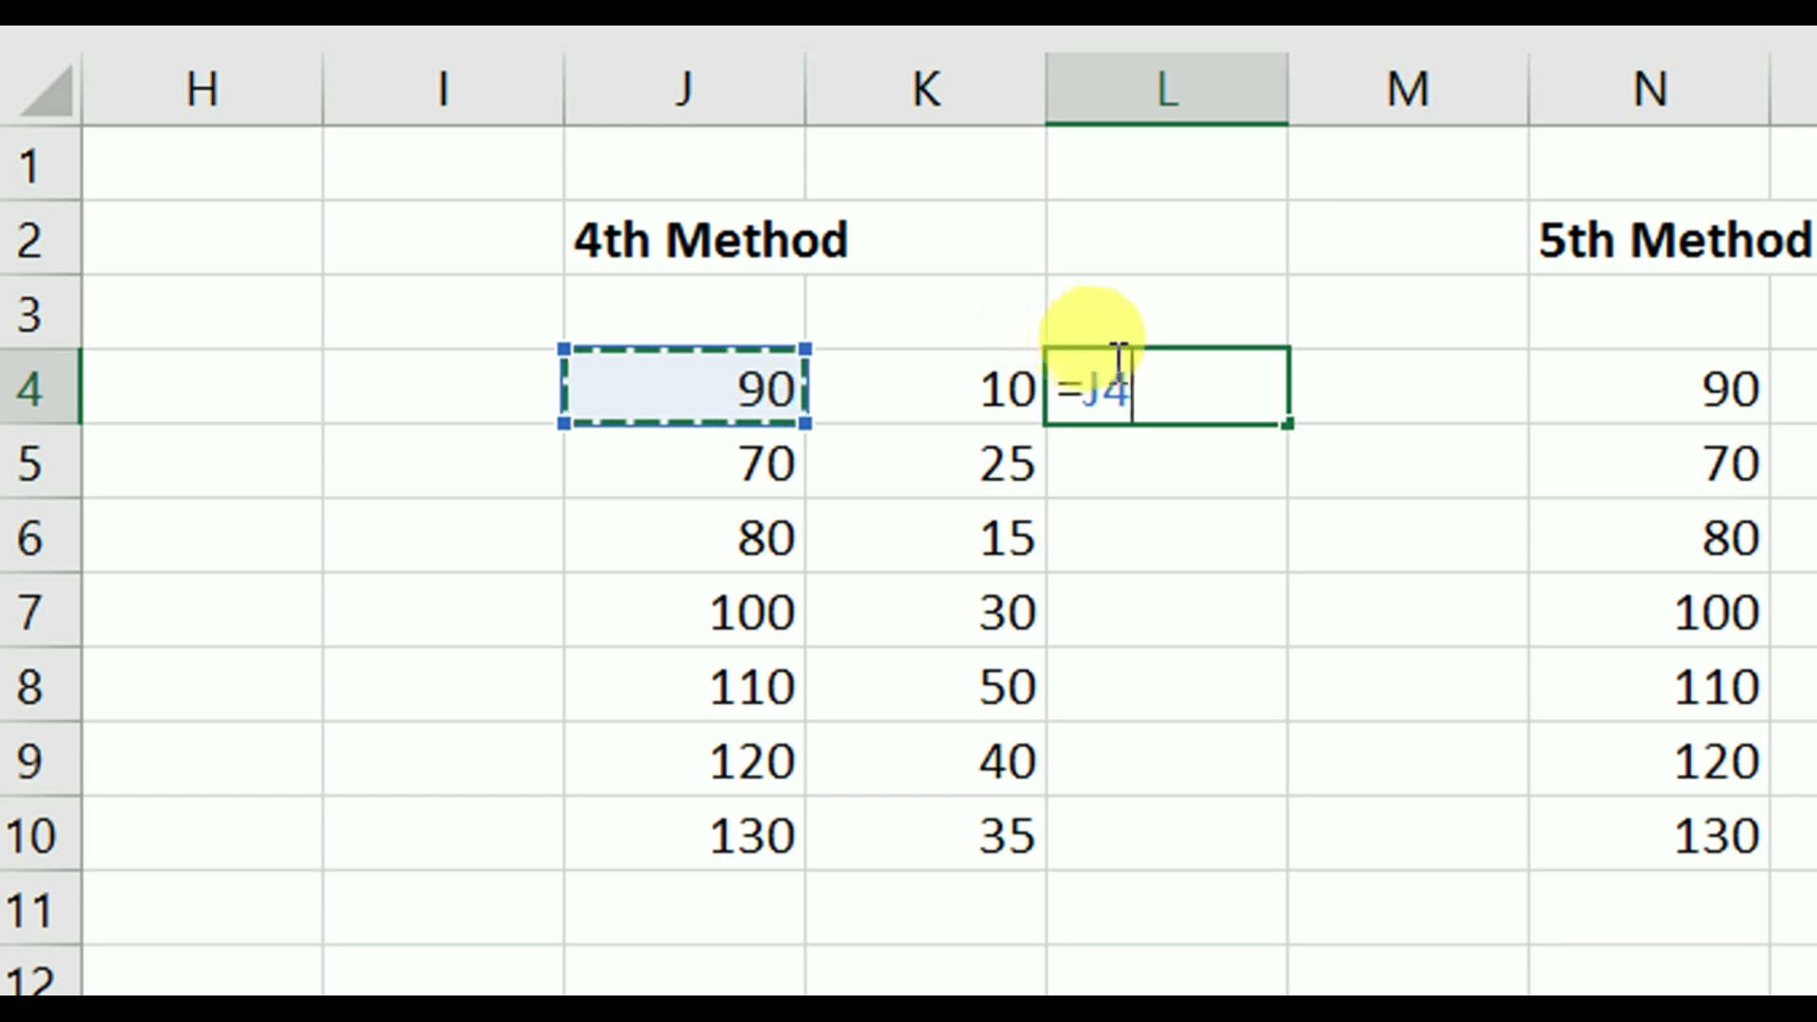
pyautogui.write('-')
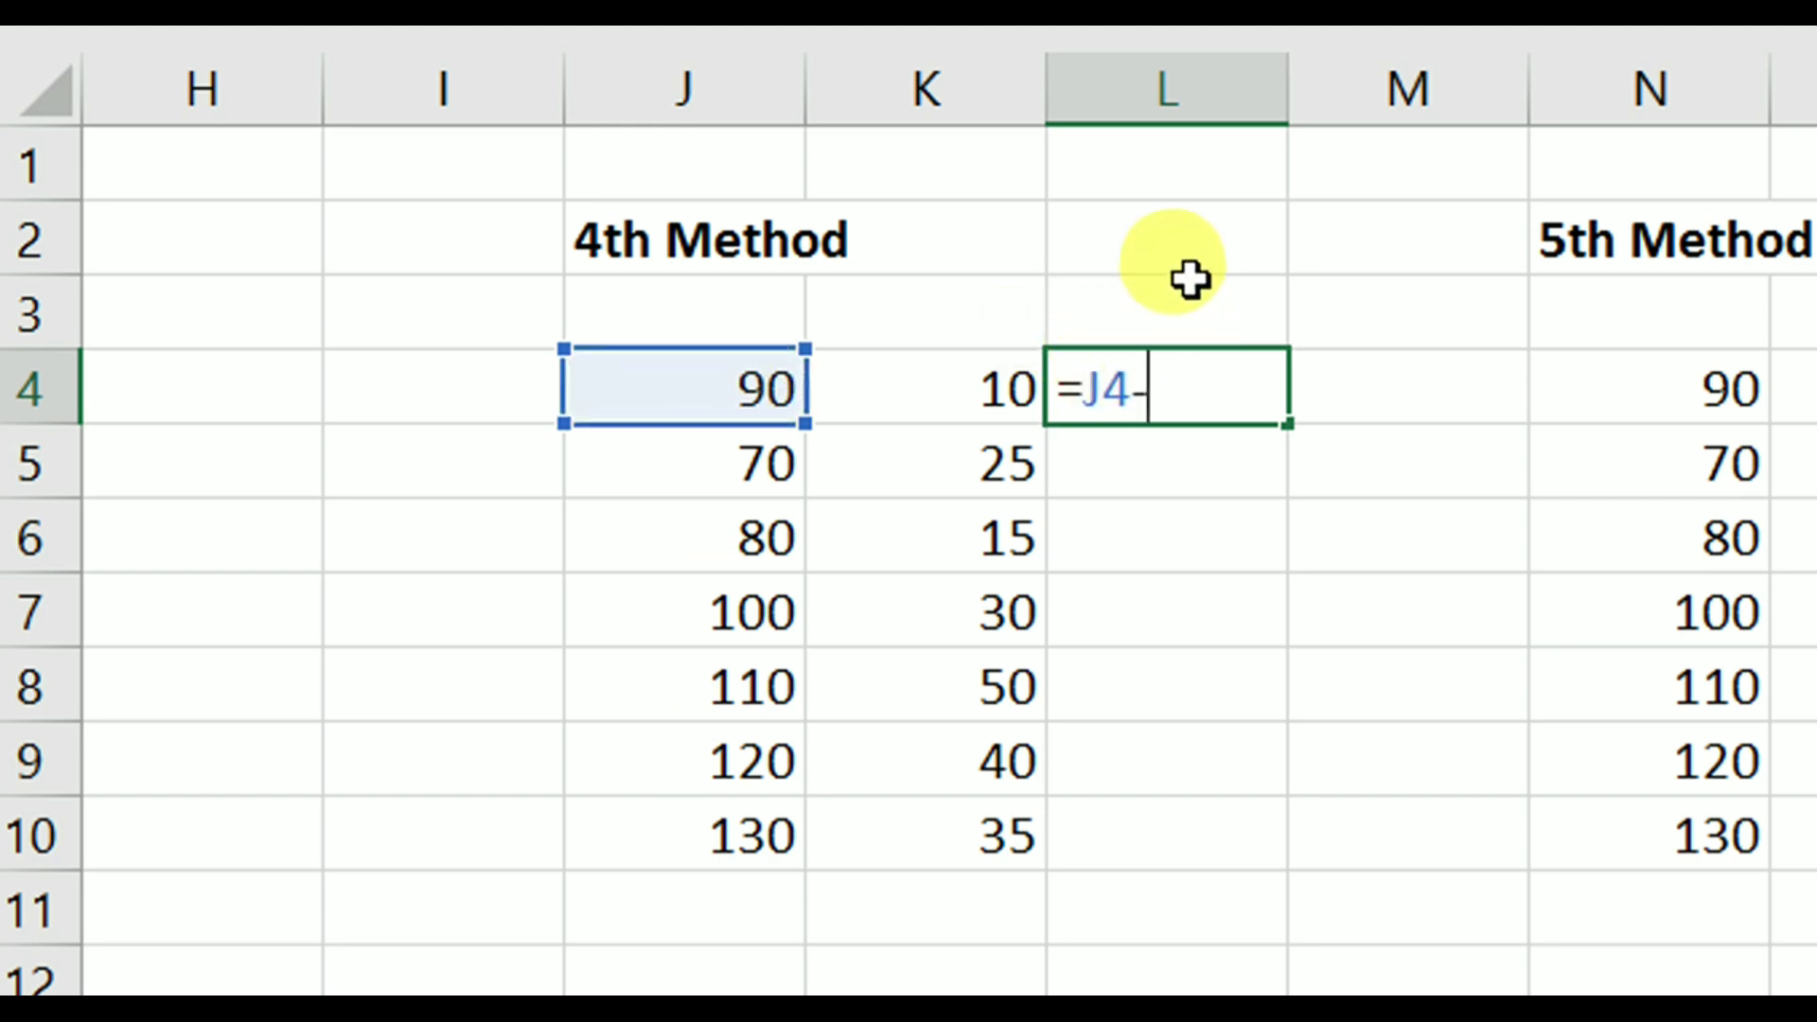
pyautogui.click(949, 385)
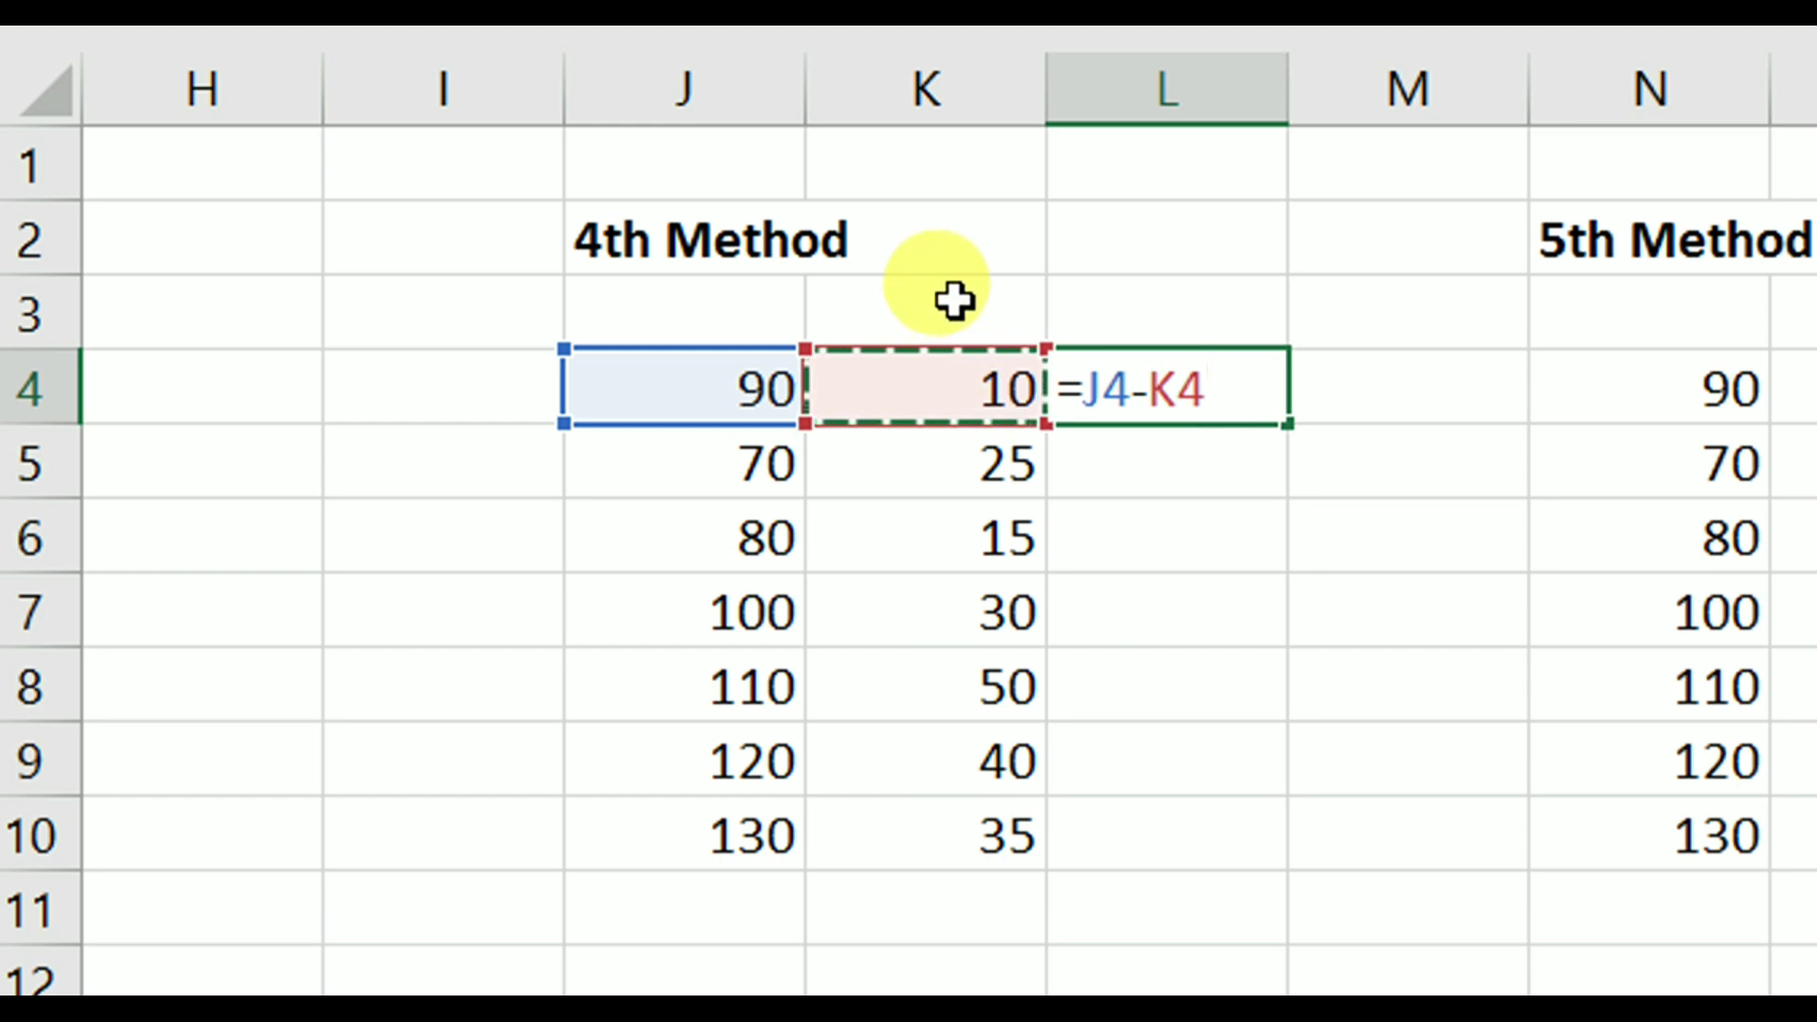
pyautogui.press('Return')
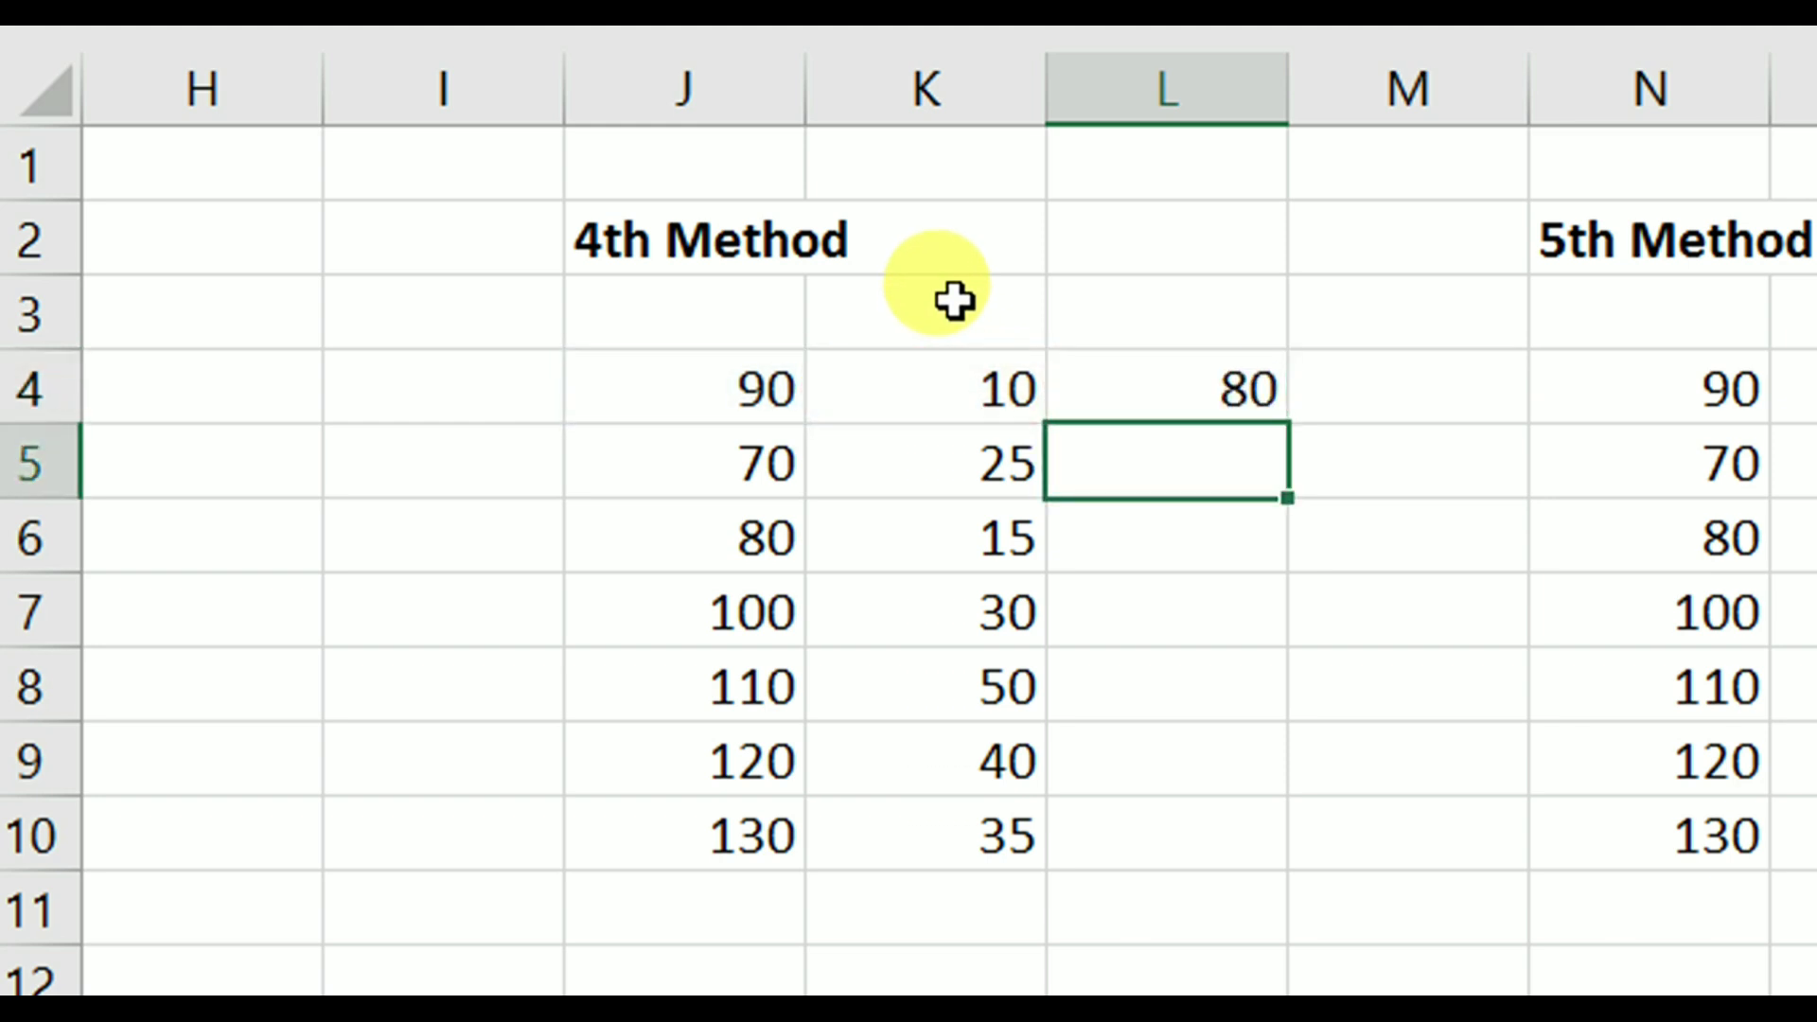
# Fill the L4 subtraction formula down through L10 and review the copied formula in L9 without changing it
pyautogui.click(1120, 389)
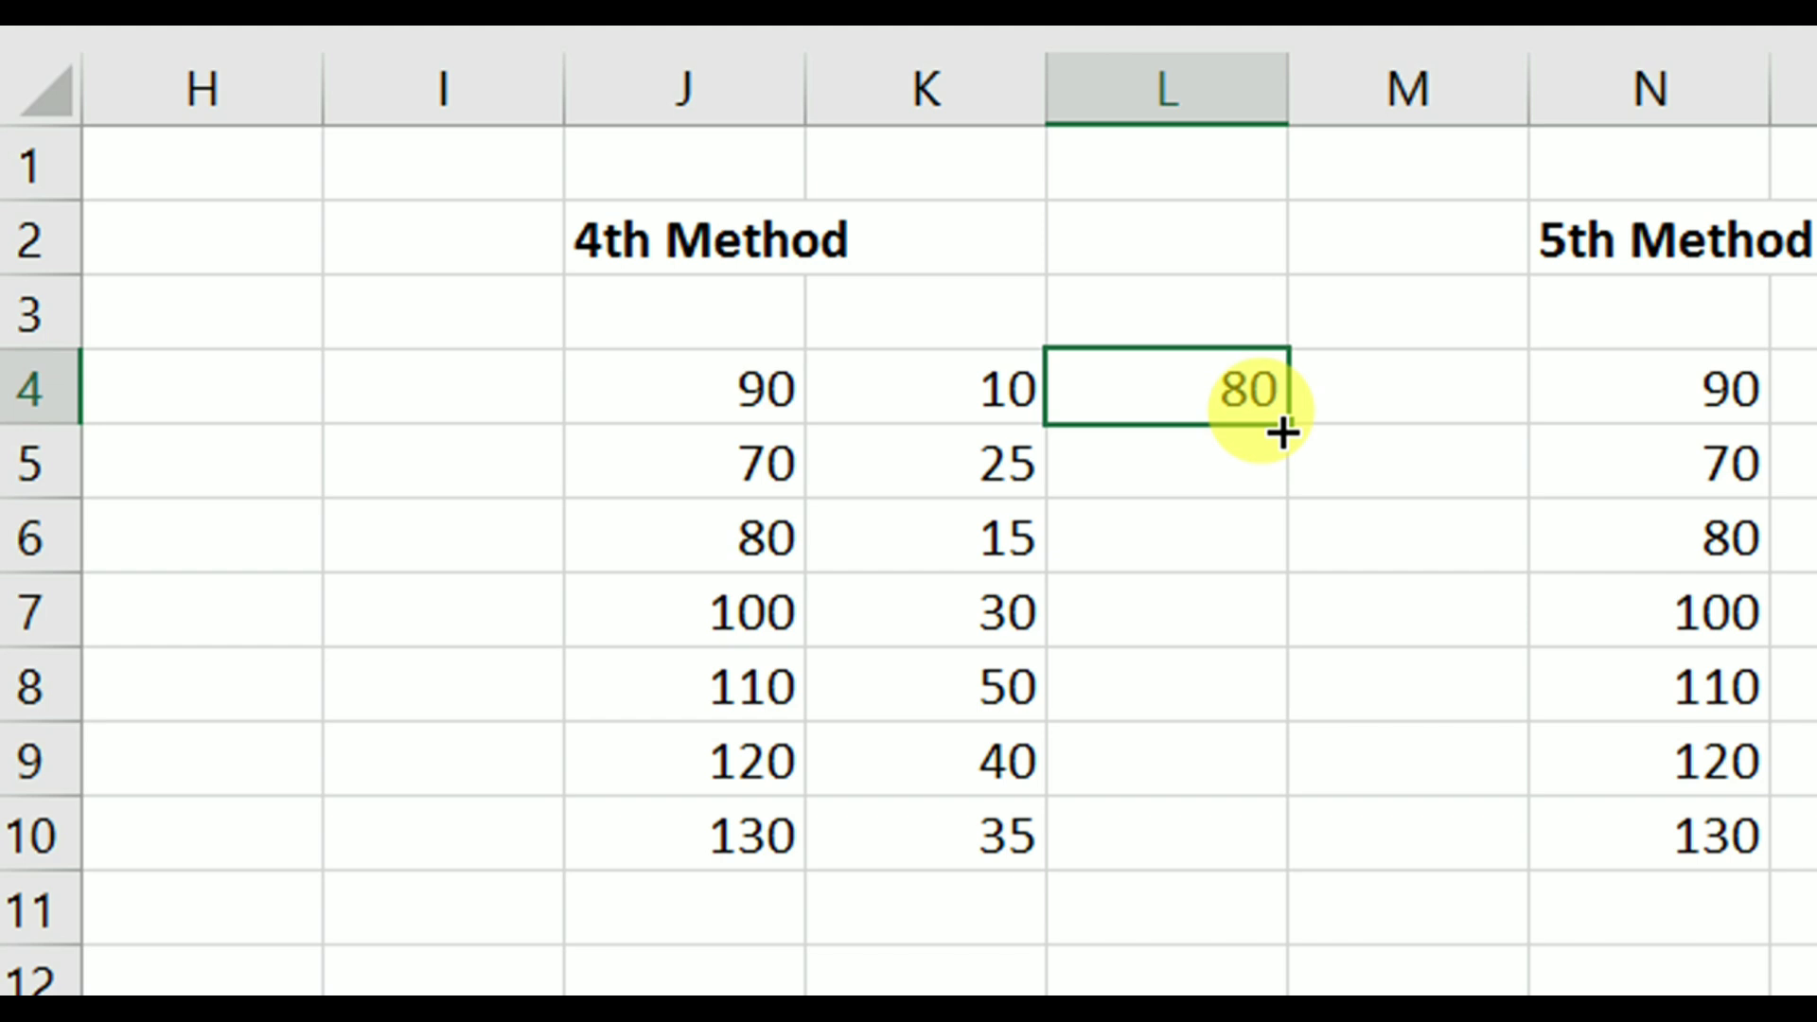
pyautogui.moveTo(1289, 425); pyautogui.dragTo(1300, 843)
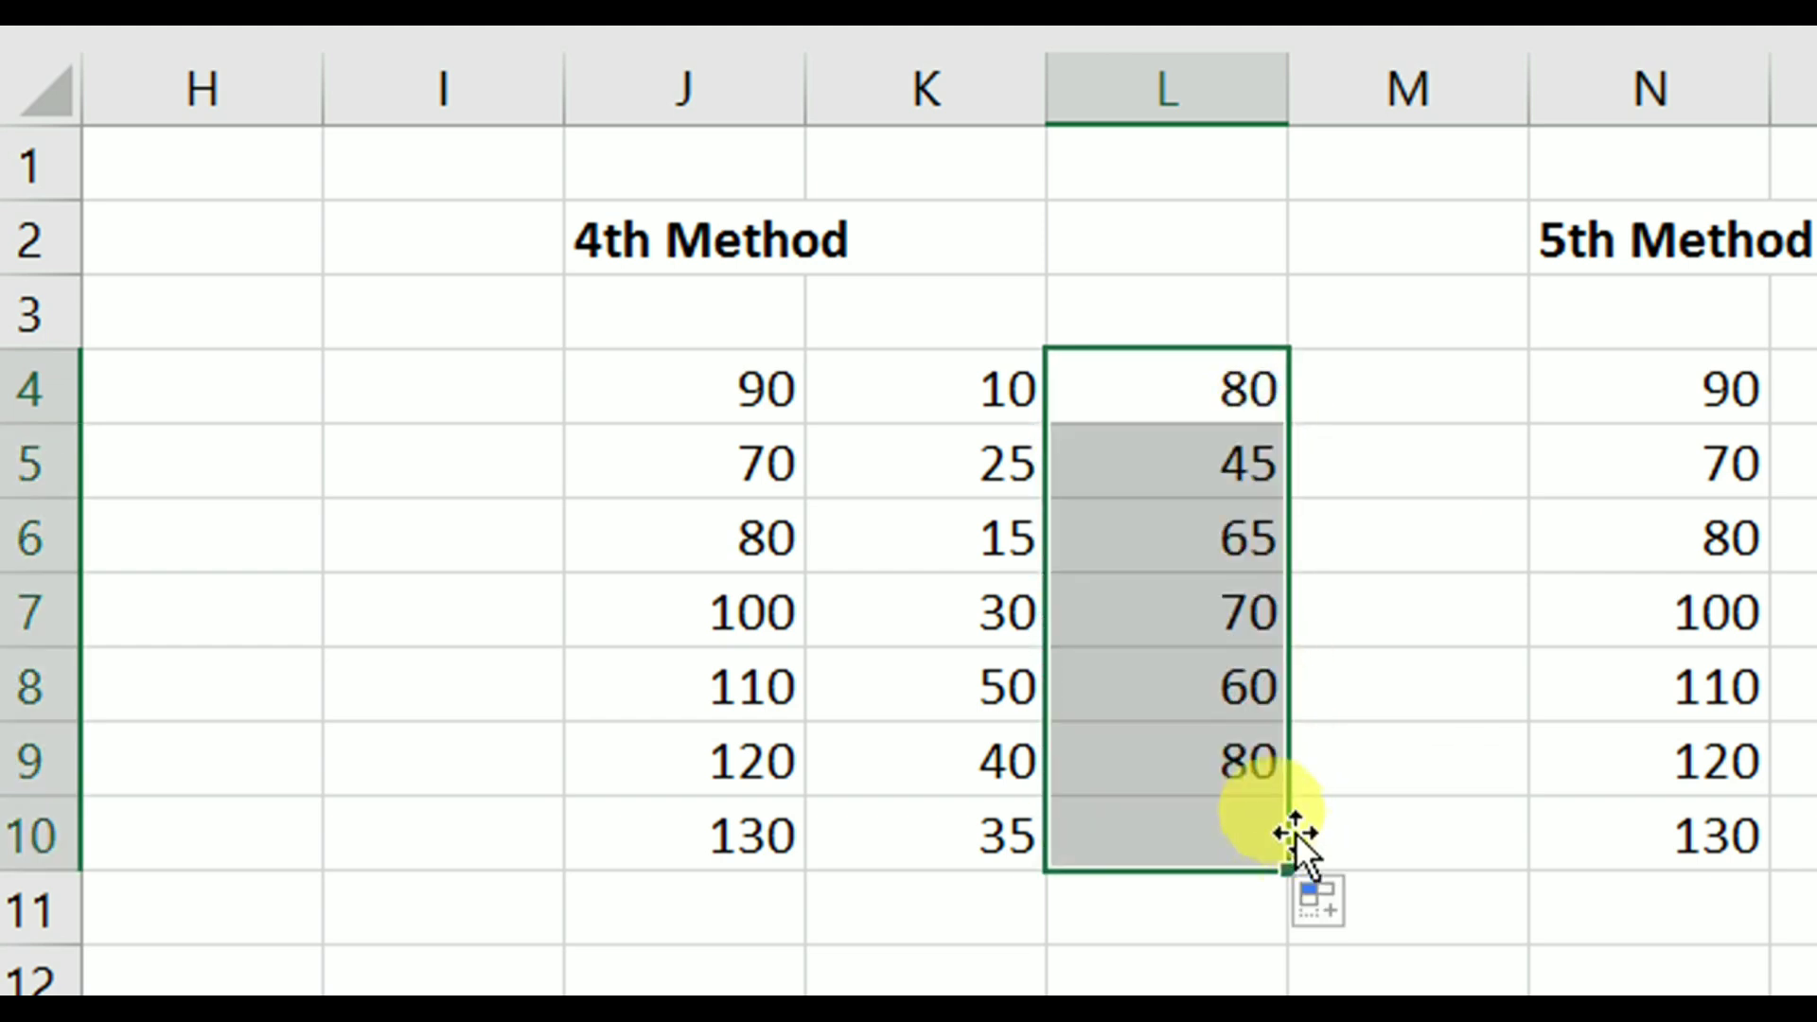
pyautogui.click(1162, 743)
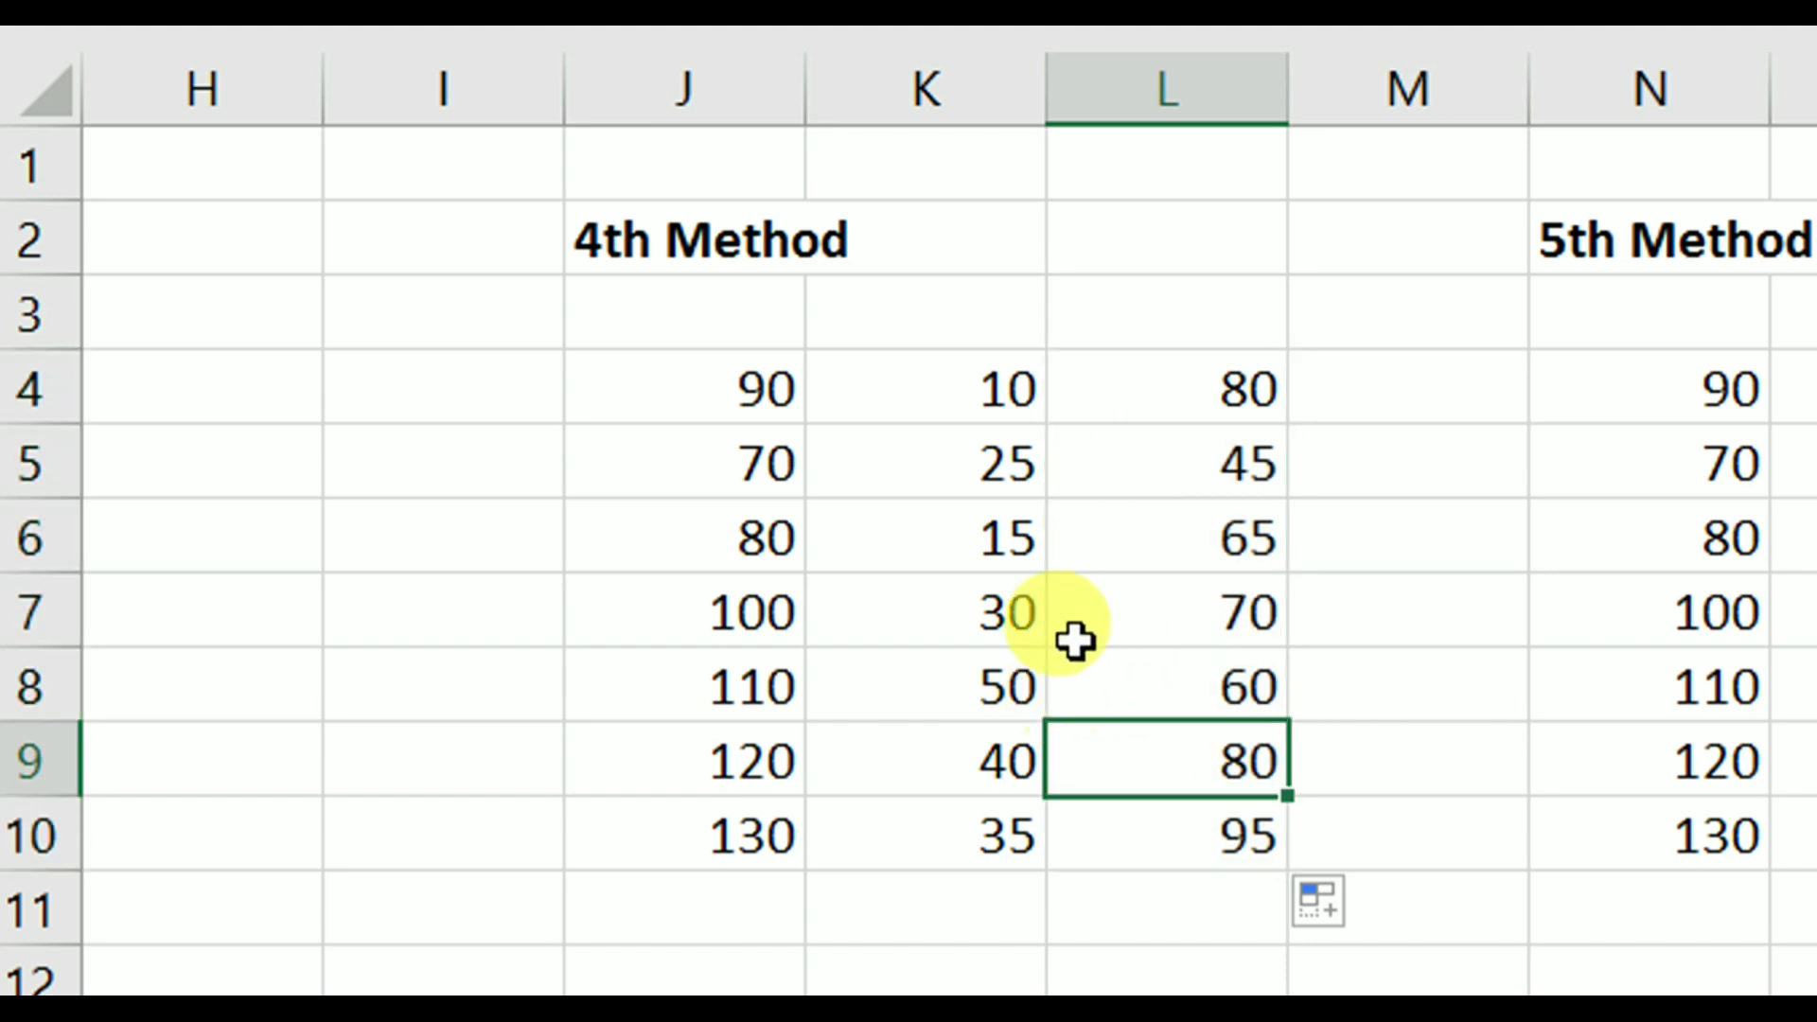
pyautogui.press('F2')
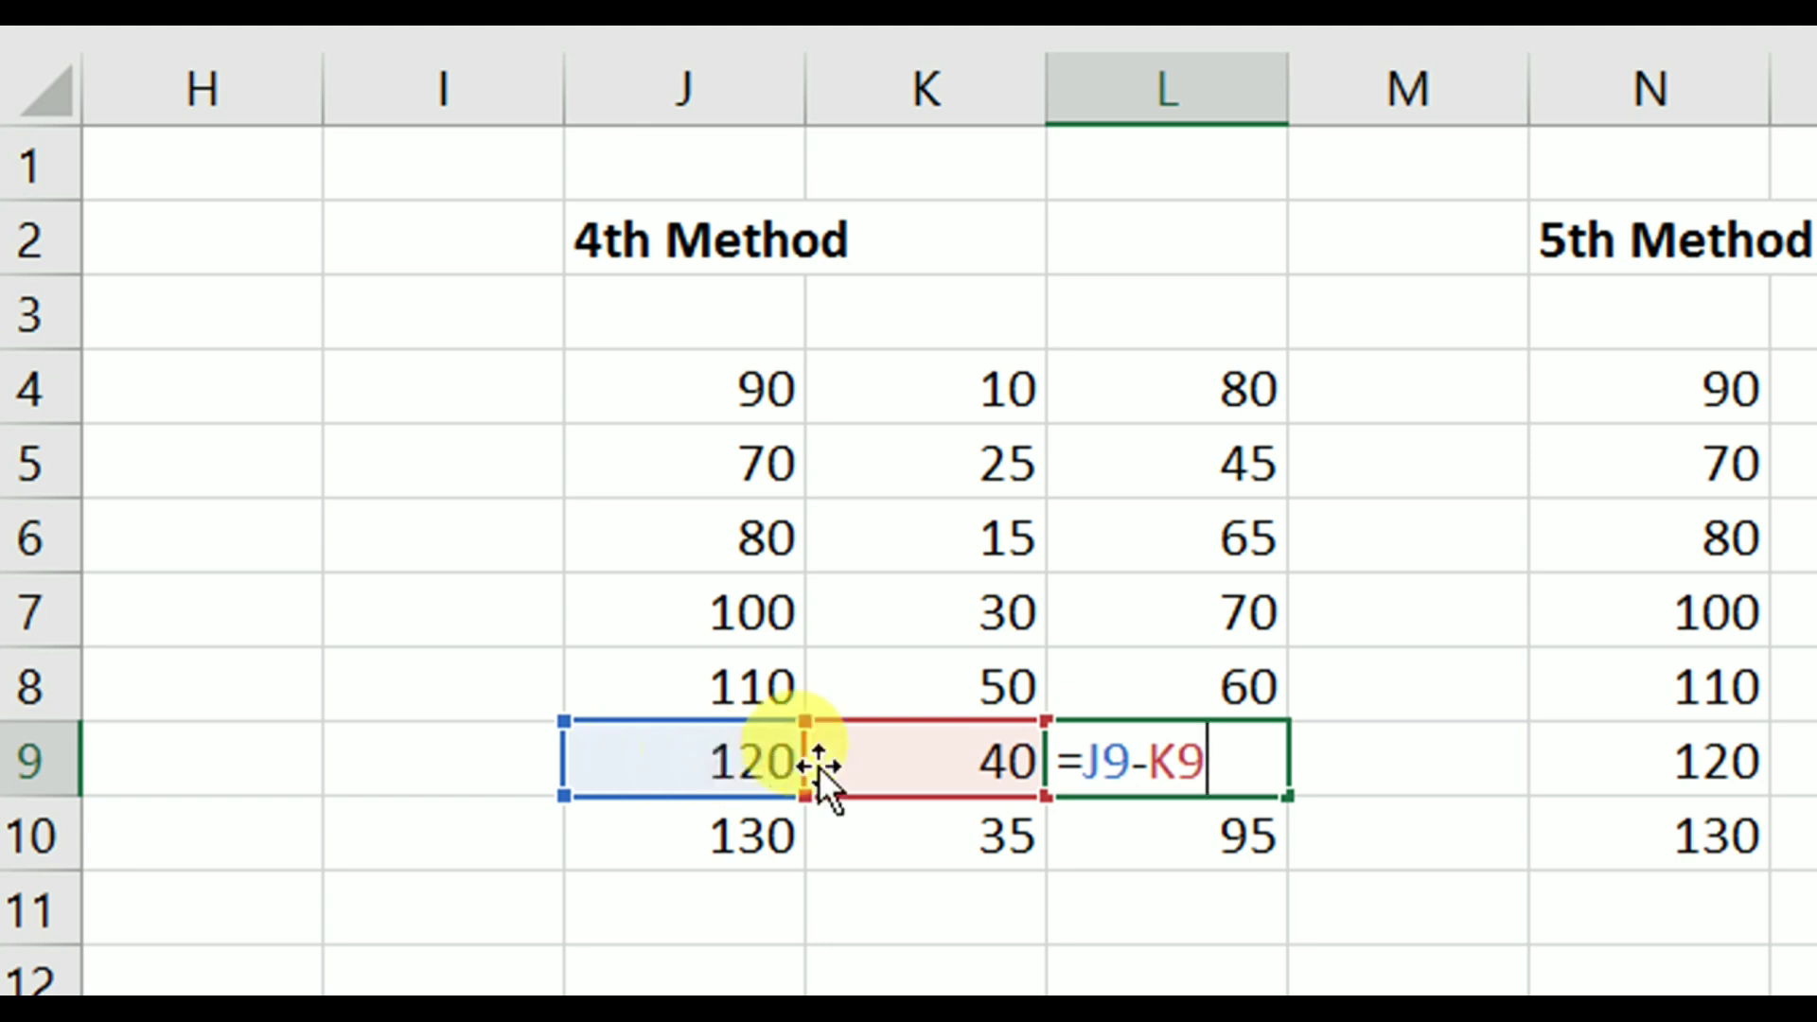
pyautogui.hotkey('ctrl', 'Return')
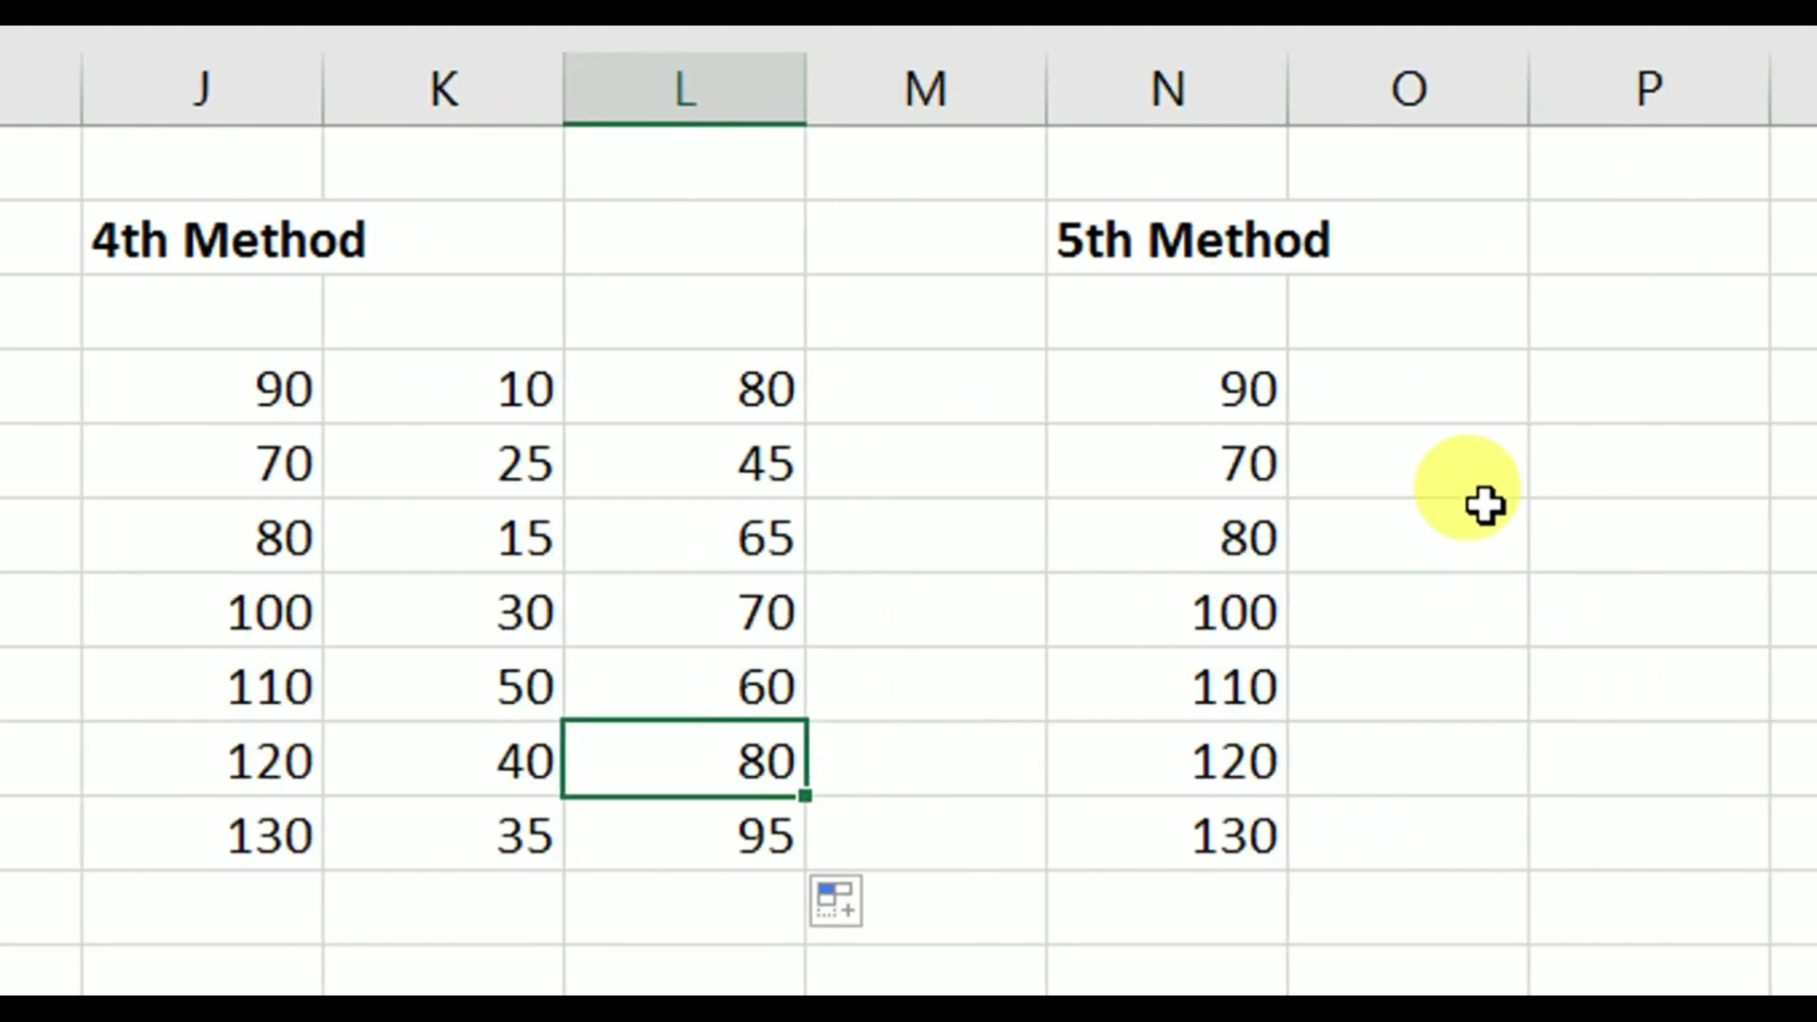
# Enter 50 in P2 beside the 5th Method heading as the fixed amount to subtract from N4:N10
pyautogui.click(1392, 602)
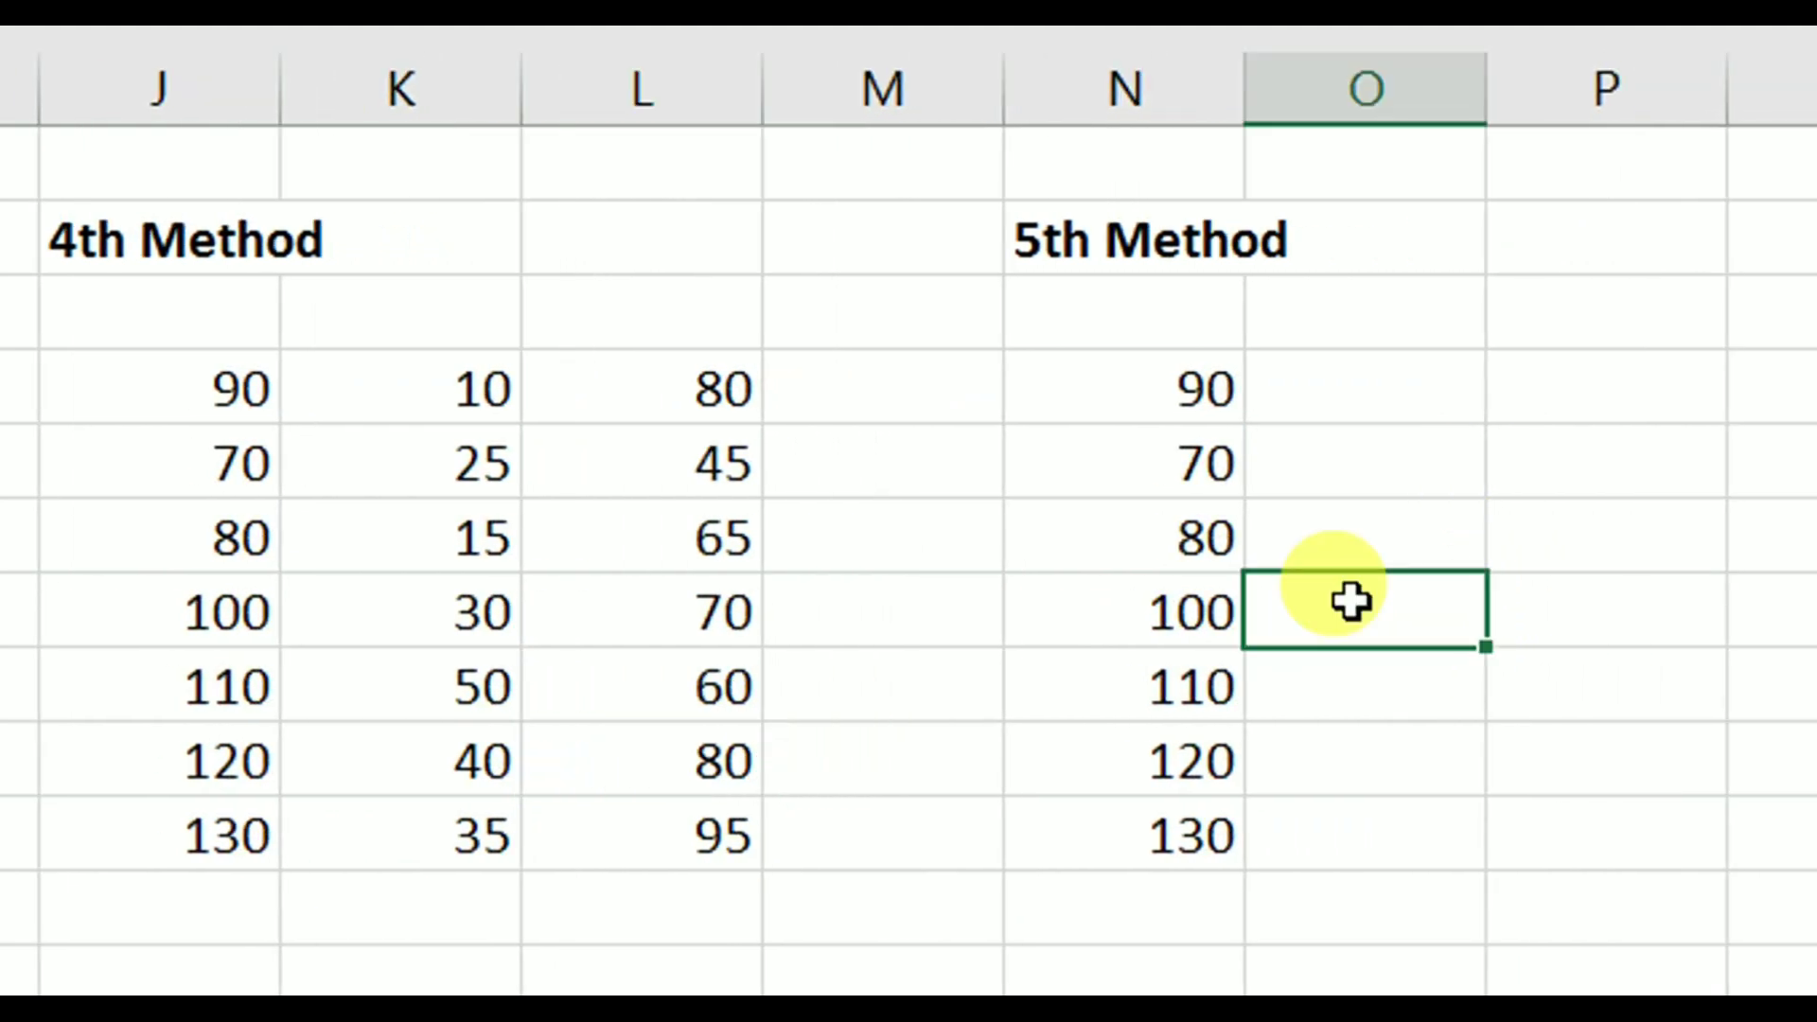
pyautogui.moveTo(1079, 369); pyautogui.dragTo(1112, 802)
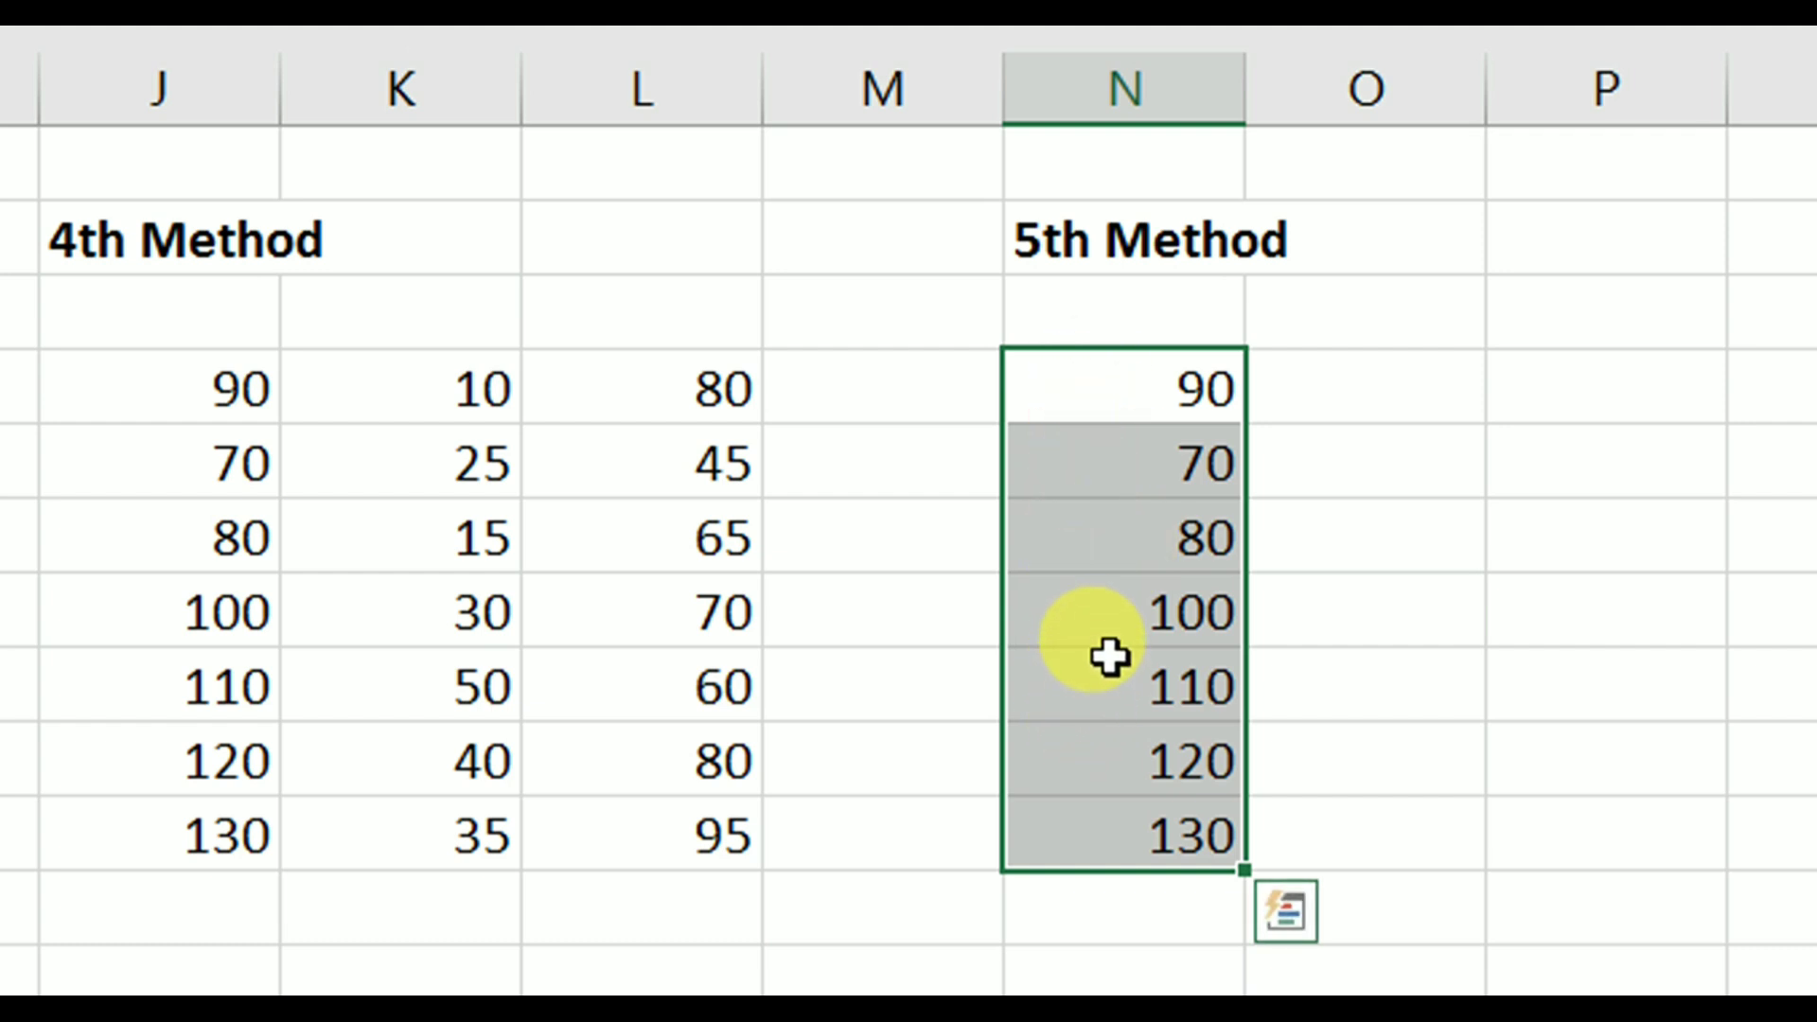
pyautogui.click(1317, 488)
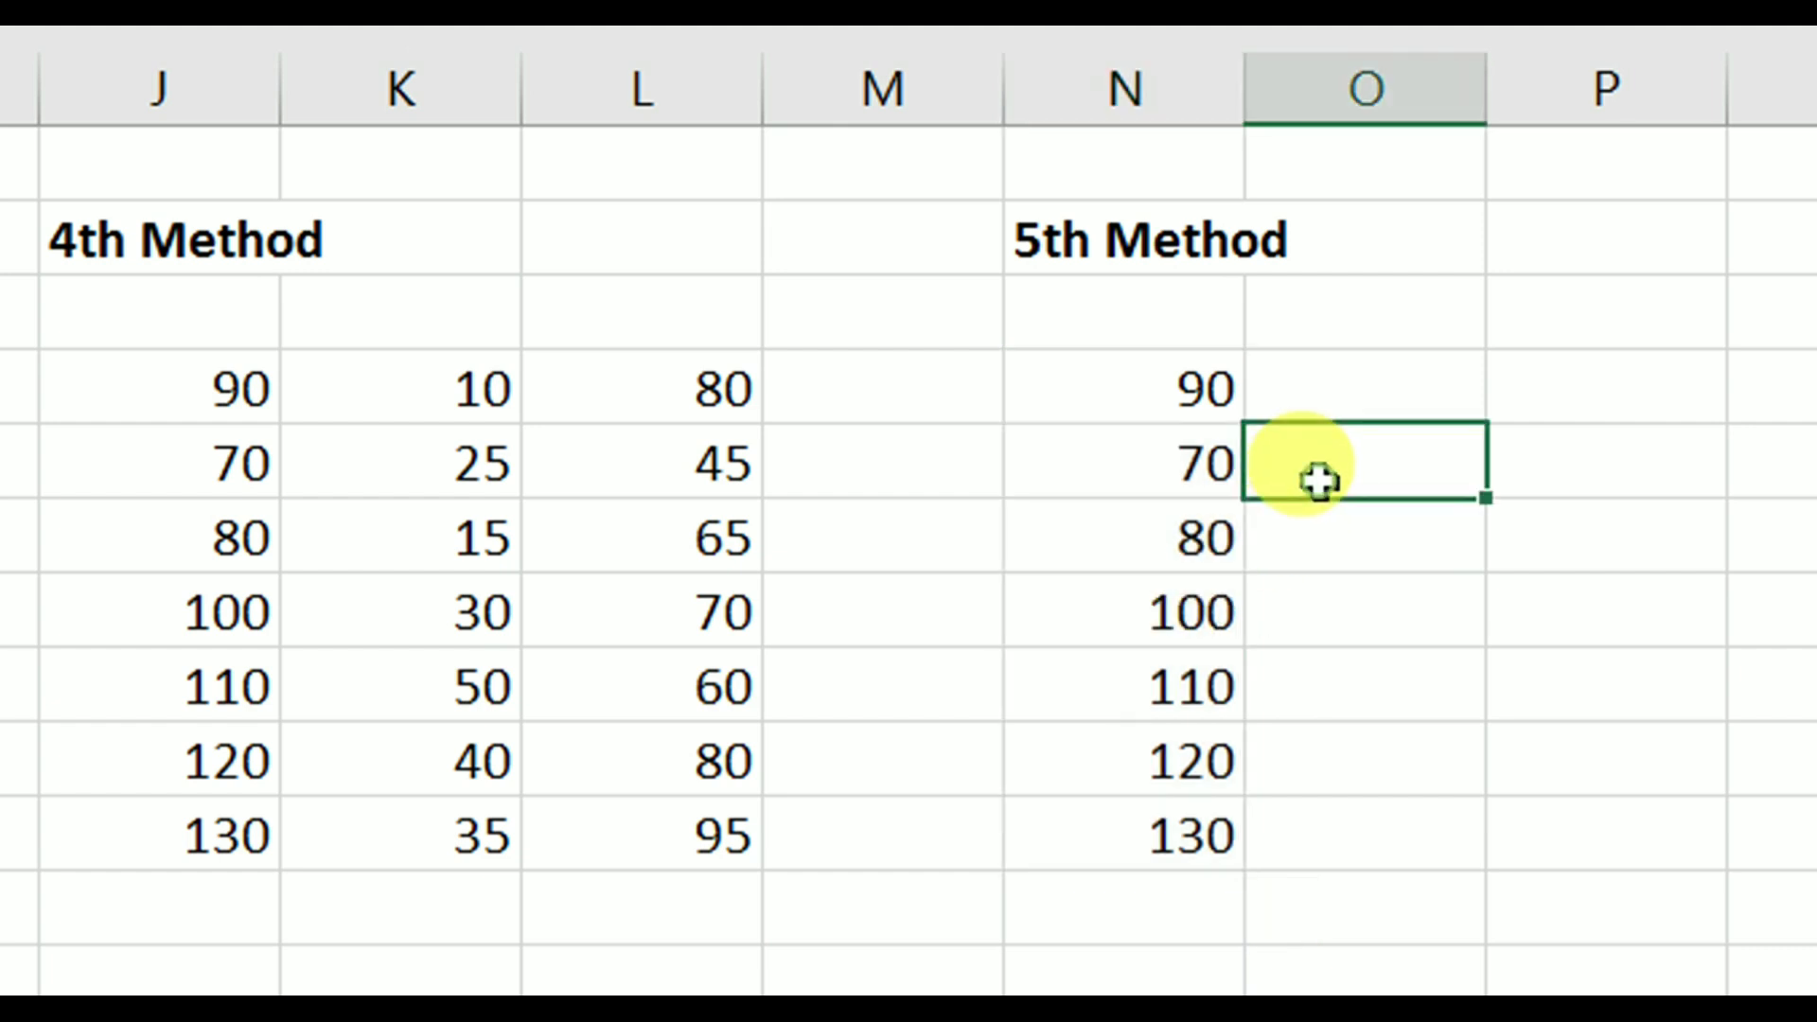
pyautogui.click(1552, 237)
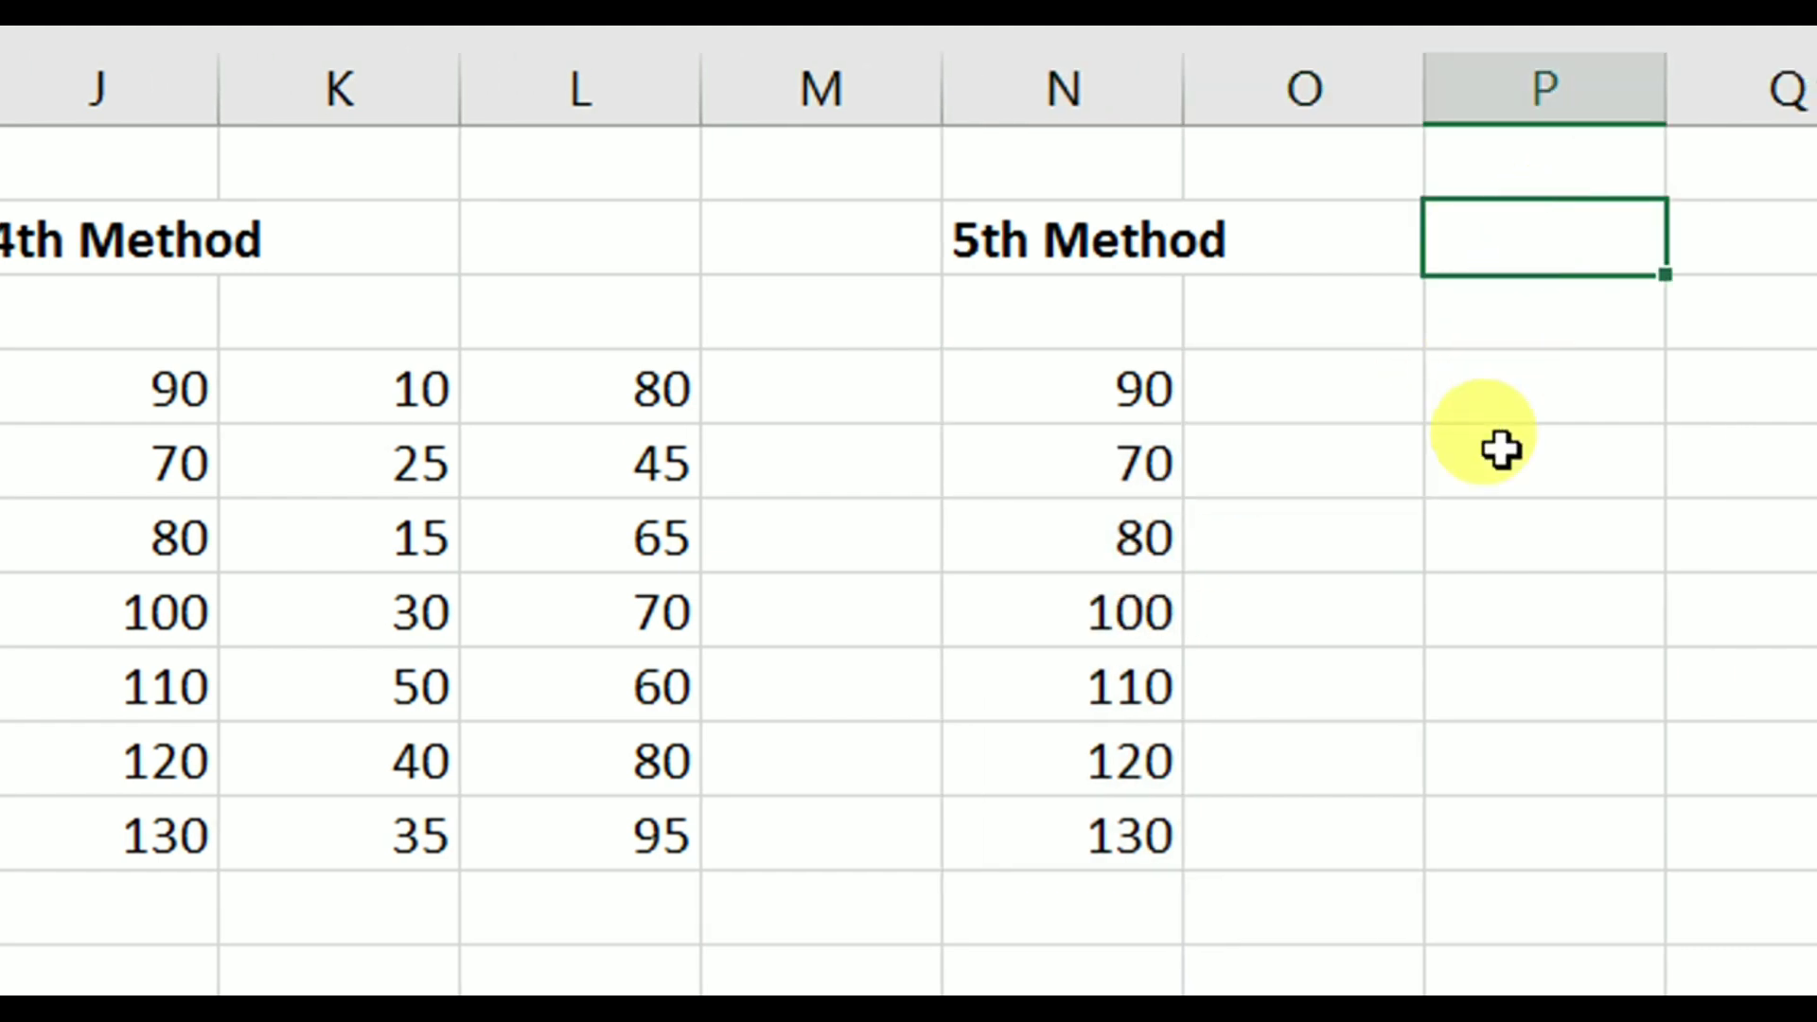
pyautogui.write('50')
pyautogui.press('Return')
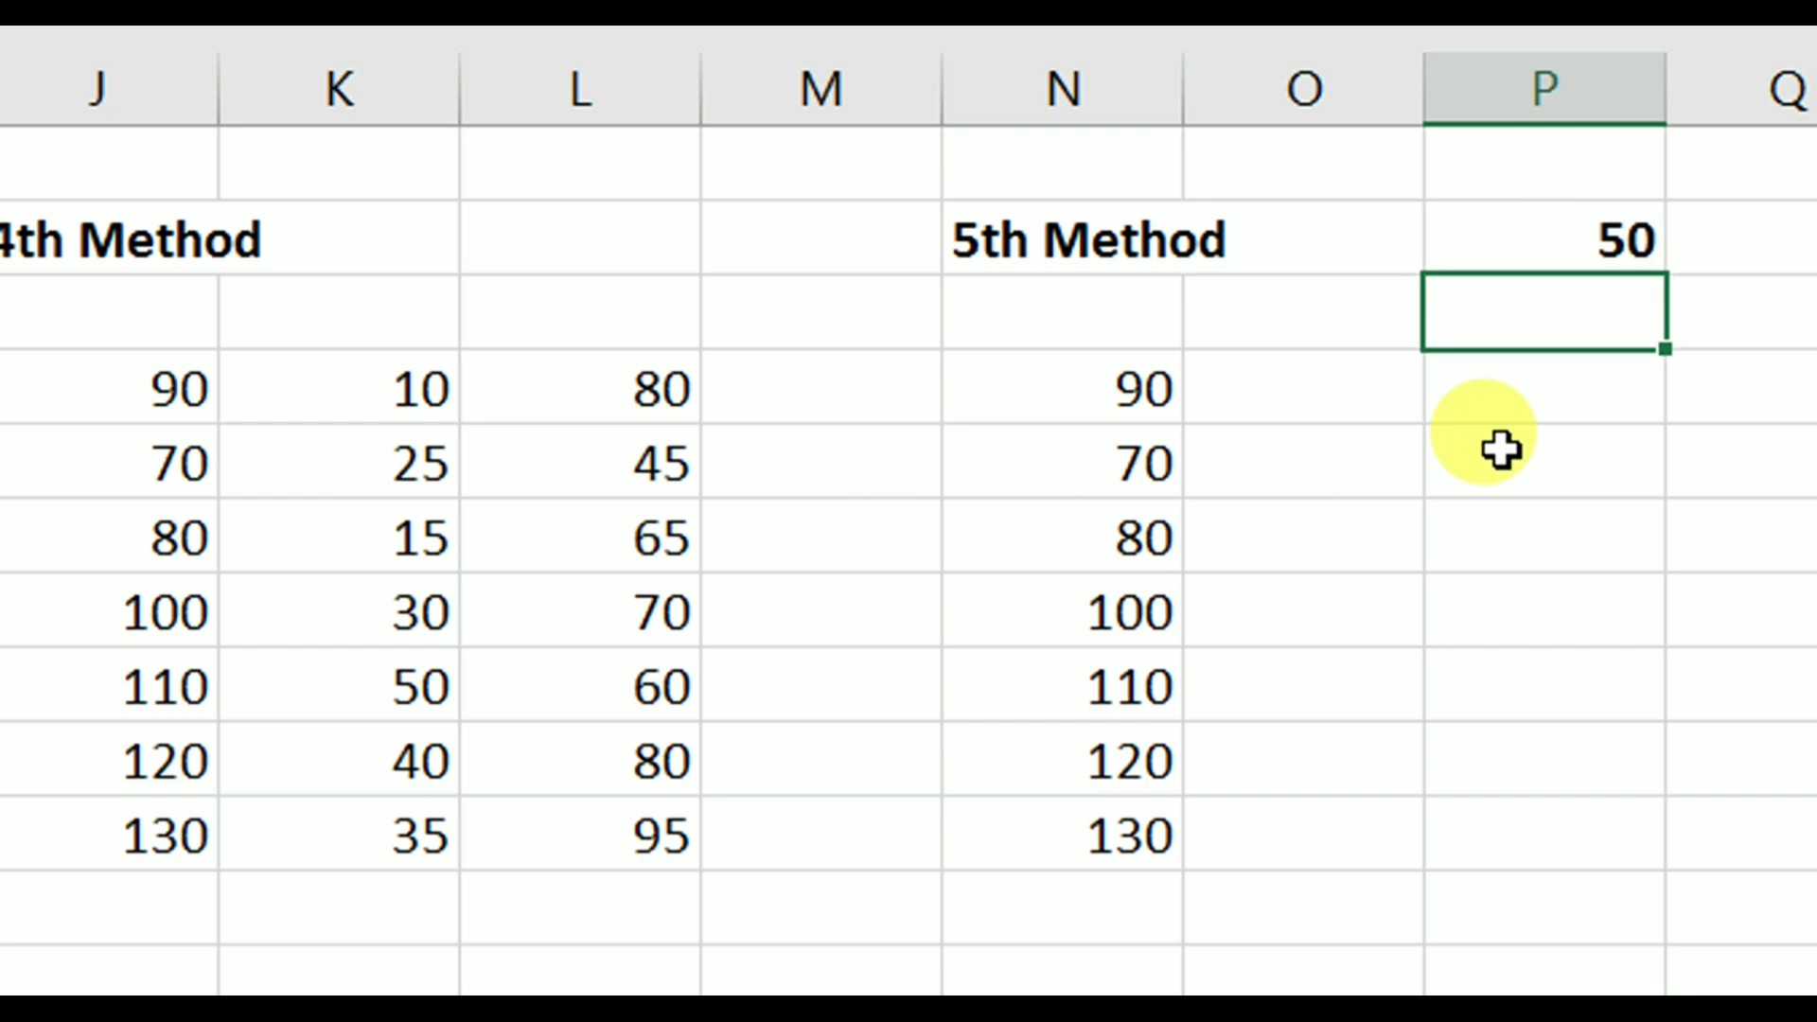
# Subtract the fixed amount from the first 5th Method value with an absolute reference, entering =N4-$P$2 in P4
pyautogui.click(1533, 407)
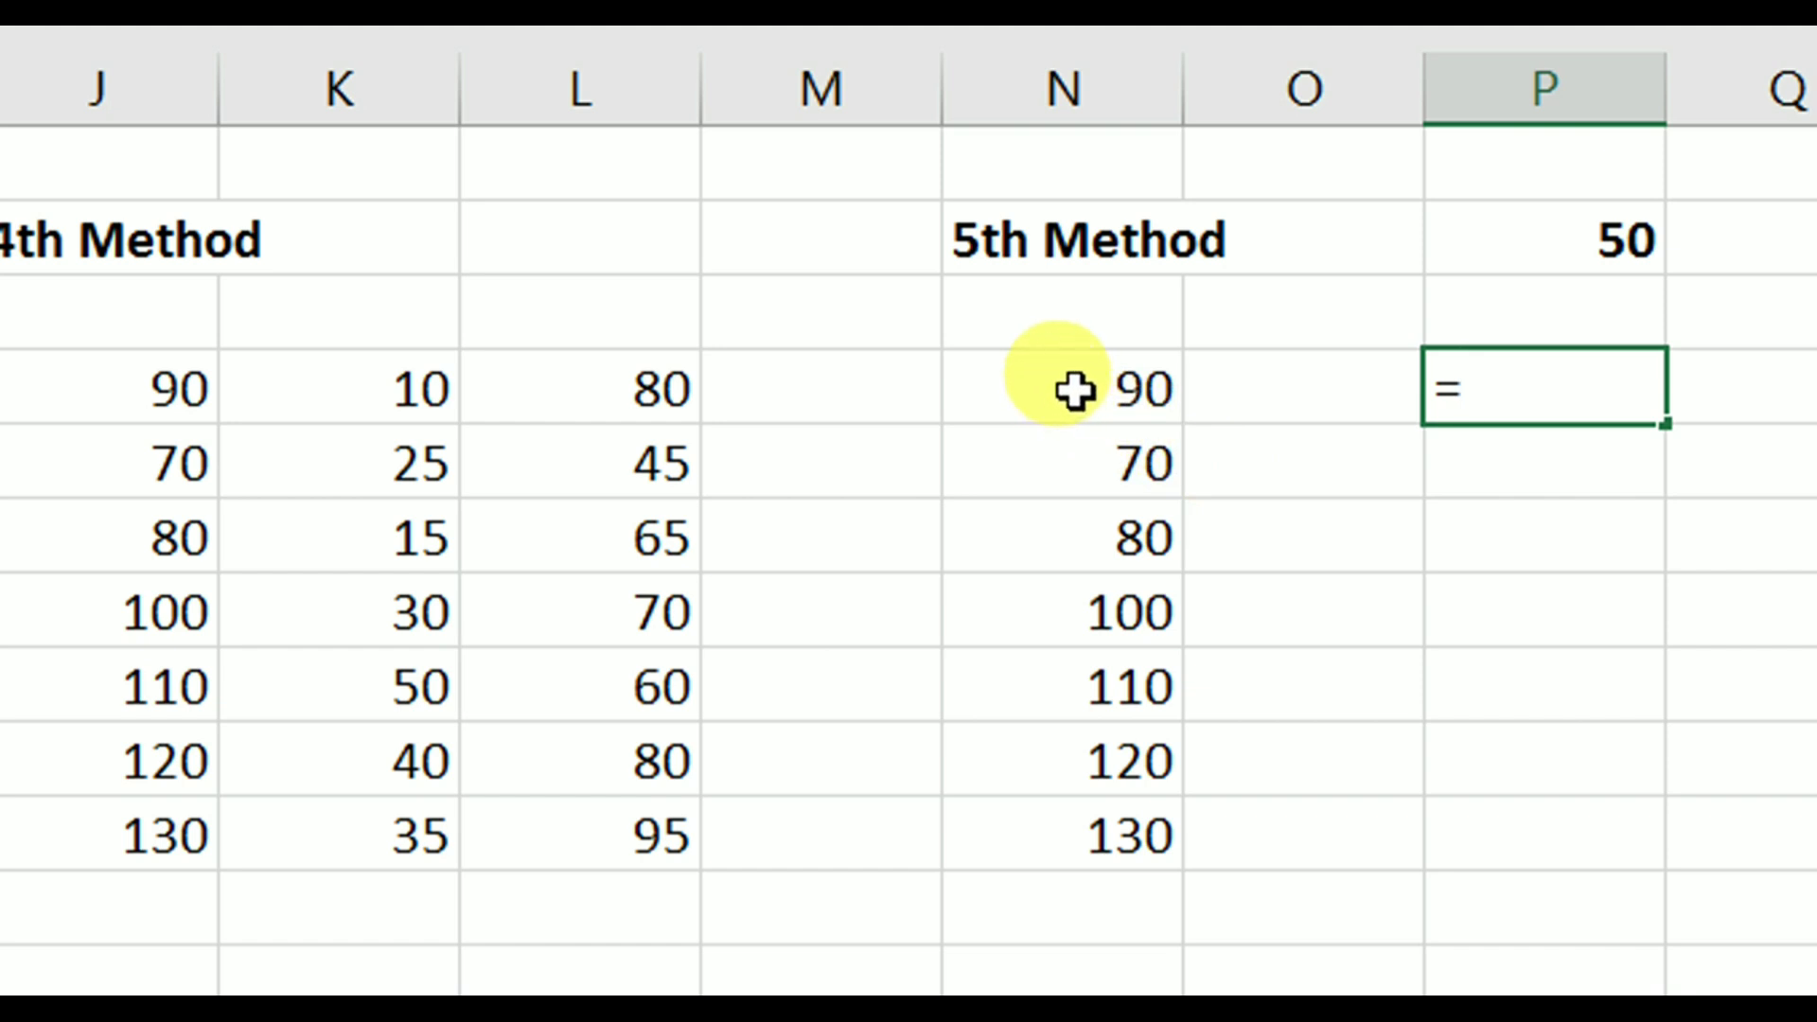
pyautogui.click(1018, 393)
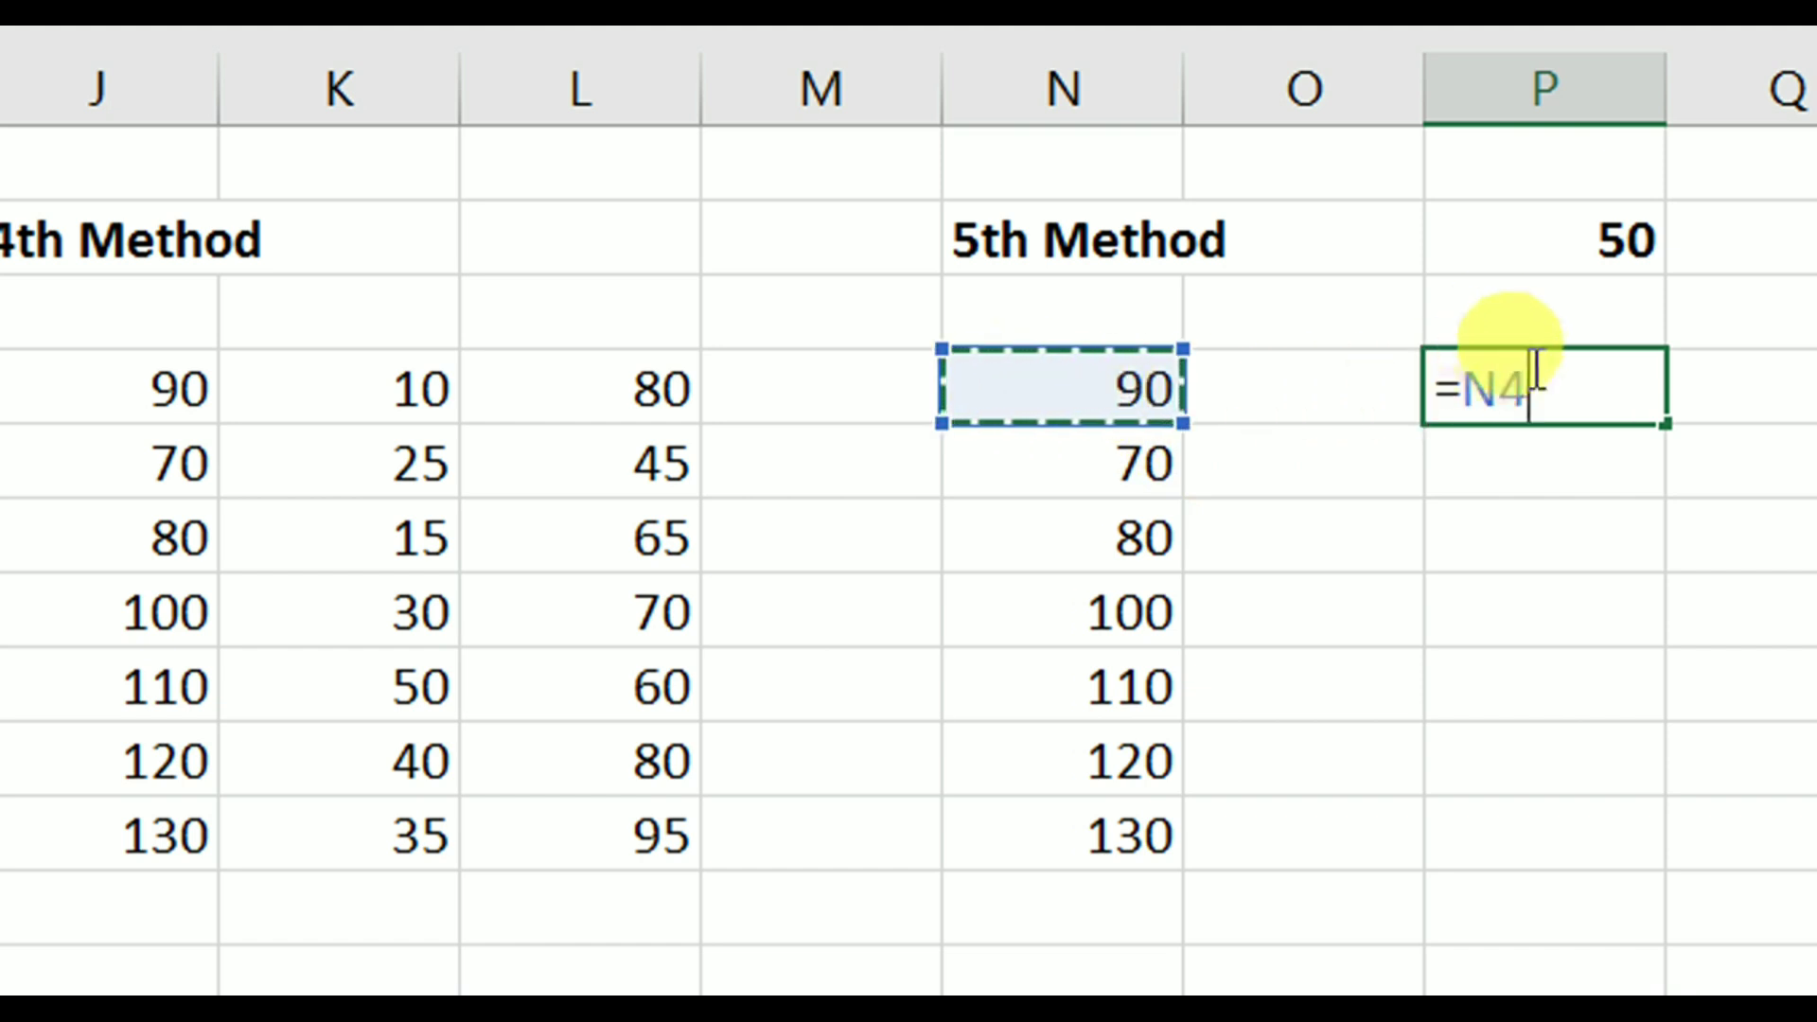
pyautogui.write('-')
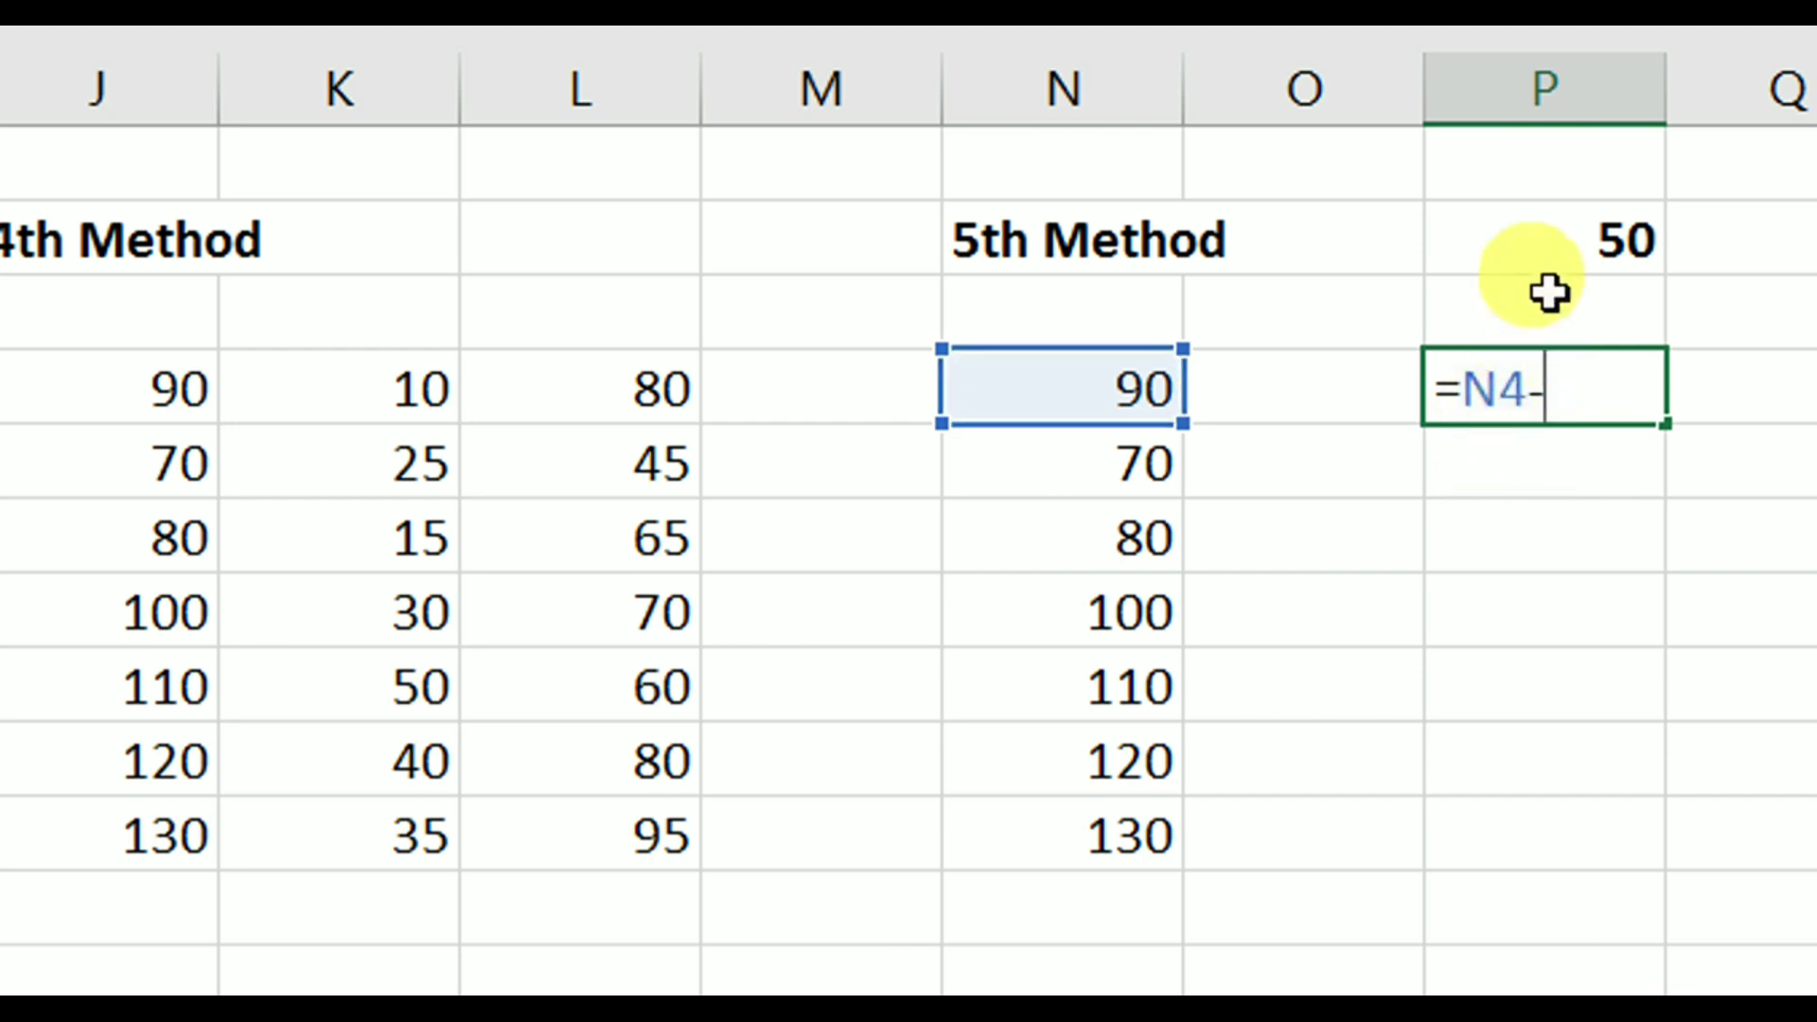
pyautogui.click(1509, 248)
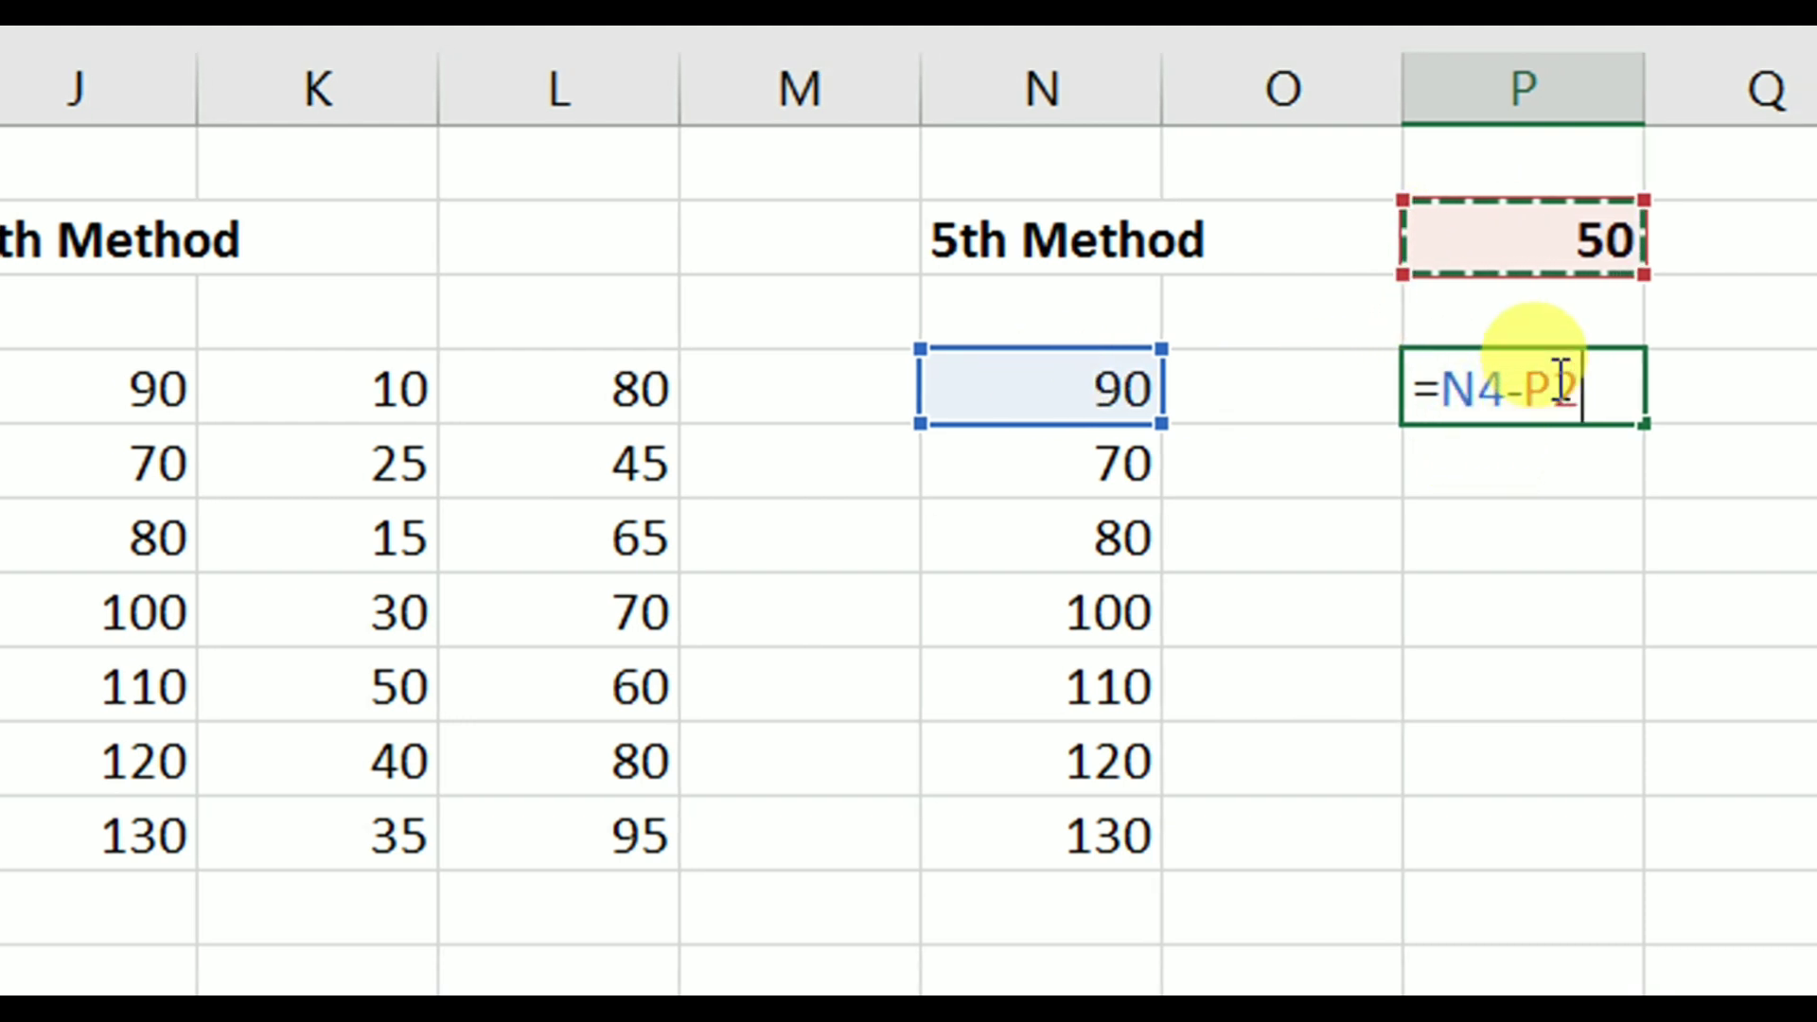
pyautogui.press('F4')
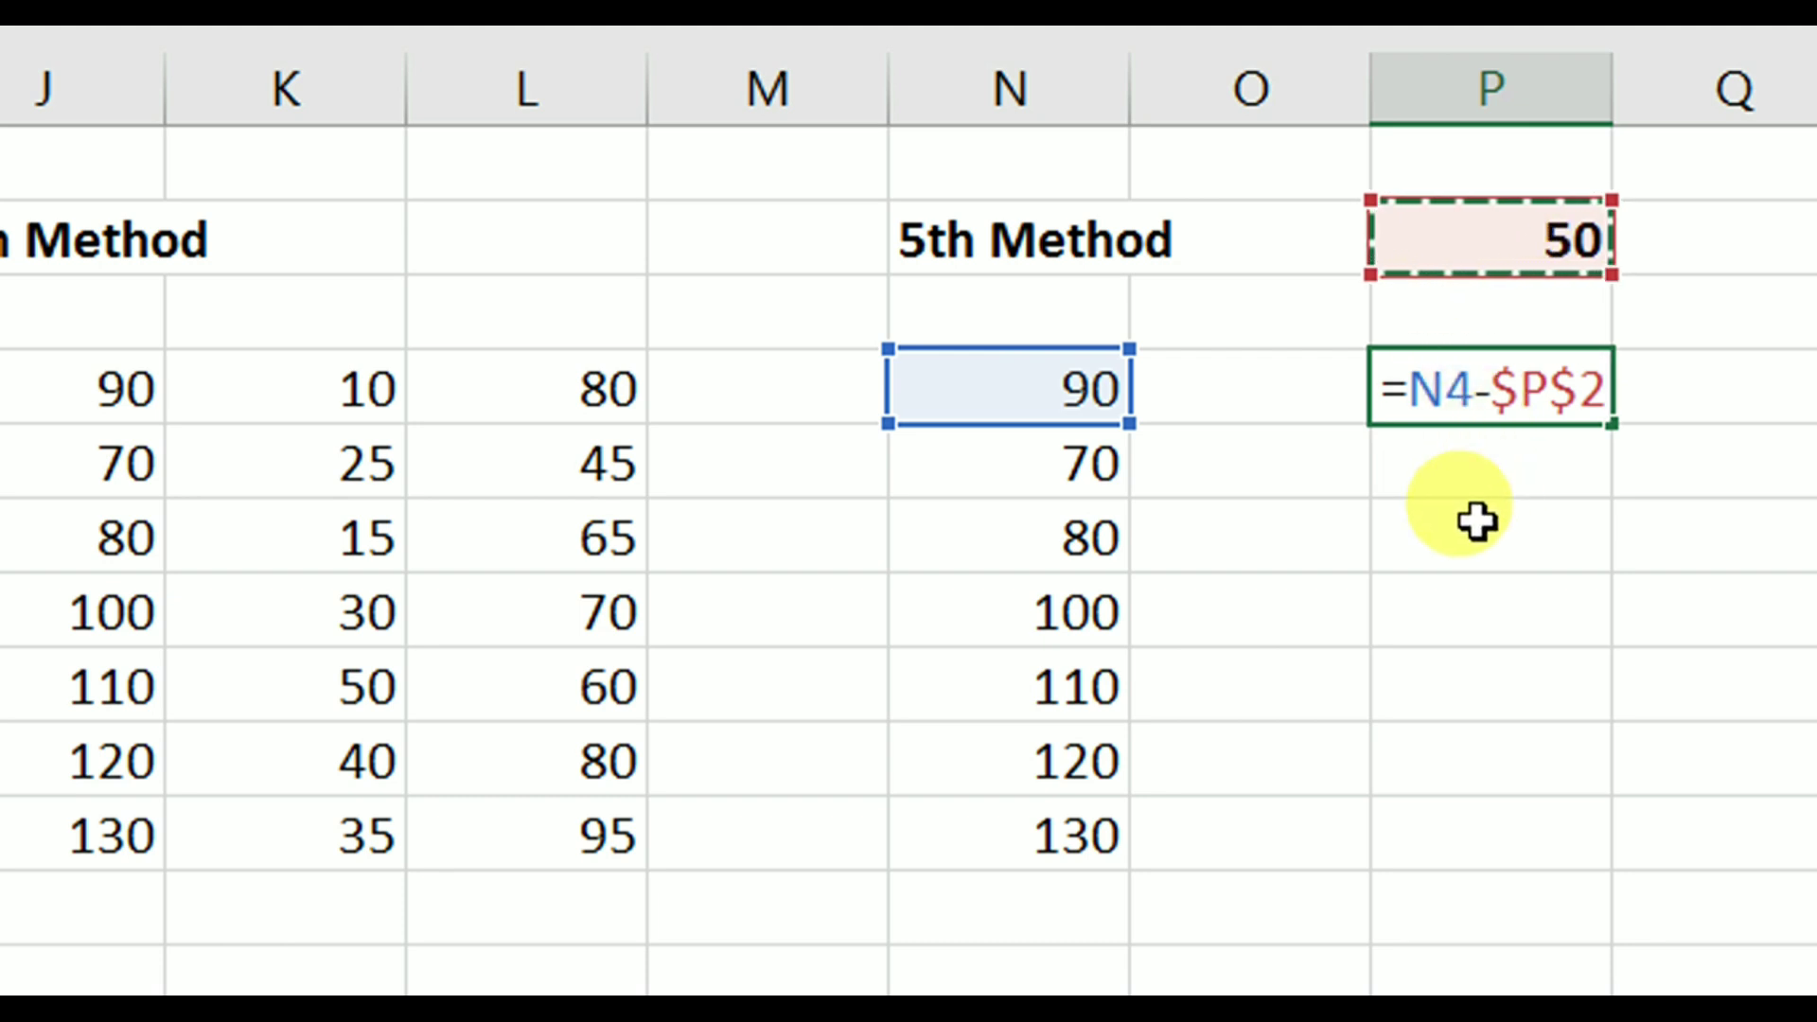
pyautogui.press('Return')
# Fill the P4 formula down through P10 and review the copied formulas in P5 and P8
pyautogui.click(1494, 388)
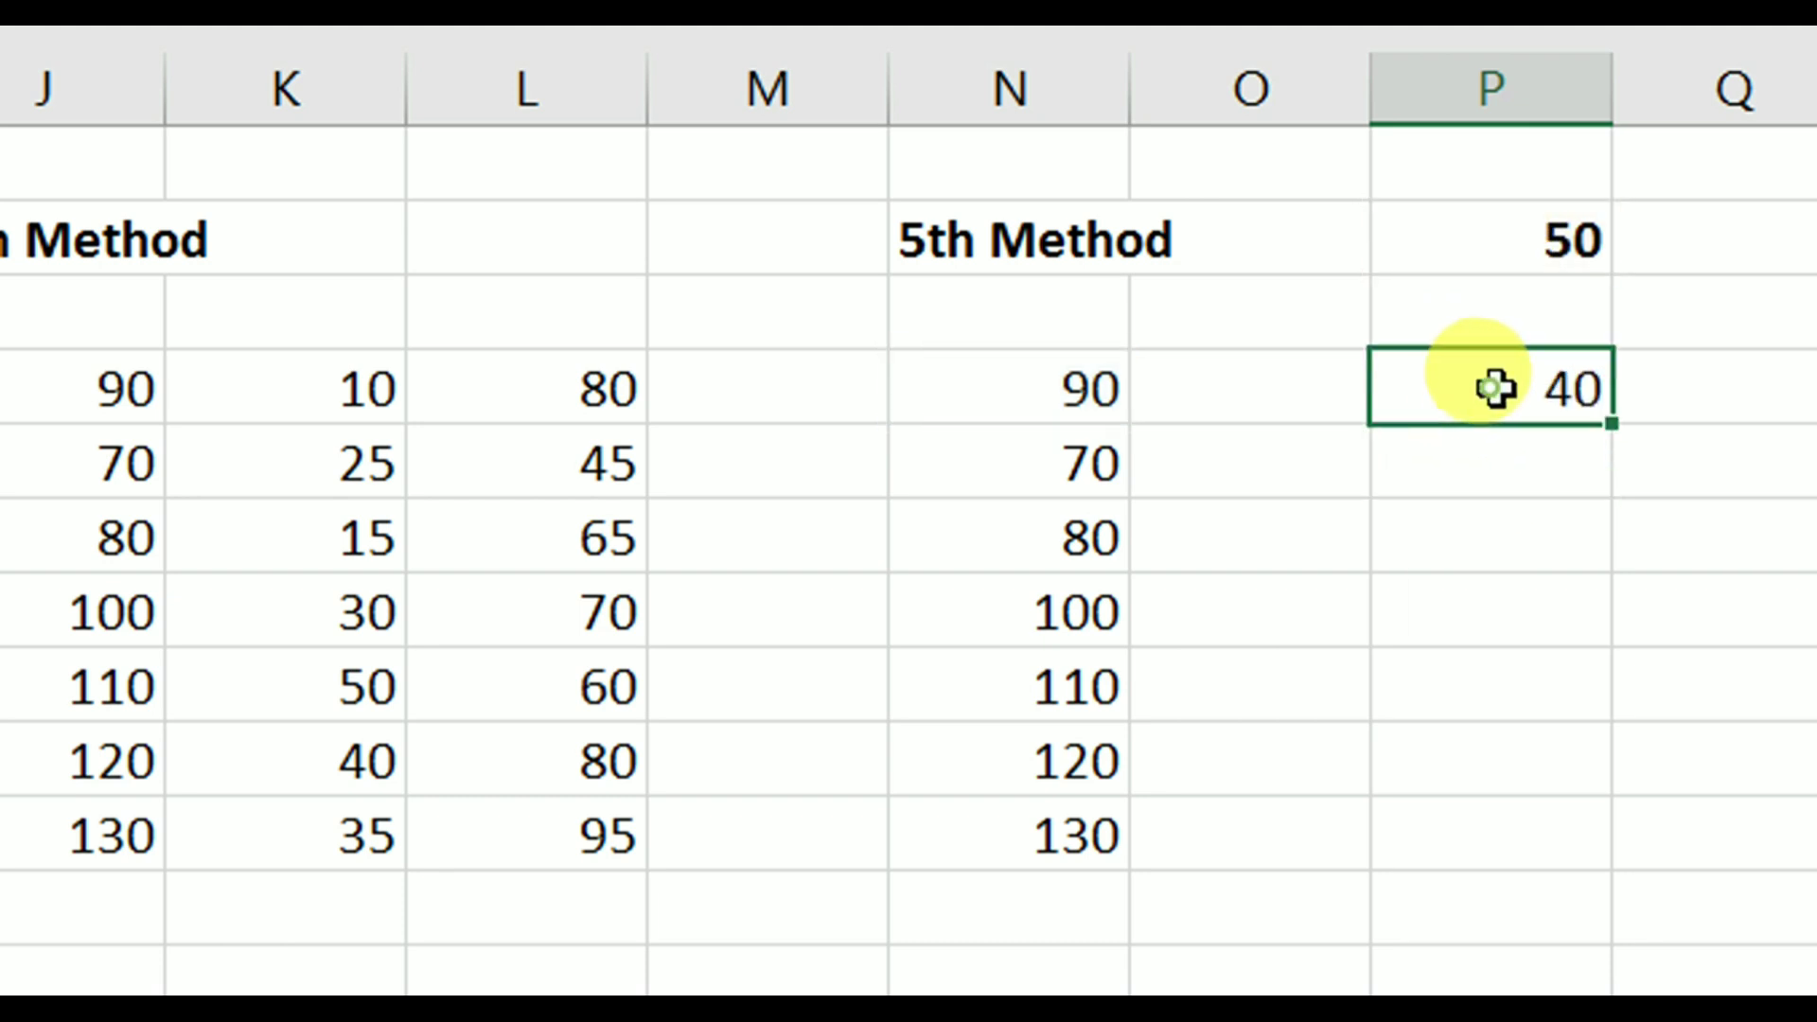
pyautogui.moveTo(1557, 433); pyautogui.dragTo(1552, 865)
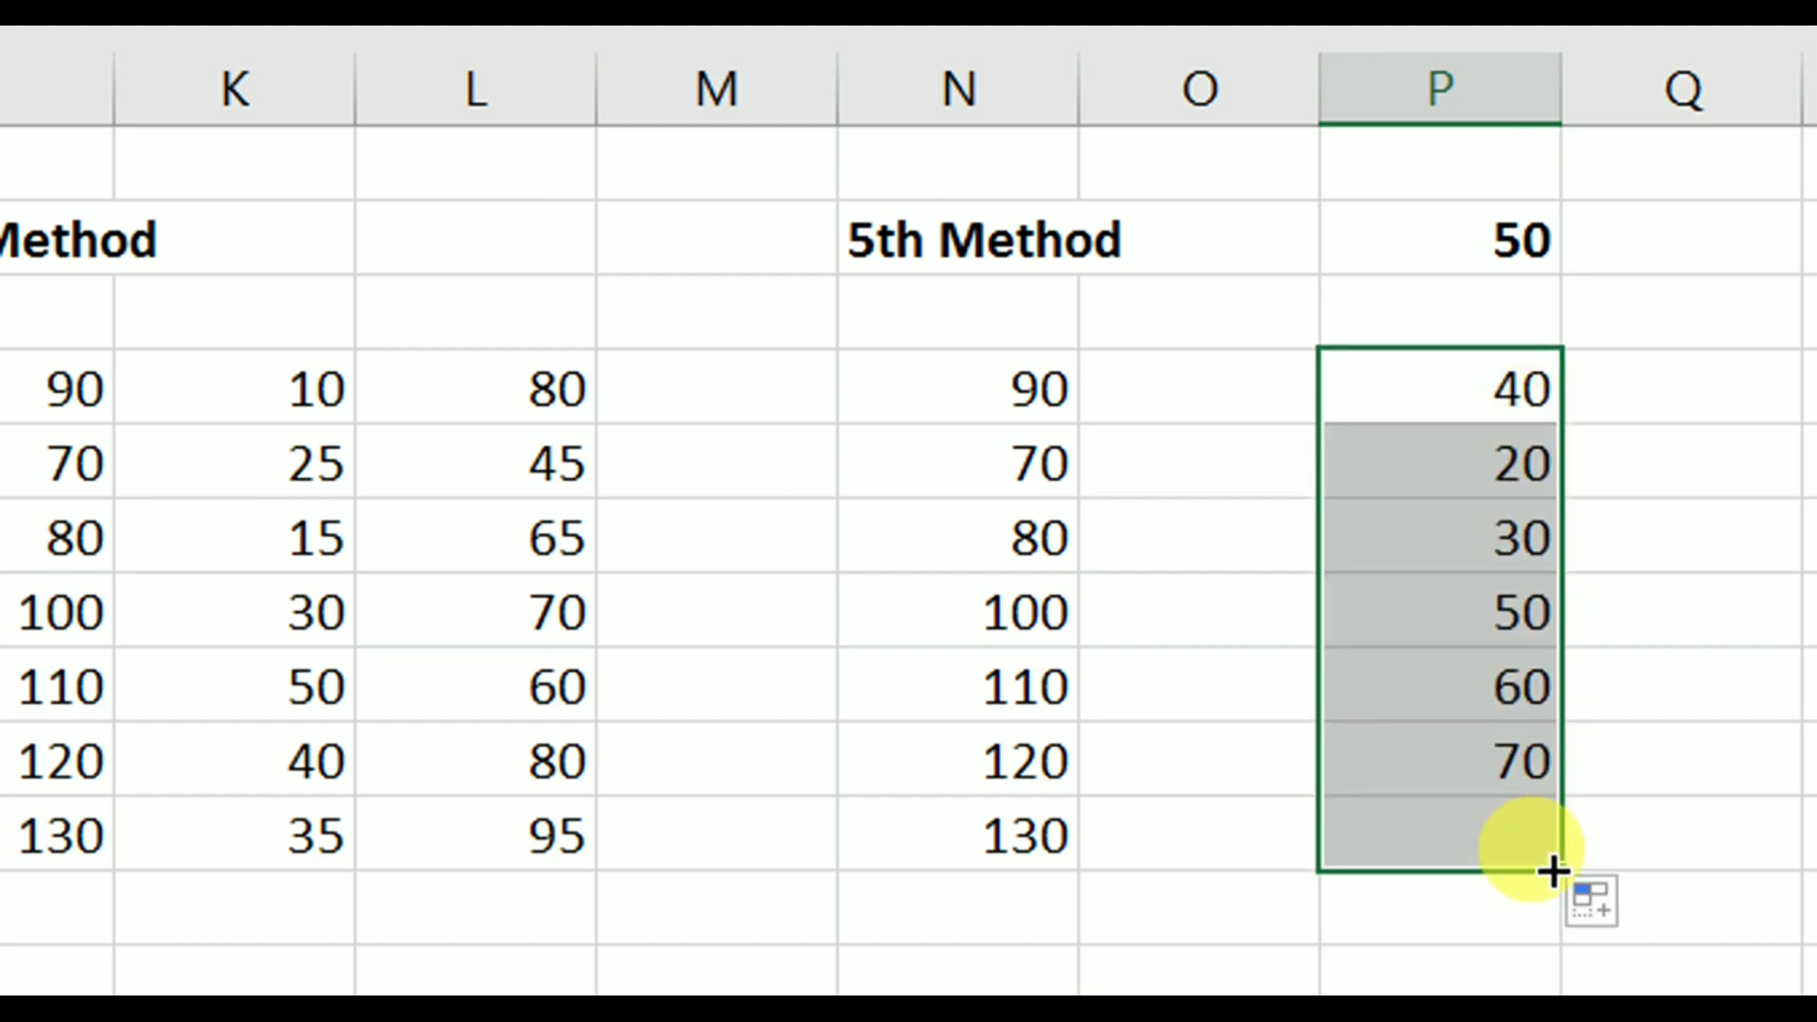
pyautogui.click(1427, 480)
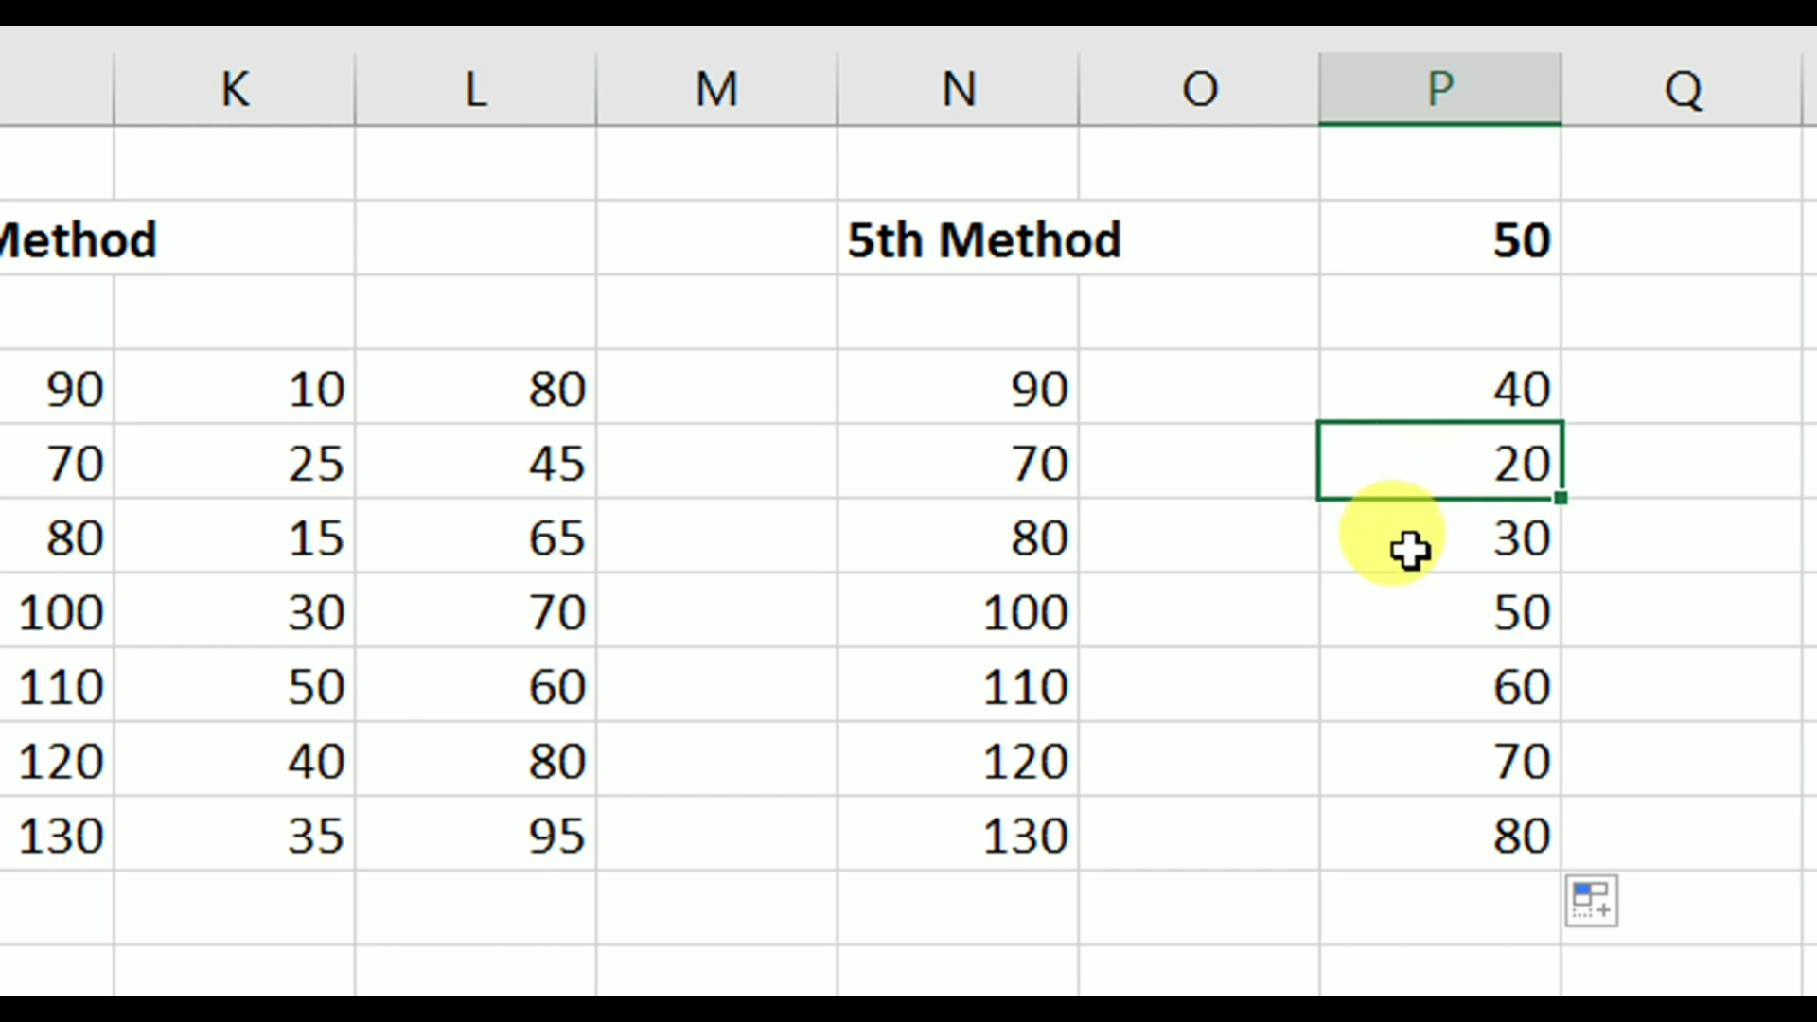
pyautogui.press('F2')
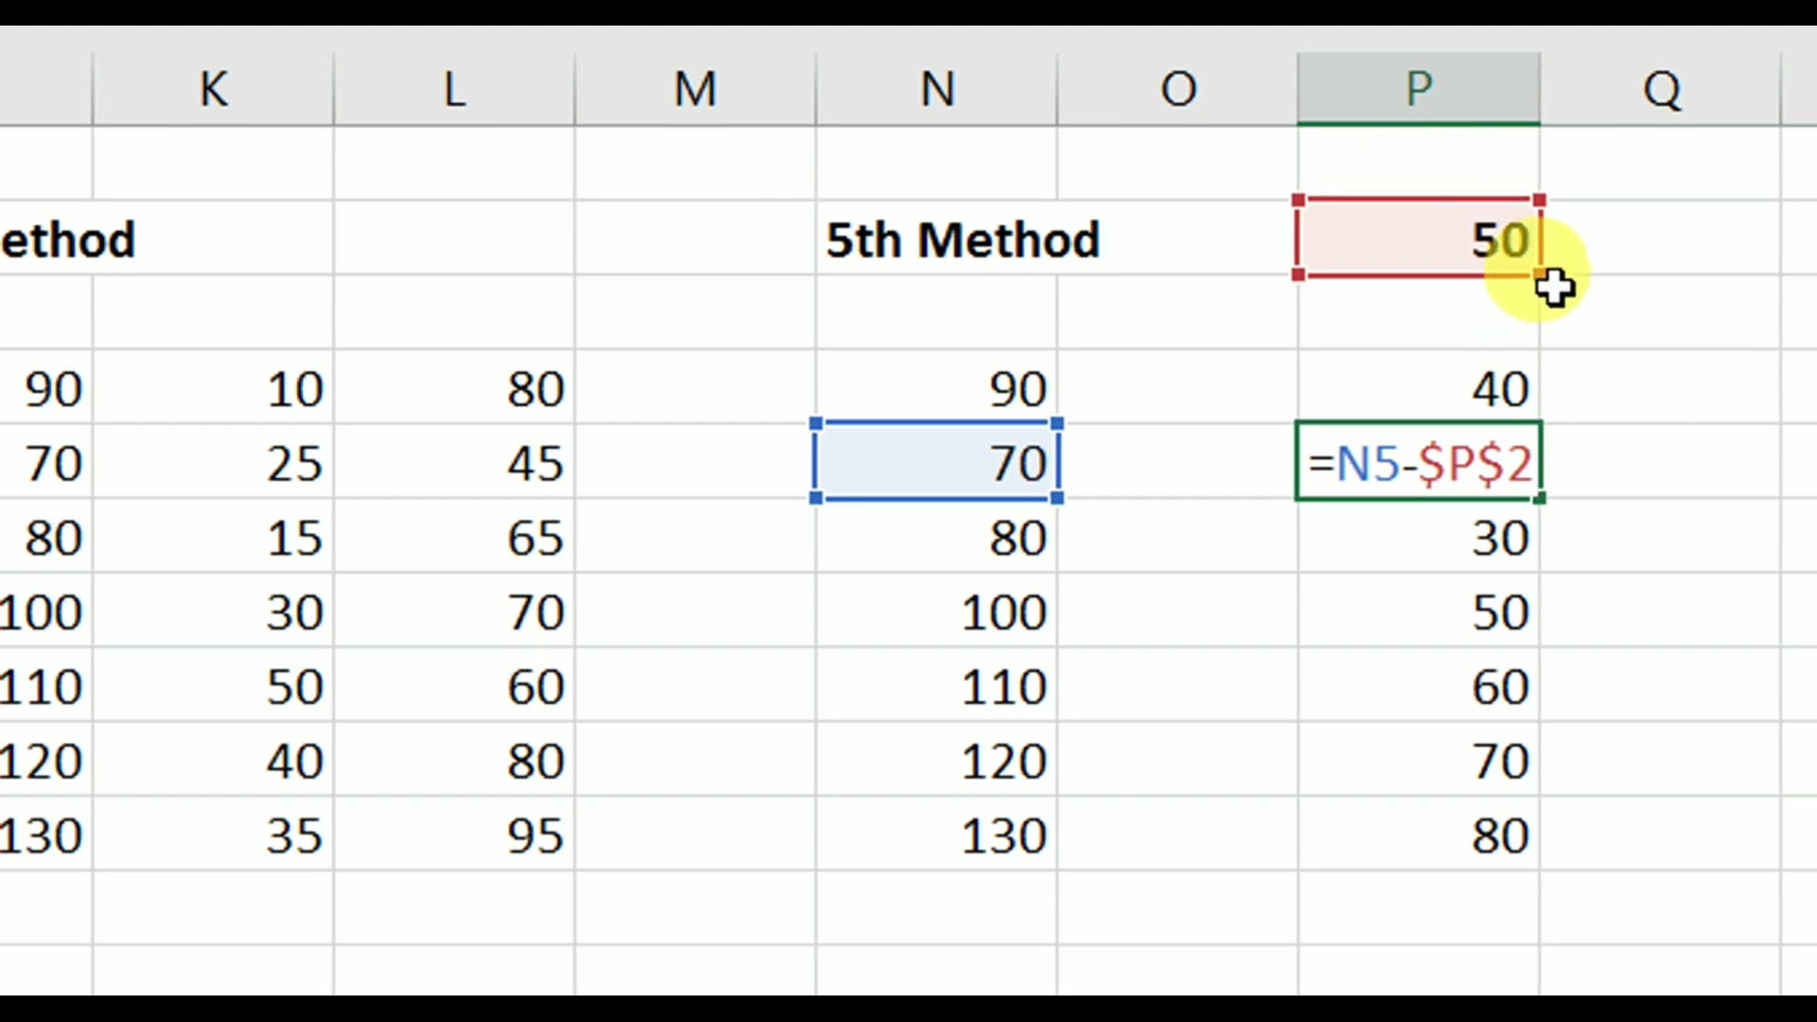
pyautogui.press('Escape')
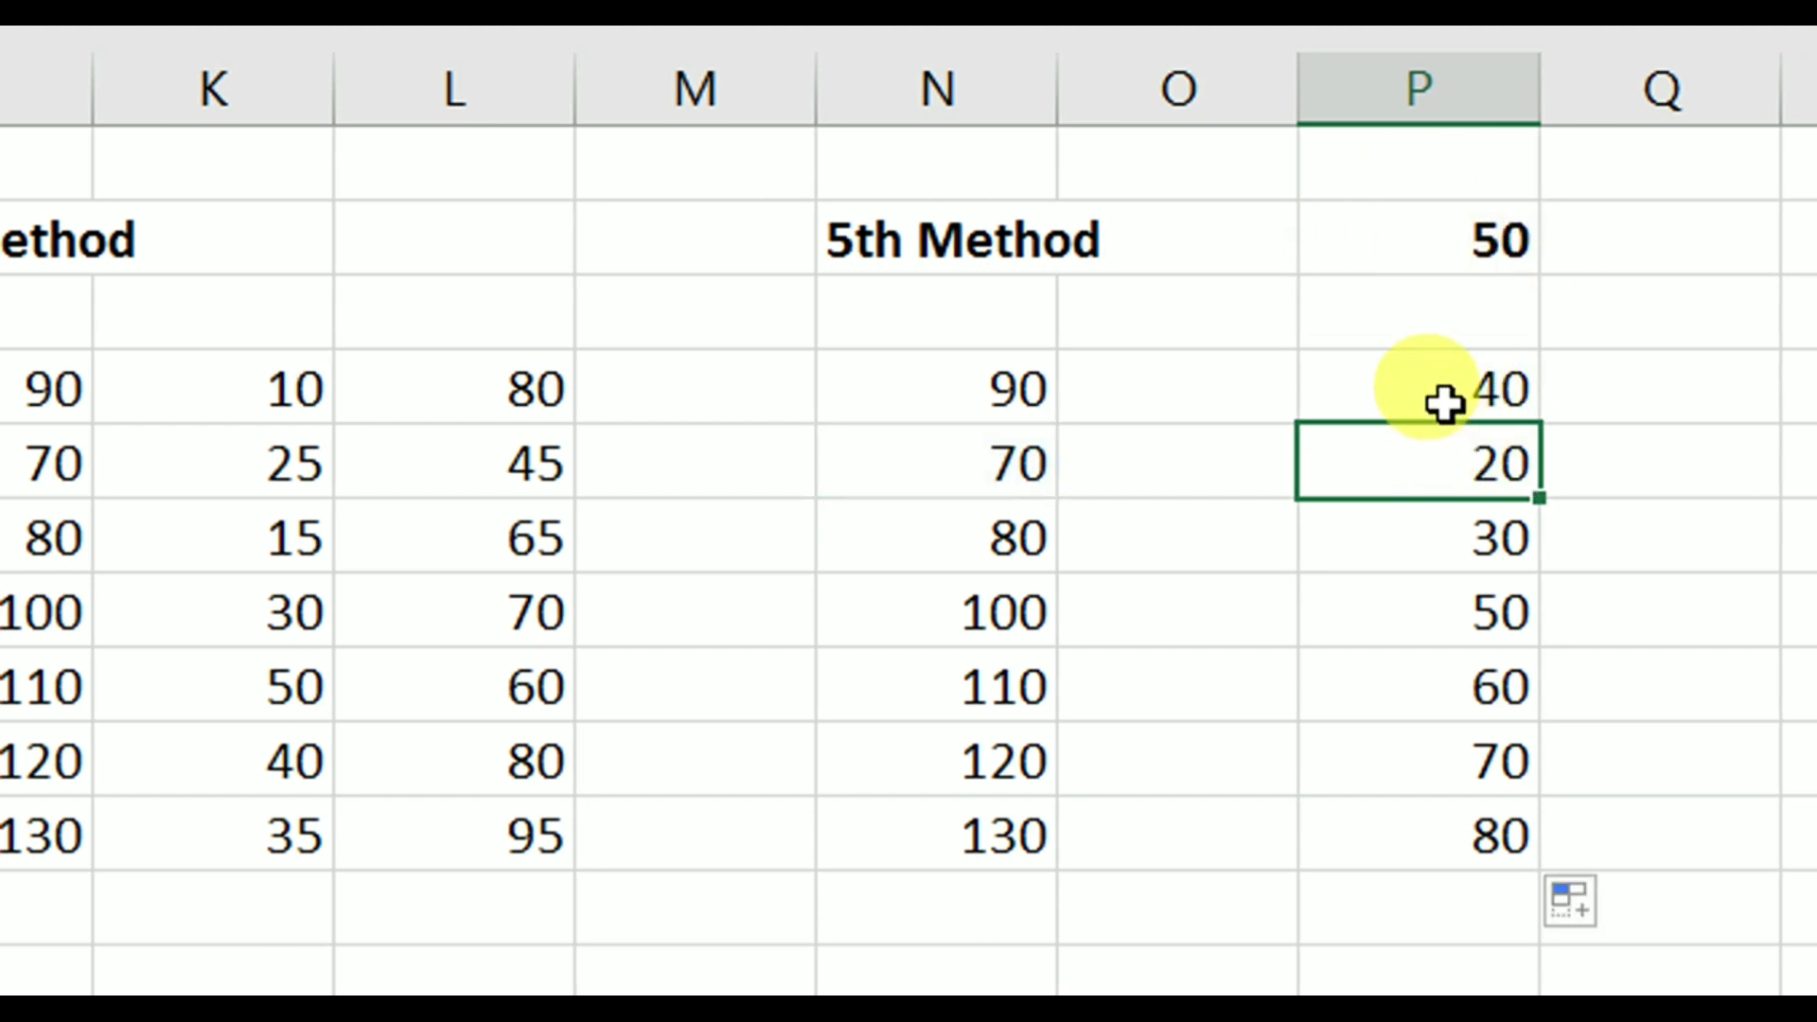
pyautogui.click(1444, 681)
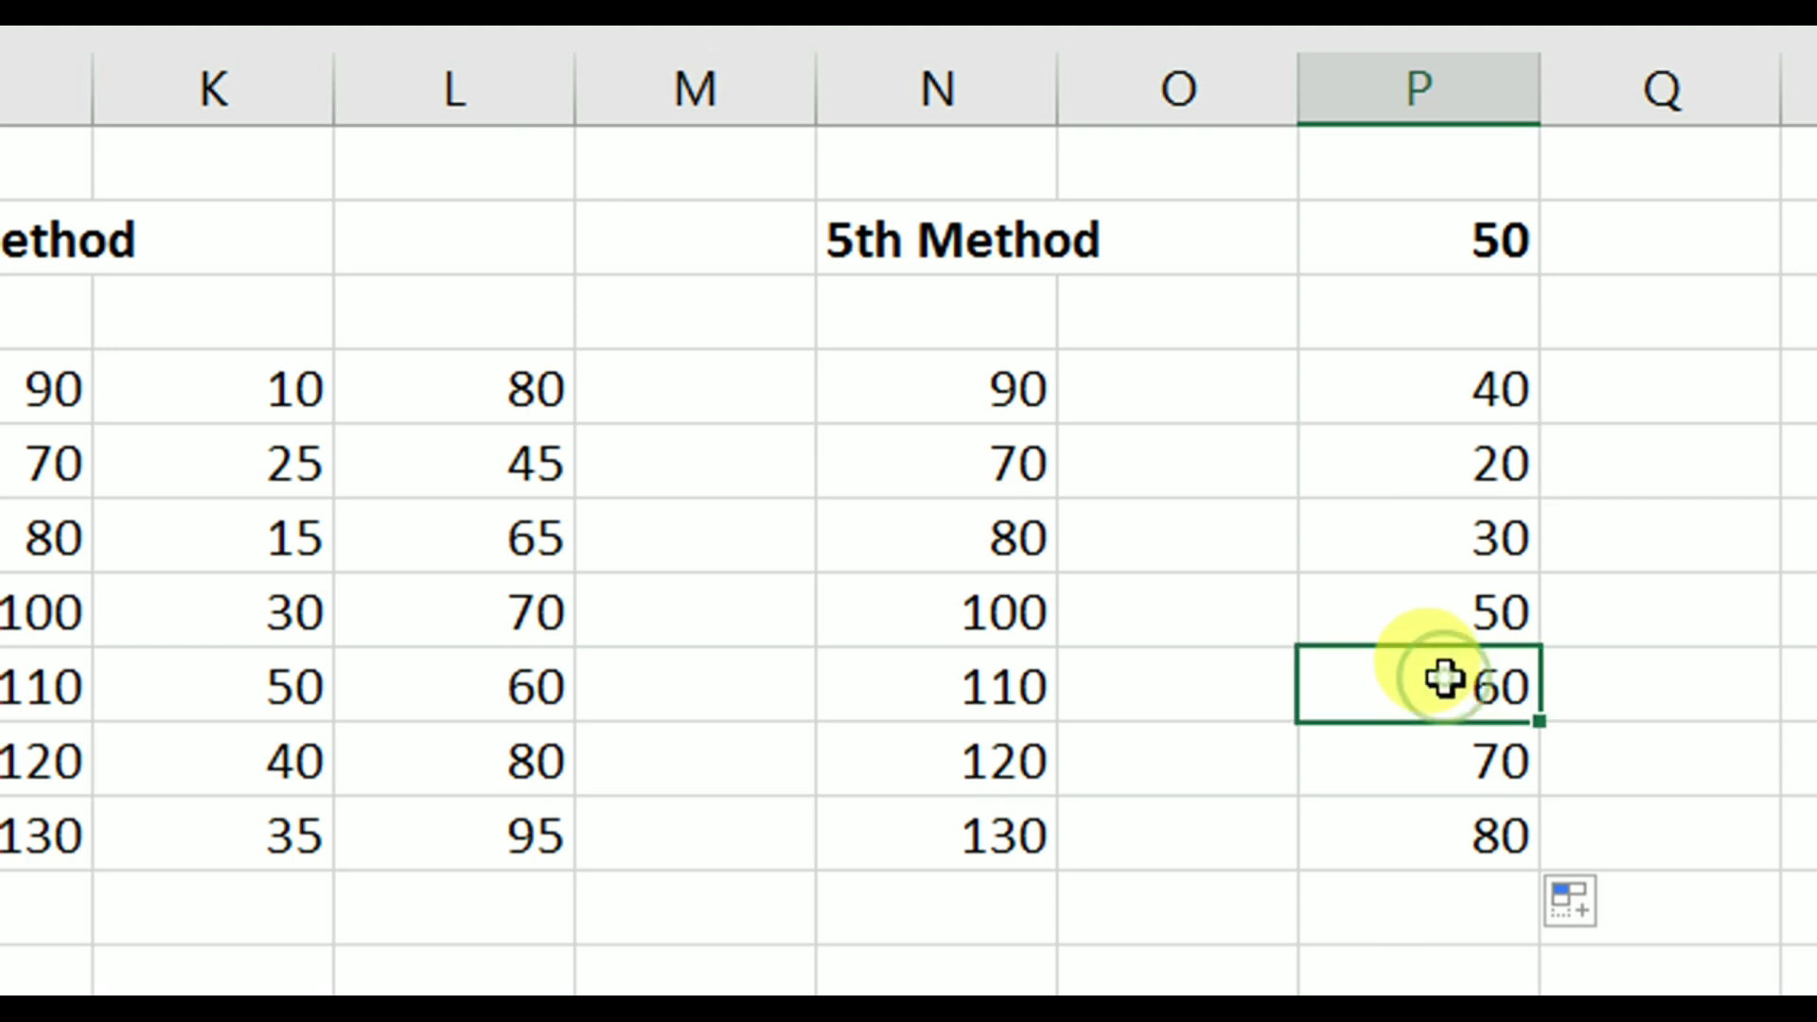
pyautogui.press('F2')
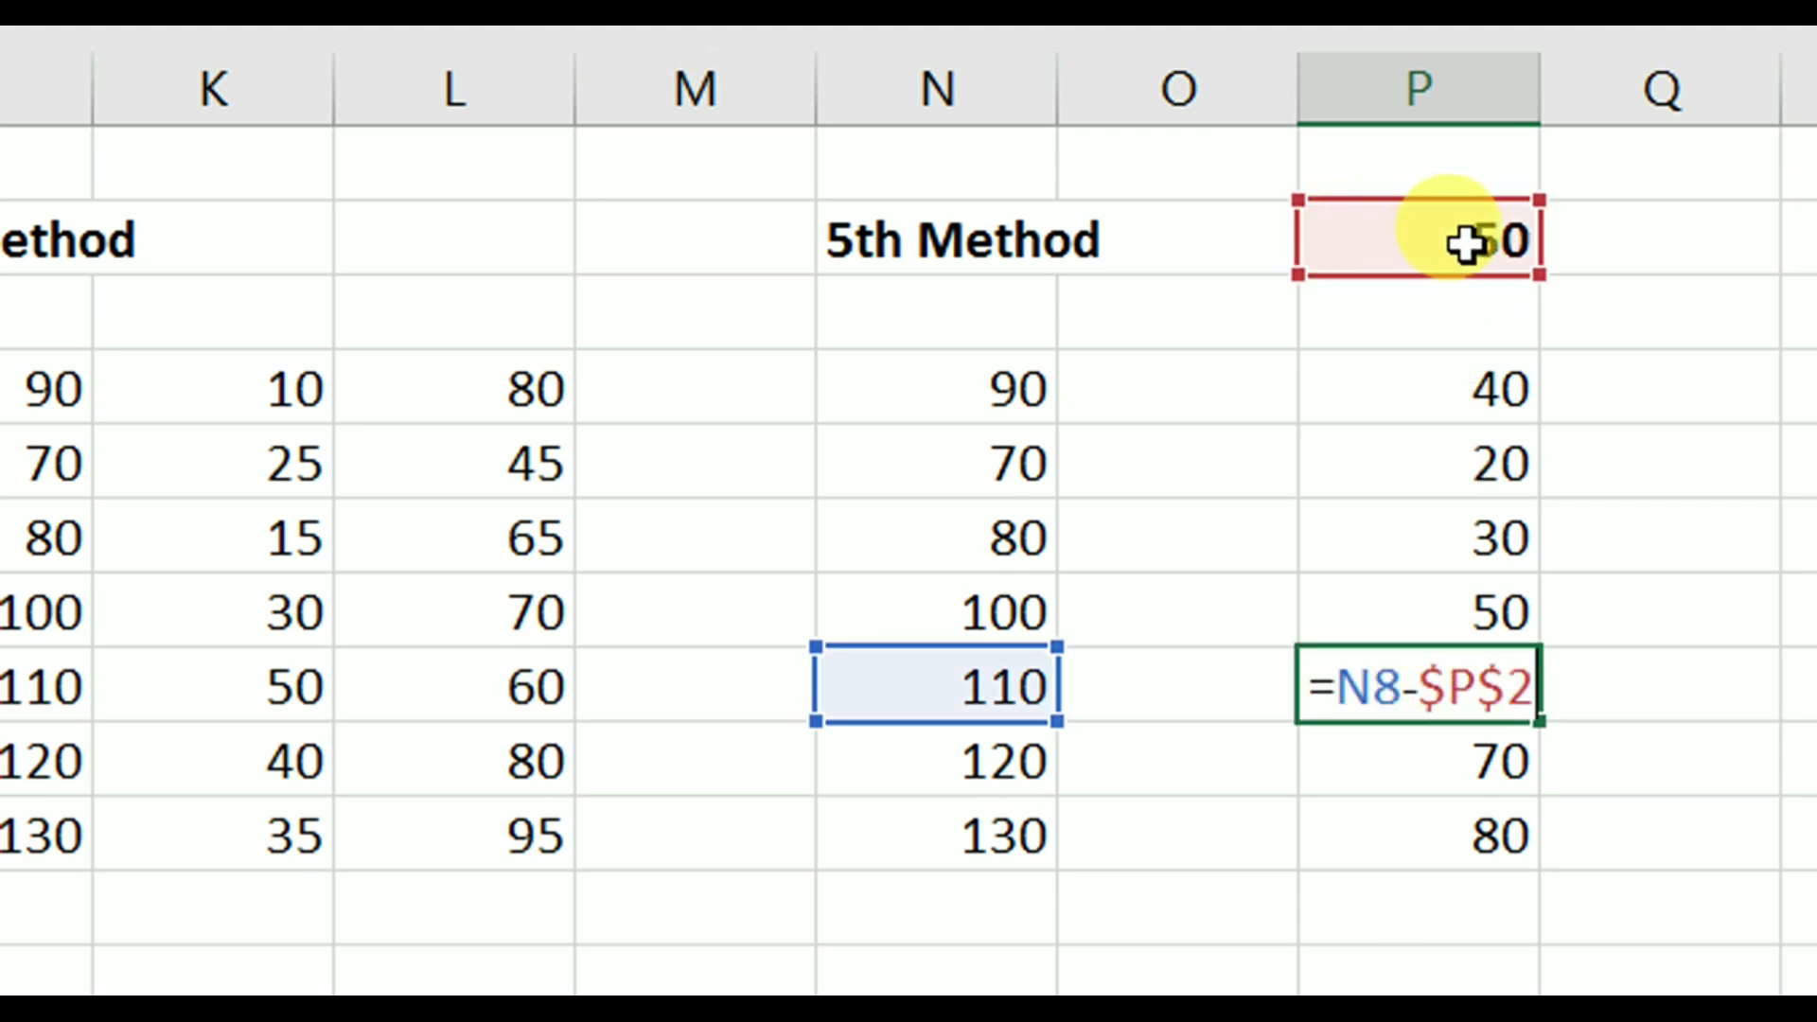
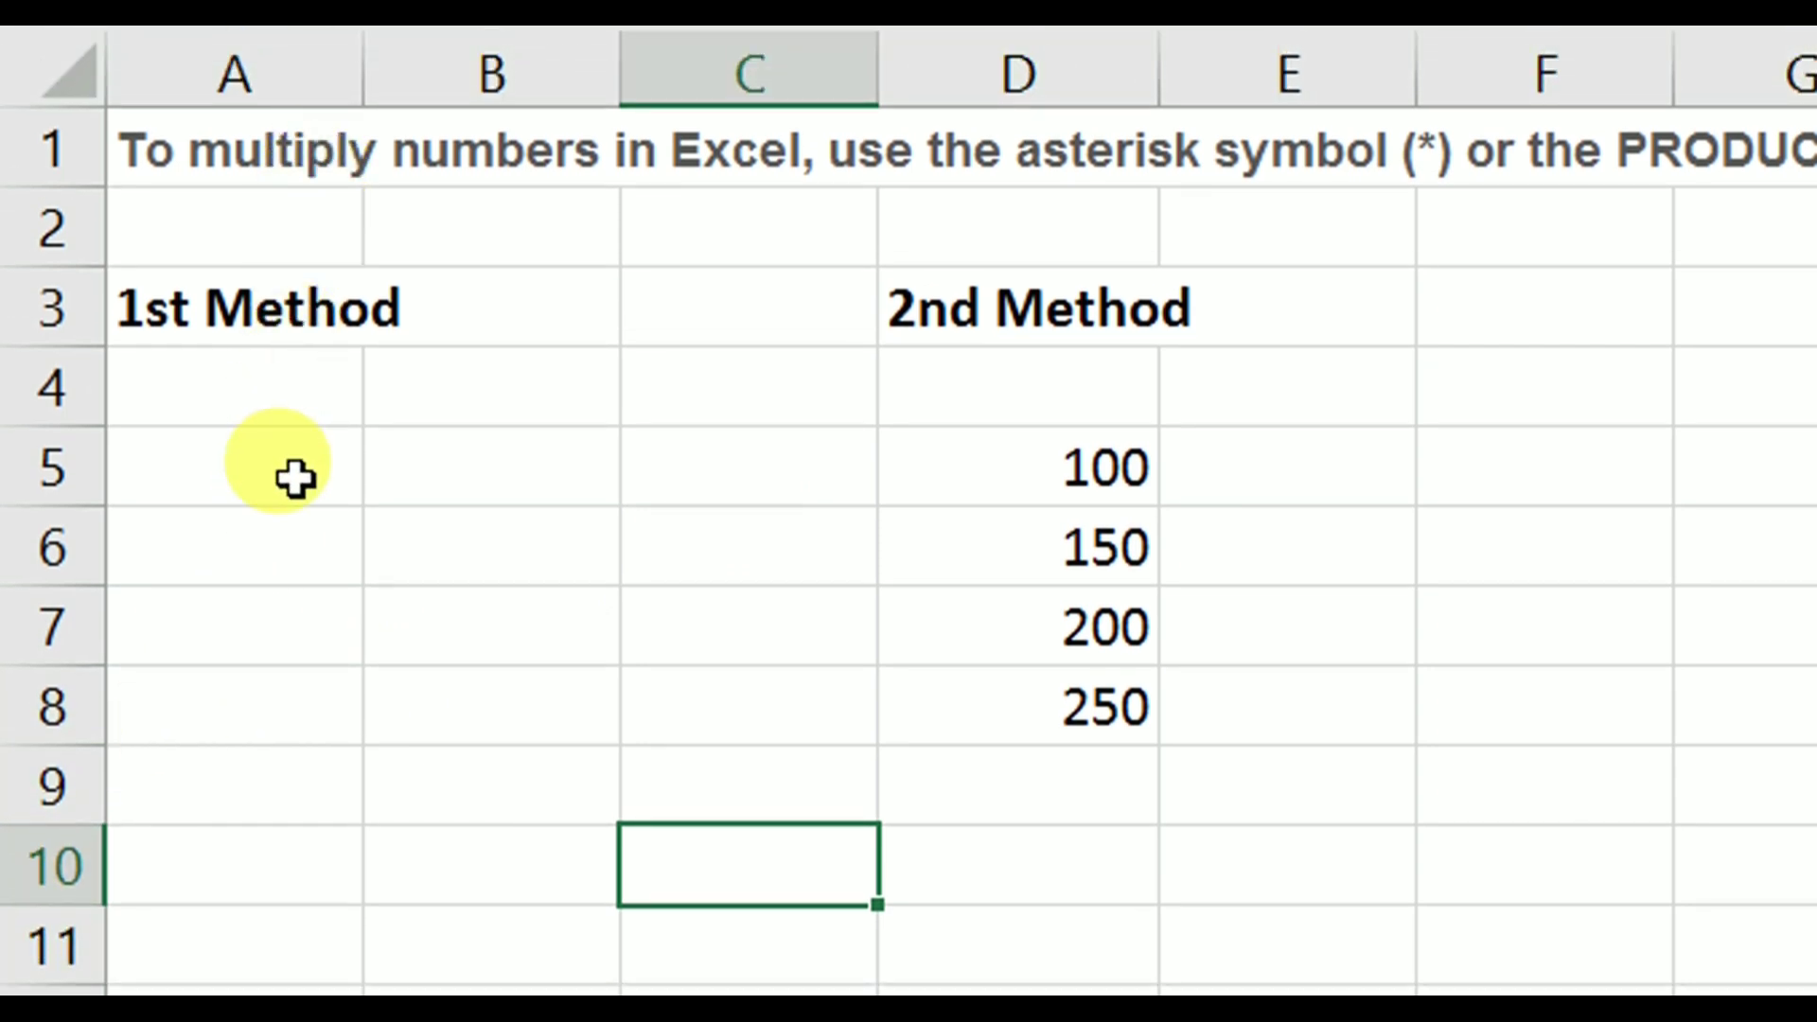
# Multiply two typed numbers under 1st Method on the multiplication sheet, entering =15*6 in A6
pyautogui.click(265, 551)
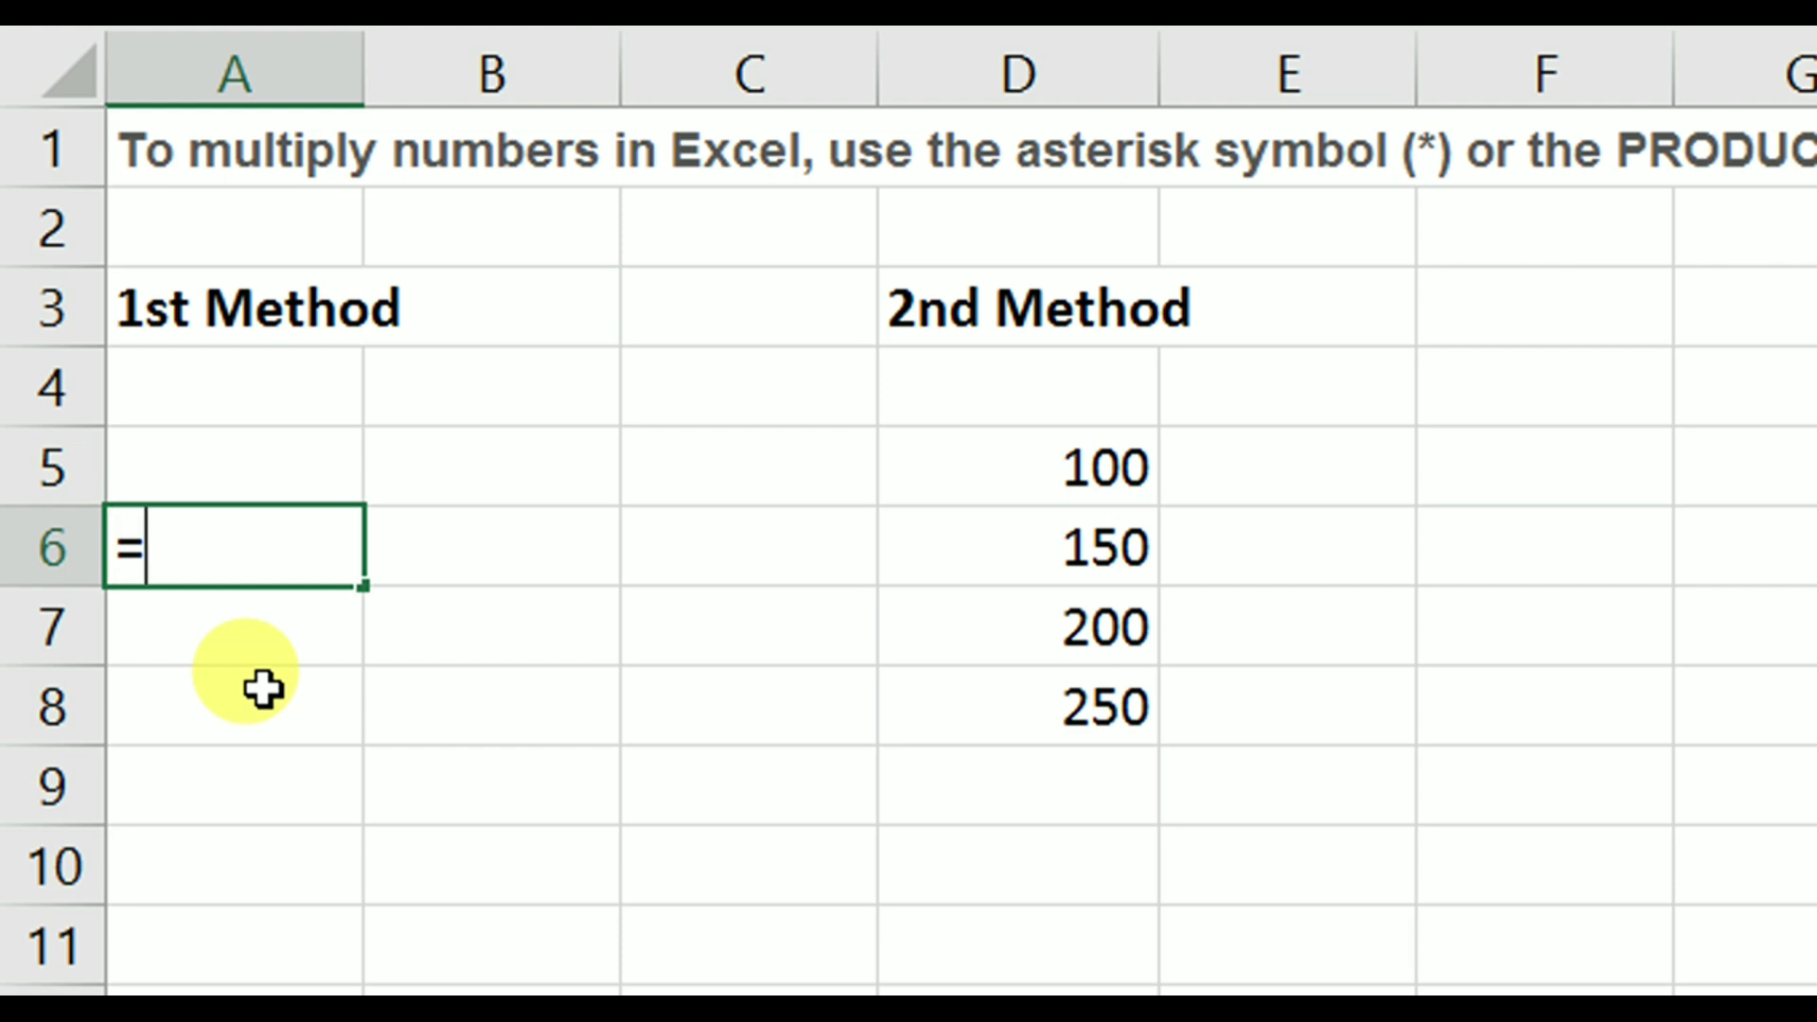
pyautogui.write('15')
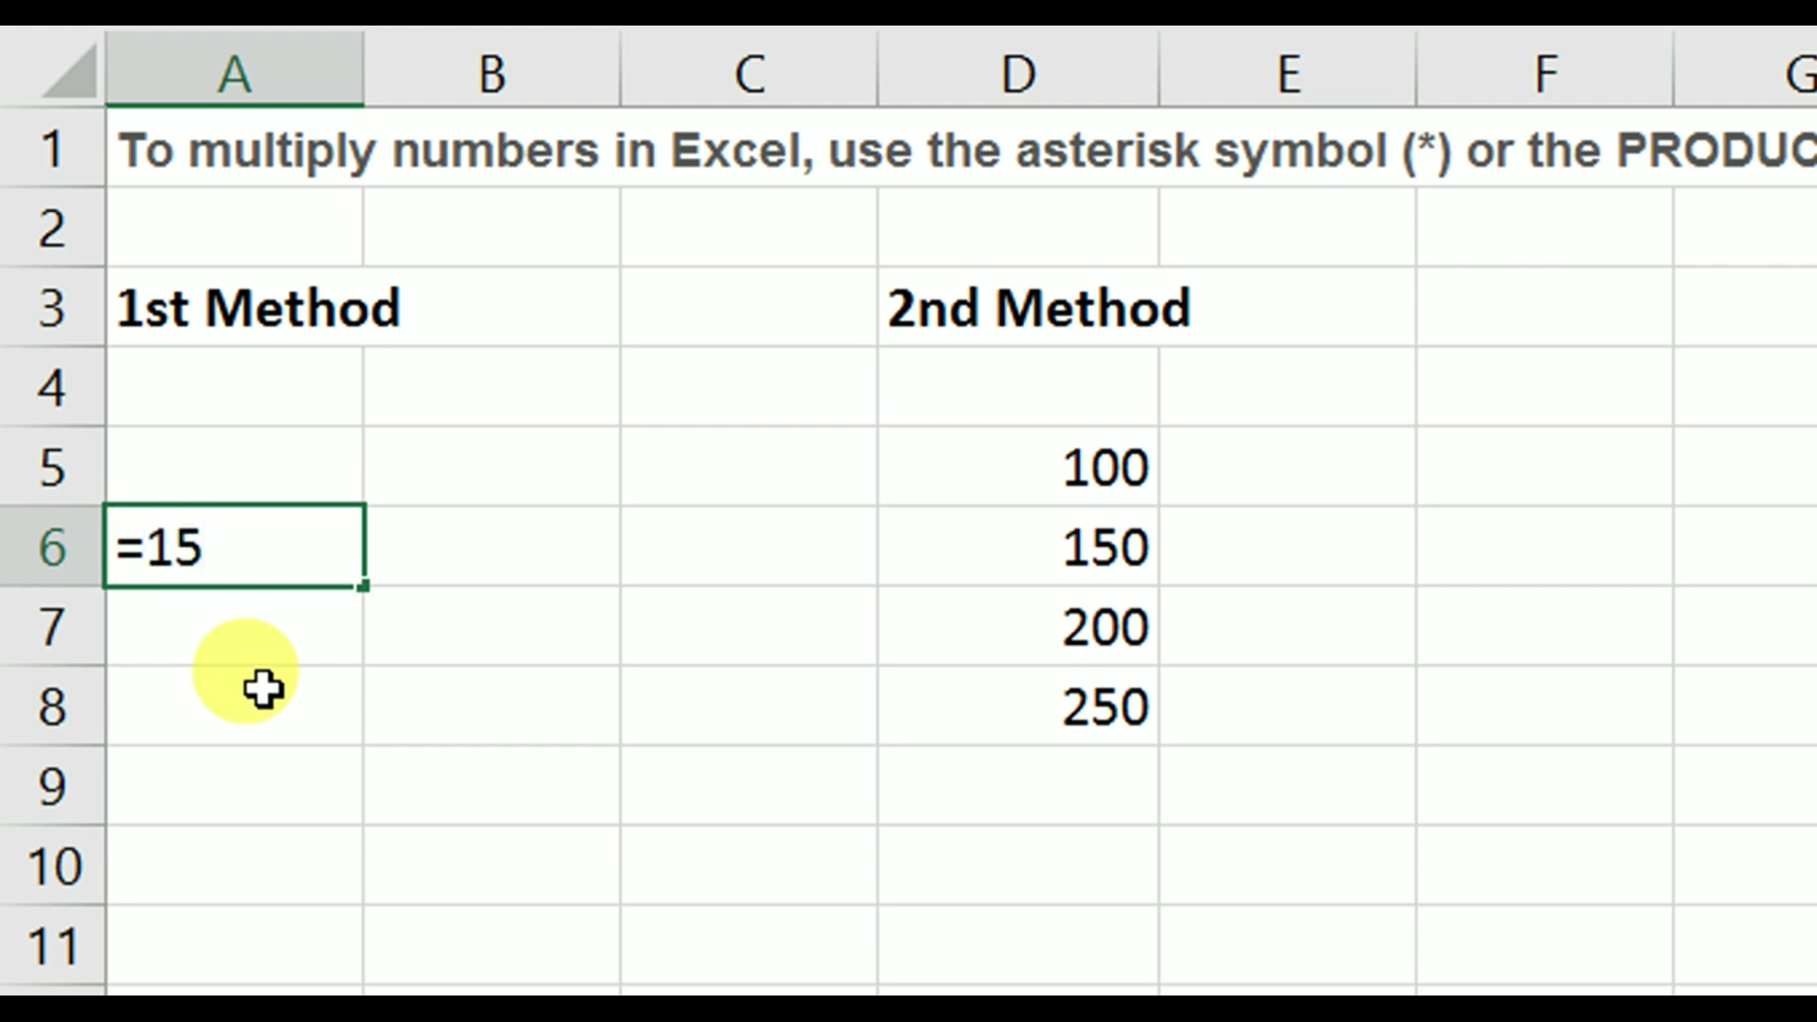
pyautogui.write('*6')
pyautogui.press('Return')
pyautogui.press('Up')
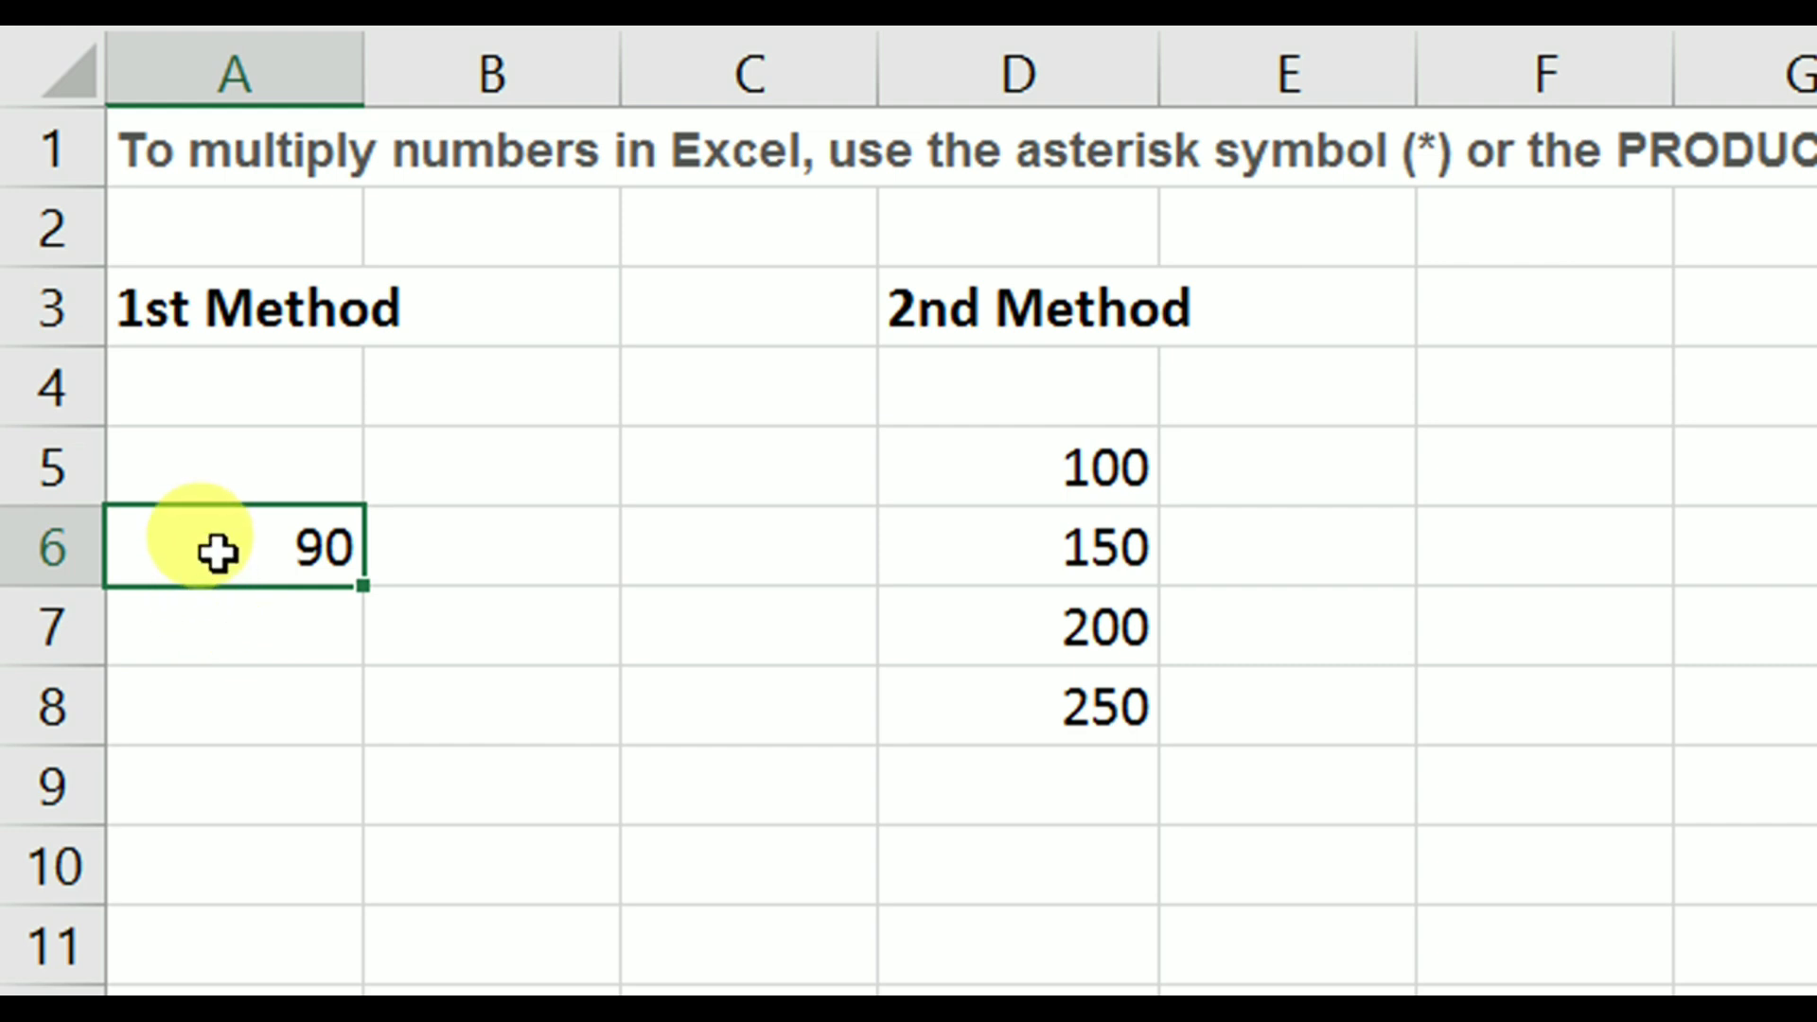
pyautogui.click(200, 775)
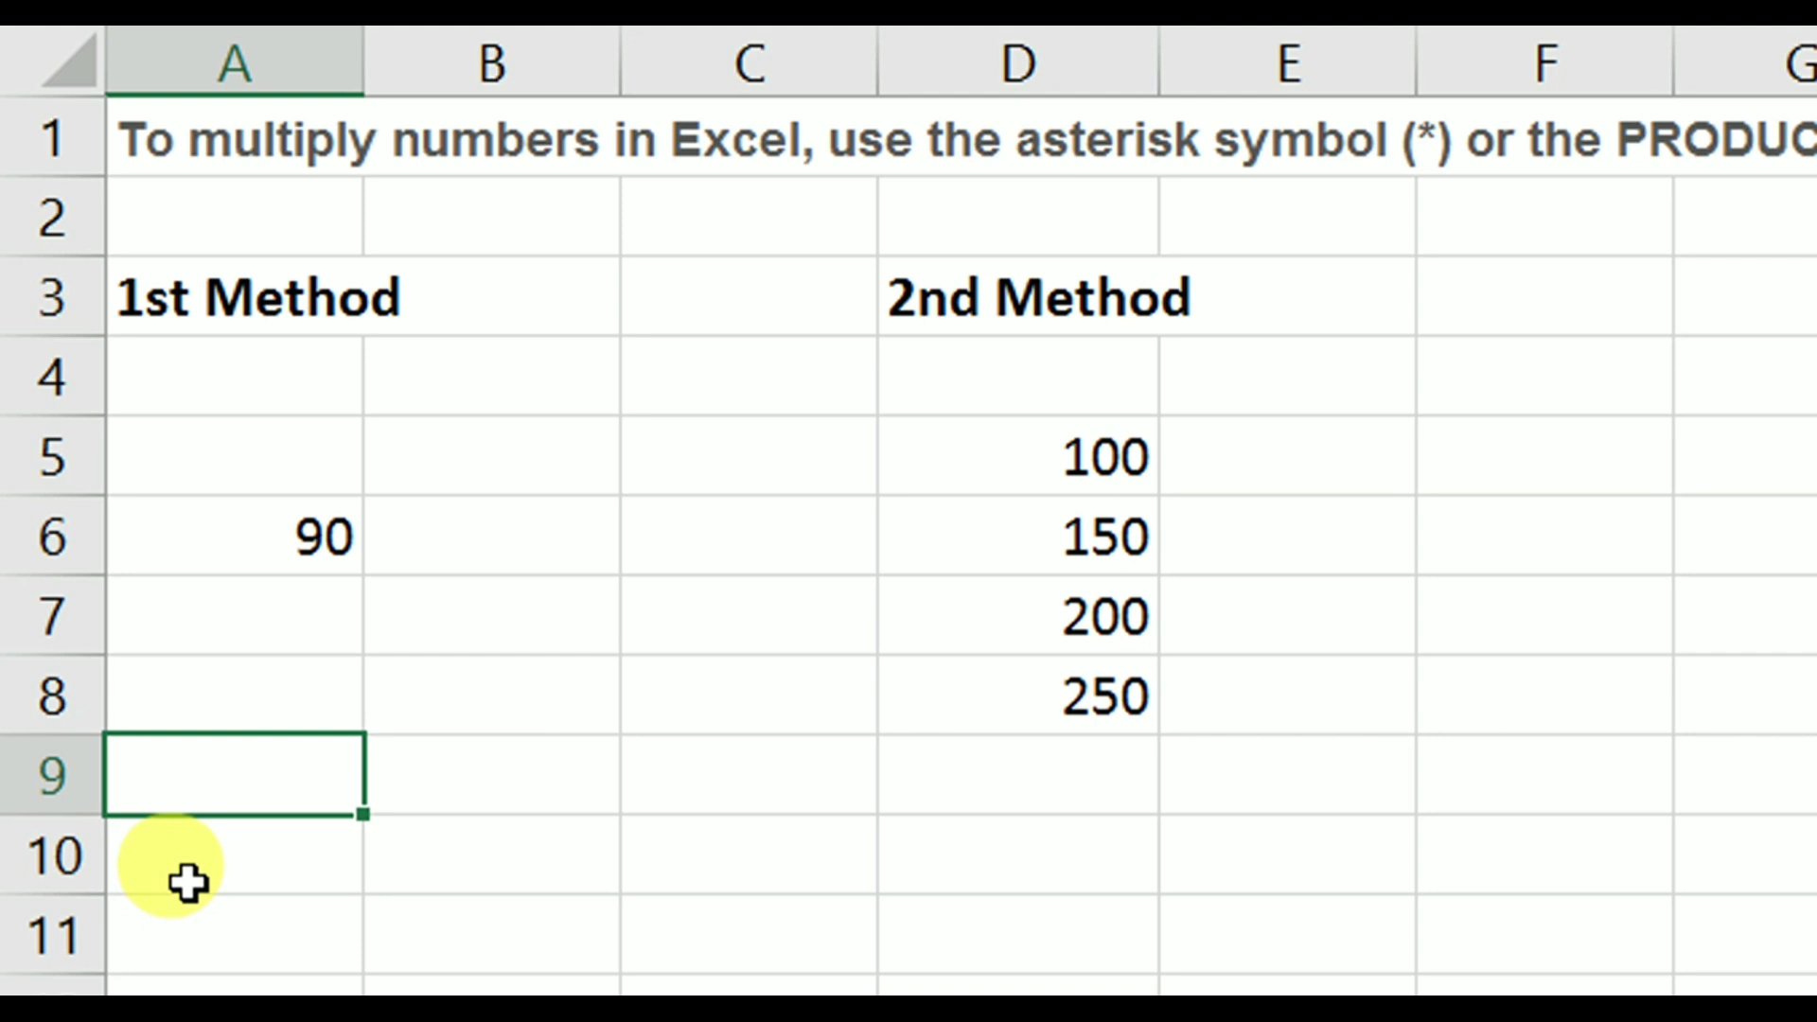
# Multiply another pair of typed numbers under 1st Method, entering =15*100 in A9
pyautogui.write('15')
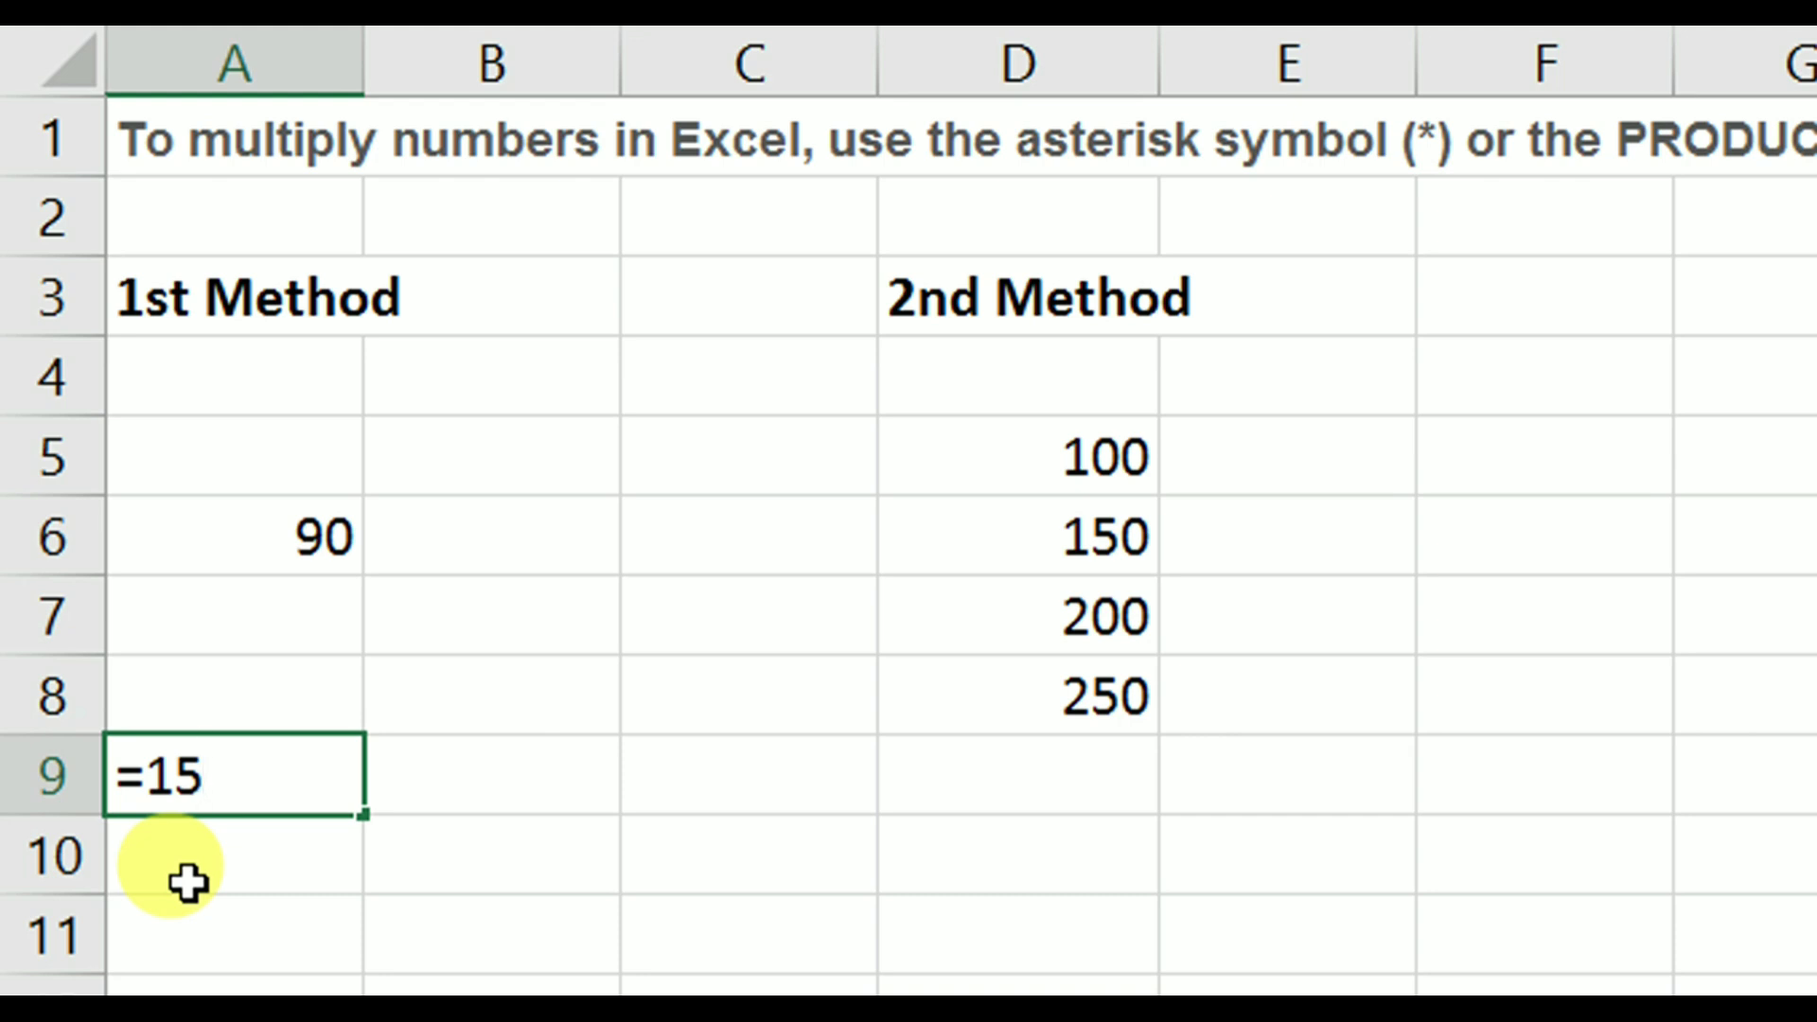
pyautogui.write('*100')
pyautogui.press('Return')
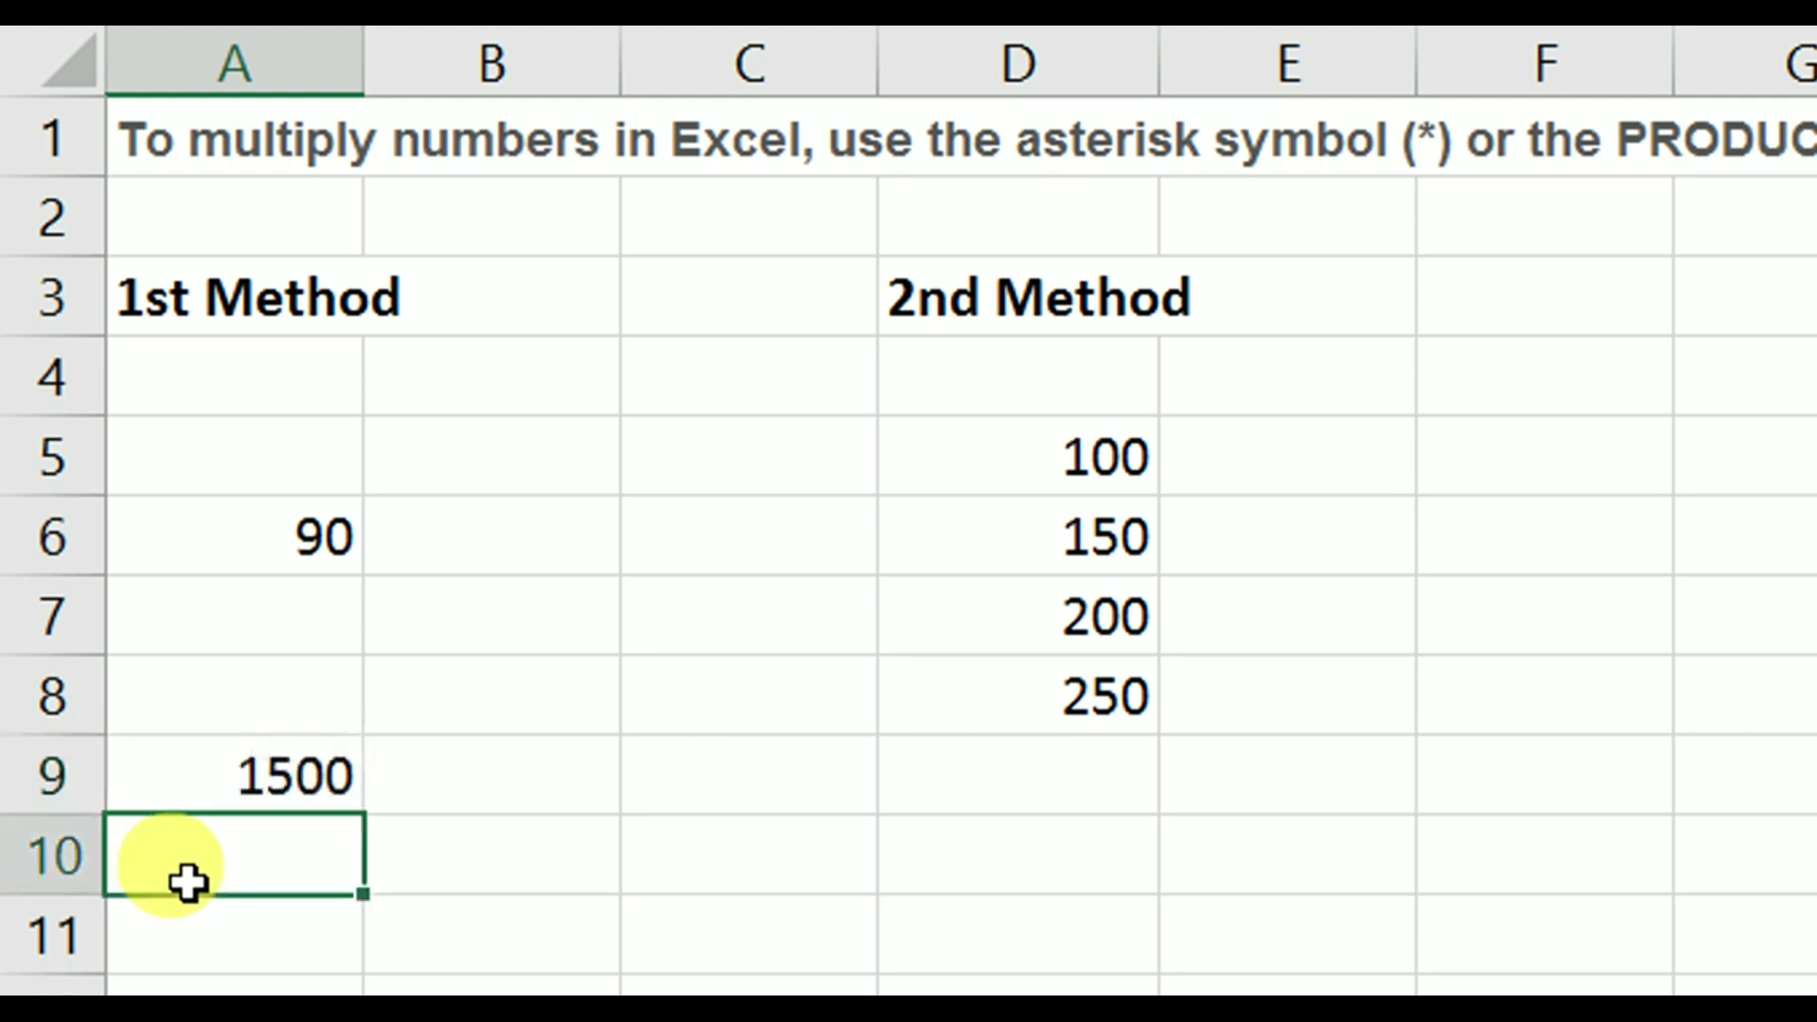
pyautogui.click(231, 767)
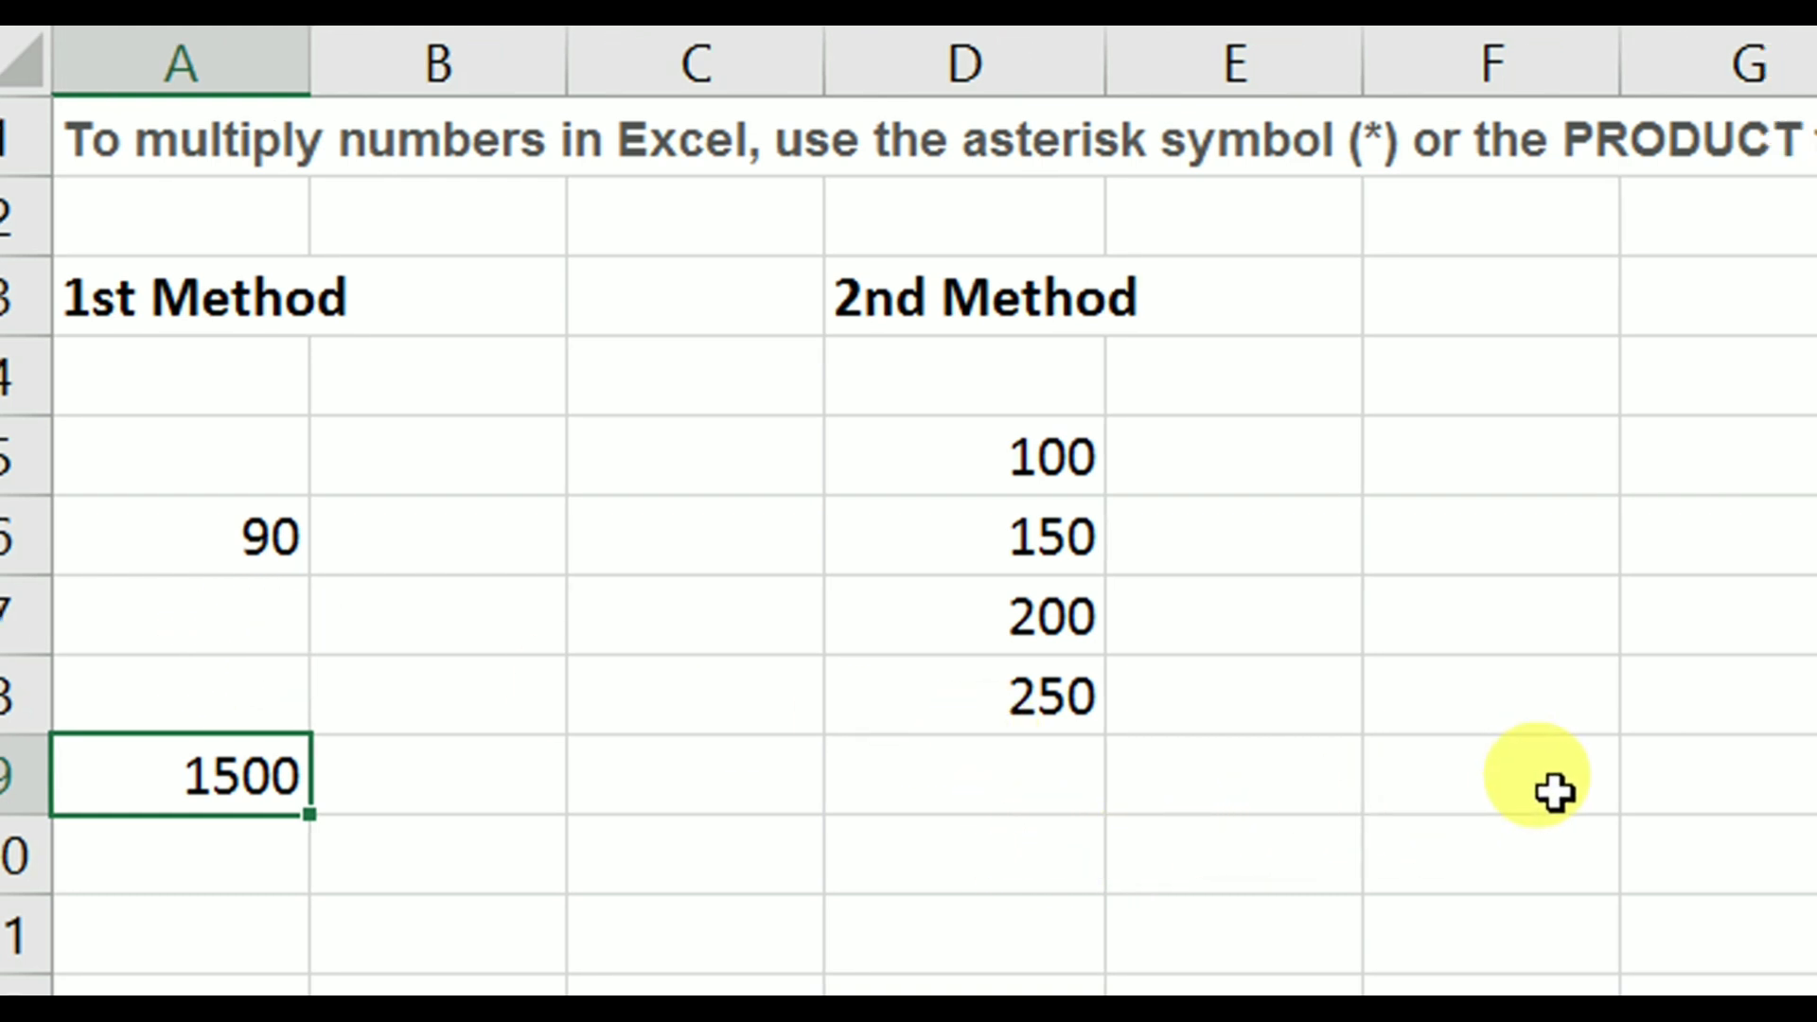
# Multiply the four 2nd Method values by cell reference, entering =D5*D6*D7*D8 in D10, and widen column D to fit the result
pyautogui.click(836, 880)
pyautogui.moveTo(876, 438); pyautogui.dragTo(872, 795)
pyautogui.click(860, 875)
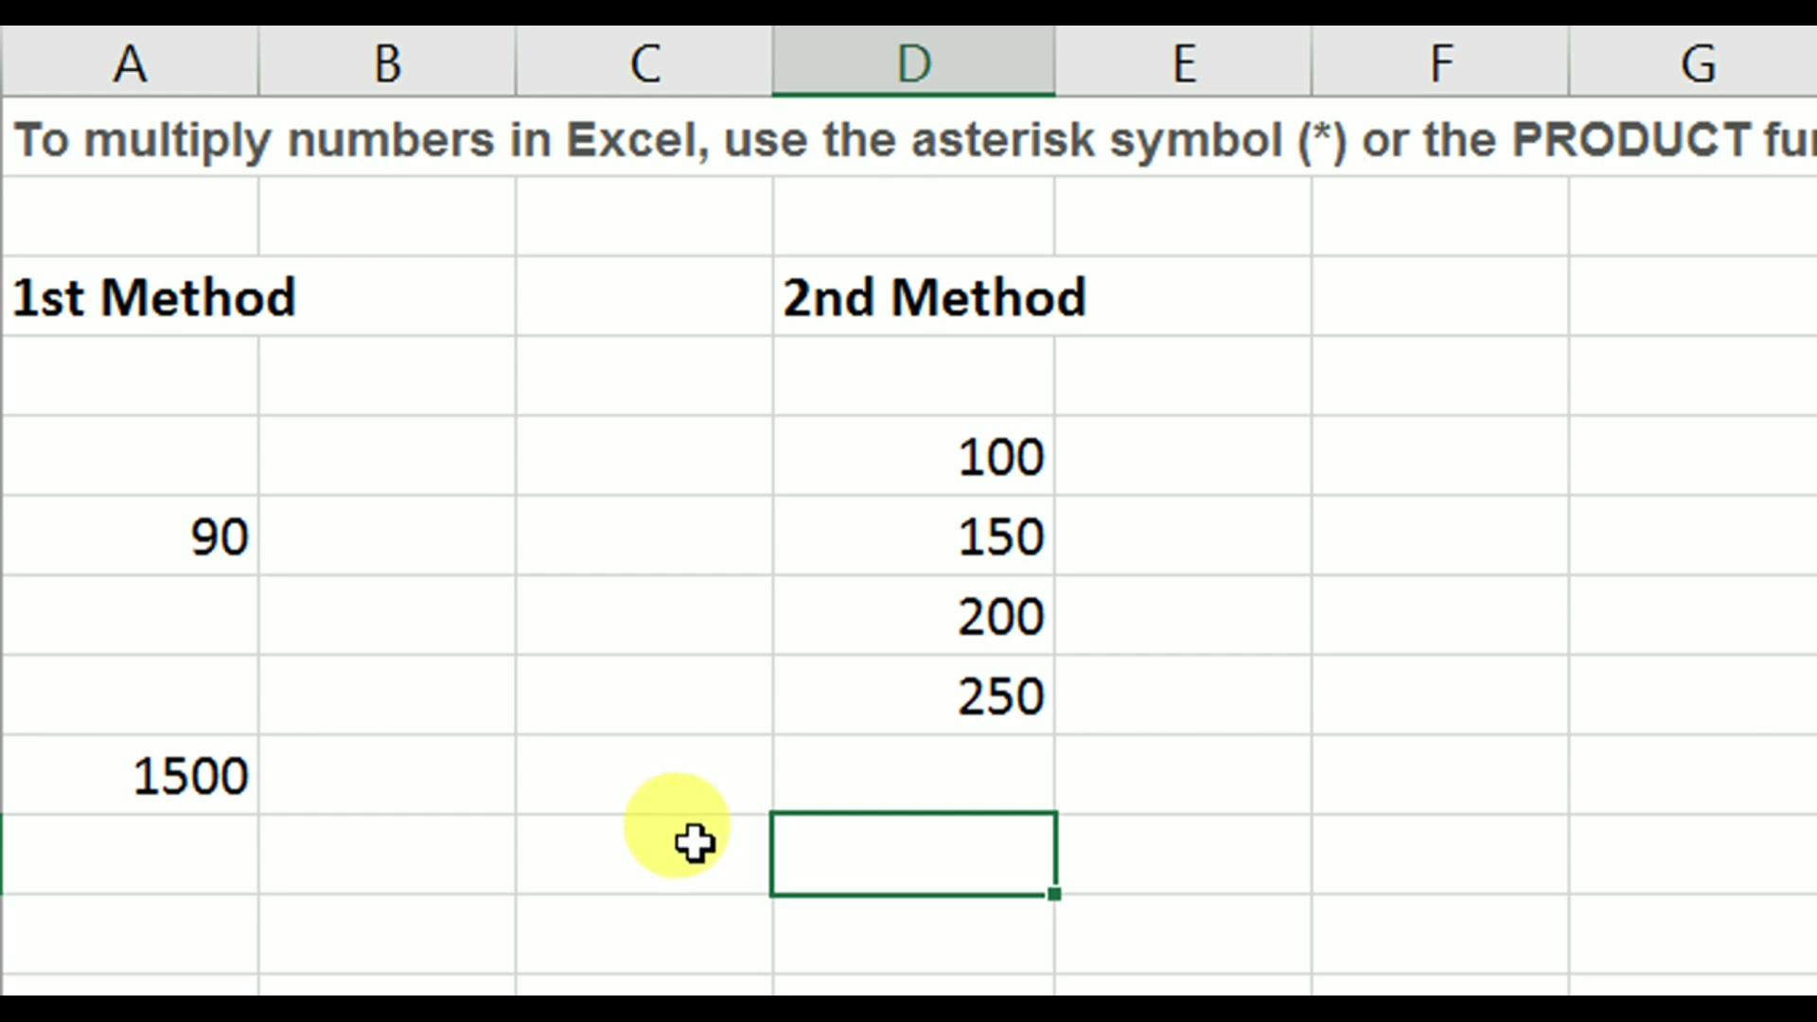
pyautogui.click(863, 442)
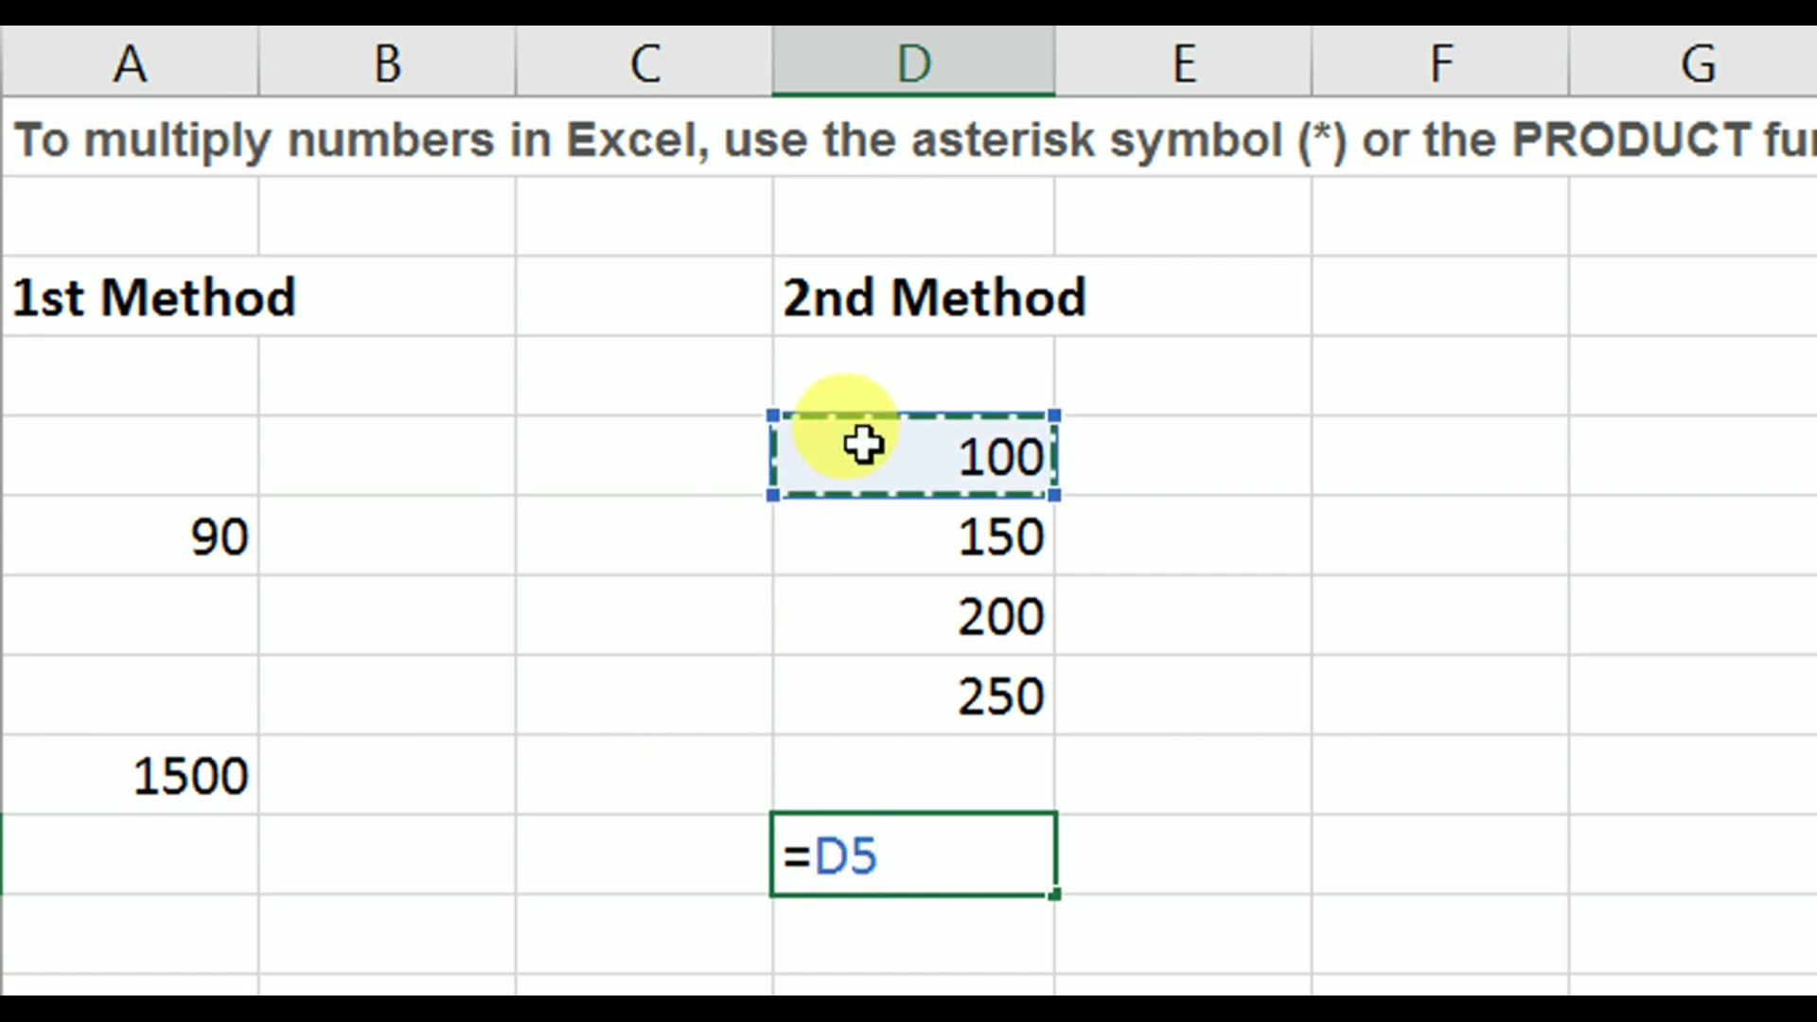
pyautogui.write('*')
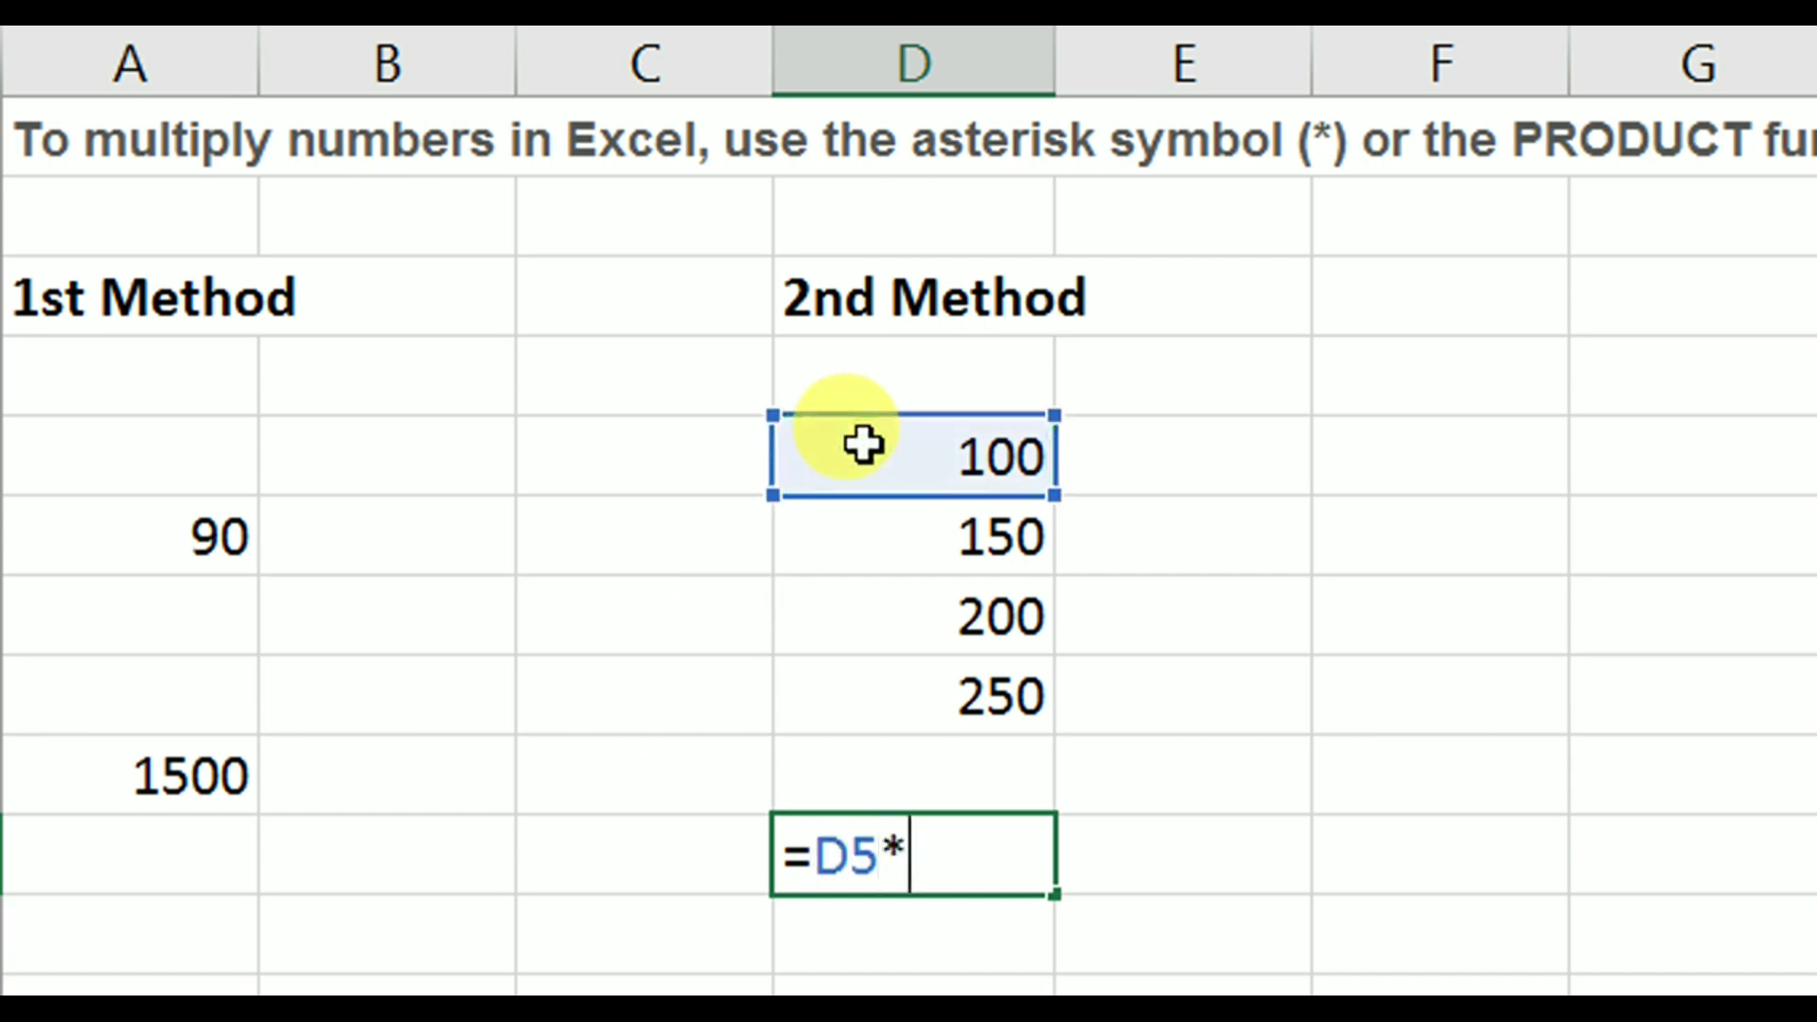
pyautogui.click(855, 533)
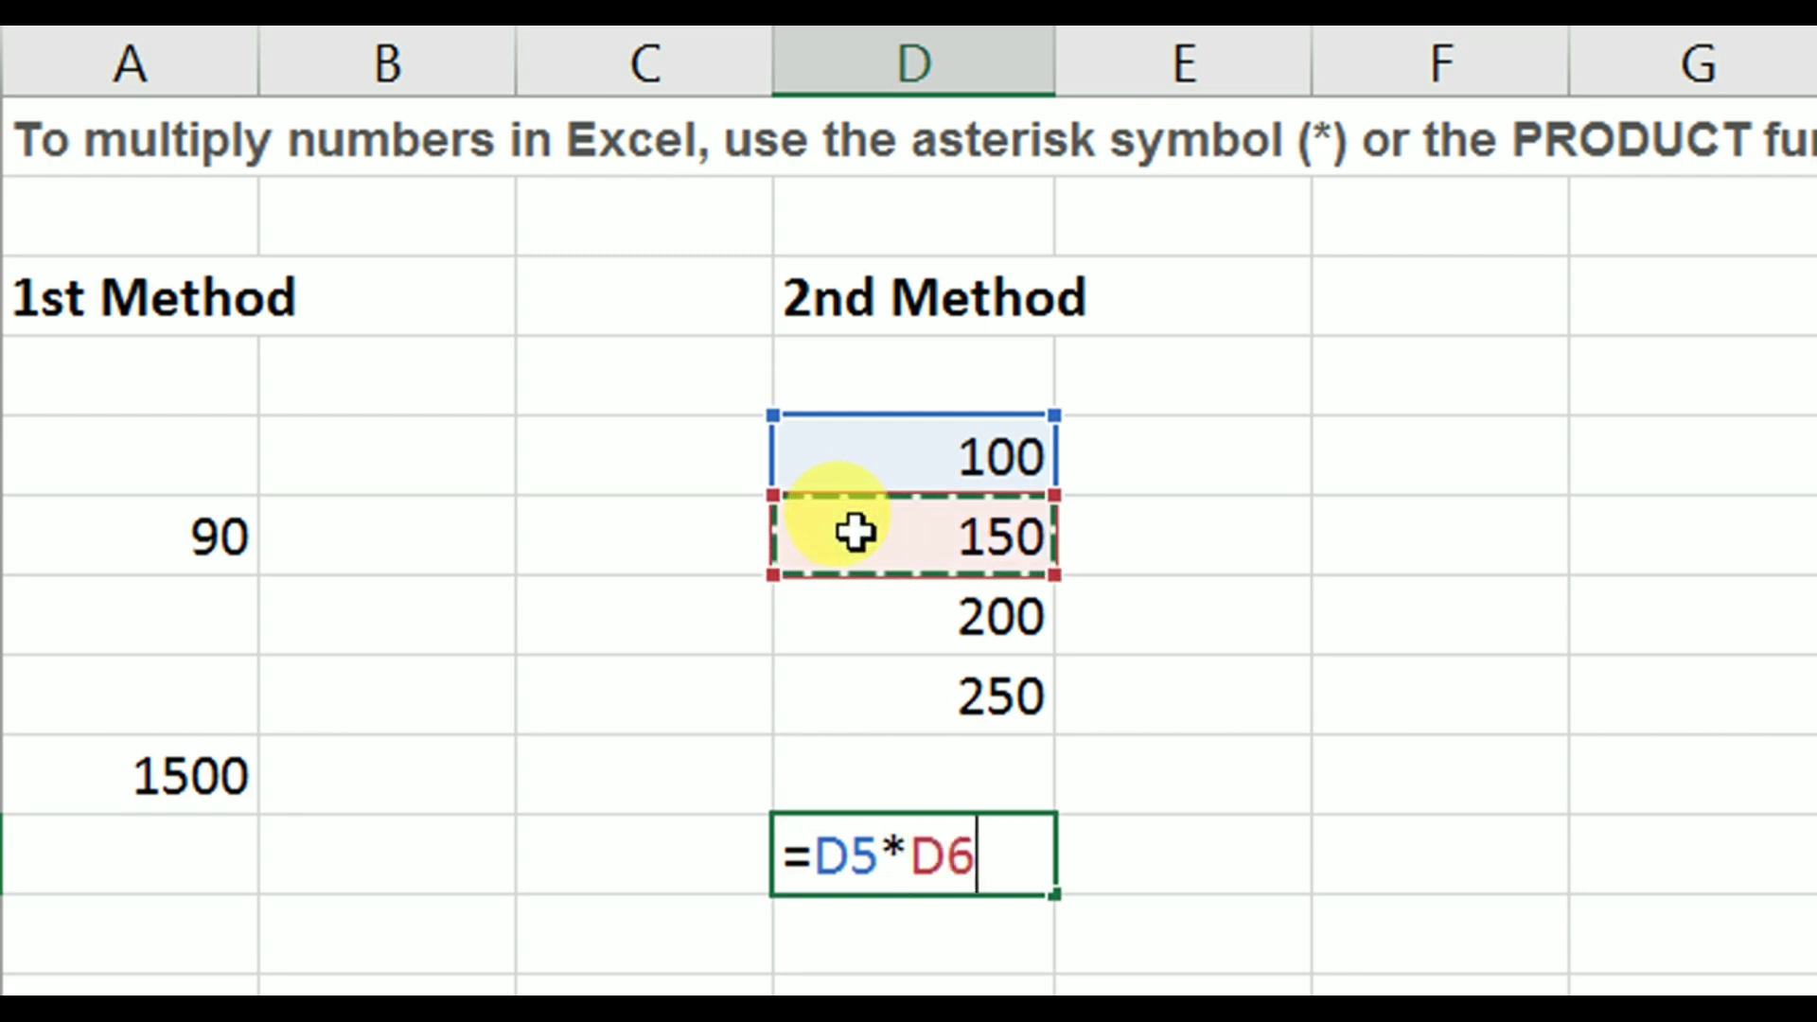
pyautogui.write('*')
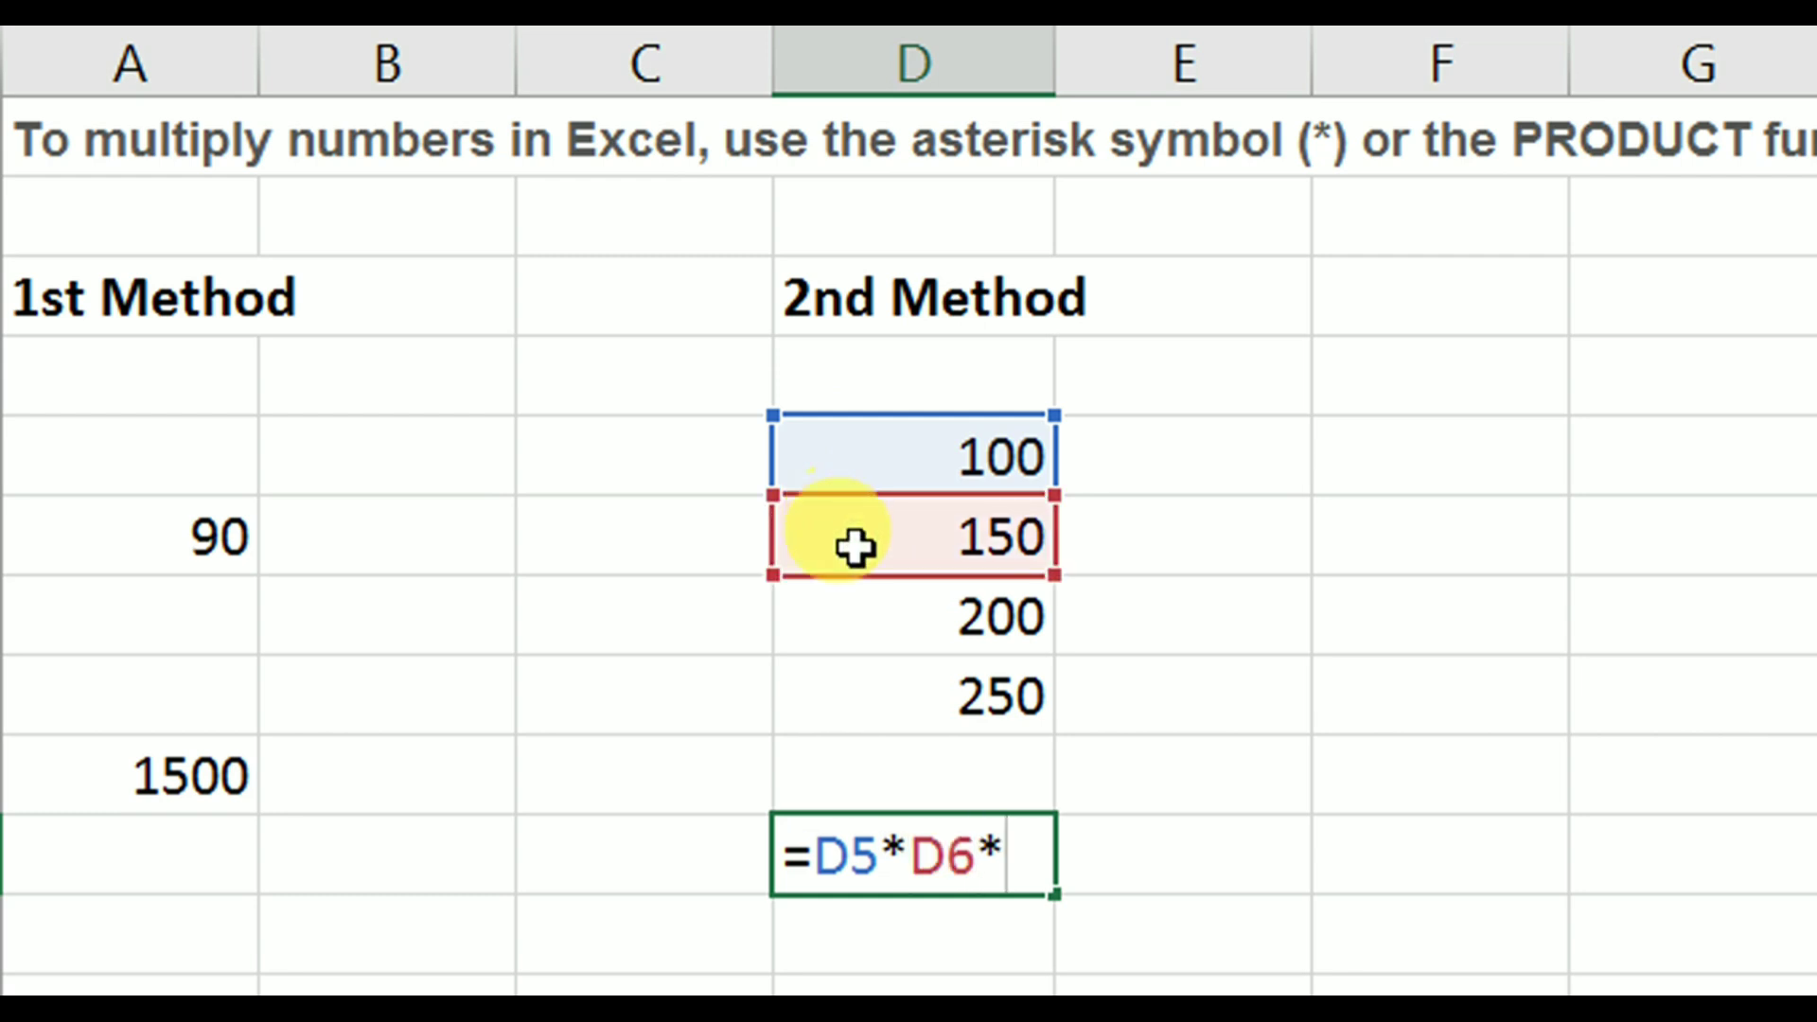
pyautogui.click(854, 626)
pyautogui.write('*')
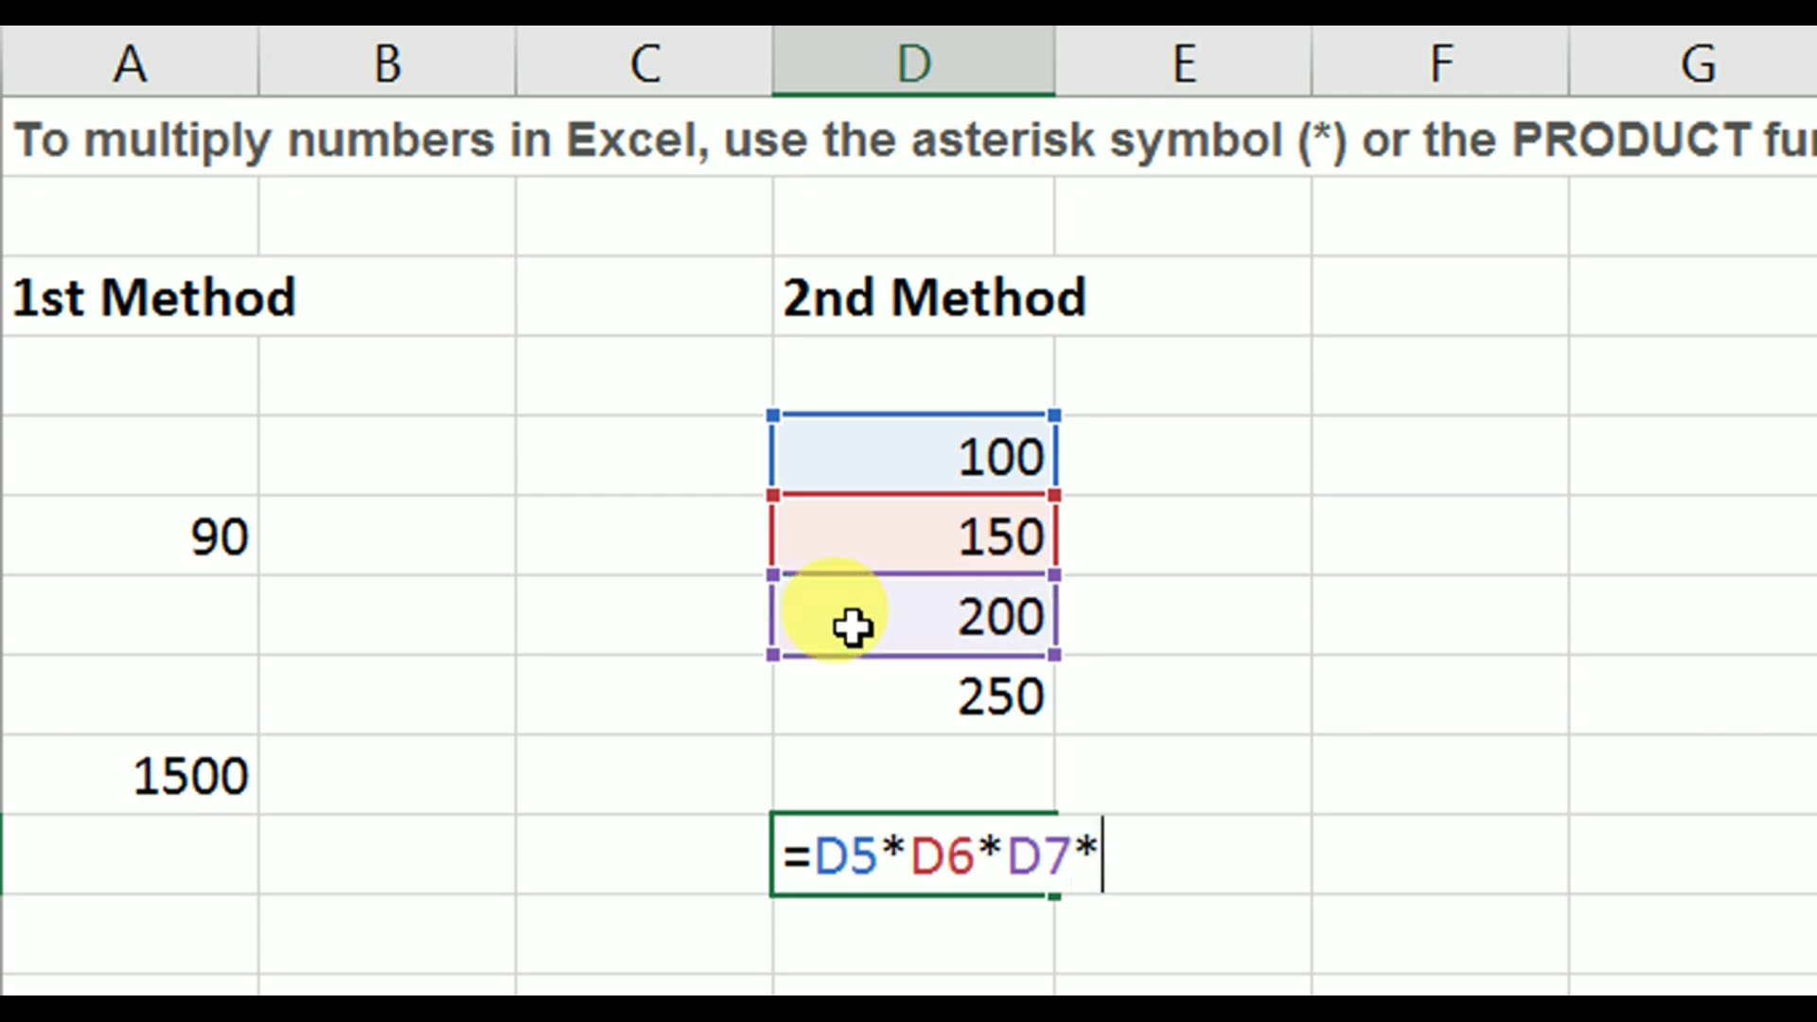
pyautogui.click(828, 708)
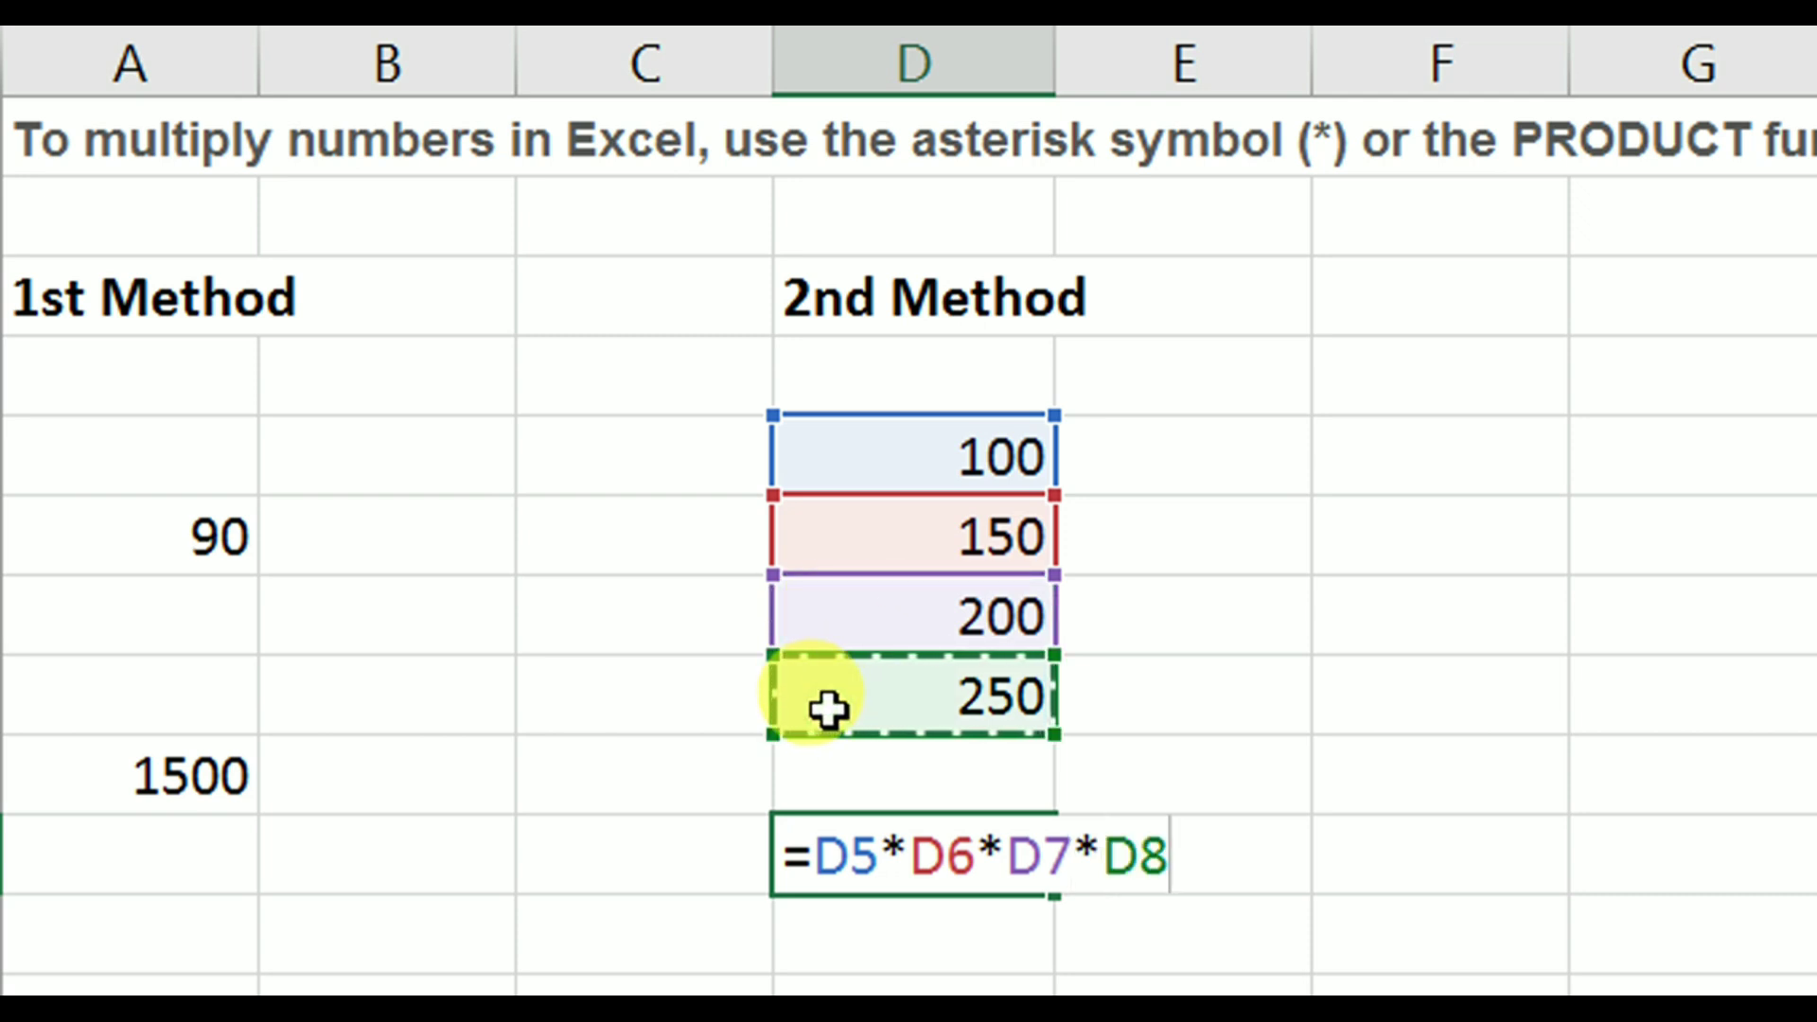
pyautogui.press('Return')
pyautogui.click(846, 845)
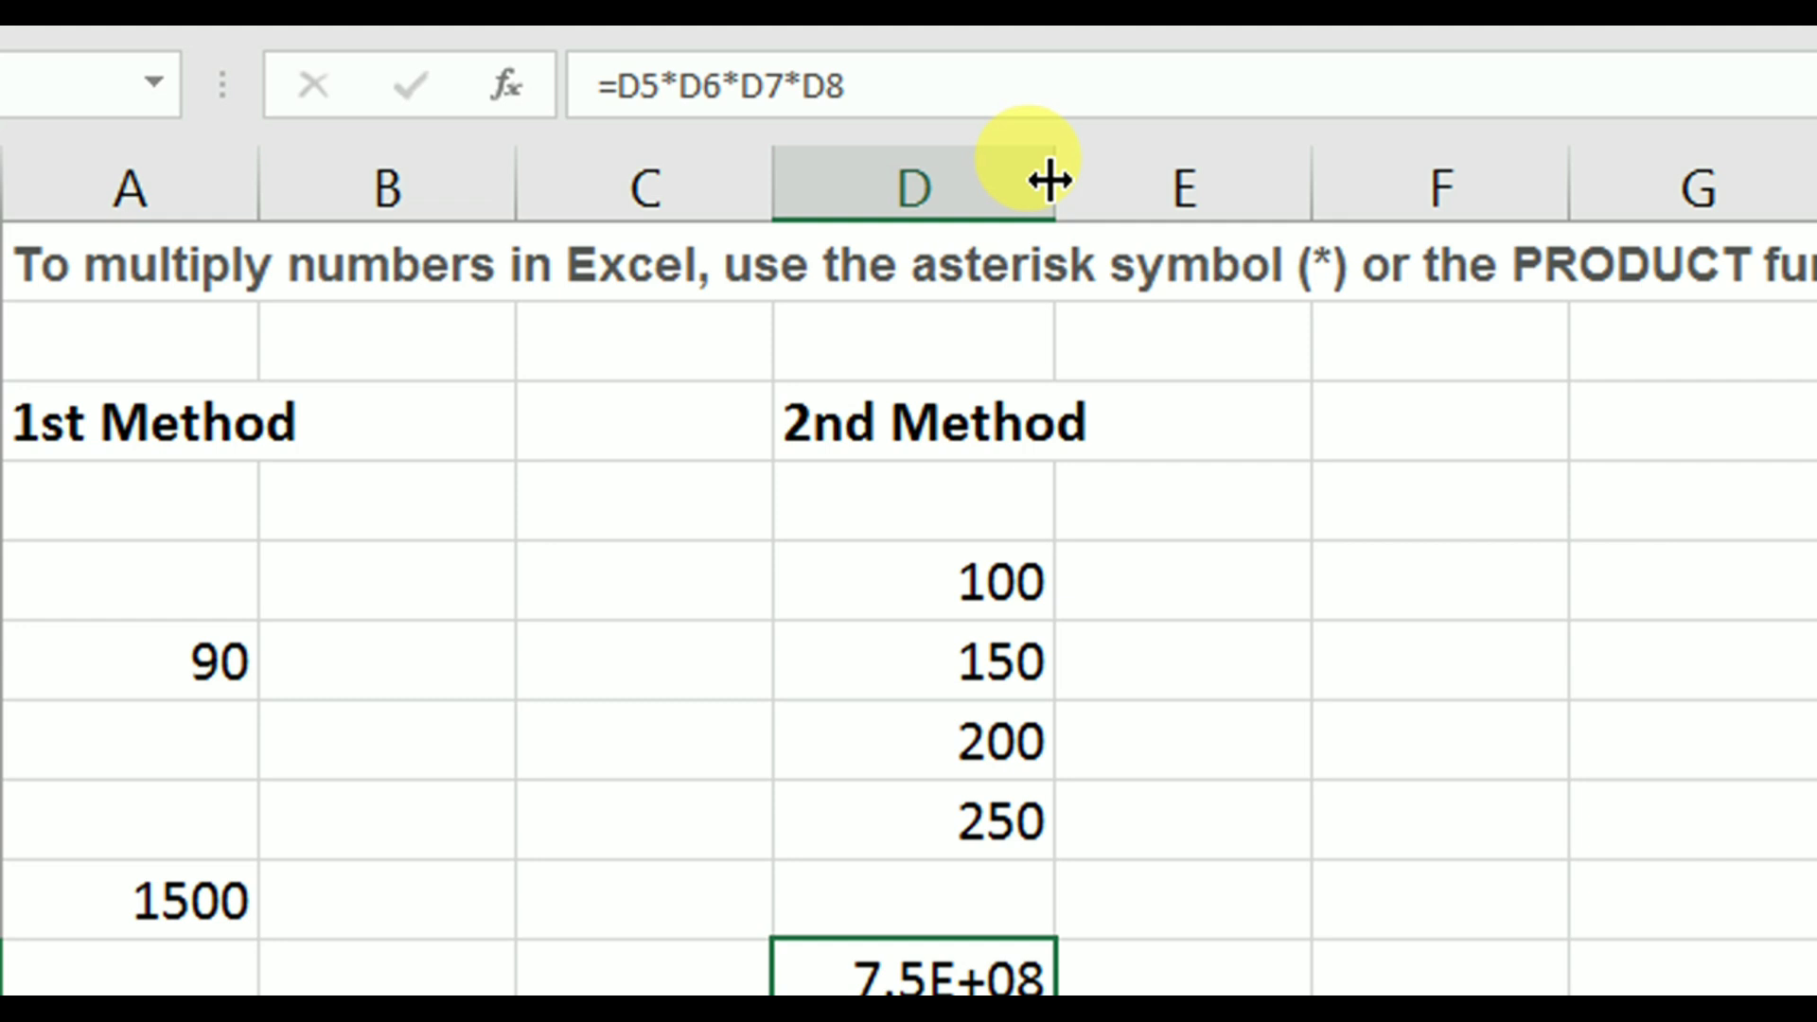
pyautogui.doubleClick(1050, 180)
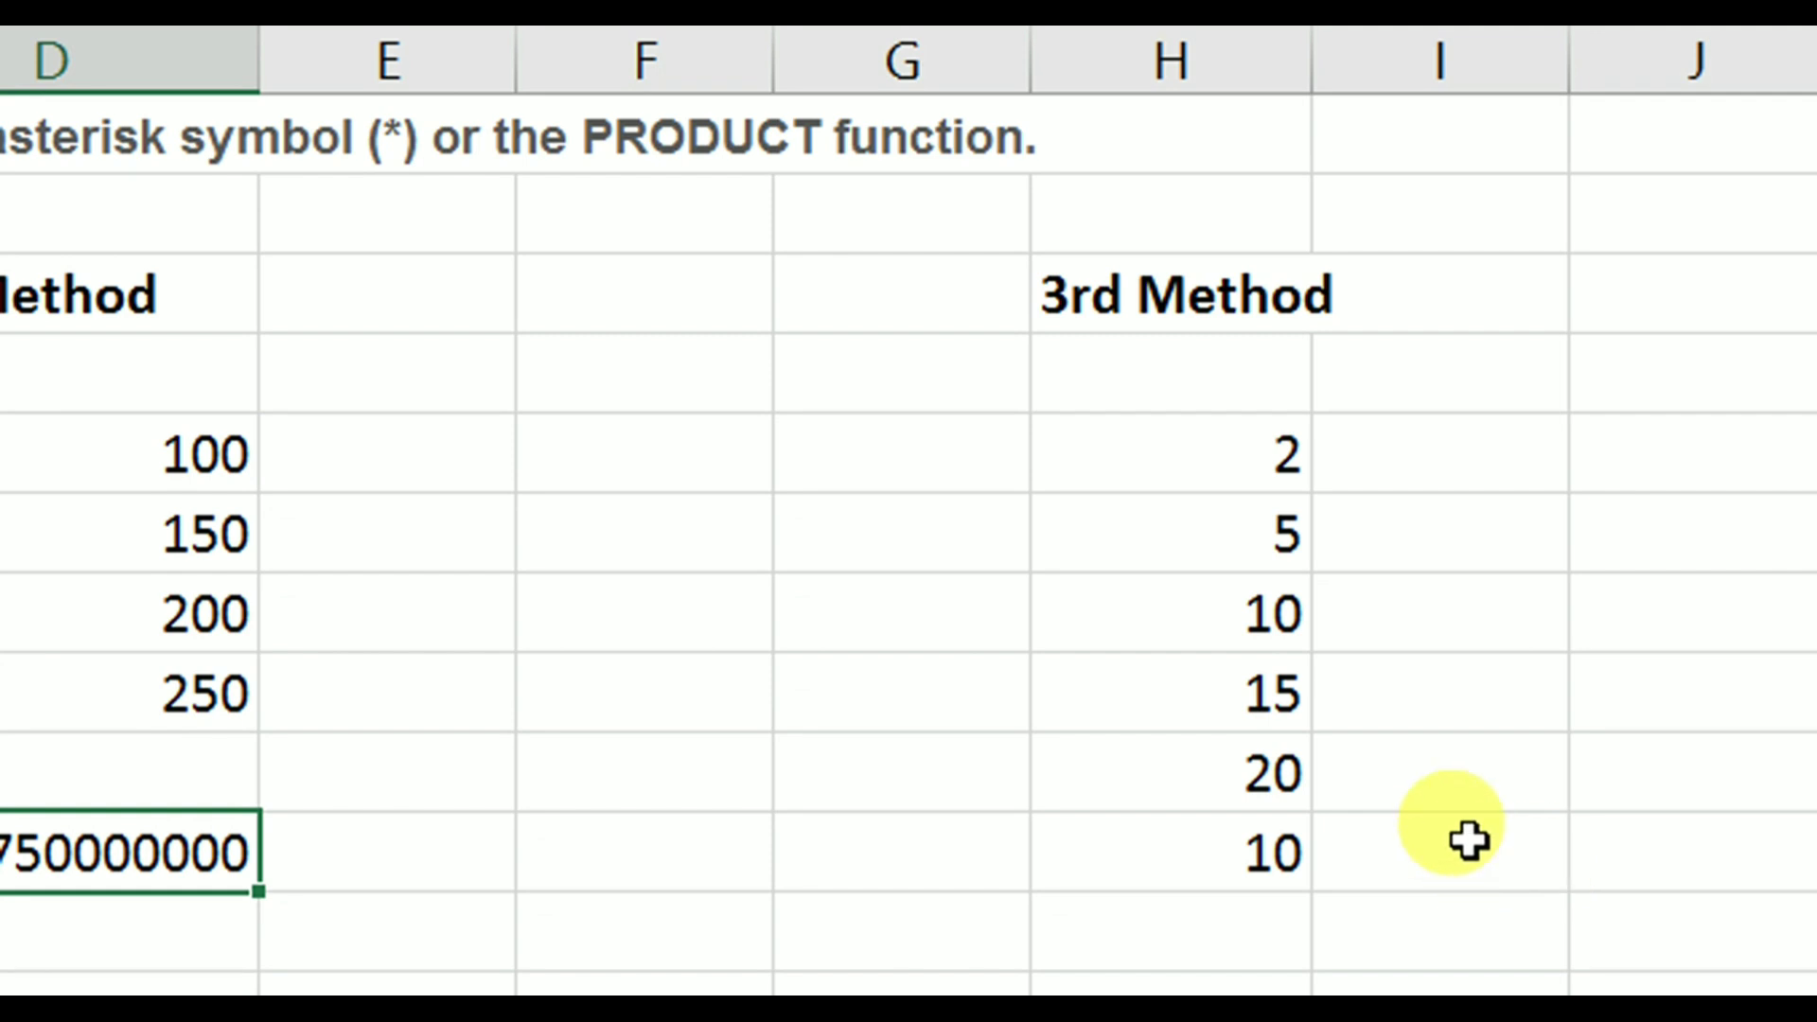
# Multiply the 3rd Method values with the PRODUCT function, entering =product(H5:H10) in H12
pyautogui.click(1207, 894)
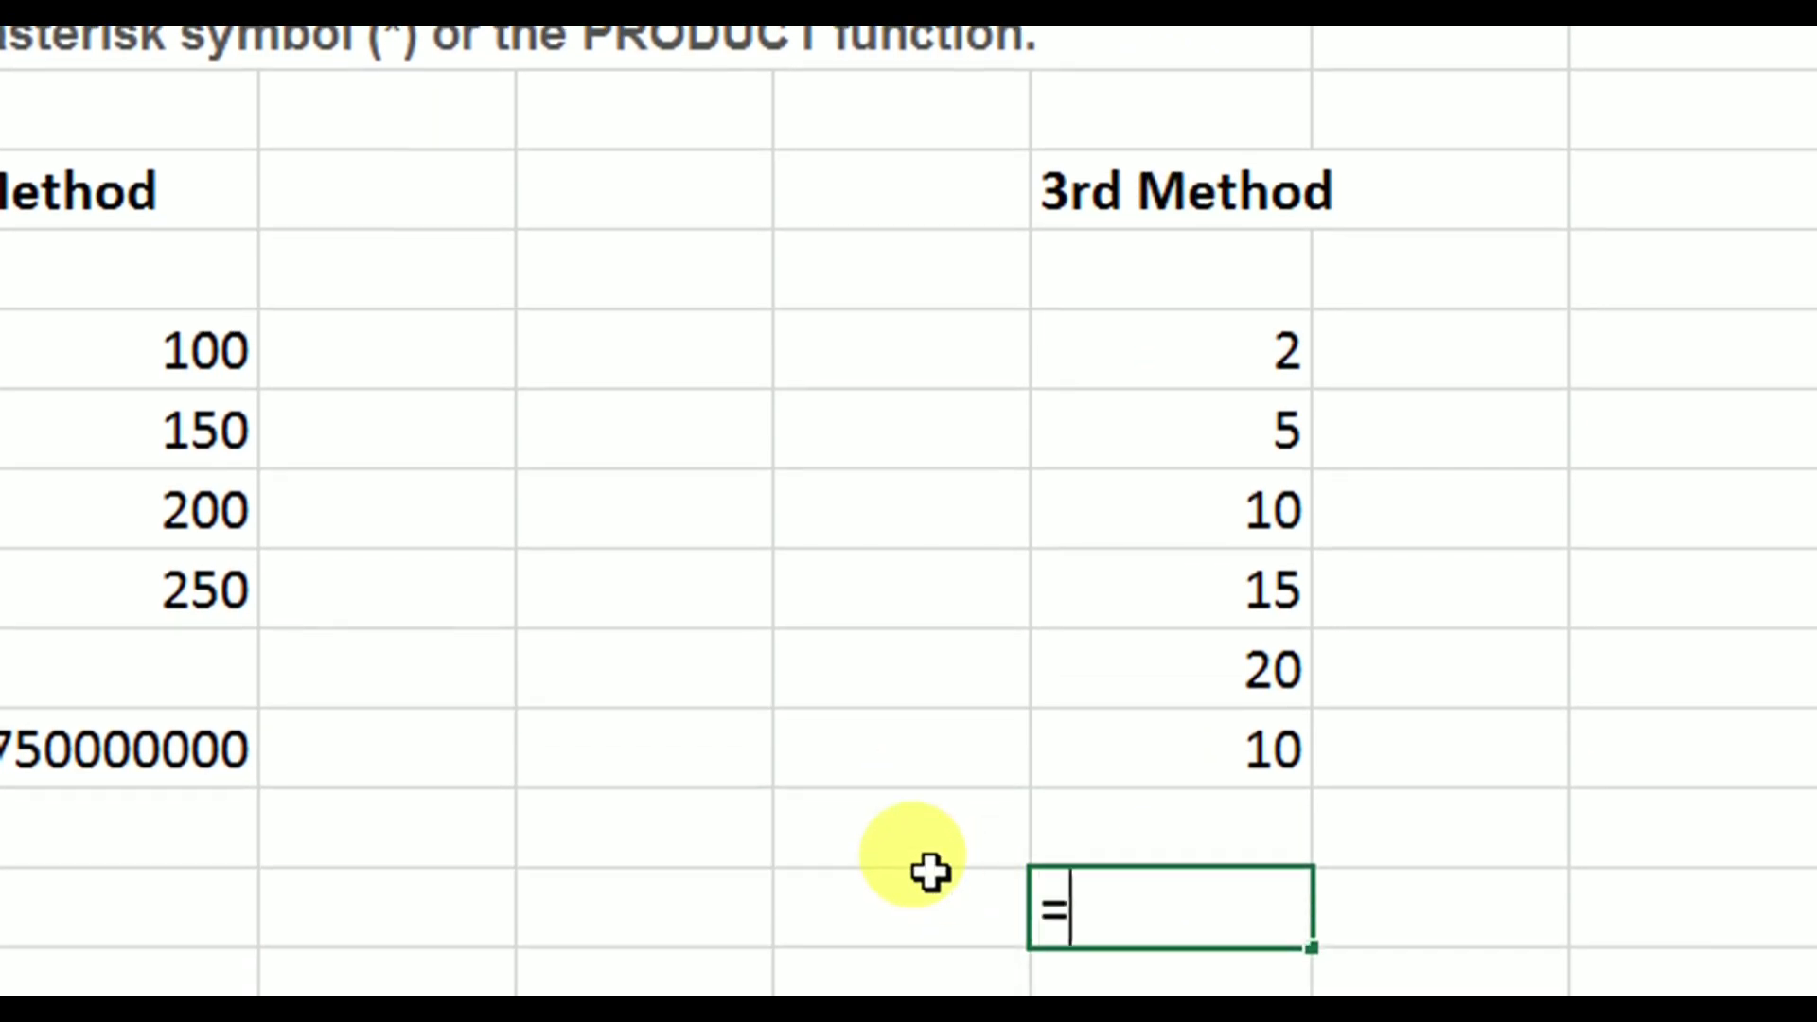
pyautogui.write('=prod')
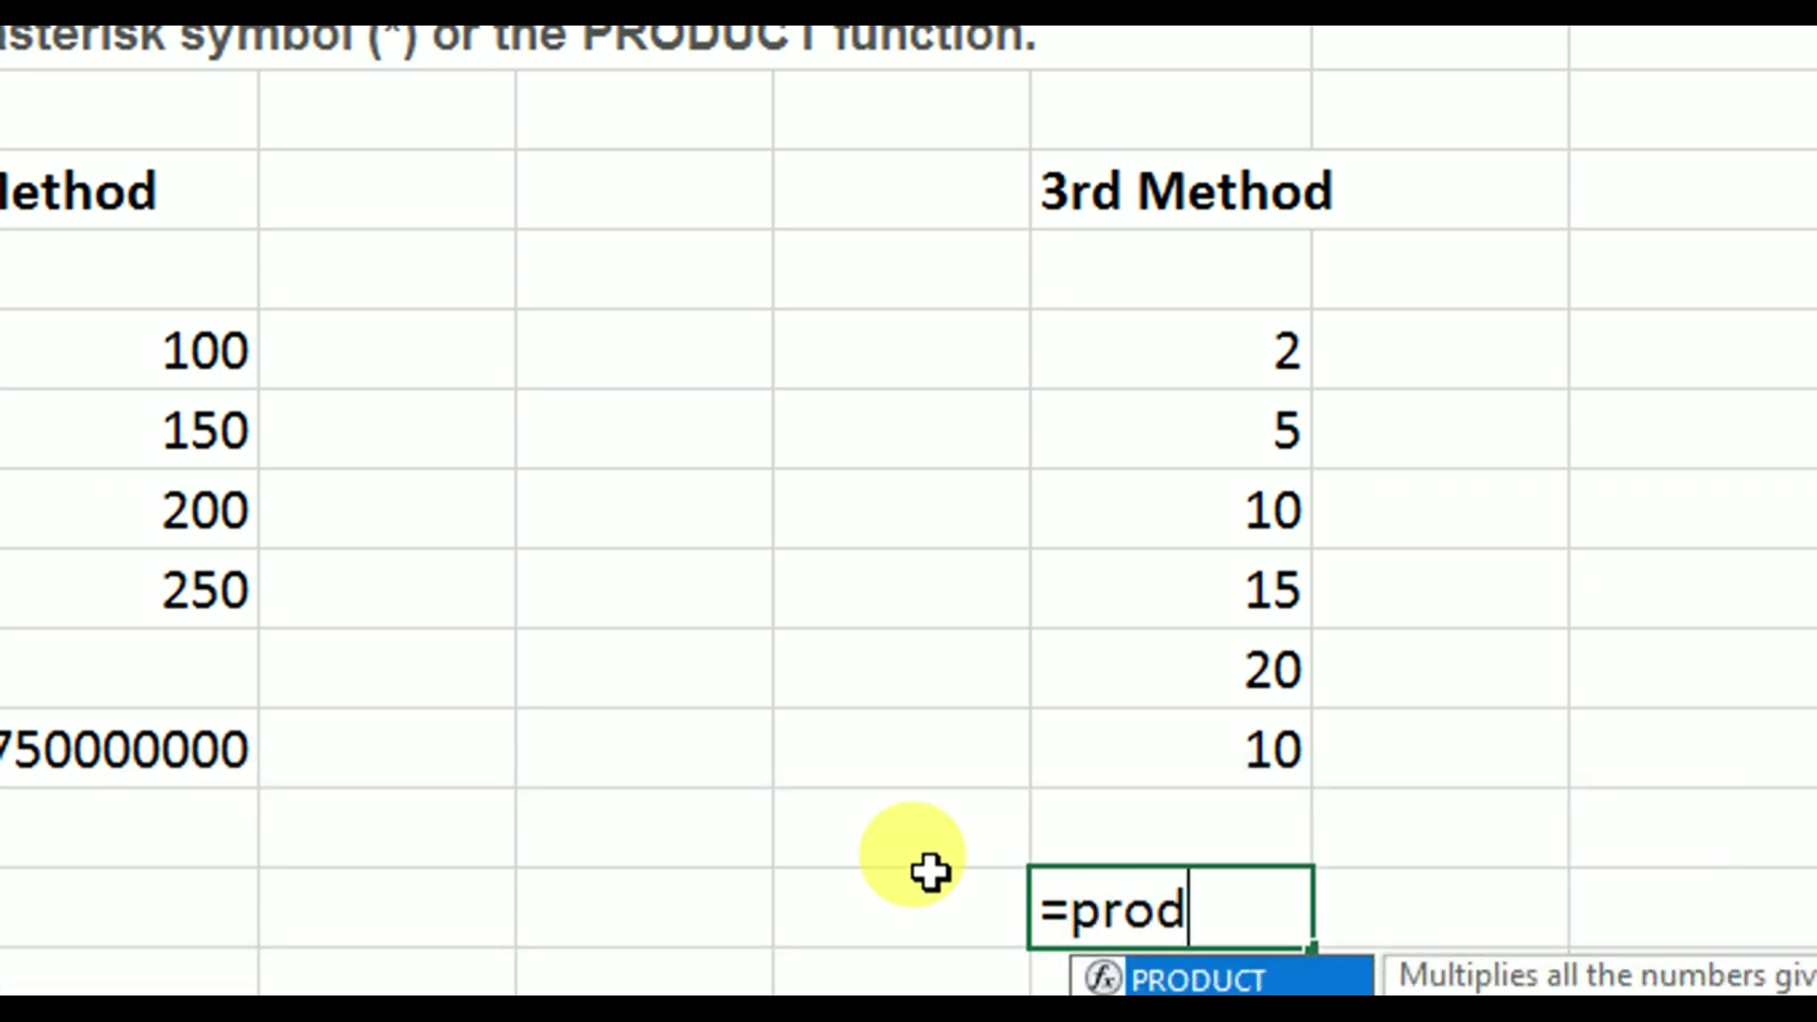
pyautogui.write('uct')
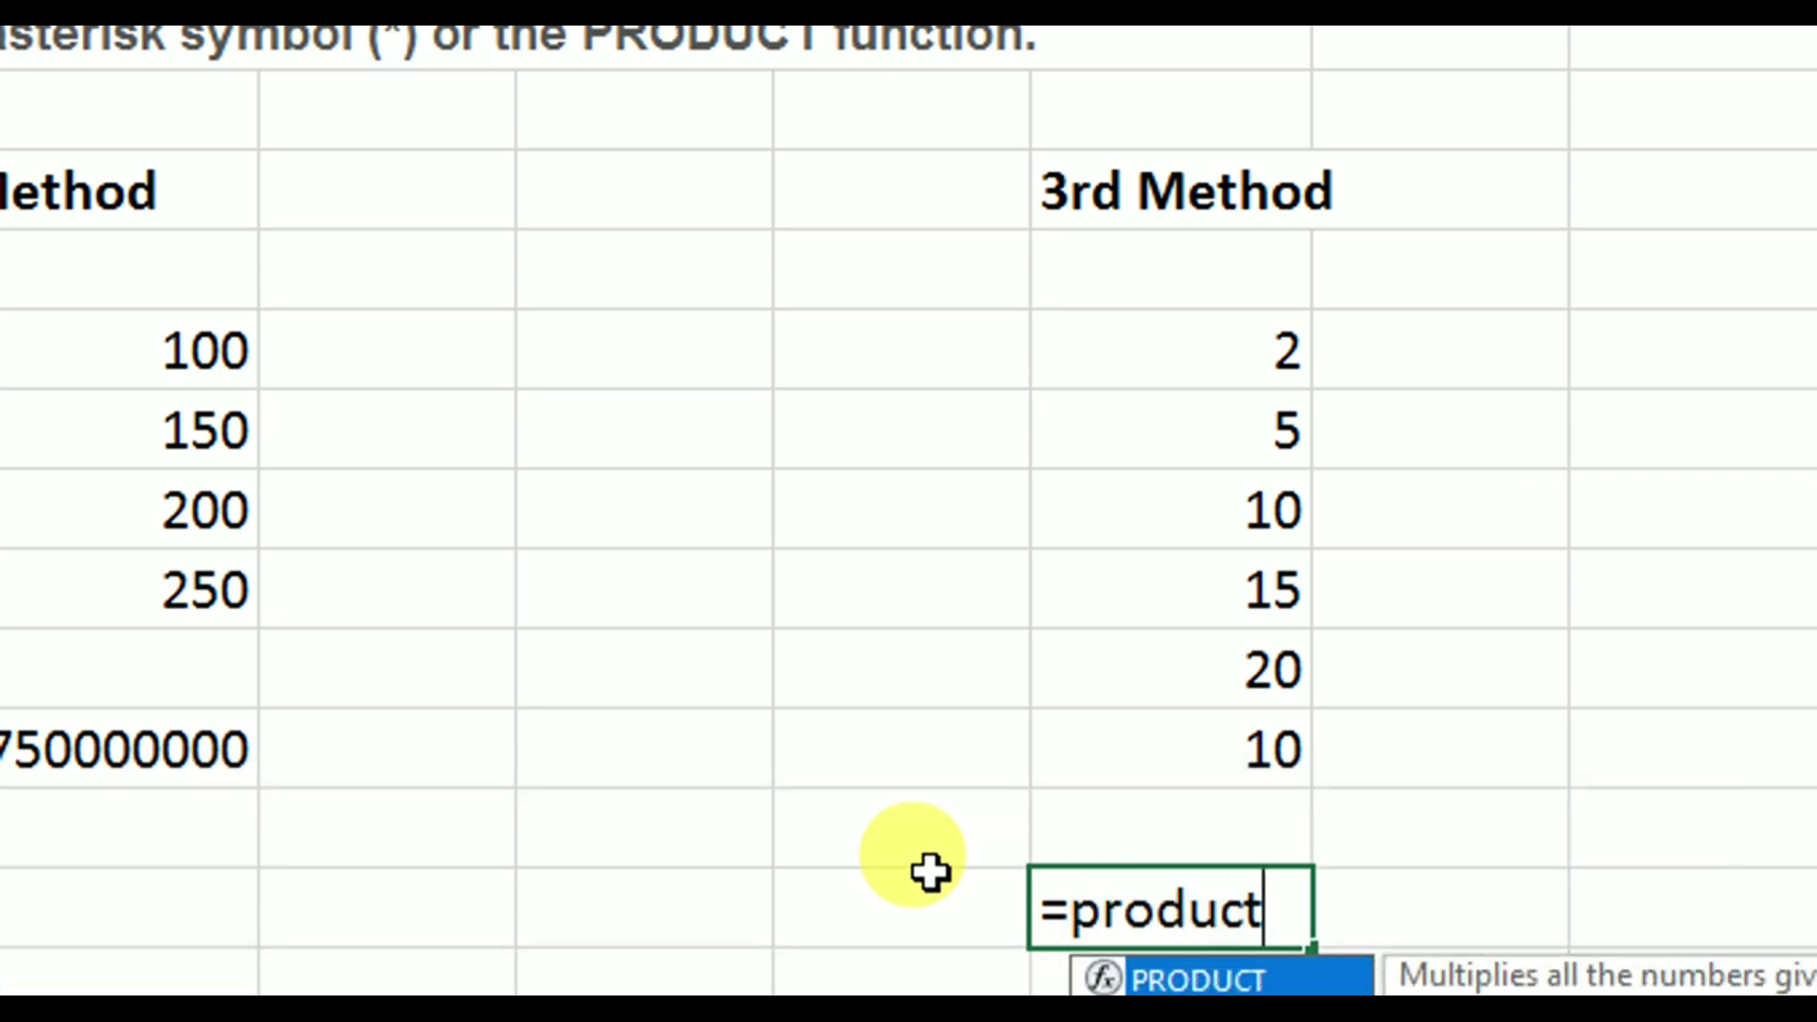
pyautogui.write('(')
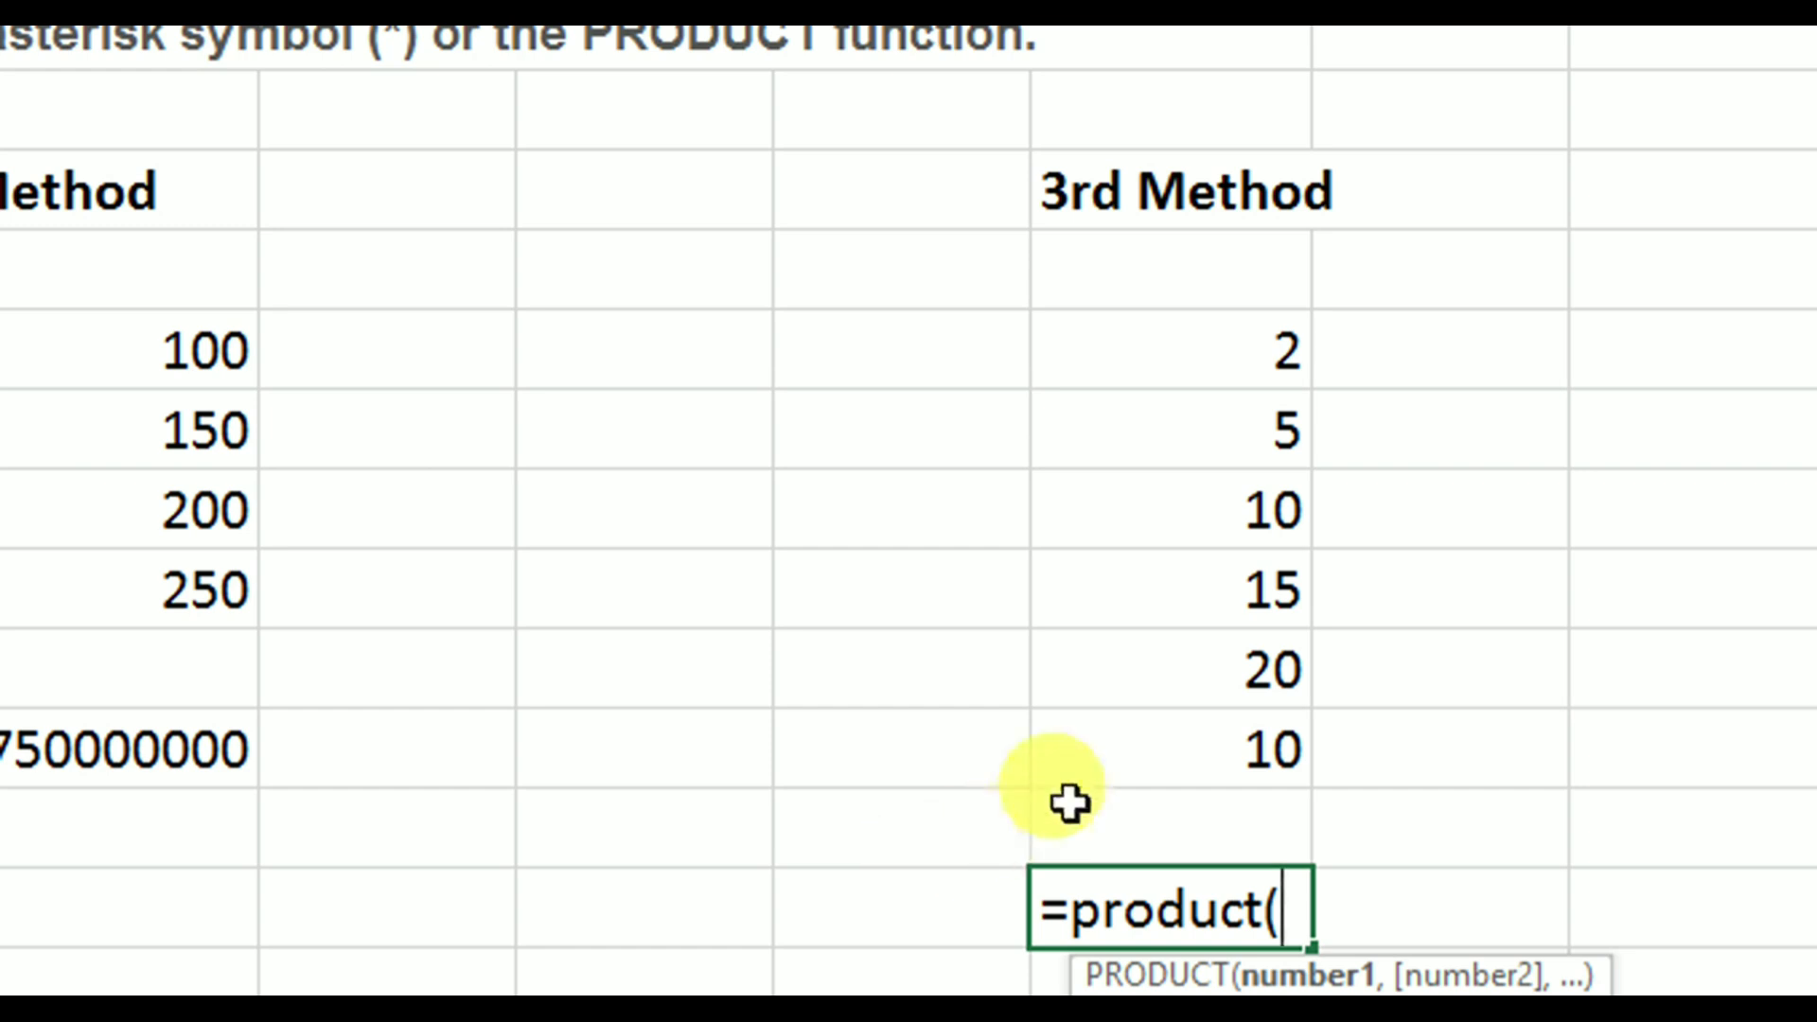
pyautogui.moveTo(1117, 355); pyautogui.dragTo(1123, 736)
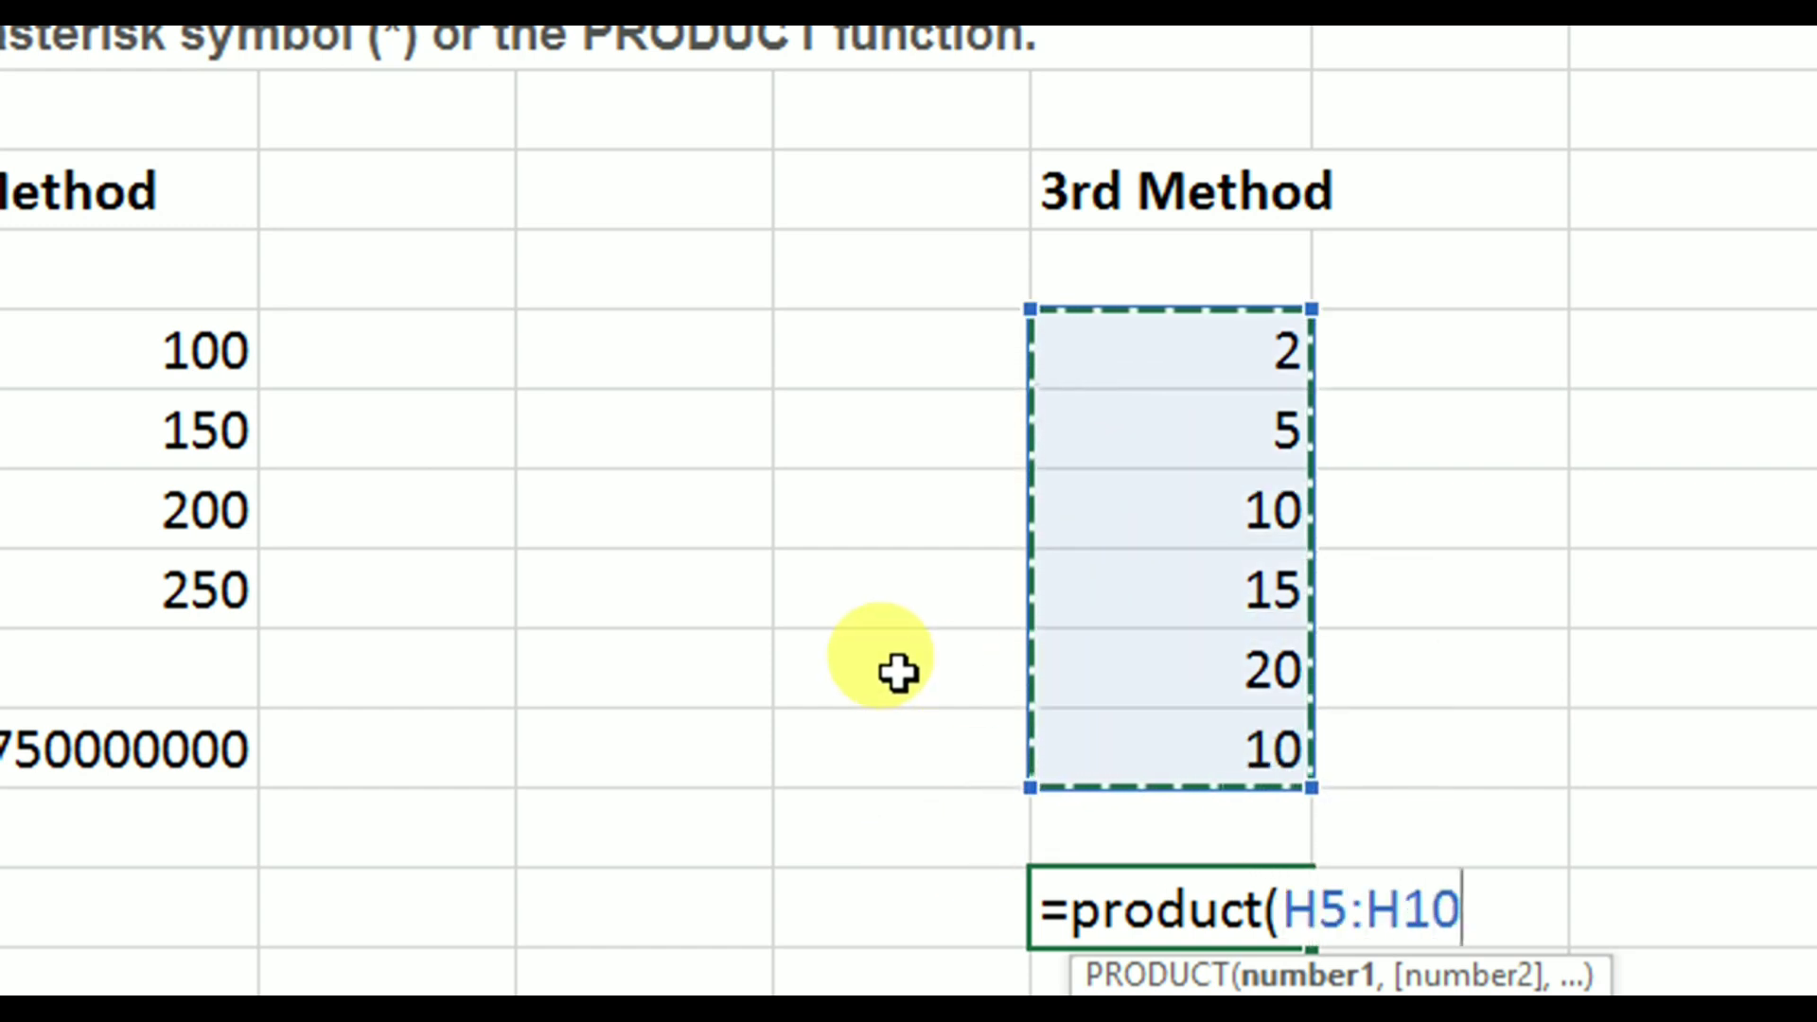
pyautogui.write(')')
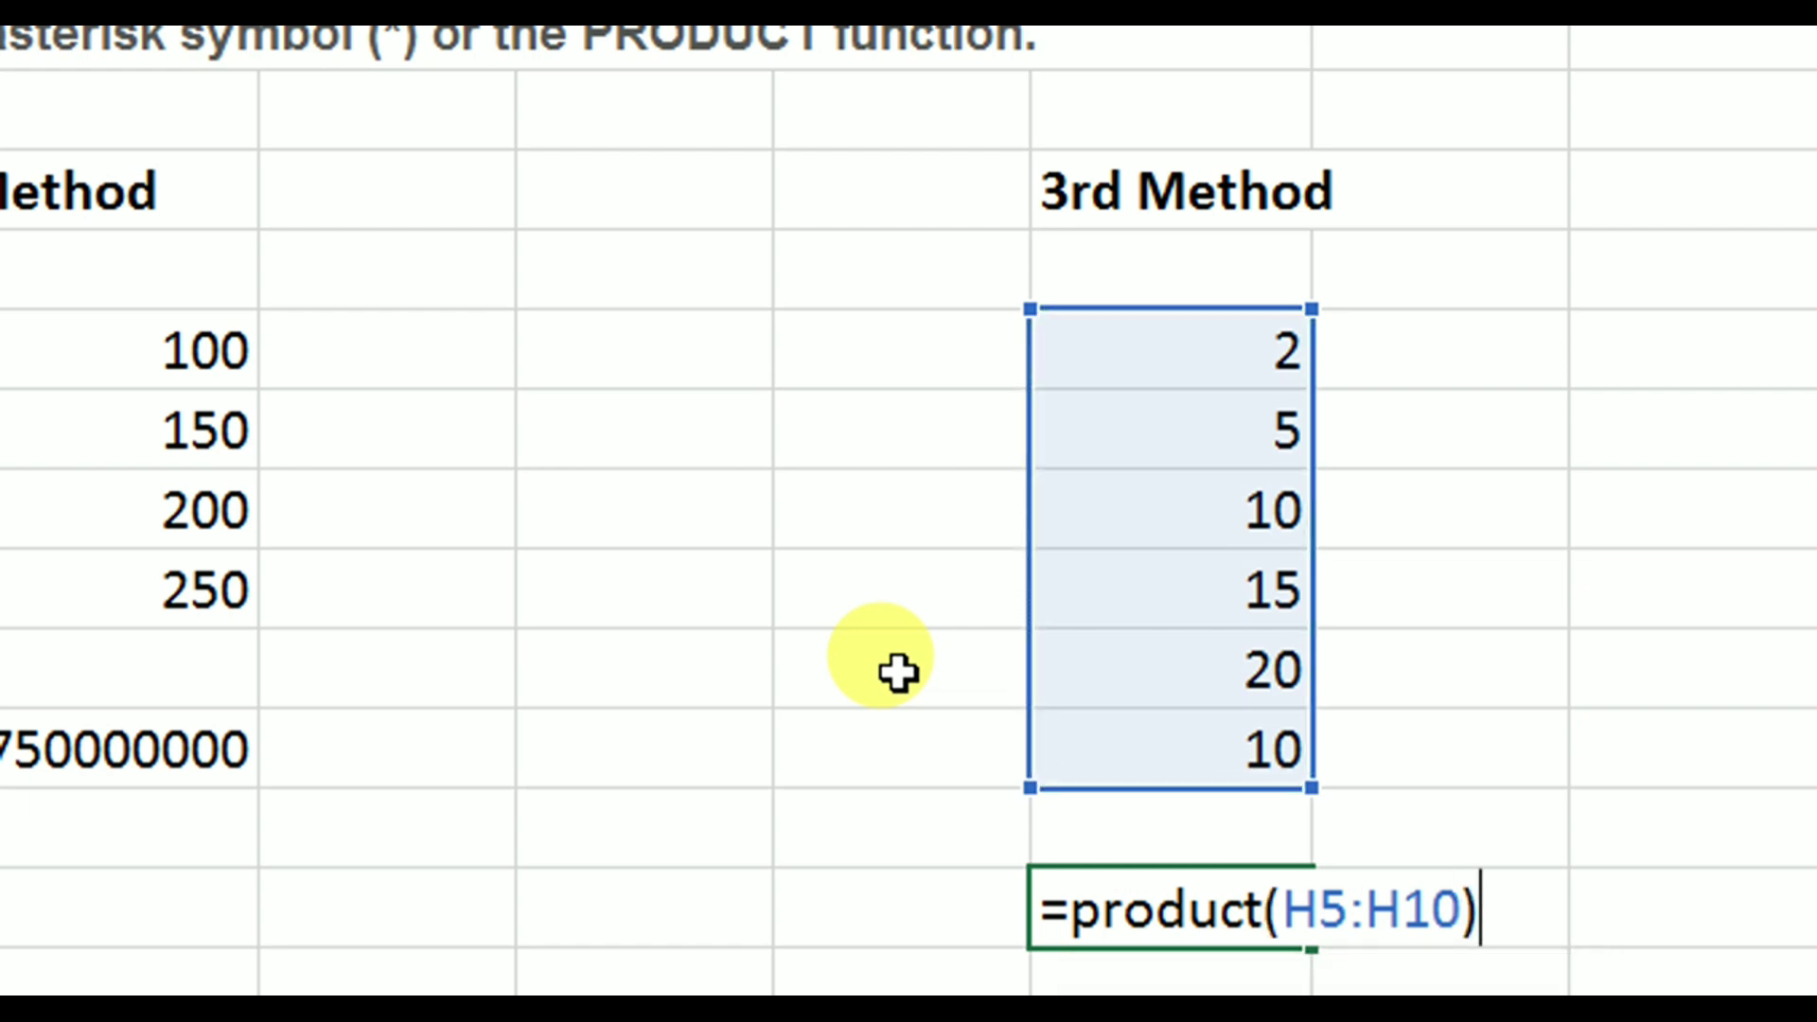
pyautogui.press('Return')
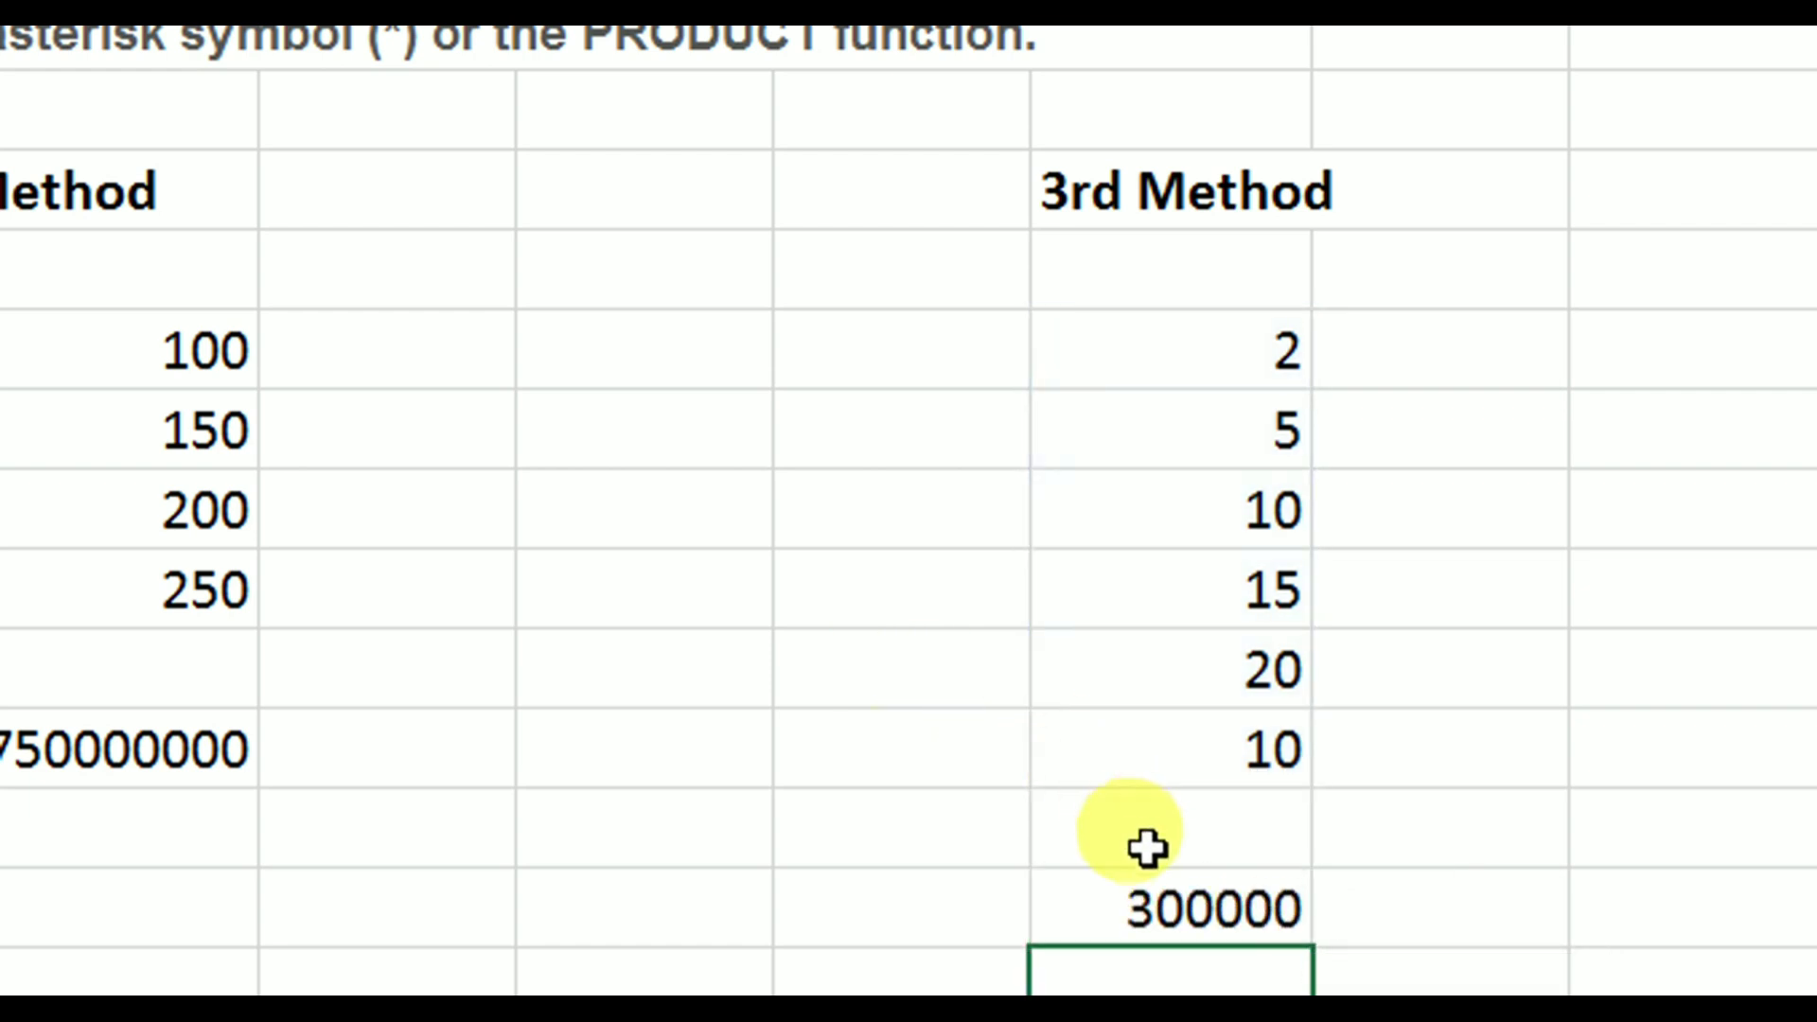
pyautogui.click(1123, 872)
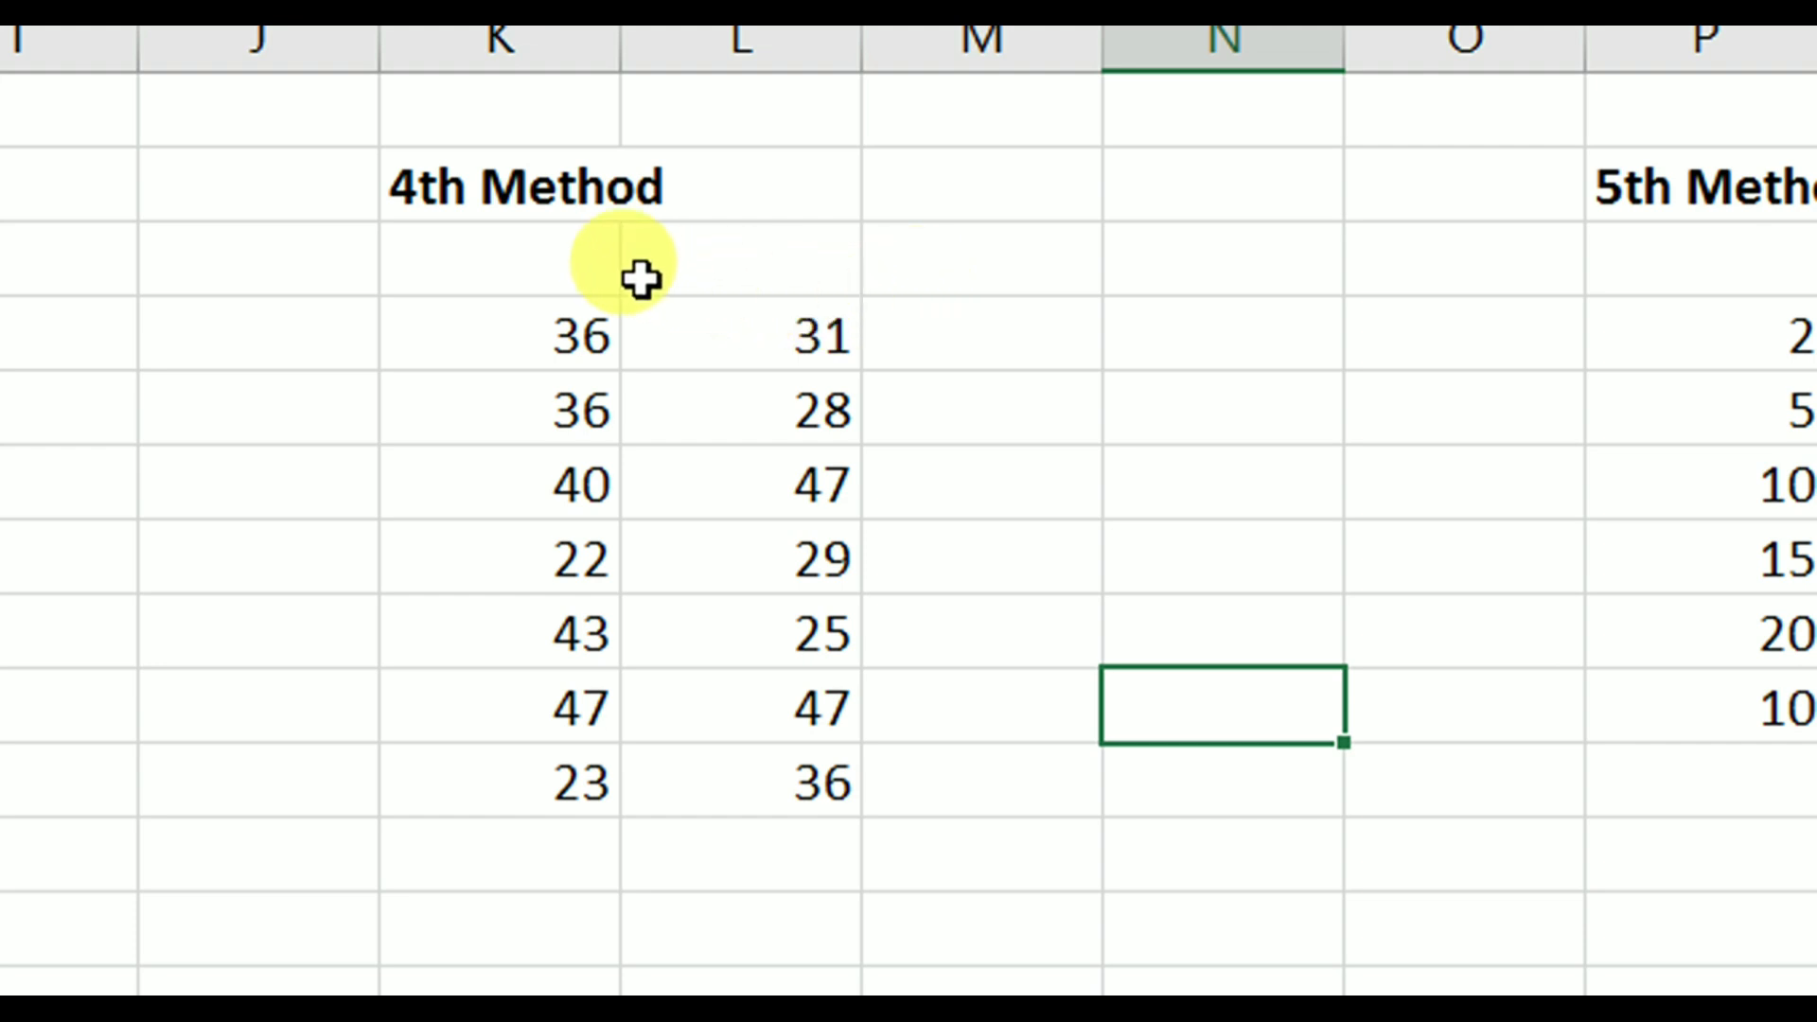
# Multiply the first pair of 4th Method values across the two columns, entering =K4*L4 in M4
pyautogui.moveTo(548, 328); pyautogui.dragTo(556, 757)
pyautogui.moveTo(718, 344); pyautogui.dragTo(710, 742)
pyautogui.click(462, 339)
pyautogui.moveTo(647, 338); pyautogui.dragTo(648, 337)
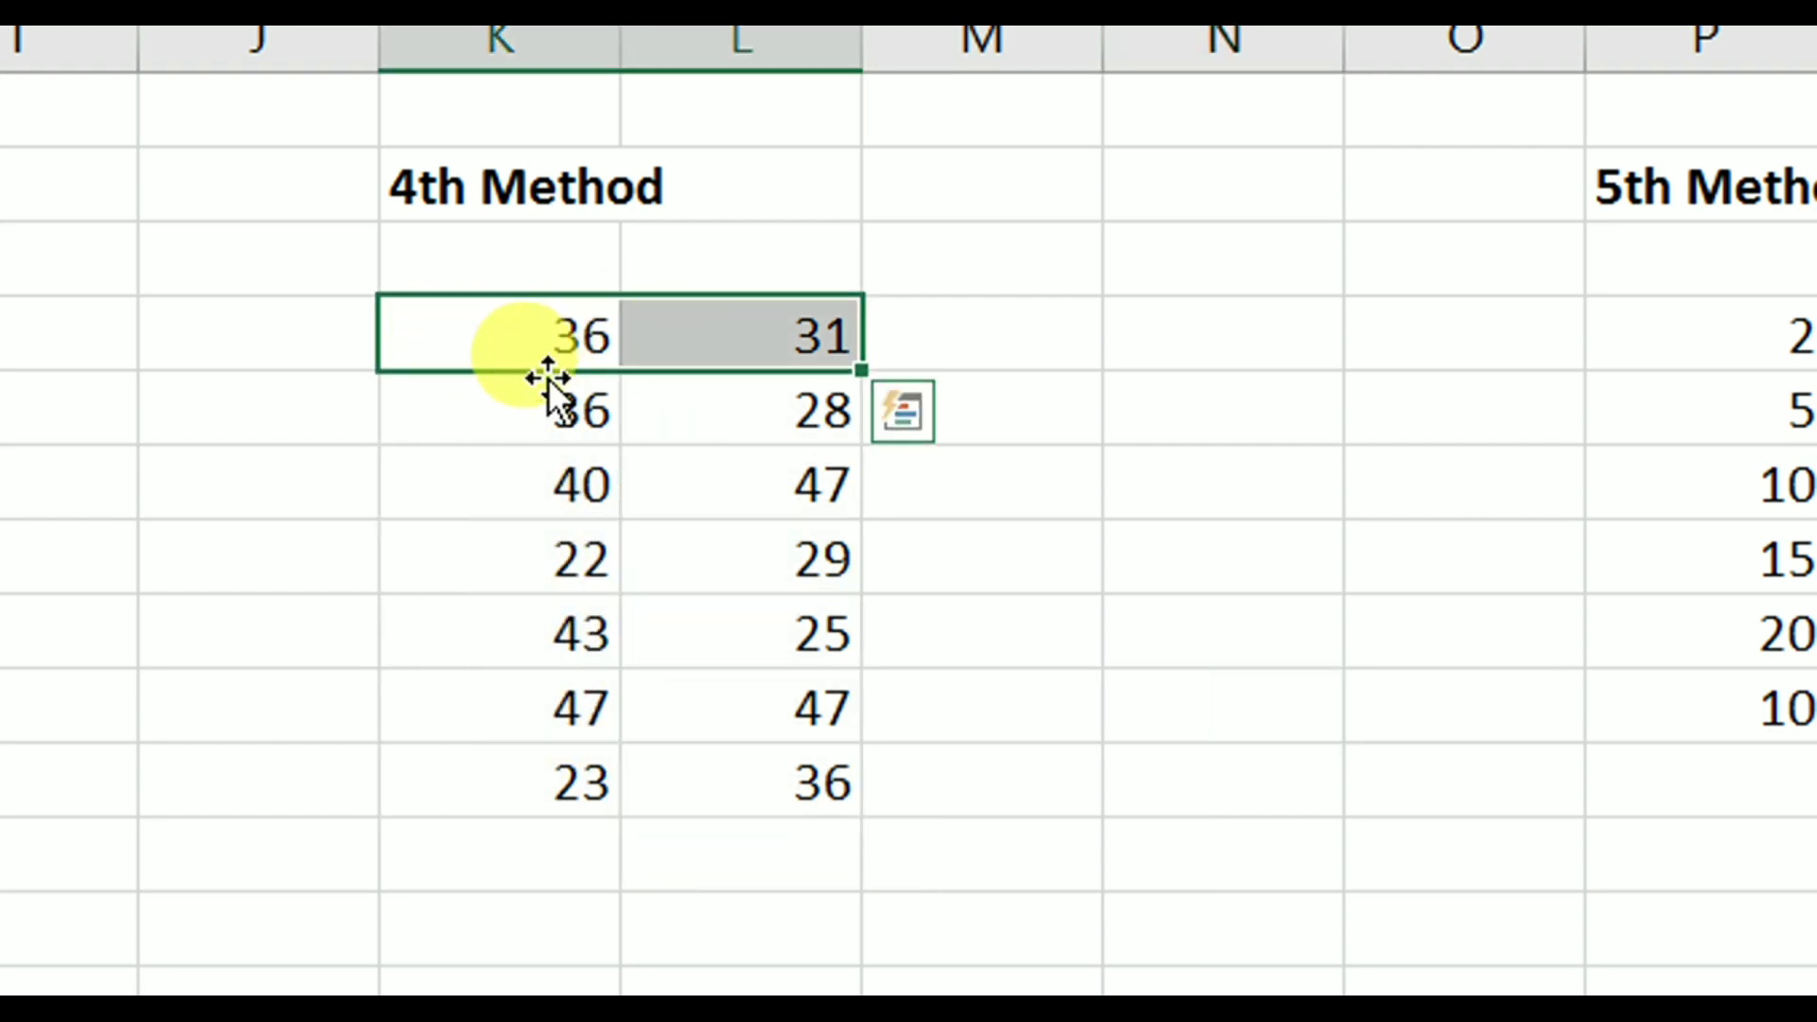
pyautogui.moveTo(474, 397); pyautogui.dragTo(754, 410)
pyautogui.moveTo(474, 519); pyautogui.dragTo(769, 532)
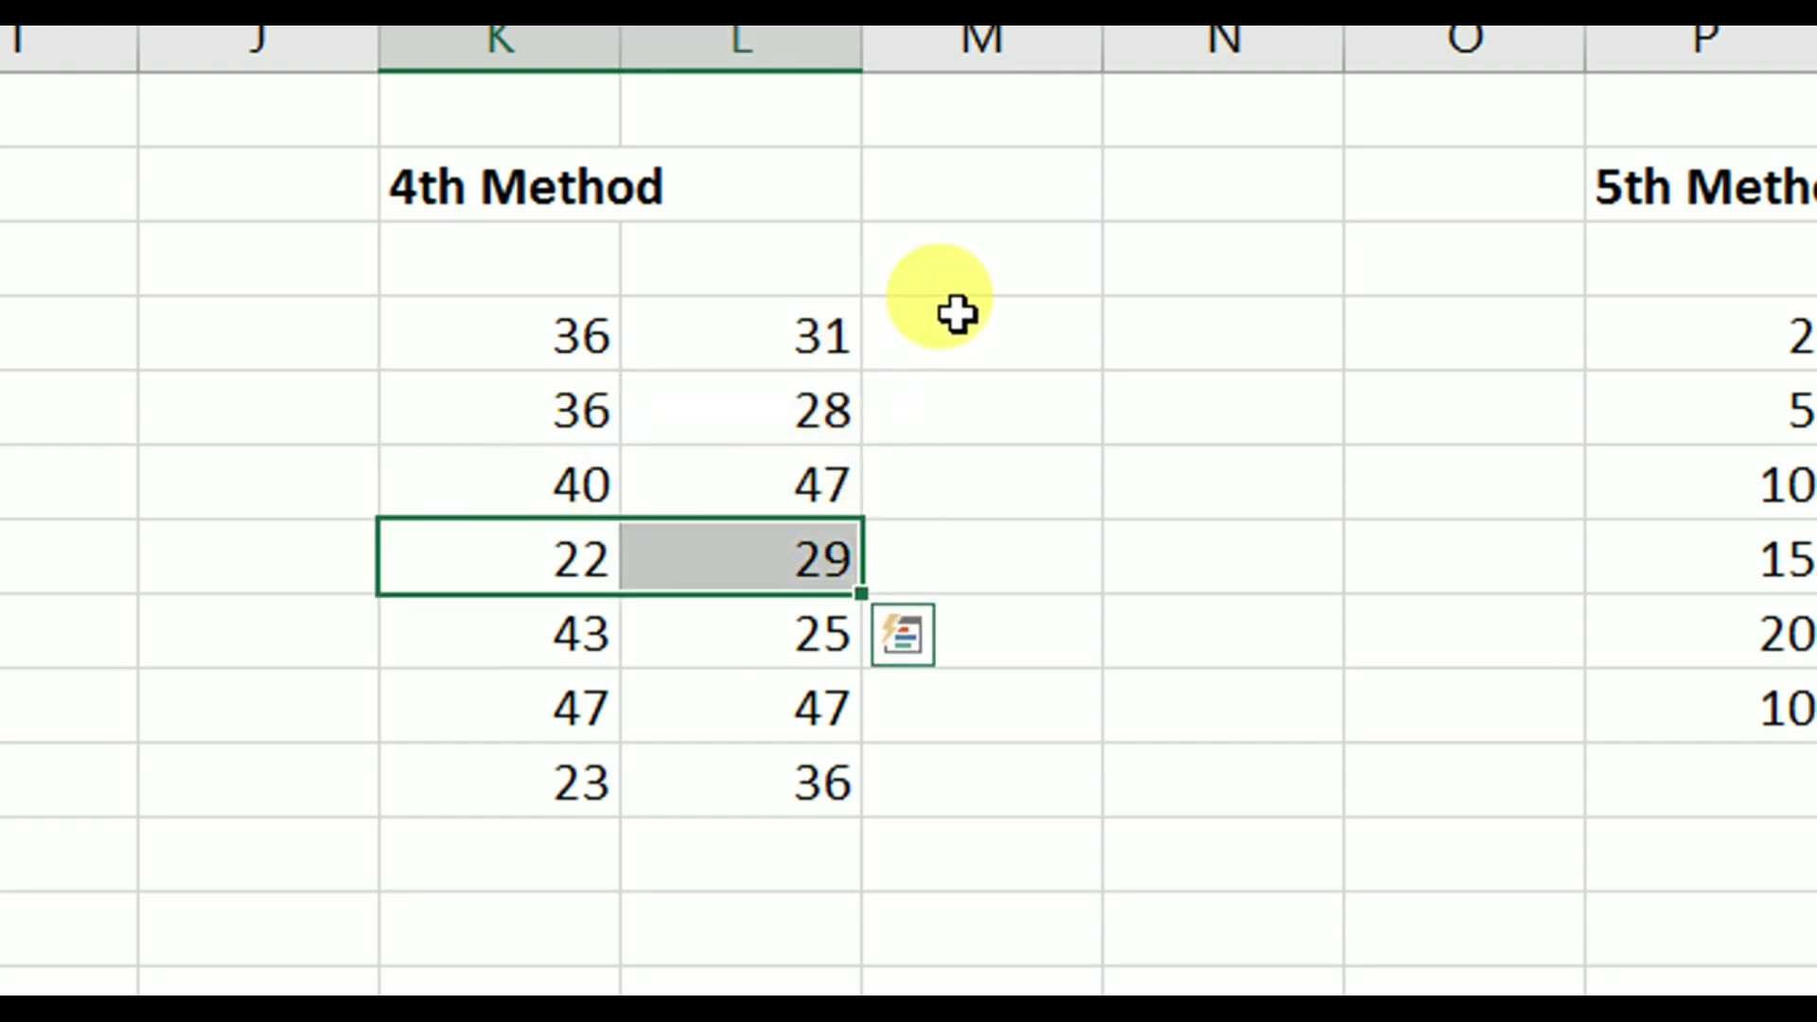
pyautogui.click(998, 317)
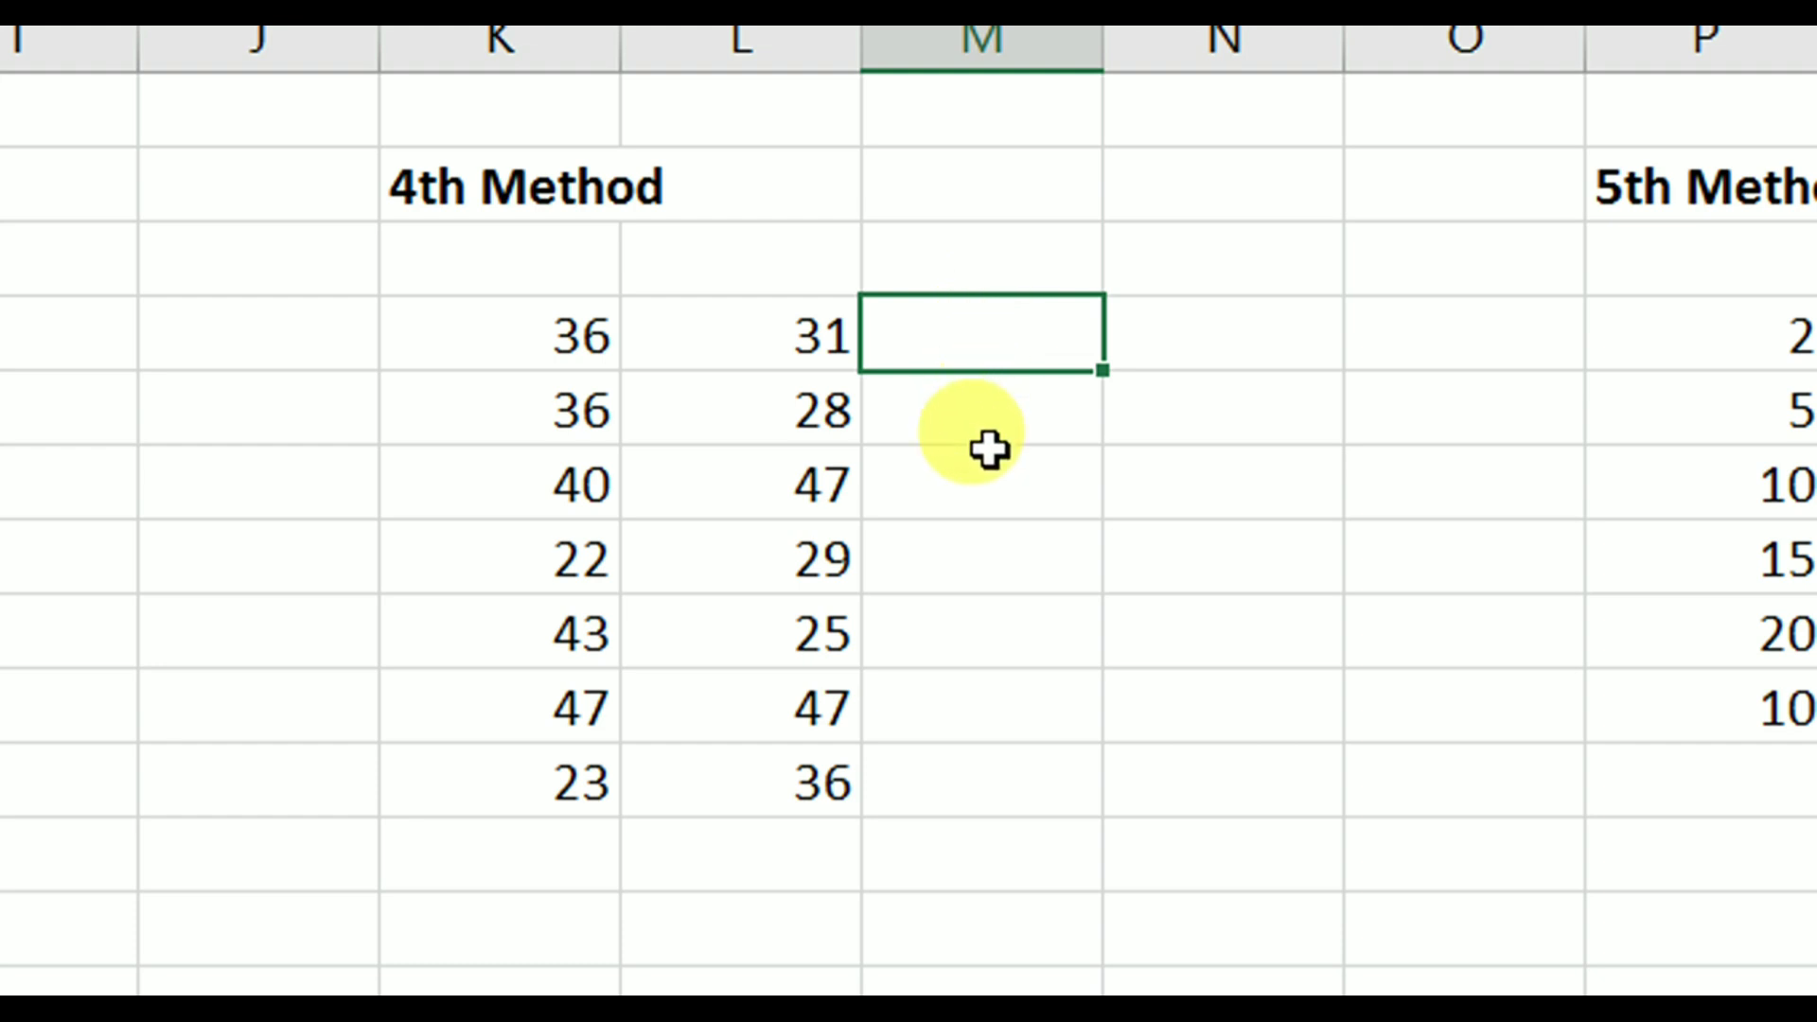
pyautogui.click(490, 336)
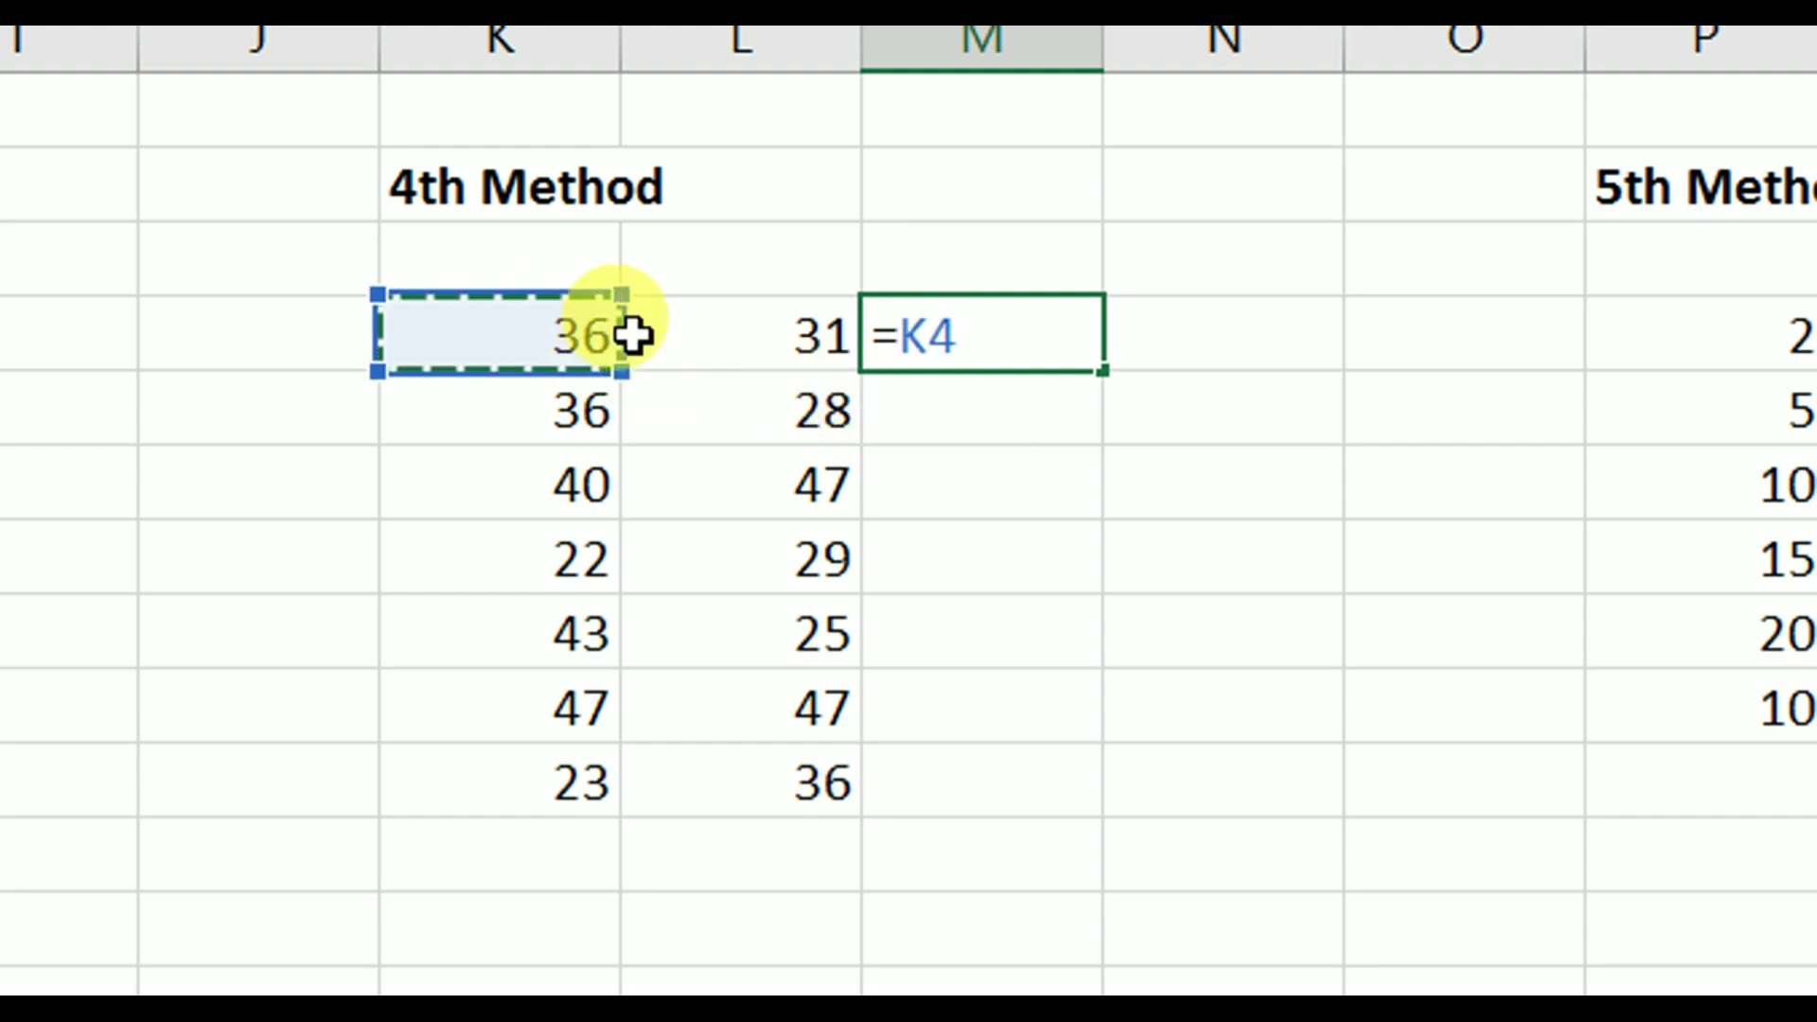
pyautogui.write('*')
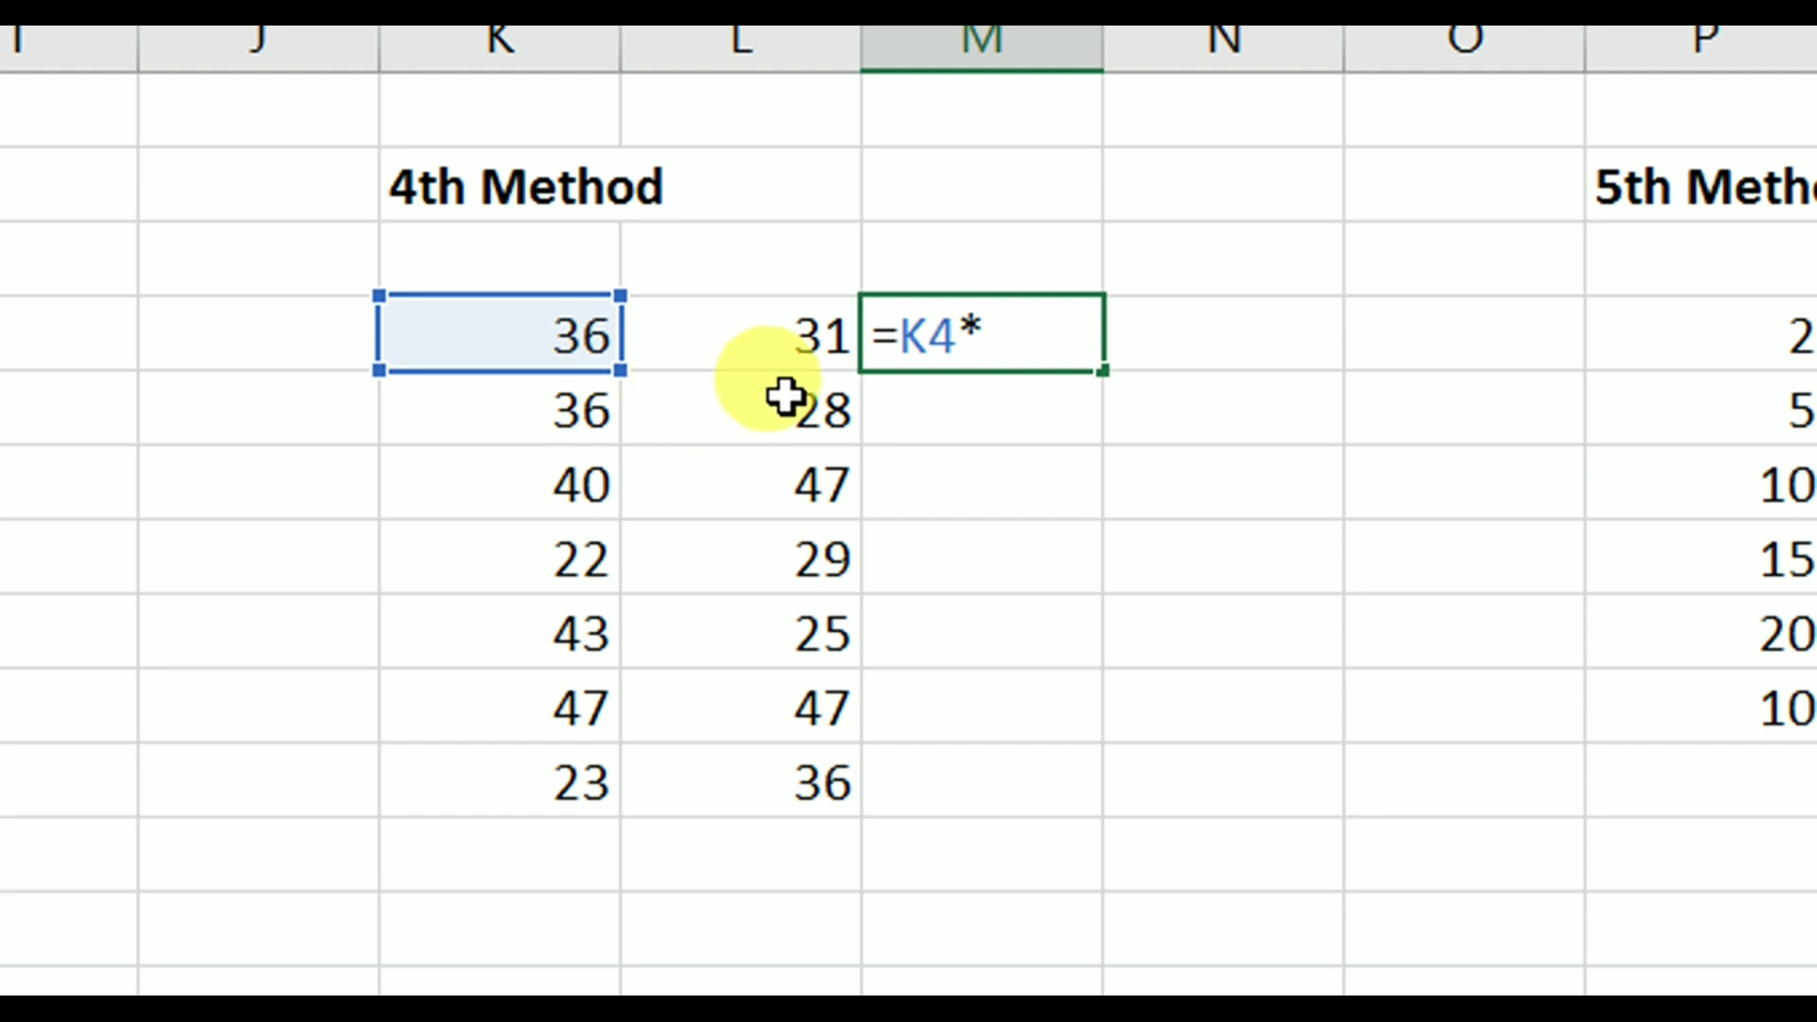
pyautogui.click(719, 340)
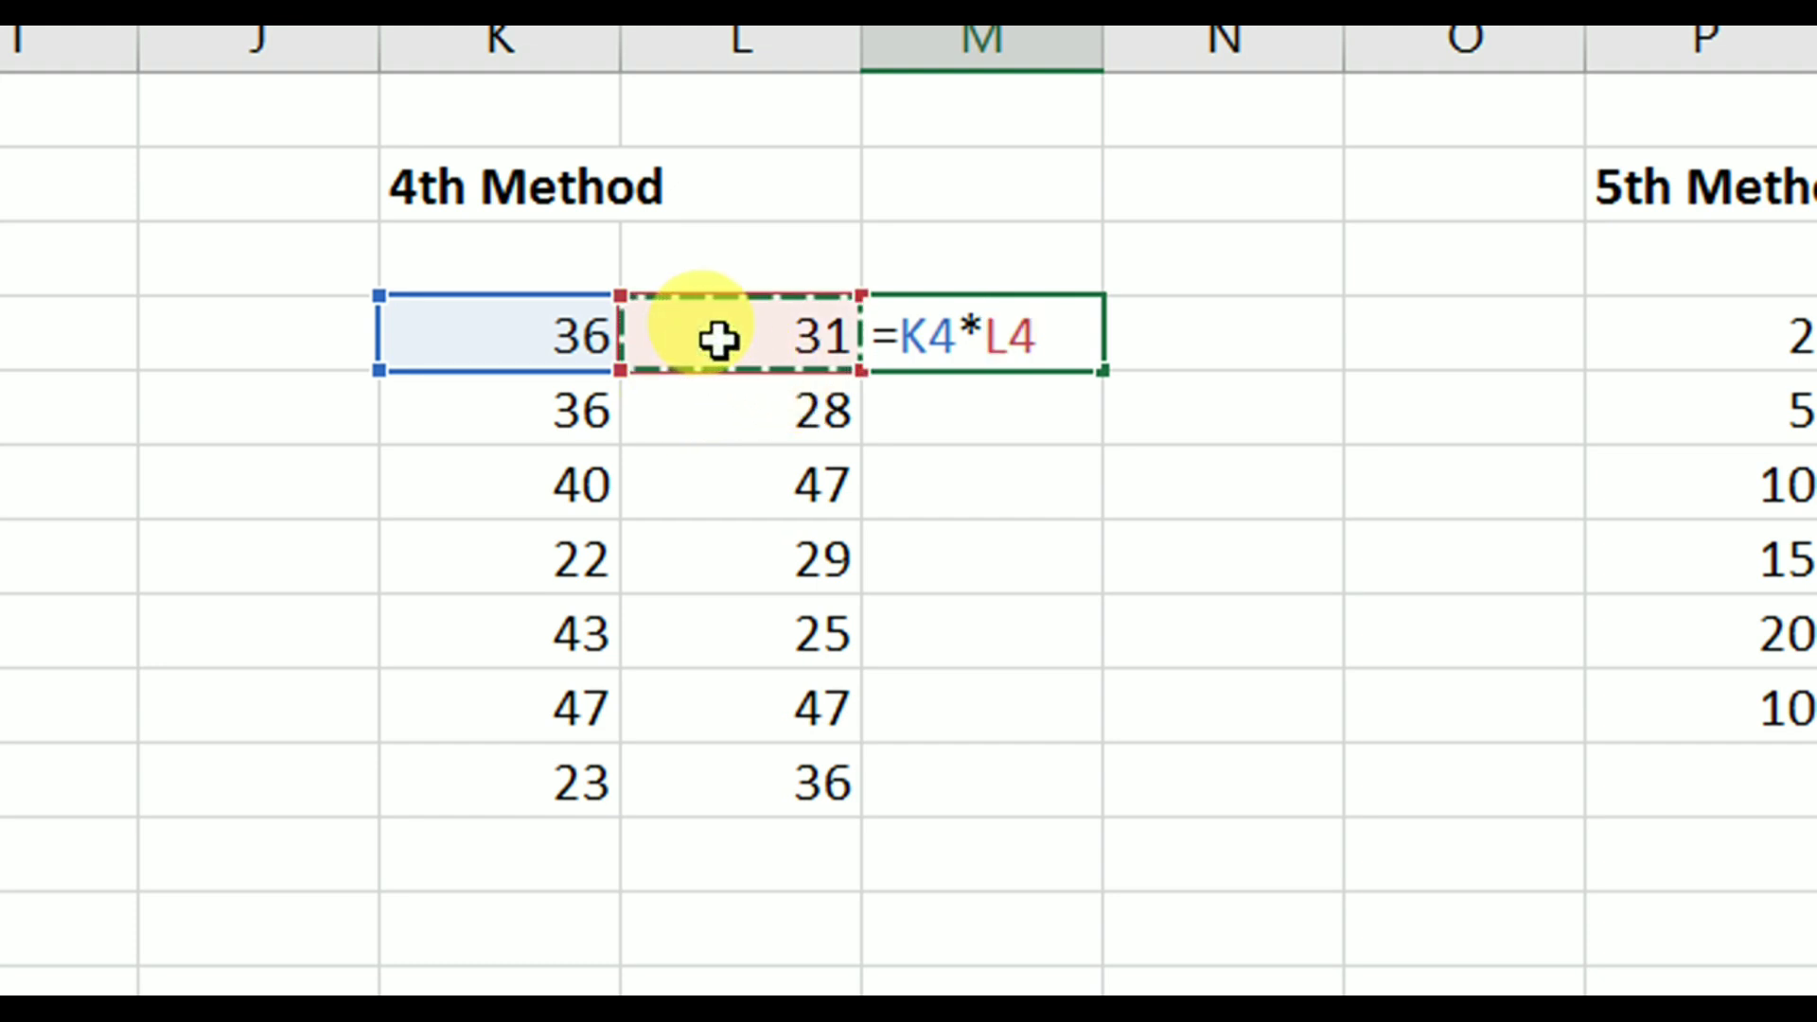
pyautogui.press('Return')
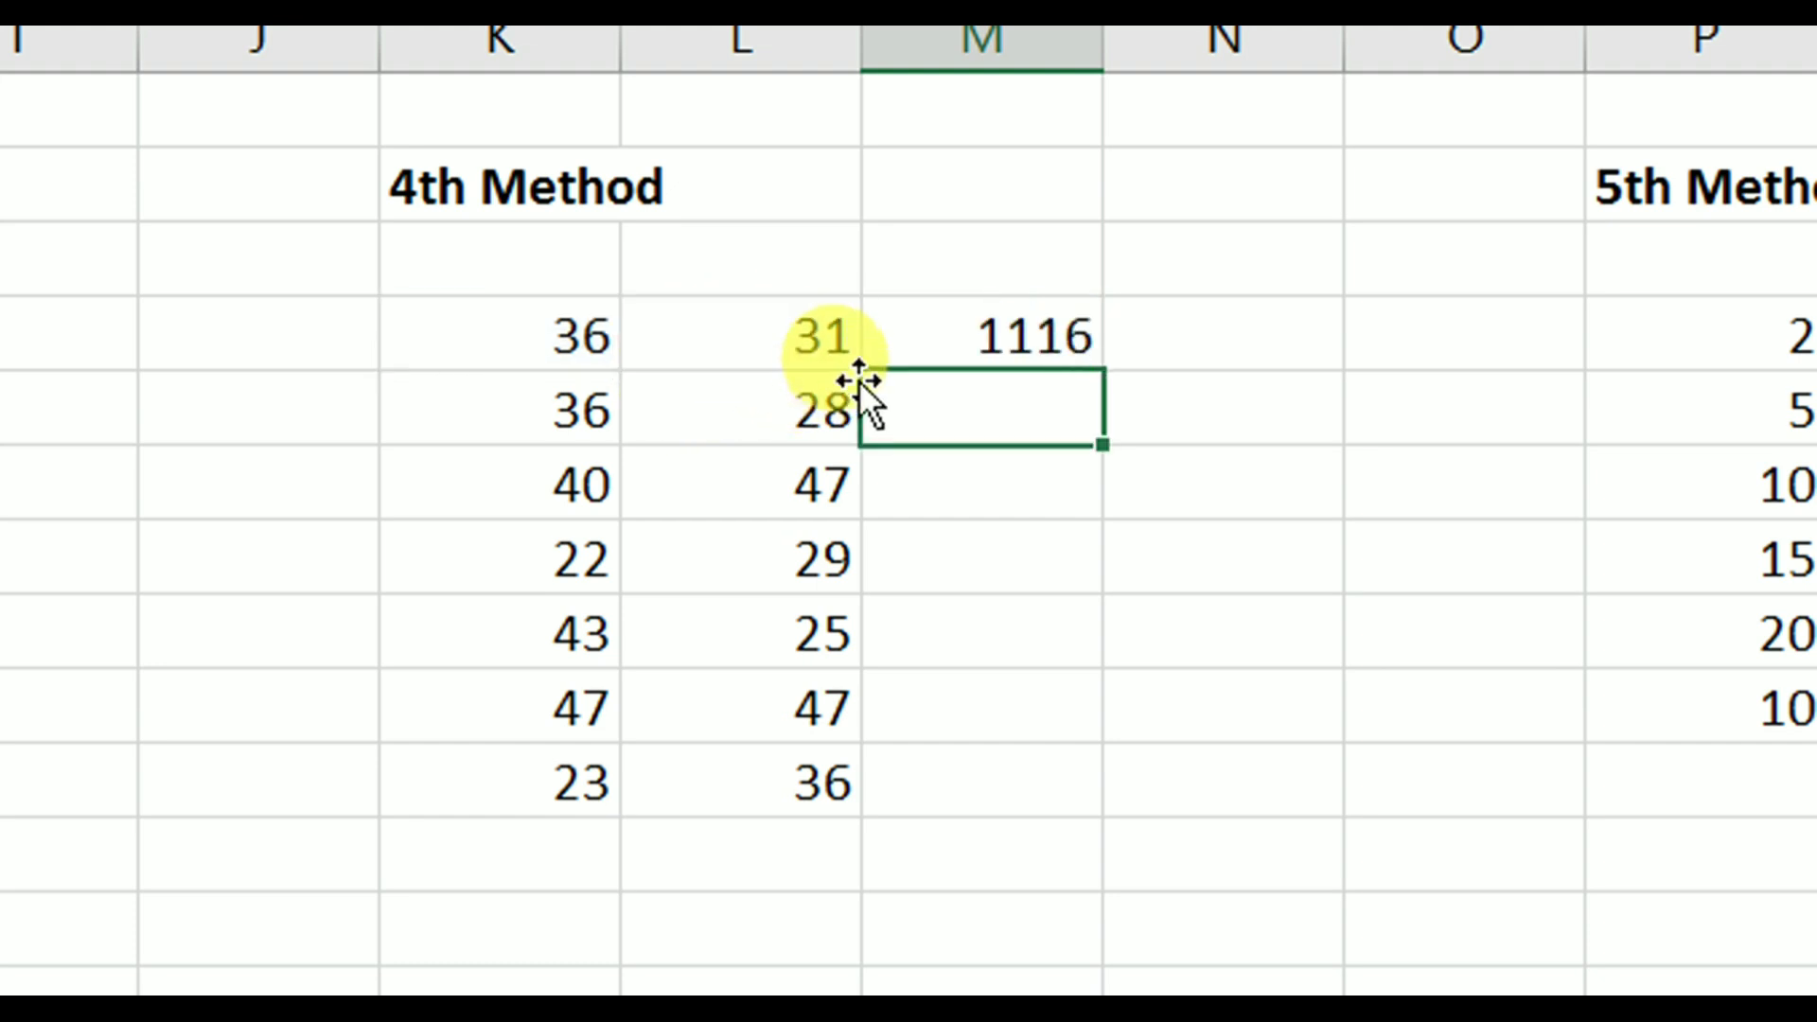
# Fill the M4 formula down through M10 and review the copied formula in M10
pyautogui.moveTo(534, 339); pyautogui.dragTo(698, 340)
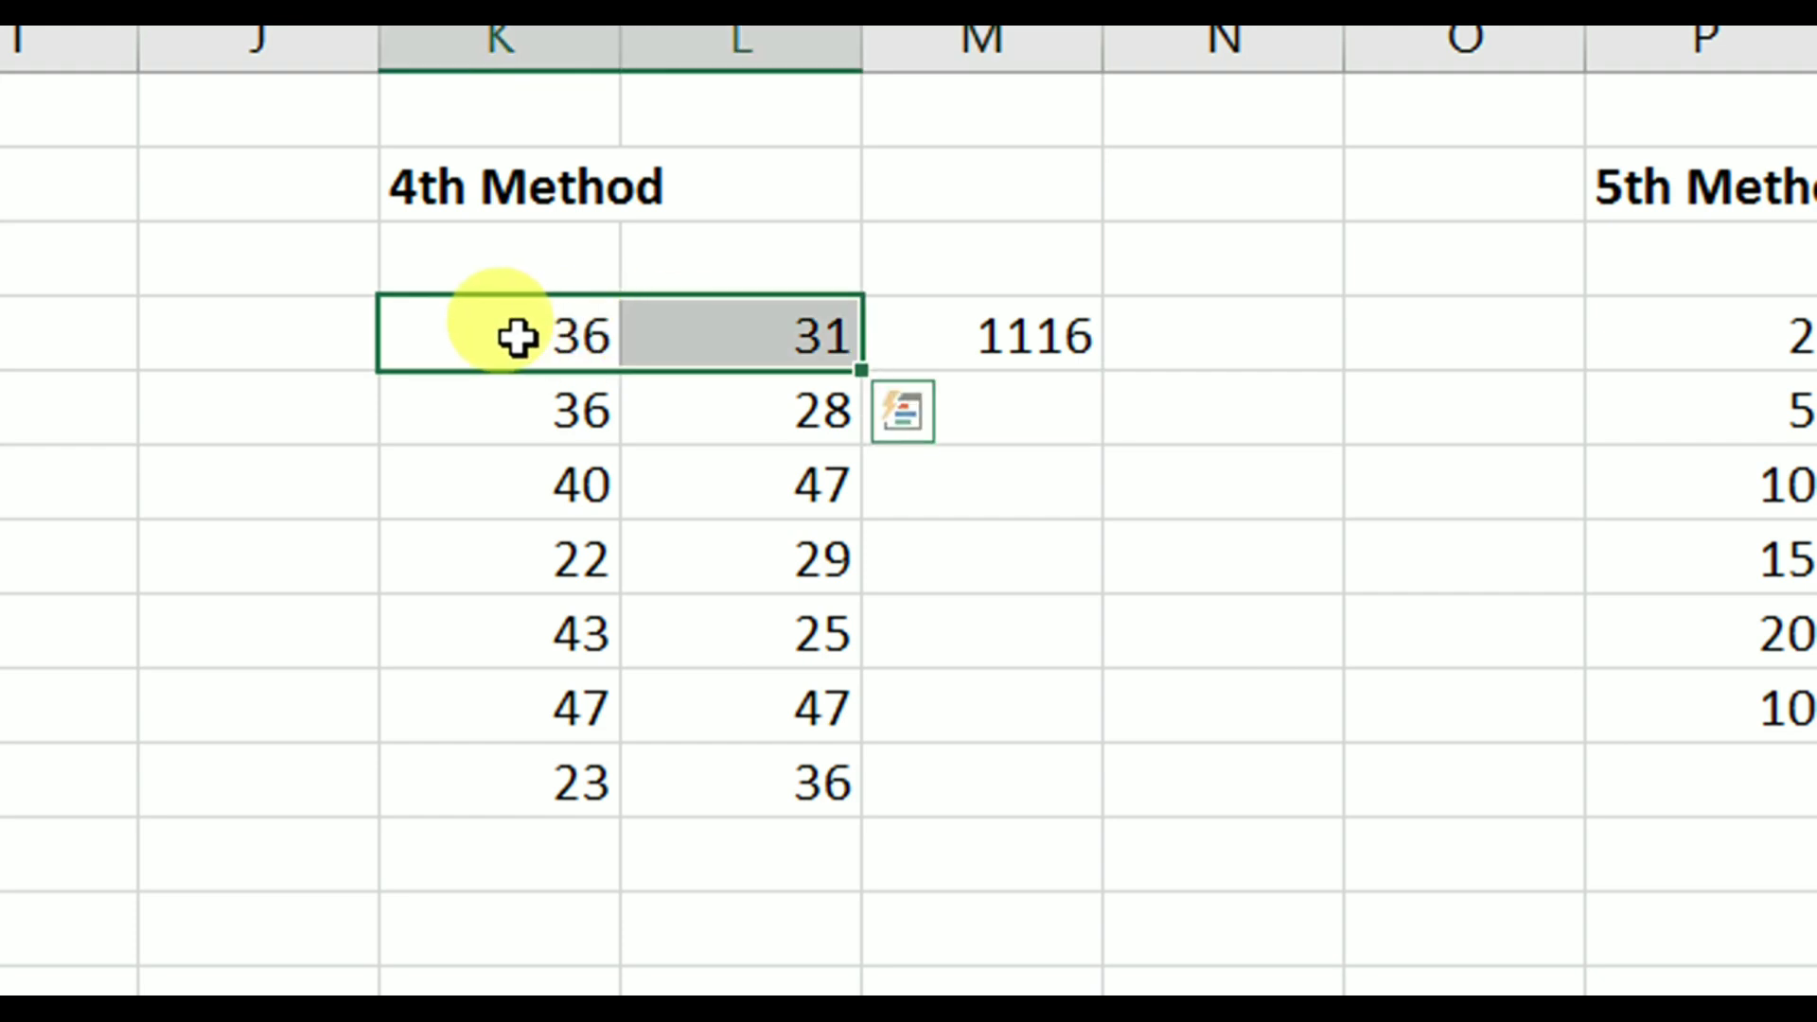
pyautogui.click(942, 333)
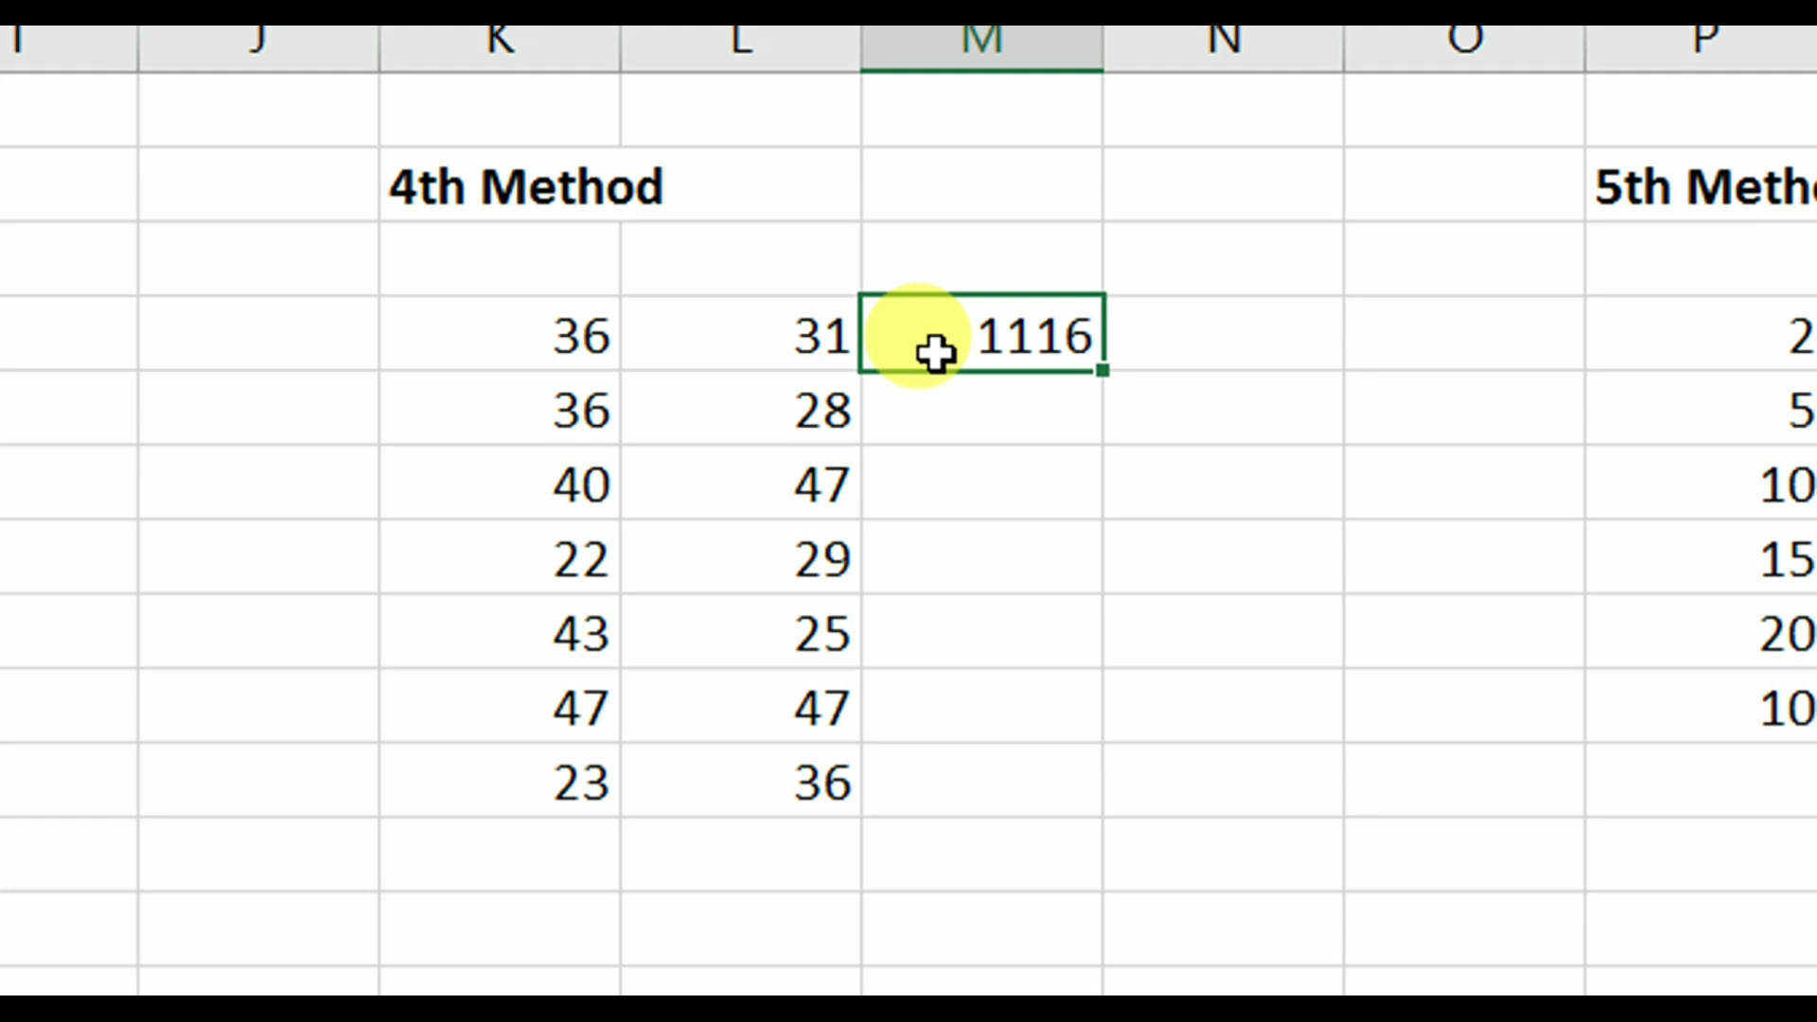
pyautogui.doubleClick(1103, 381)
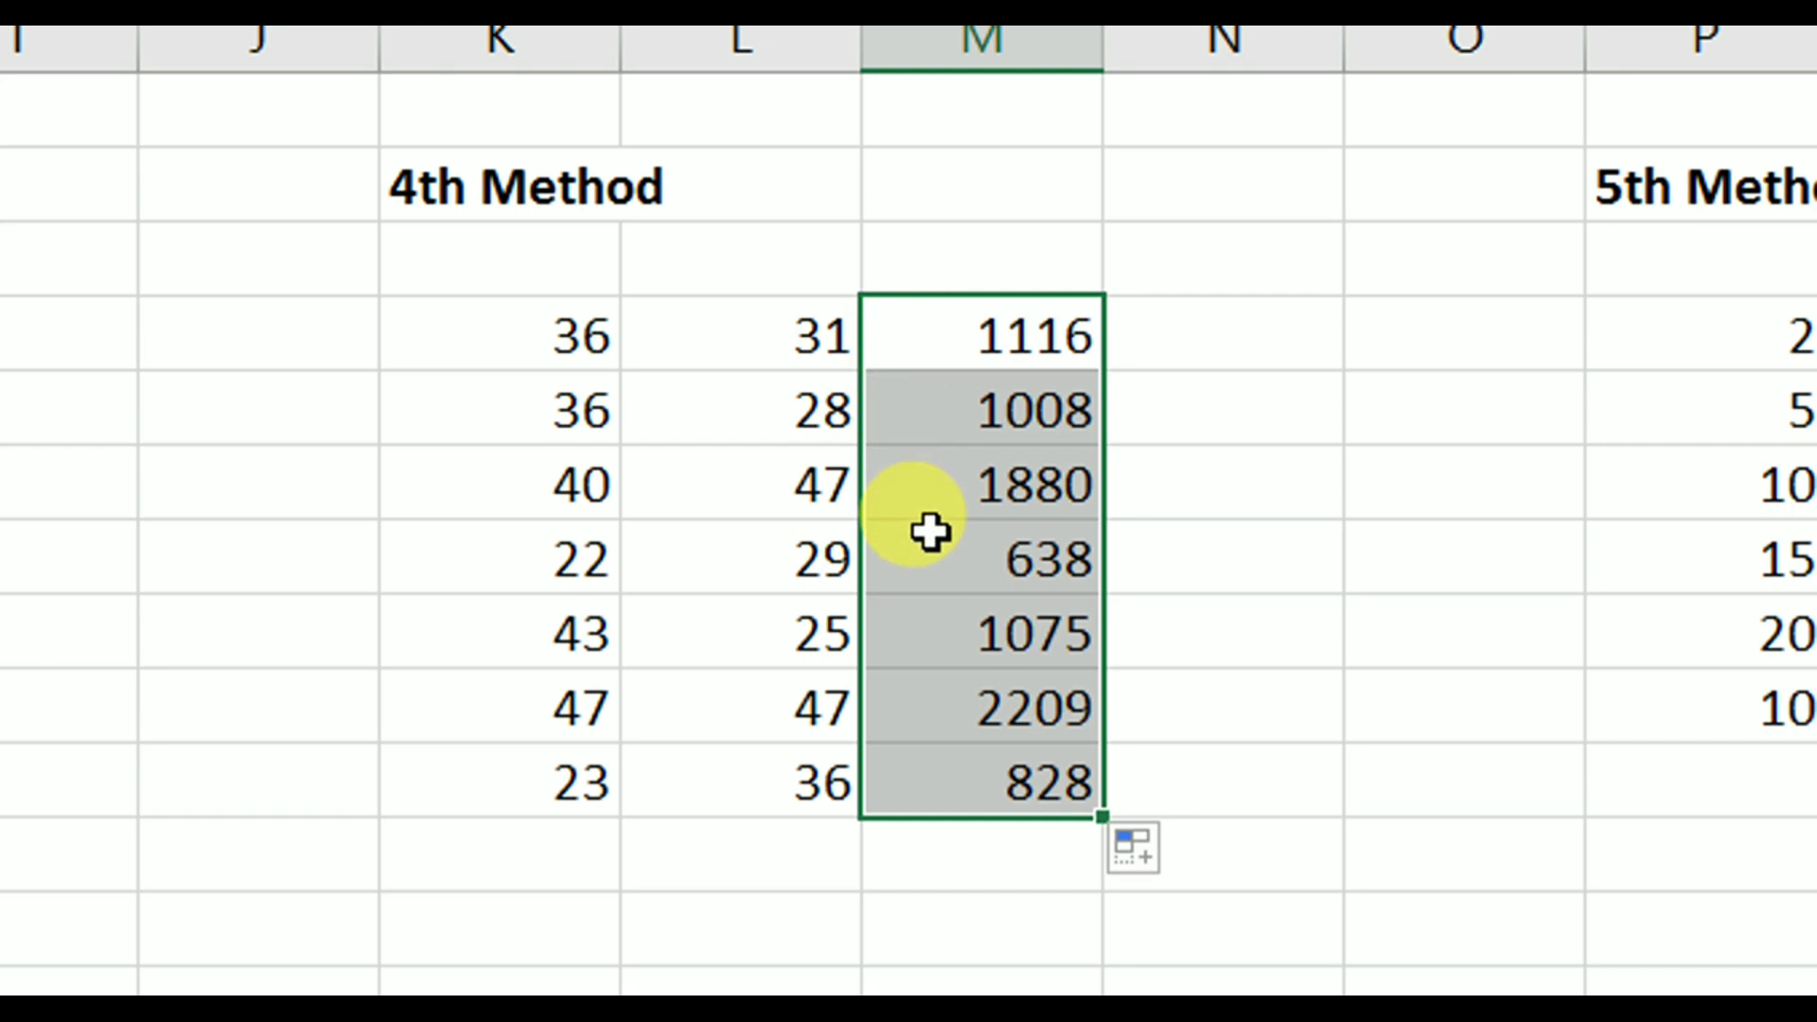
pyautogui.click(940, 697)
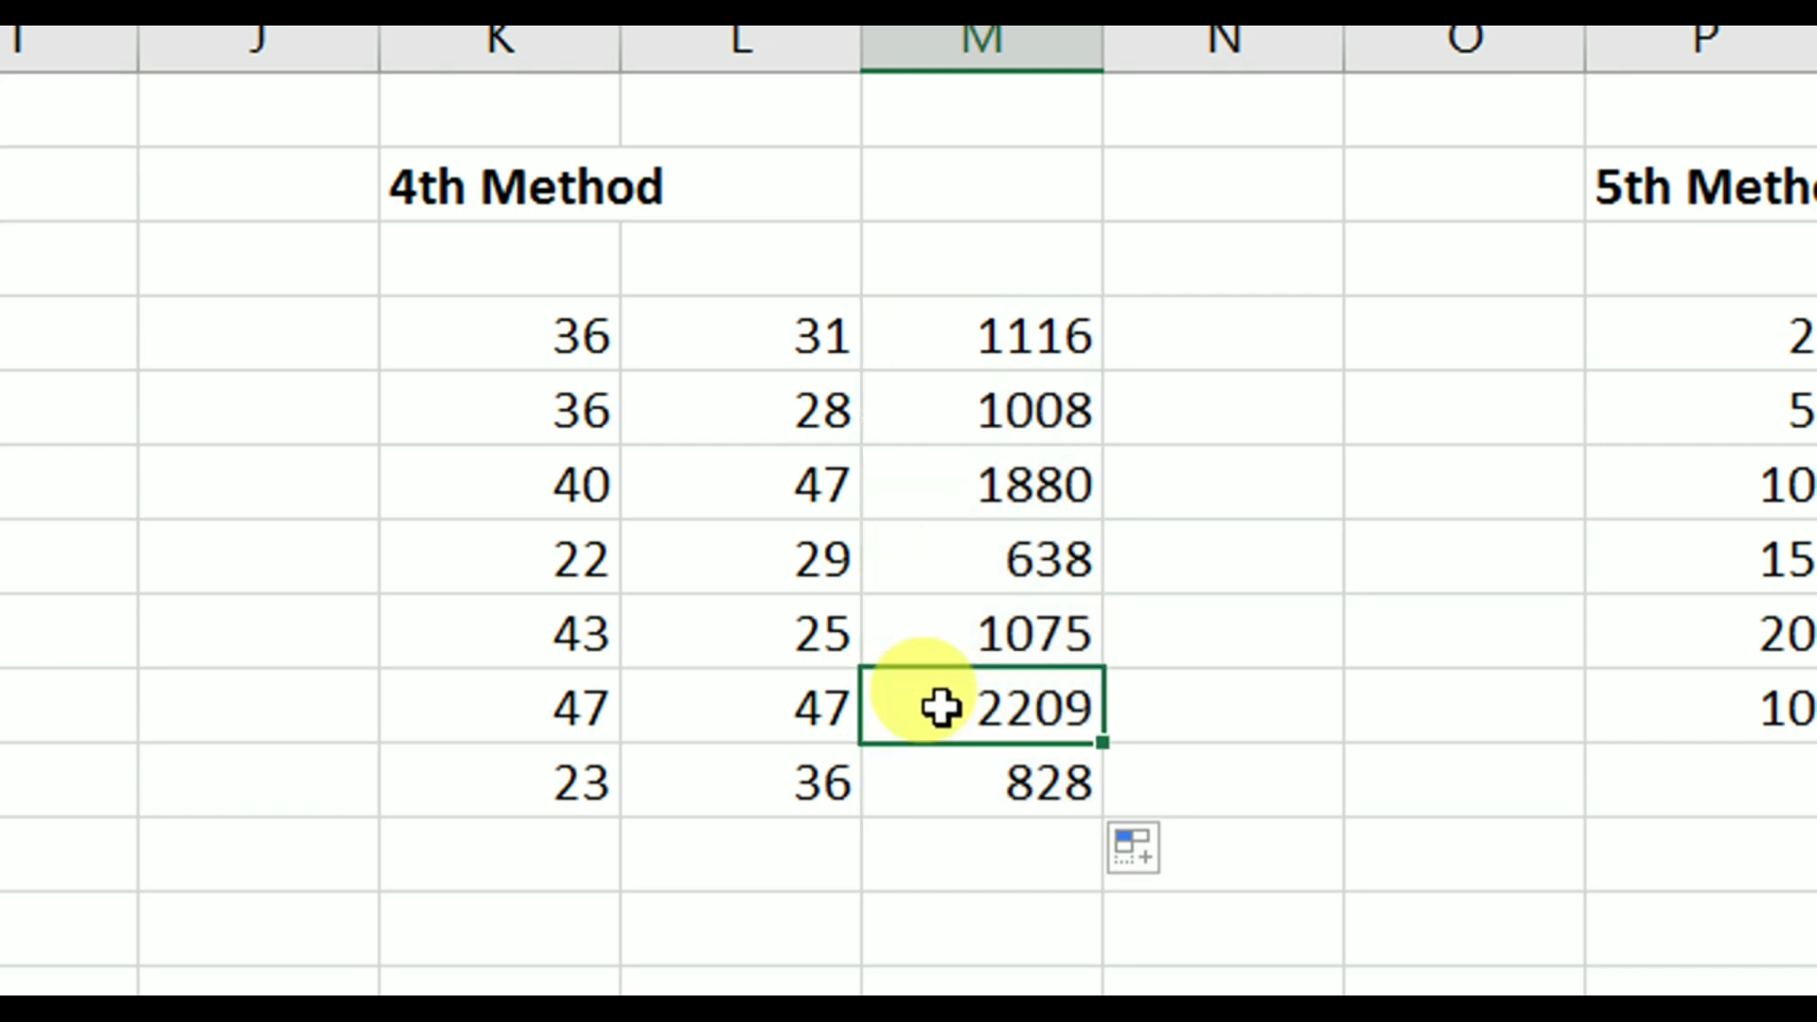
pyautogui.click(931, 777)
pyautogui.press('F2')
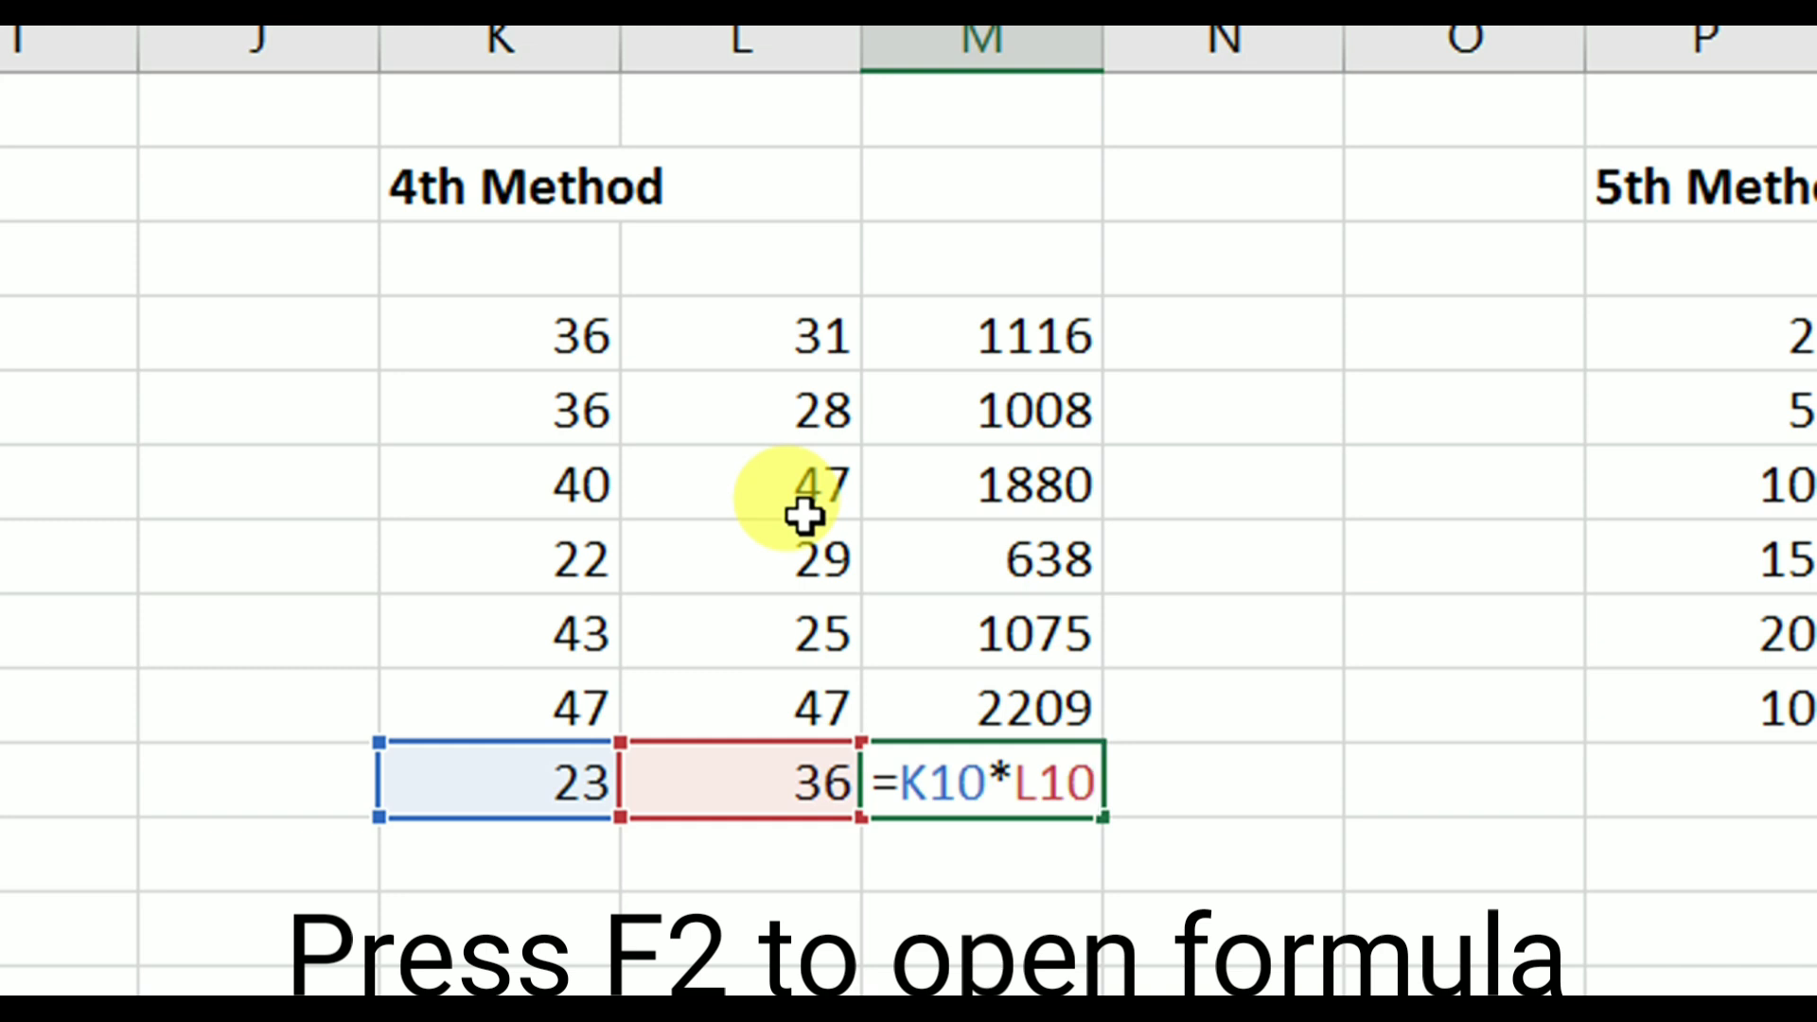
pyautogui.hotkey('ctrl', 'Return')
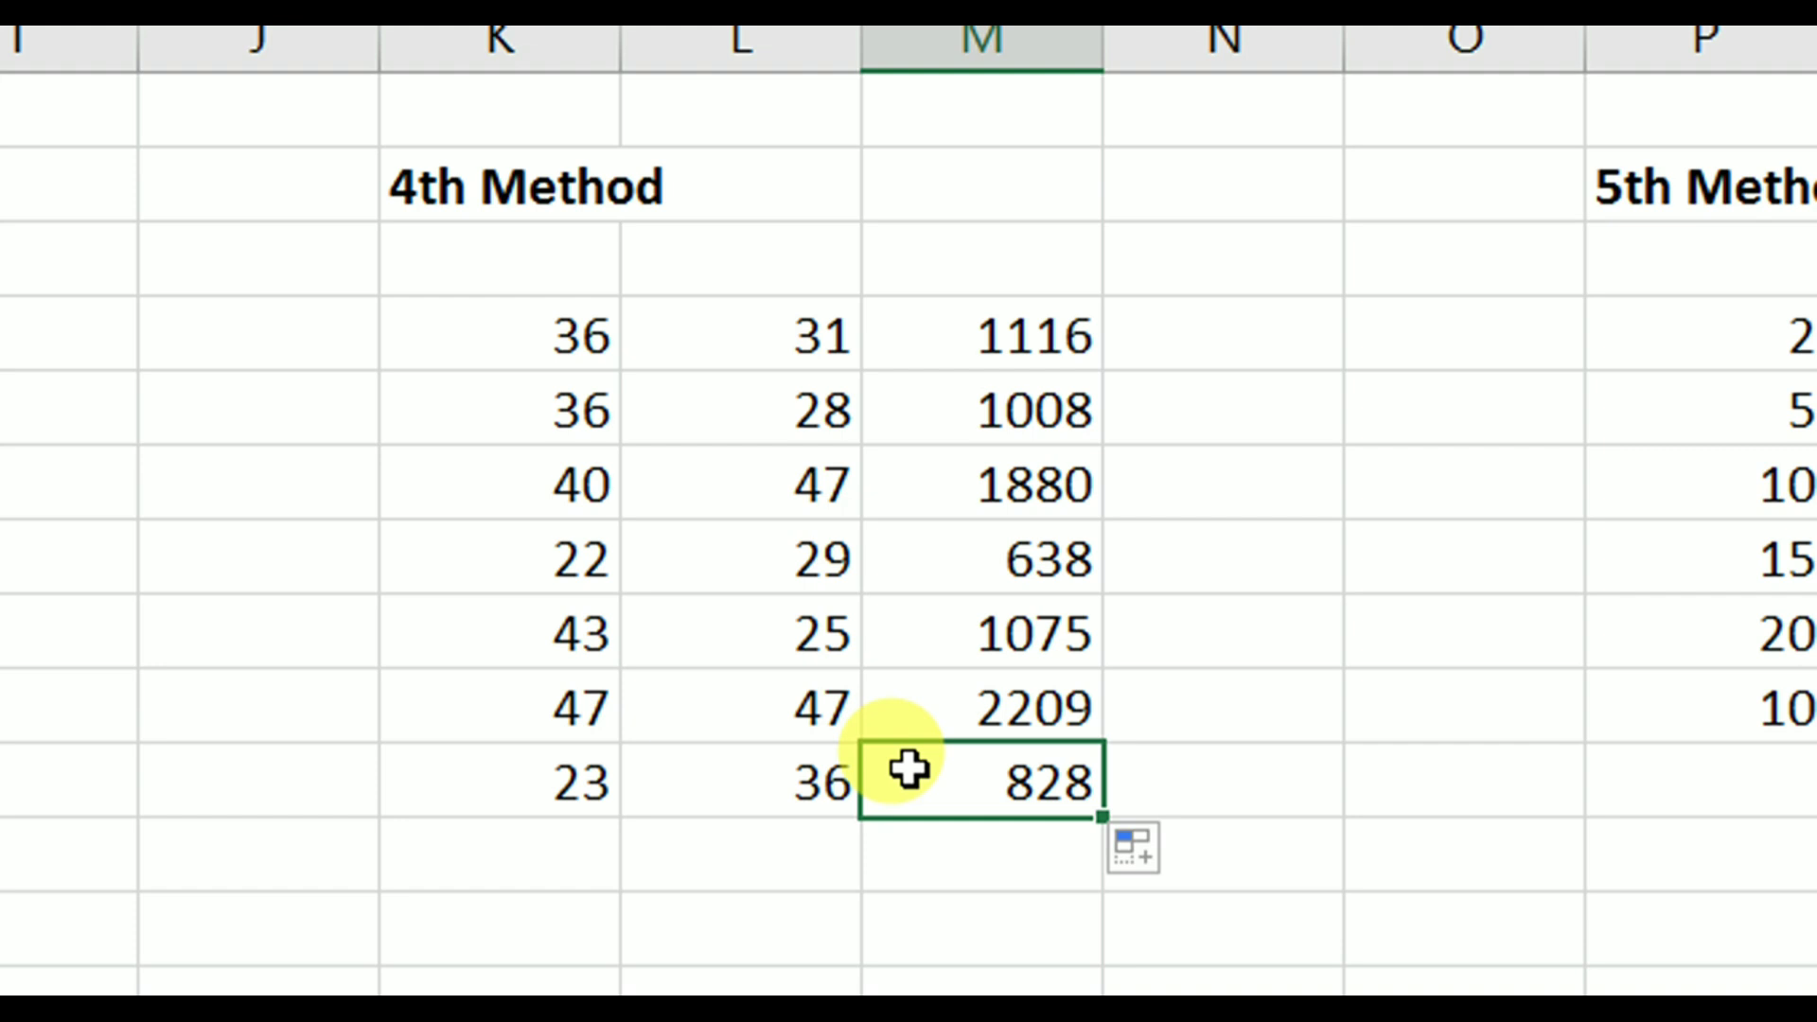
# Enter the constant multiplier 10 in S3 for the 5th Method
pyautogui.click(1816, 805)
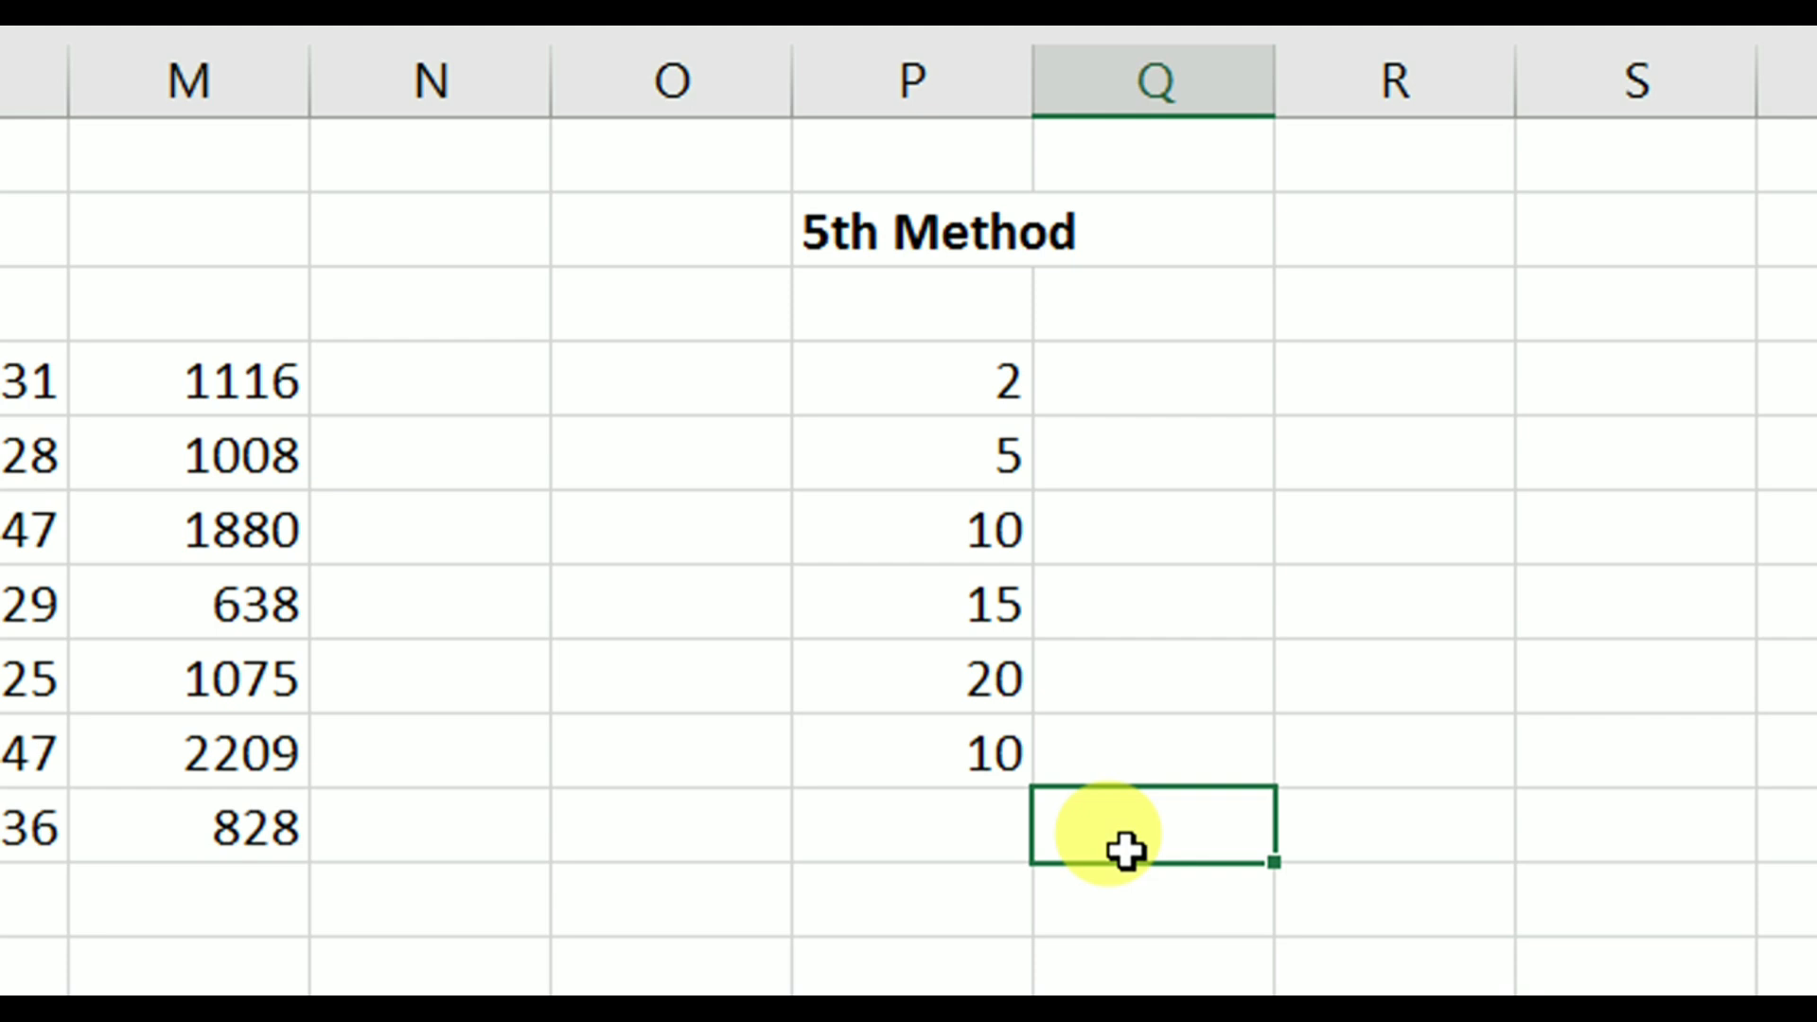
pyautogui.moveTo(914, 378); pyautogui.dragTo(916, 740)
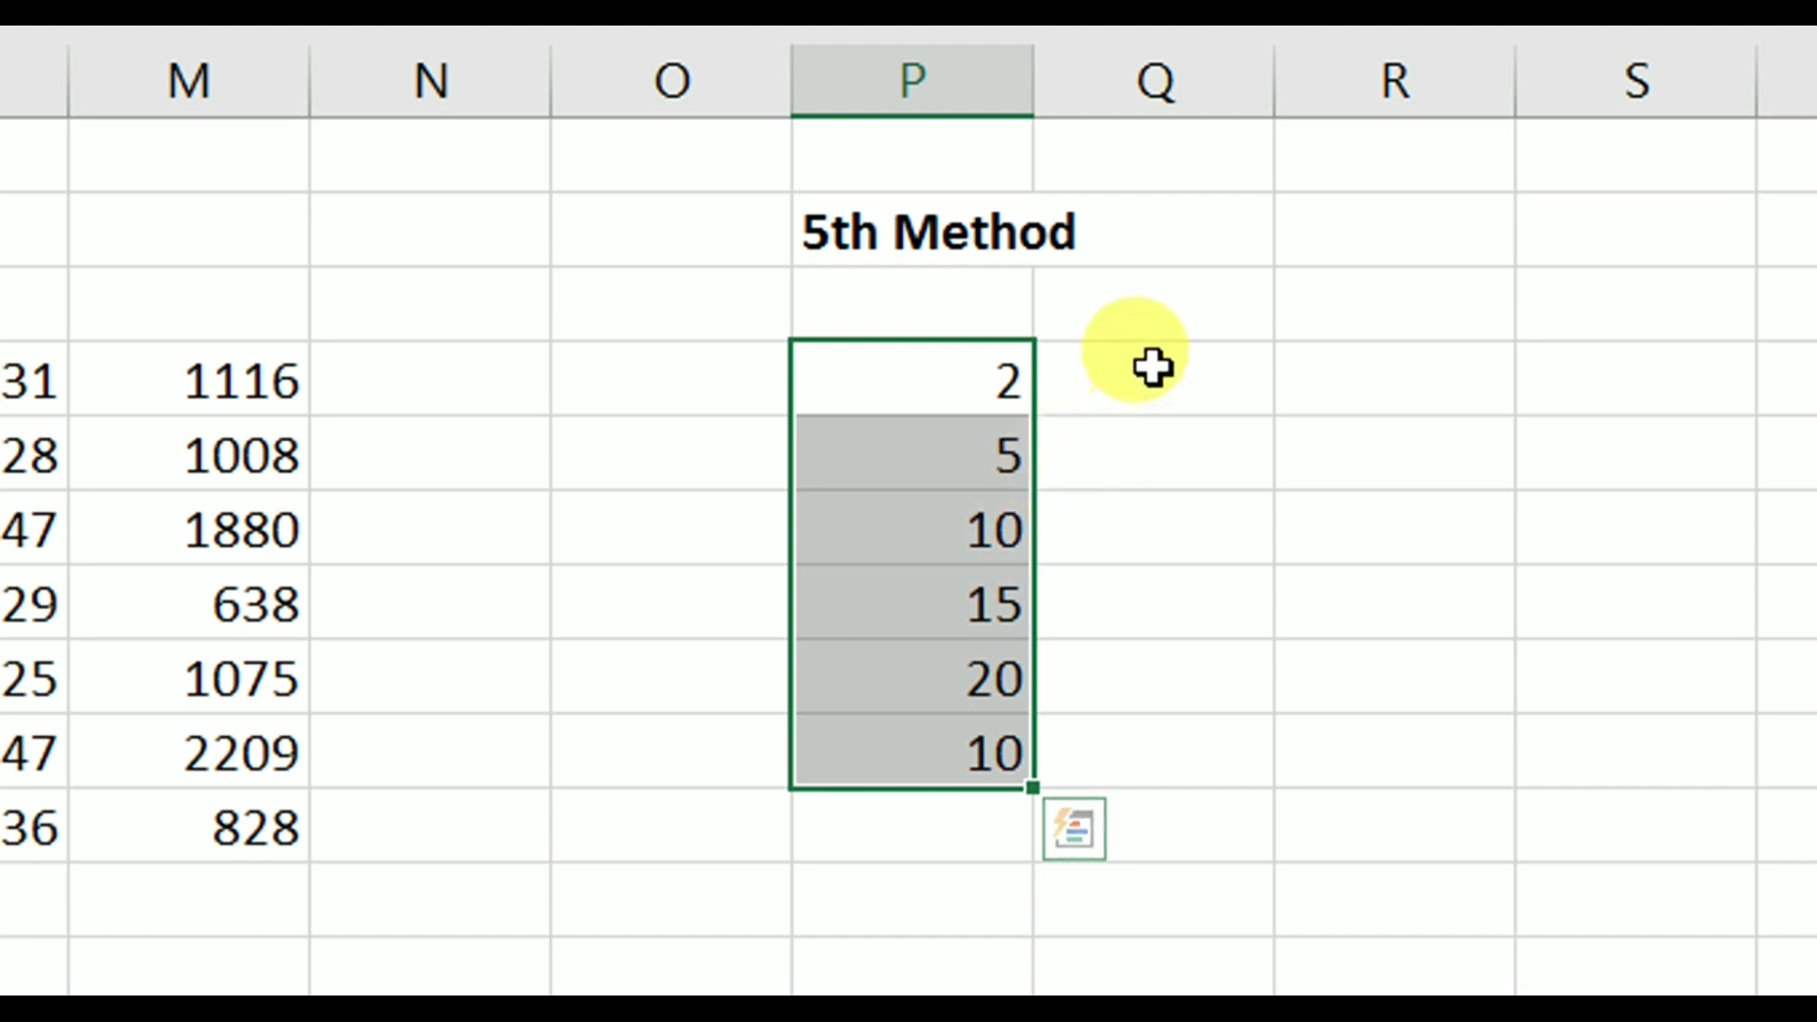
pyautogui.moveTo(1154, 366); pyautogui.dragTo(1192, 724)
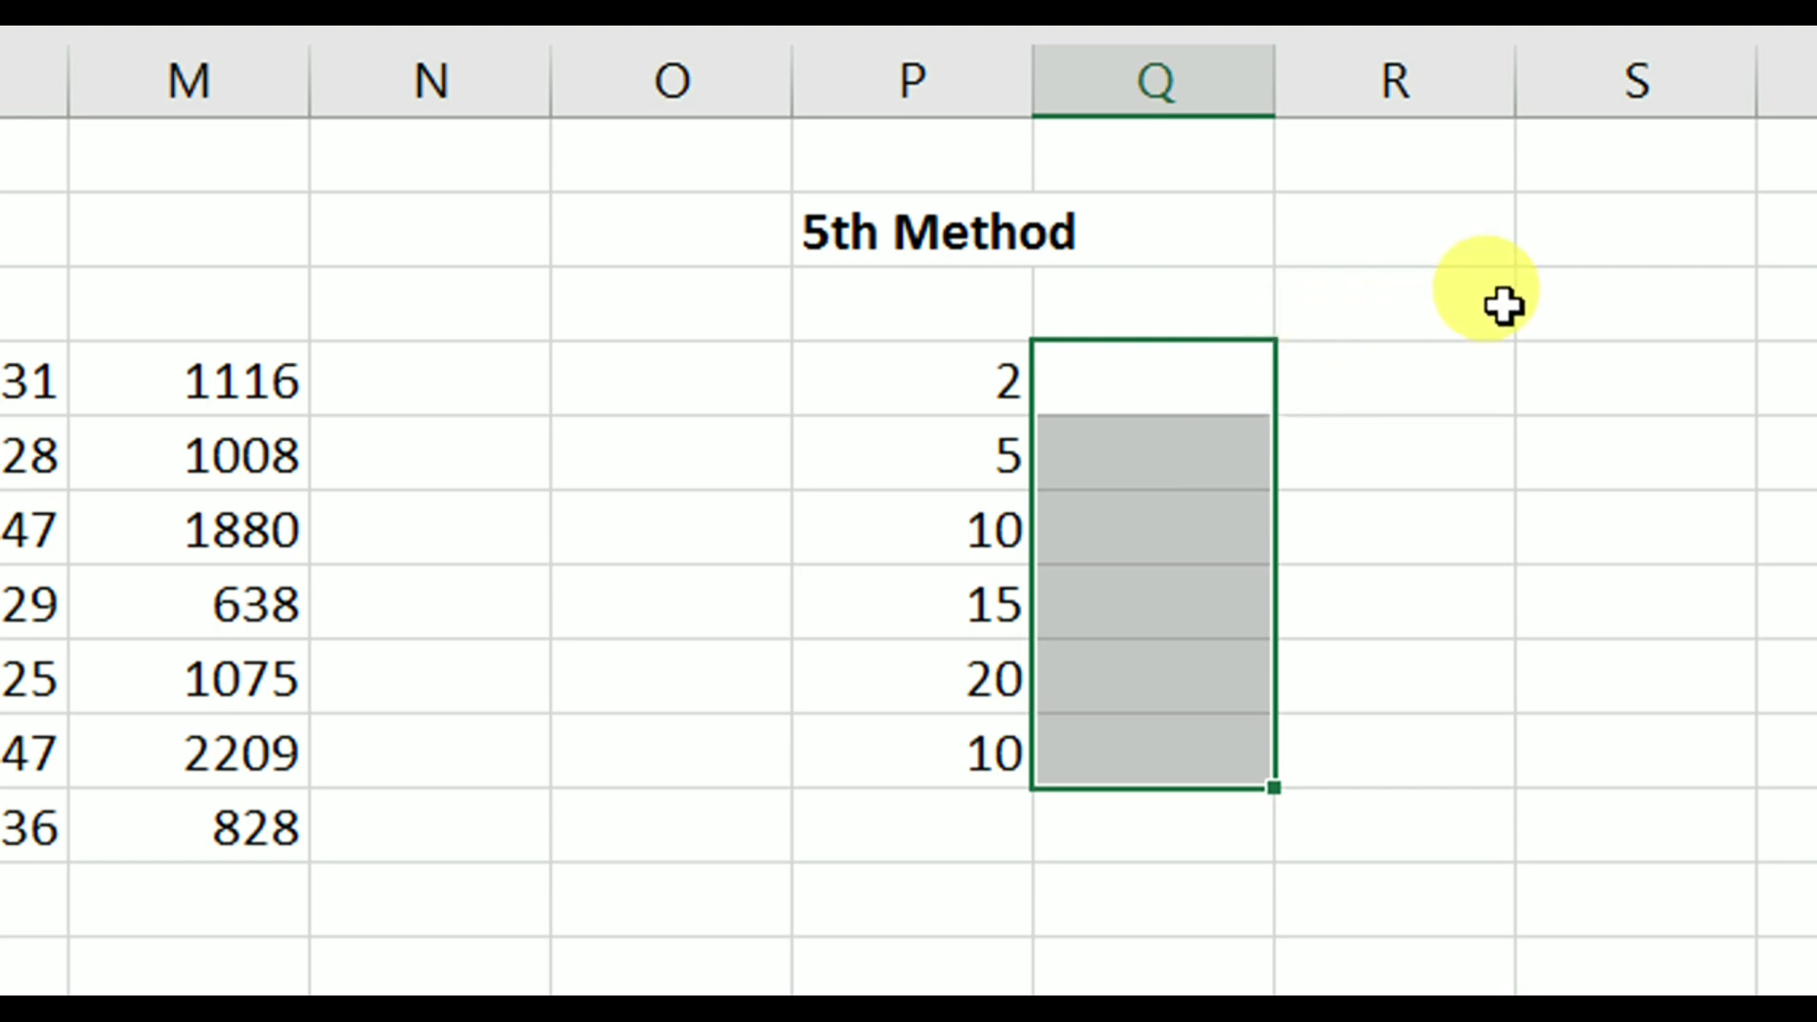
pyautogui.click(1575, 293)
pyautogui.write('10')
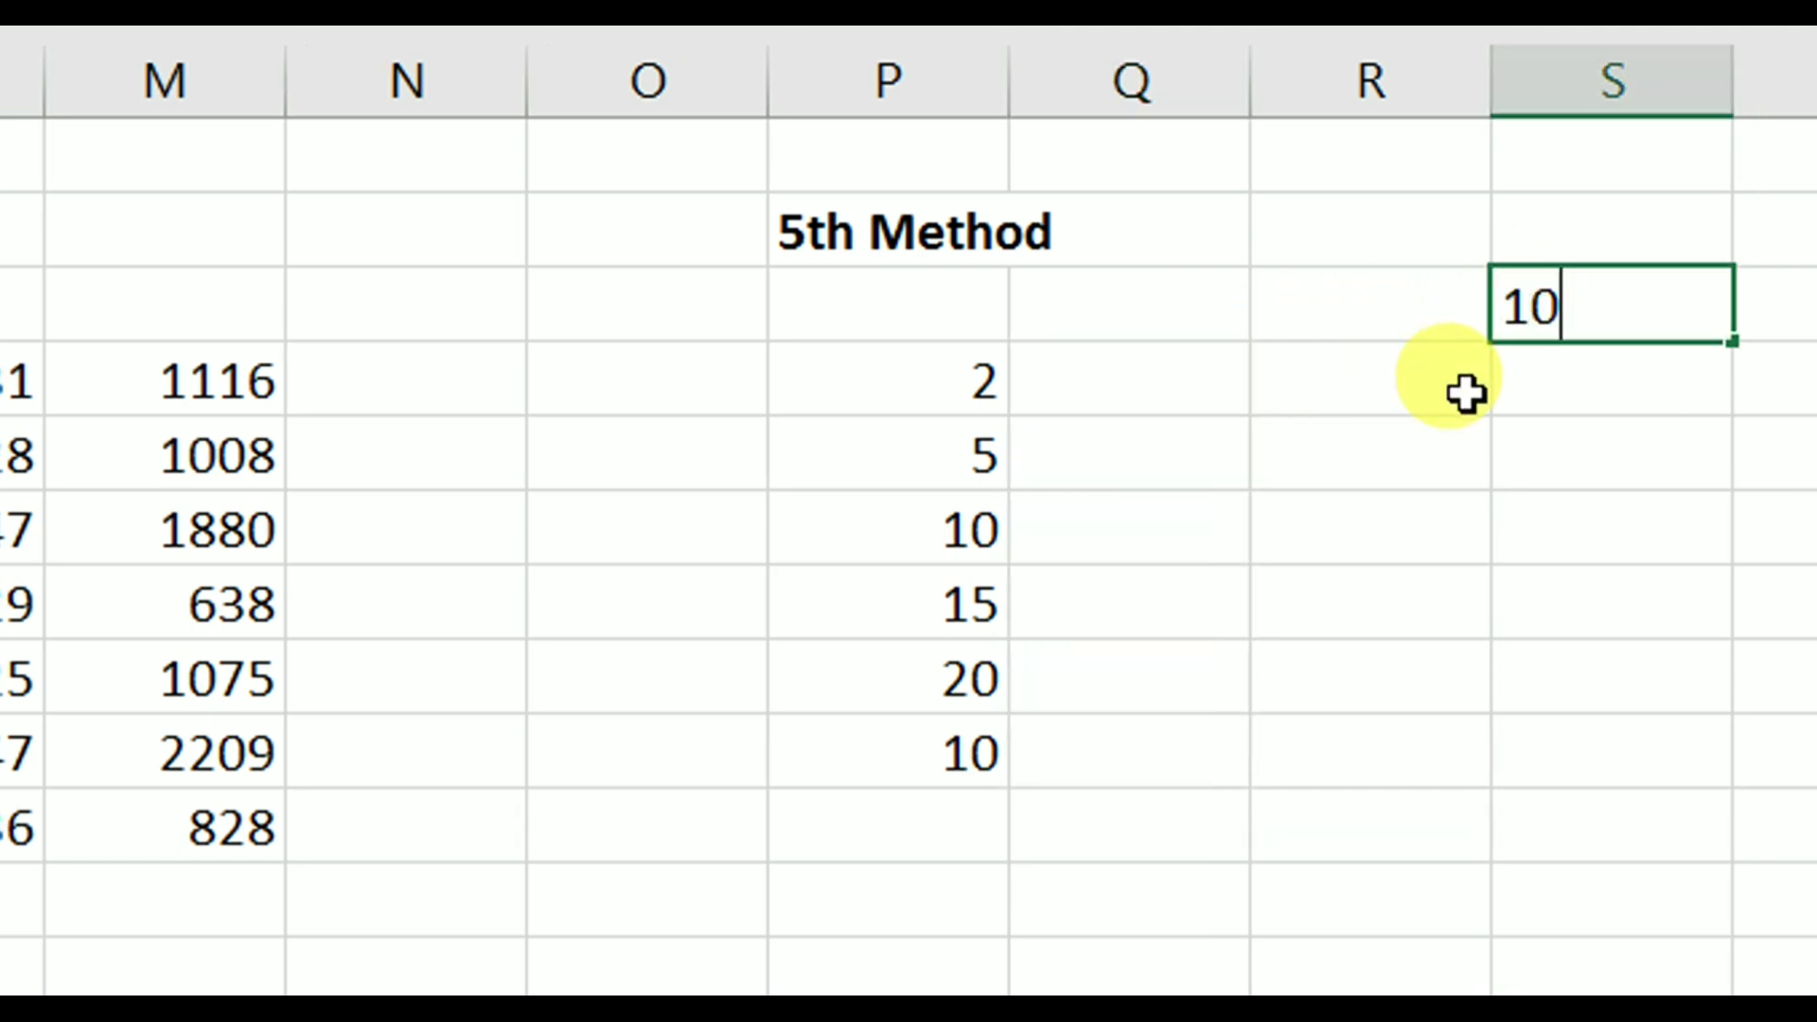
pyautogui.press('Return')
# Multiply the first 5th Method value by the fixed multiplier, entering =P4*$S$3 with an absolute reference in Q4
pyautogui.click(1189, 382)
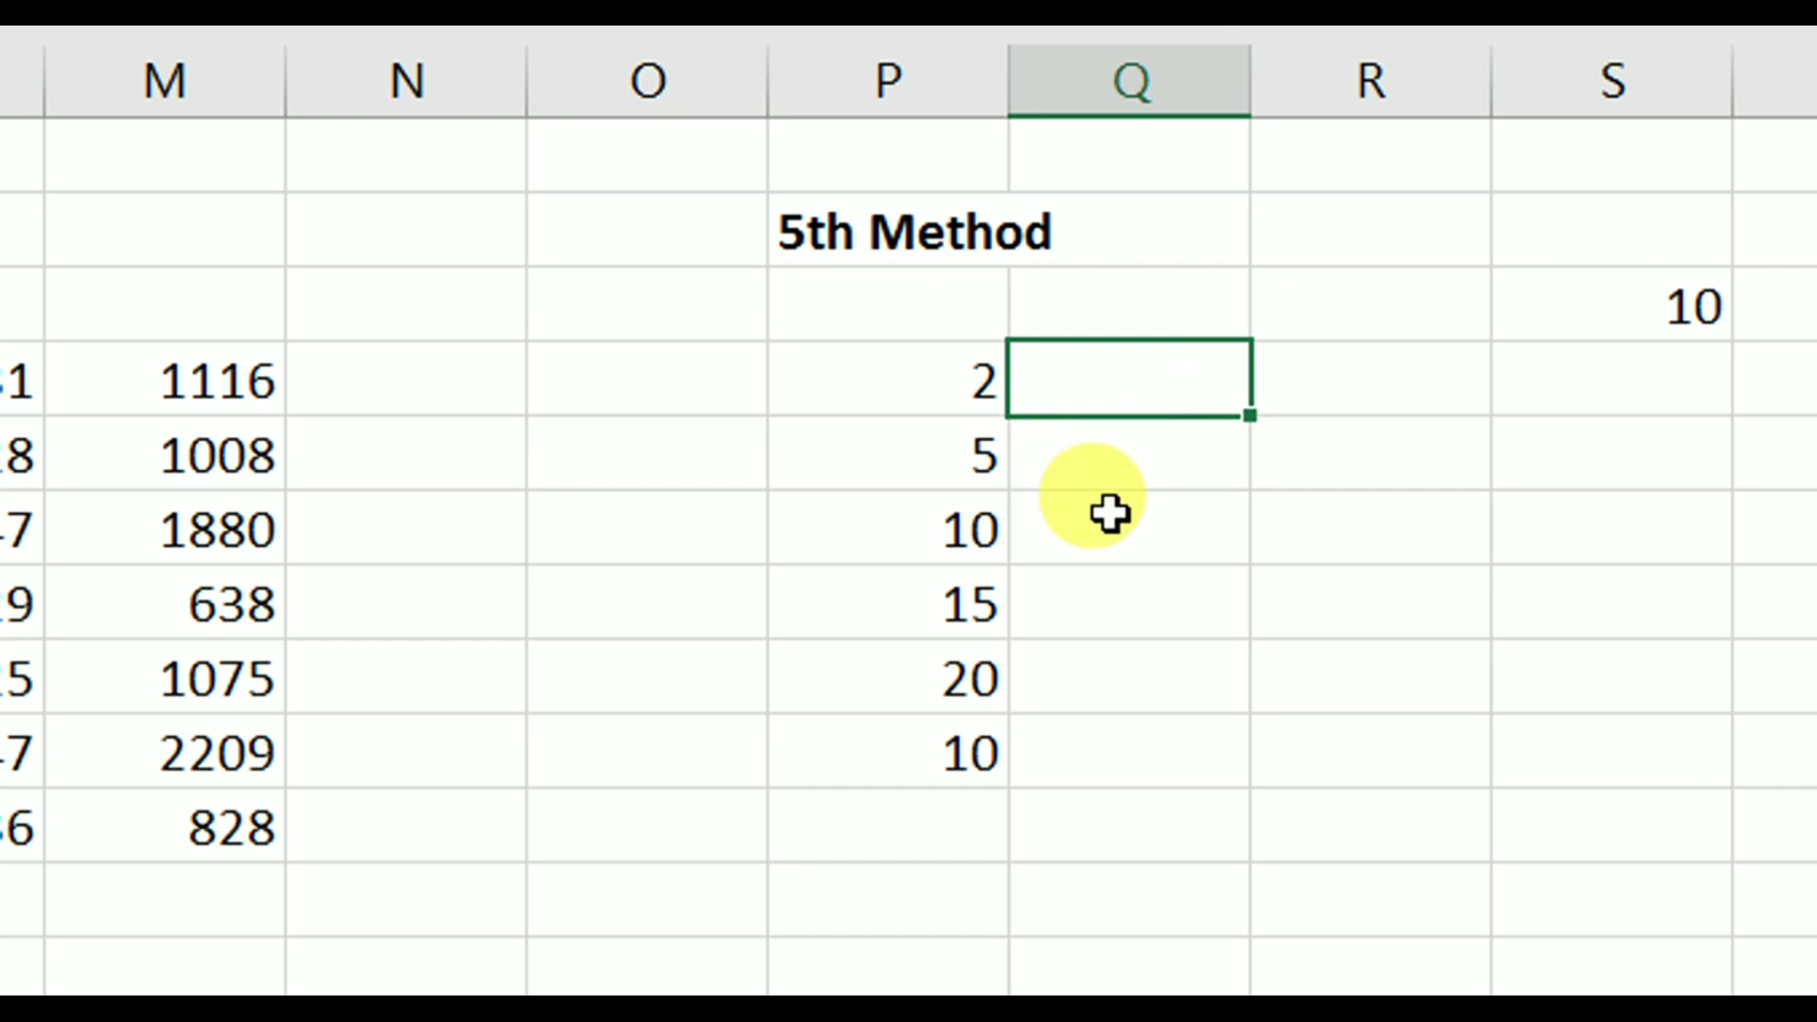
pyautogui.write('=')
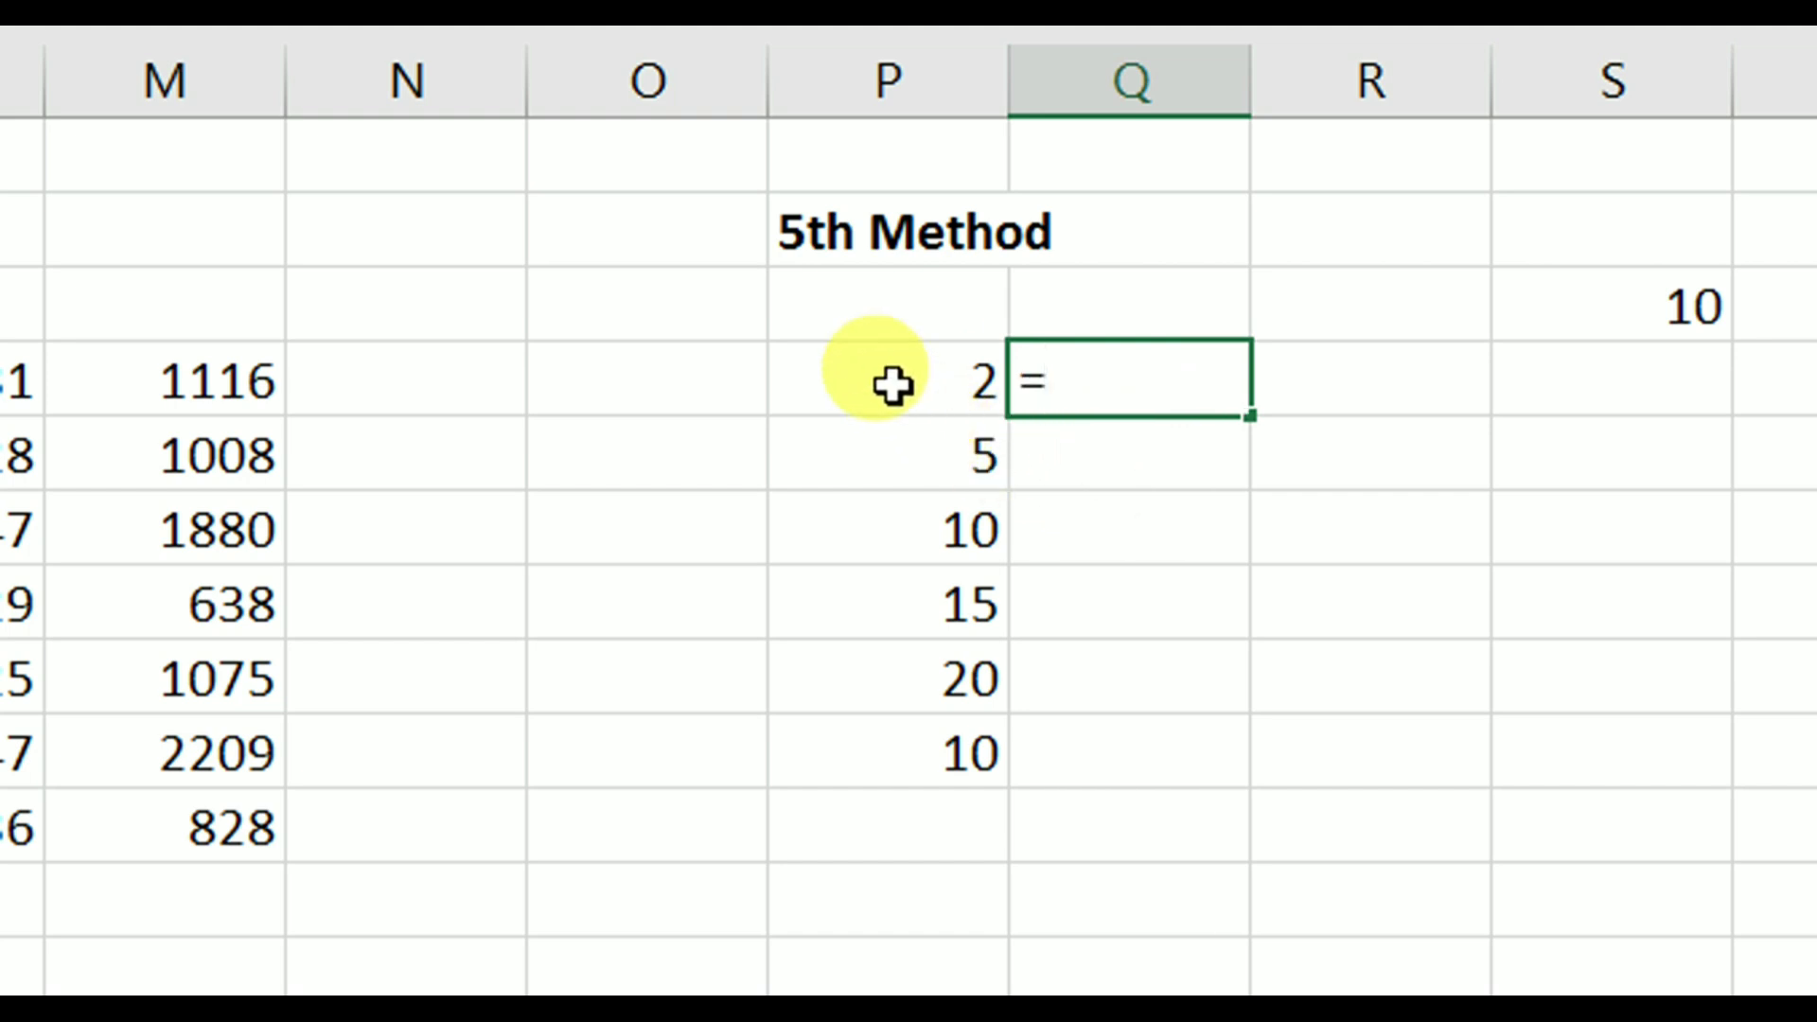
pyautogui.click(889, 384)
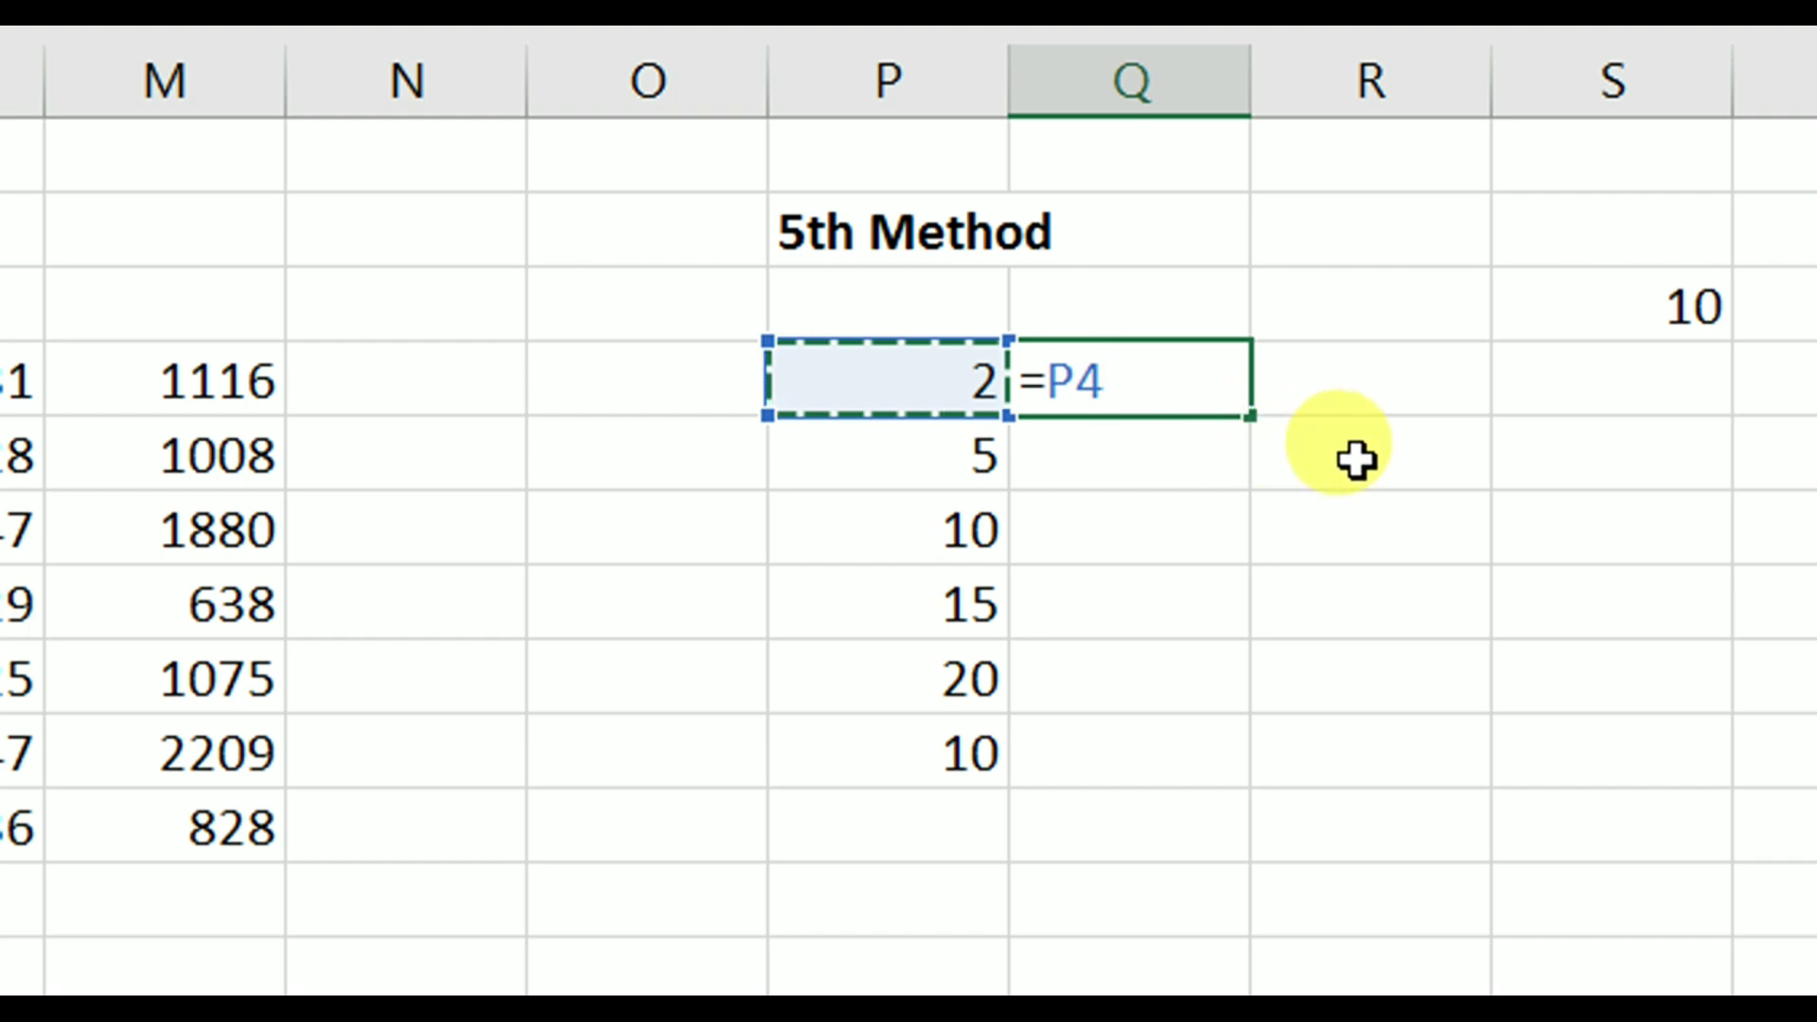
pyautogui.write('*')
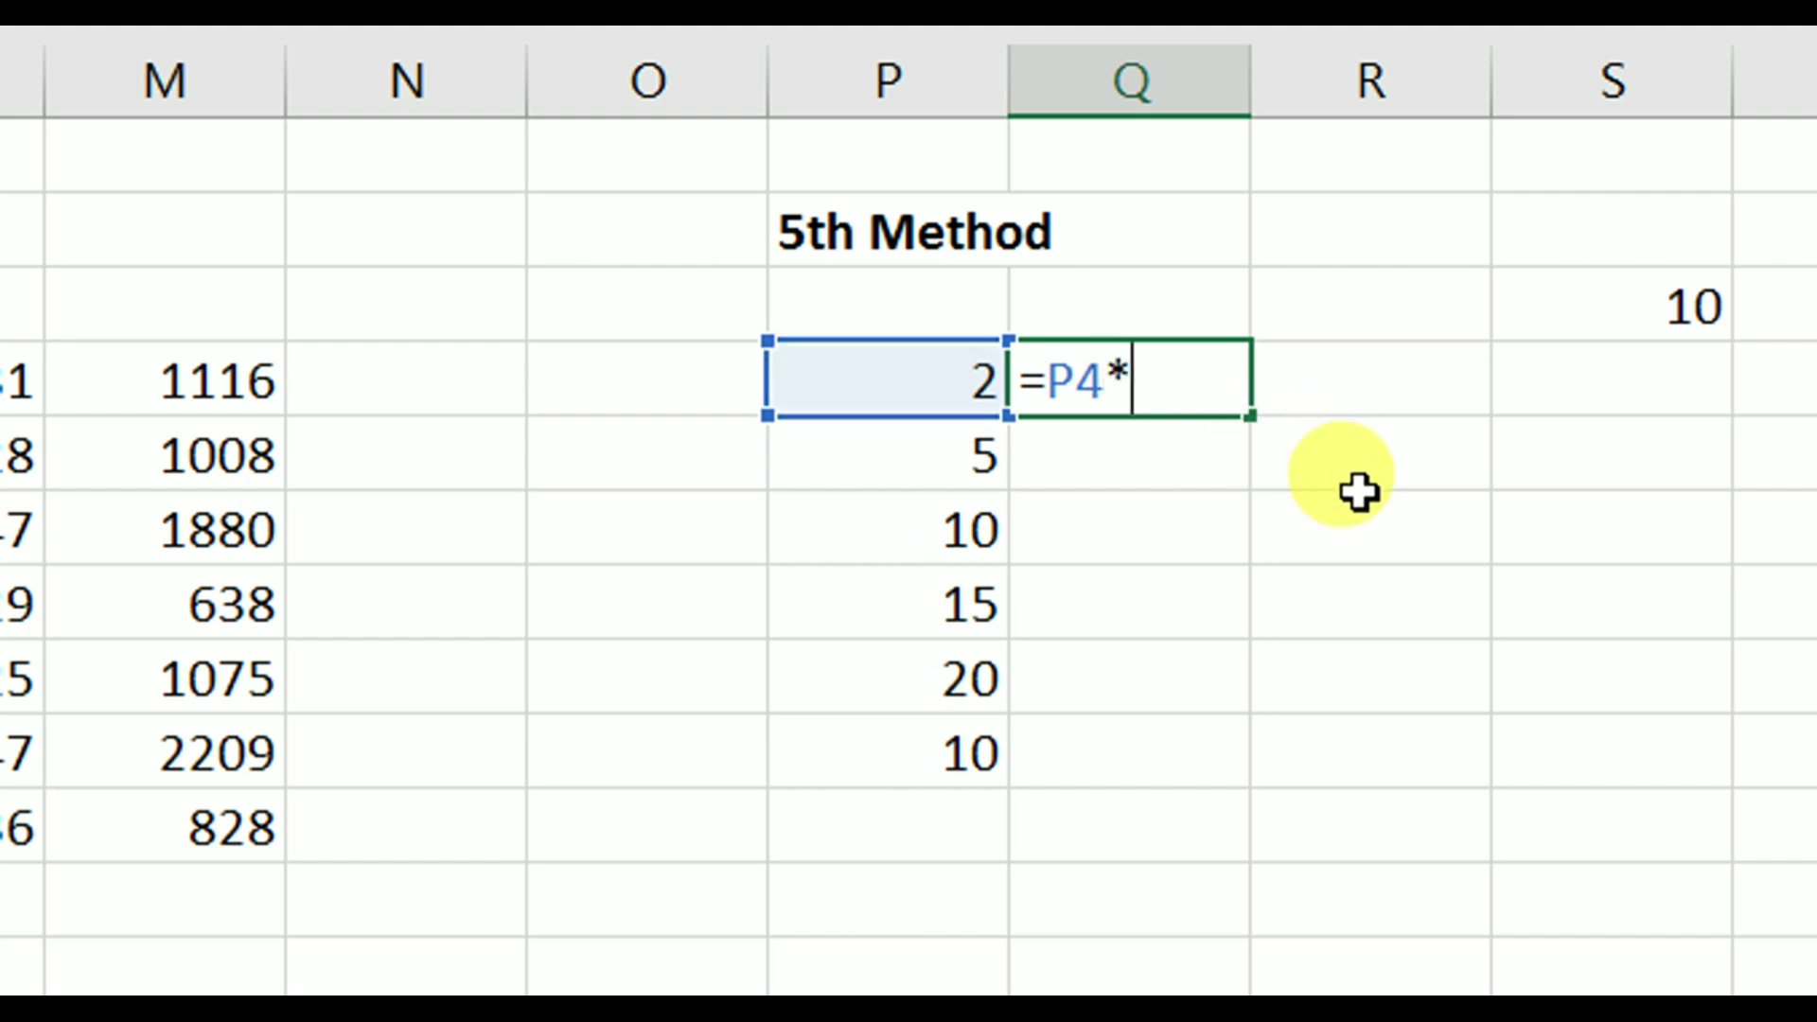
pyautogui.click(1554, 312)
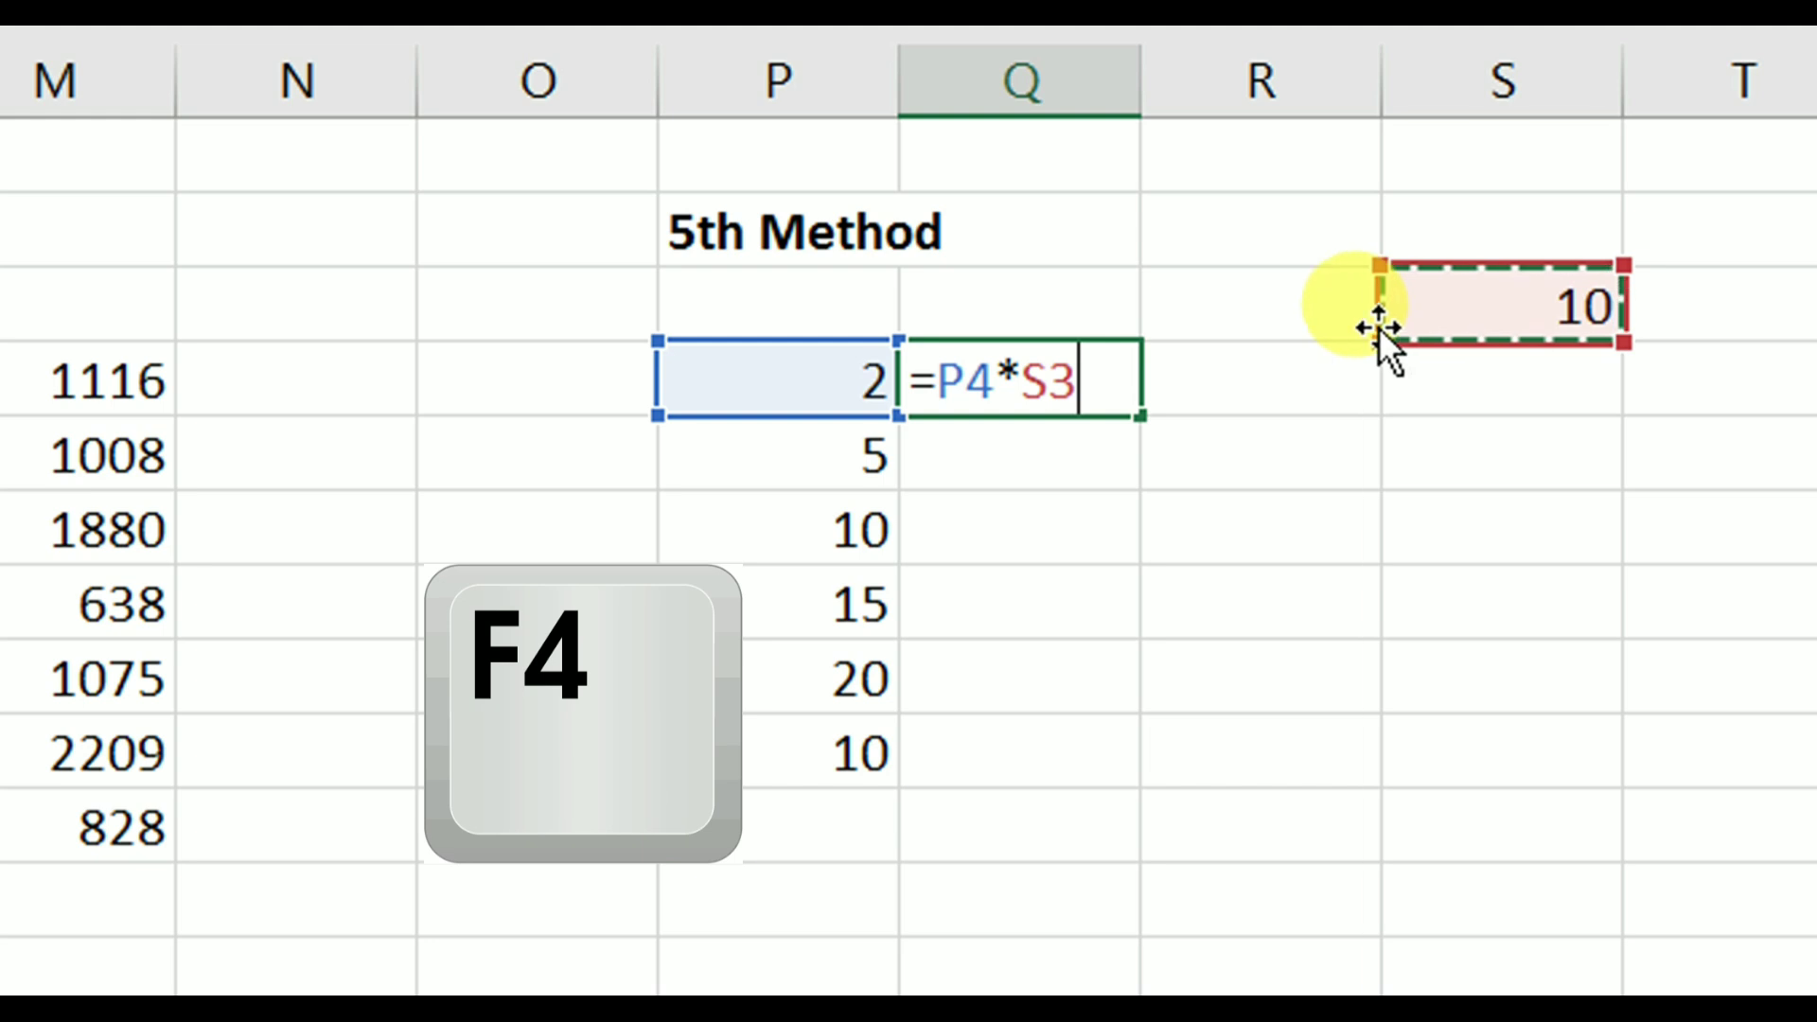
pyautogui.press('F4')
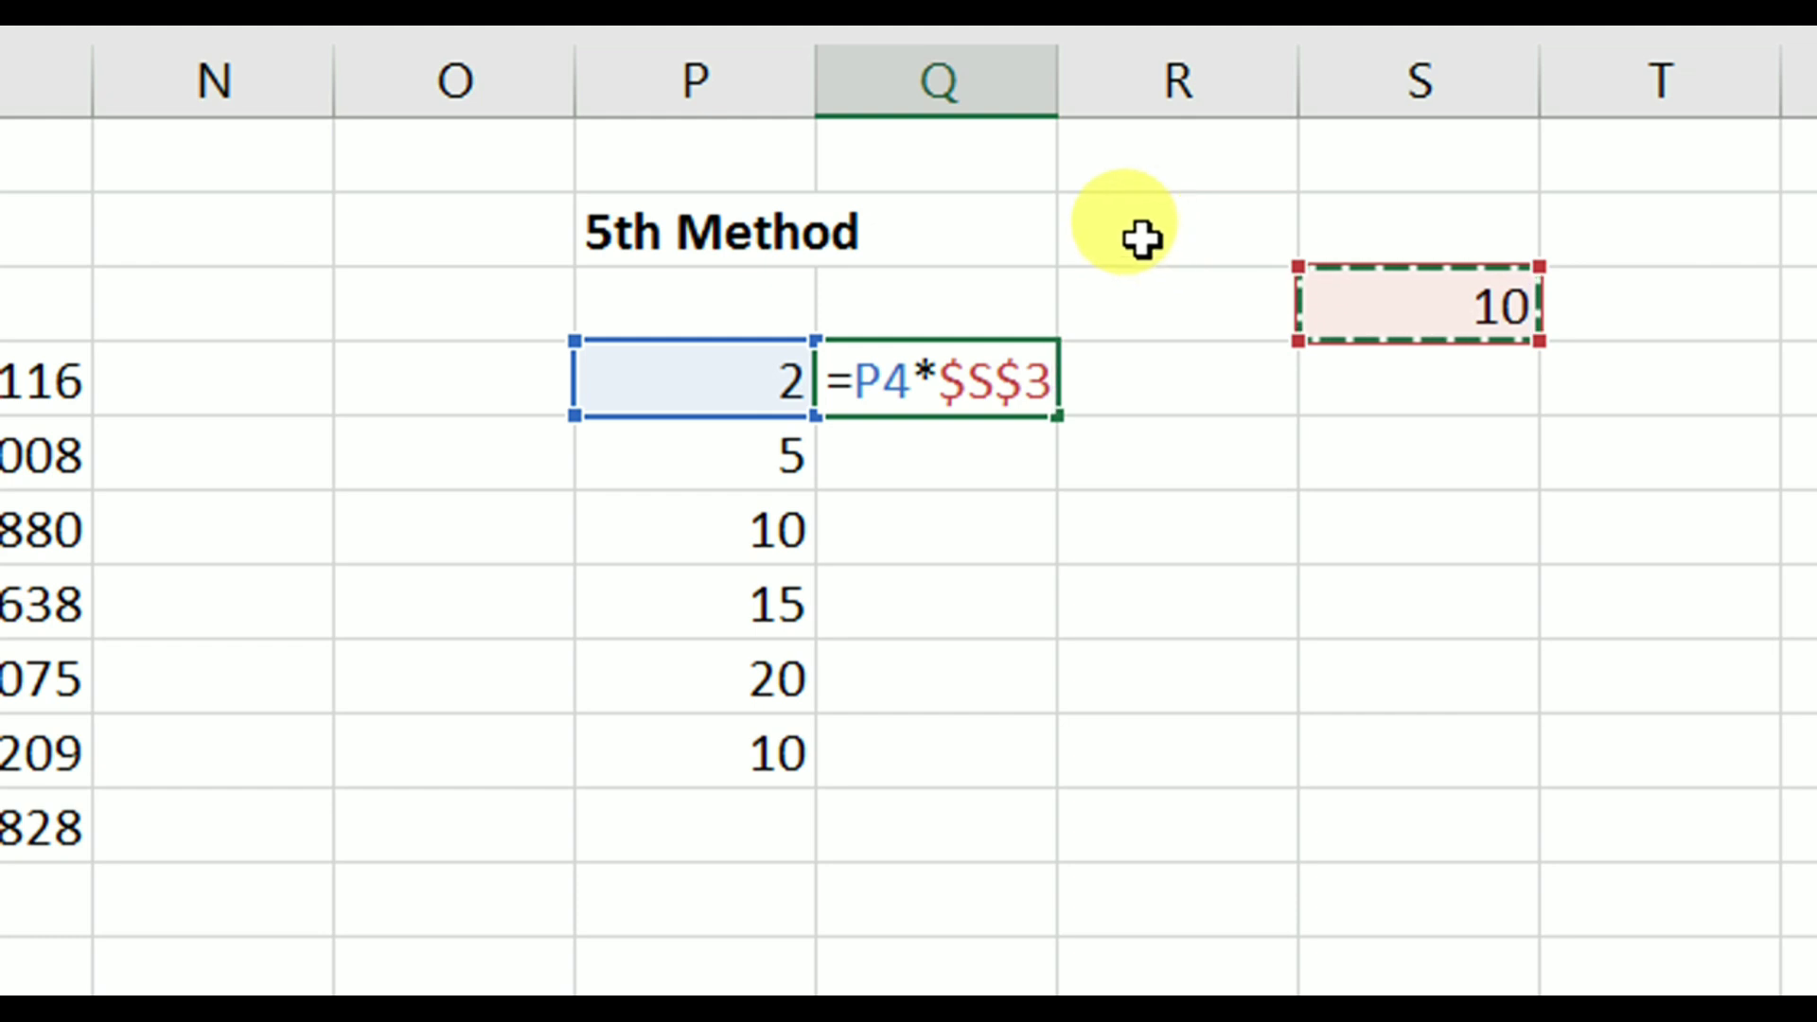
pyautogui.press('Return')
# Check Q4 against P4 and S3, and fill its formula down through Q9
pyautogui.click(945, 381)
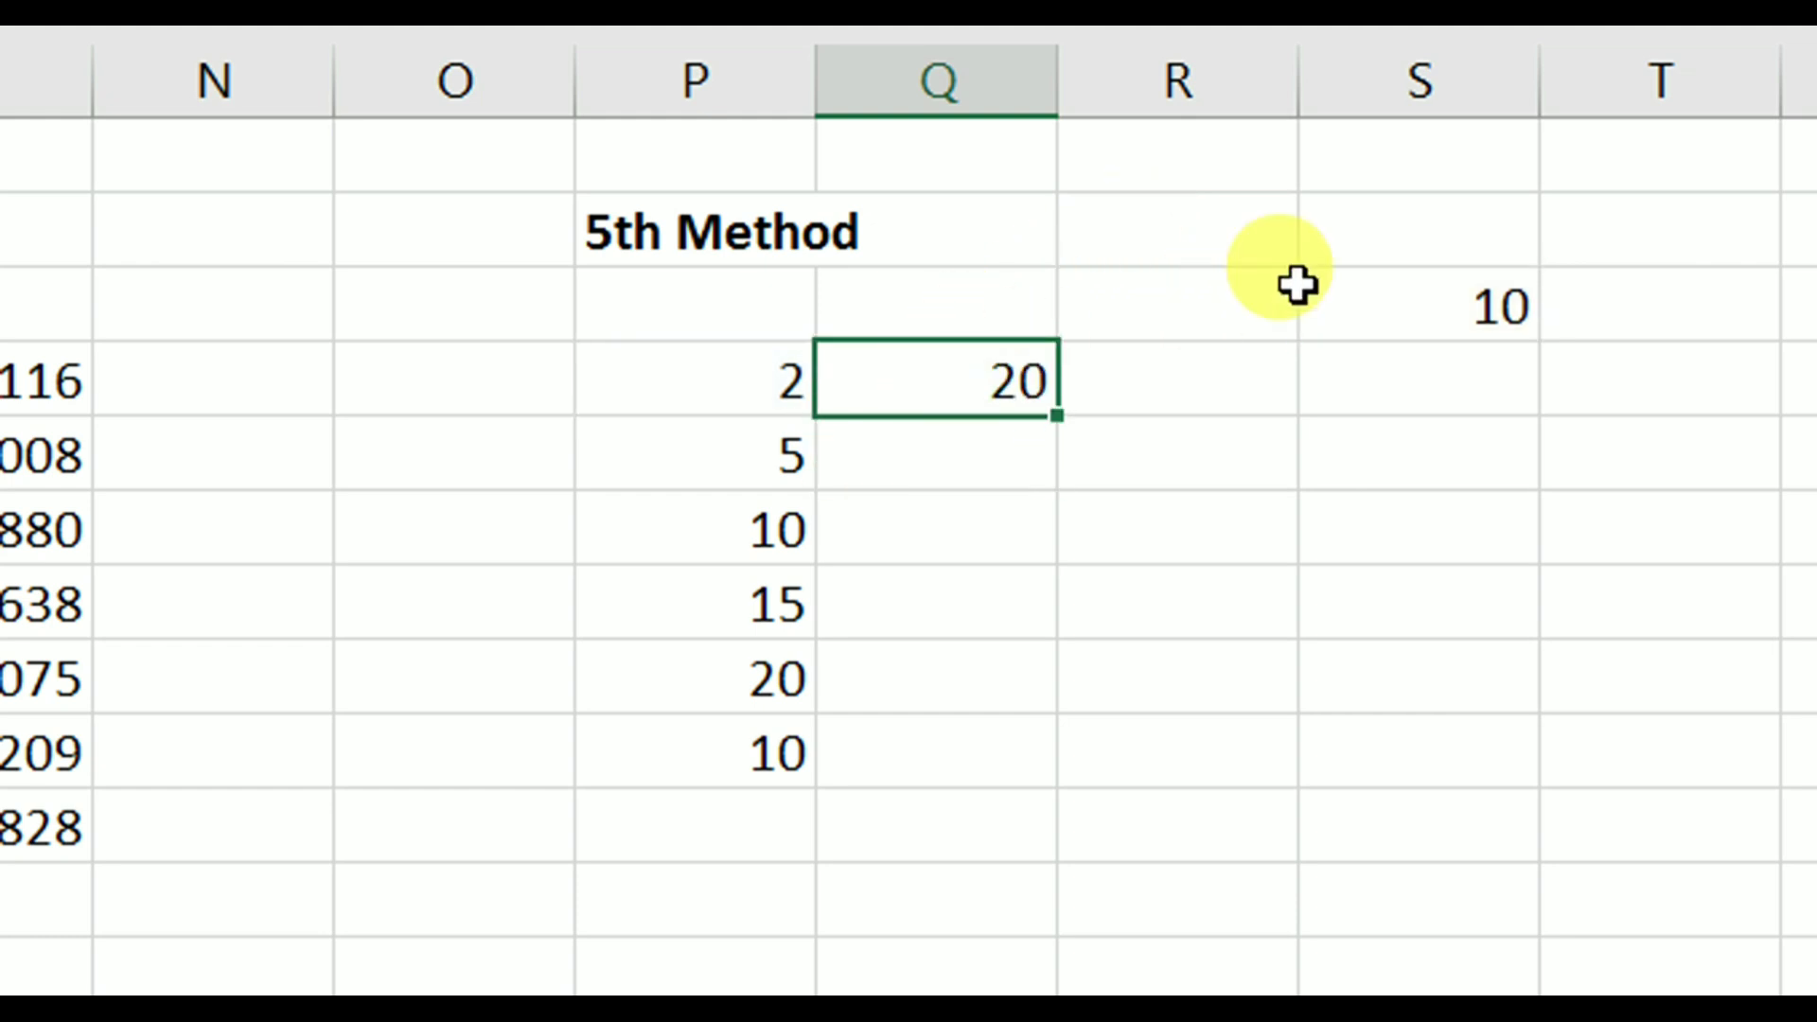
pyautogui.click(1326, 304)
pyautogui.click(719, 380)
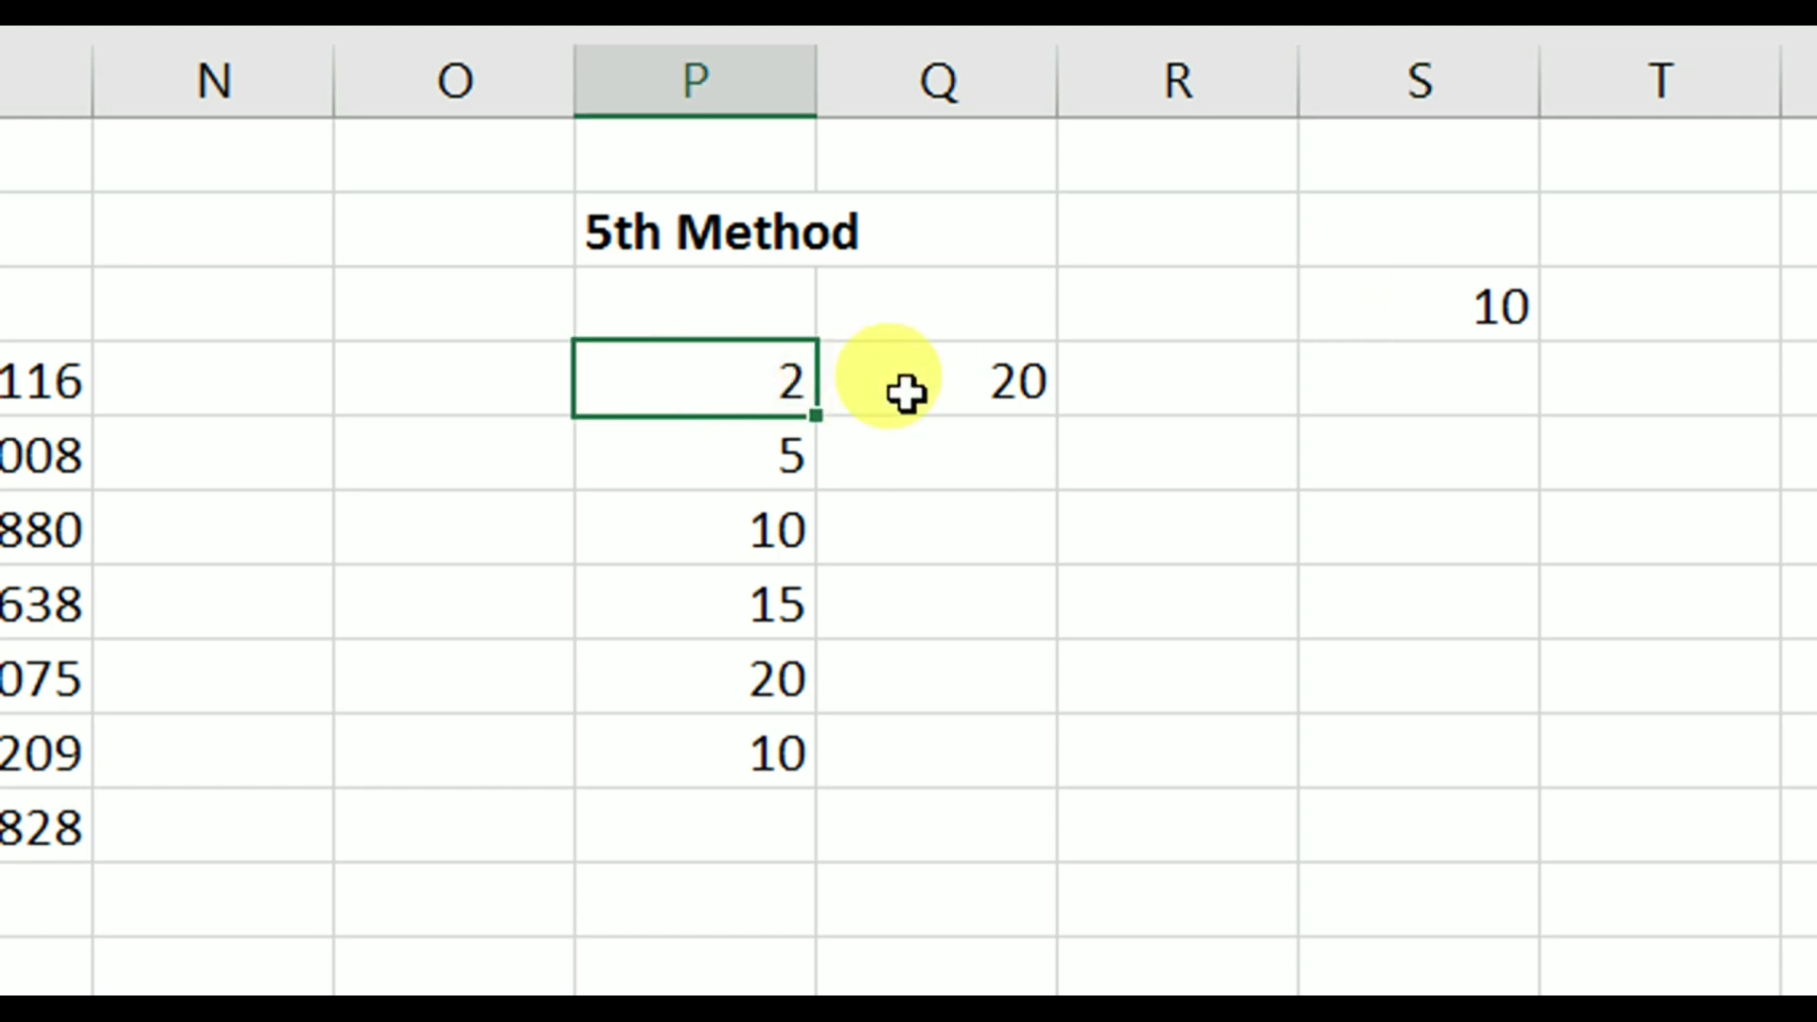
pyautogui.click(903, 394)
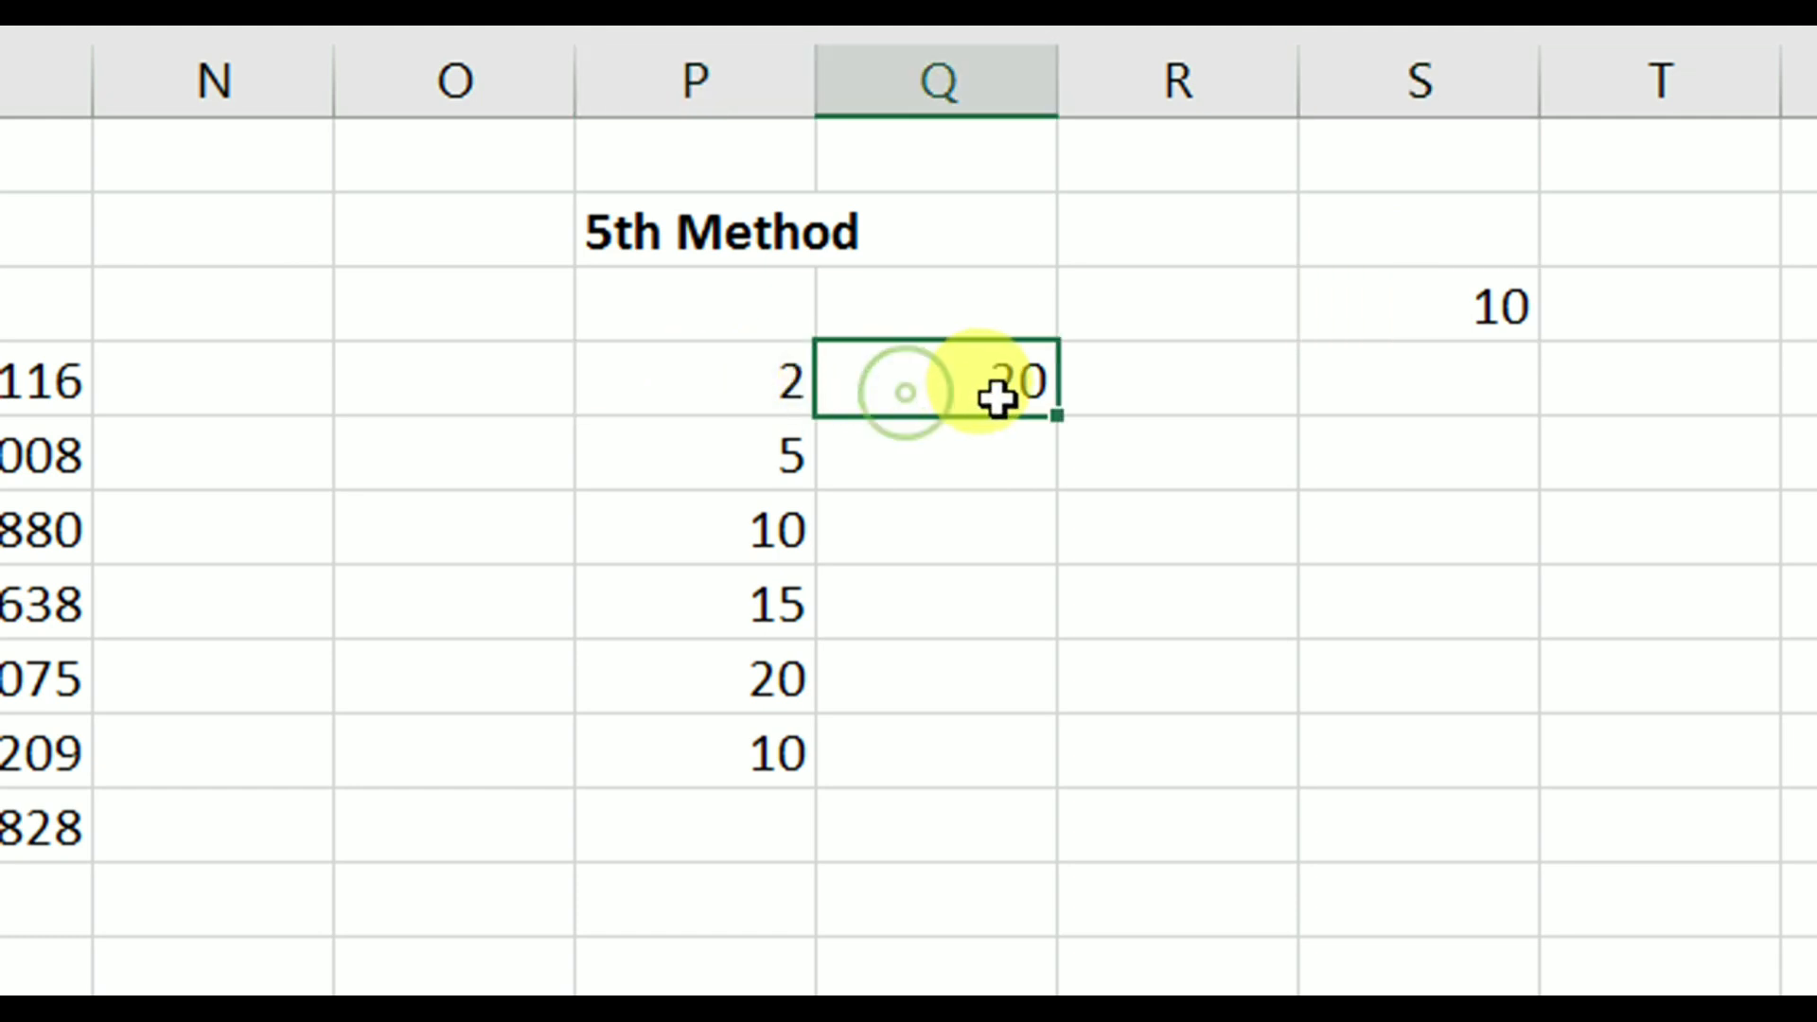
pyautogui.doubleClick(1062, 419)
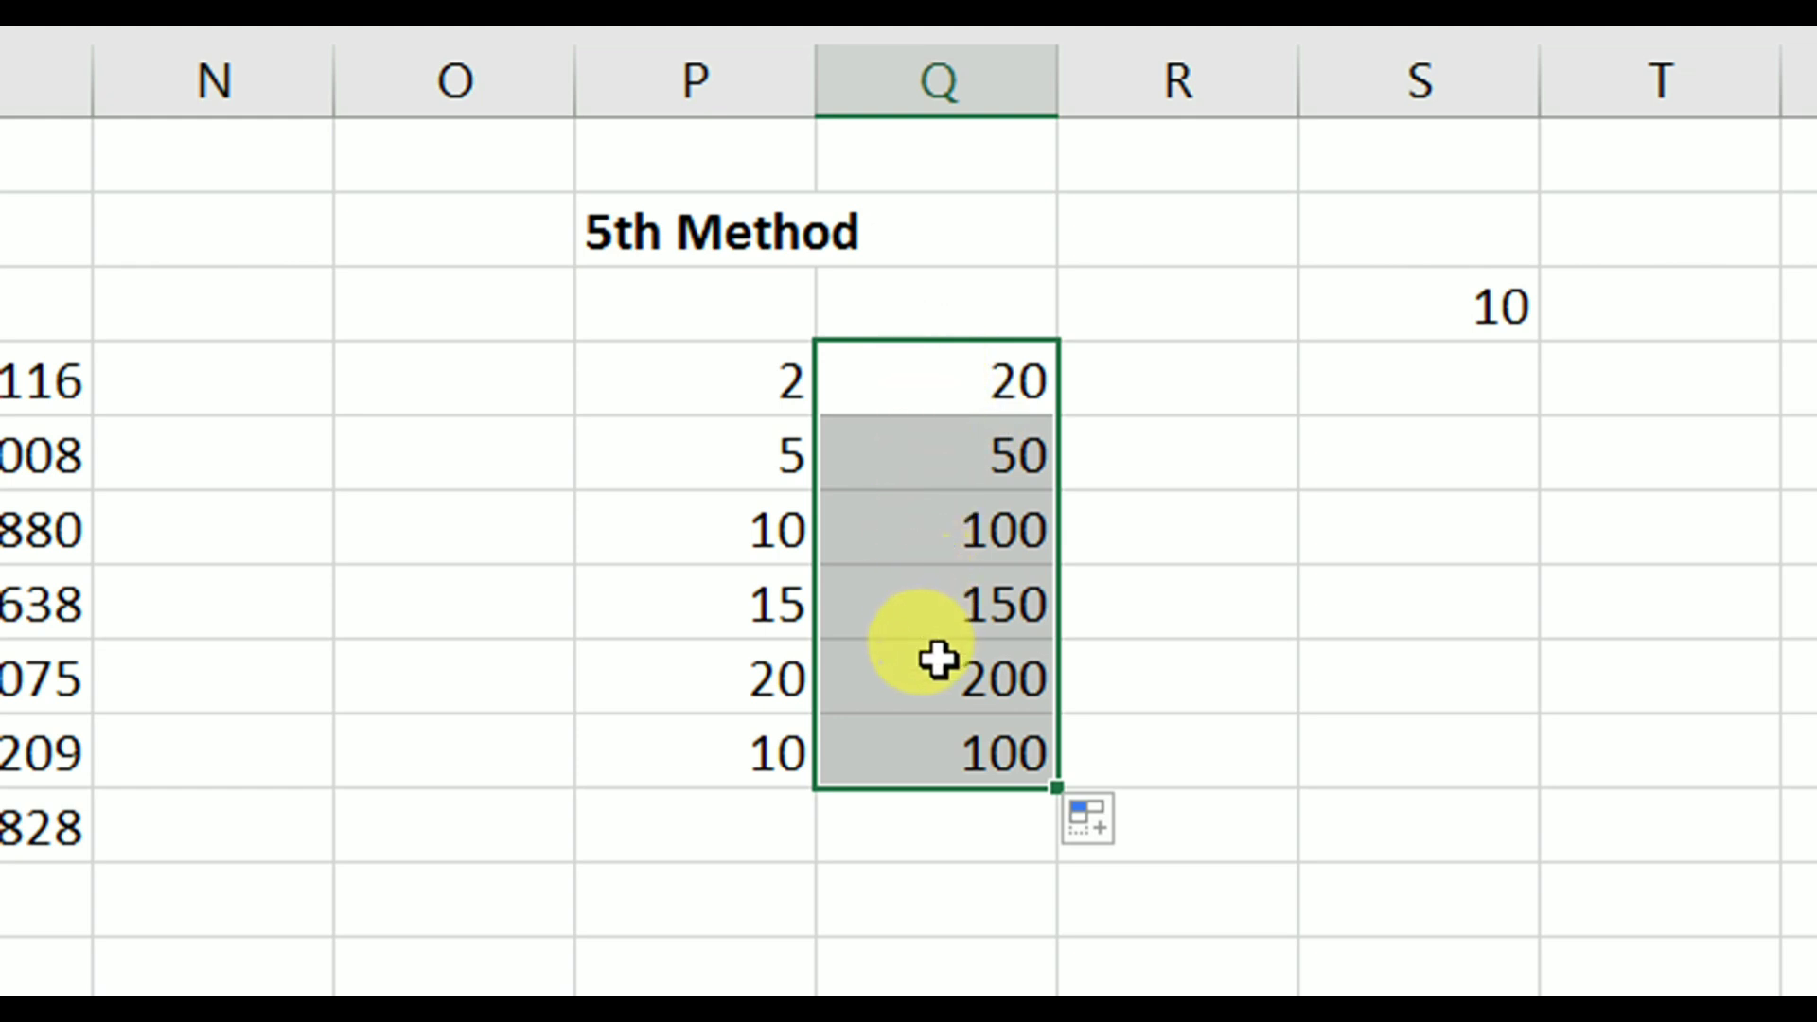
# Check the copied products in Q9 and Q7 against their column P values and the fixed multiplier in S3
pyautogui.click(882, 734)
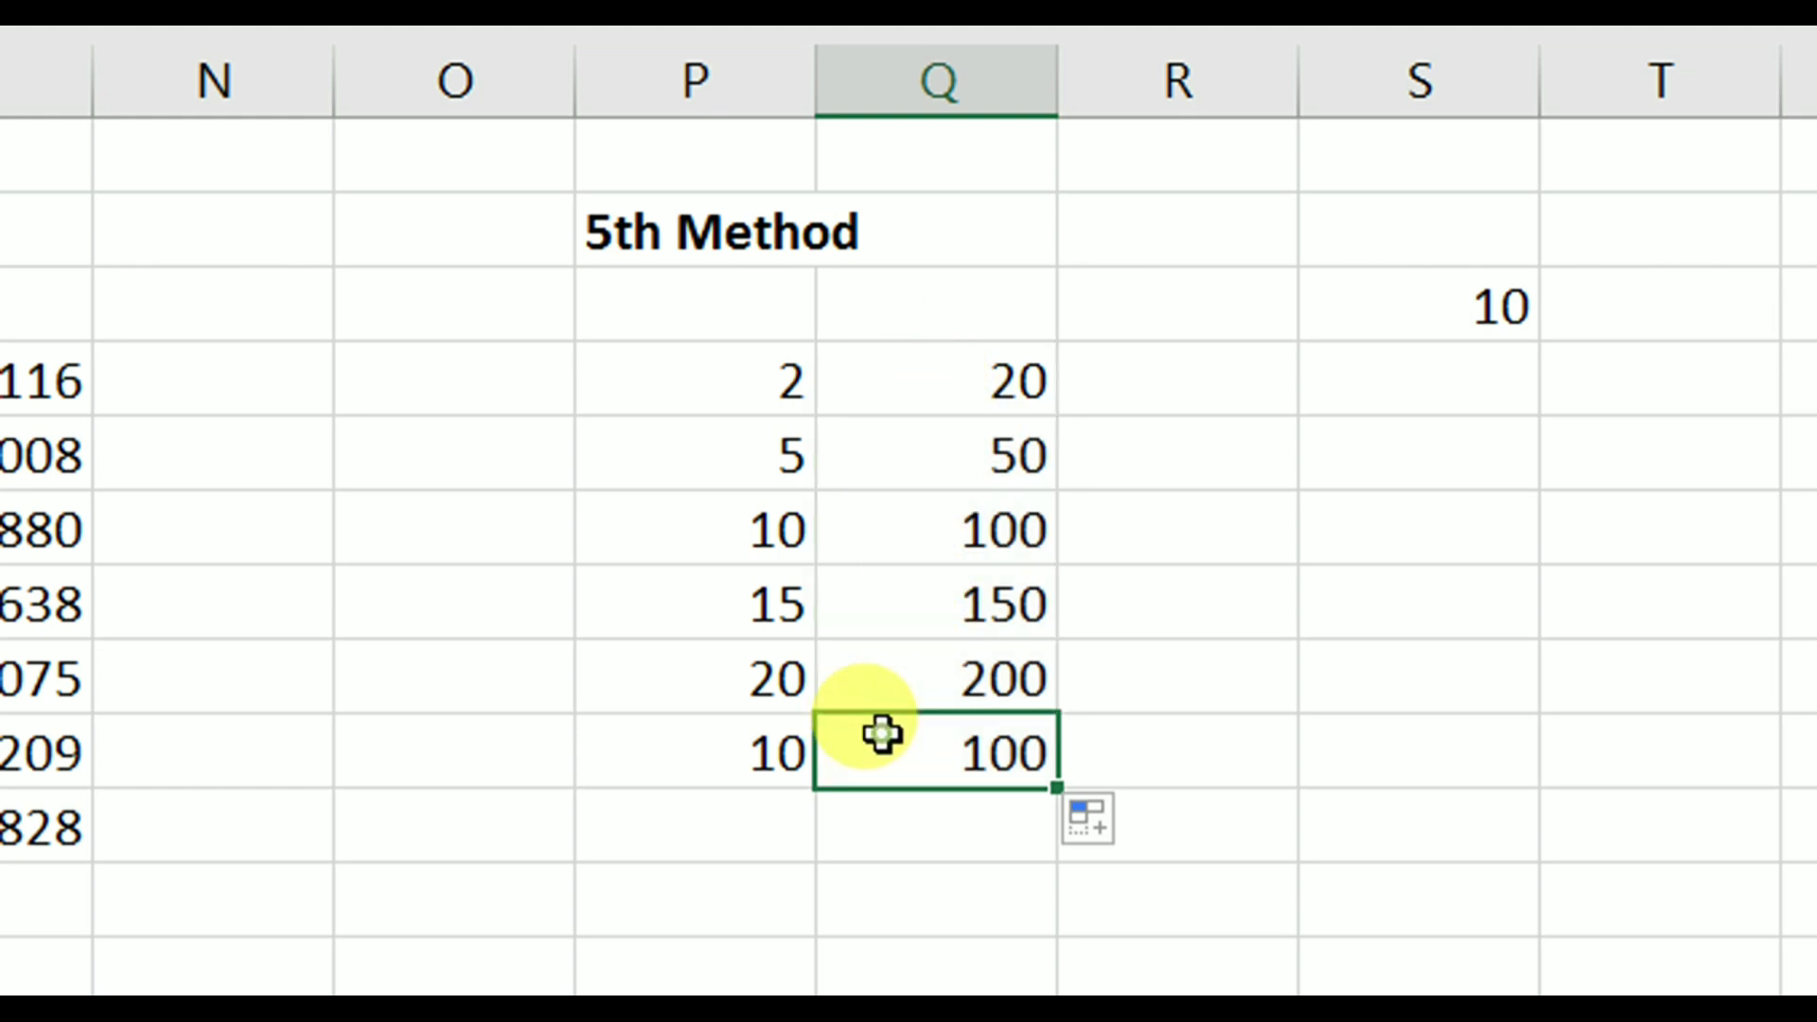
pyautogui.click(757, 755)
pyautogui.click(1383, 306)
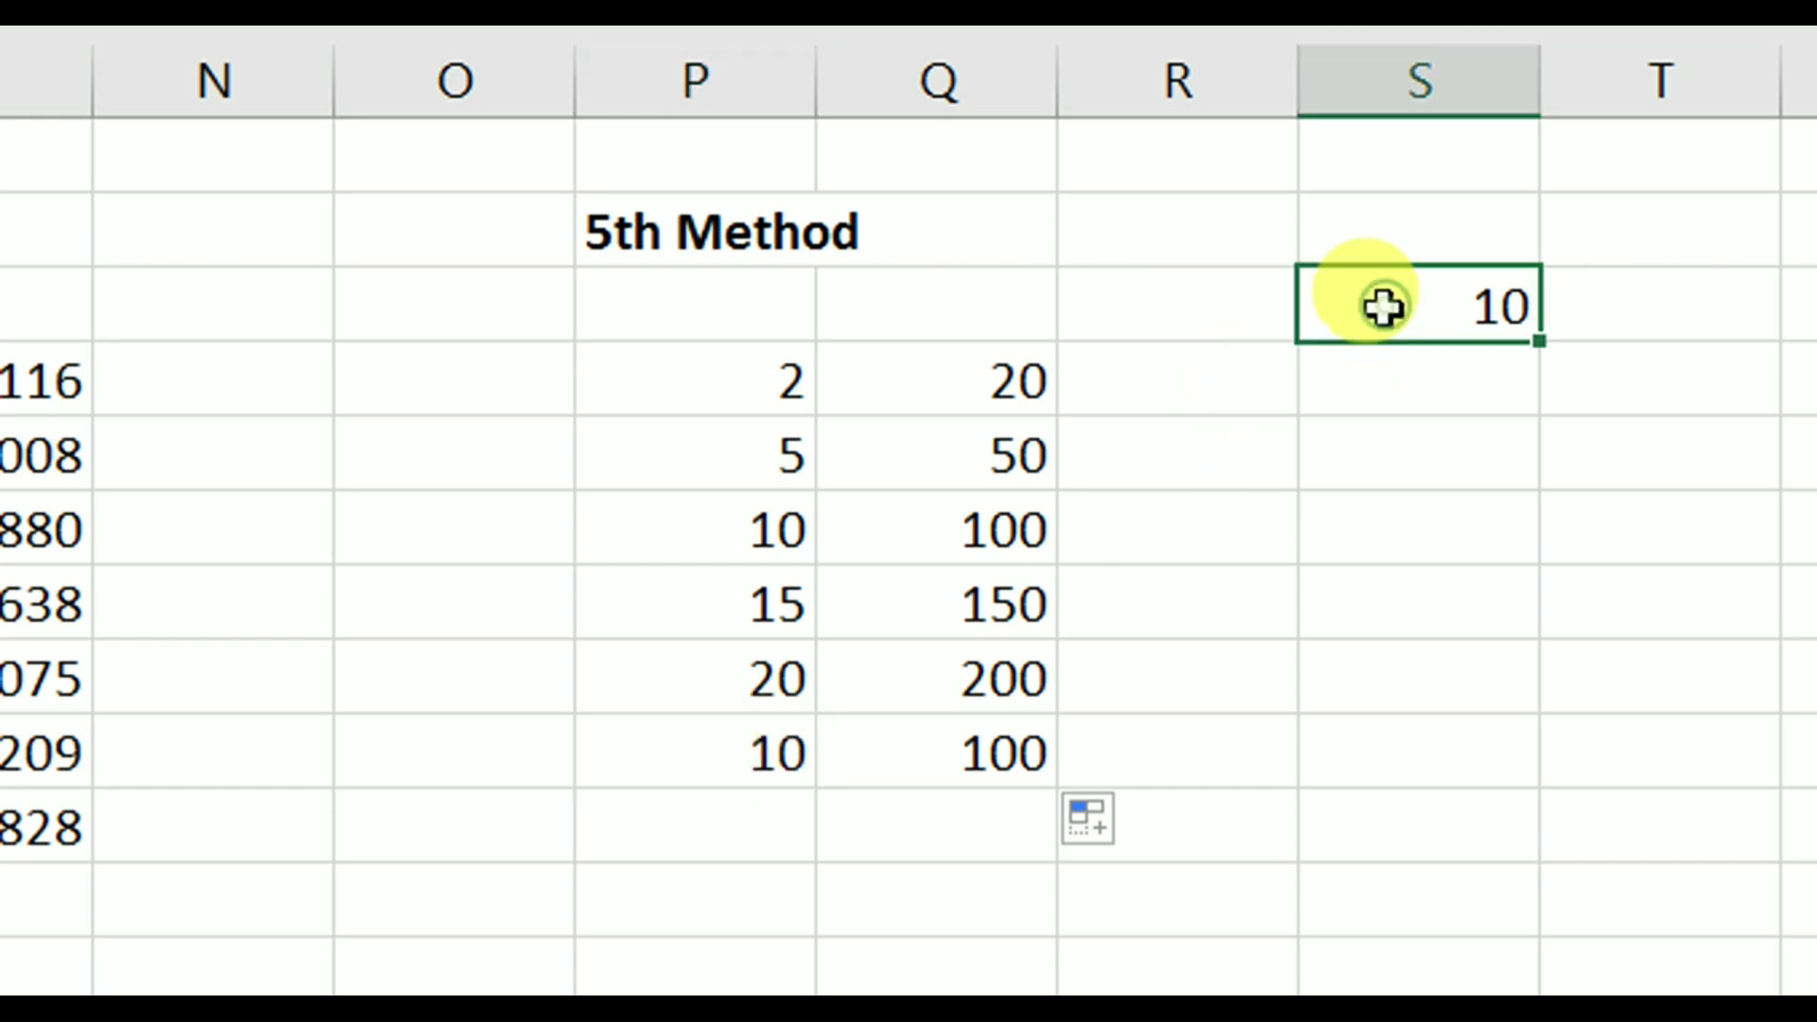
pyautogui.click(943, 747)
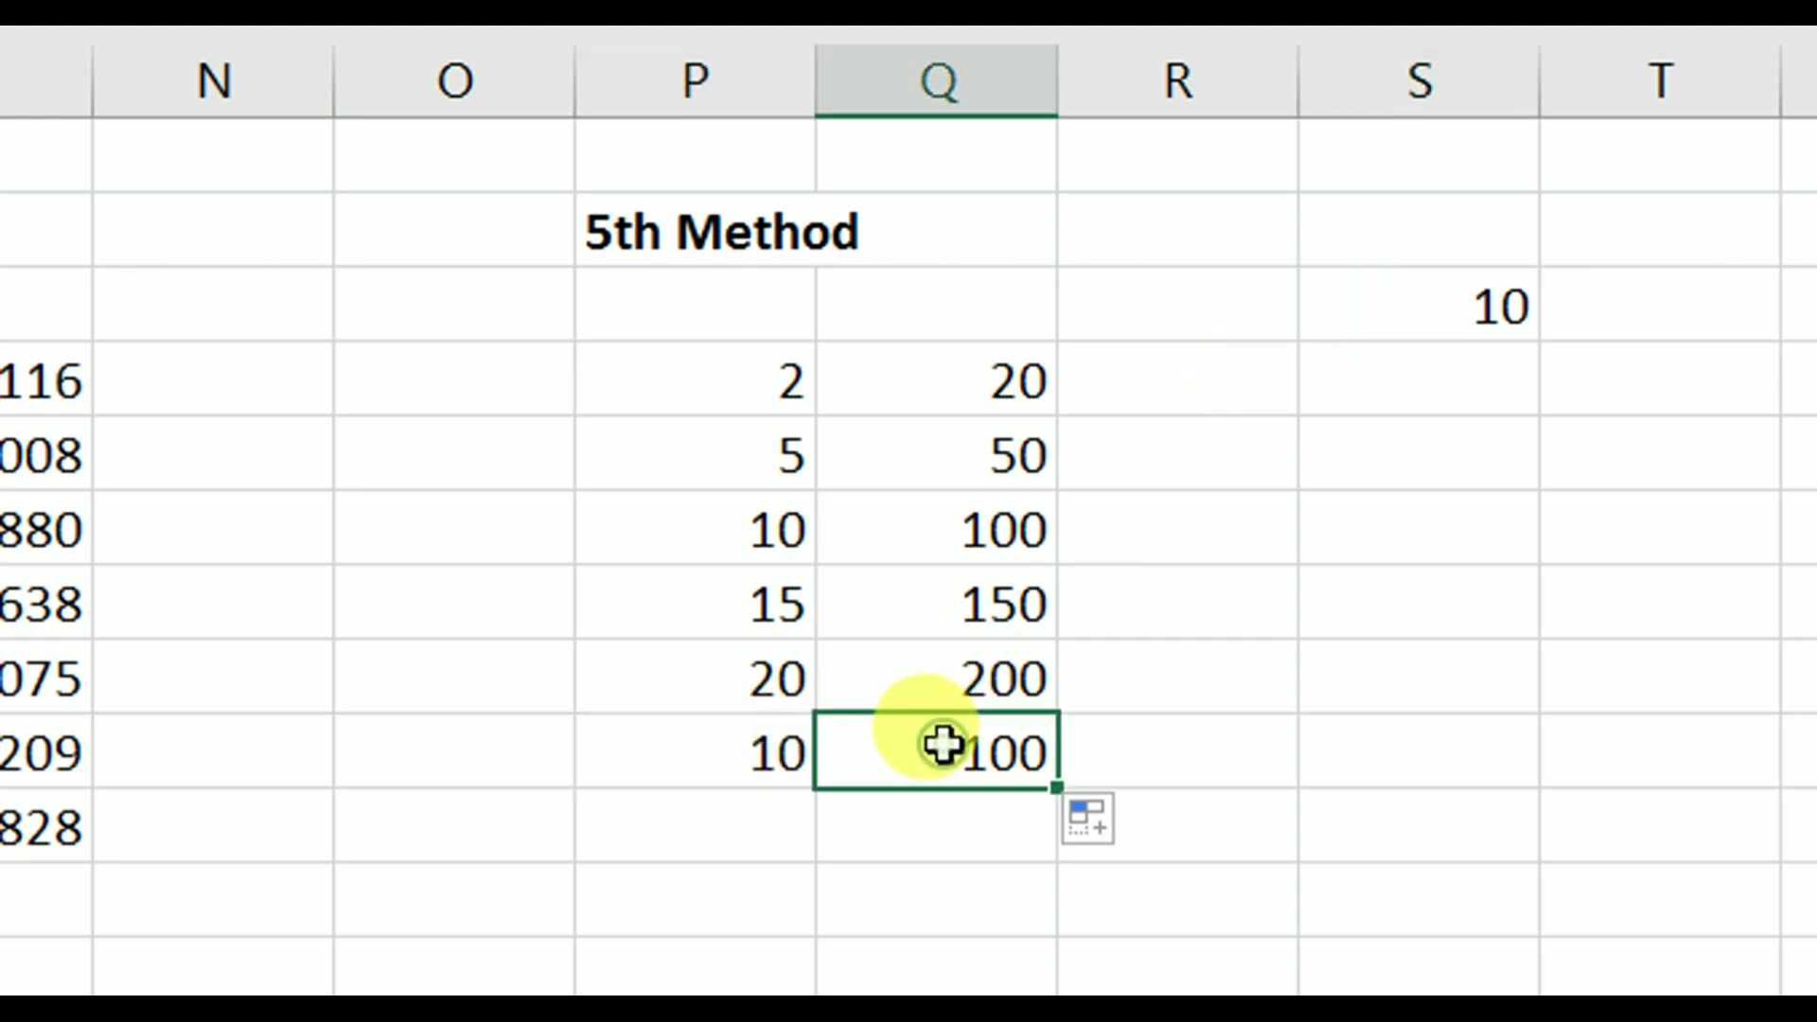
pyautogui.click(708, 579)
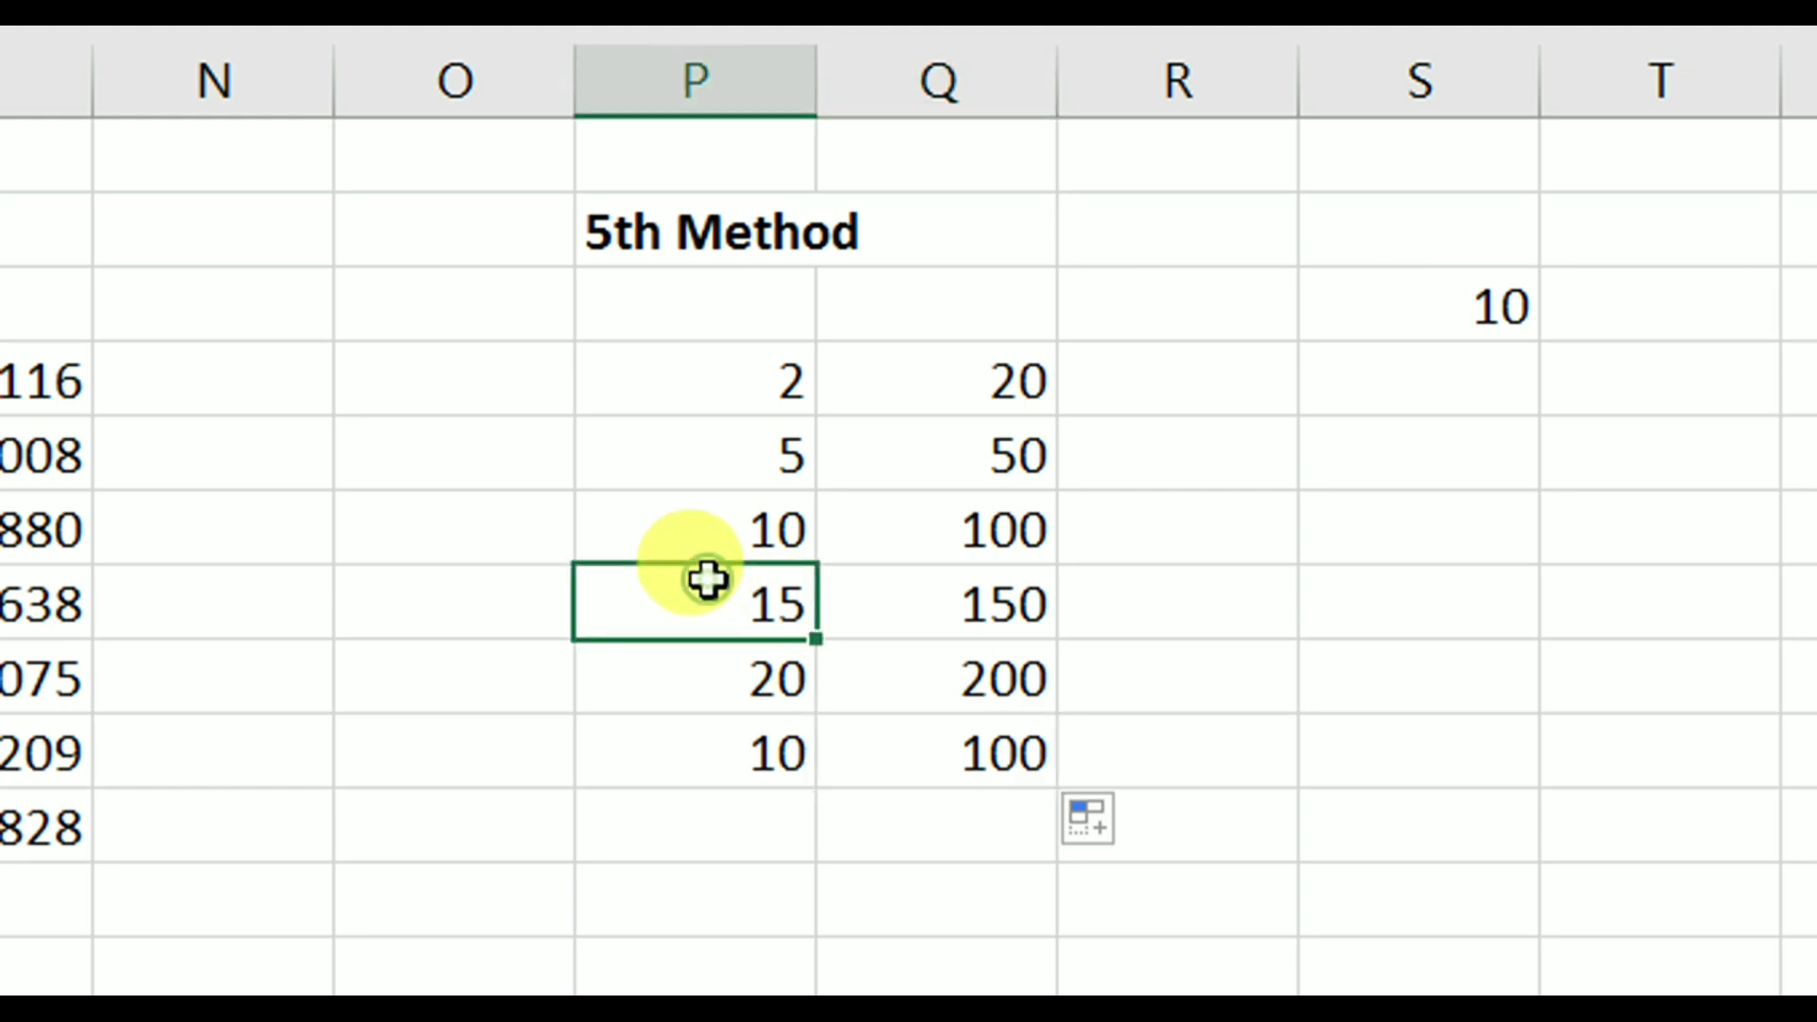
pyautogui.click(1501, 309)
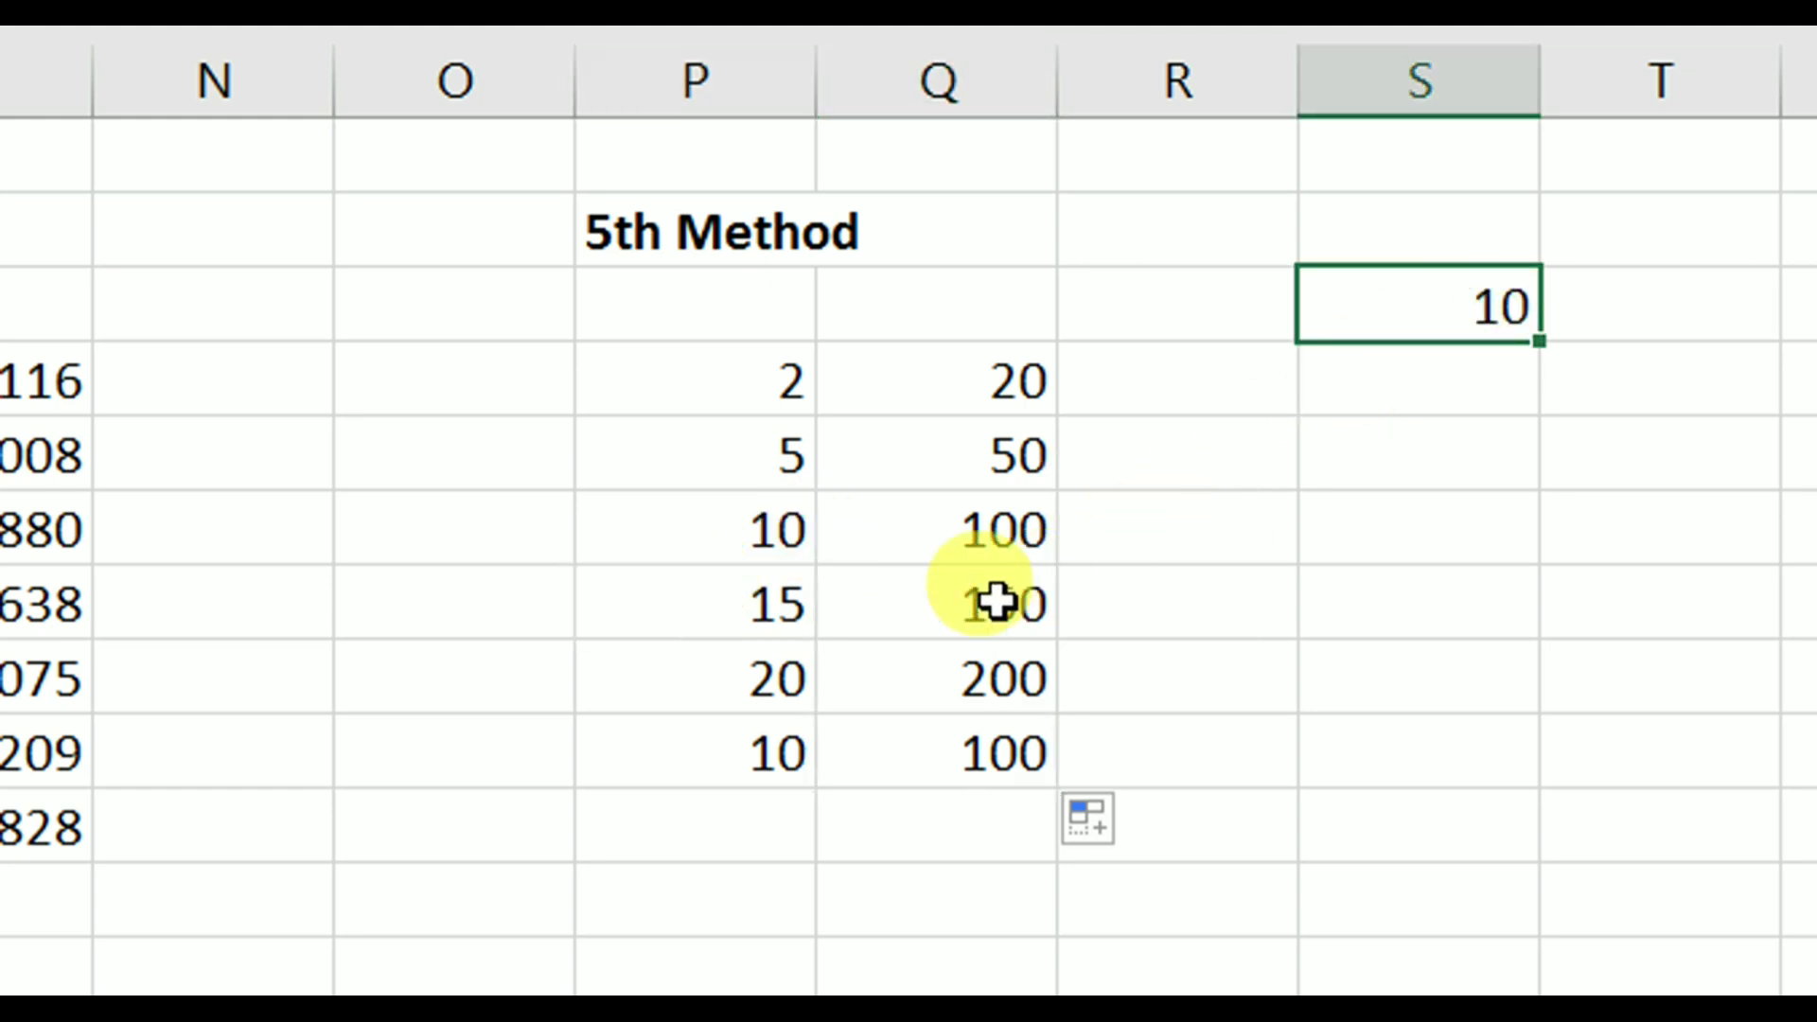
pyautogui.click(962, 601)
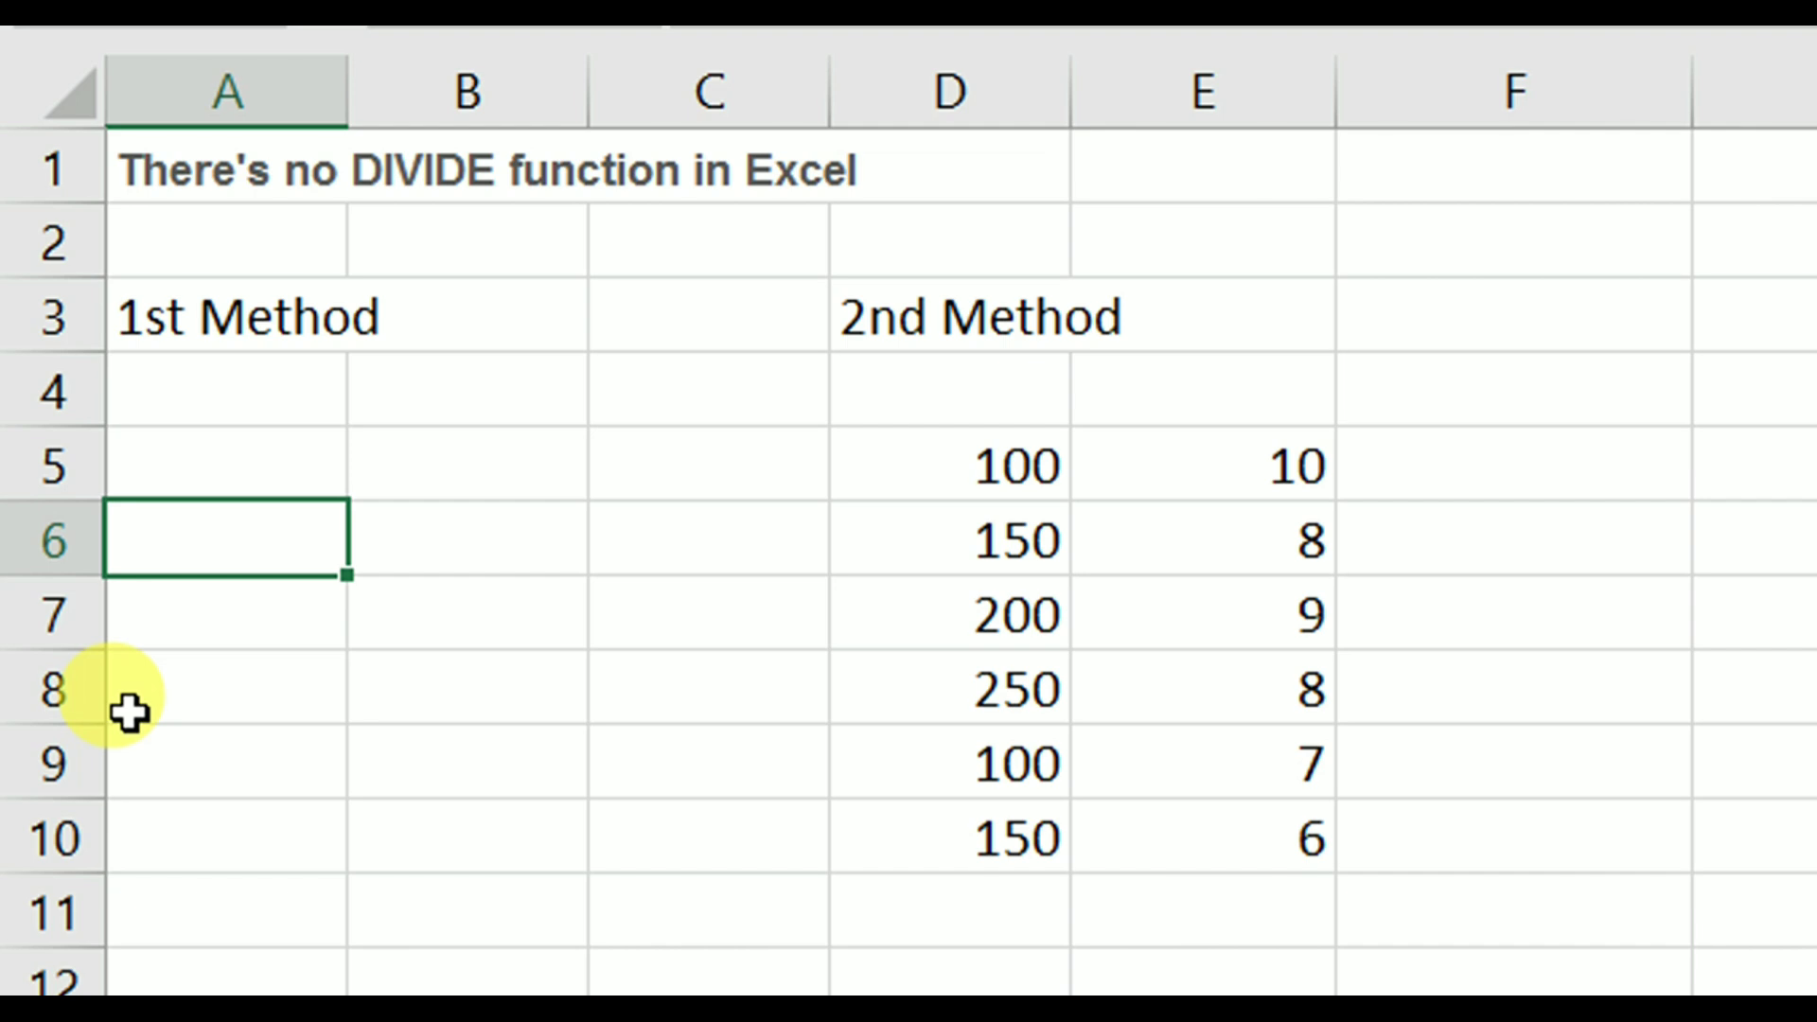
# Divide two typed numbers under the division sheet's 1st Method, entering =100/5 in A6, and review the formula
pyautogui.press('F2')
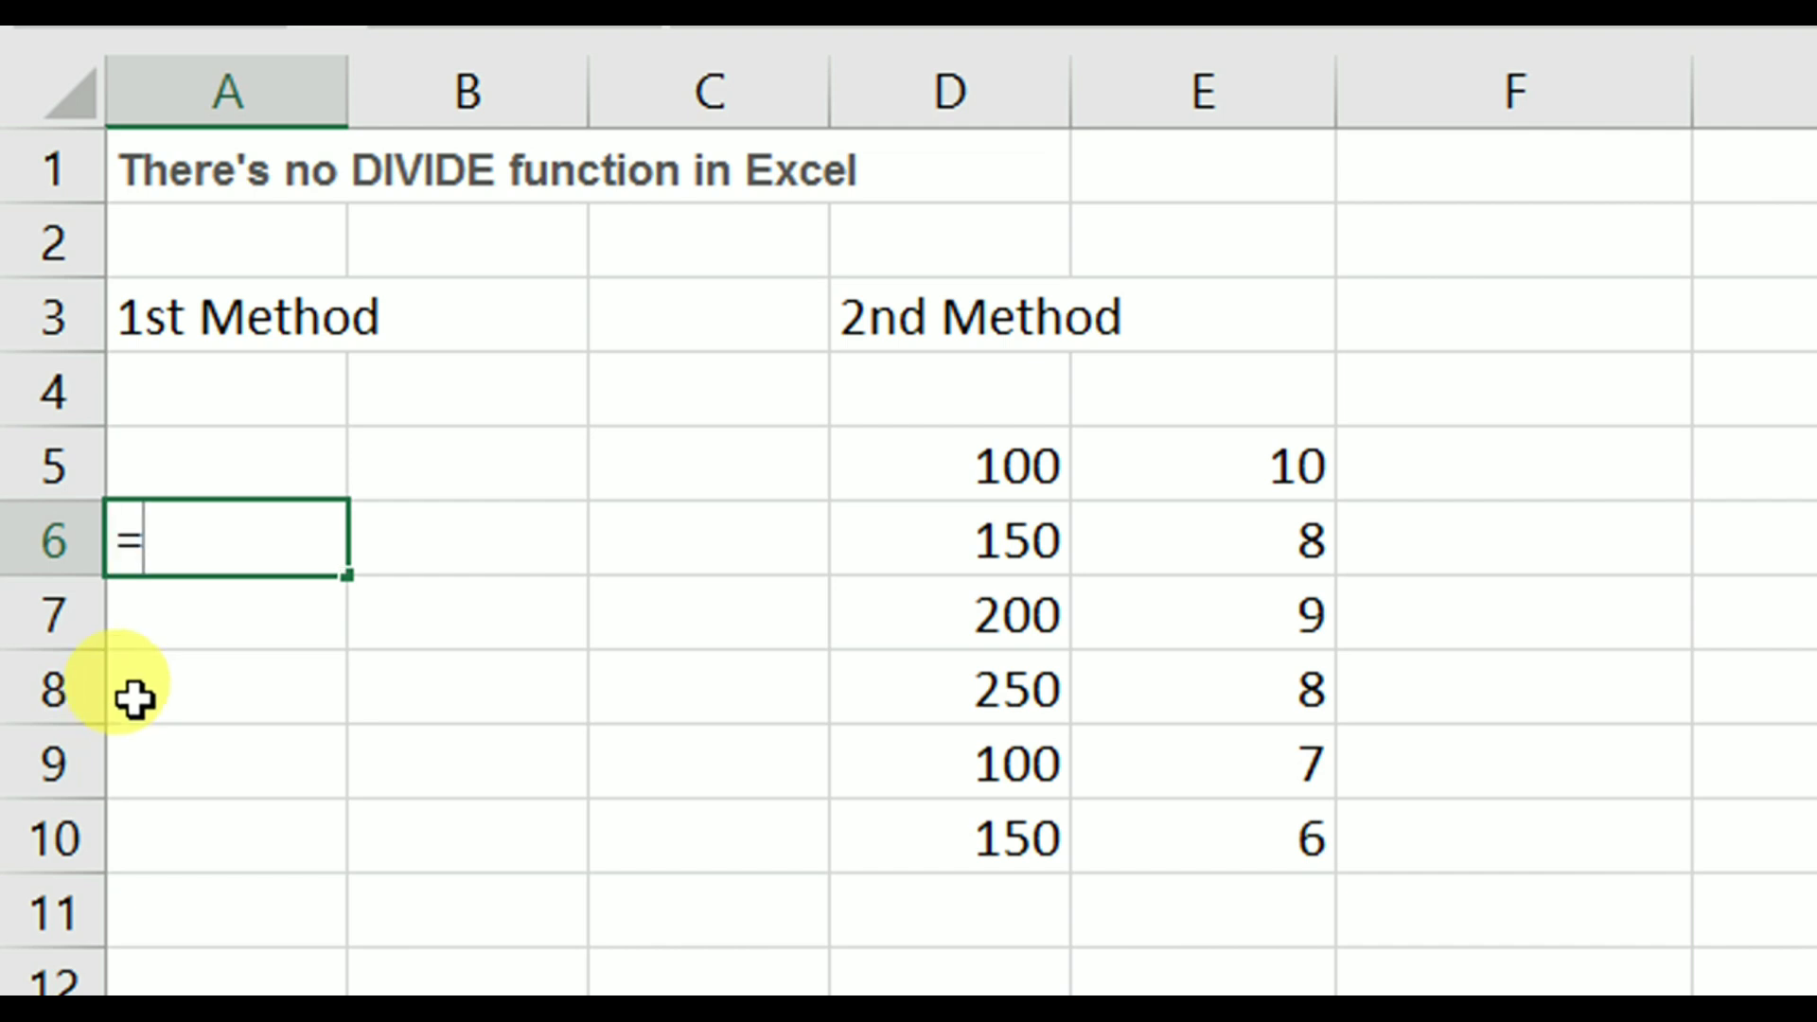
pyautogui.write('=100/5')
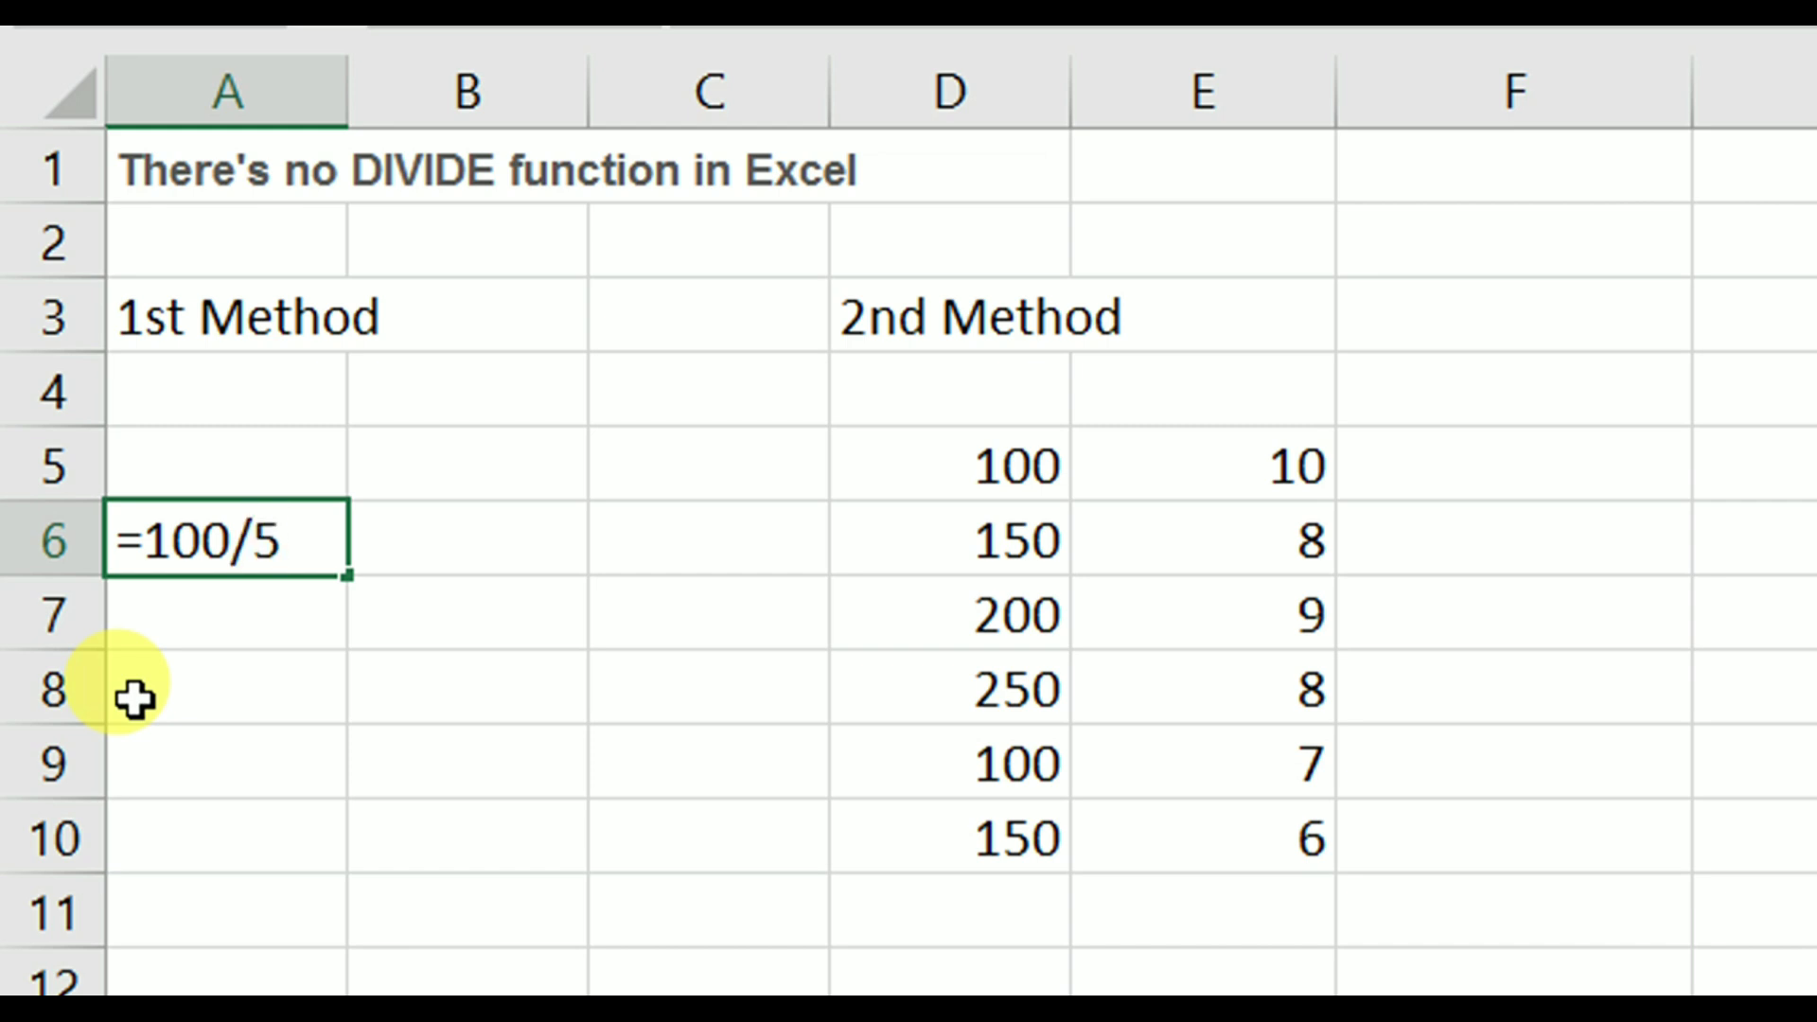
pyautogui.press('Return')
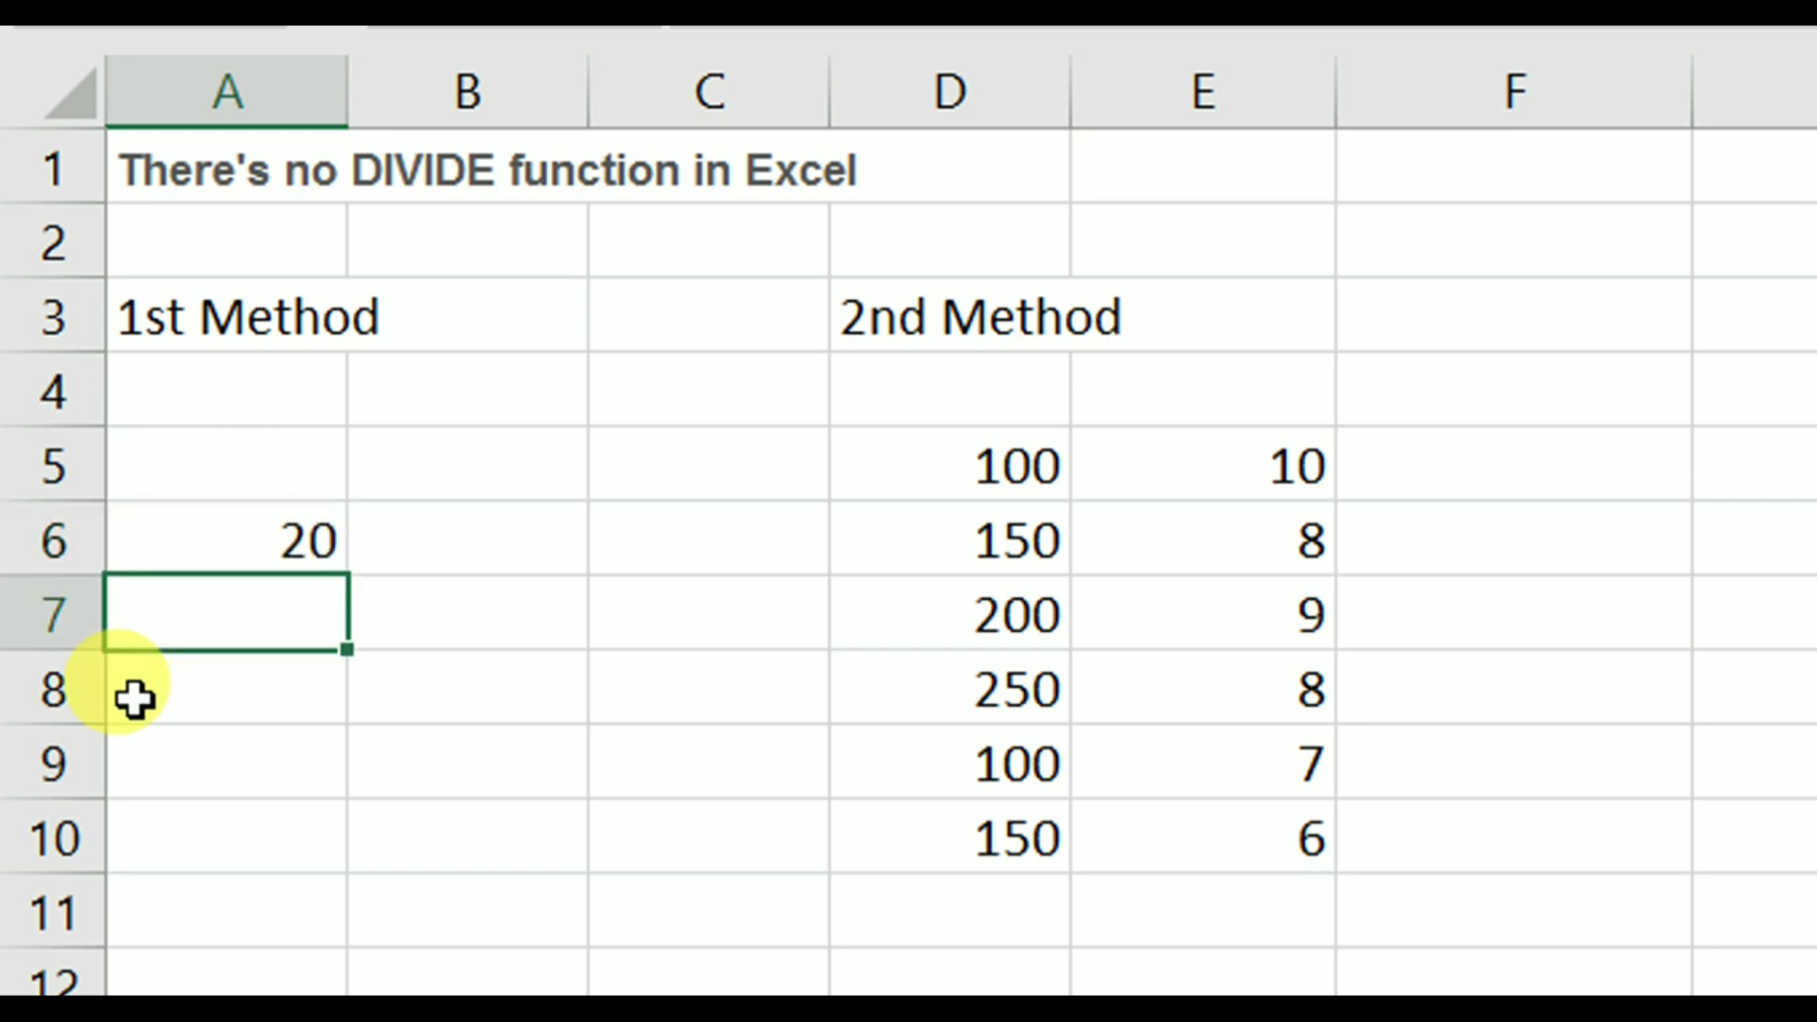
pyautogui.click(253, 518)
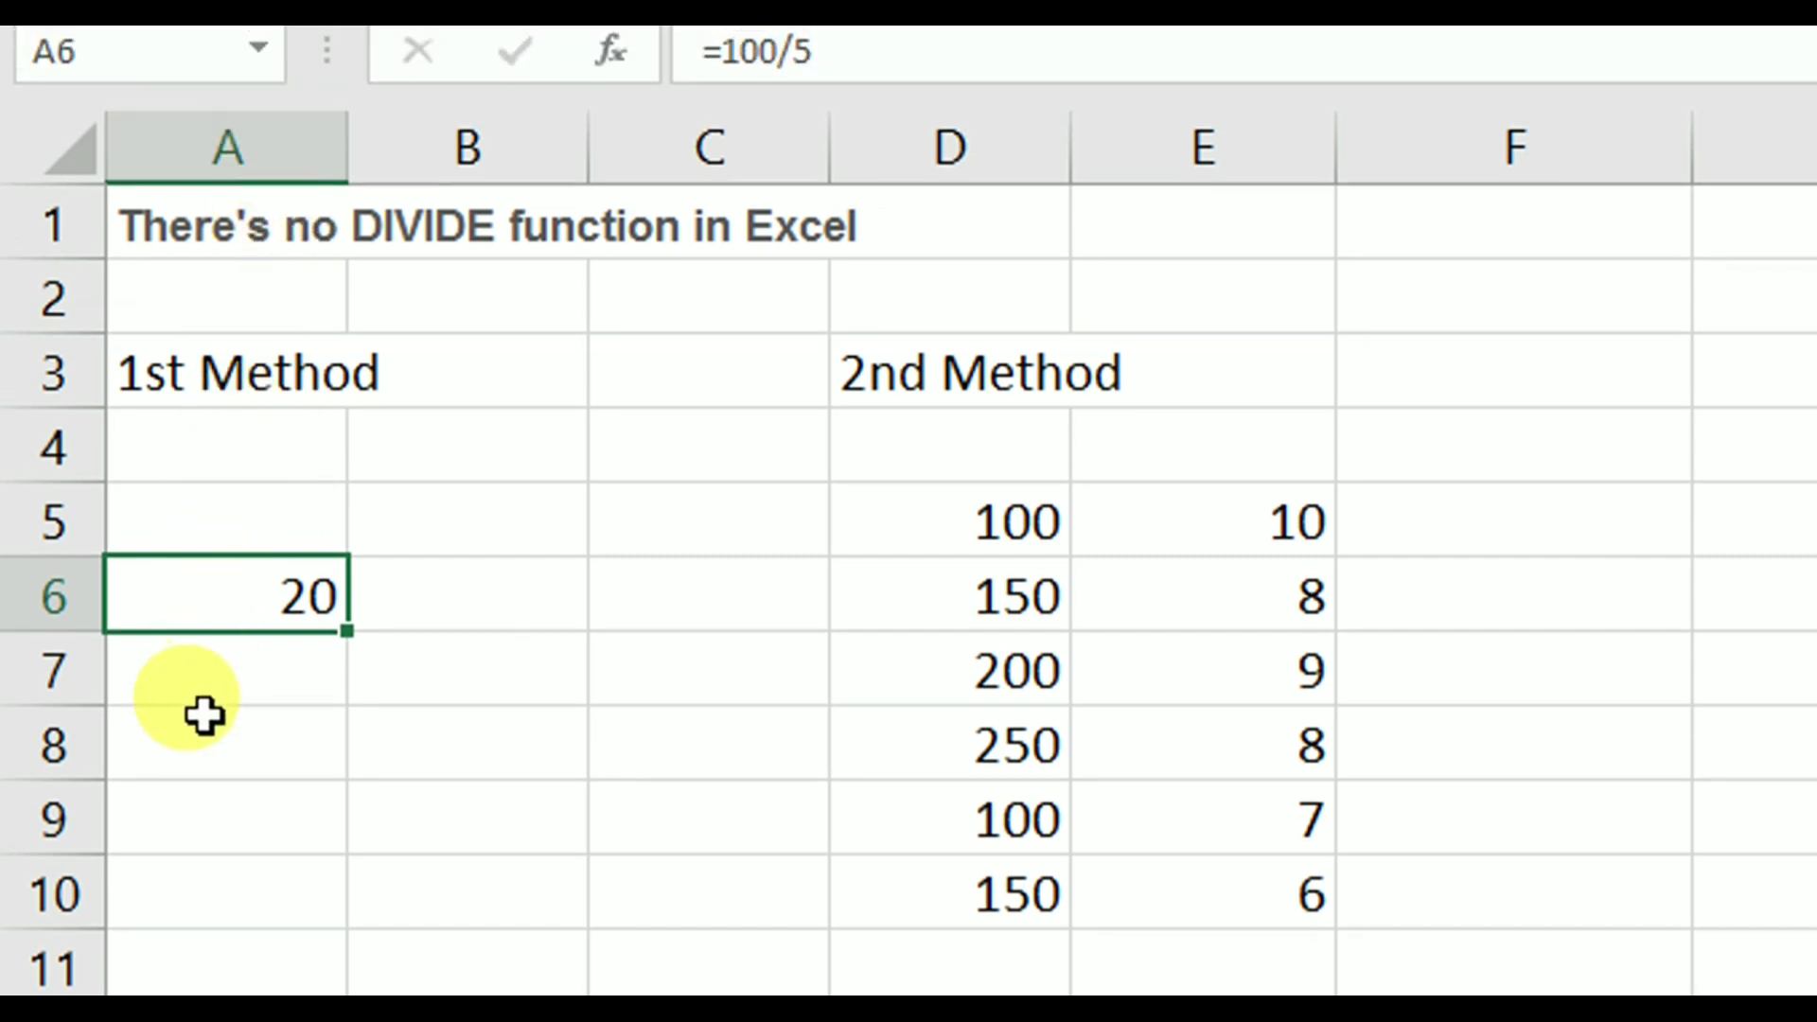
# Add a second 1st Method division, entering =1000/20 in A8, and review its formula
pyautogui.click(205, 716)
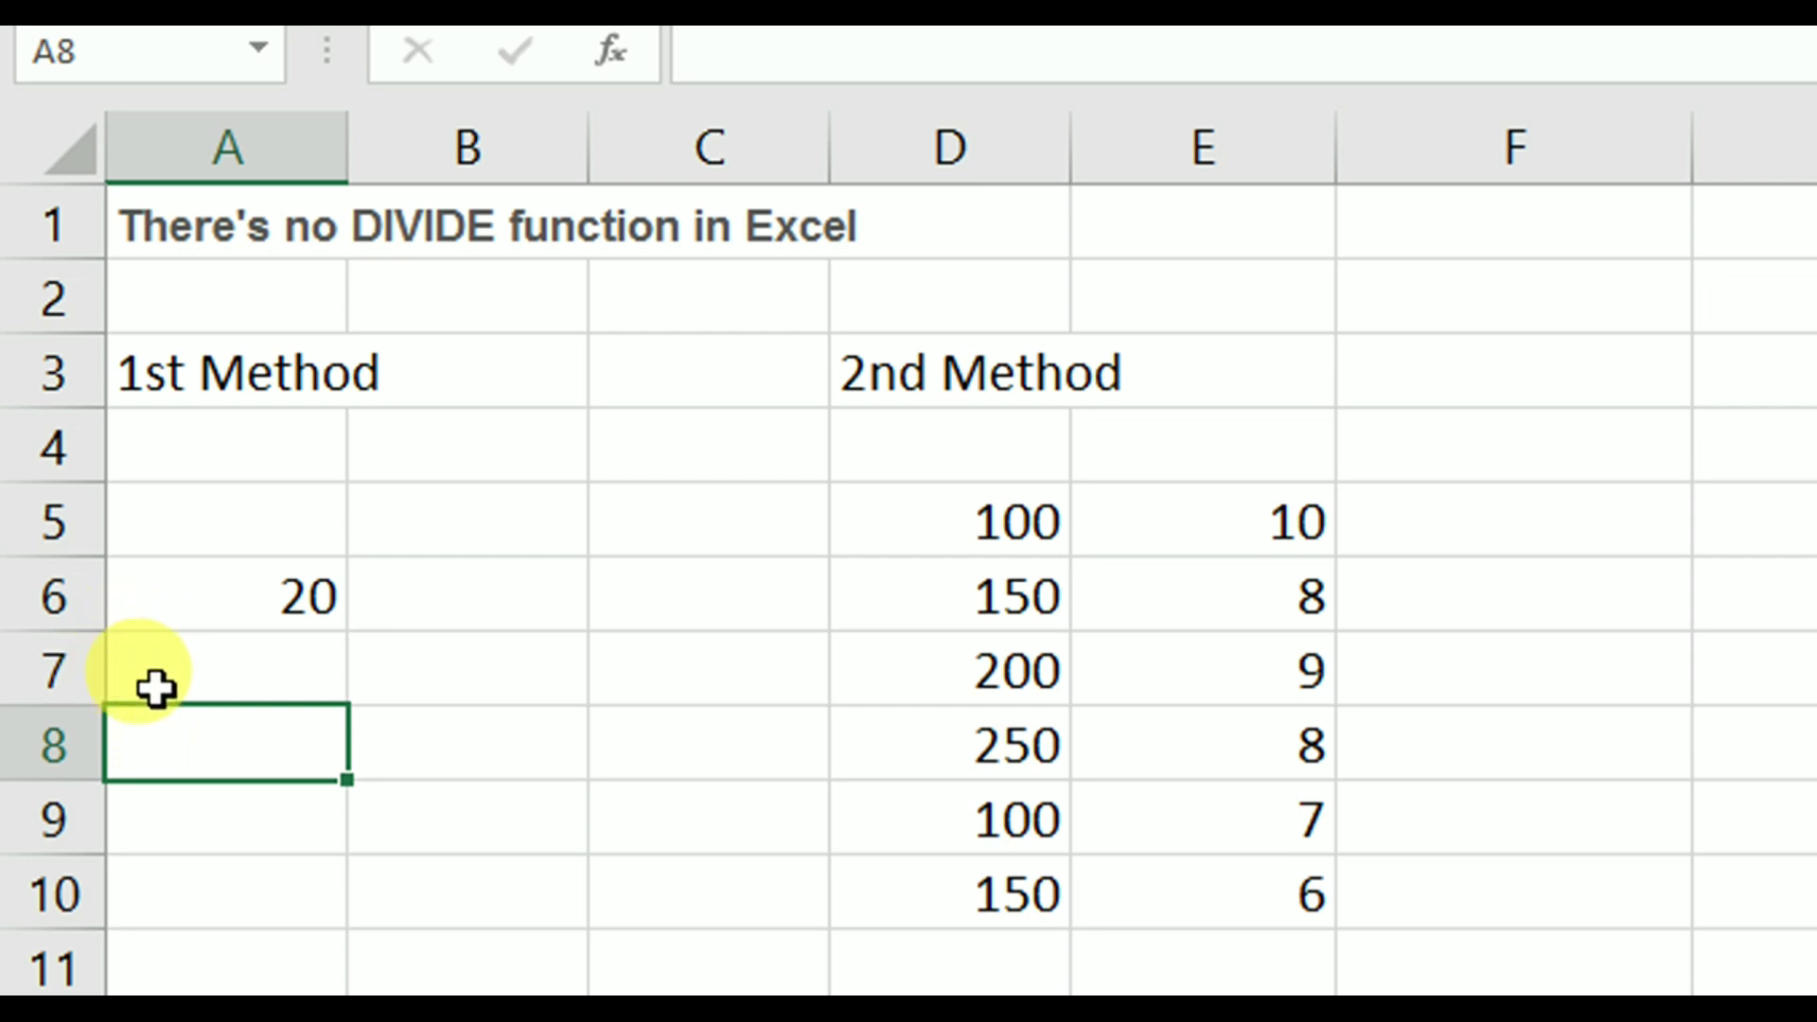
pyautogui.write('=')
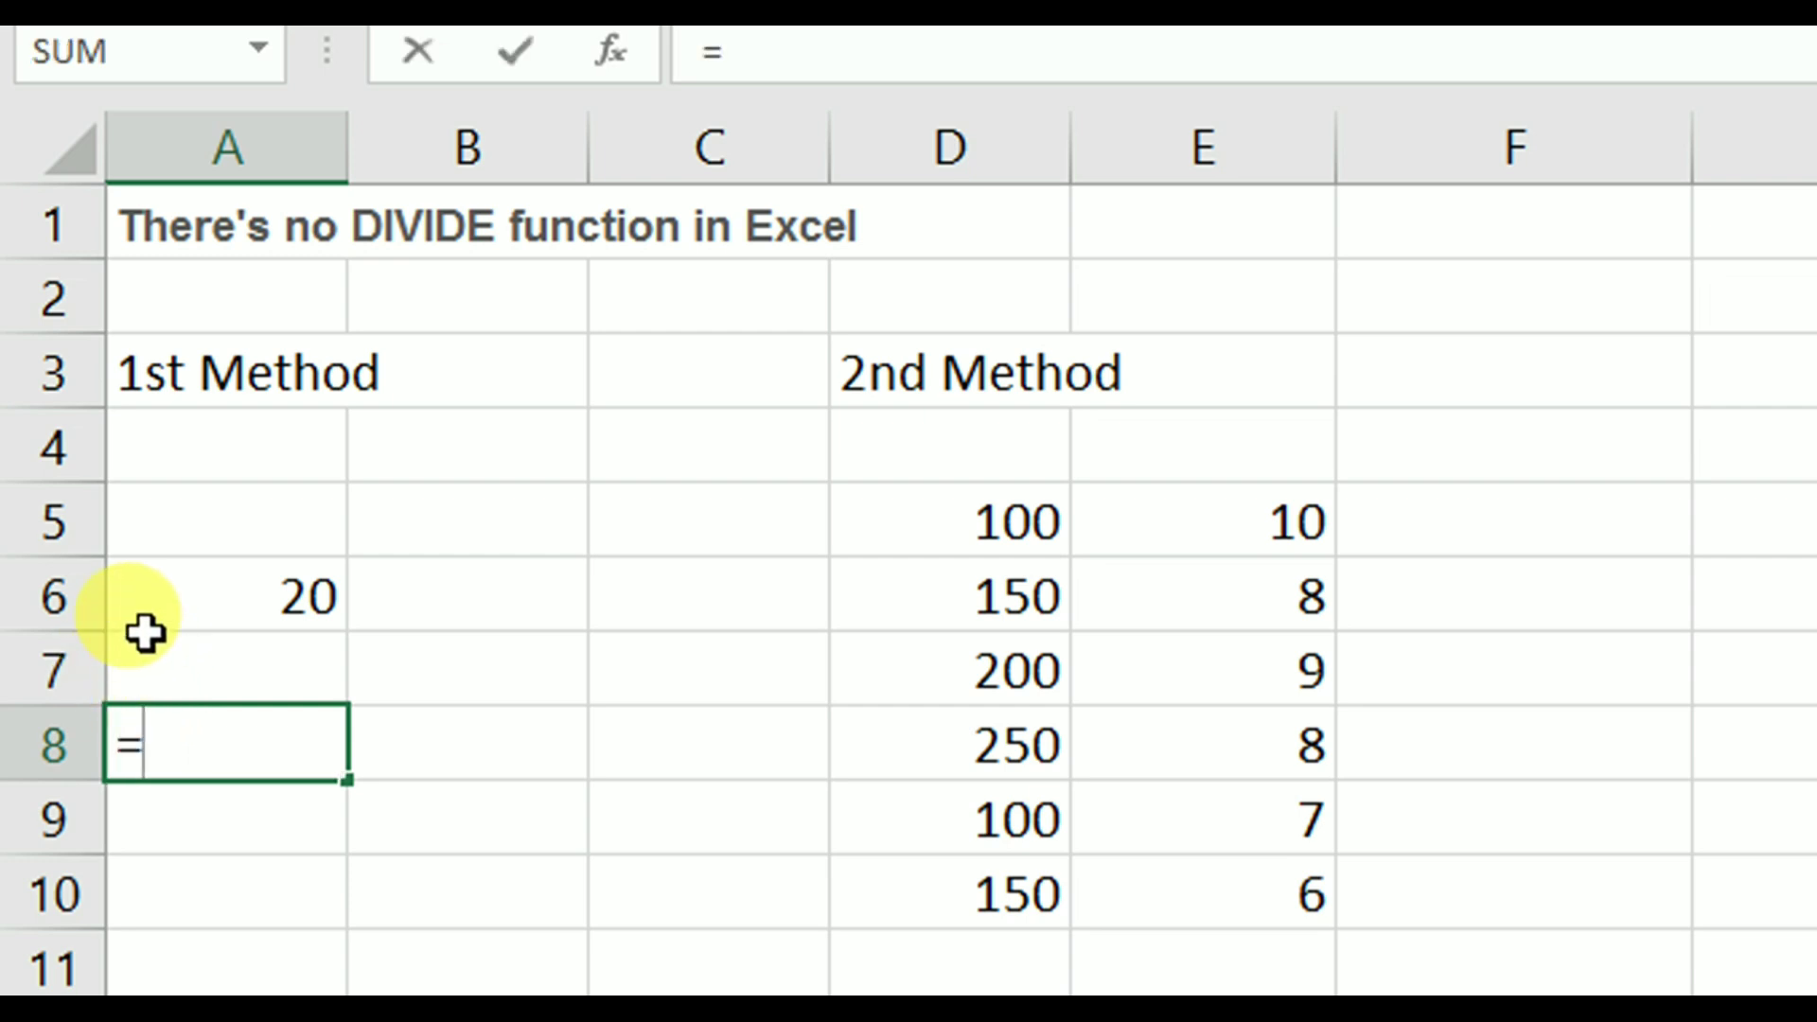
pyautogui.write('100')
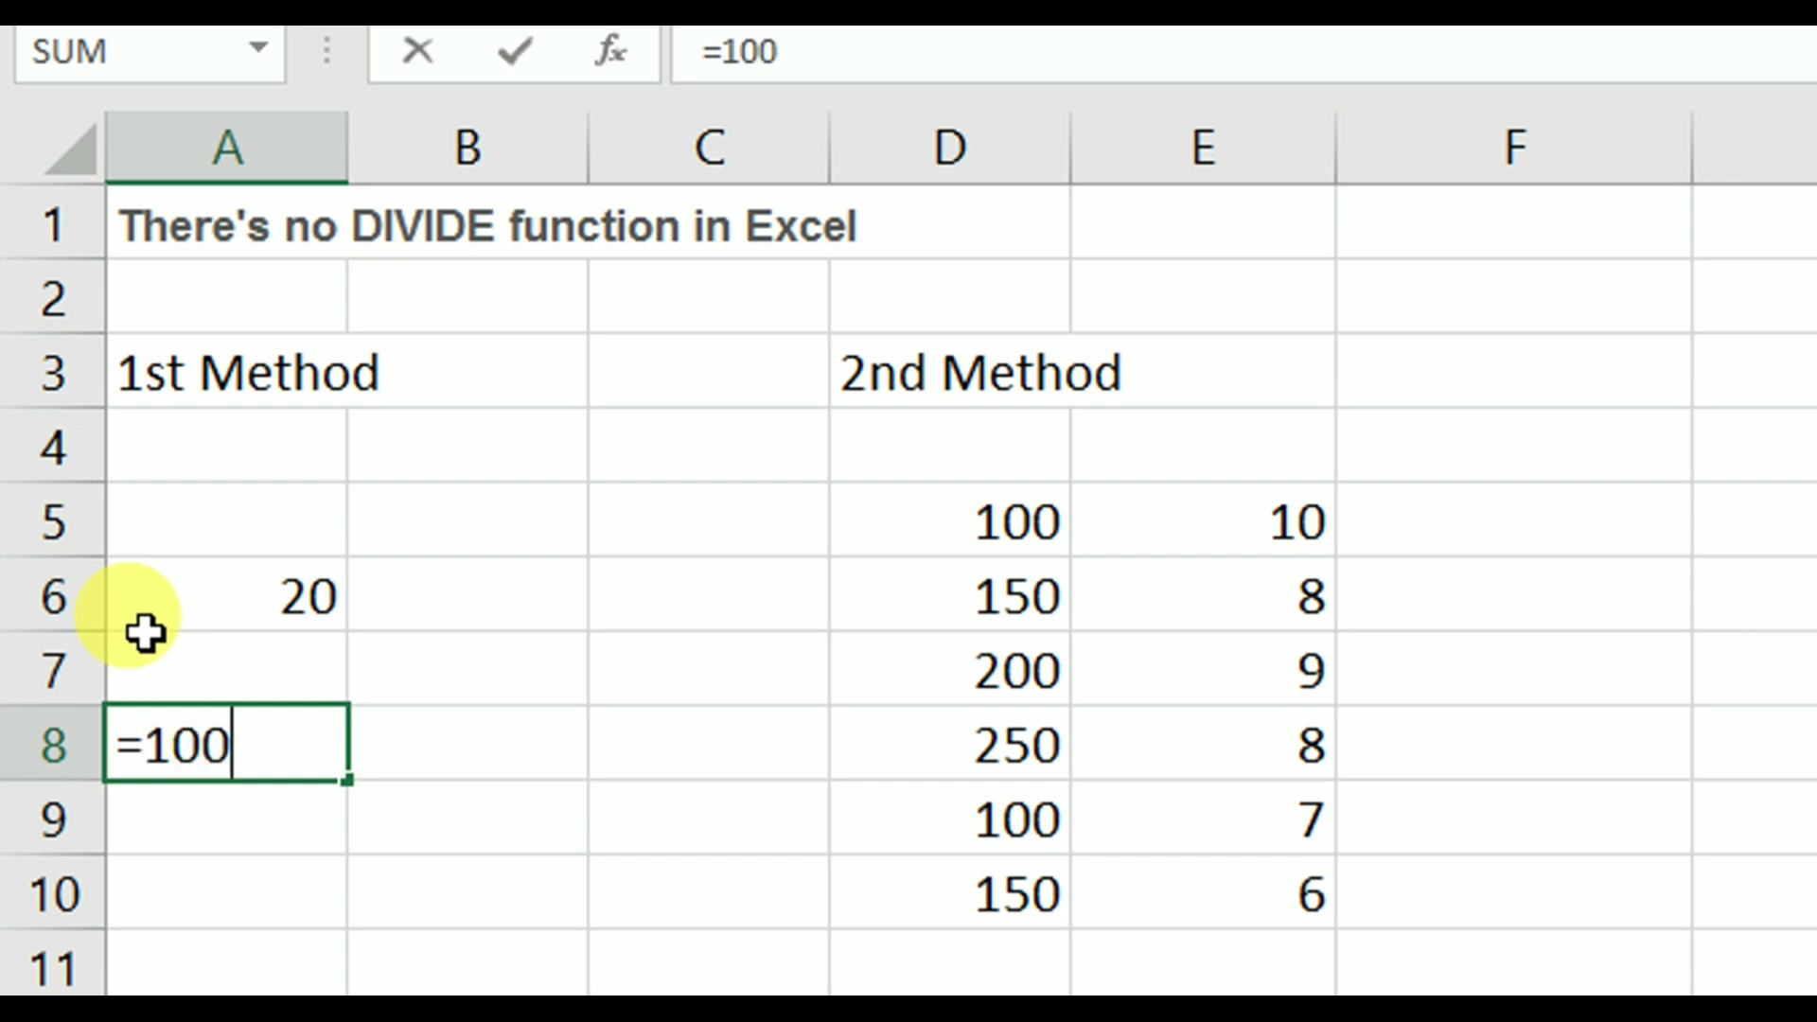
pyautogui.write('0/')
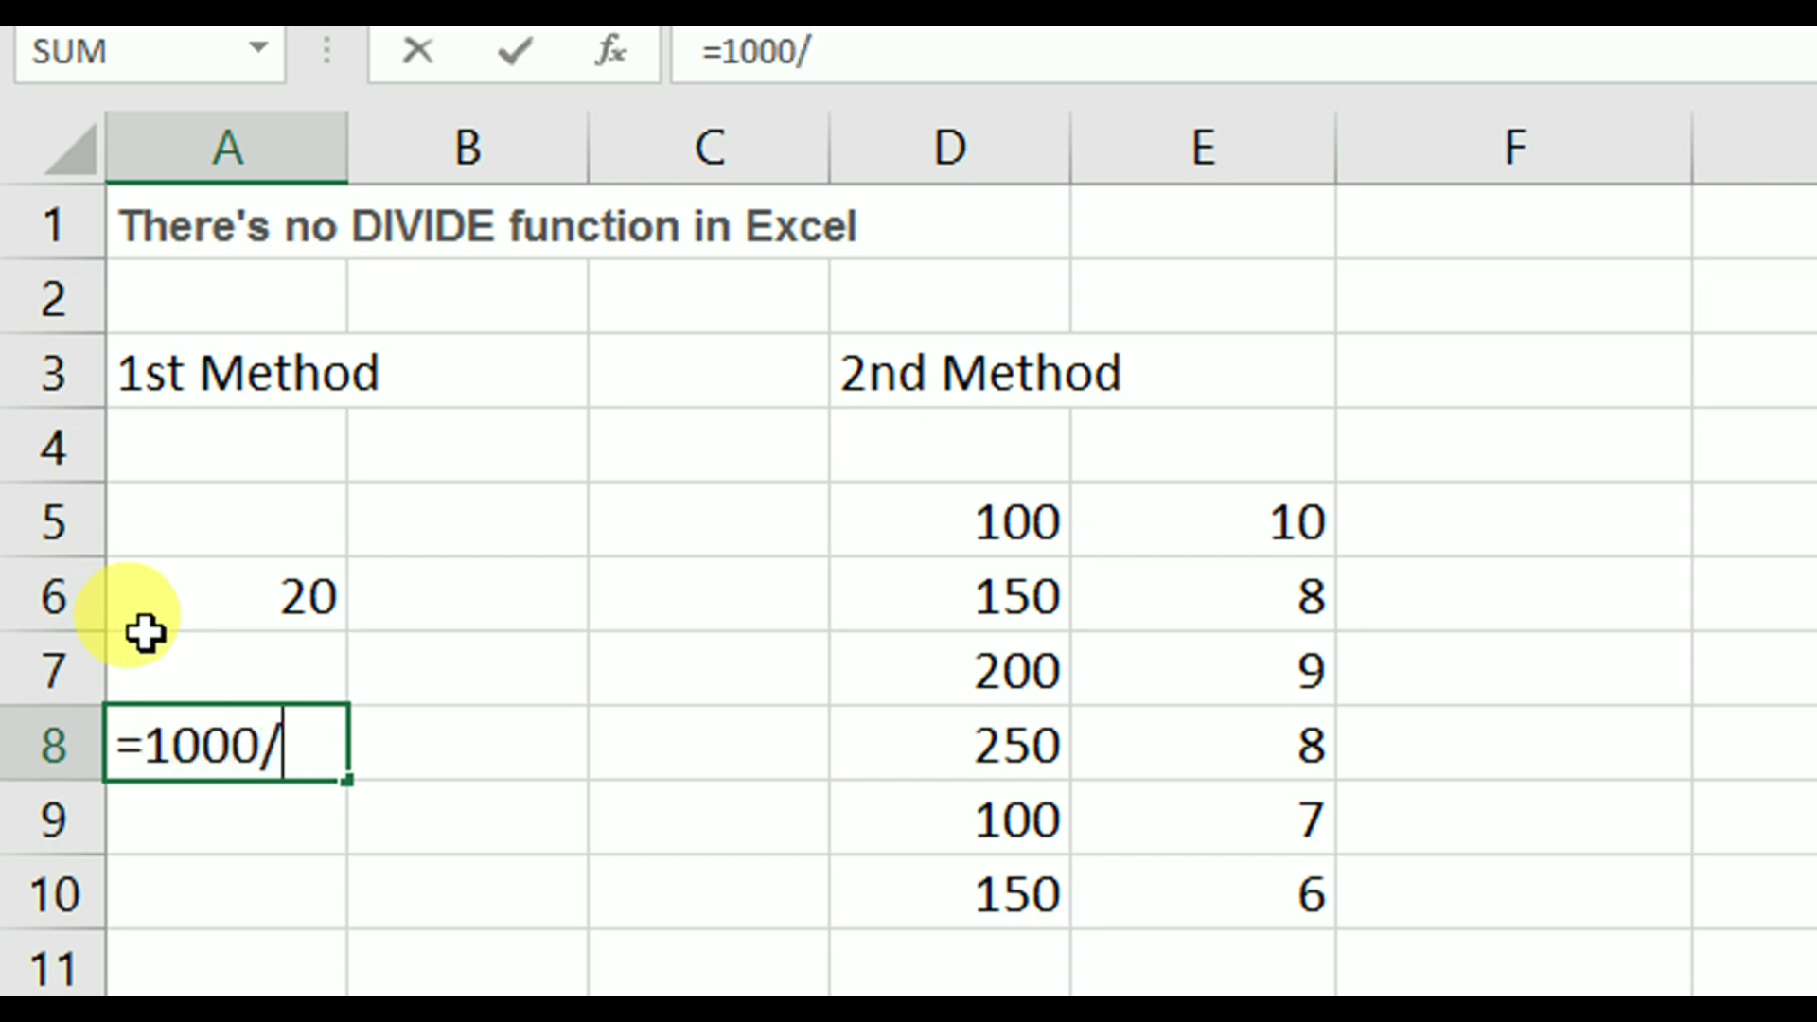
pyautogui.write('20')
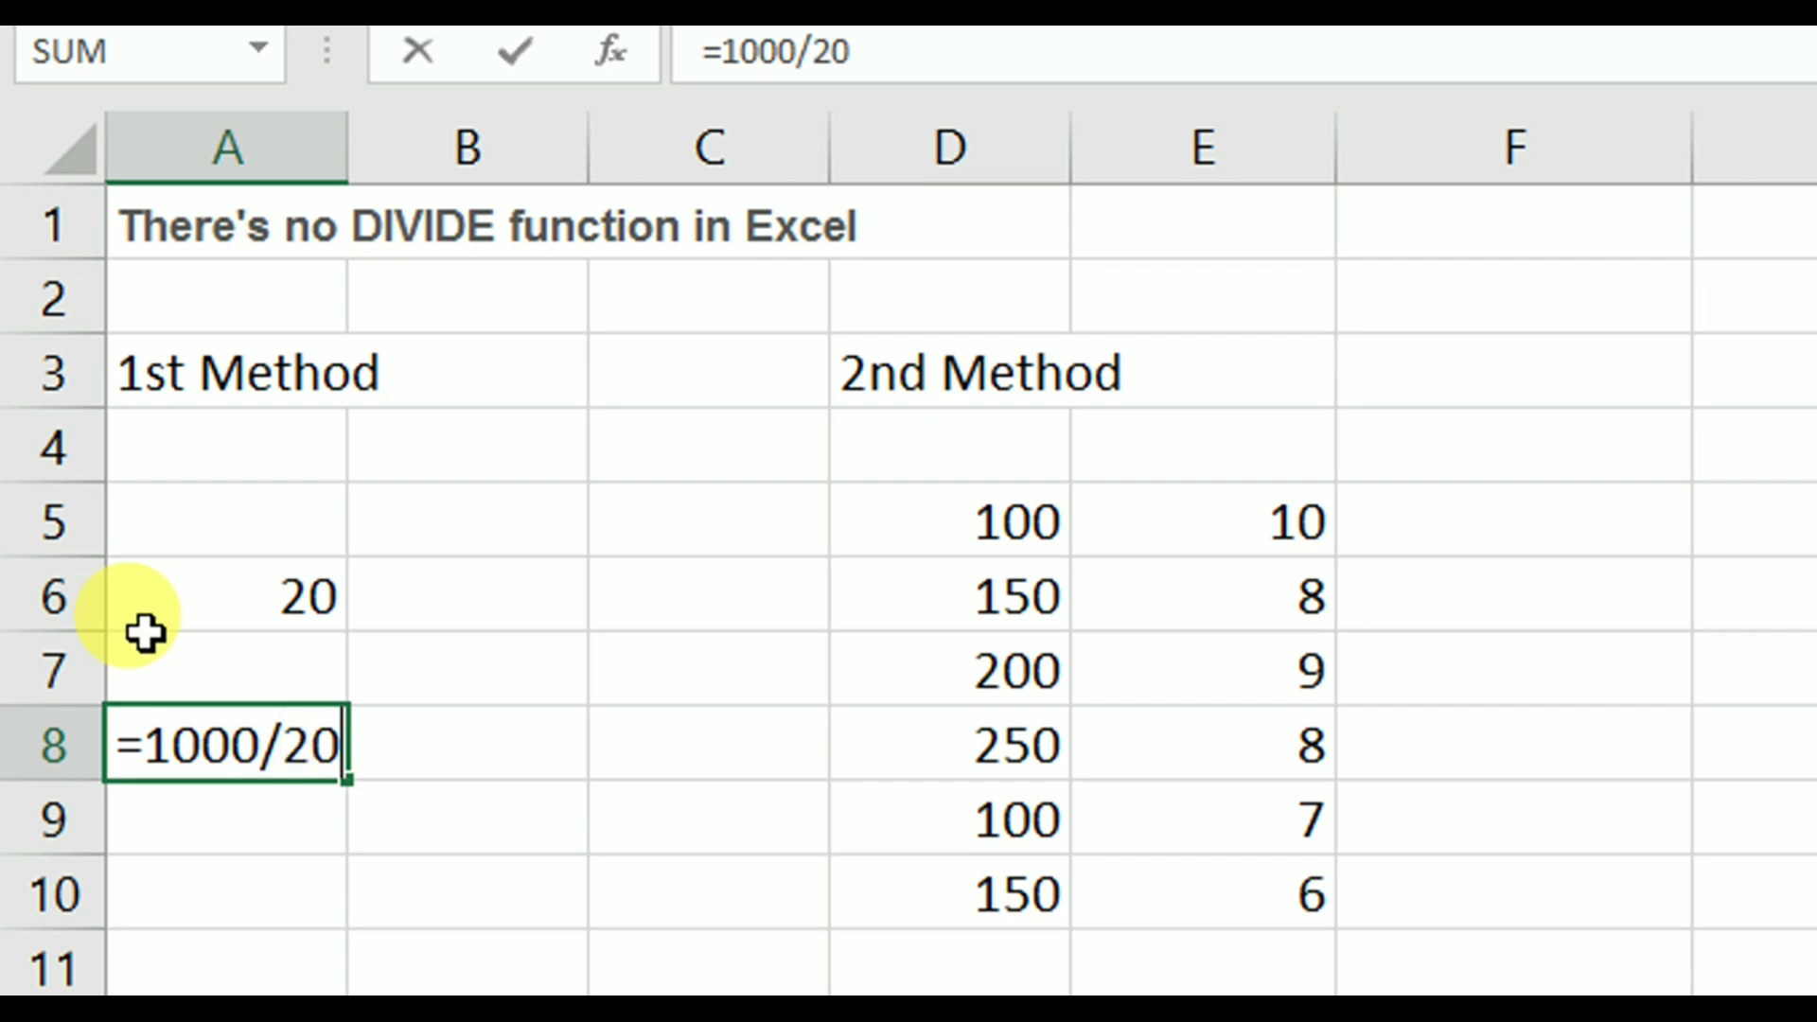
pyautogui.press('Return')
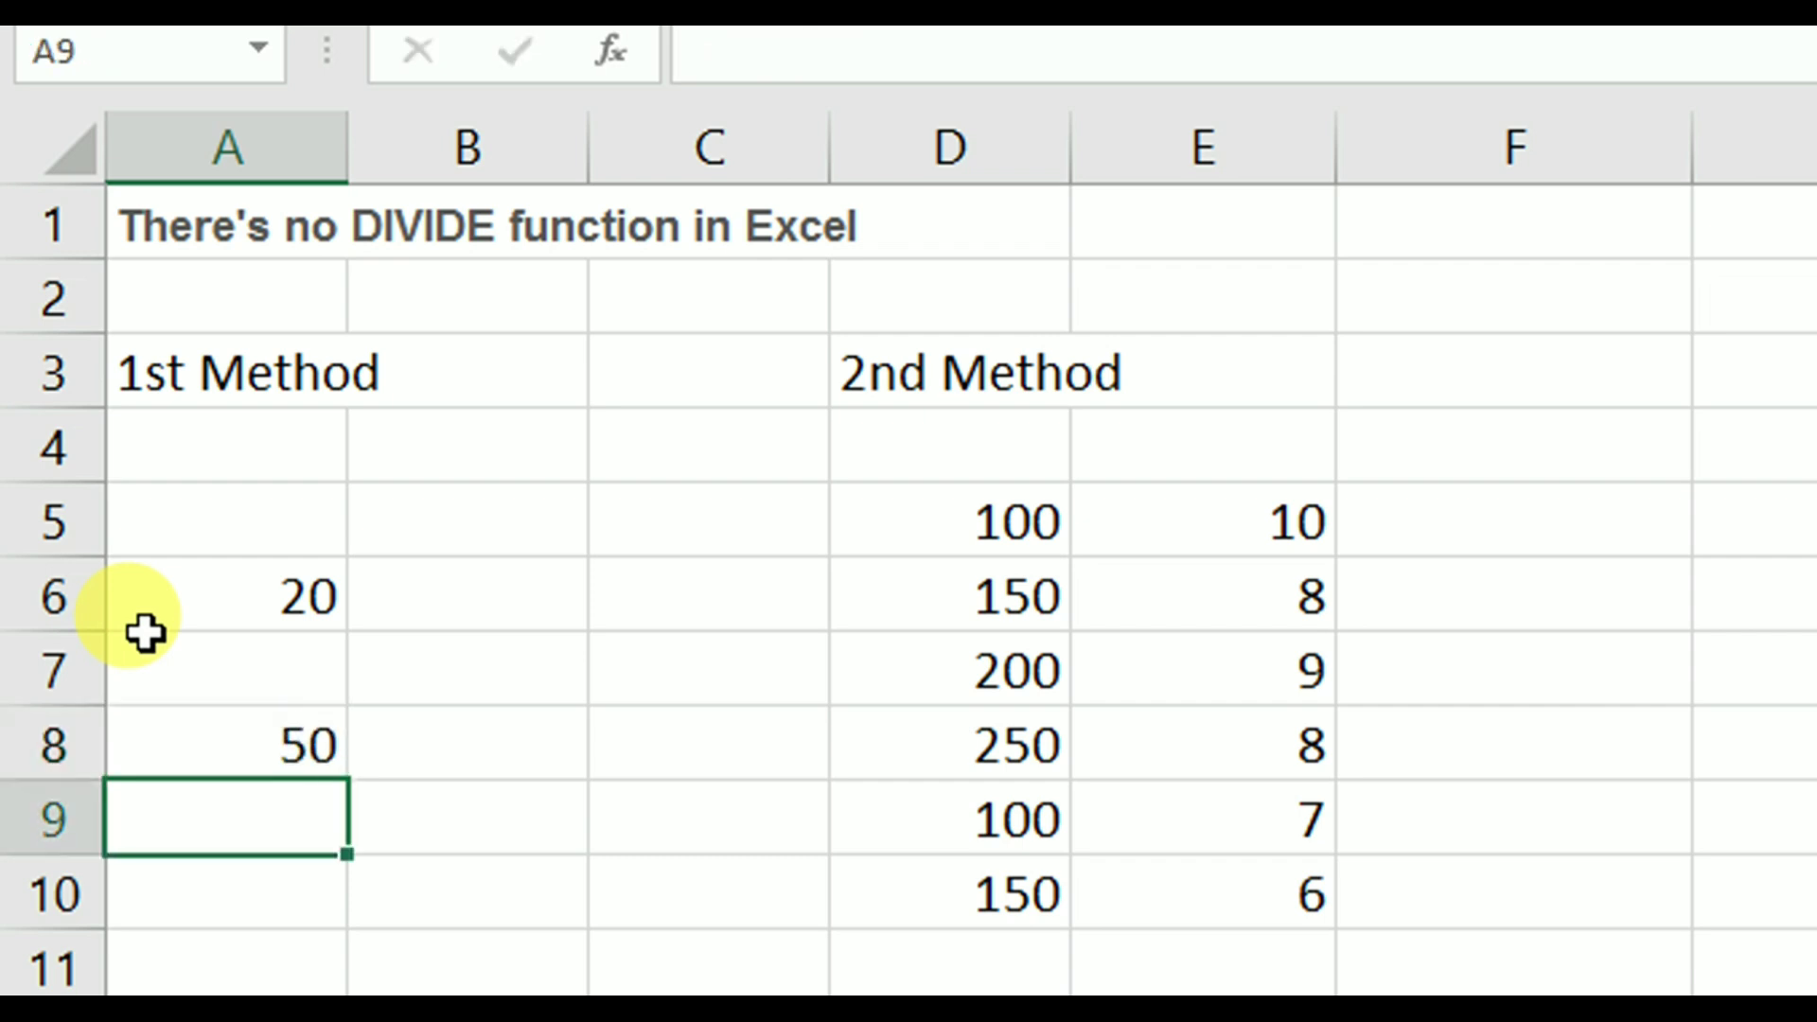
pyautogui.click(145, 756)
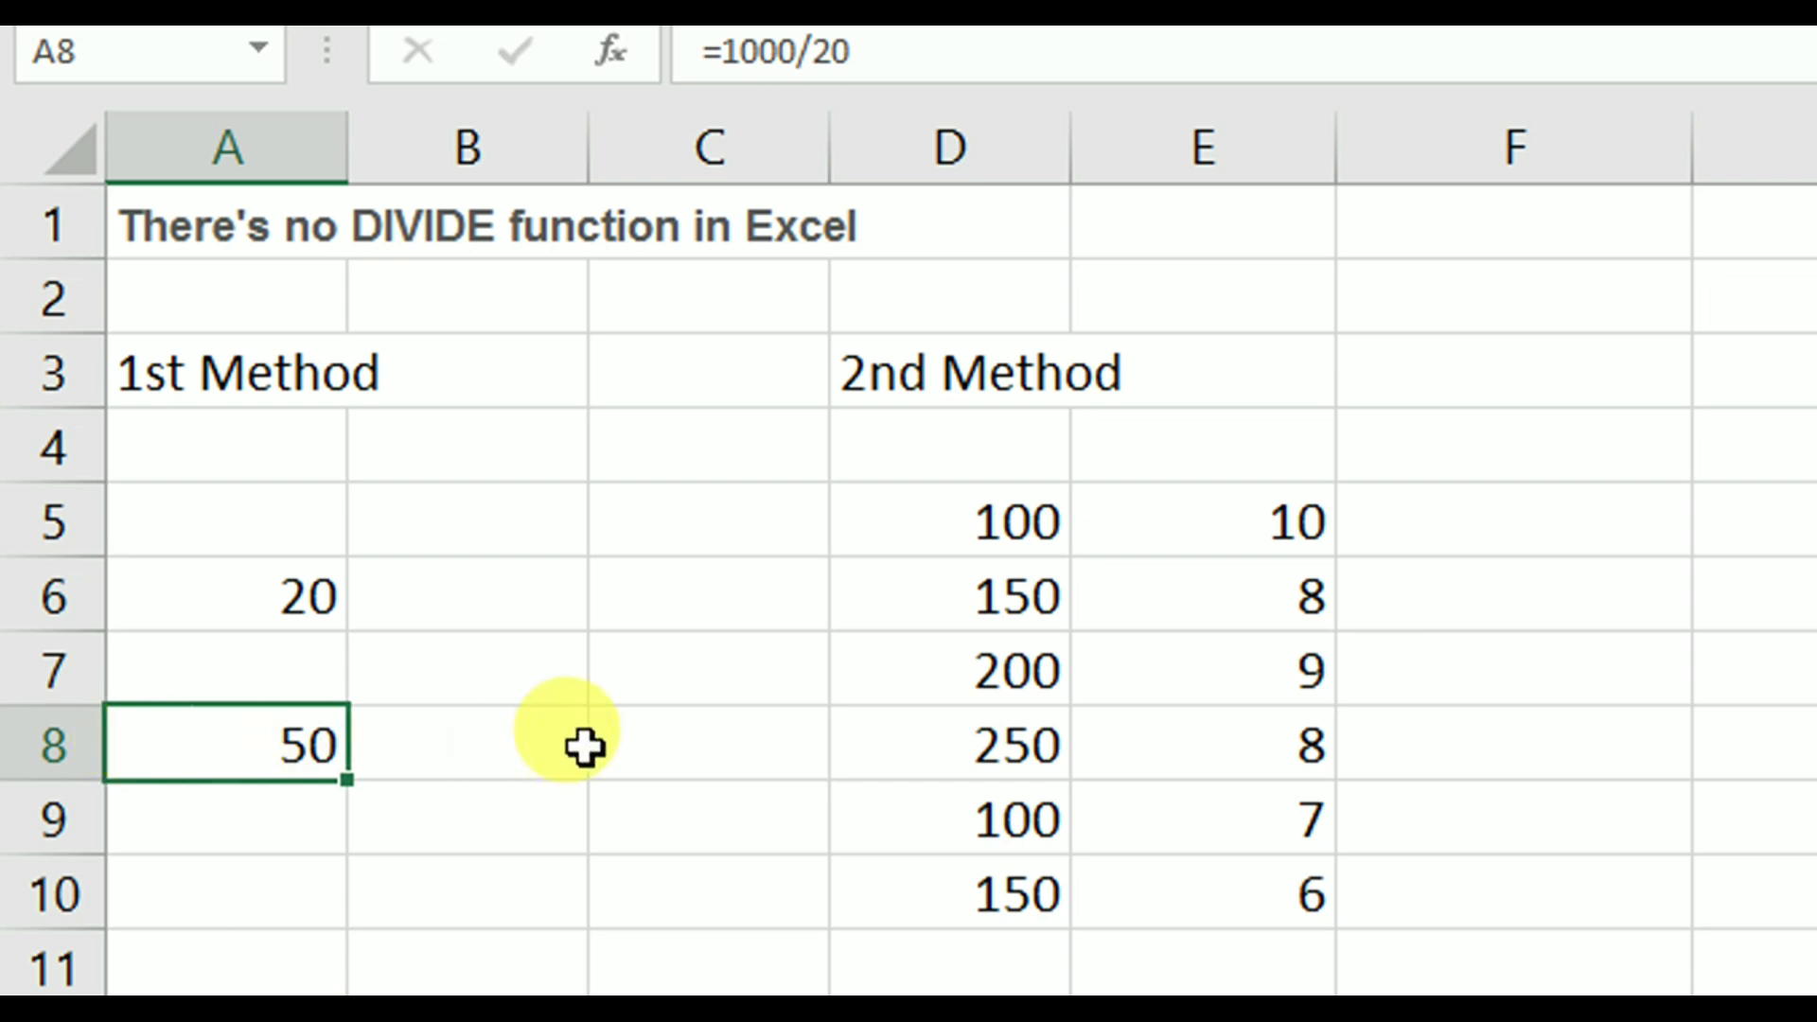
# Examine the 2nd Method's dividends in D5:D10 and divisors in E5:E10 on the division sheet
pyautogui.click(690, 743)
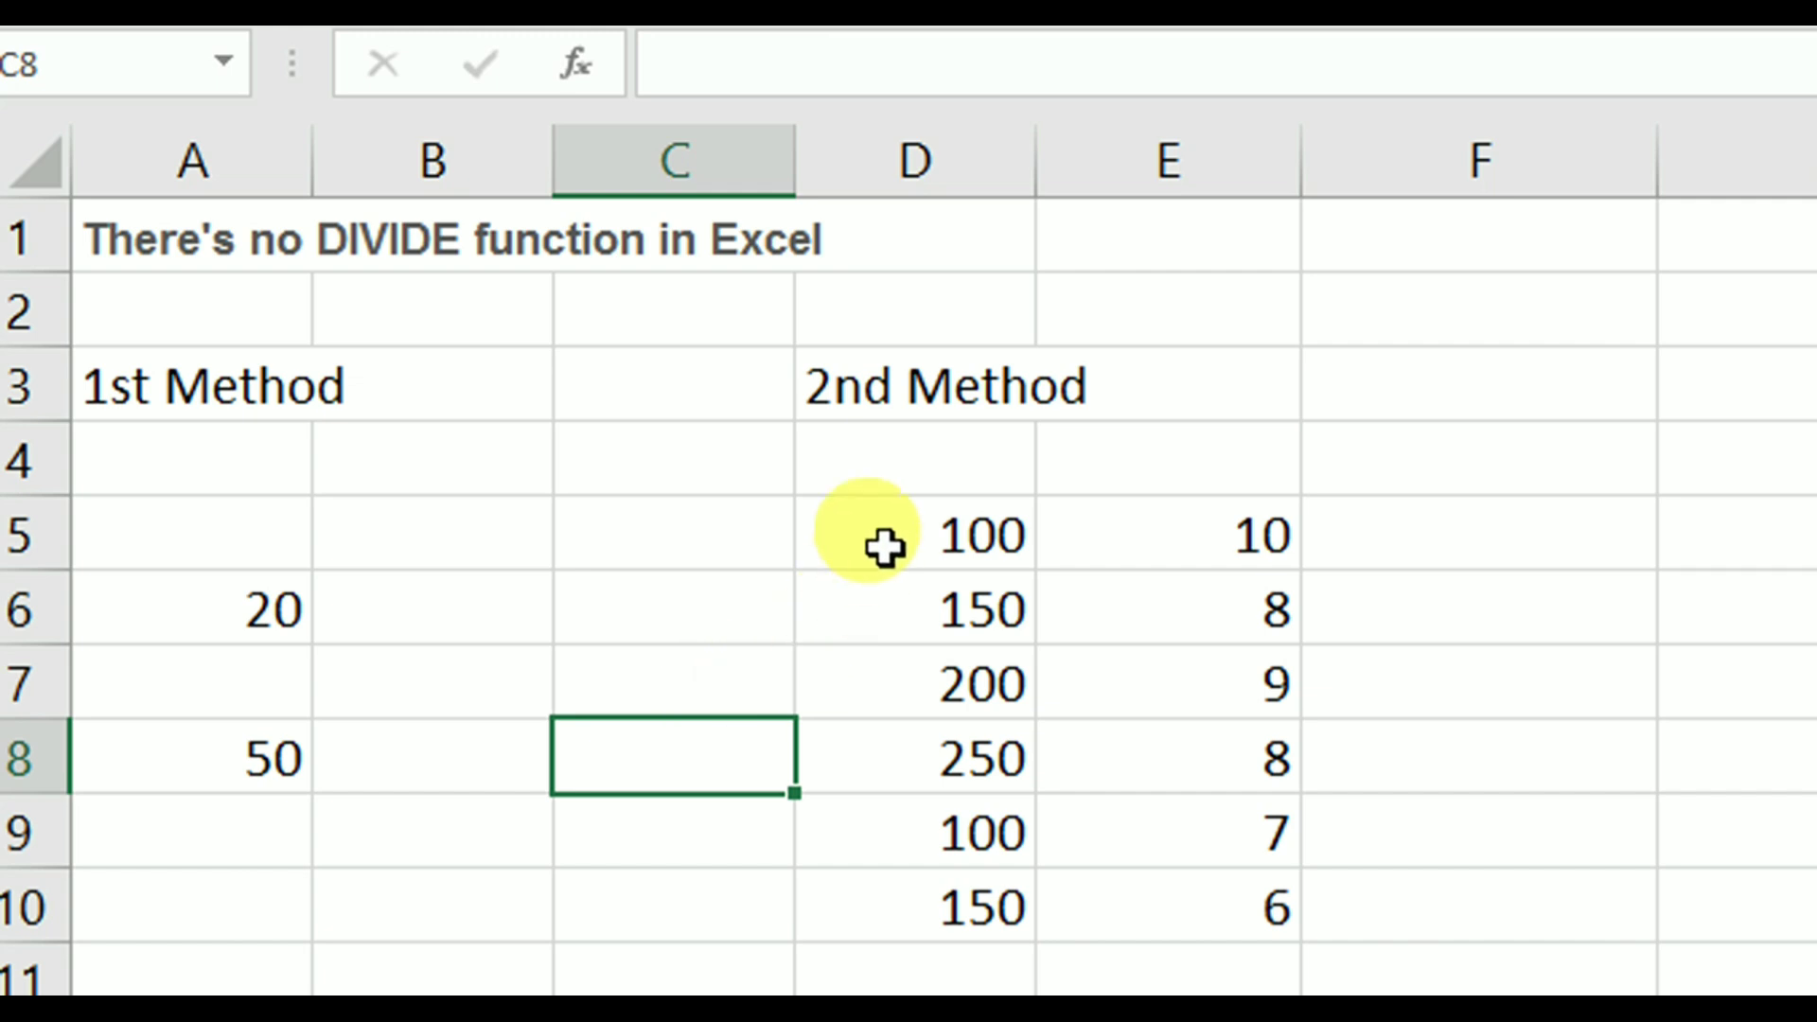
pyautogui.moveTo(892, 515); pyautogui.dragTo(871, 880)
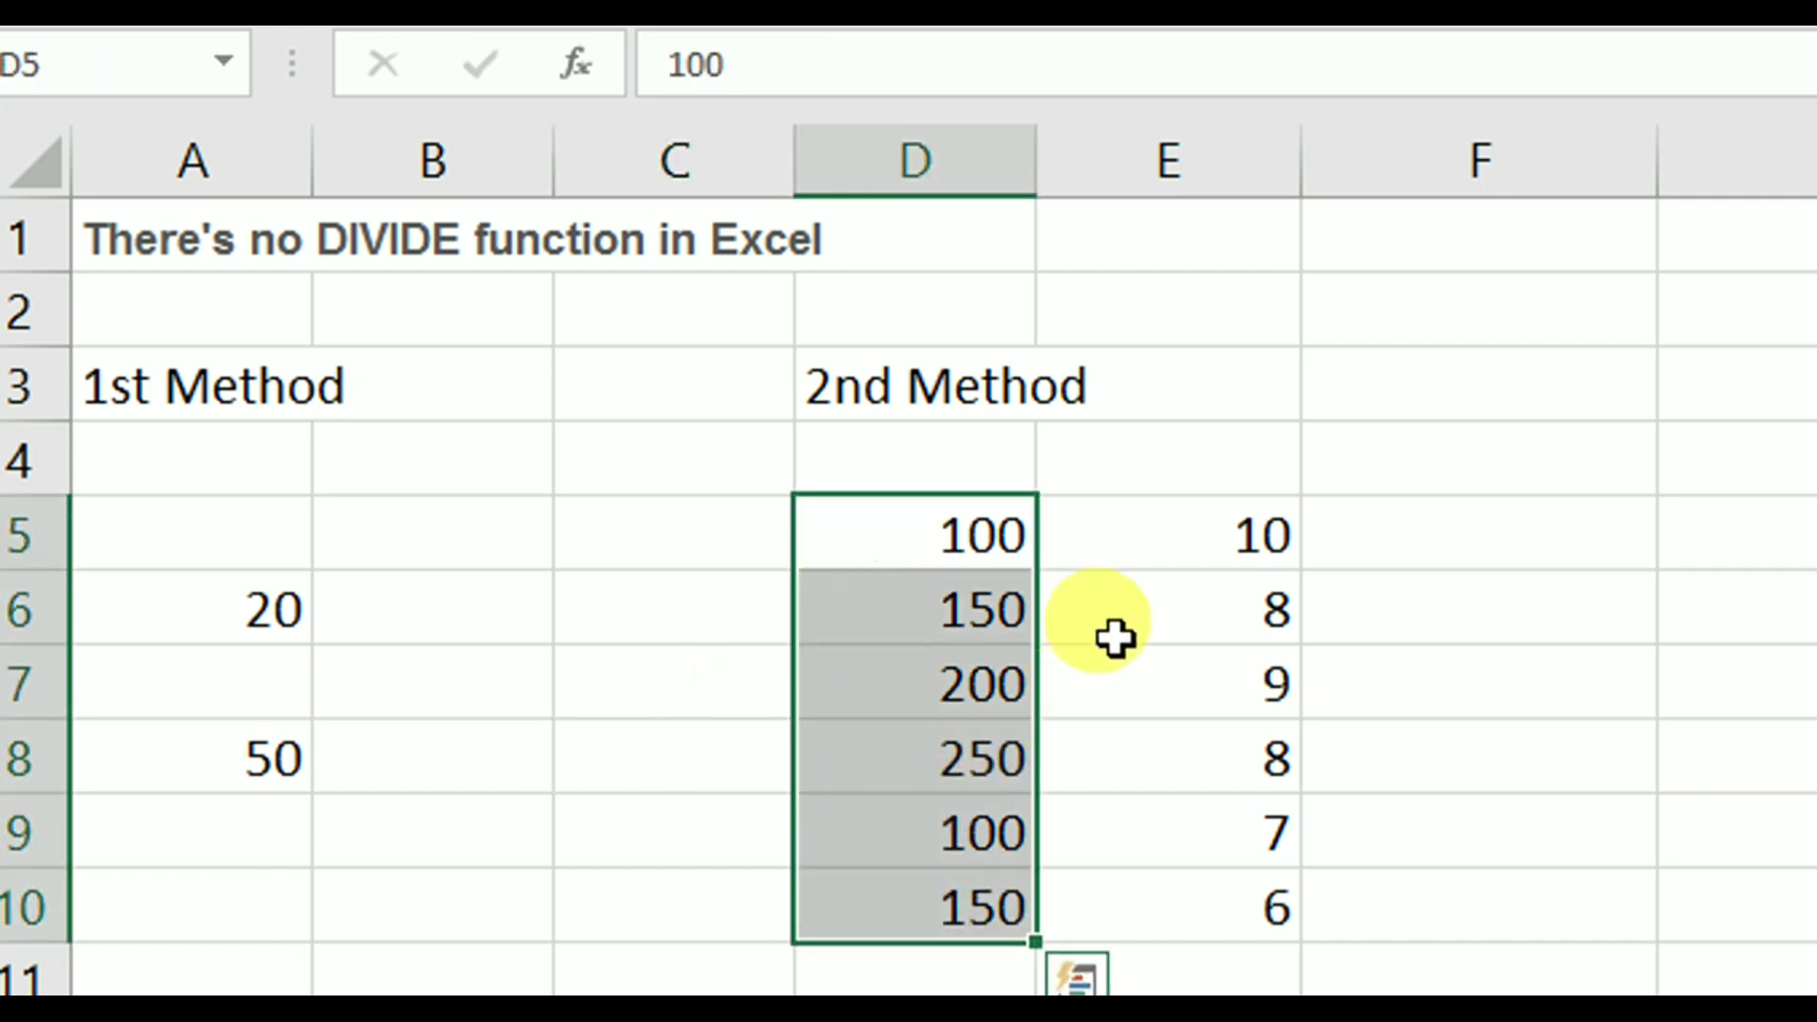
pyautogui.moveTo(1150, 520); pyautogui.dragTo(1155, 903)
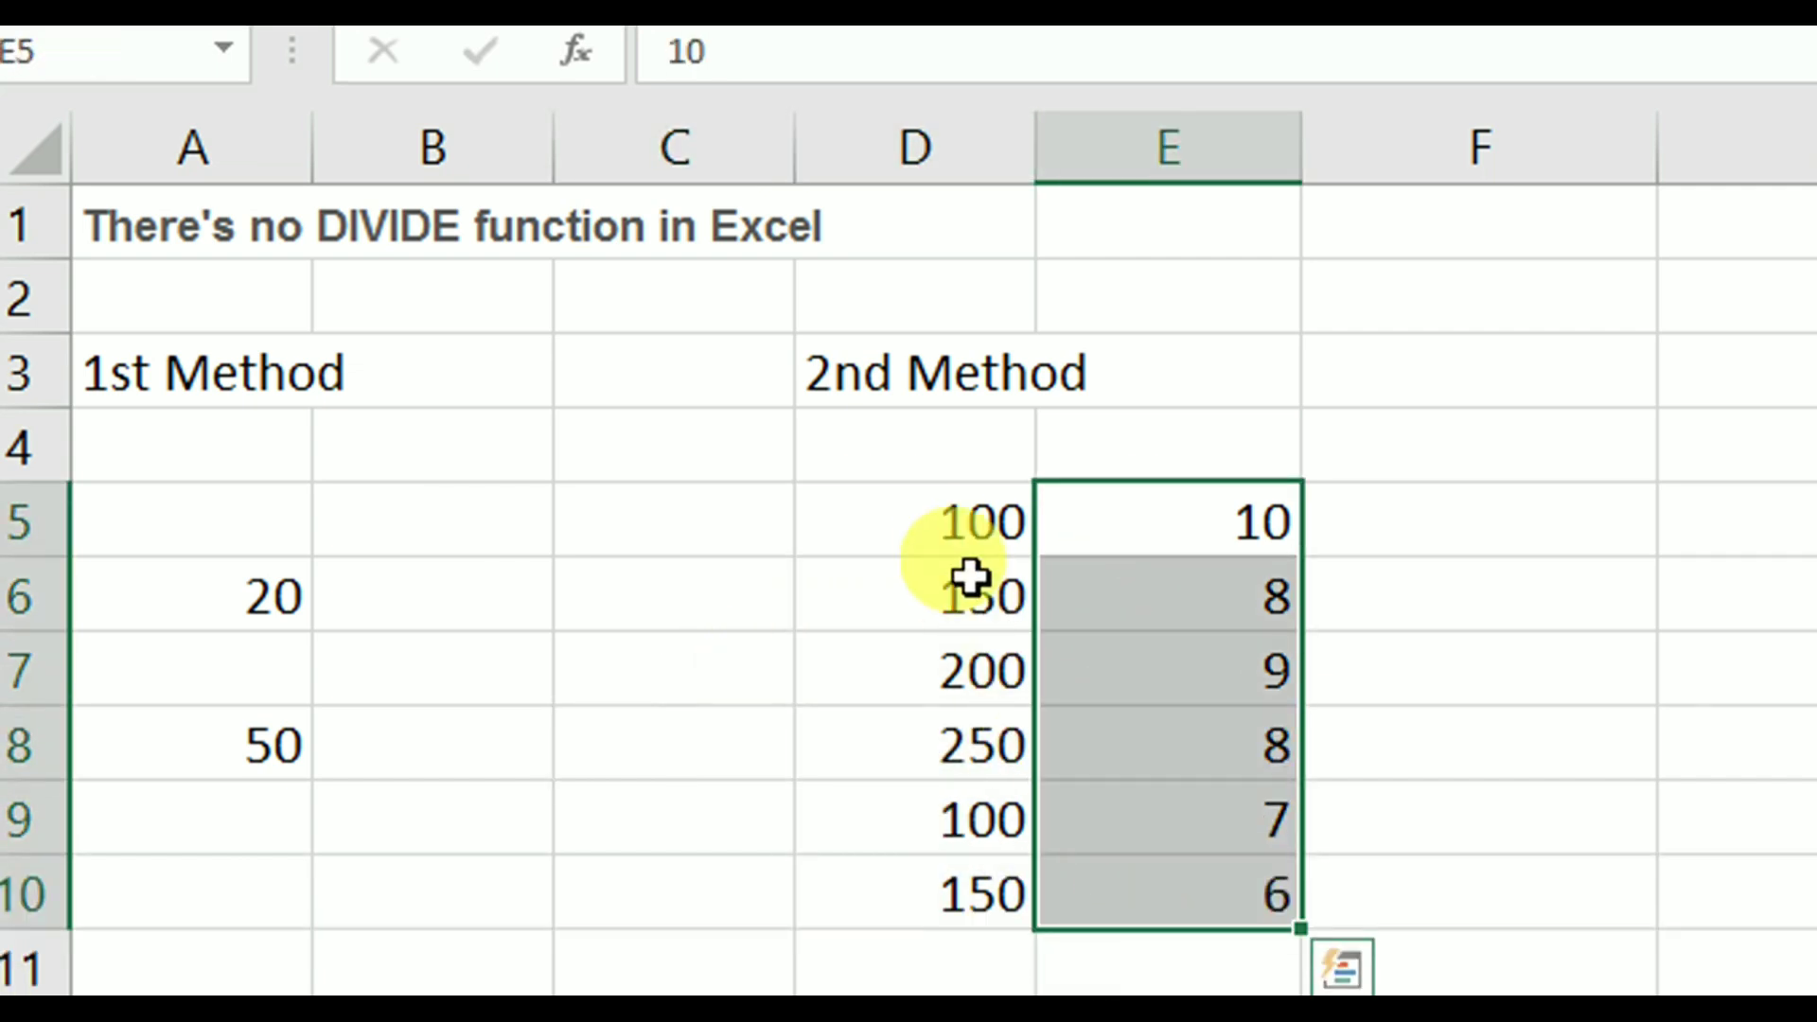
pyautogui.moveTo(965, 520); pyautogui.dragTo(962, 889)
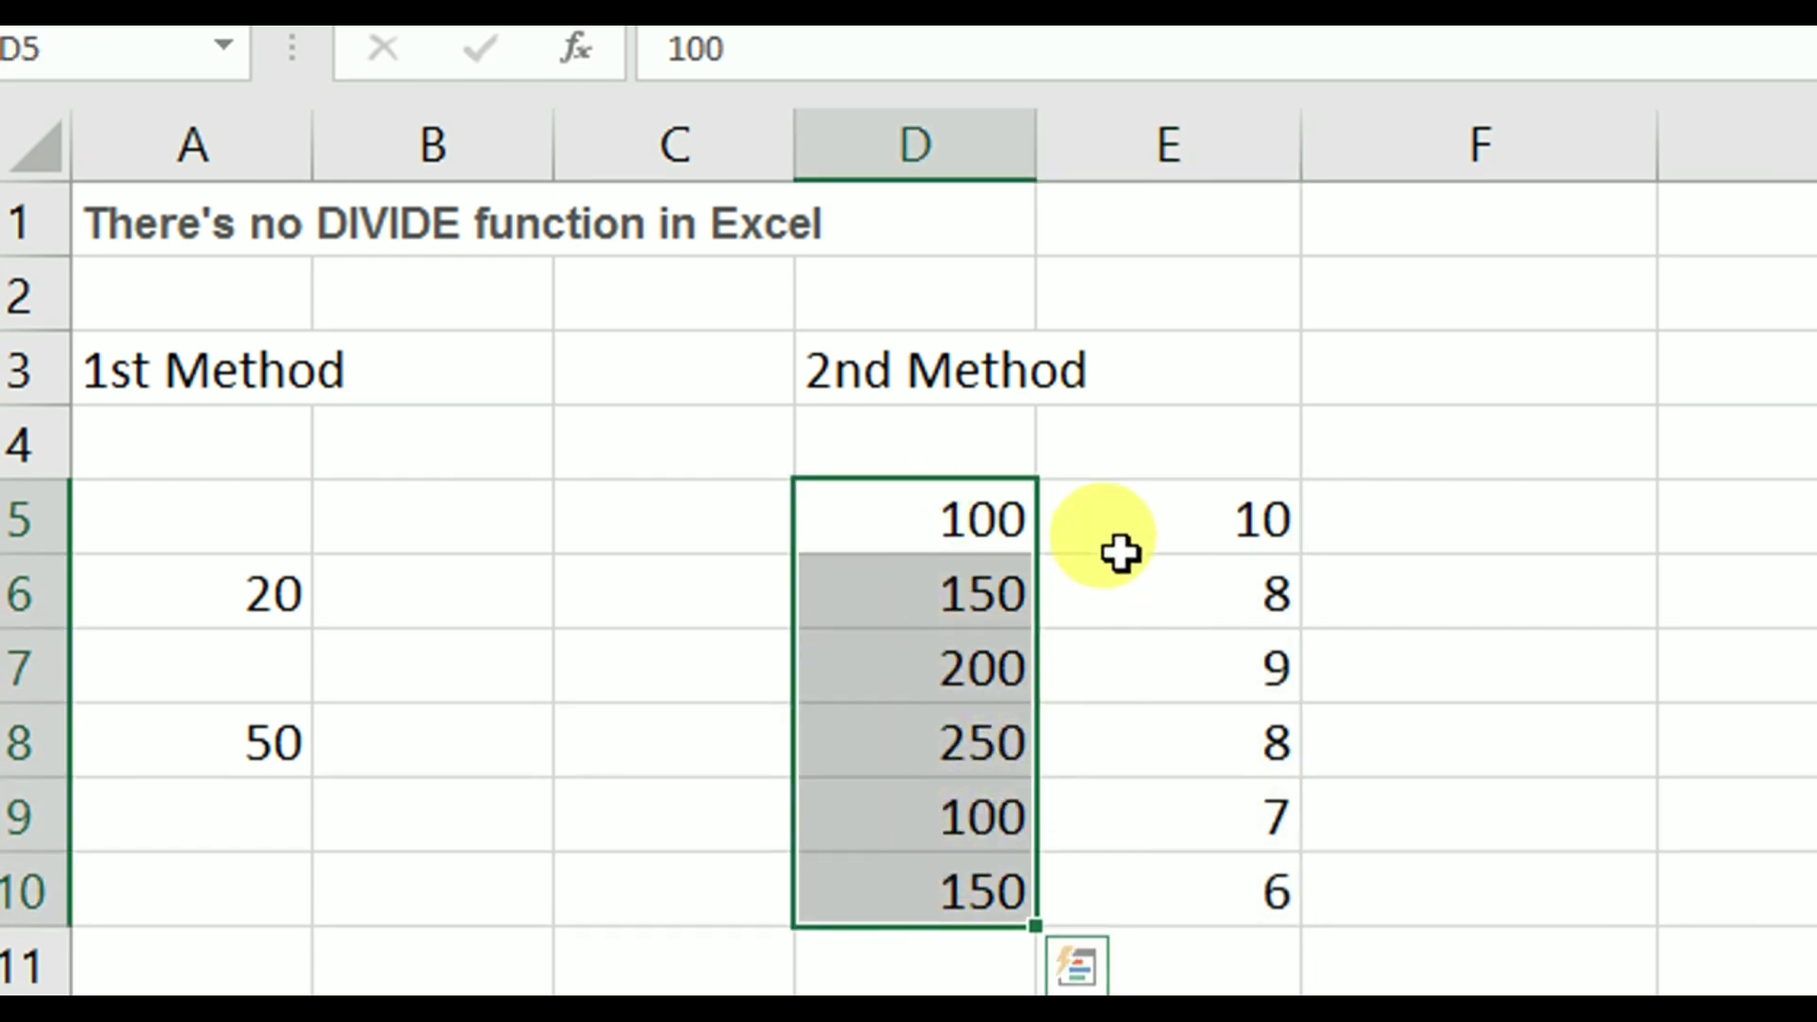
pyautogui.moveTo(1131, 541); pyautogui.dragTo(1153, 861)
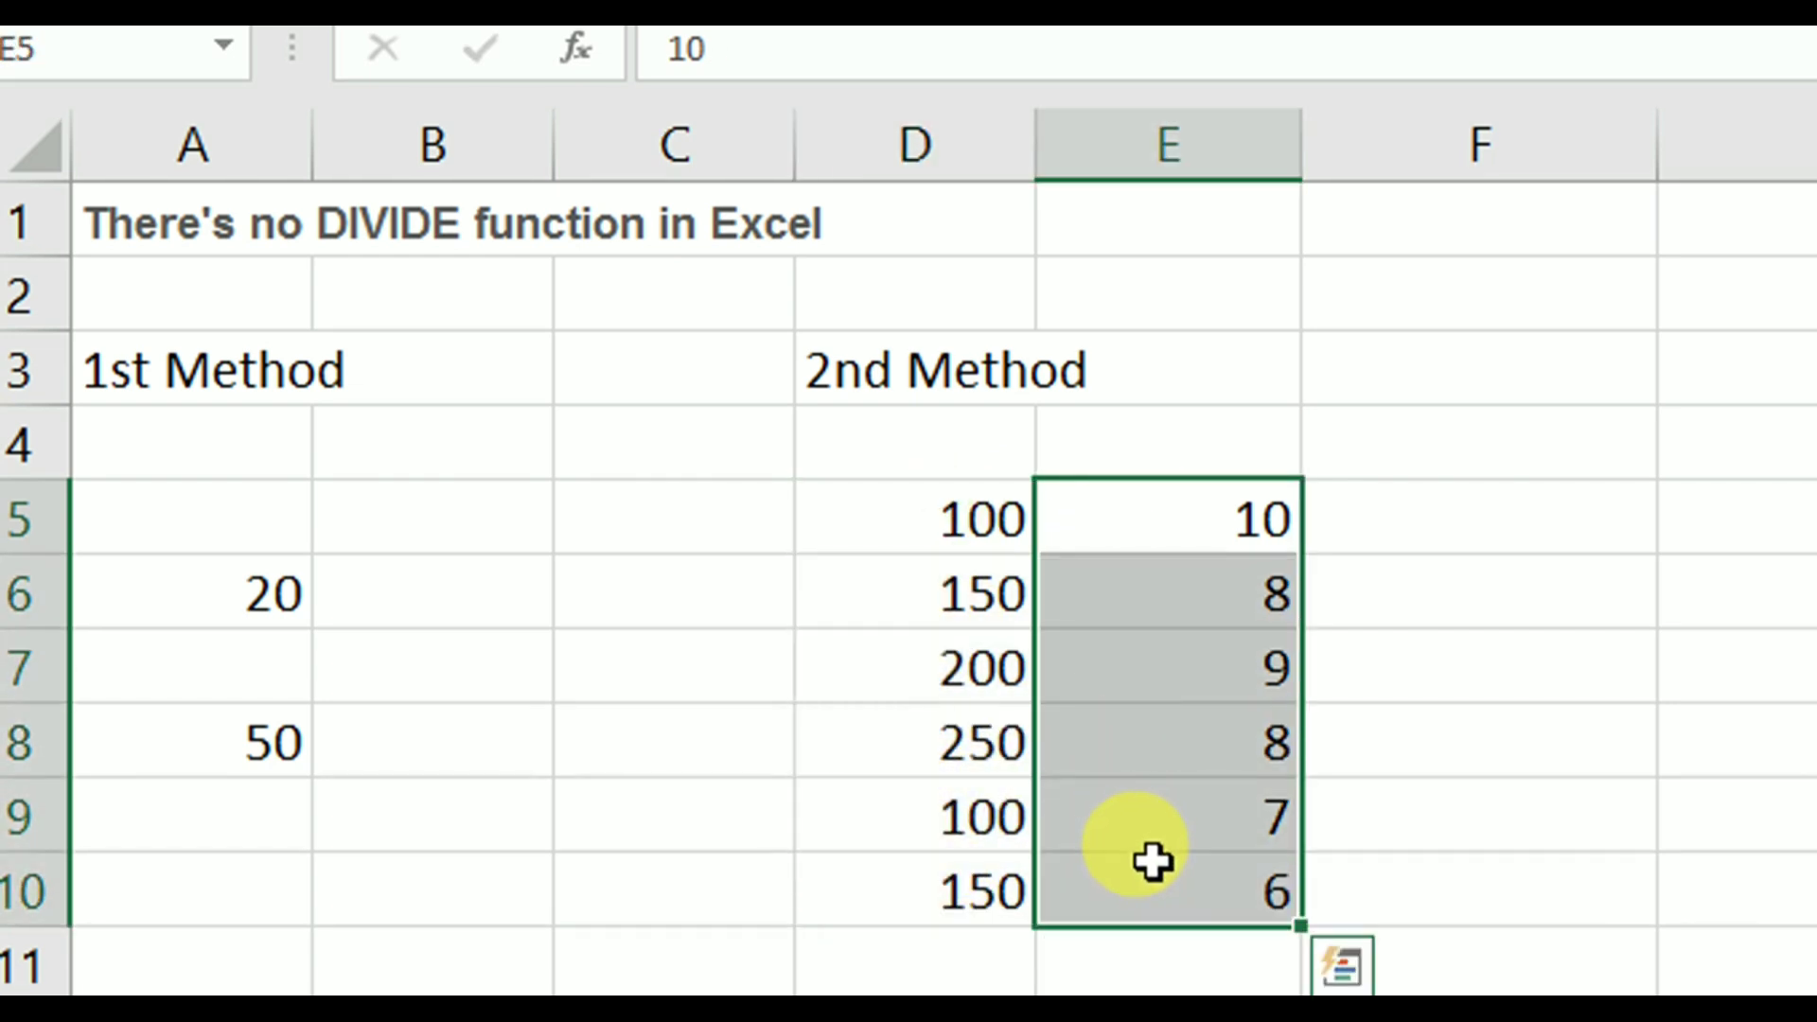
# Compare the 2nd Method's dividend and divisor pairs row by row, from D5 and E5 down to D8 and E8
pyautogui.click(913, 526)
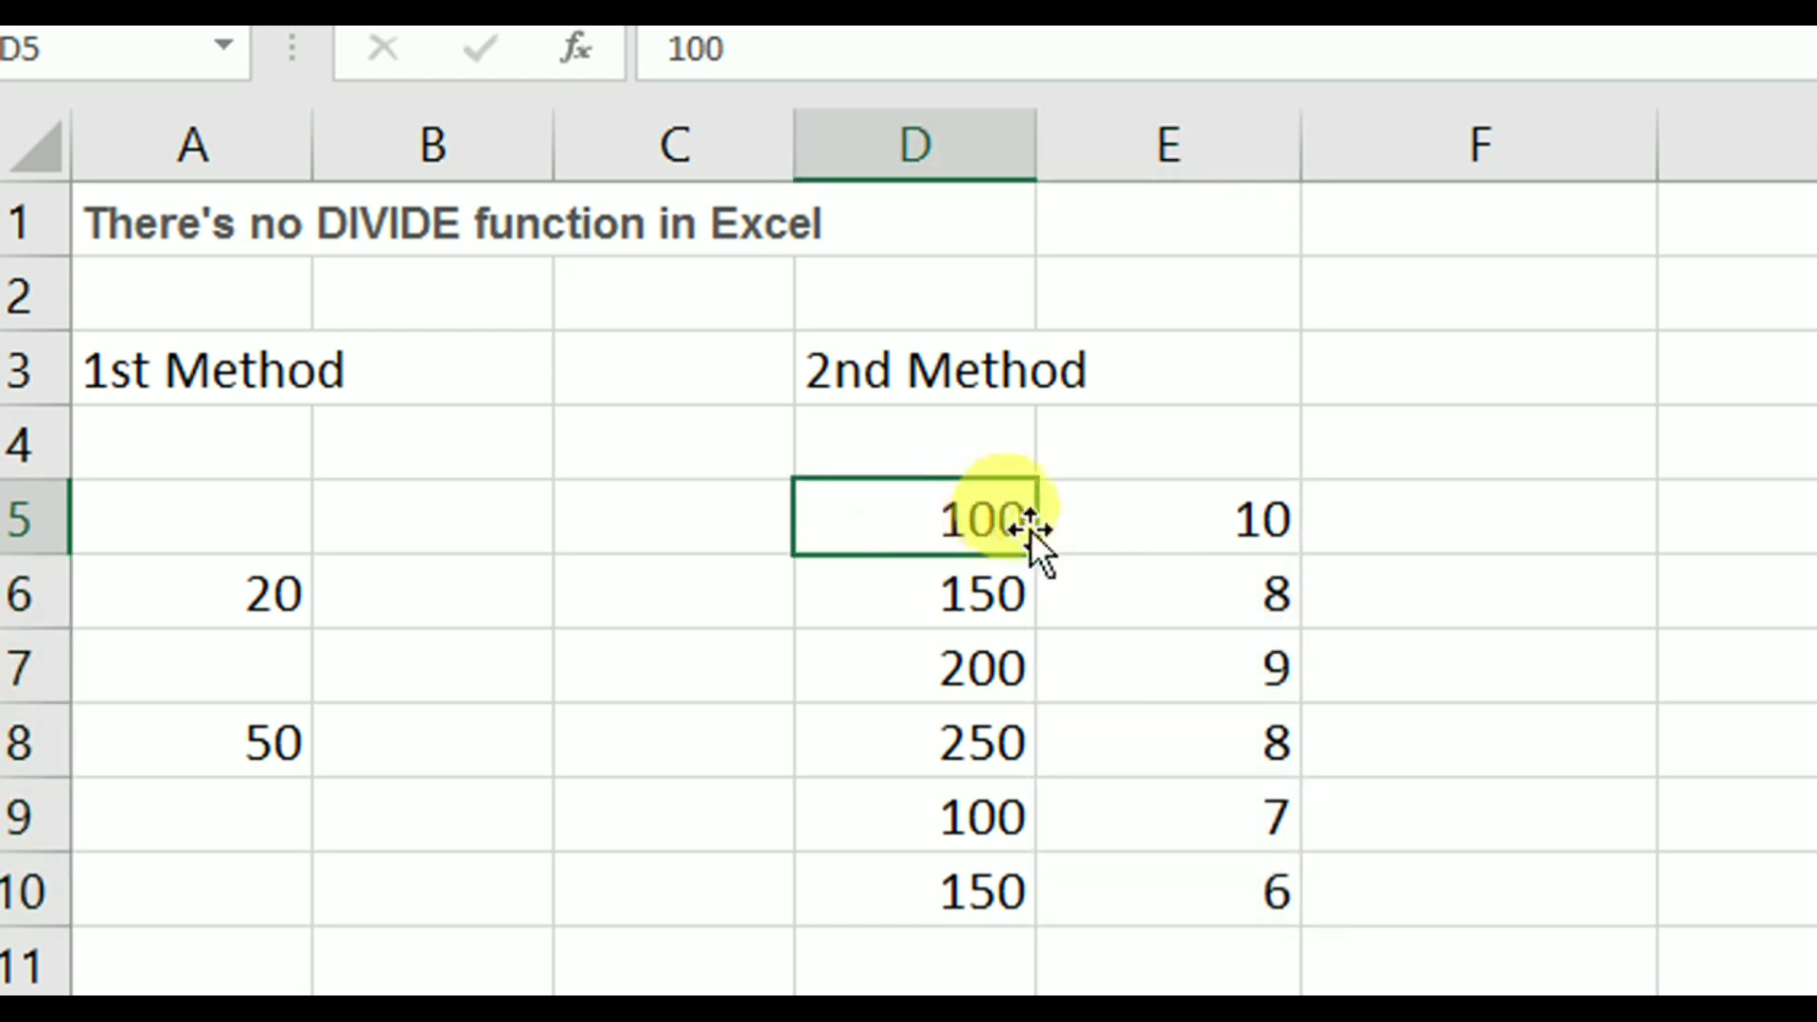
pyautogui.click(1144, 515)
pyautogui.click(1134, 592)
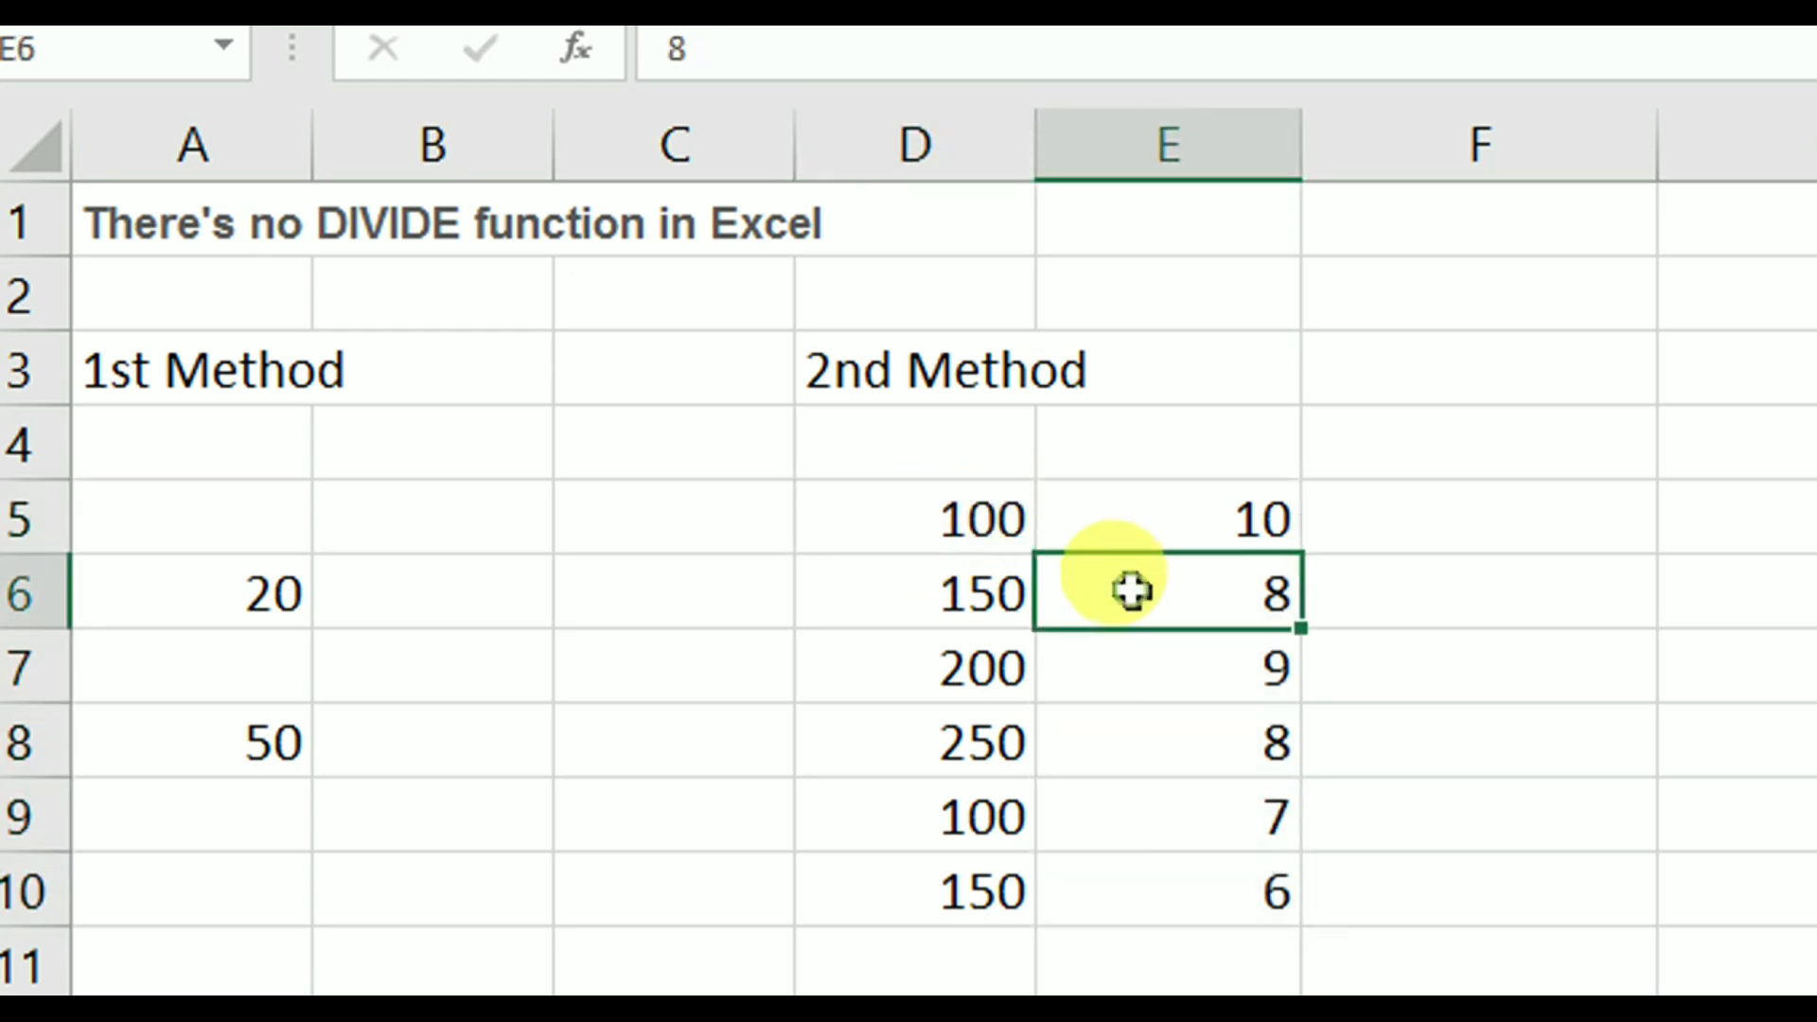
pyautogui.click(920, 530)
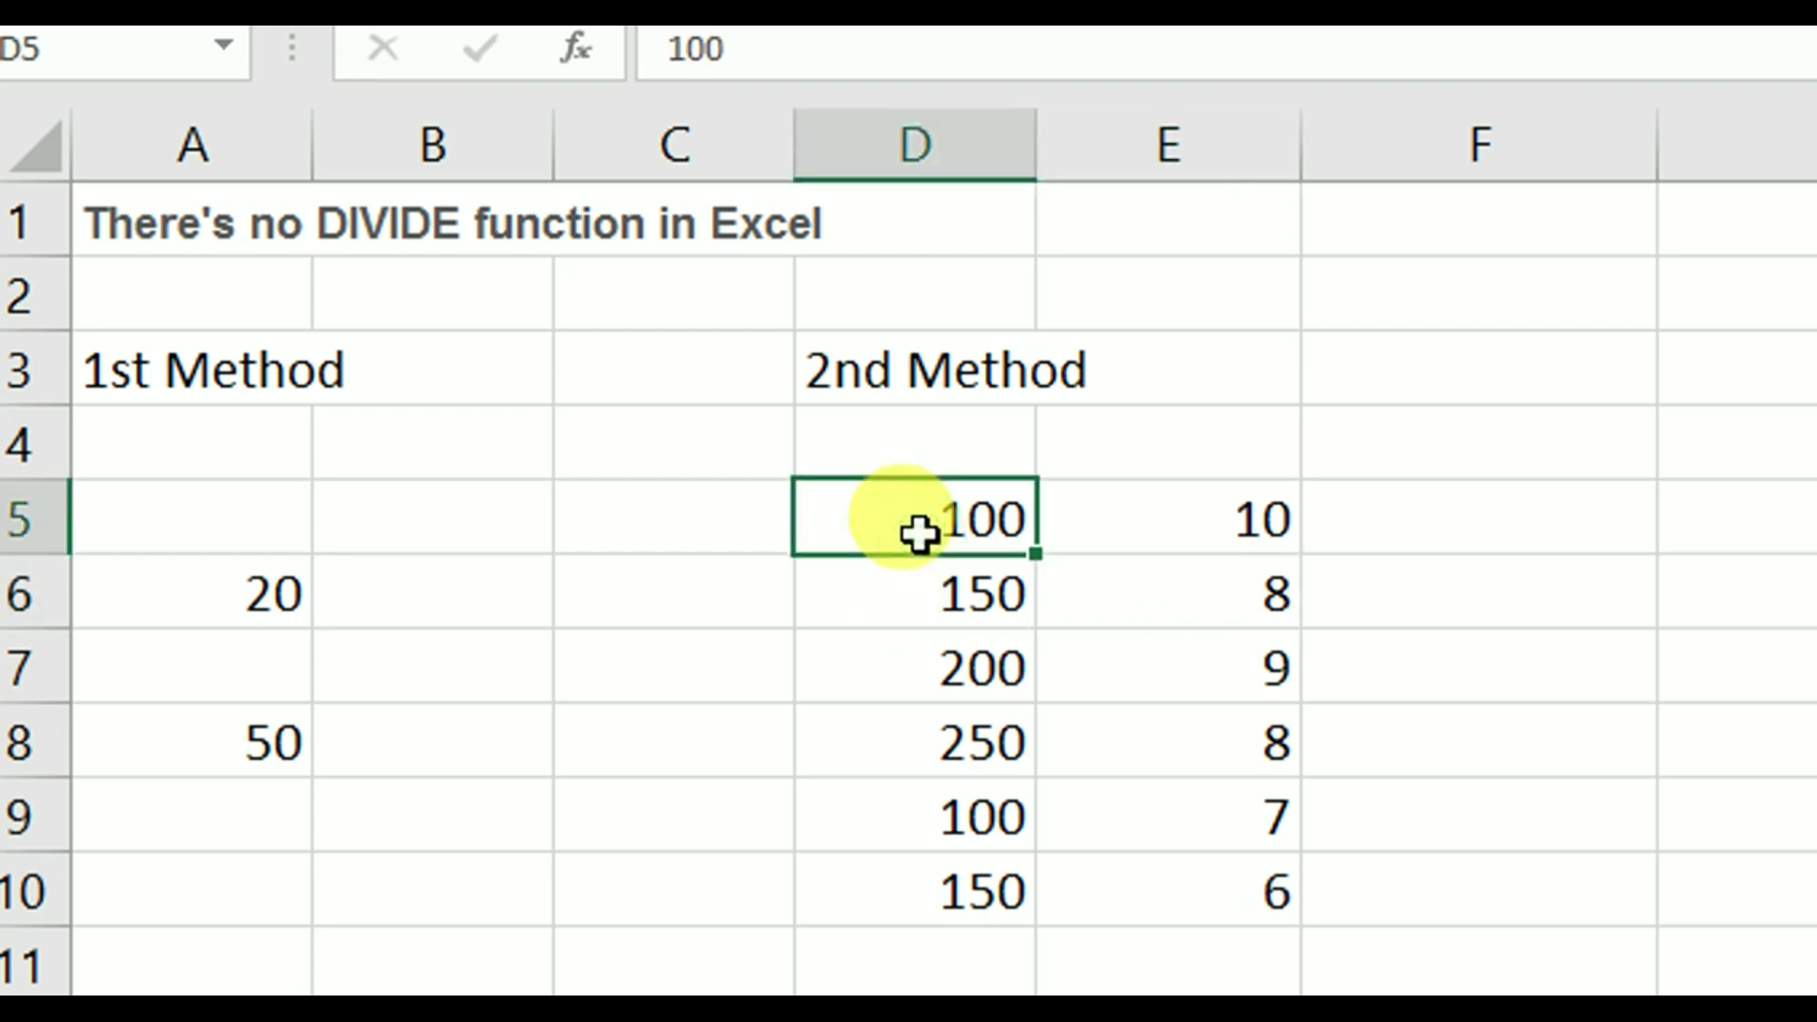
pyautogui.click(1227, 534)
pyautogui.click(936, 668)
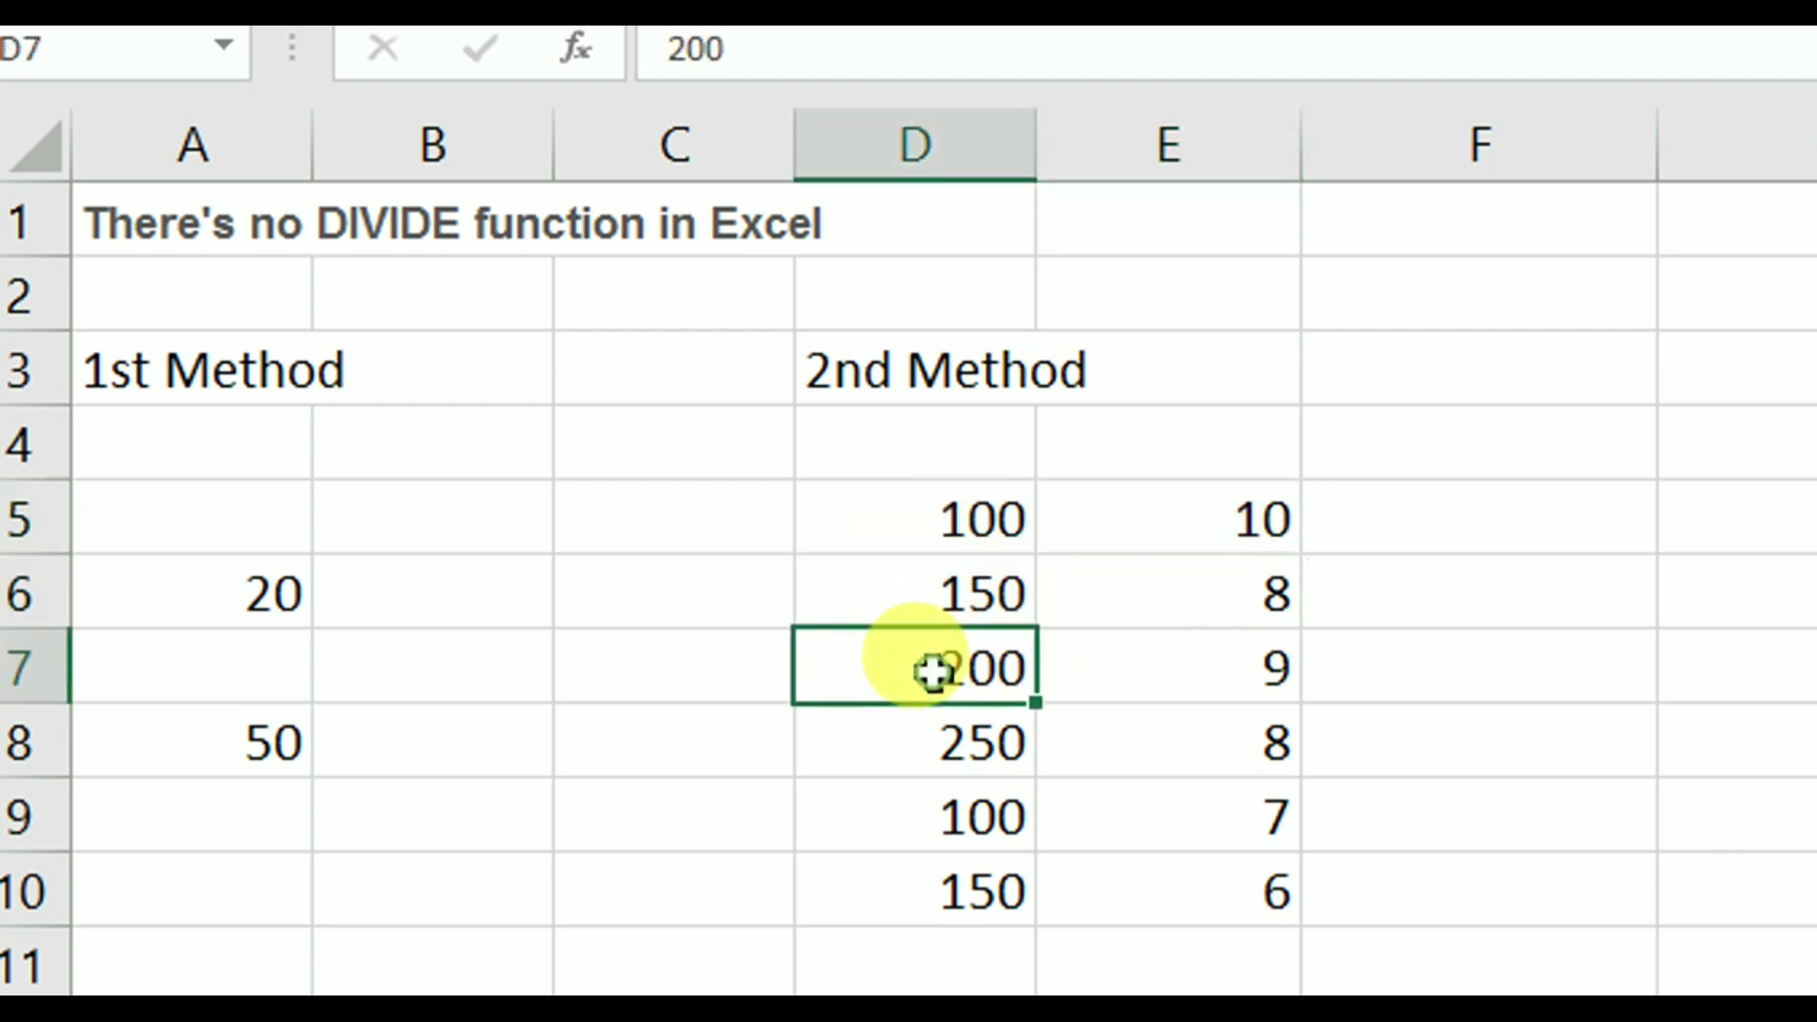
pyautogui.click(1147, 668)
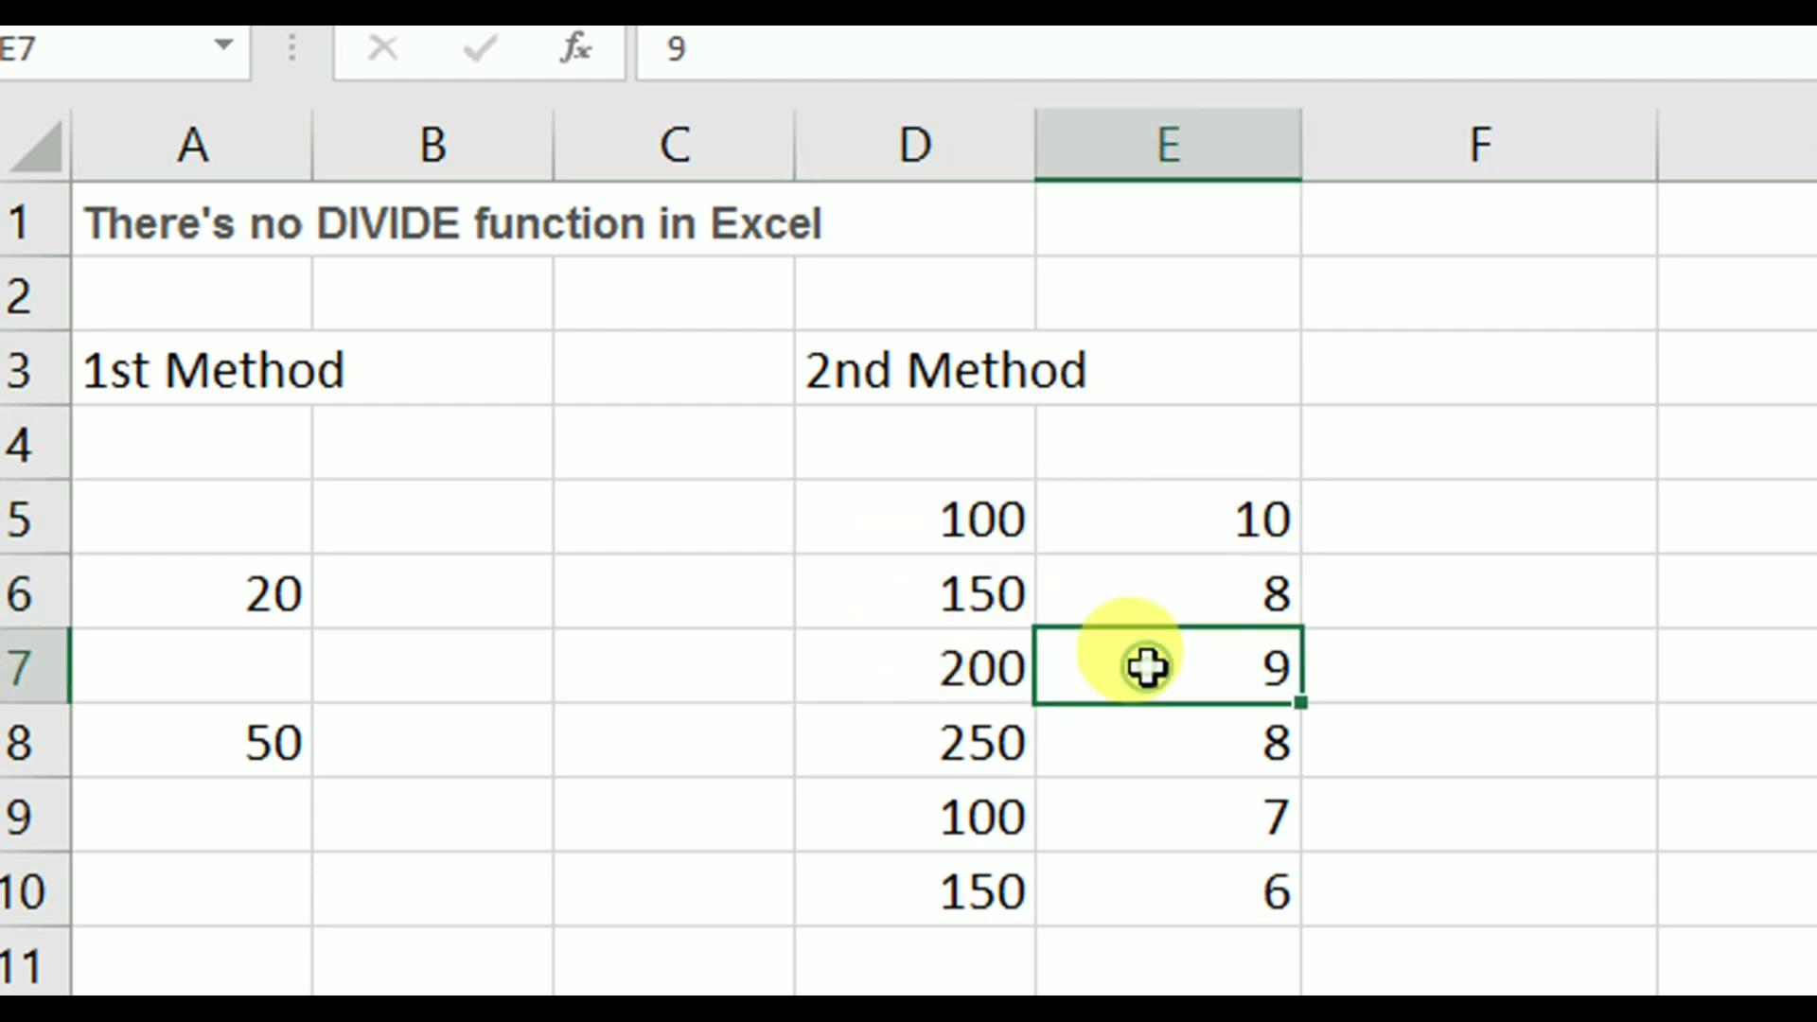
pyautogui.click(900, 747)
pyautogui.click(1176, 747)
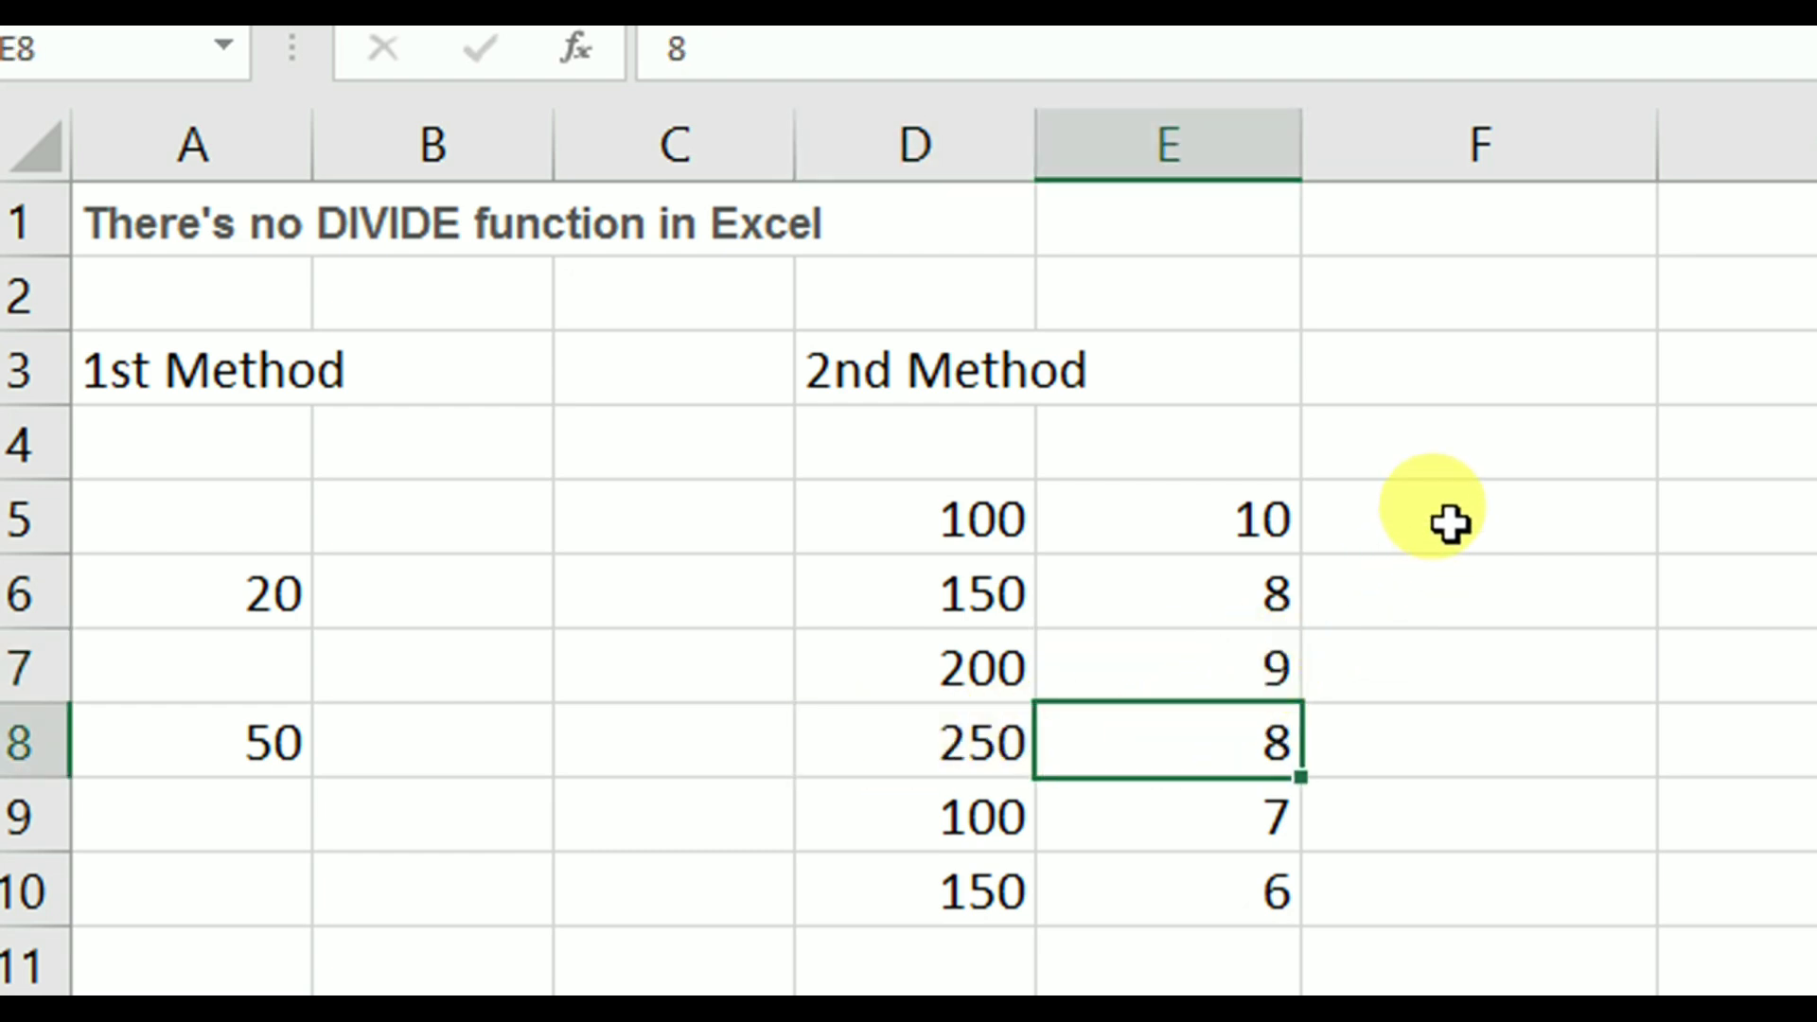
# Divide the 2nd Method values by cell reference, entering =D5/E5 in F5 and filling the formula down through F10
pyautogui.click(1534, 516)
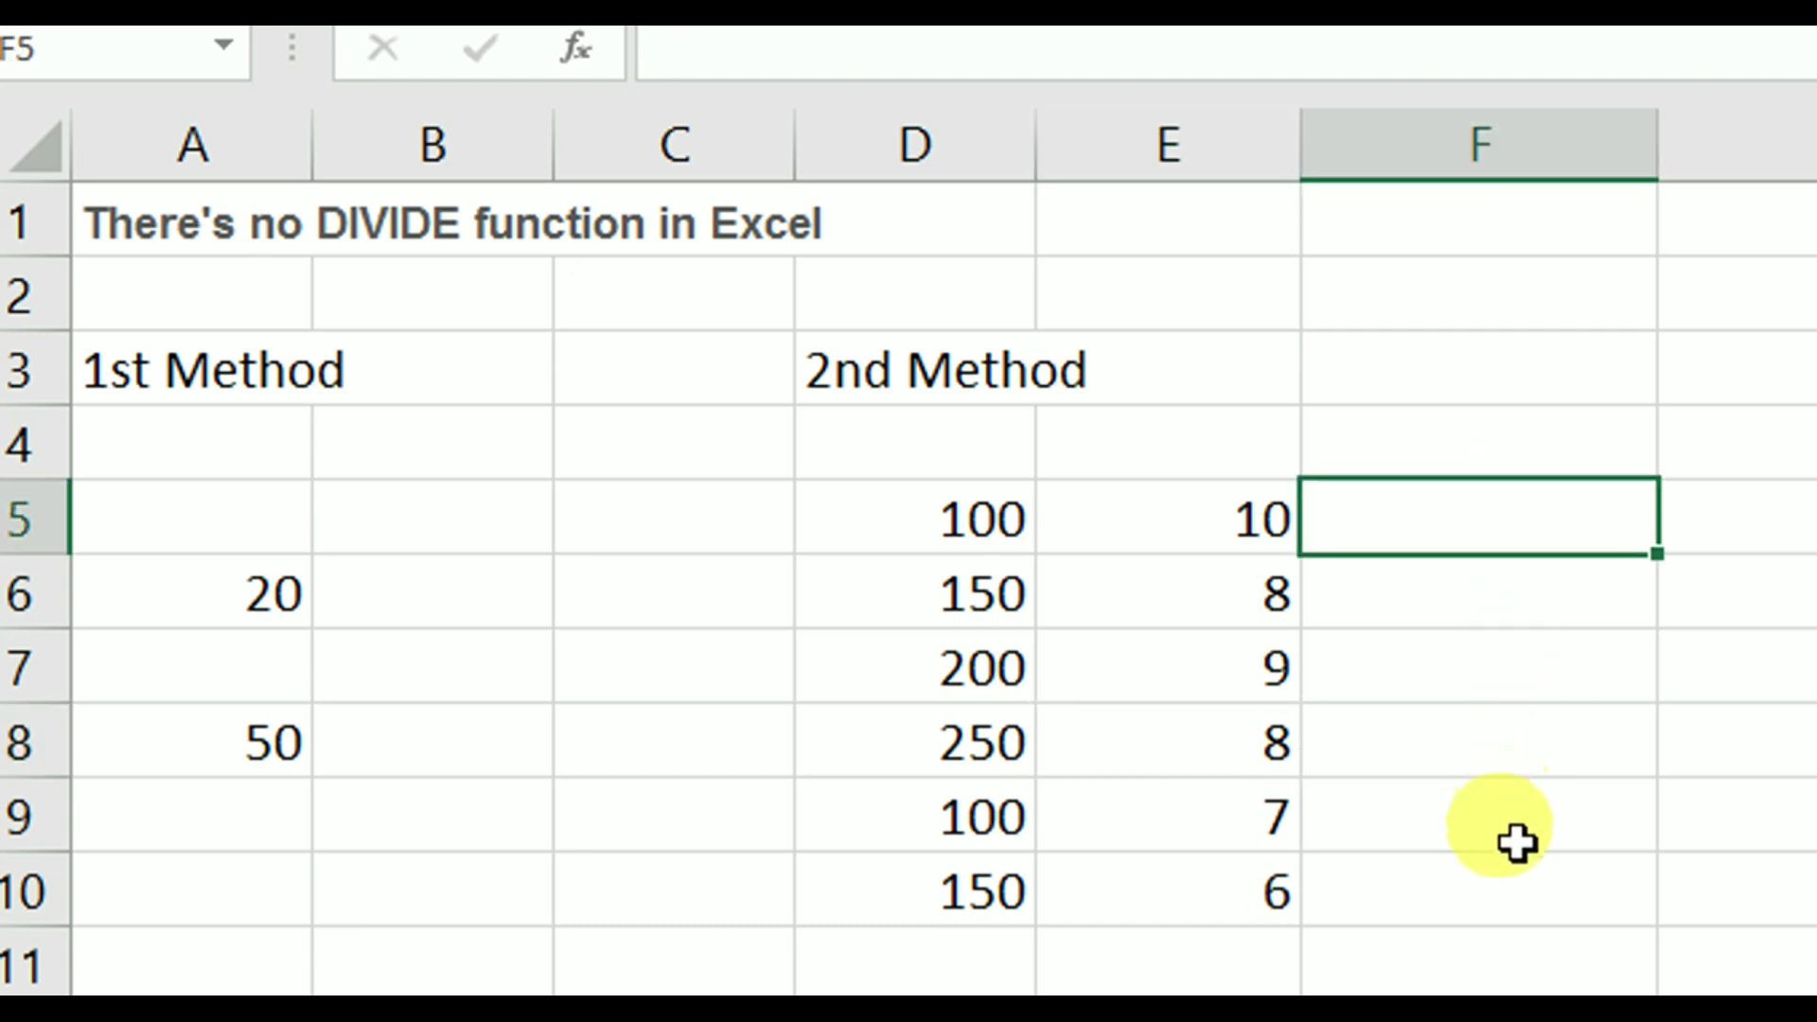
pyautogui.write('=')
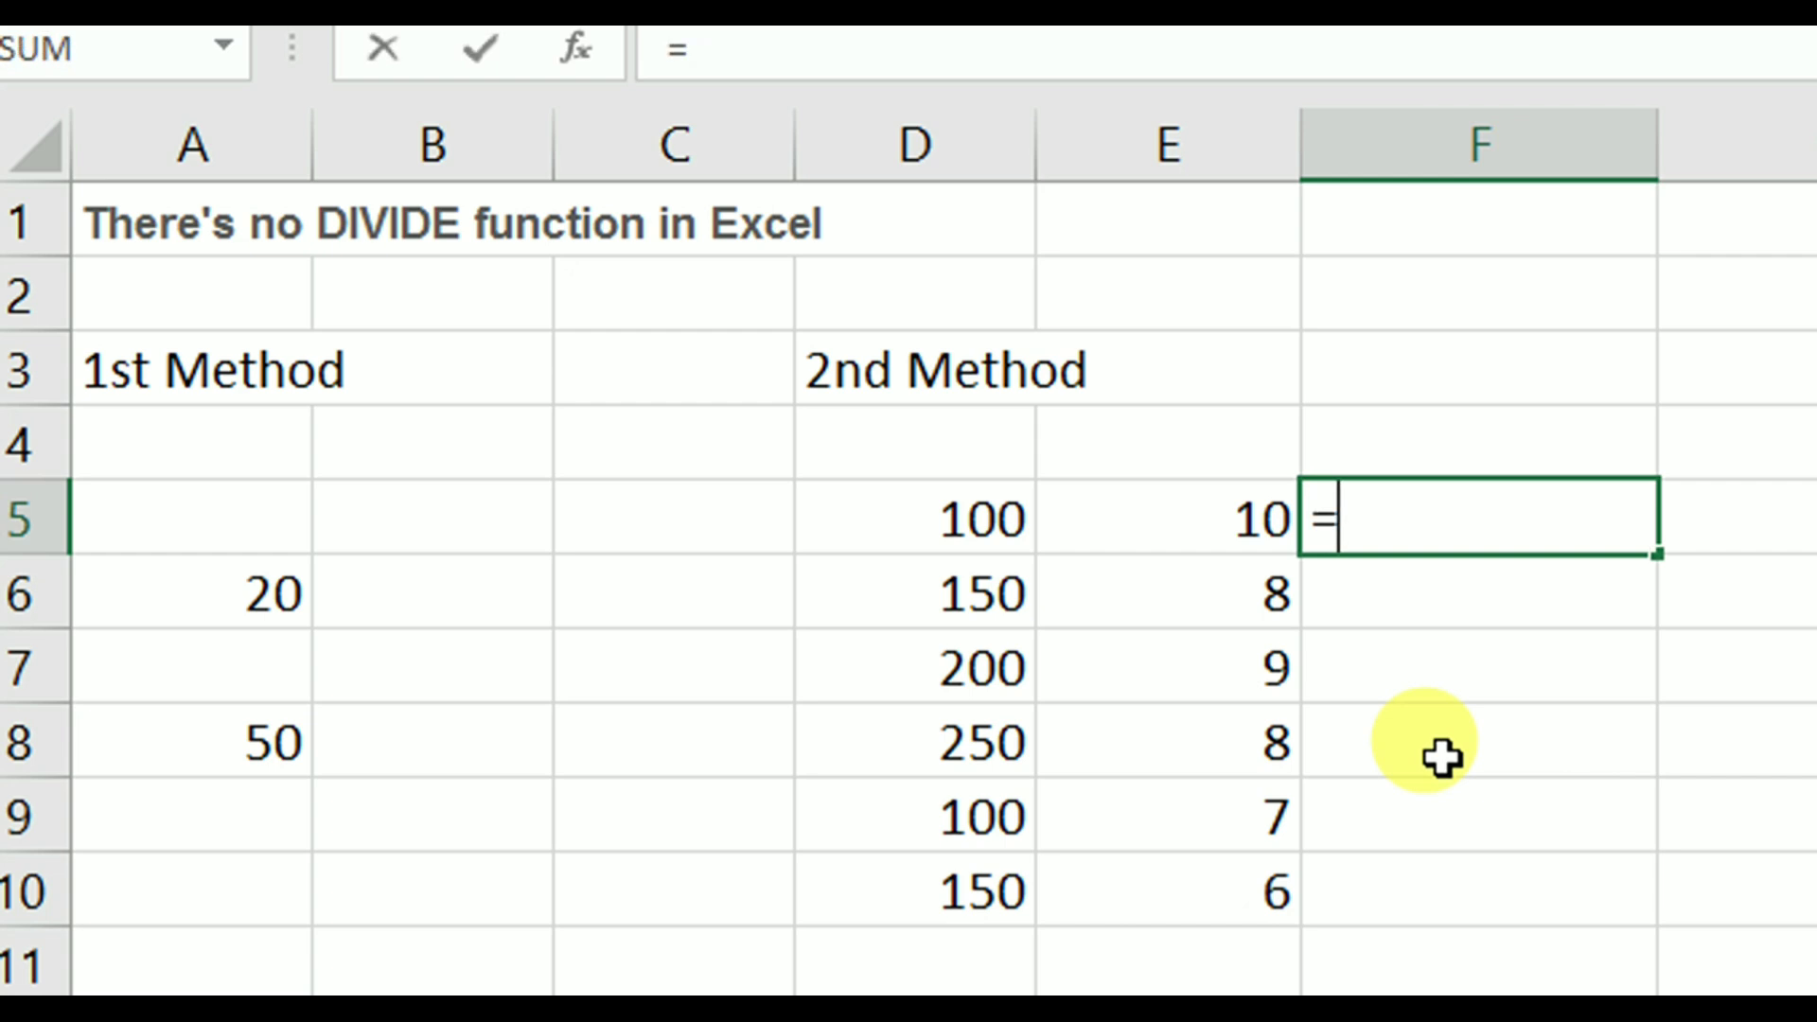
pyautogui.click(928, 531)
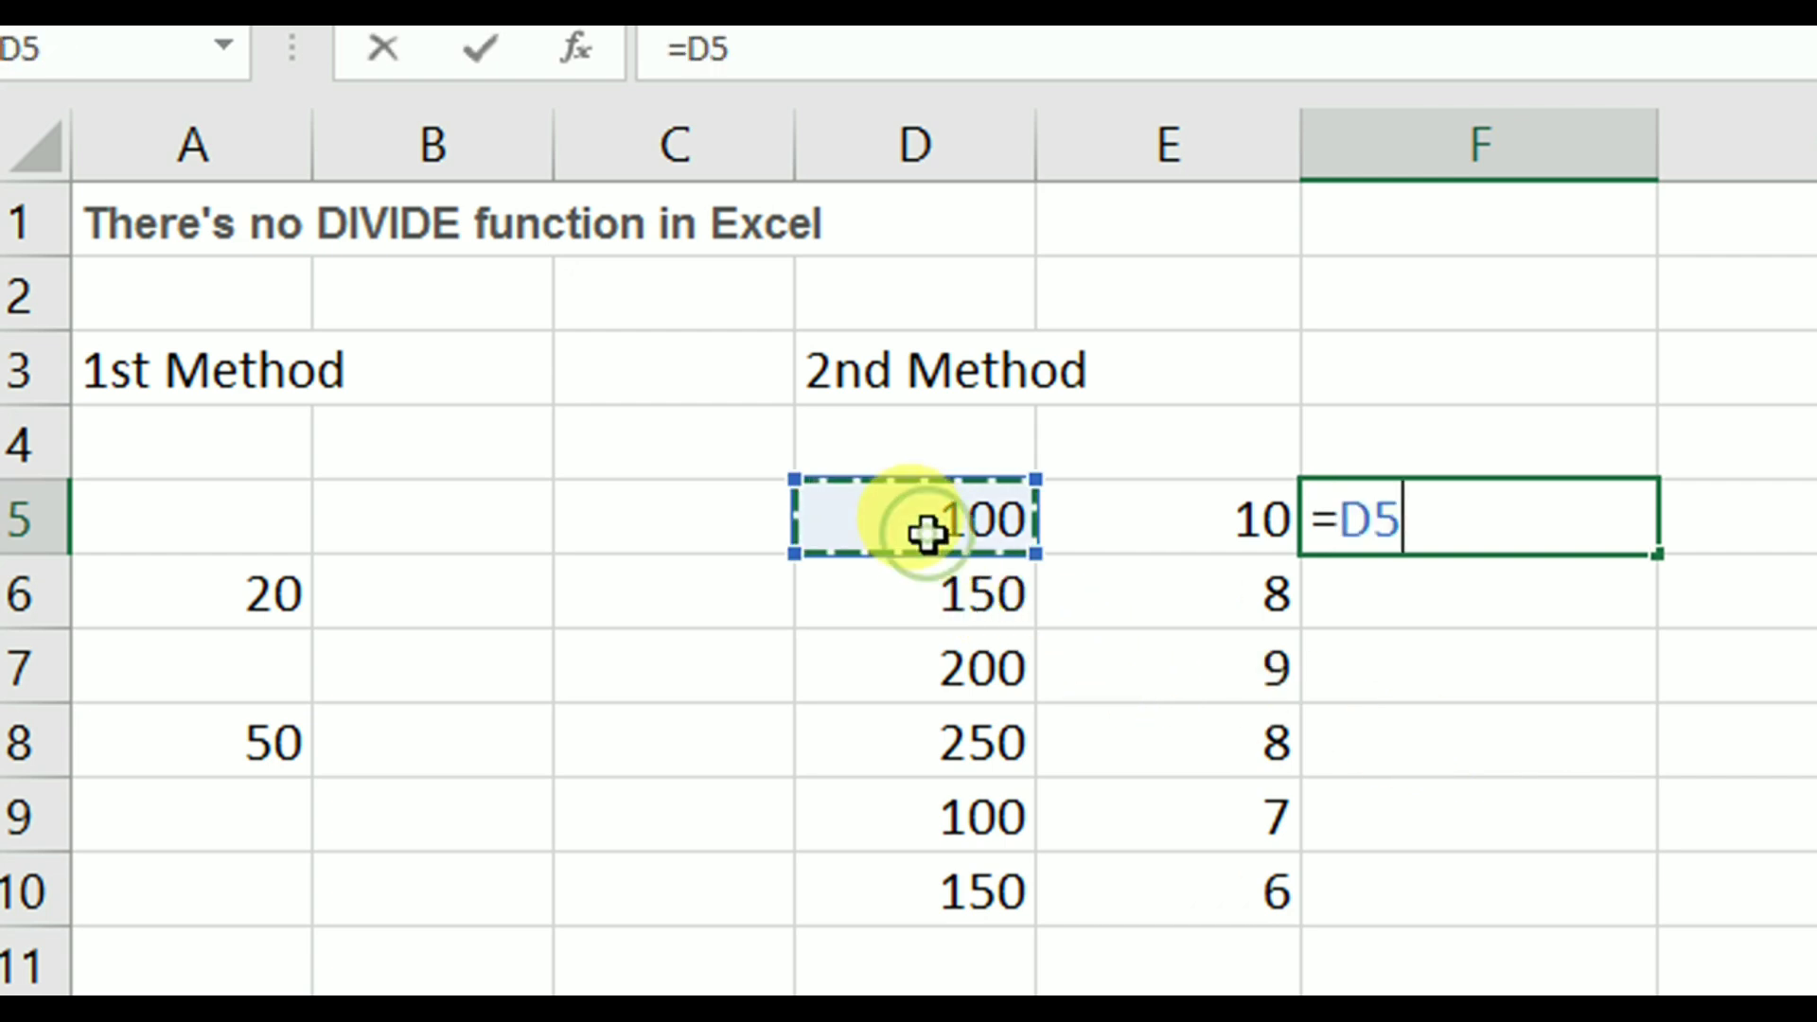
pyautogui.write('/')
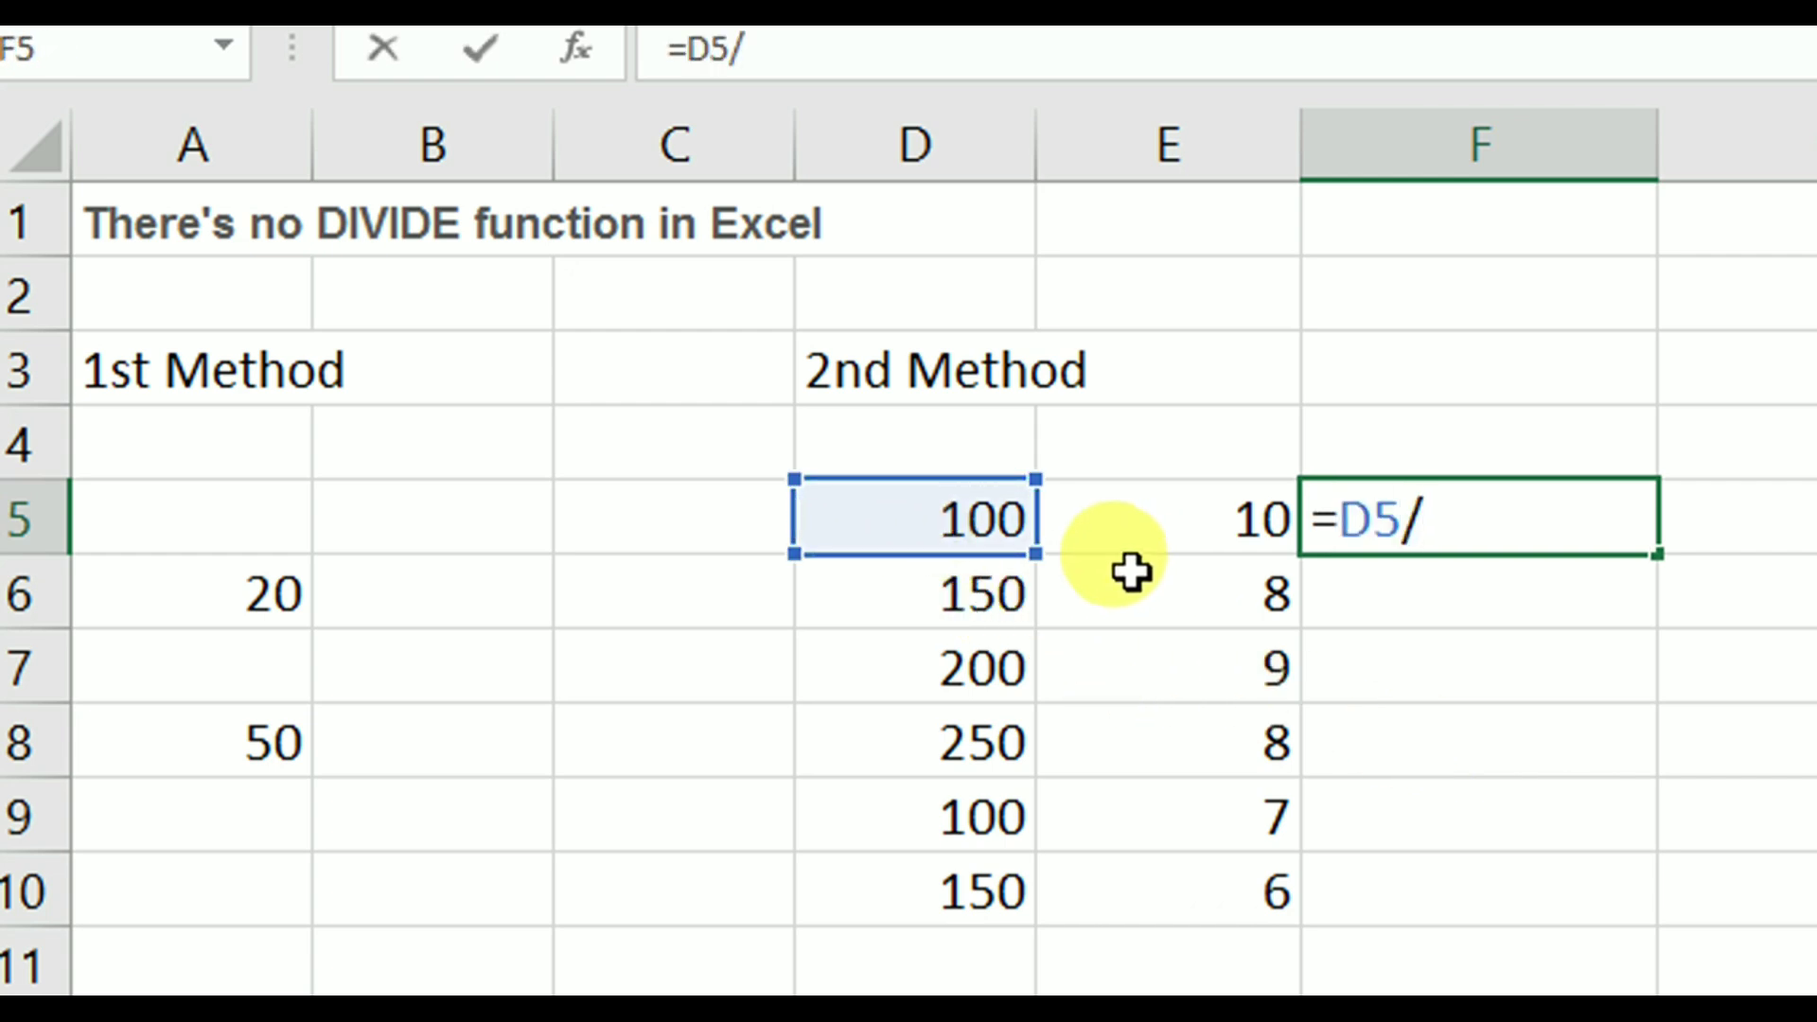
pyautogui.click(1120, 518)
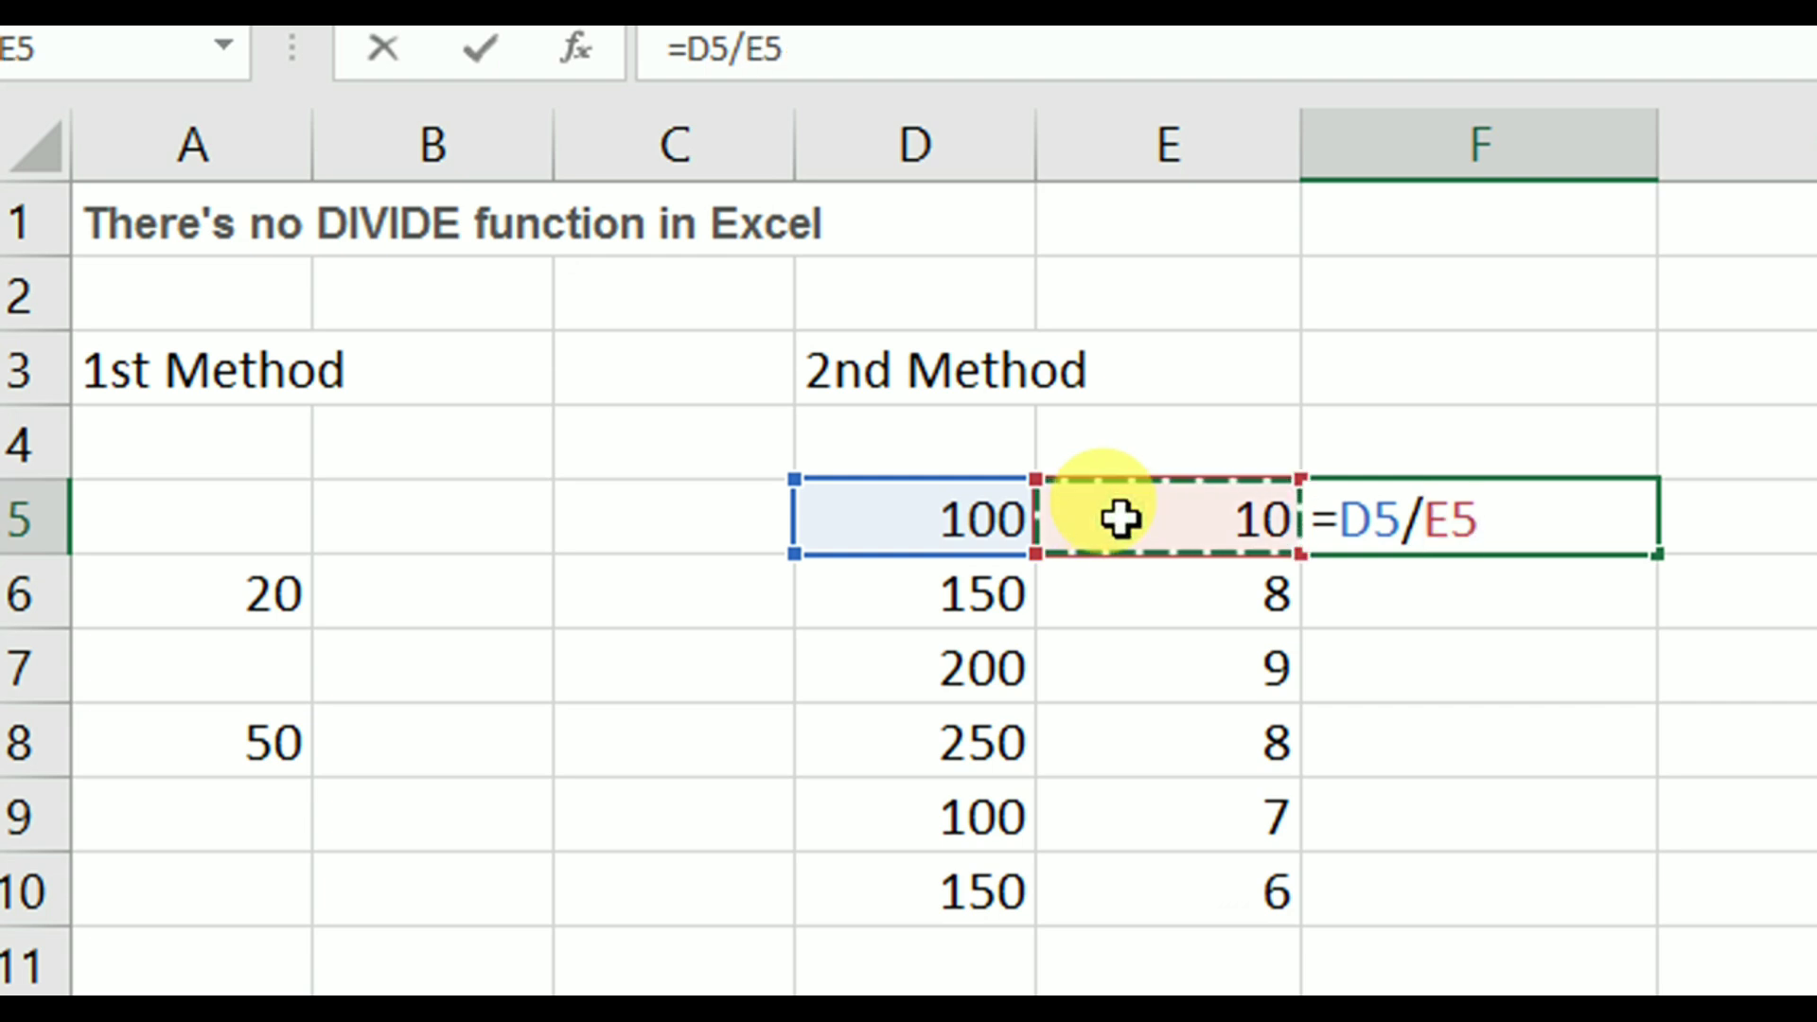
pyautogui.press('Return')
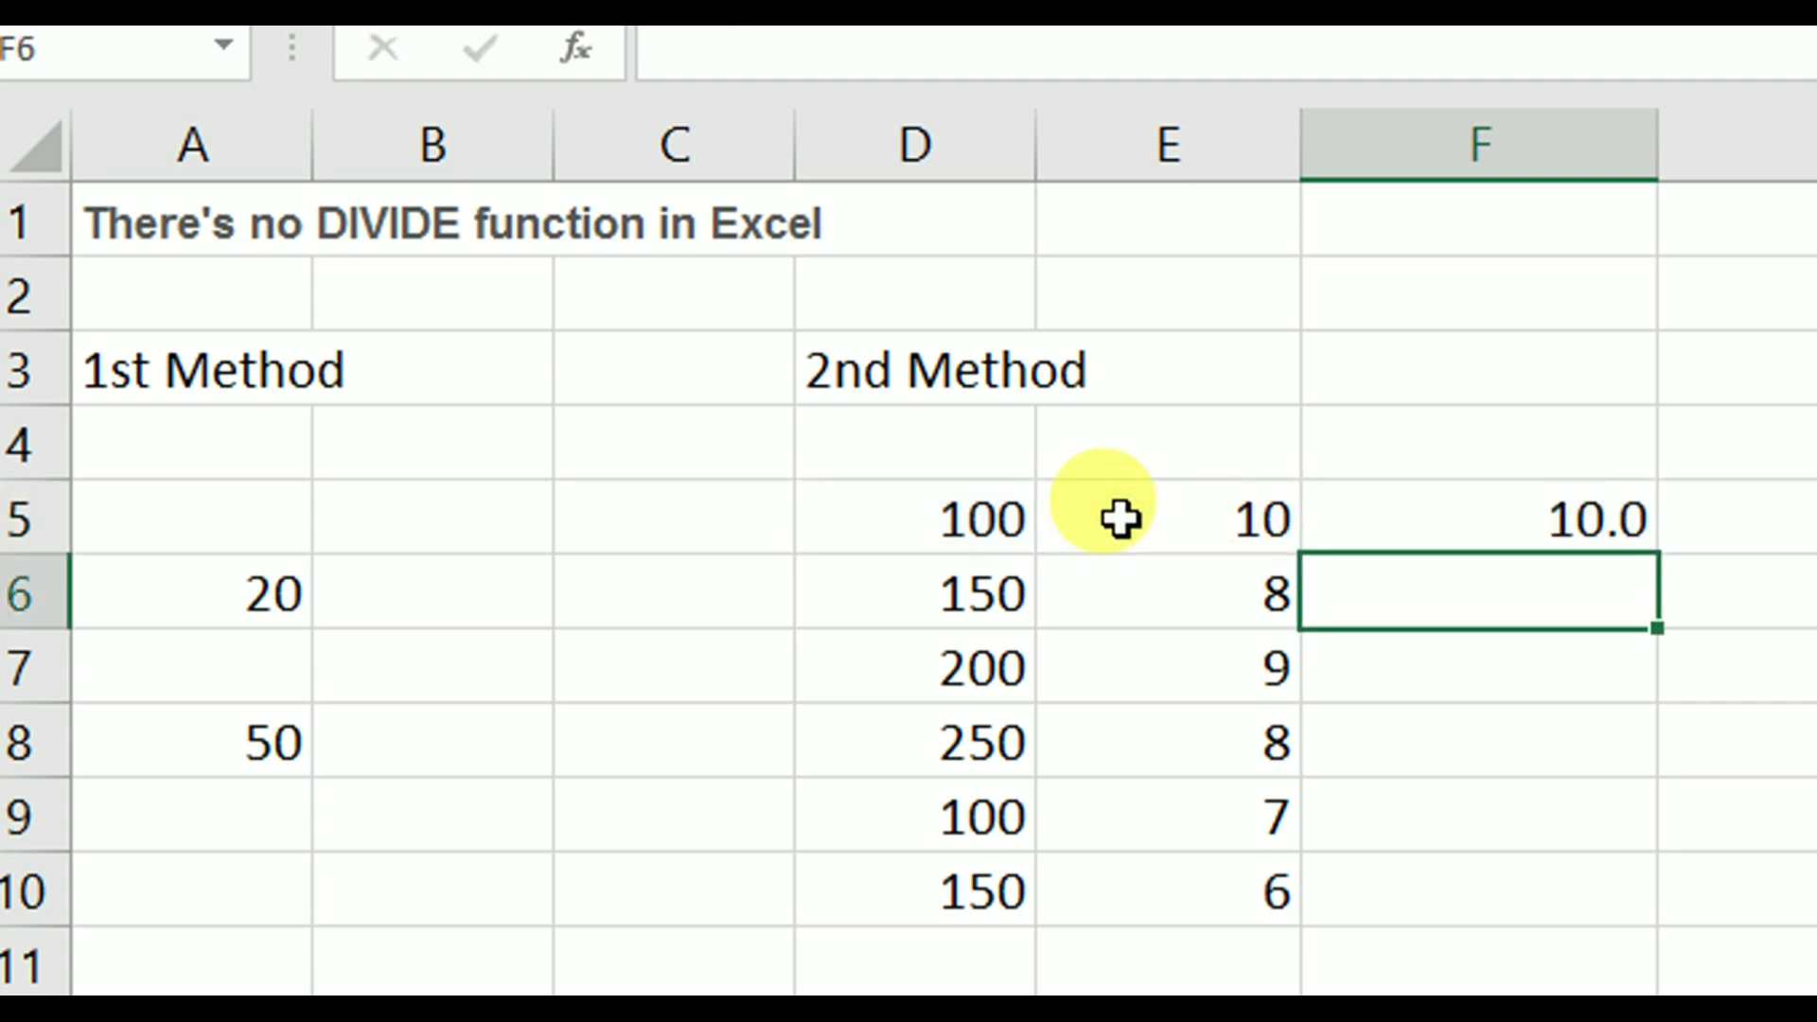
pyautogui.click(1472, 519)
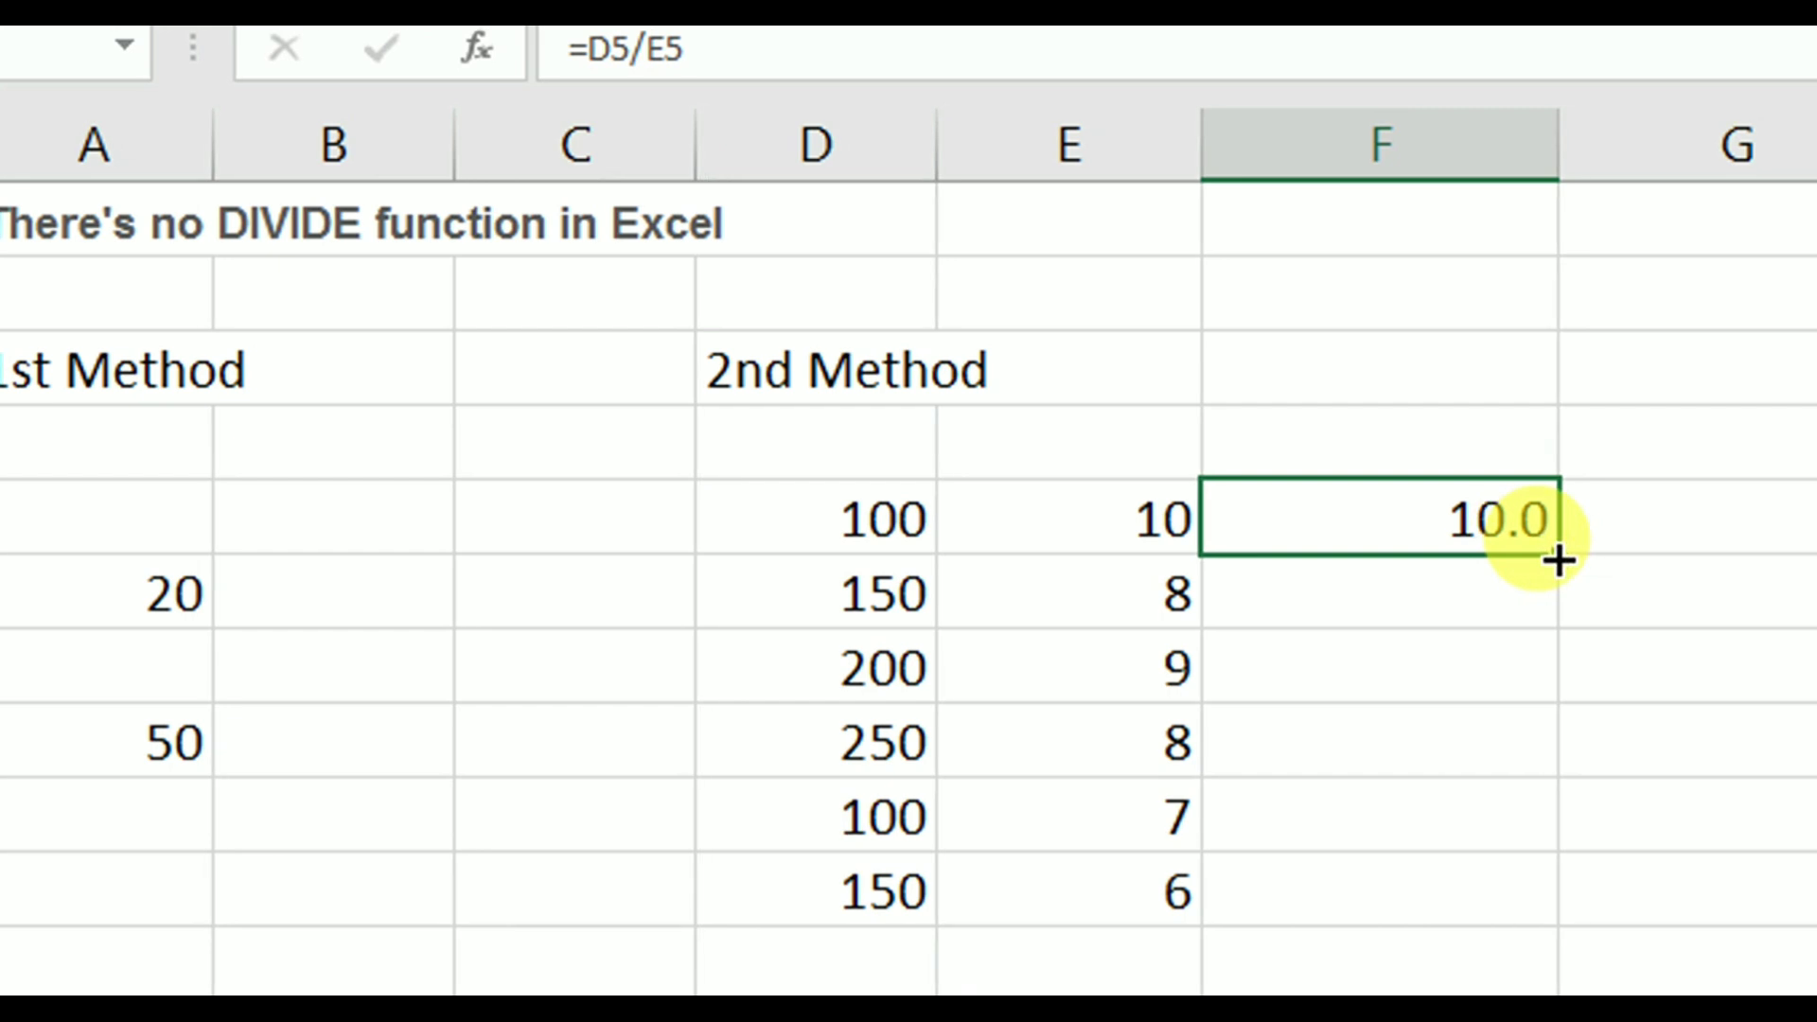
pyautogui.doubleClick(1556, 559)
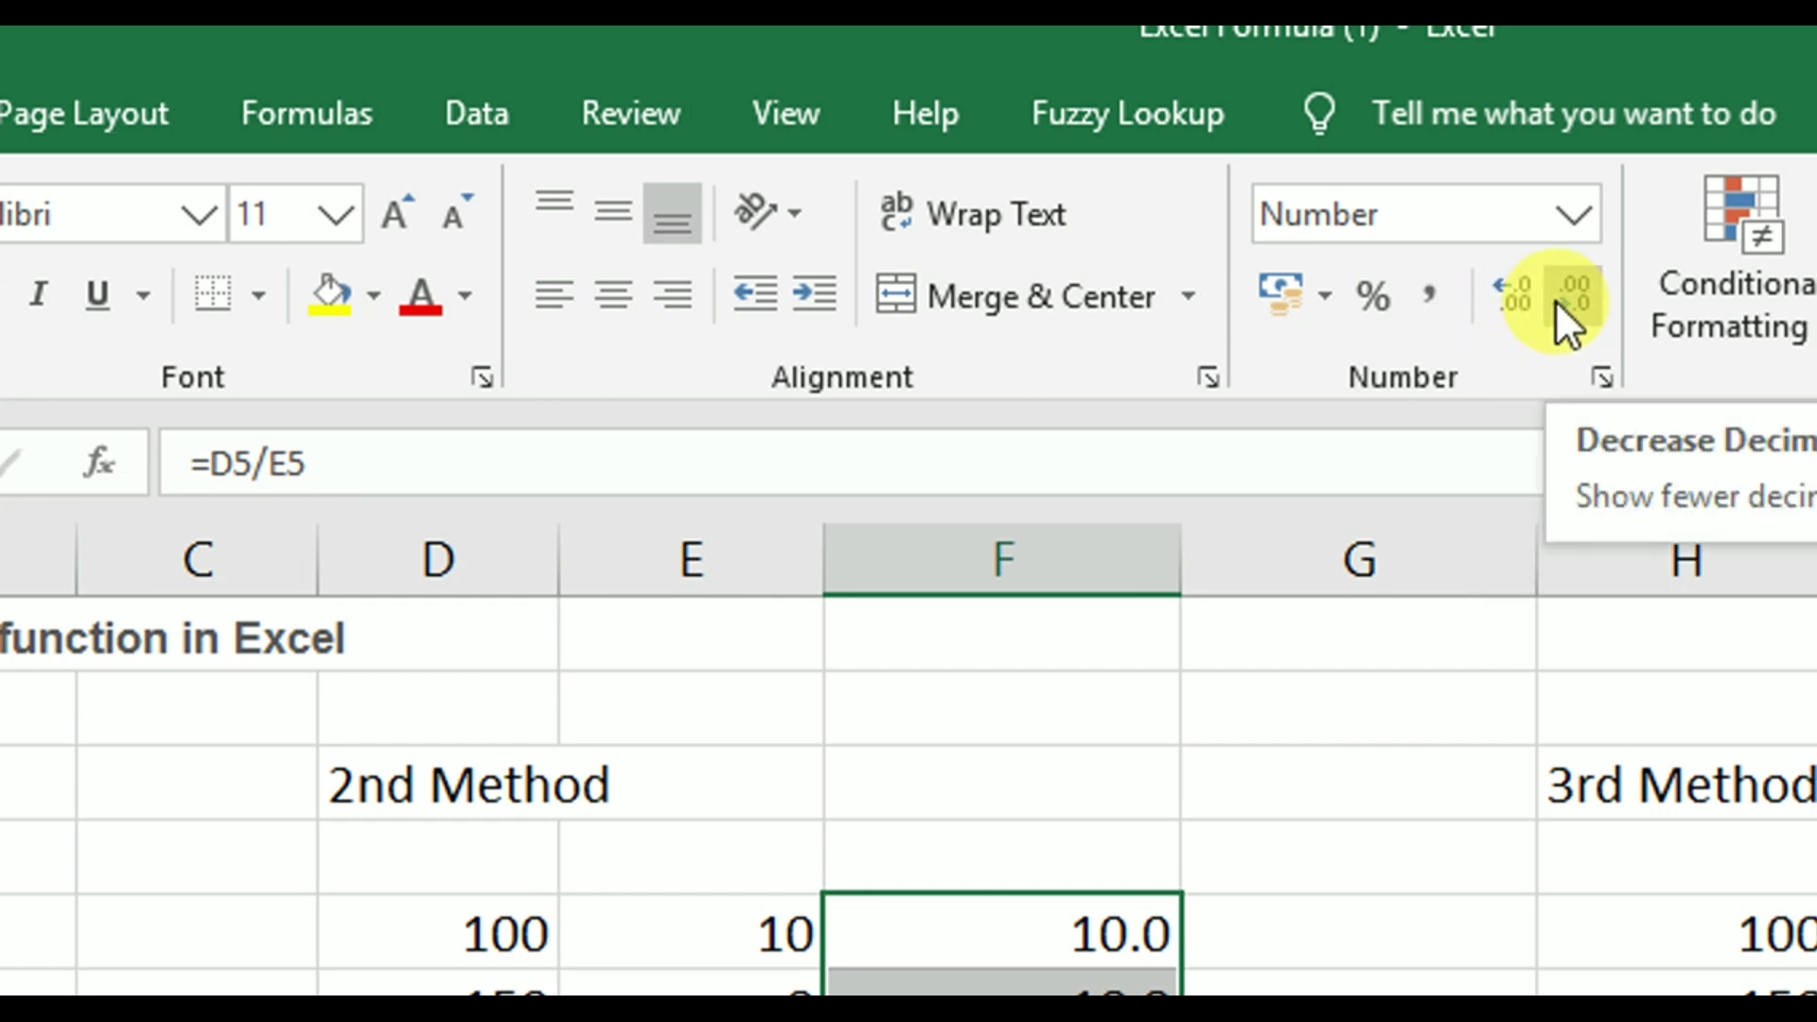
# Demonstrate increasing and decreasing the decimals of the quotients in F5:F10, and leave them at two decimal places
pyautogui.click(1506, 300)
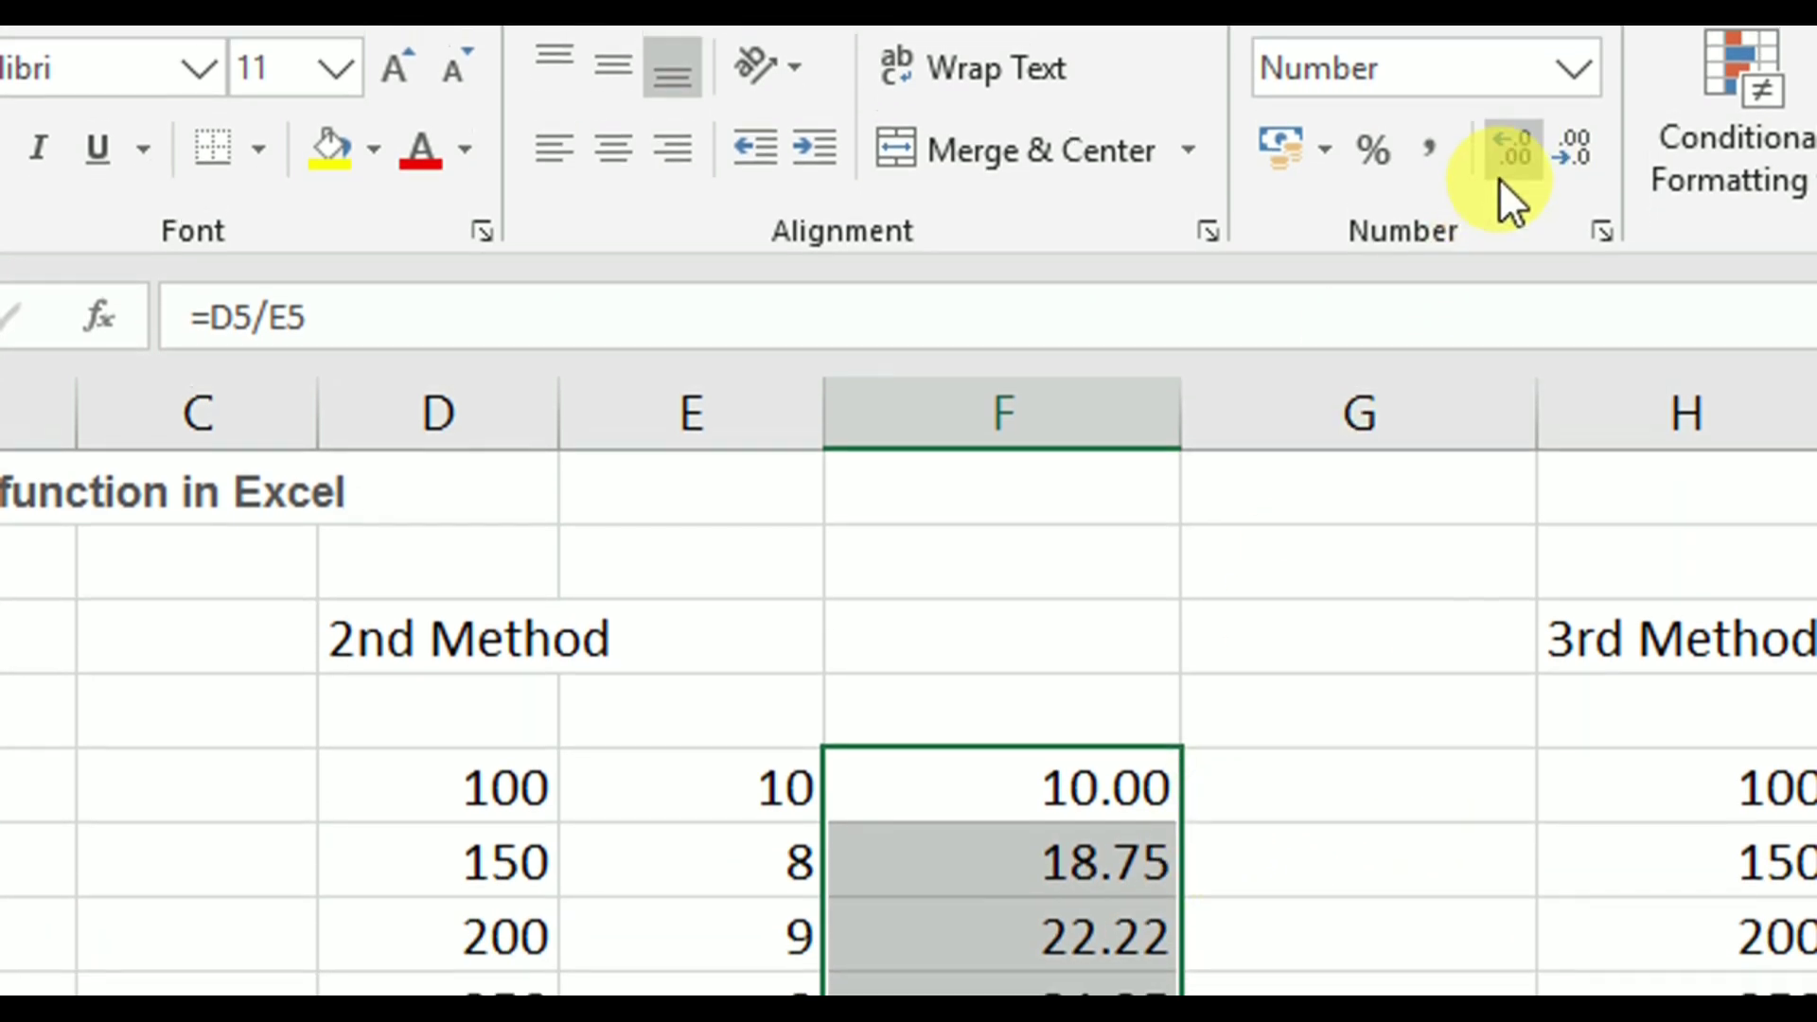
pyautogui.click(1511, 170)
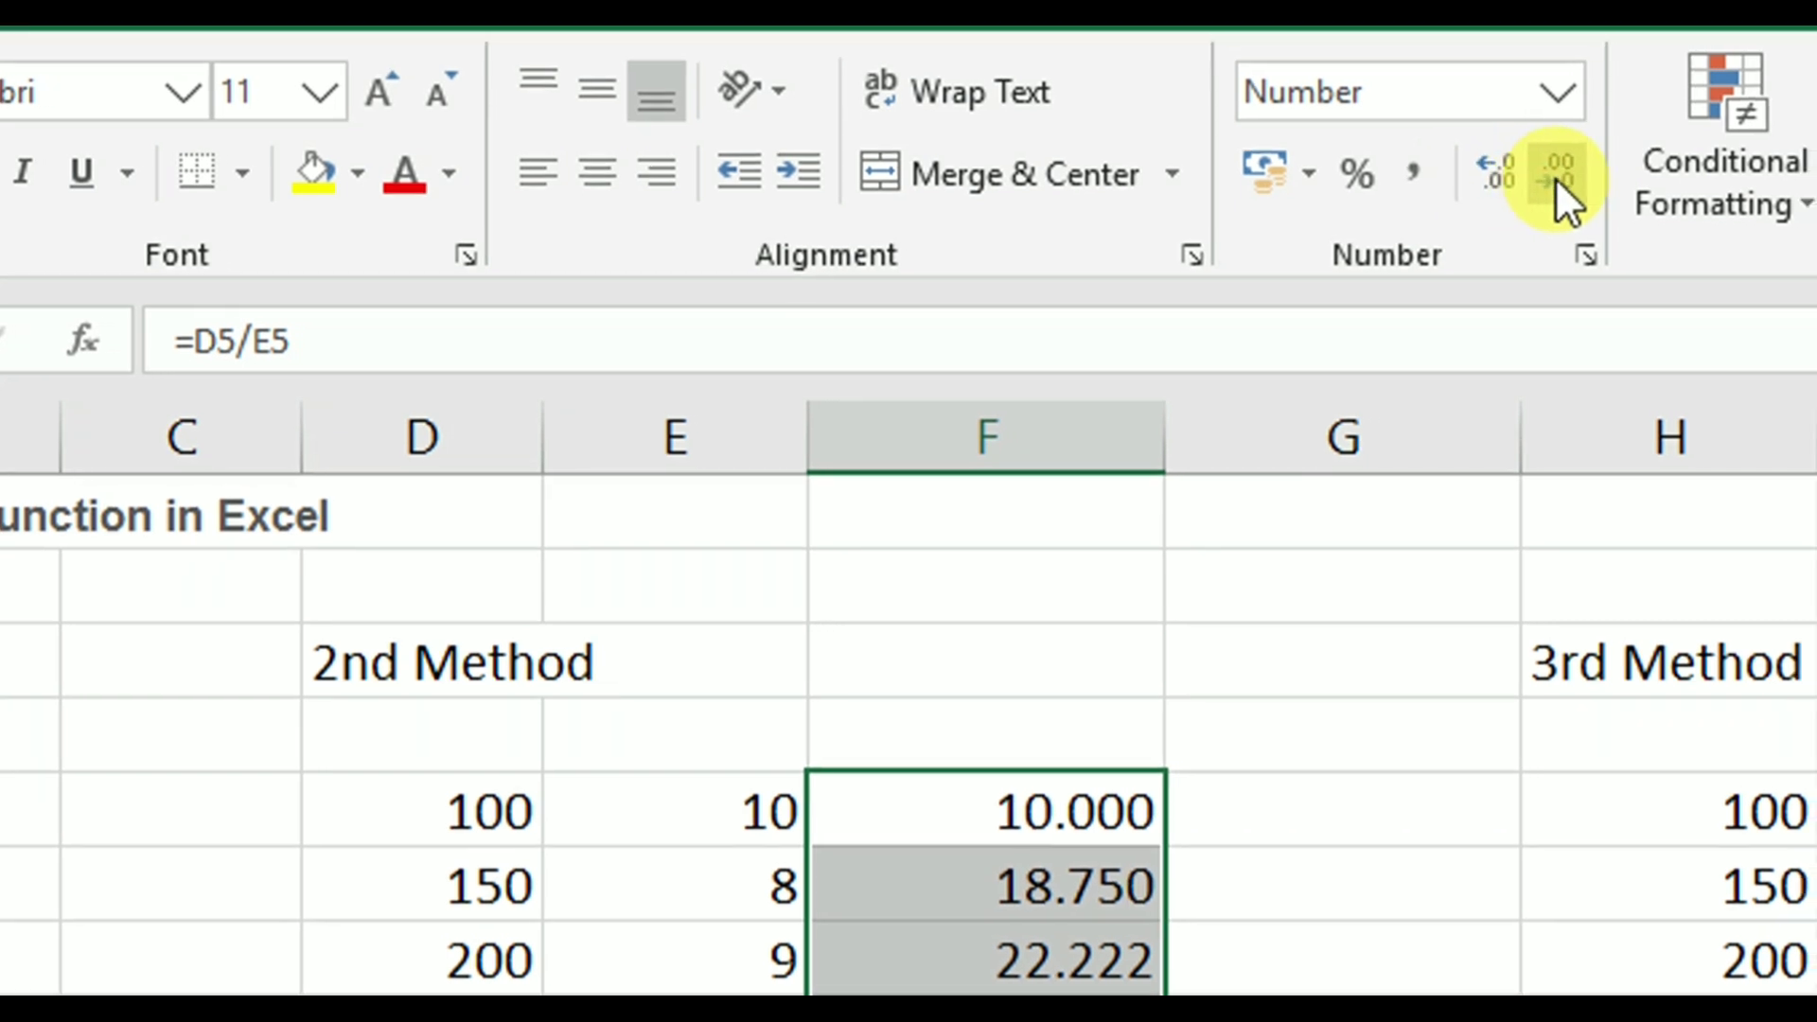
pyautogui.click(1553, 178)
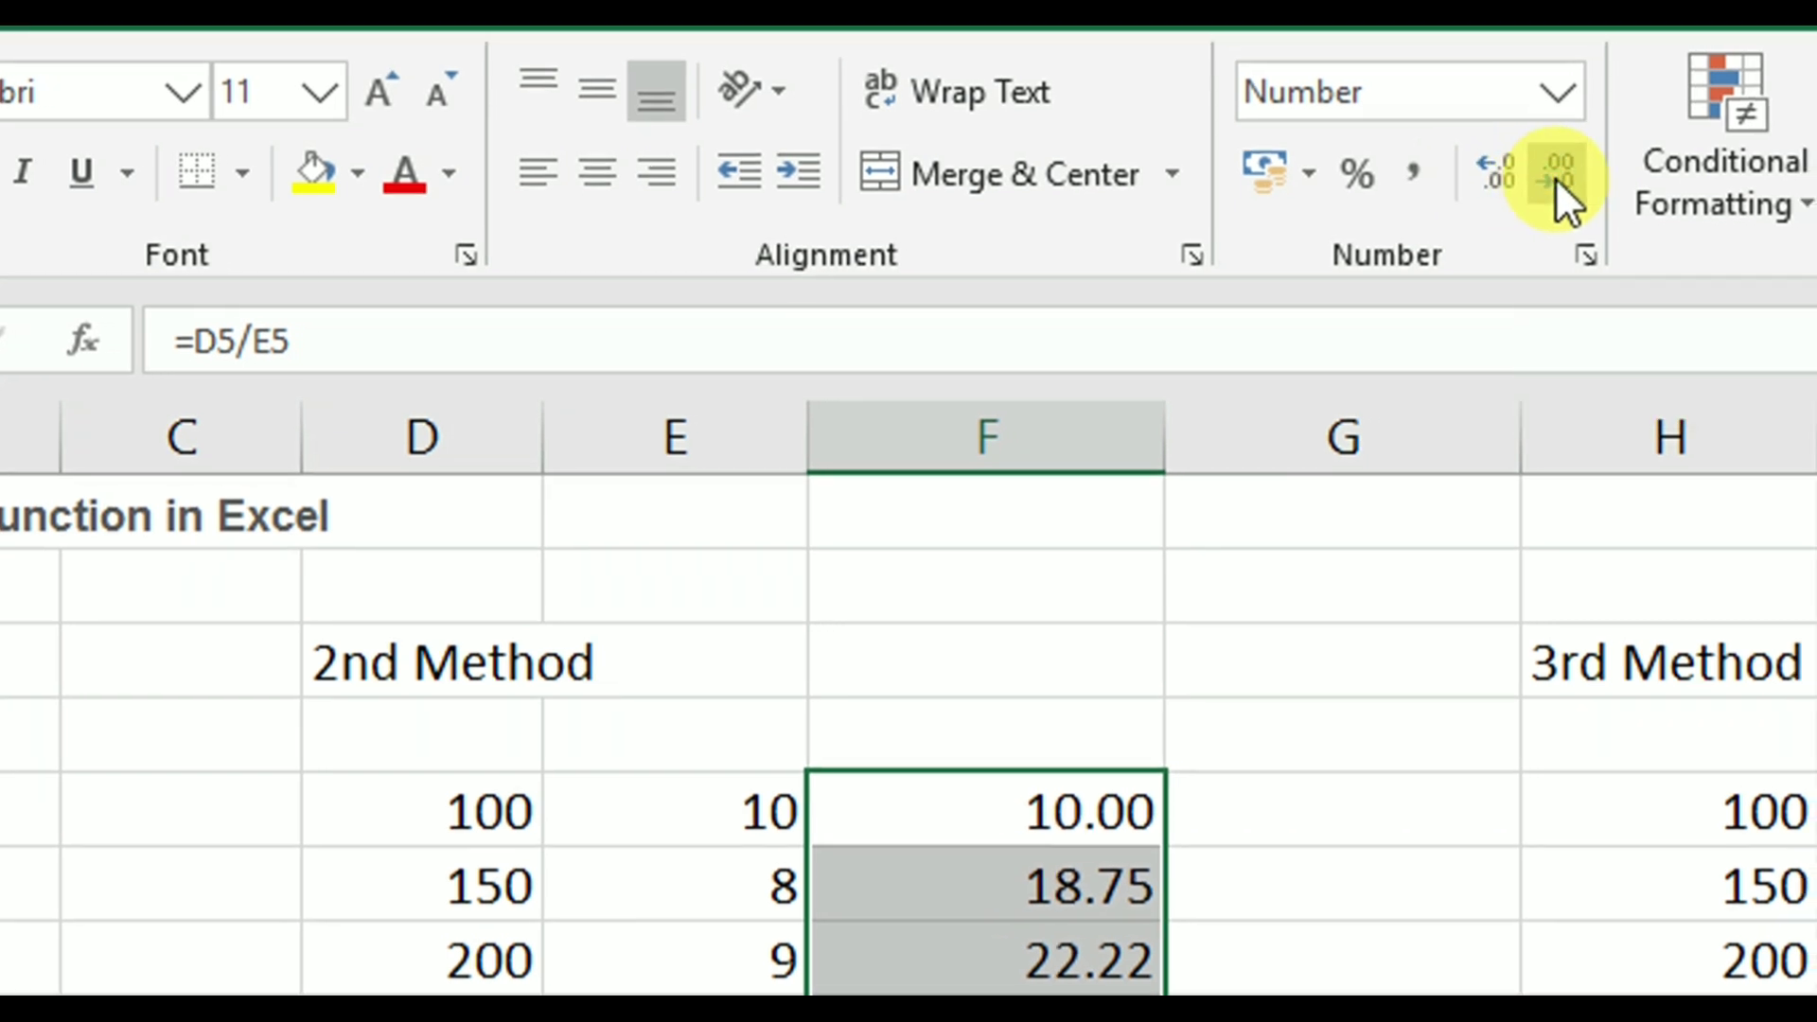
pyautogui.click(1554, 178)
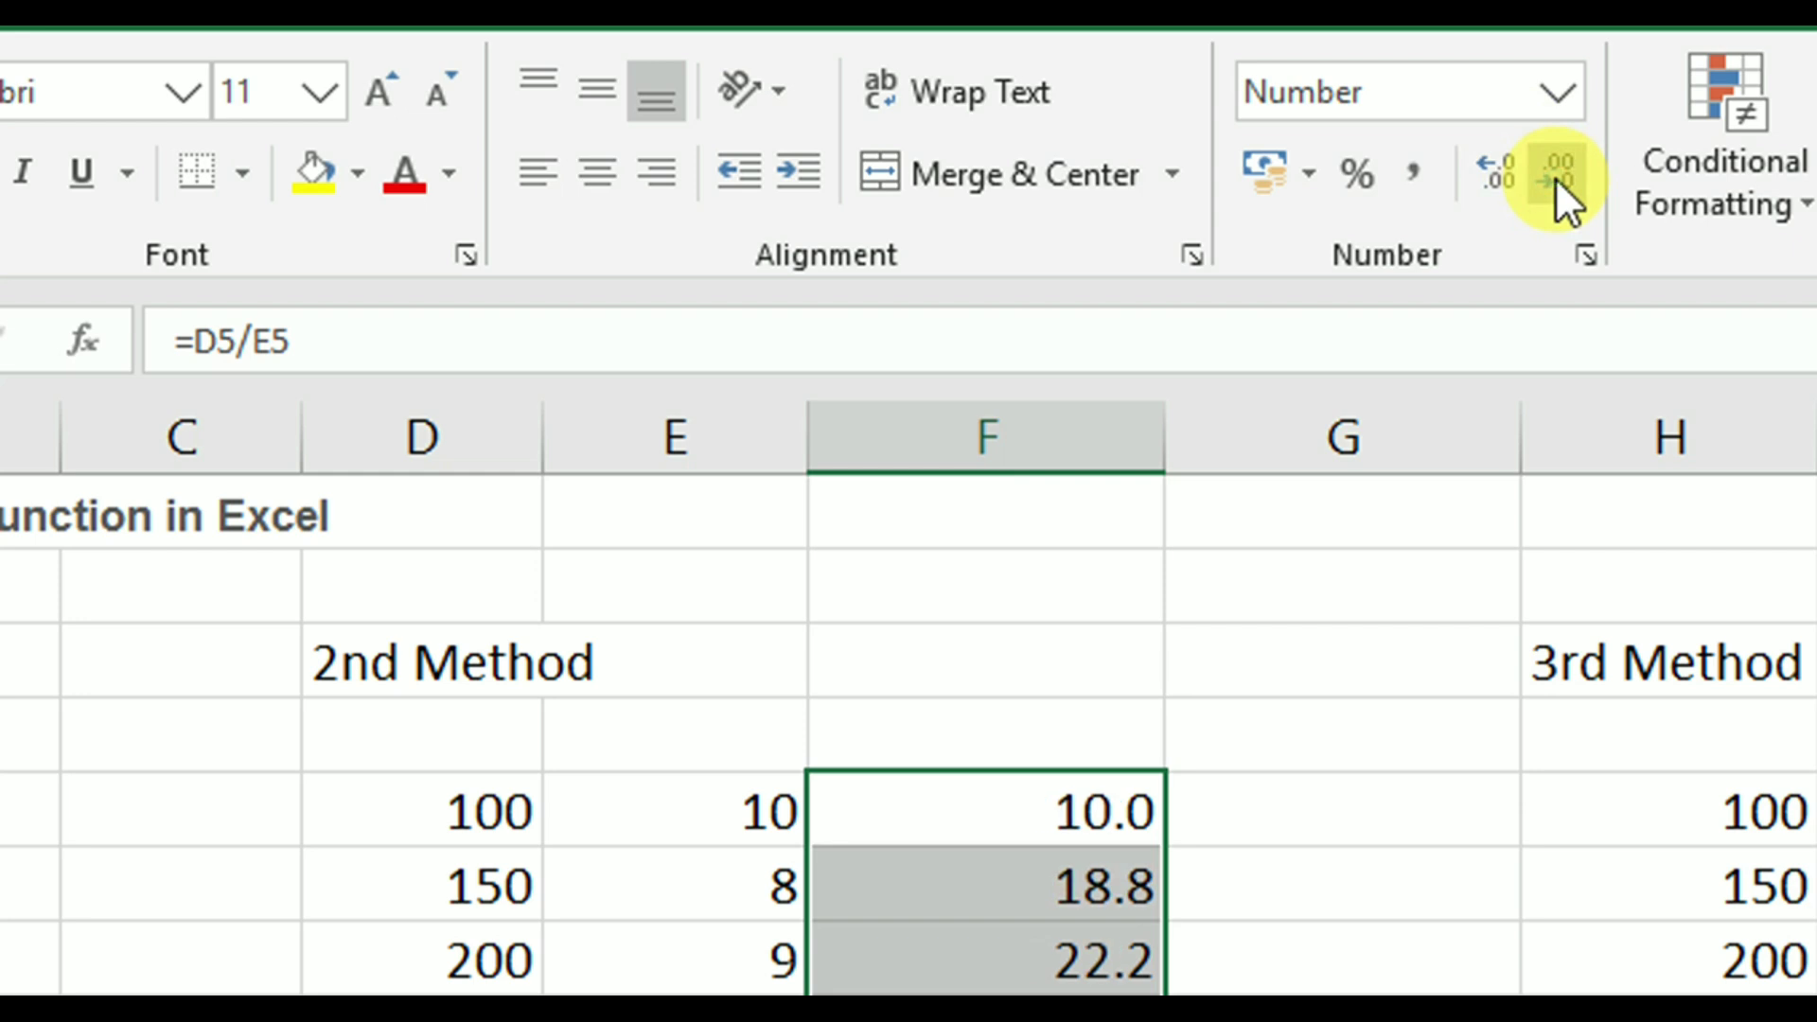
pyautogui.click(1553, 178)
pyautogui.click(1506, 178)
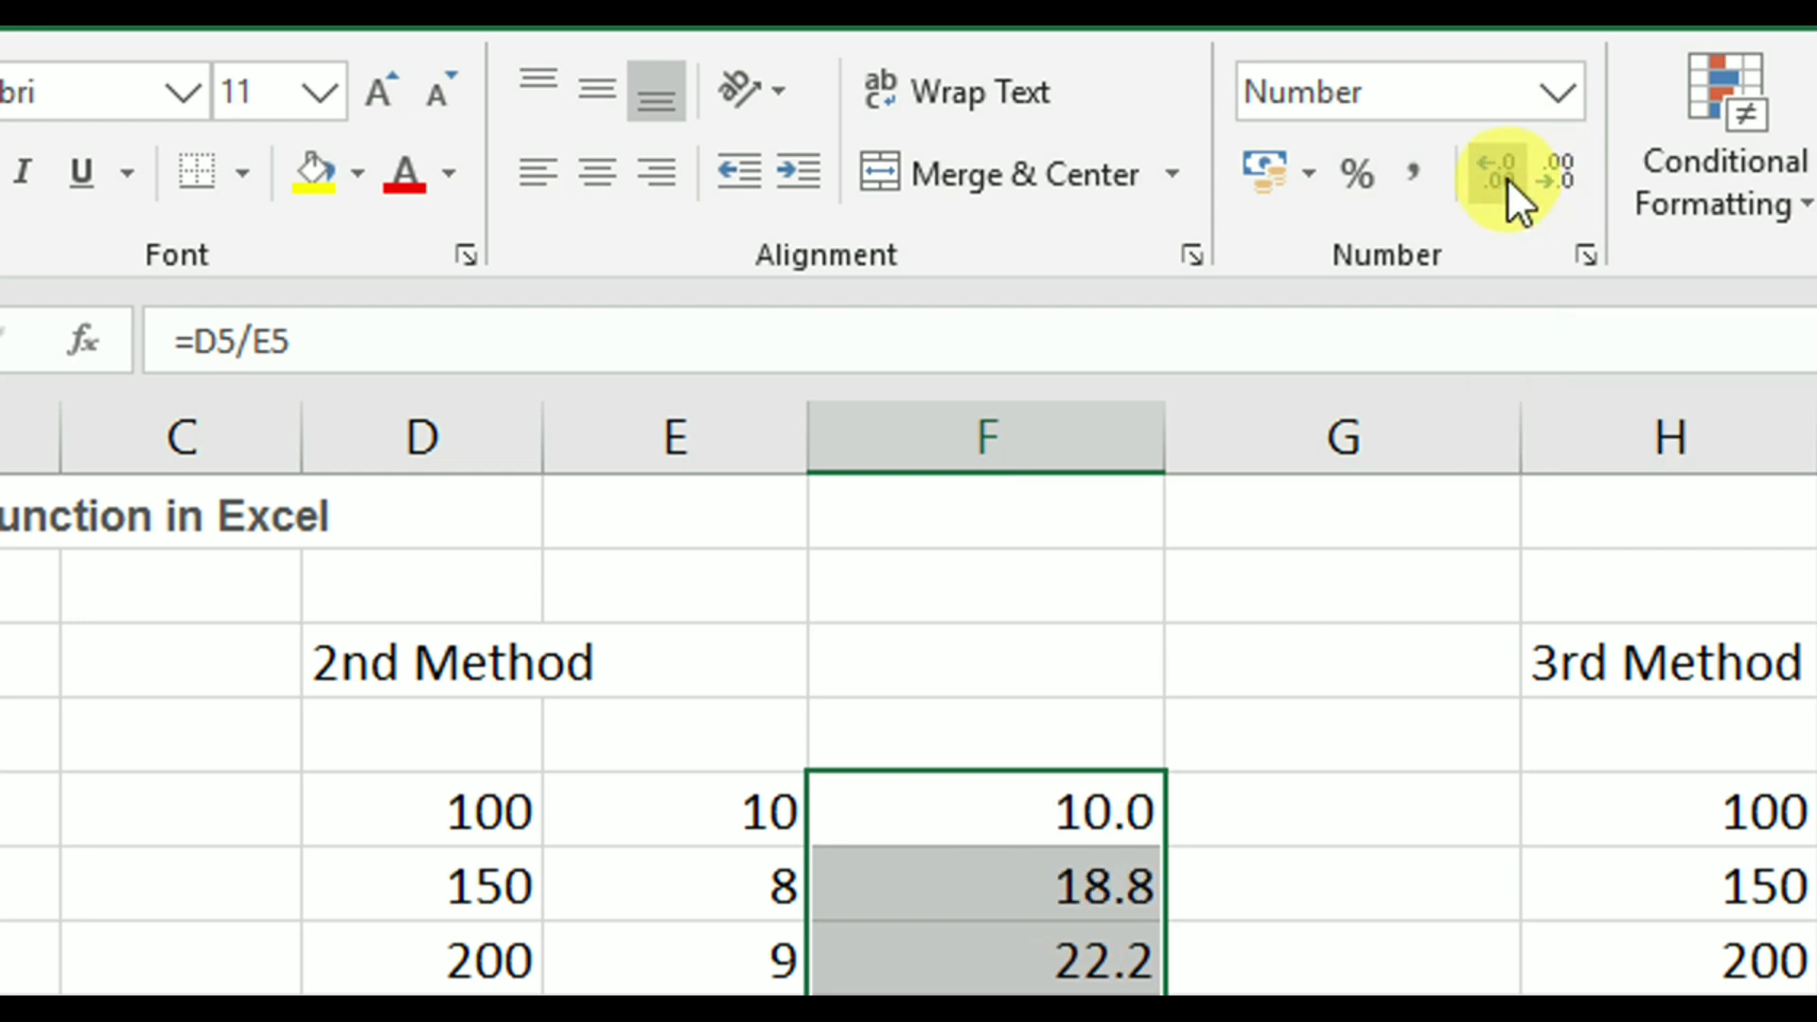
pyautogui.click(1507, 178)
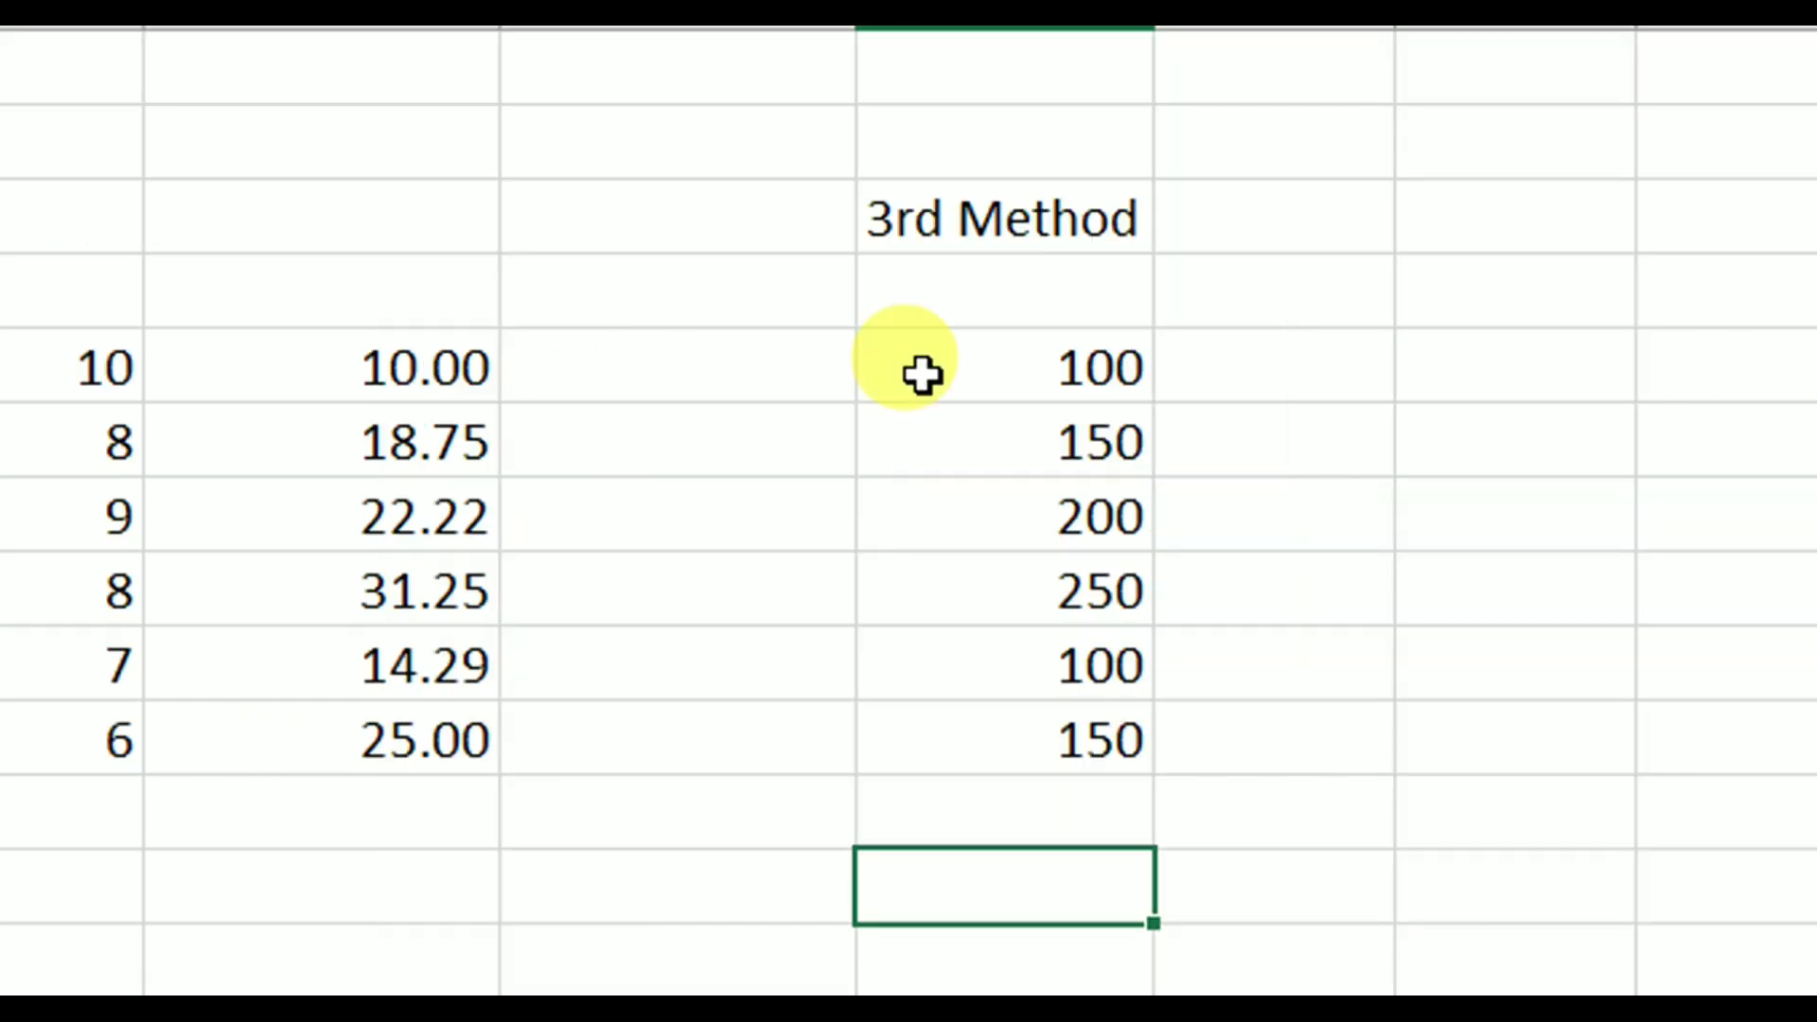
# Review the 3rd Method dividends in H5:H10 and enter 15 in J3 as their fixed divisor
pyautogui.moveTo(928, 359); pyautogui.dragTo(944, 725)
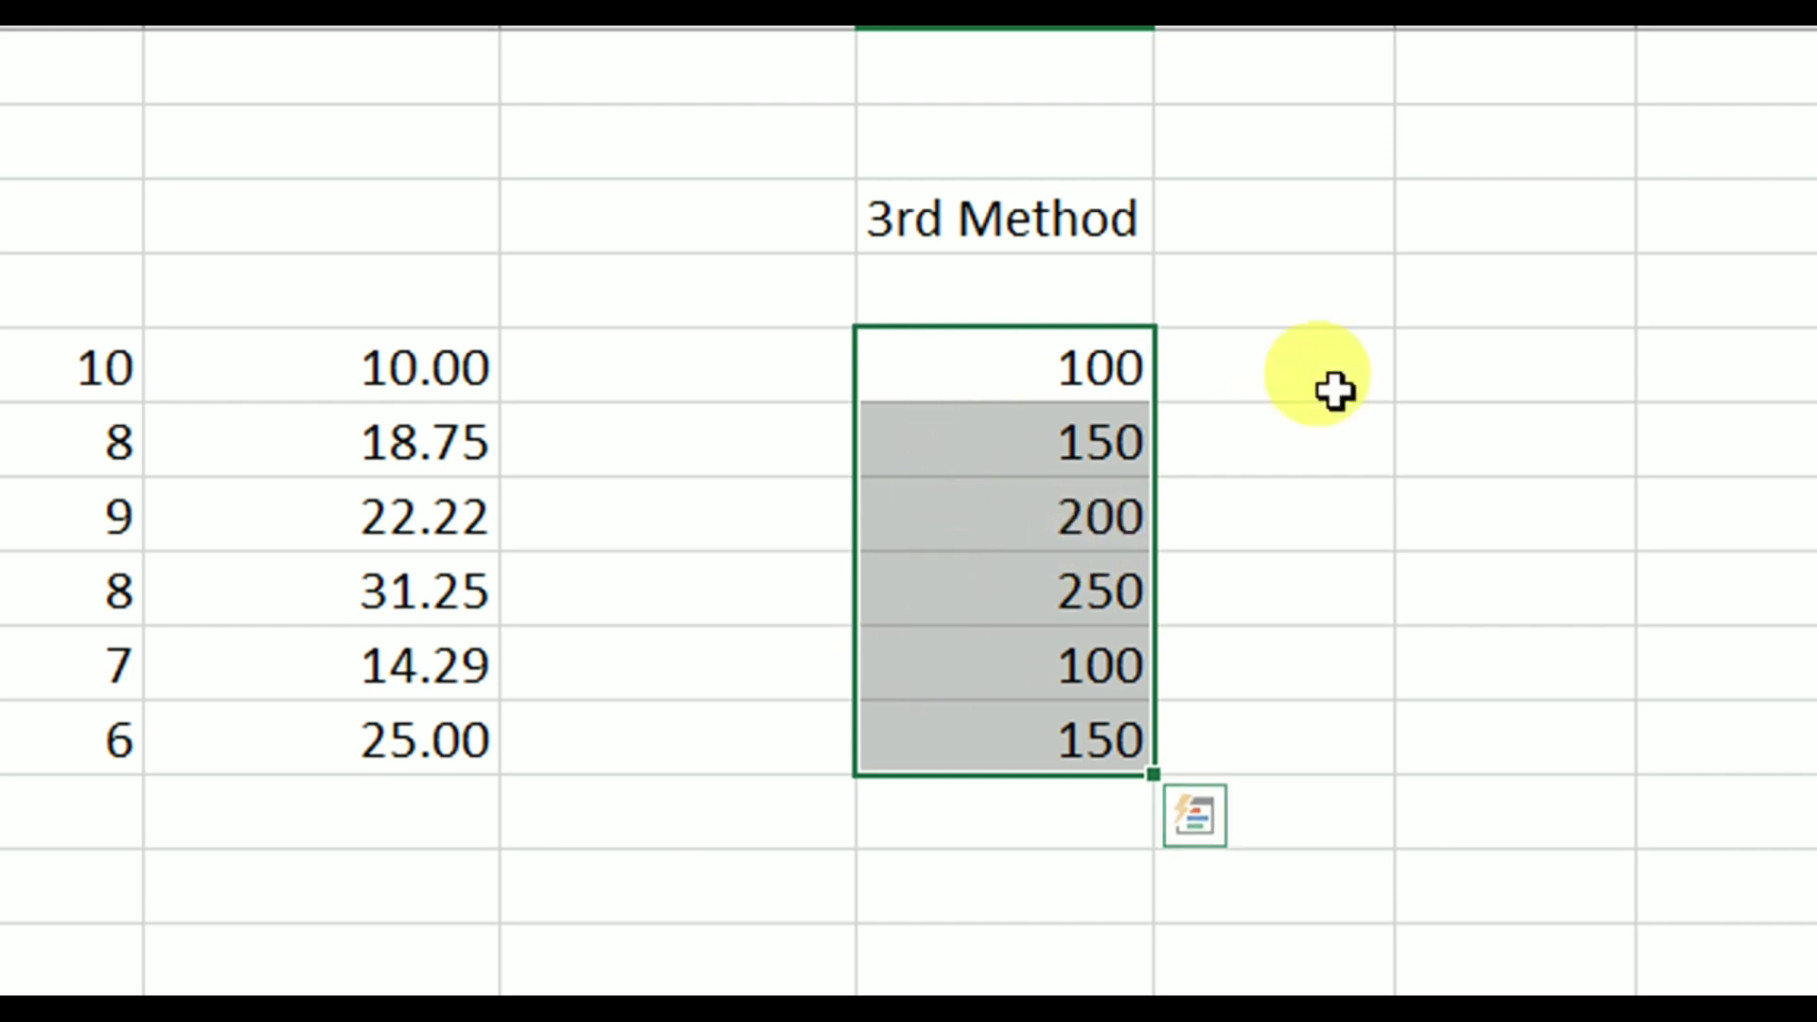
pyautogui.click(1438, 227)
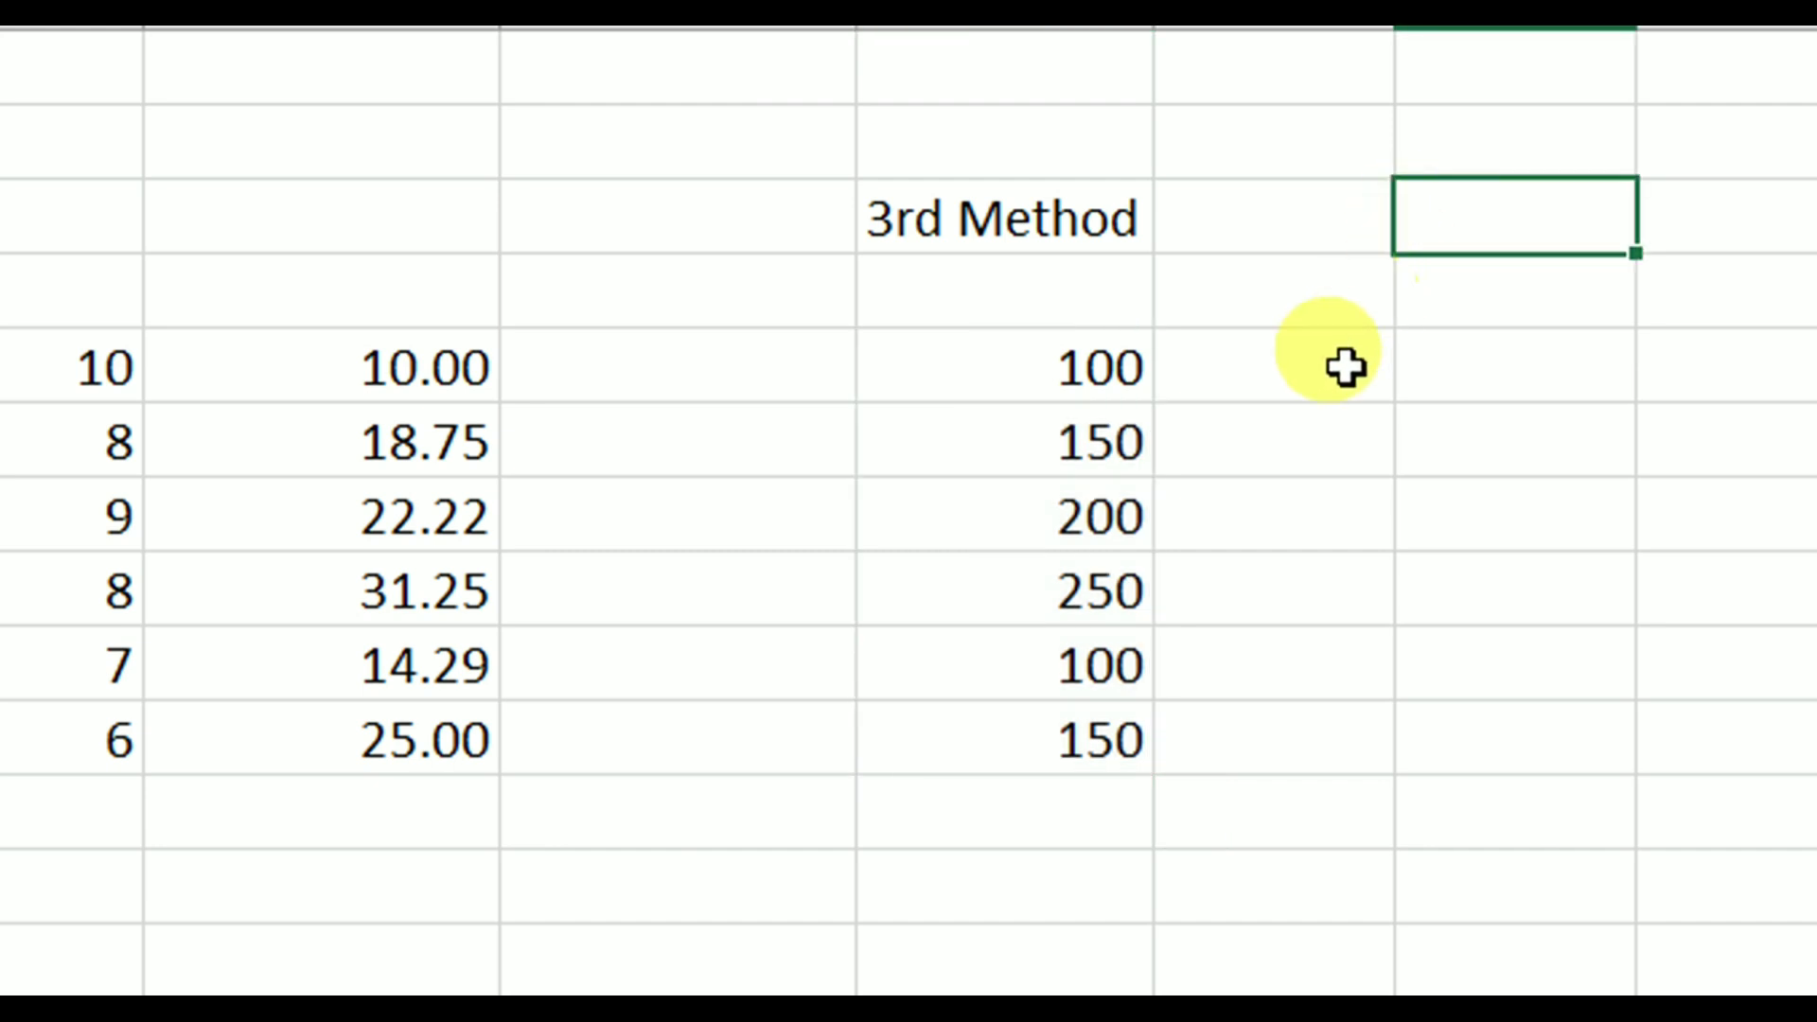
pyautogui.press('Return')
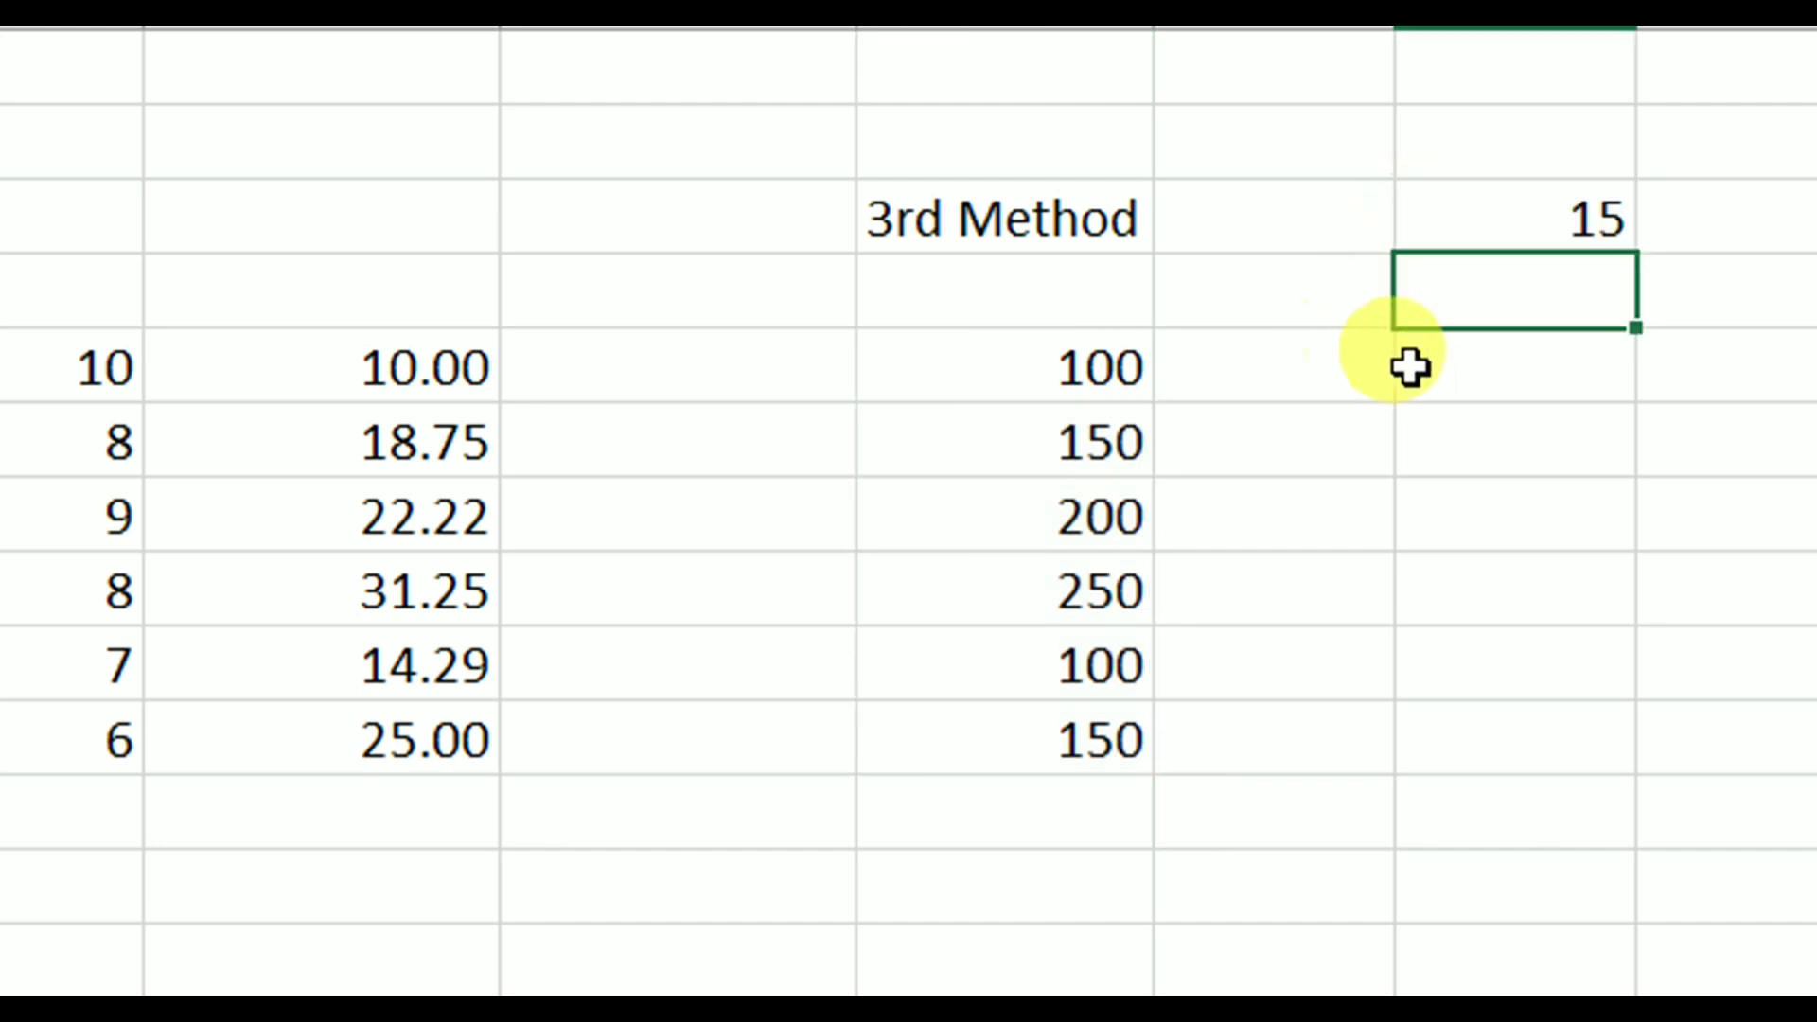
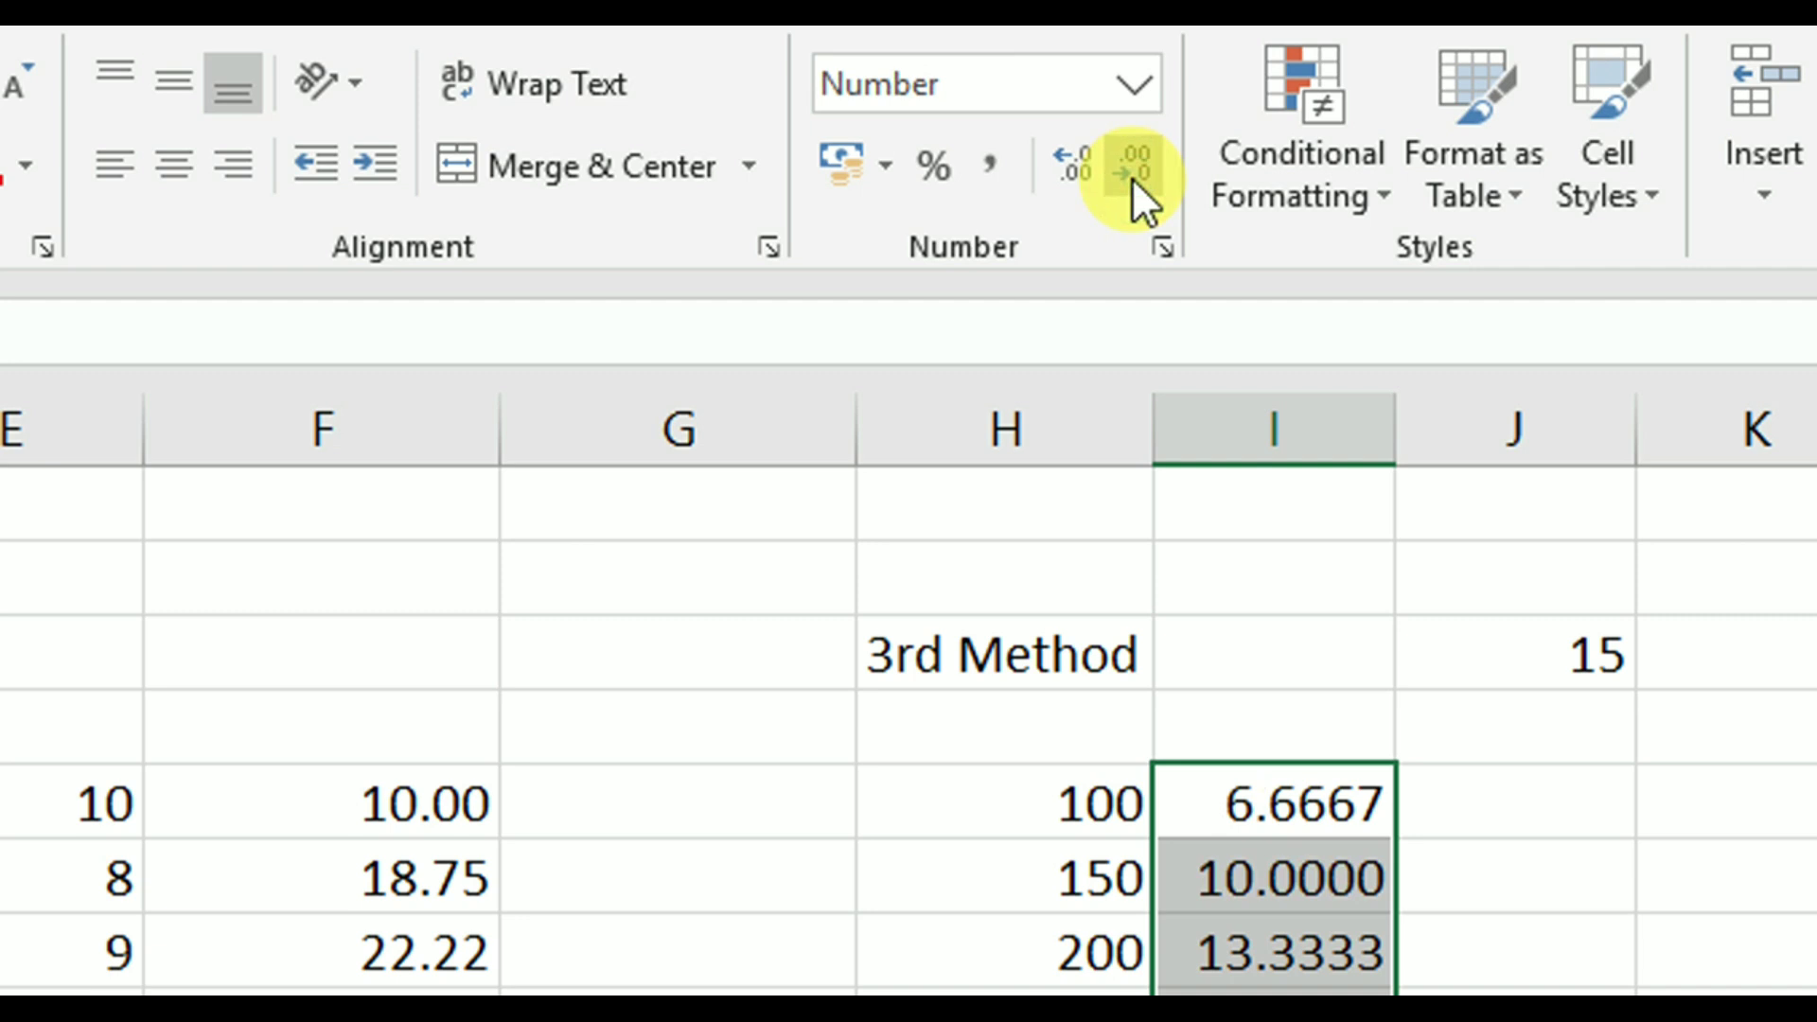
# Reduce the 3rd Method quotients in column I to whole numbers, and set them to two decimal places
pyautogui.click(1131, 177)
pyautogui.click(1132, 178)
pyautogui.click(1132, 178)
pyautogui.click(1131, 178)
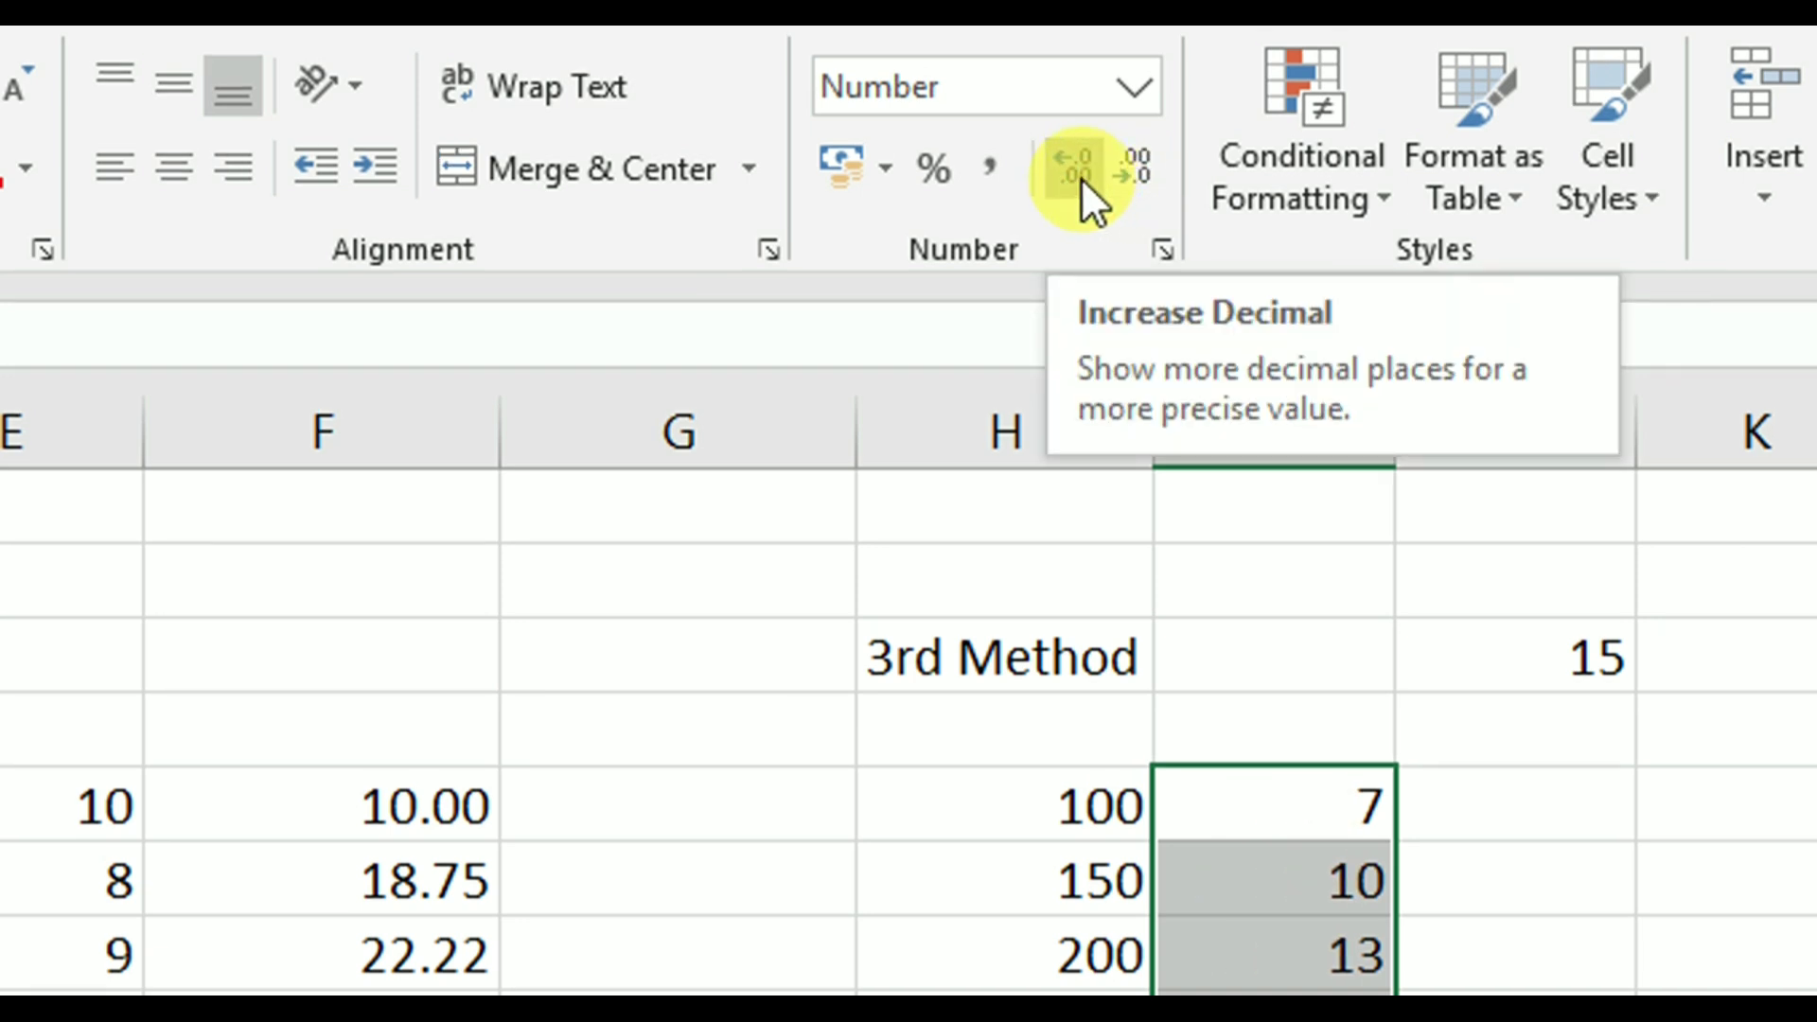
pyautogui.click(1080, 178)
pyautogui.click(1080, 178)
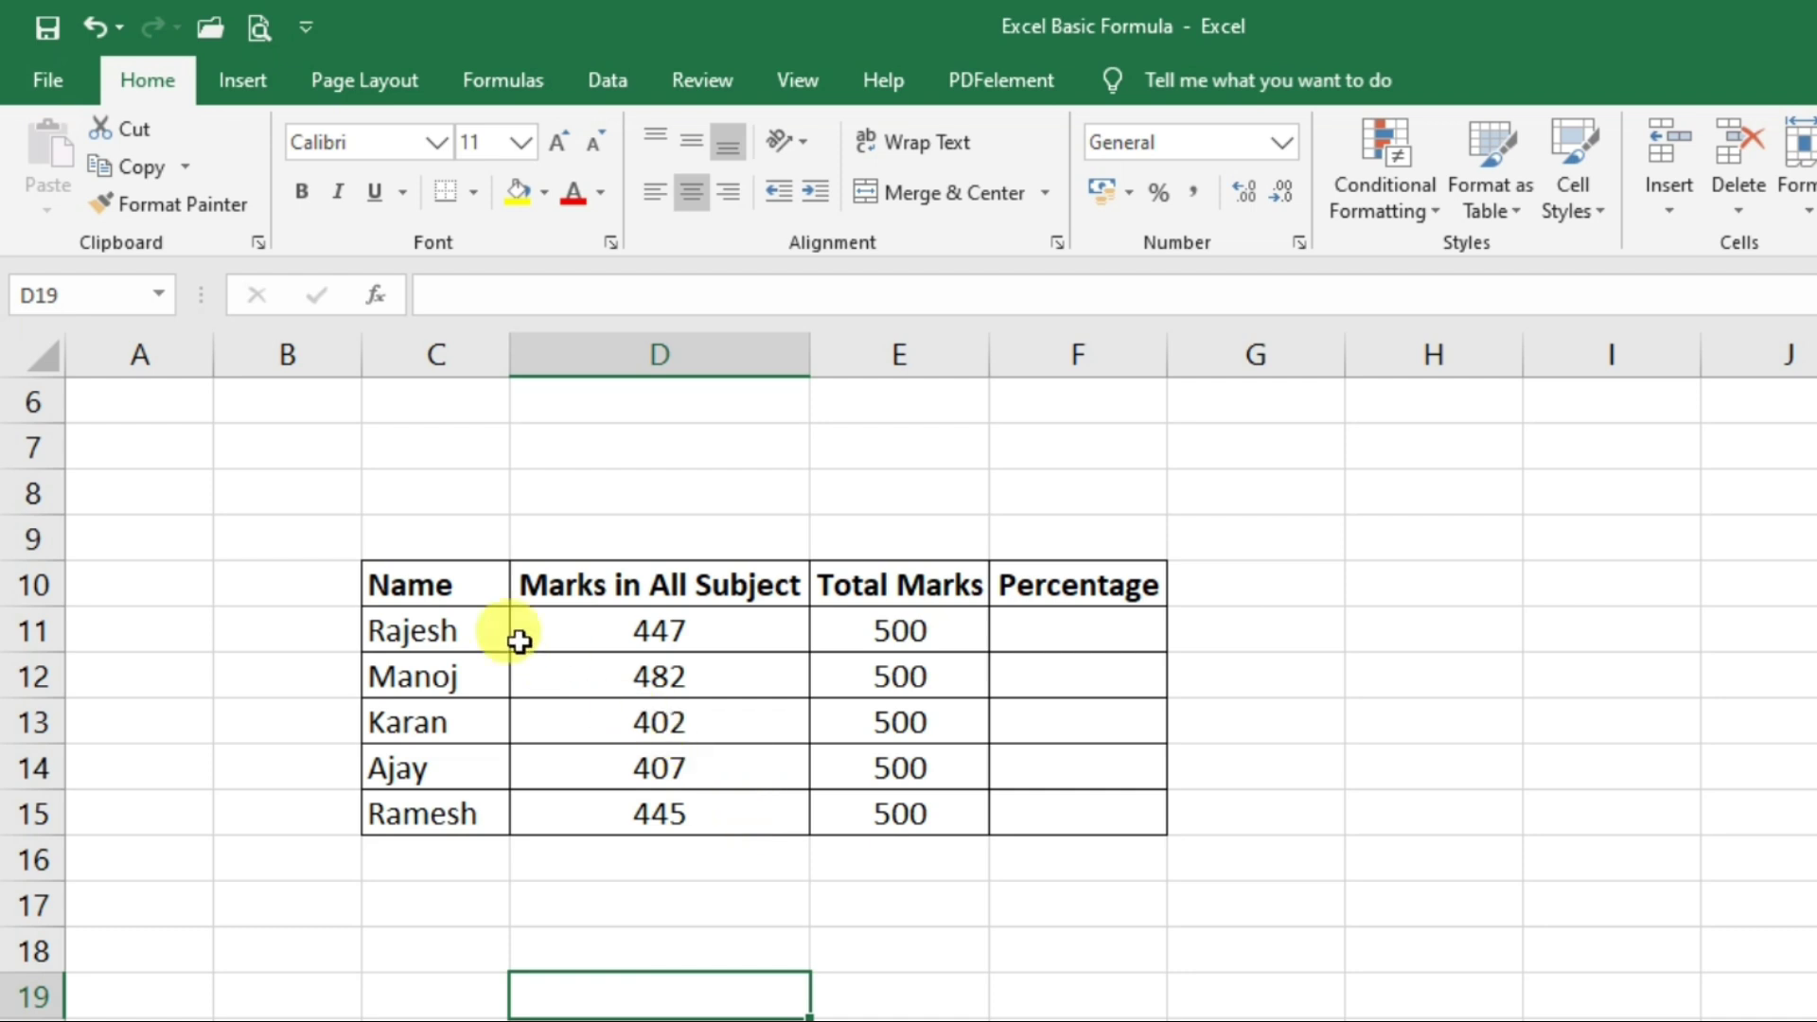
# Examine the student marks table in C10:F15, covering the Name, Marks in All Subject and Total Marks columns
pyautogui.moveTo(375, 583); pyautogui.dragTo(1088, 814)
pyautogui.click(664, 935)
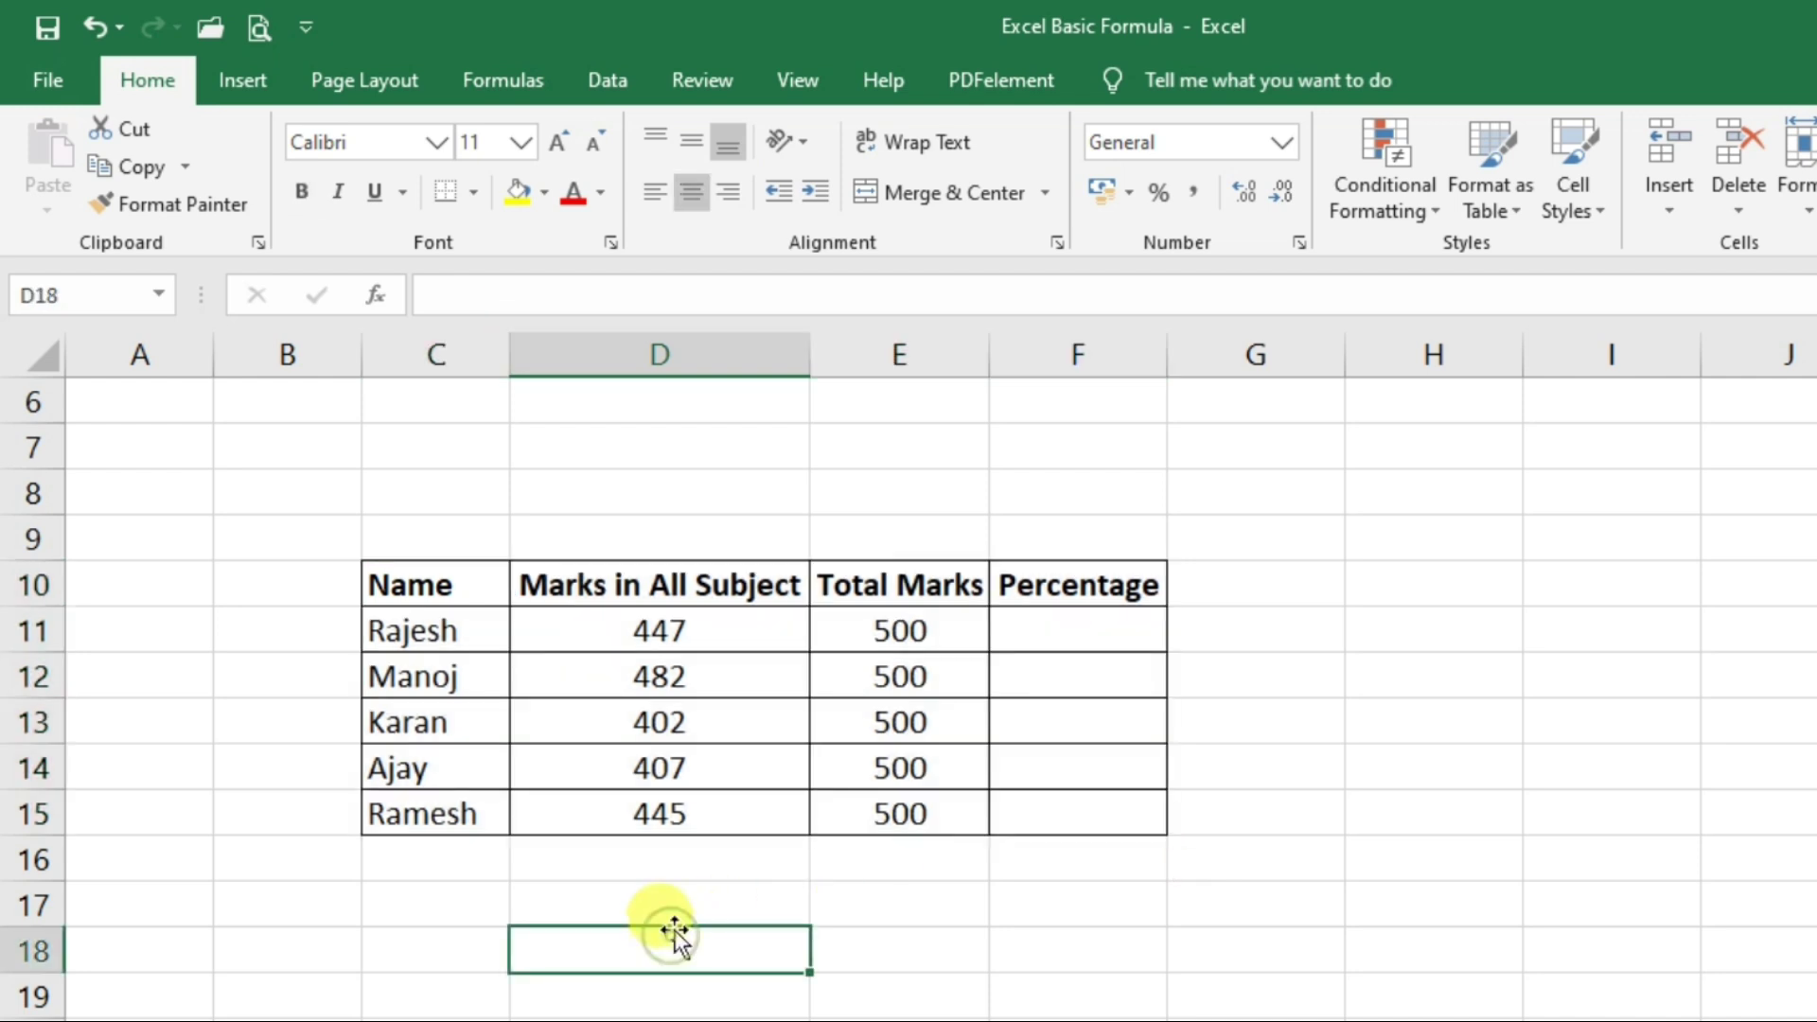
pyautogui.moveTo(474, 623); pyautogui.dragTo(488, 814)
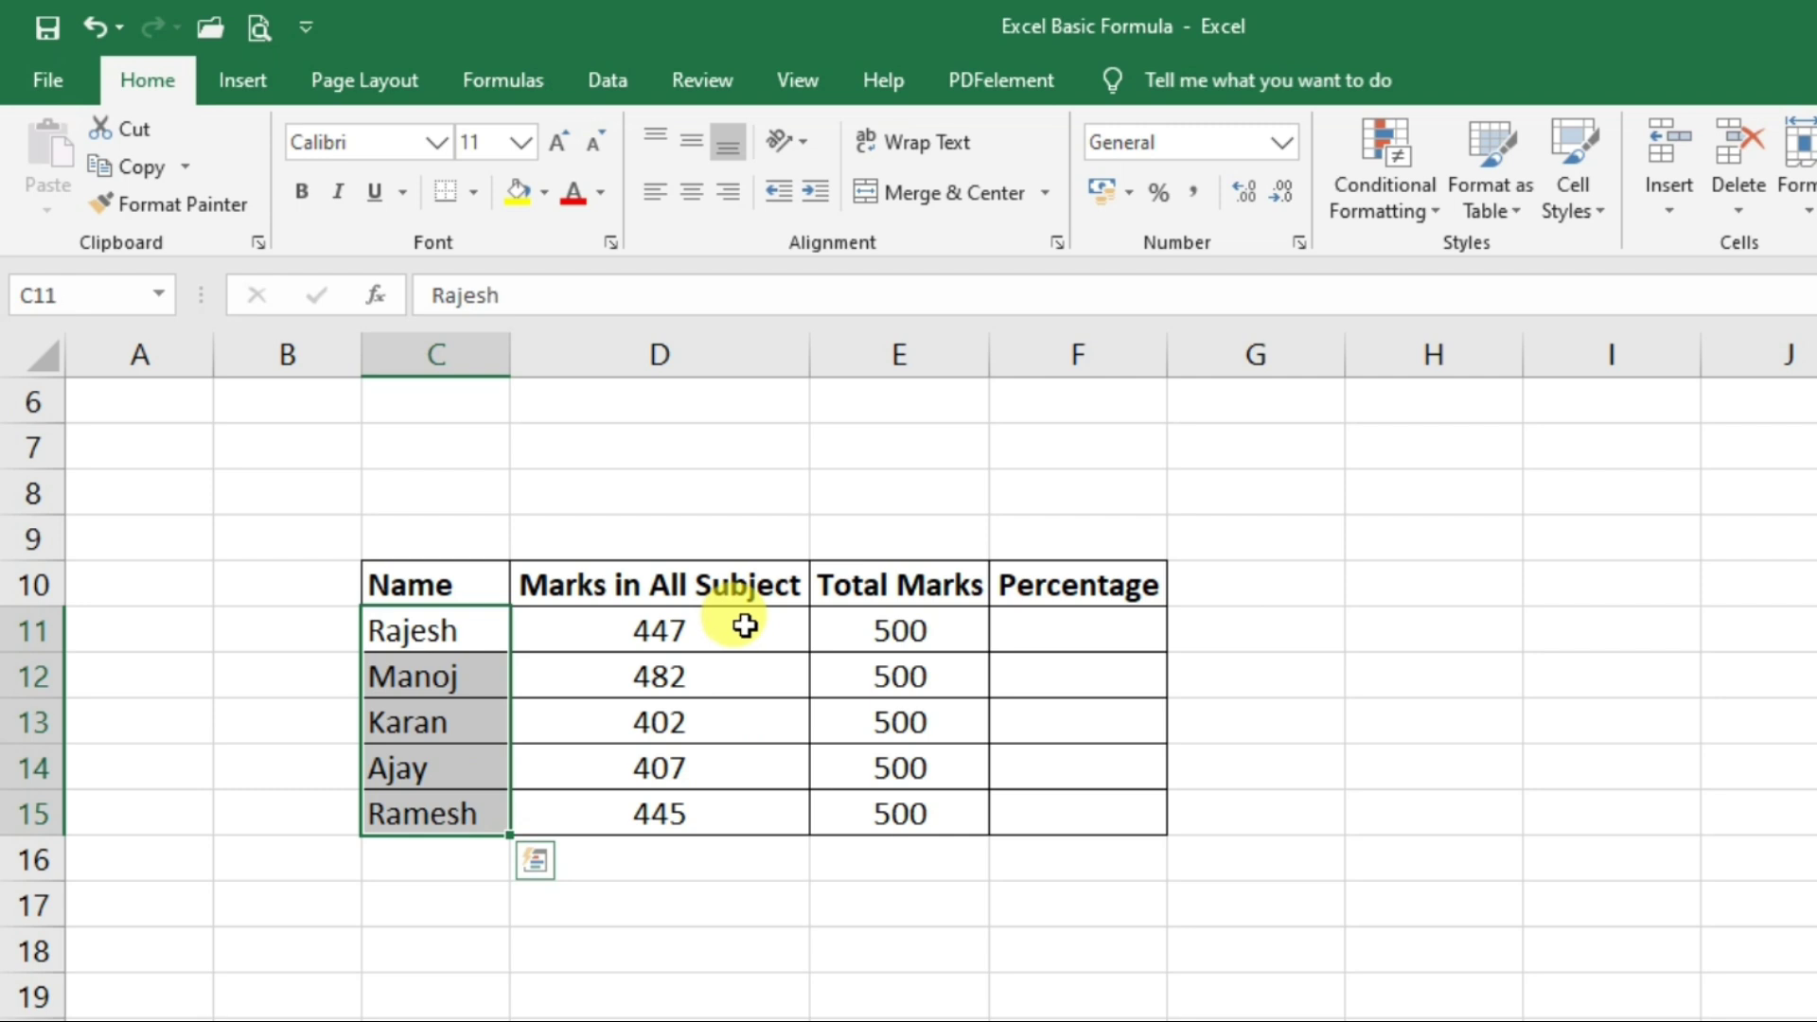
pyautogui.moveTo(744, 624); pyautogui.dragTo(762, 810)
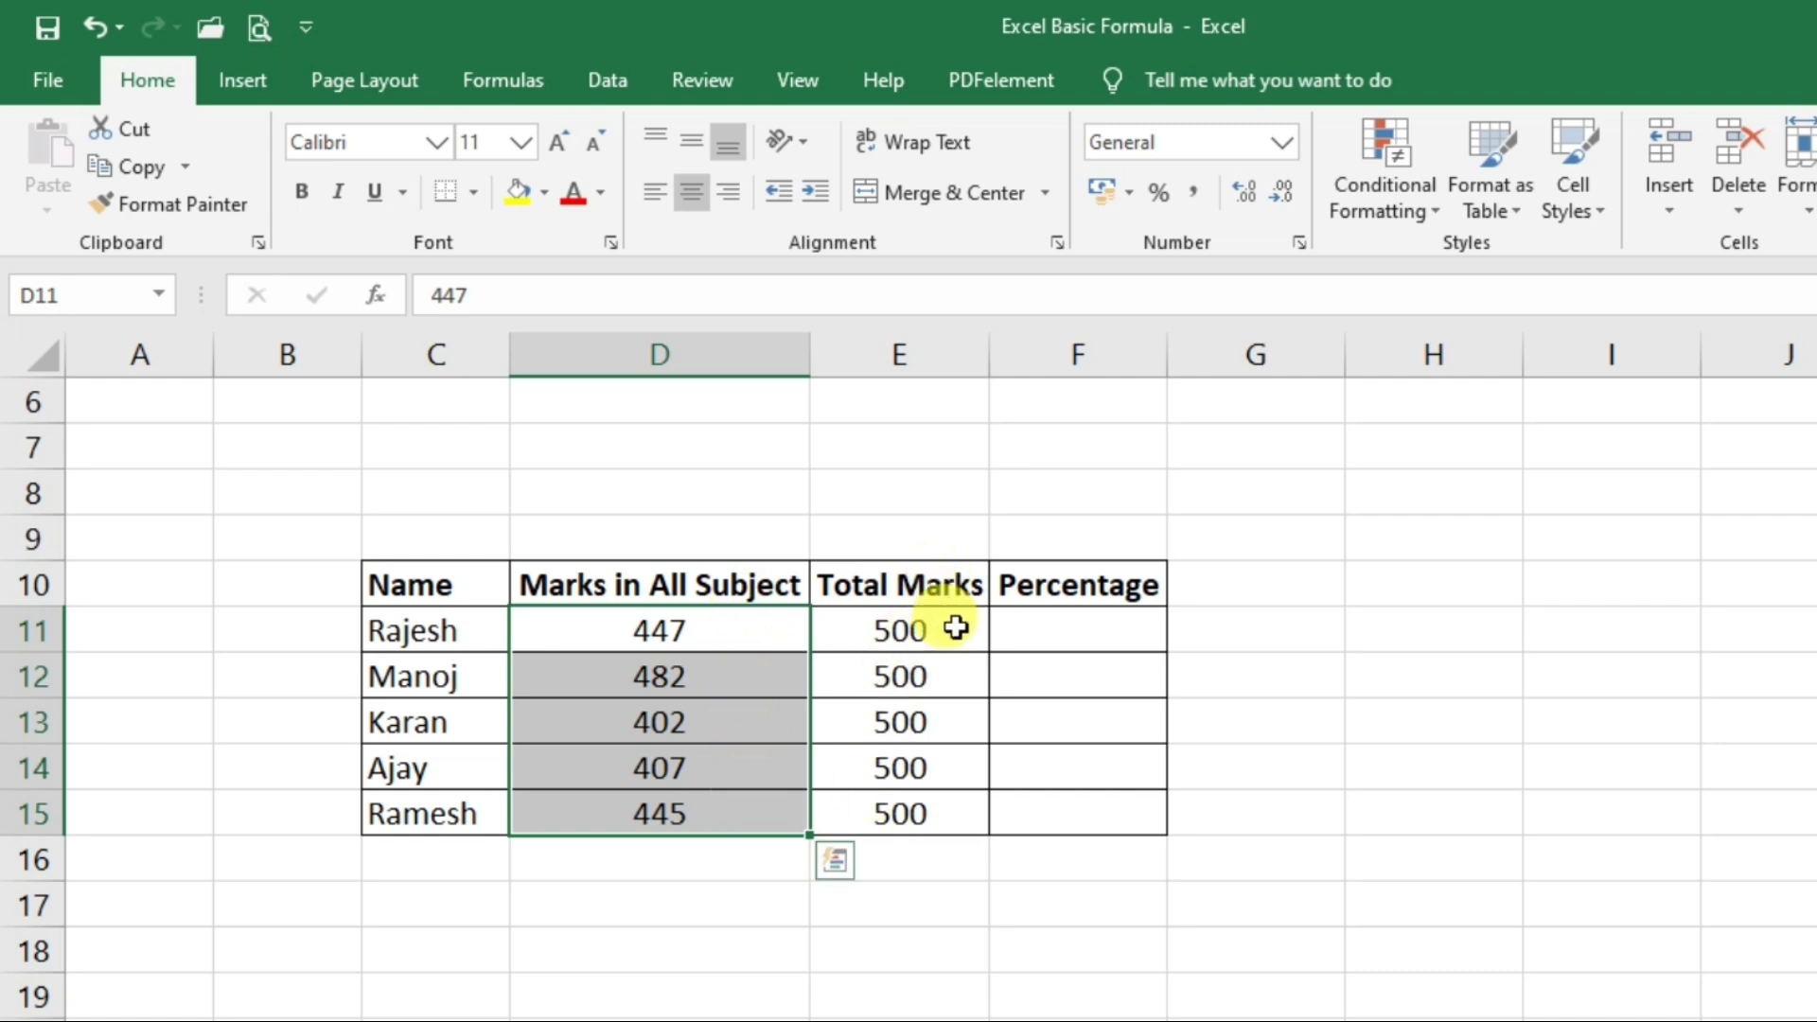
pyautogui.moveTo(956, 627); pyautogui.dragTo(965, 823)
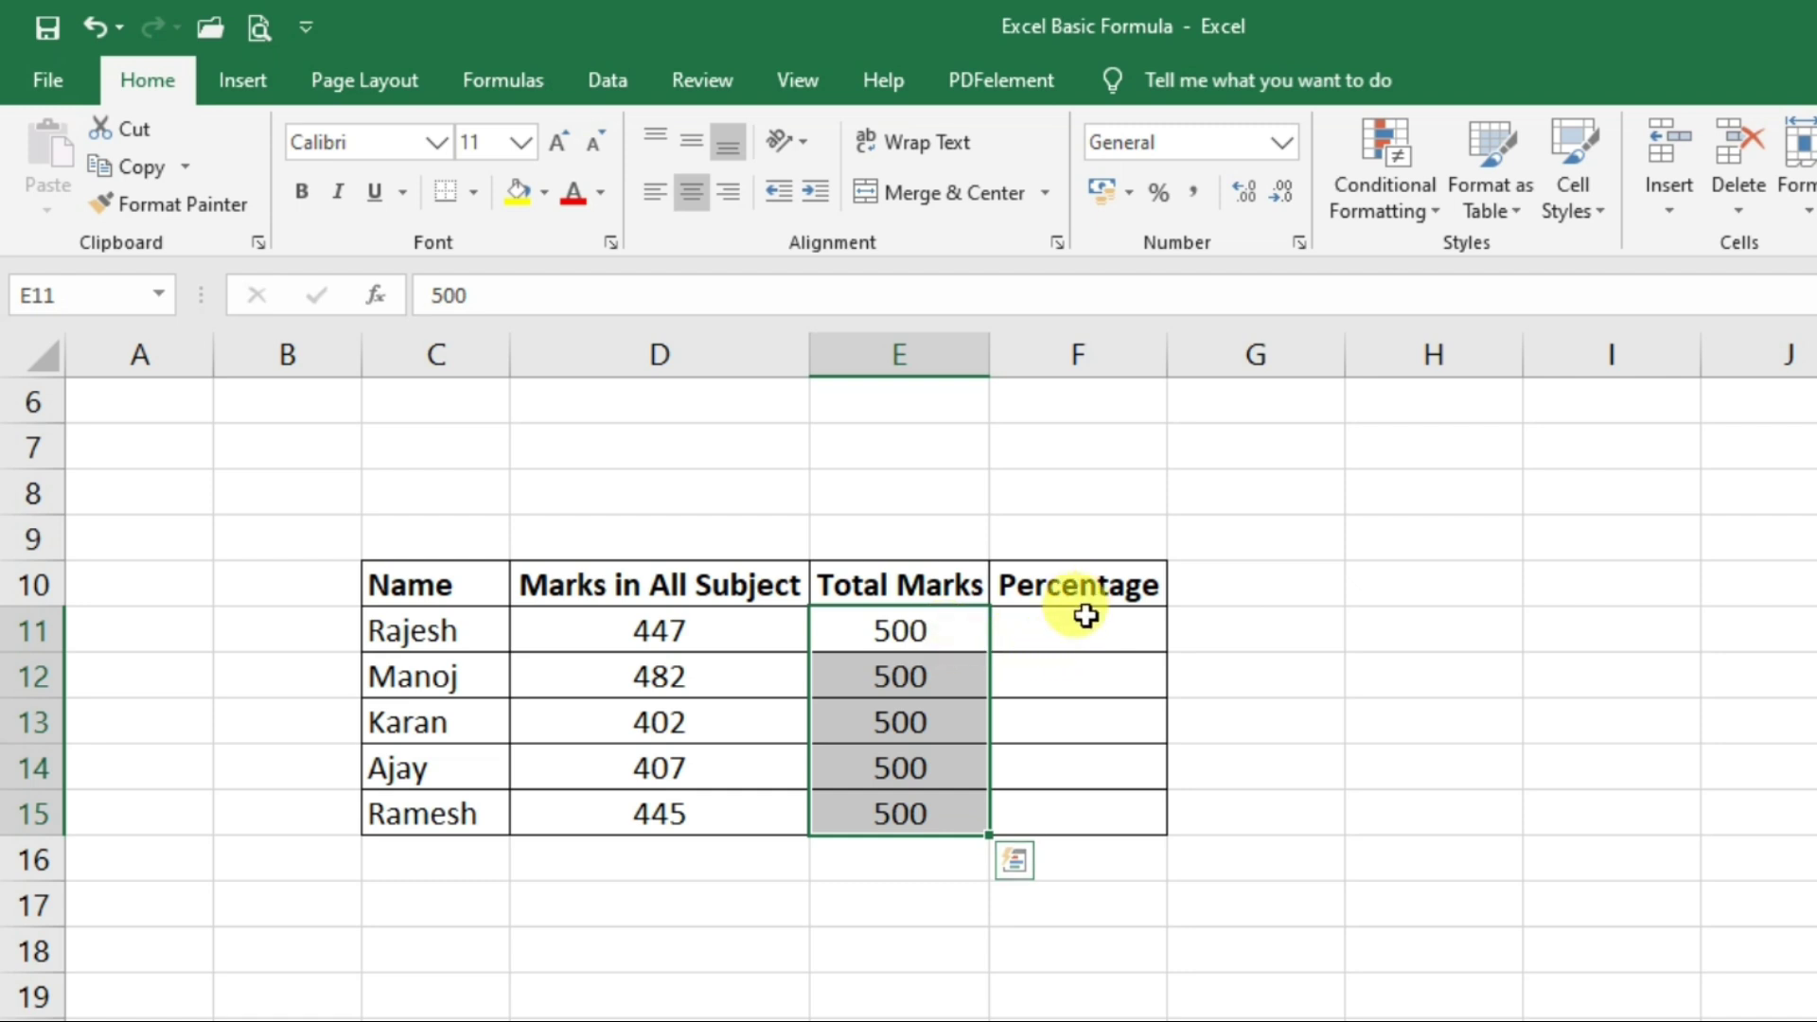
# Calculate the first student's percentage in F11 by dividing marks by total marks with =D11/E11
pyautogui.moveTo(1079, 624); pyautogui.dragTo(1090, 819)
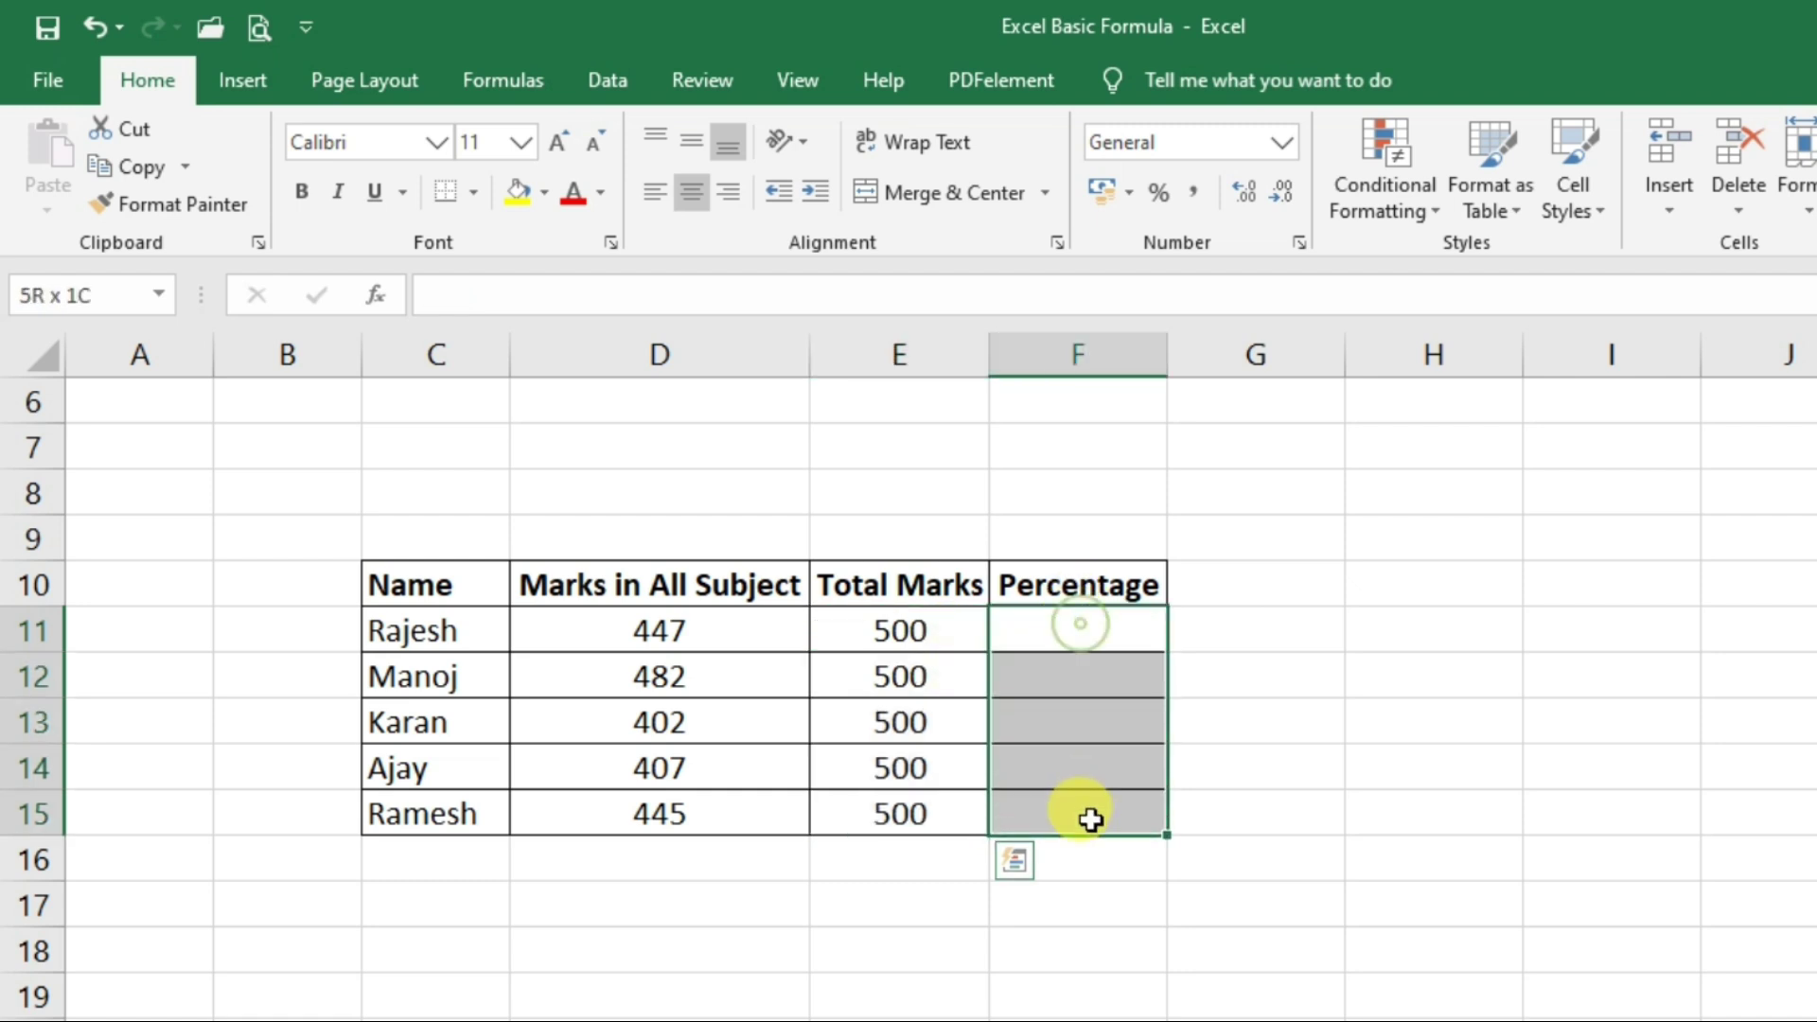
pyautogui.click(1031, 635)
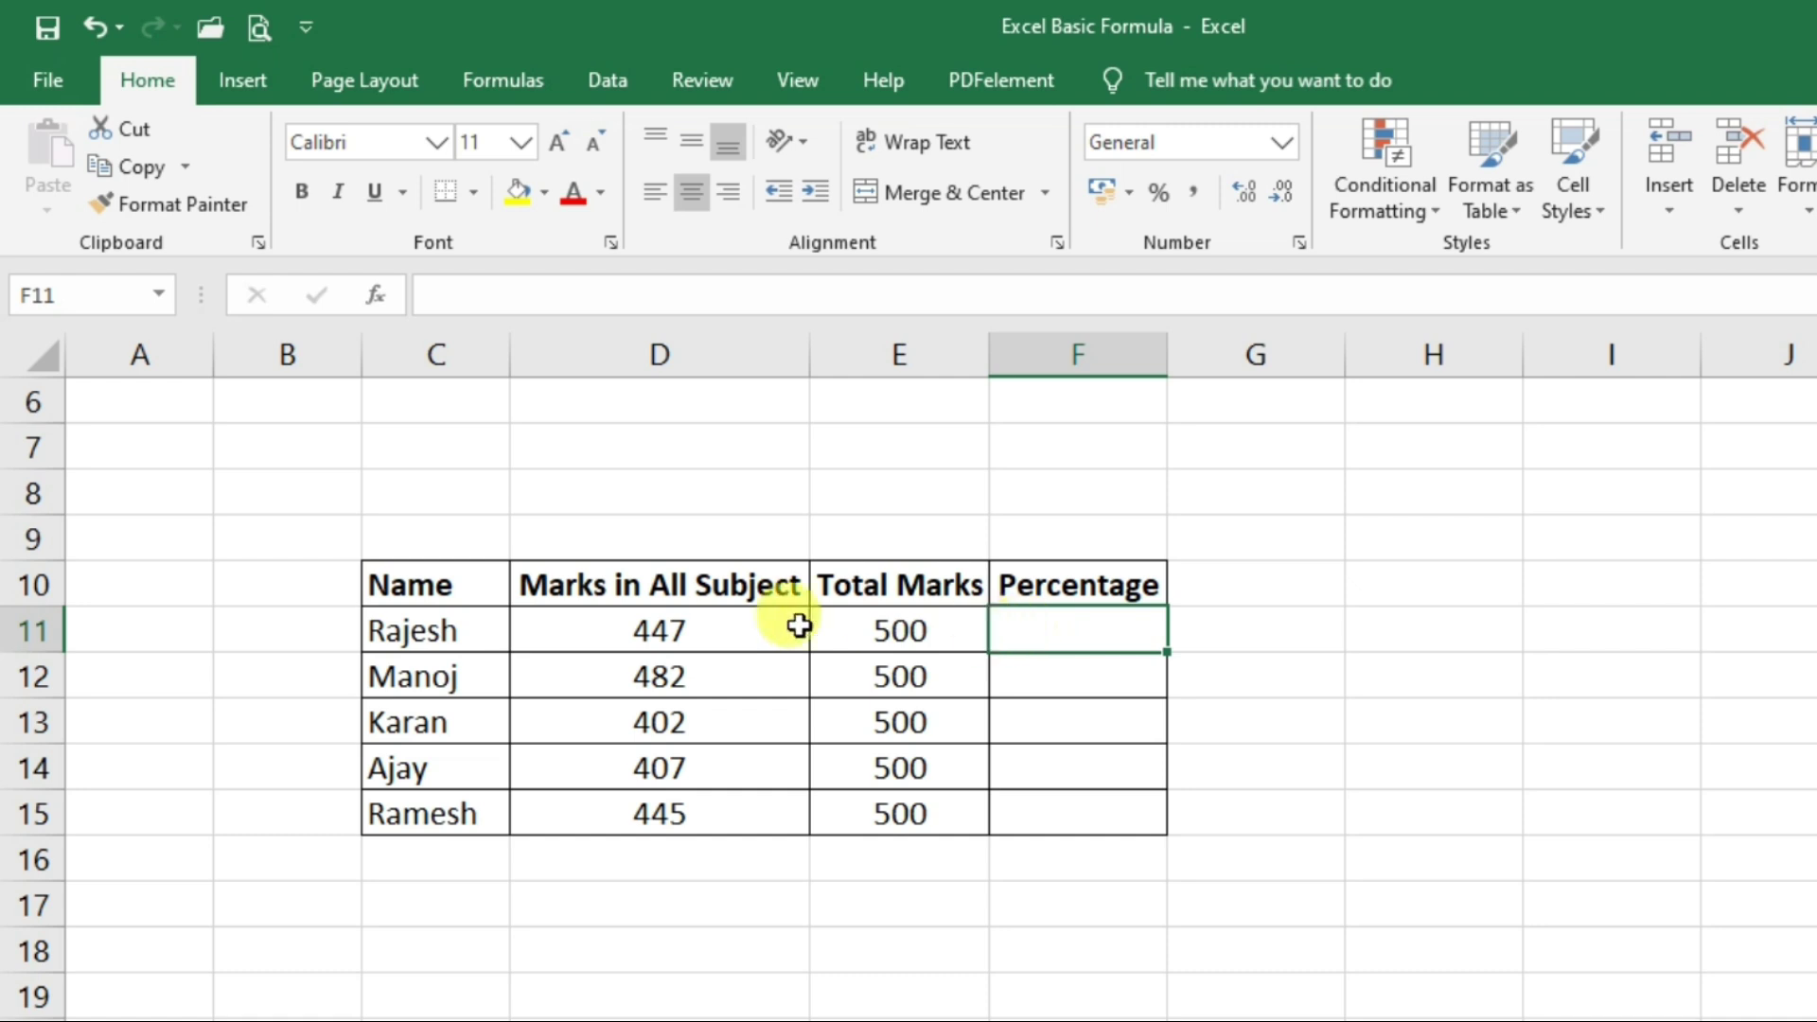
pyautogui.click(38, 629)
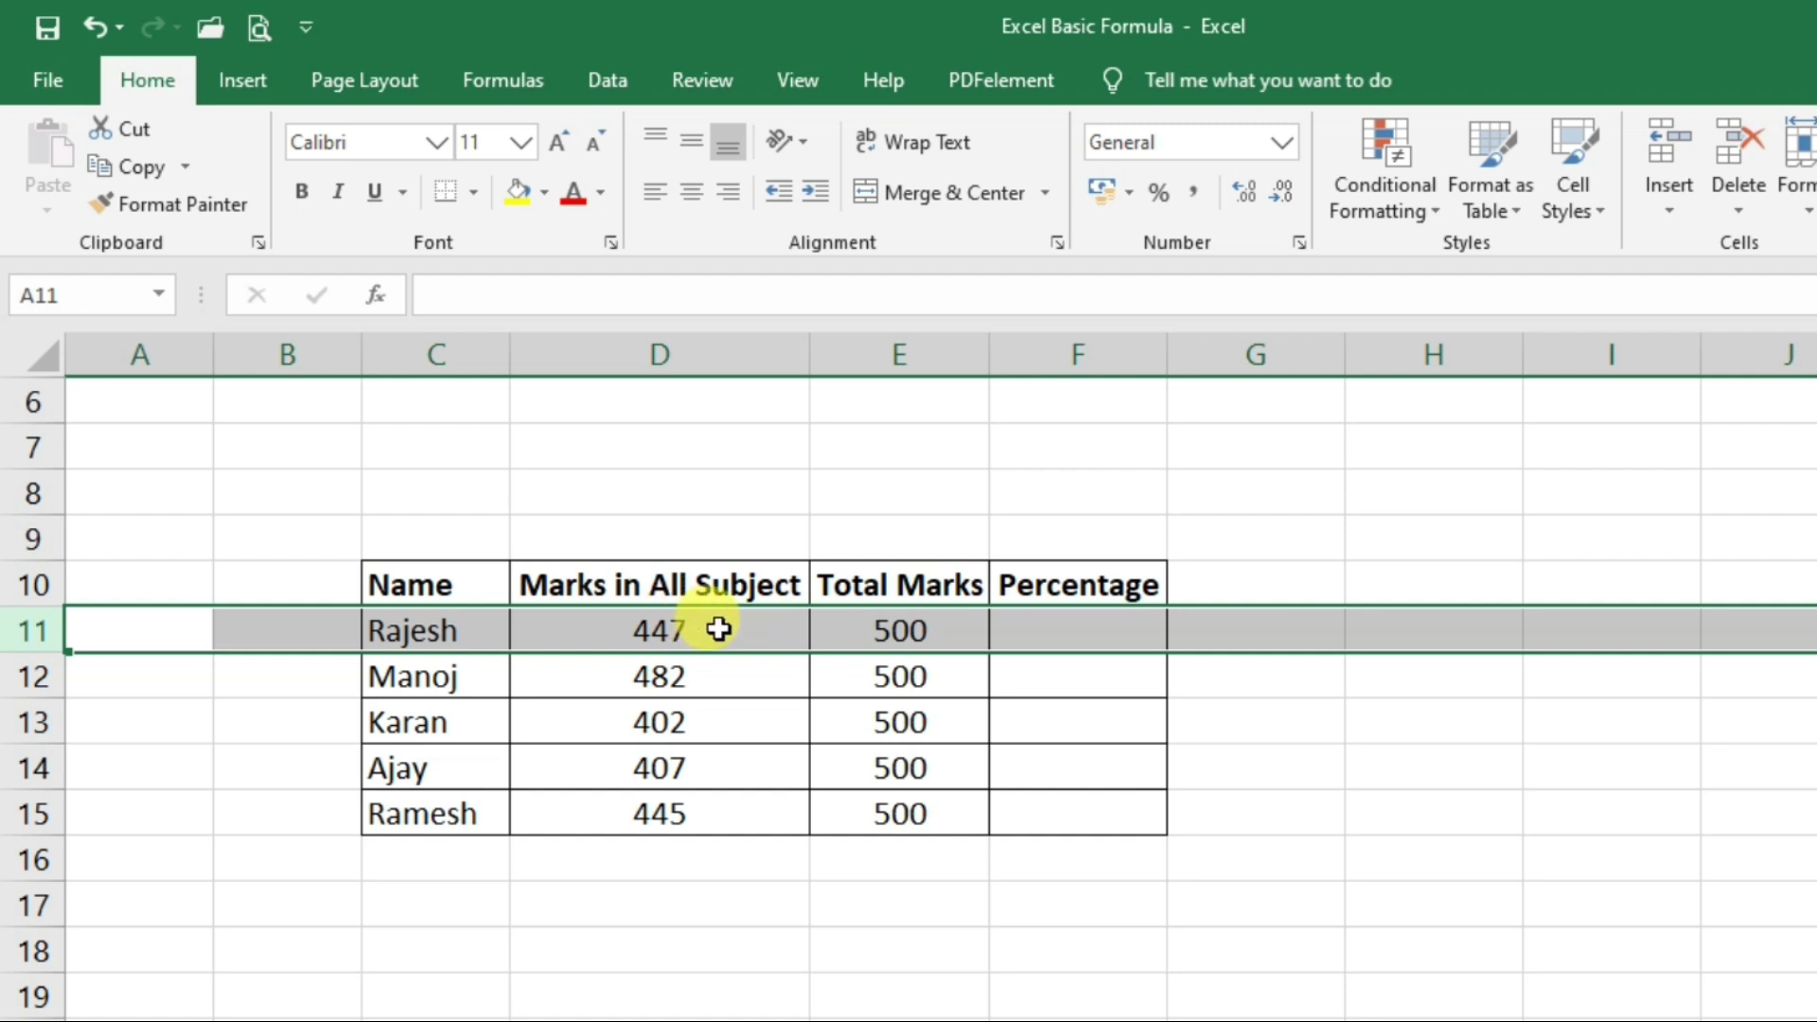
pyautogui.click(1109, 638)
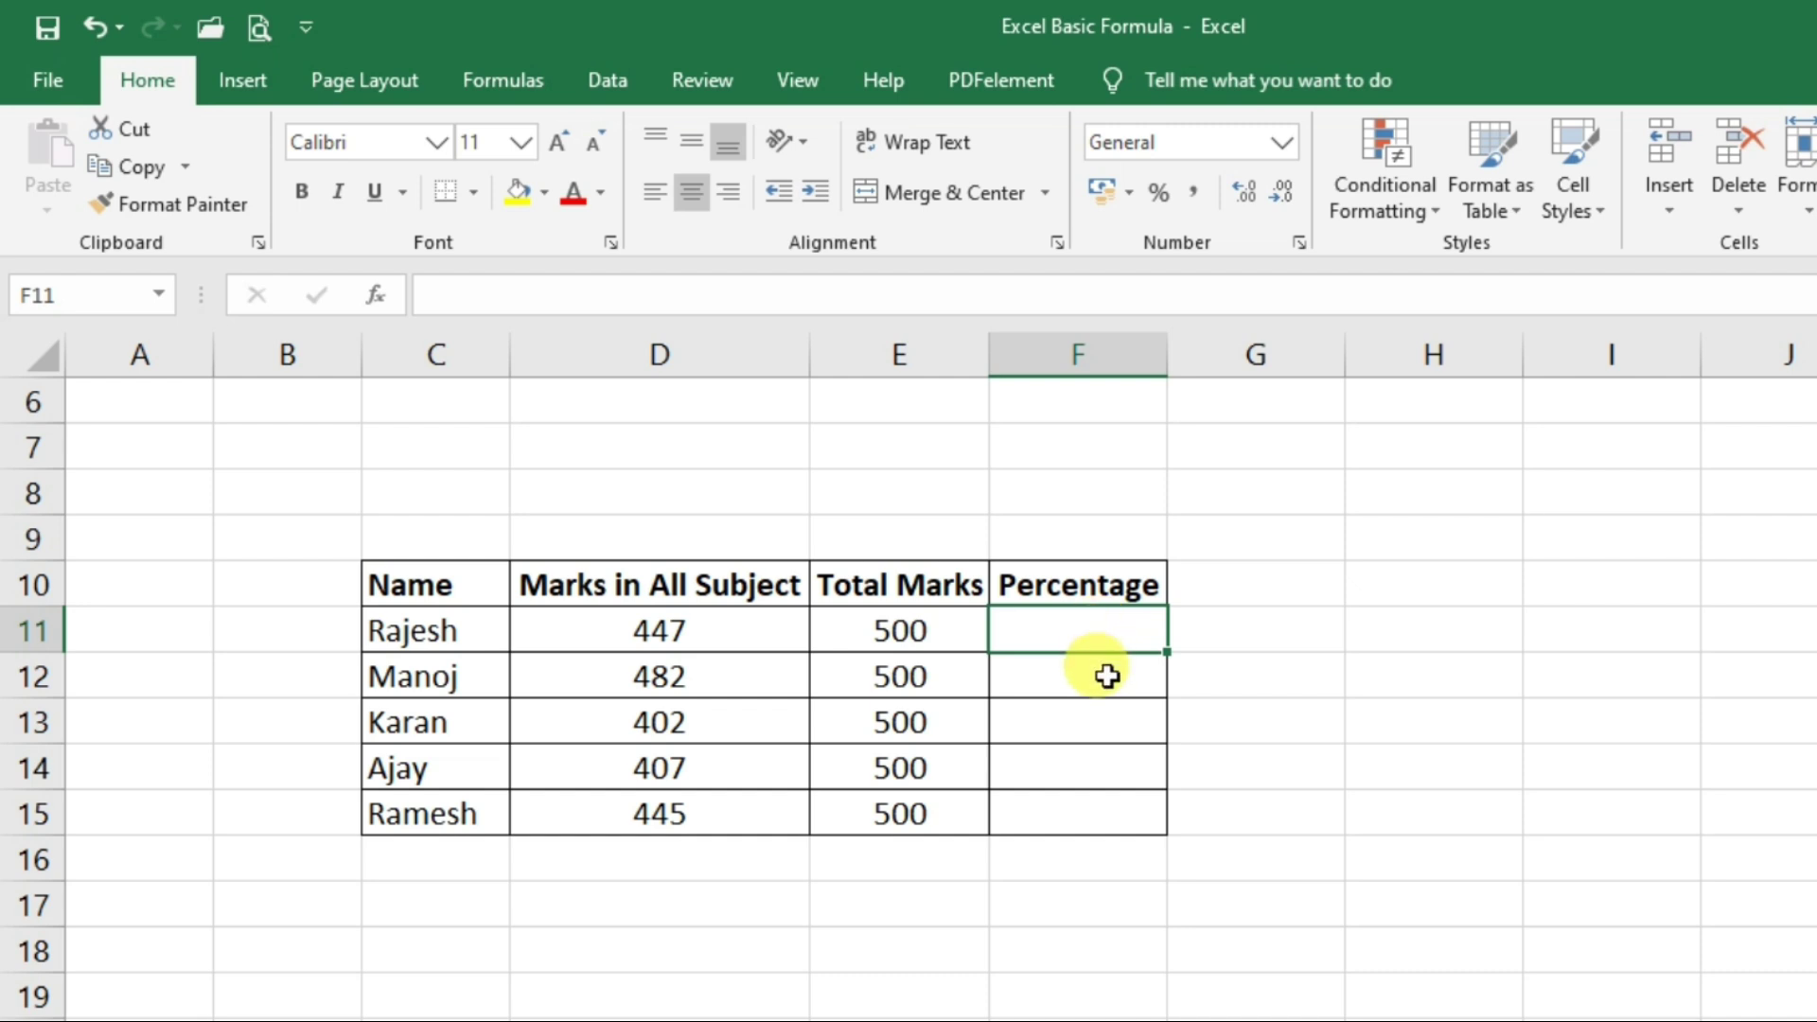
pyautogui.write('=')
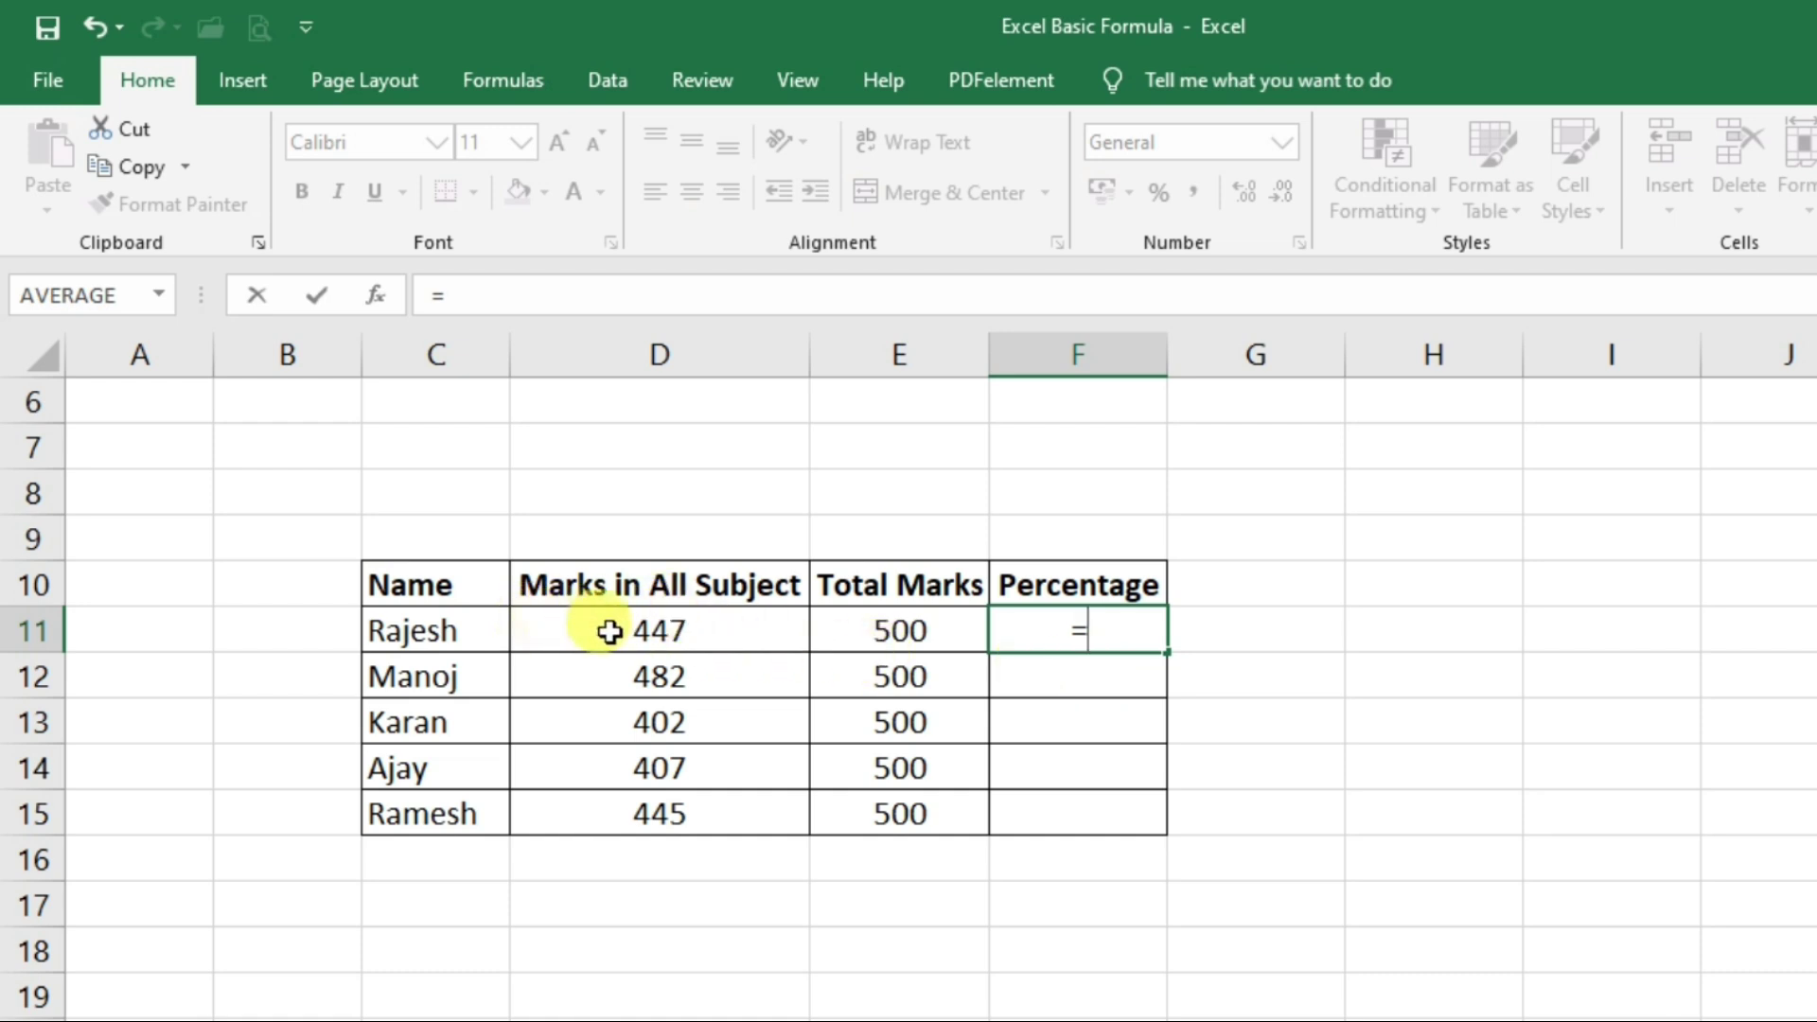
pyautogui.click(733, 632)
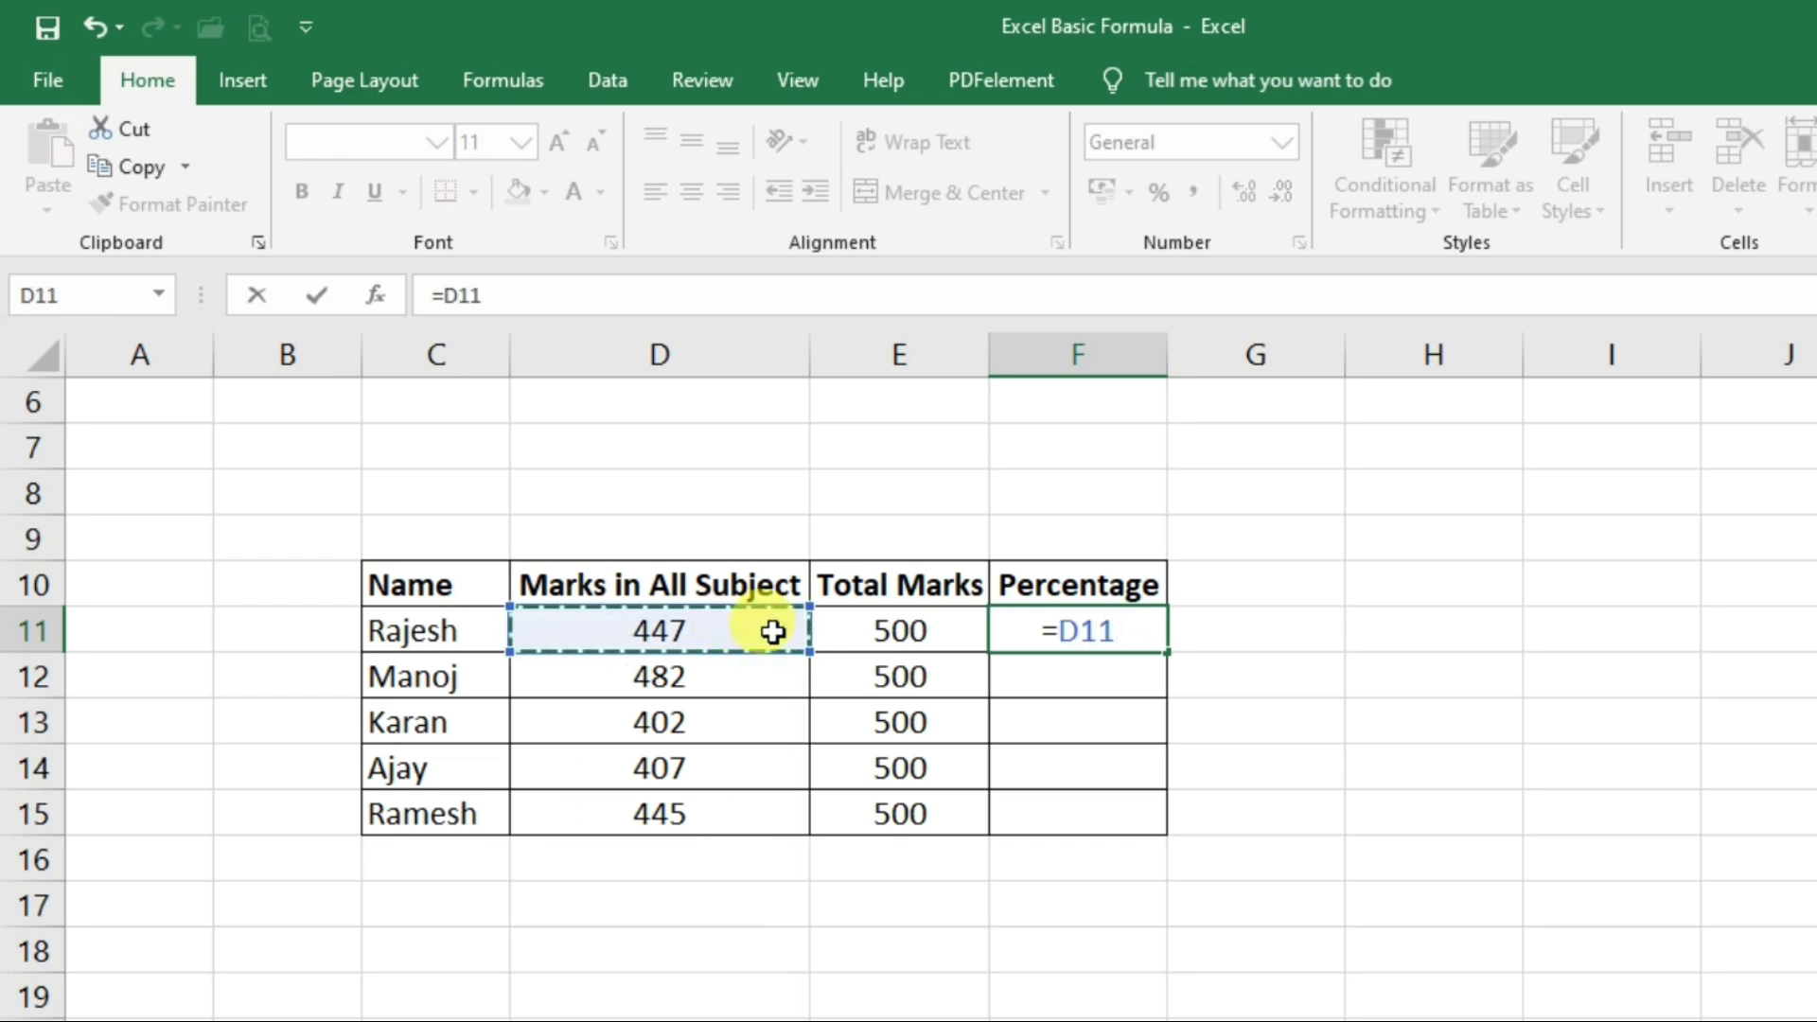
pyautogui.write('/')
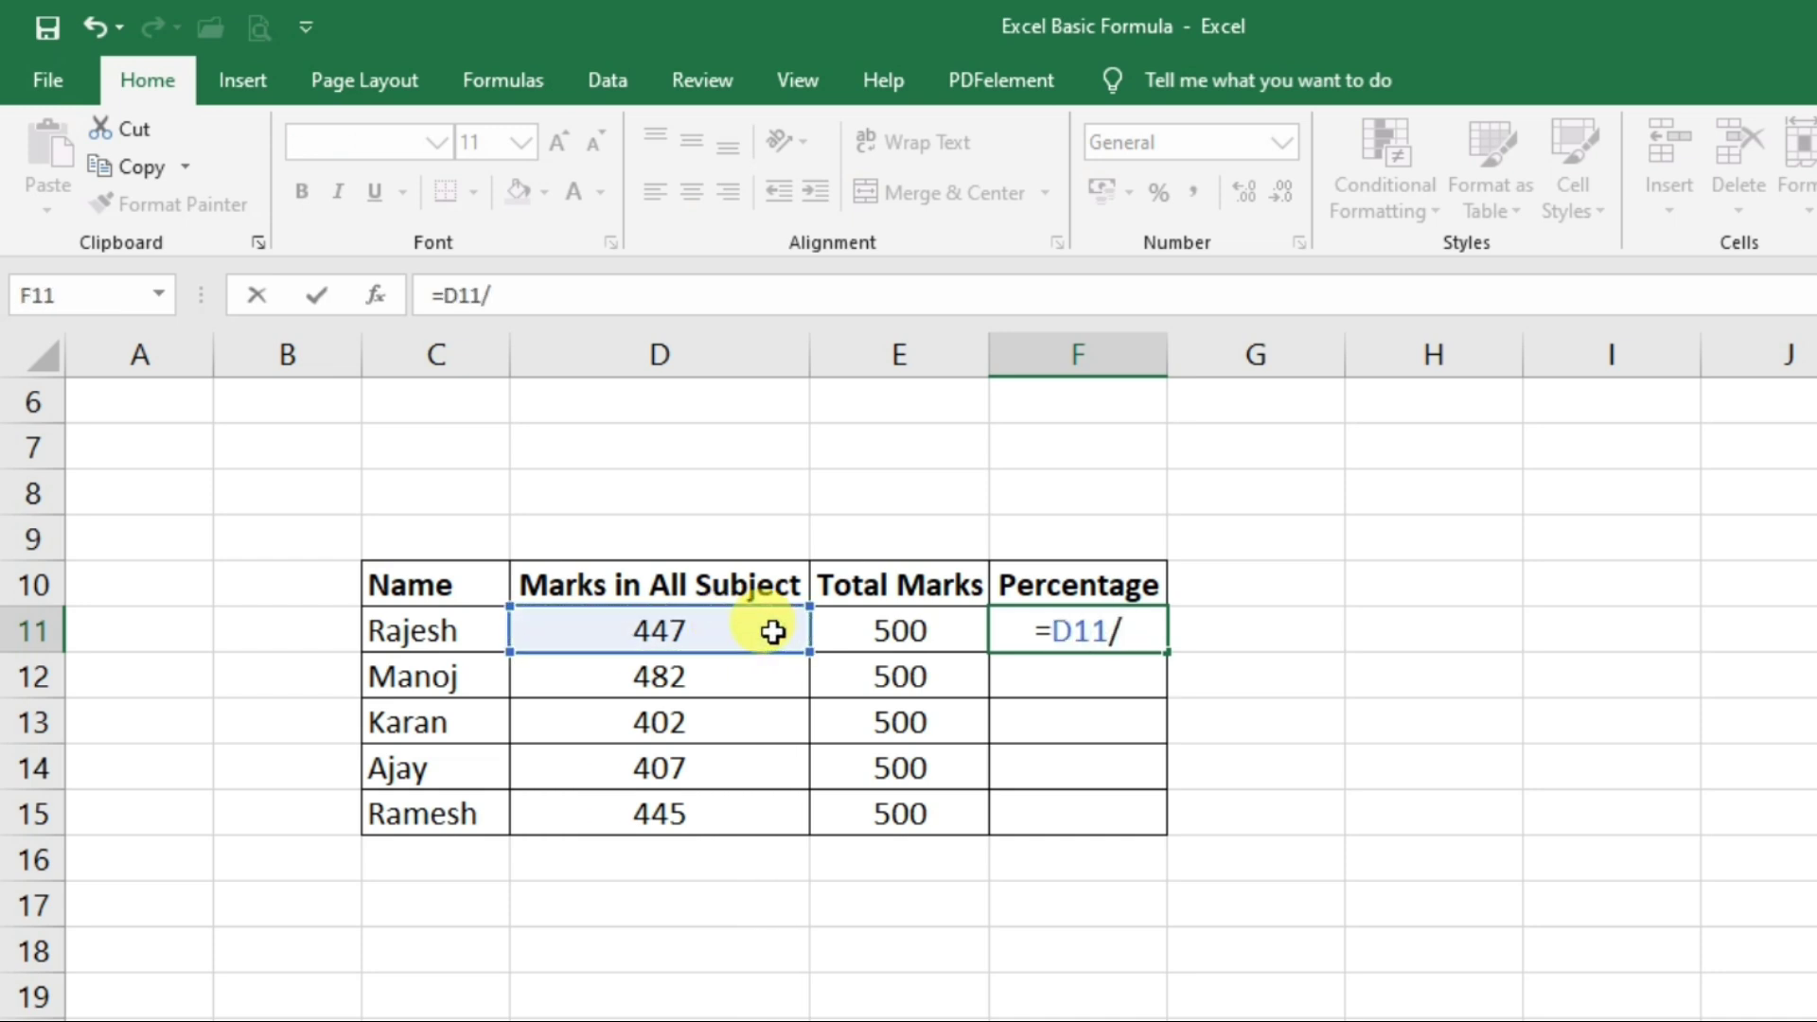
pyautogui.click(952, 627)
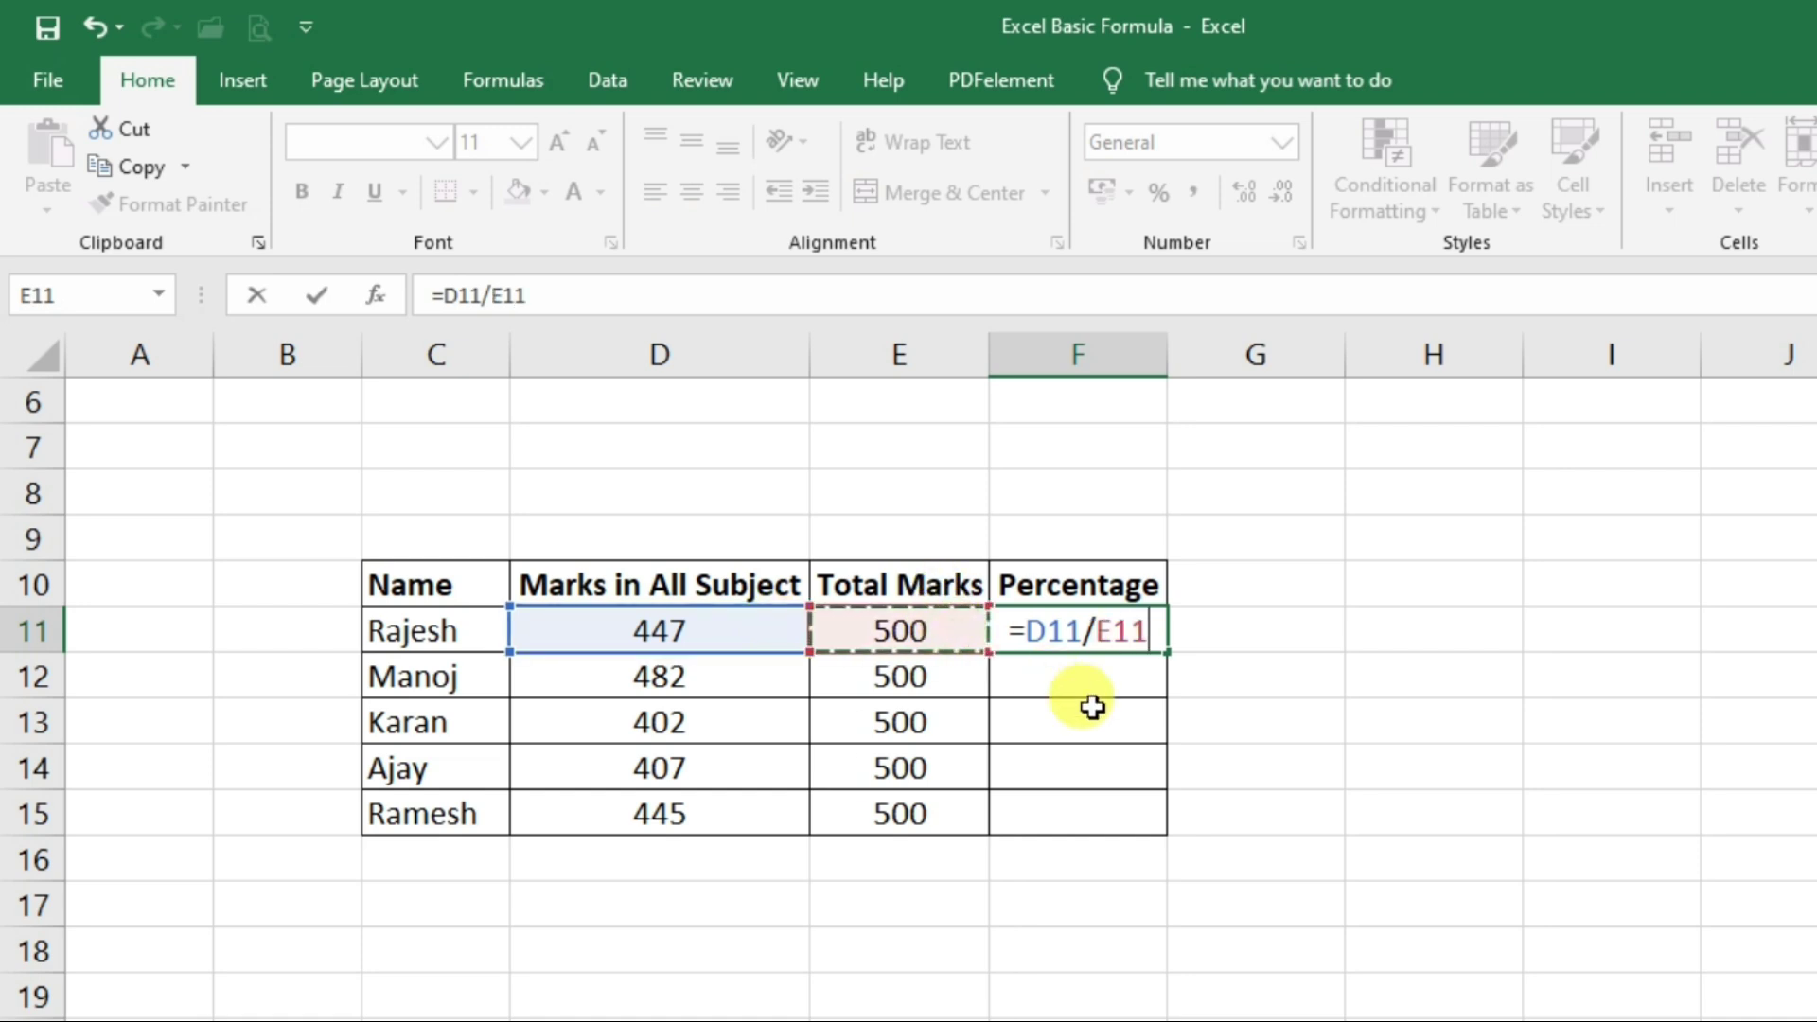
pyautogui.press('Return')
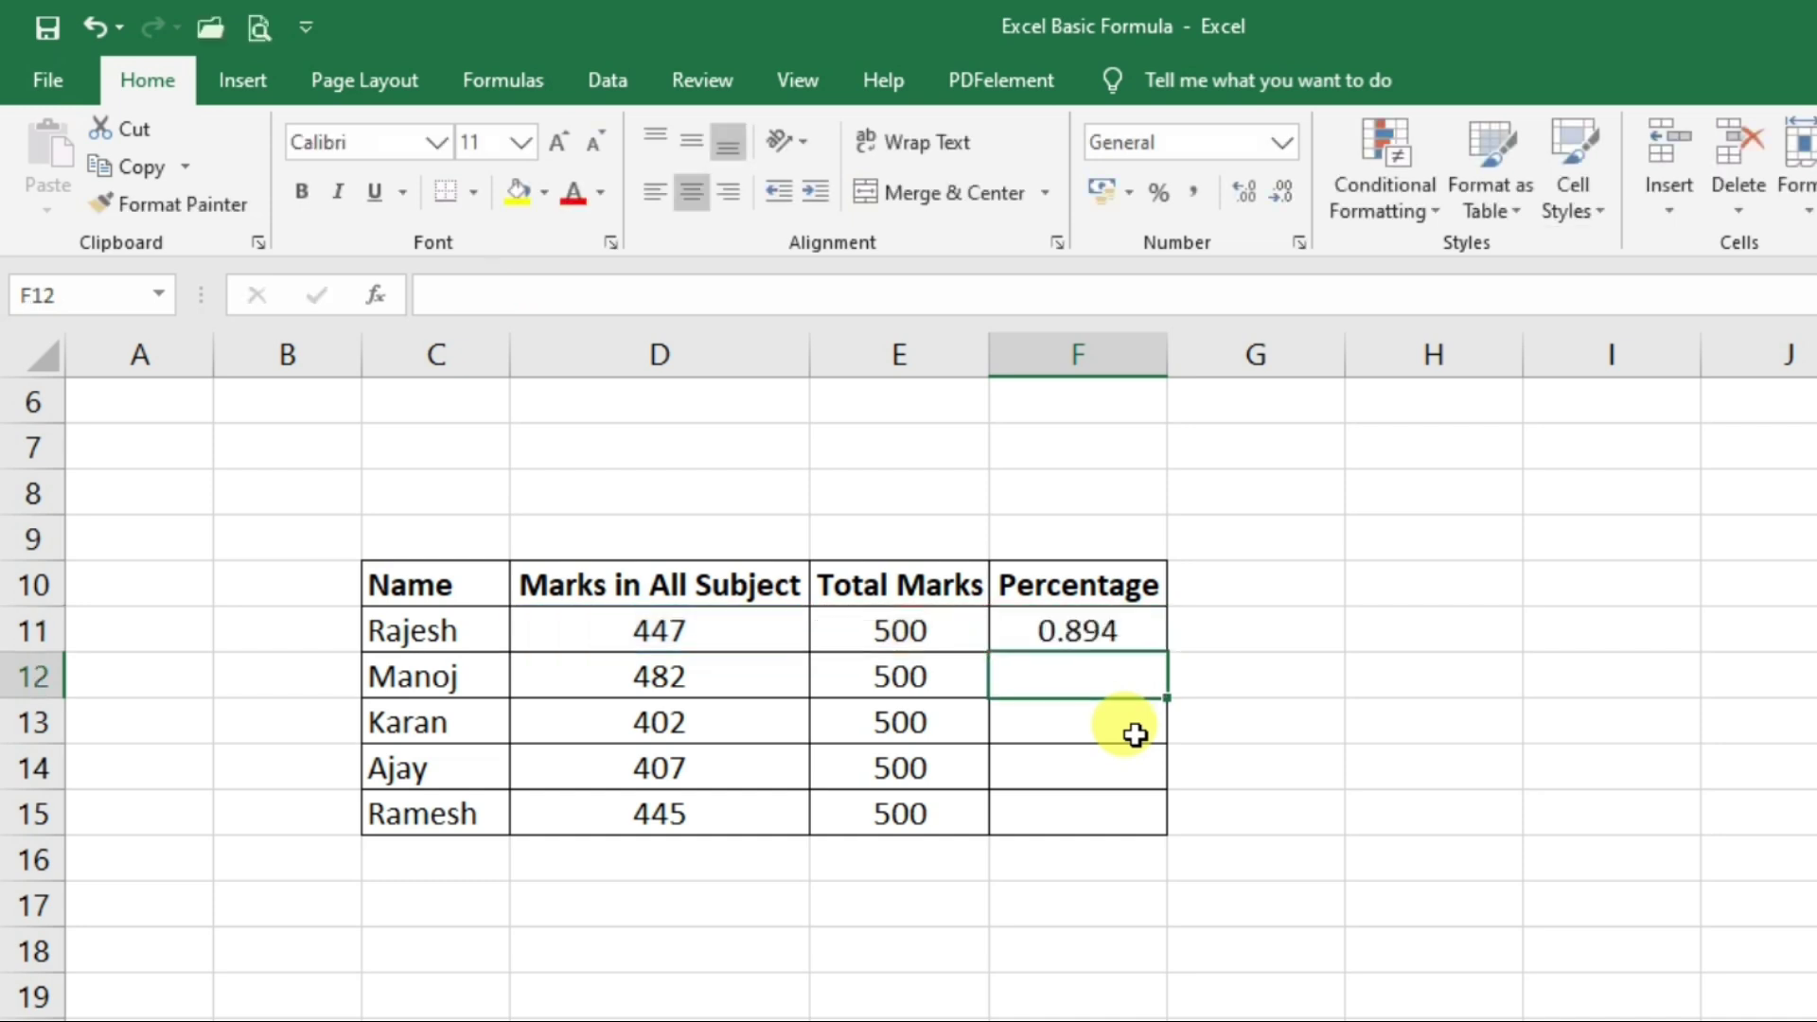
# Format the Percentage cells F11:F15 in percent style
pyautogui.press('Up')
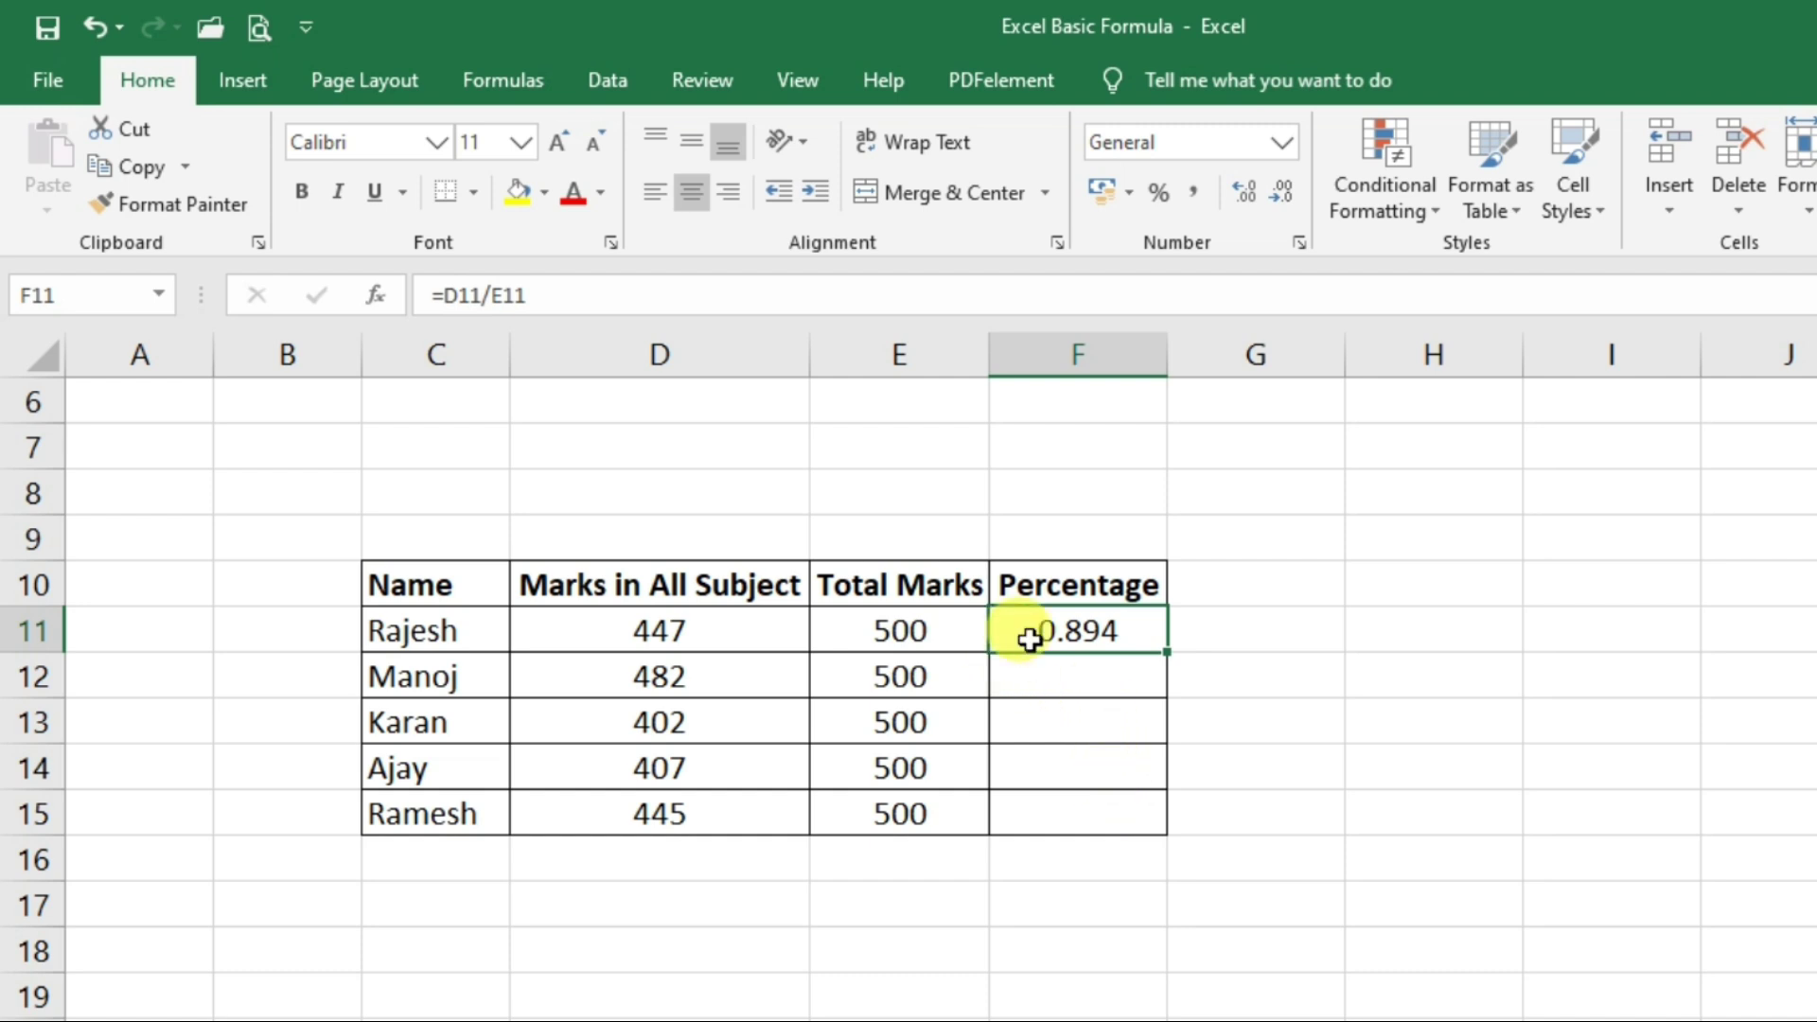
pyautogui.moveTo(1139, 610); pyautogui.dragTo(1128, 806)
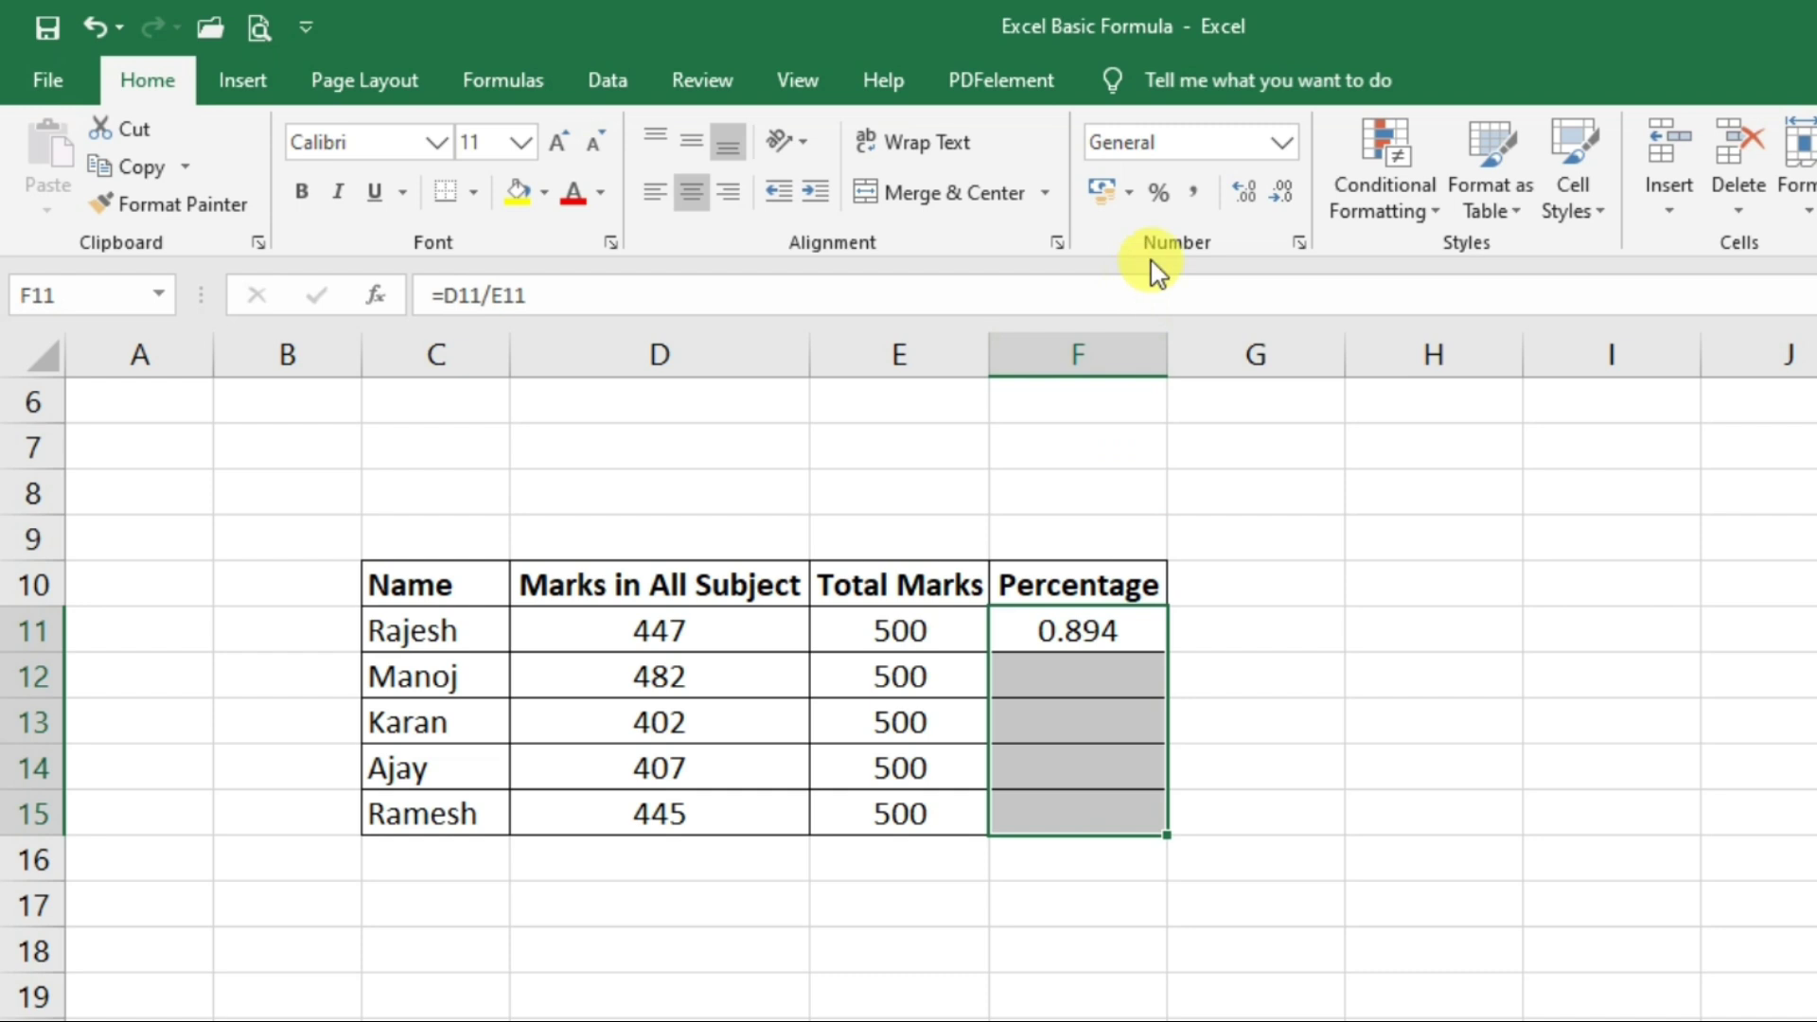
pyautogui.click(1160, 195)
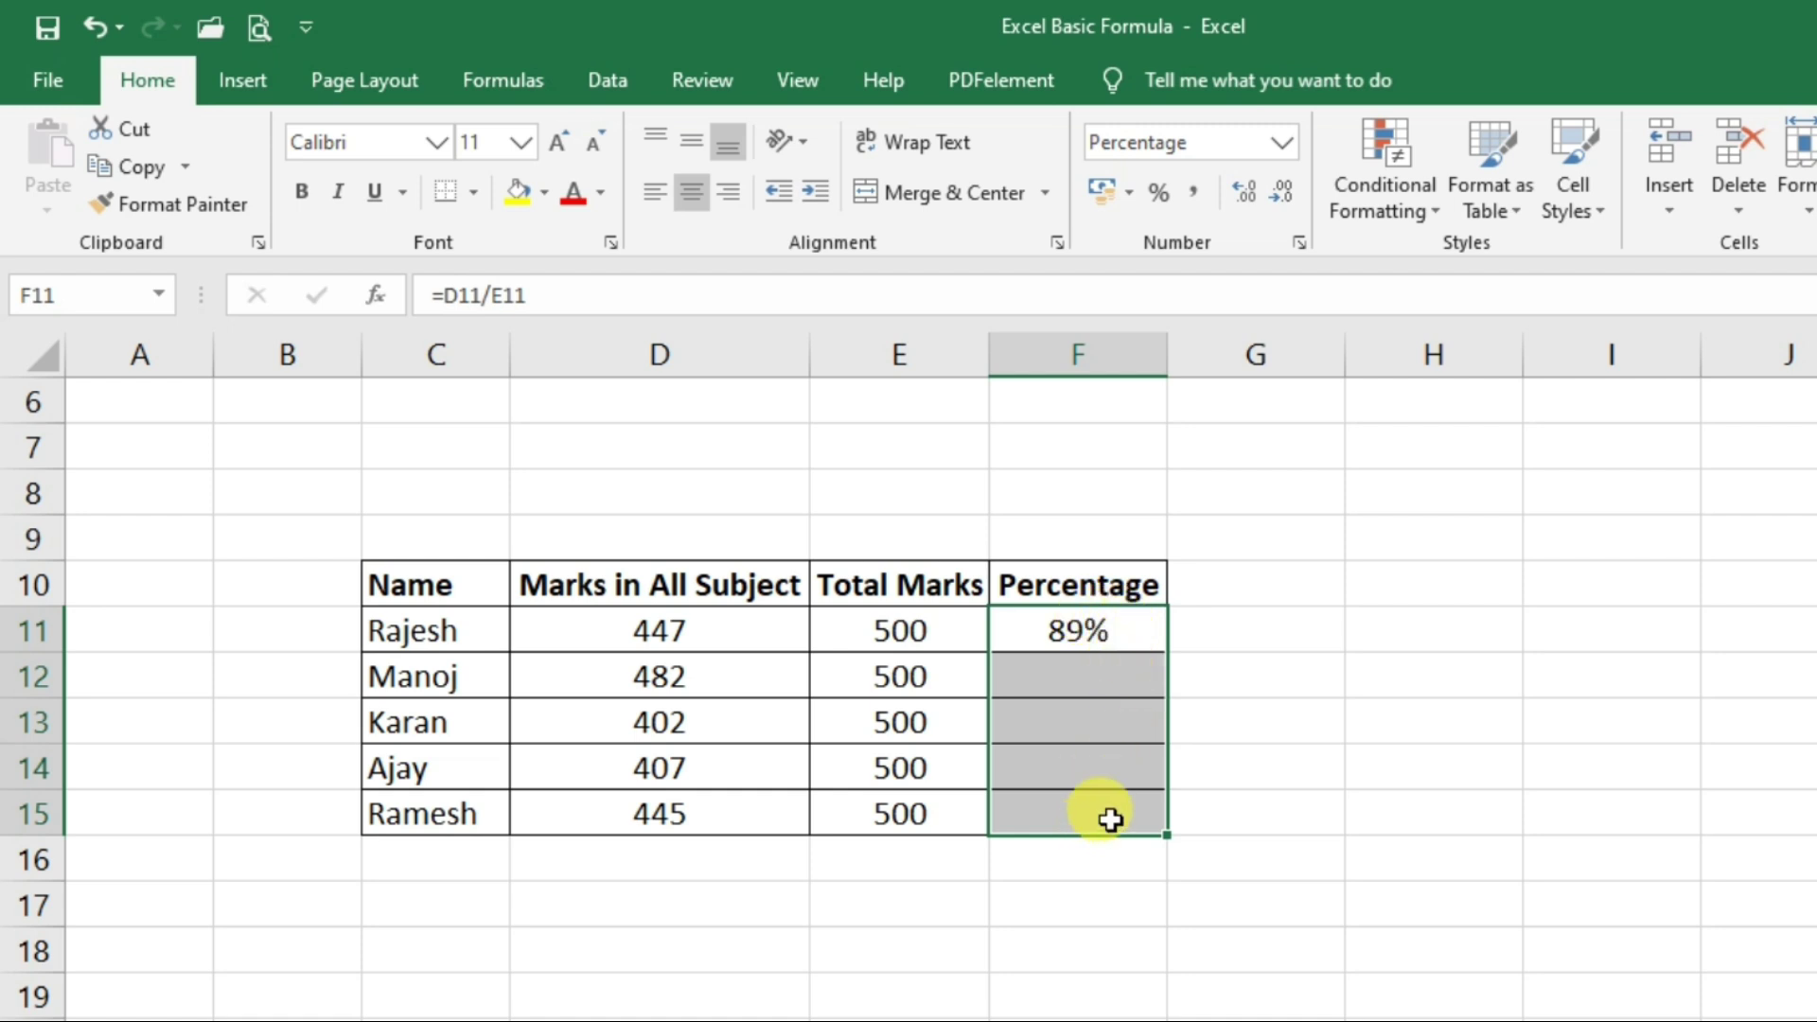
# Calculate the second student's percentage in F12 with the formula =D12/E12
pyautogui.click(1067, 682)
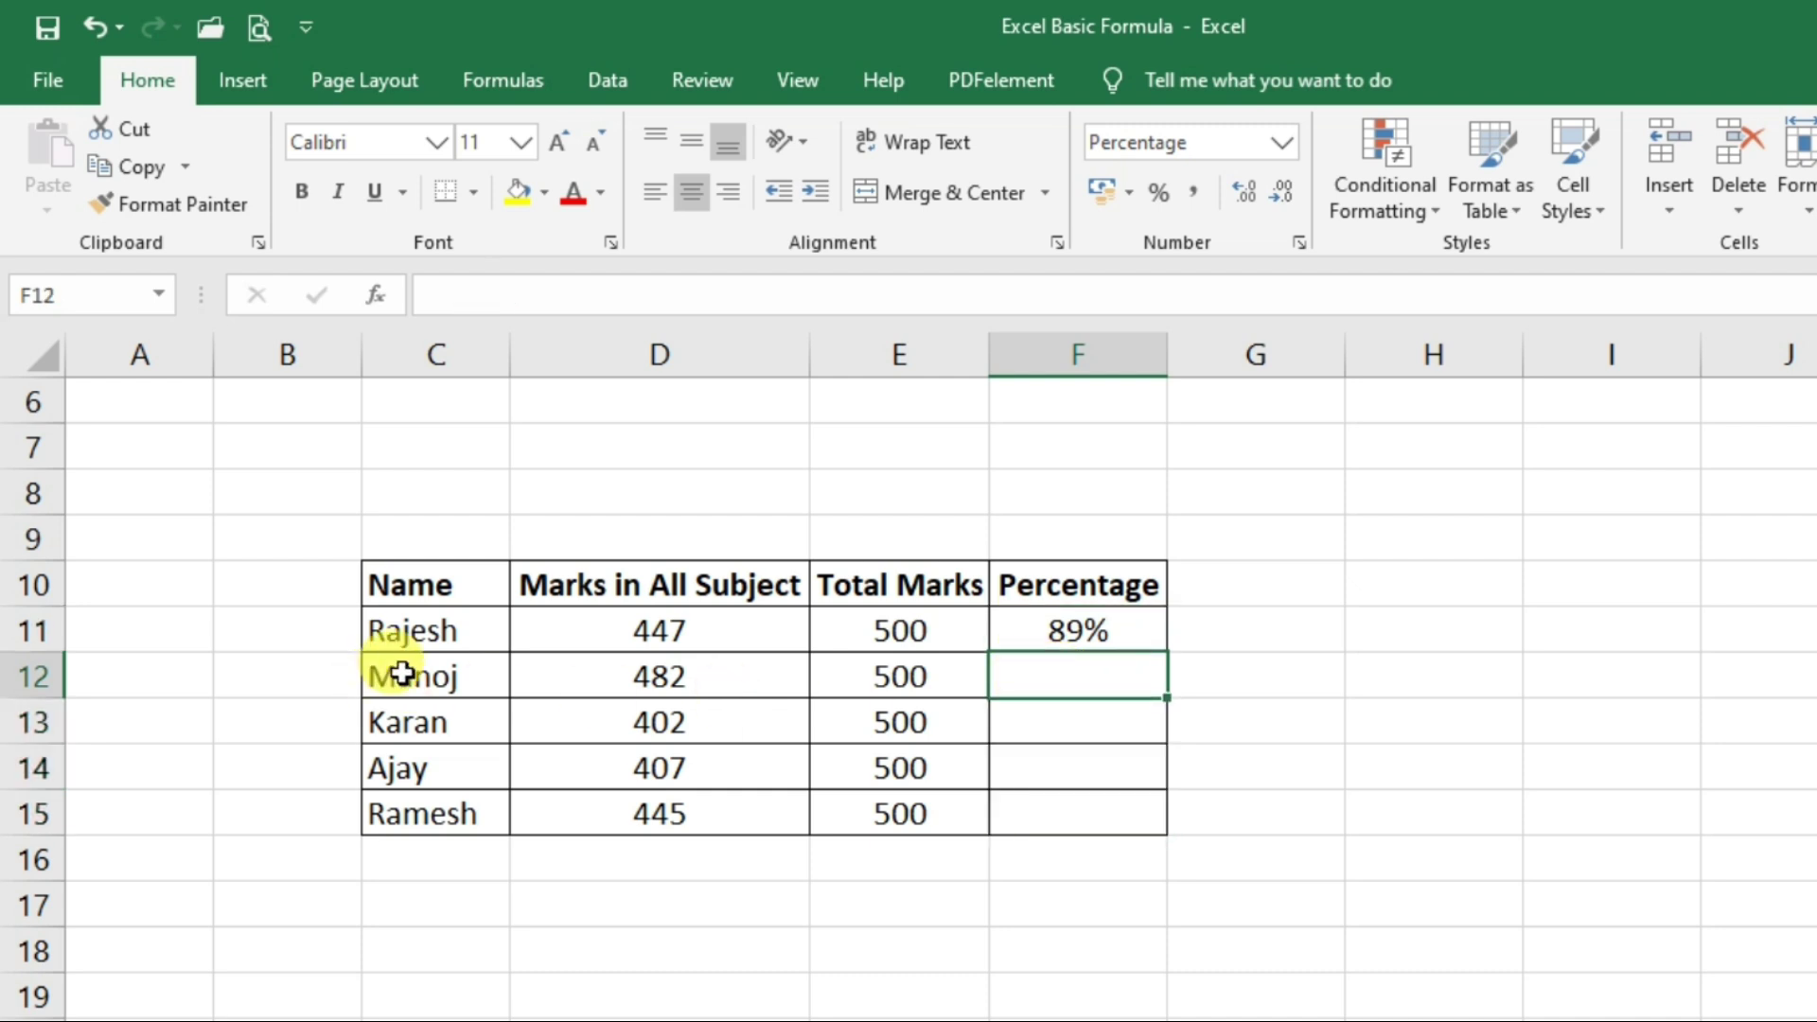
pyautogui.moveTo(389, 674); pyautogui.dragTo(918, 677)
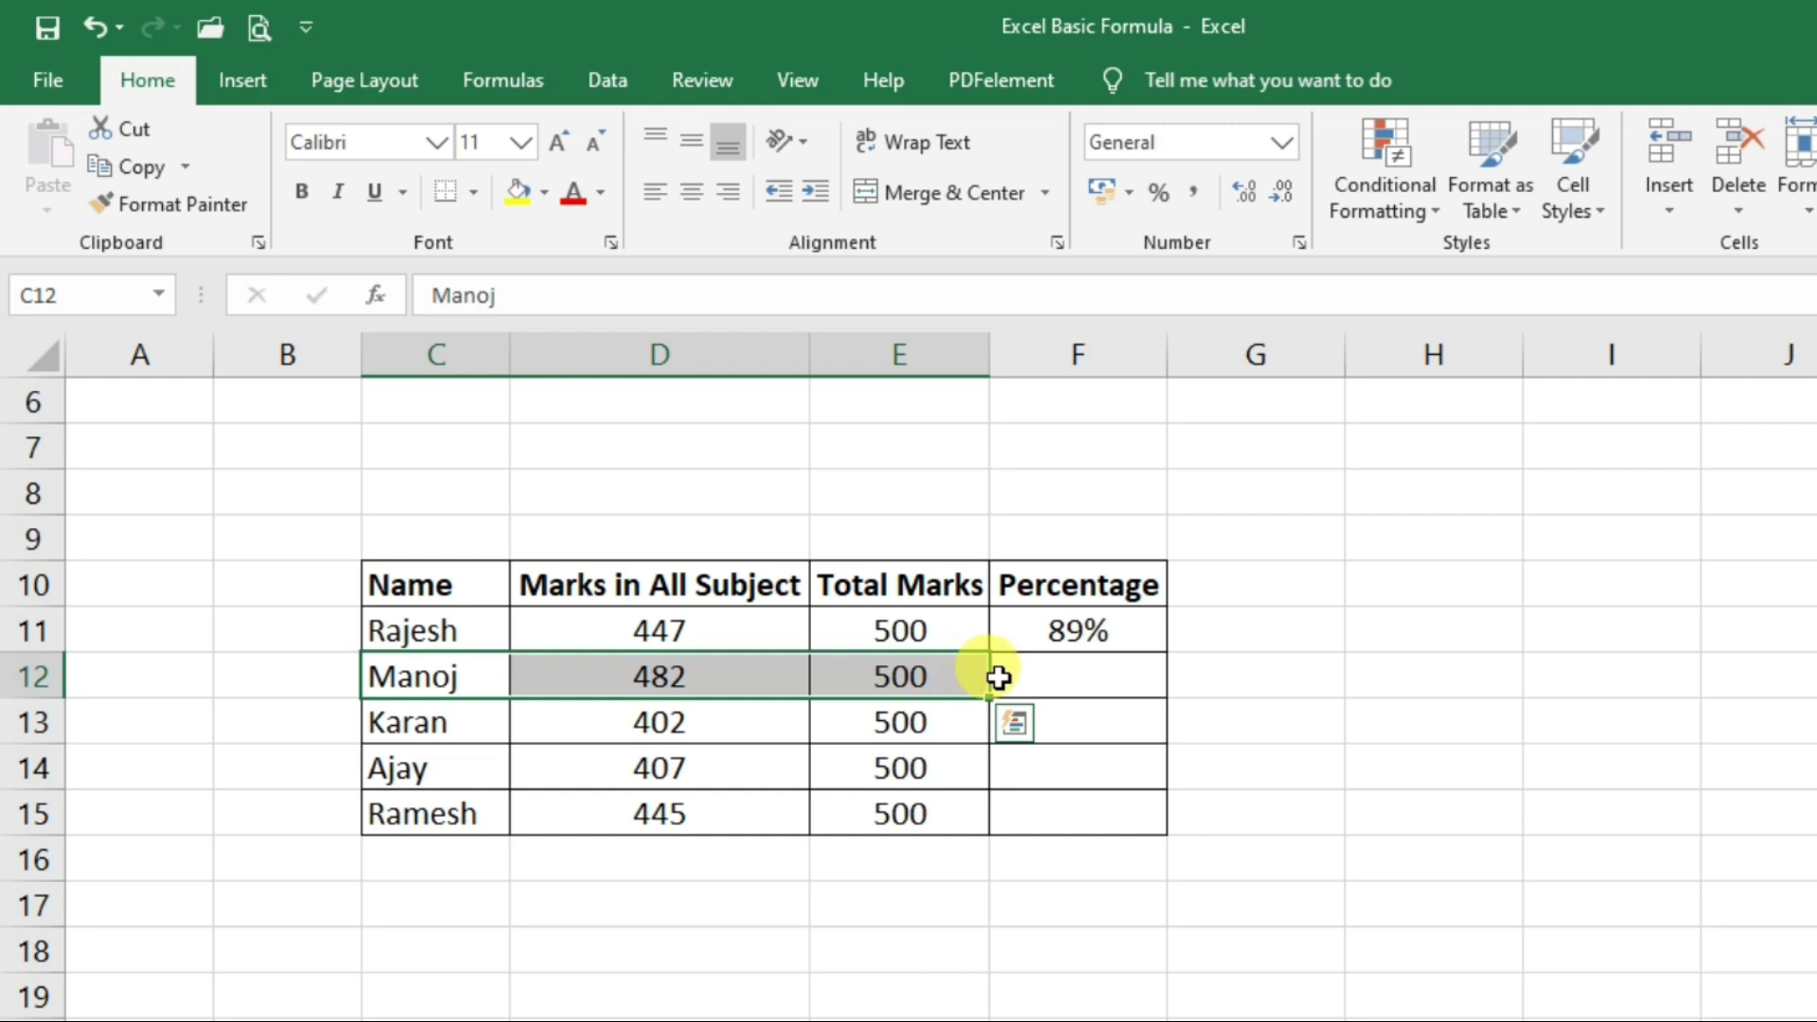
pyautogui.click(1043, 677)
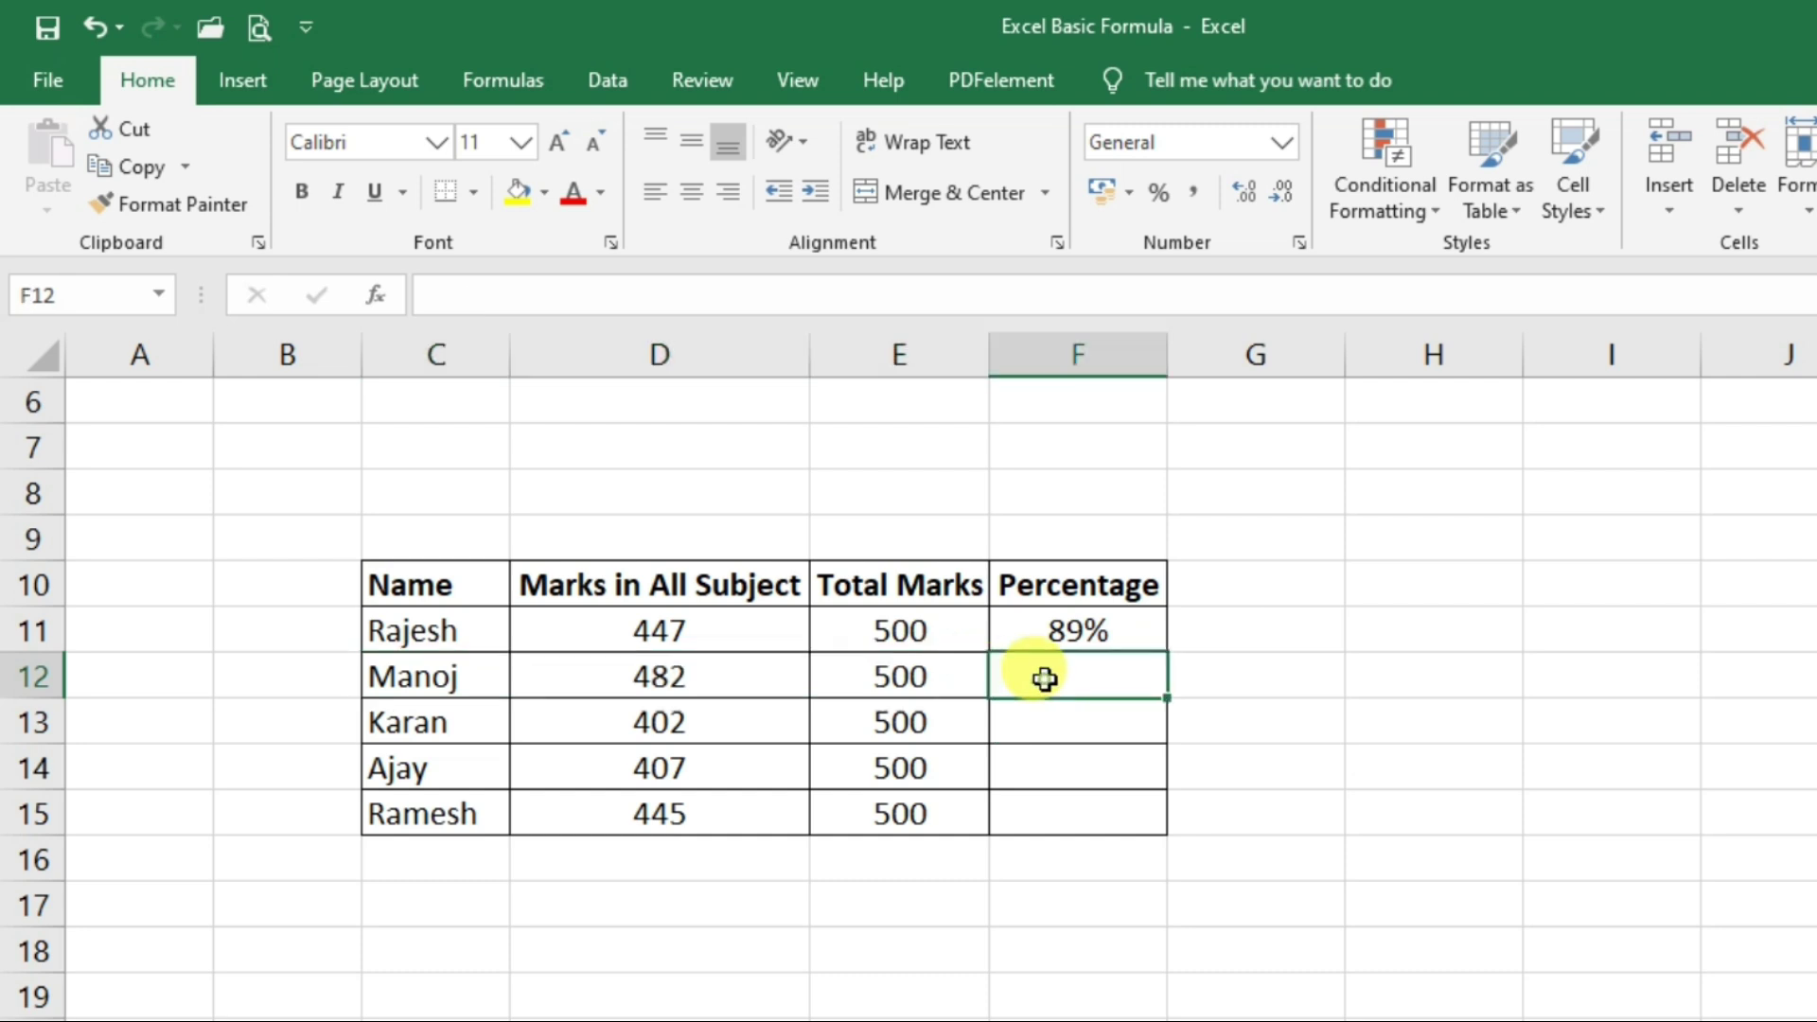
pyautogui.click(970, 681)
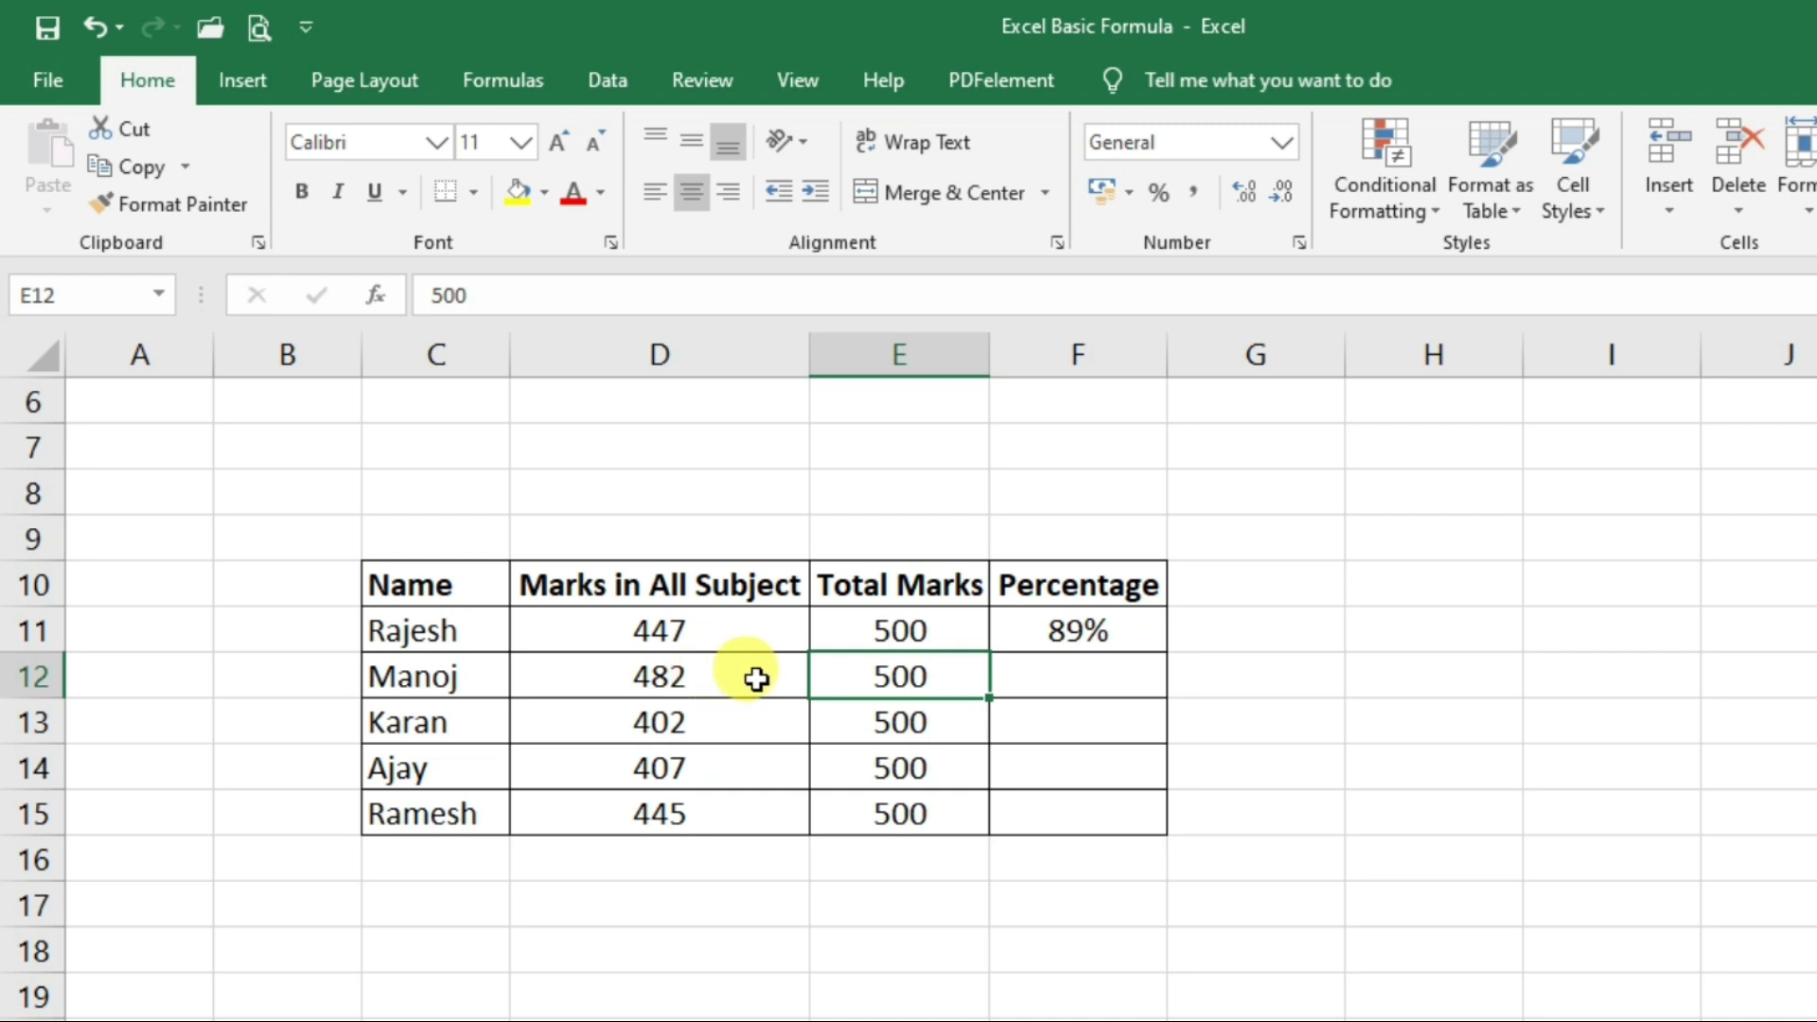
pyautogui.click(1098, 673)
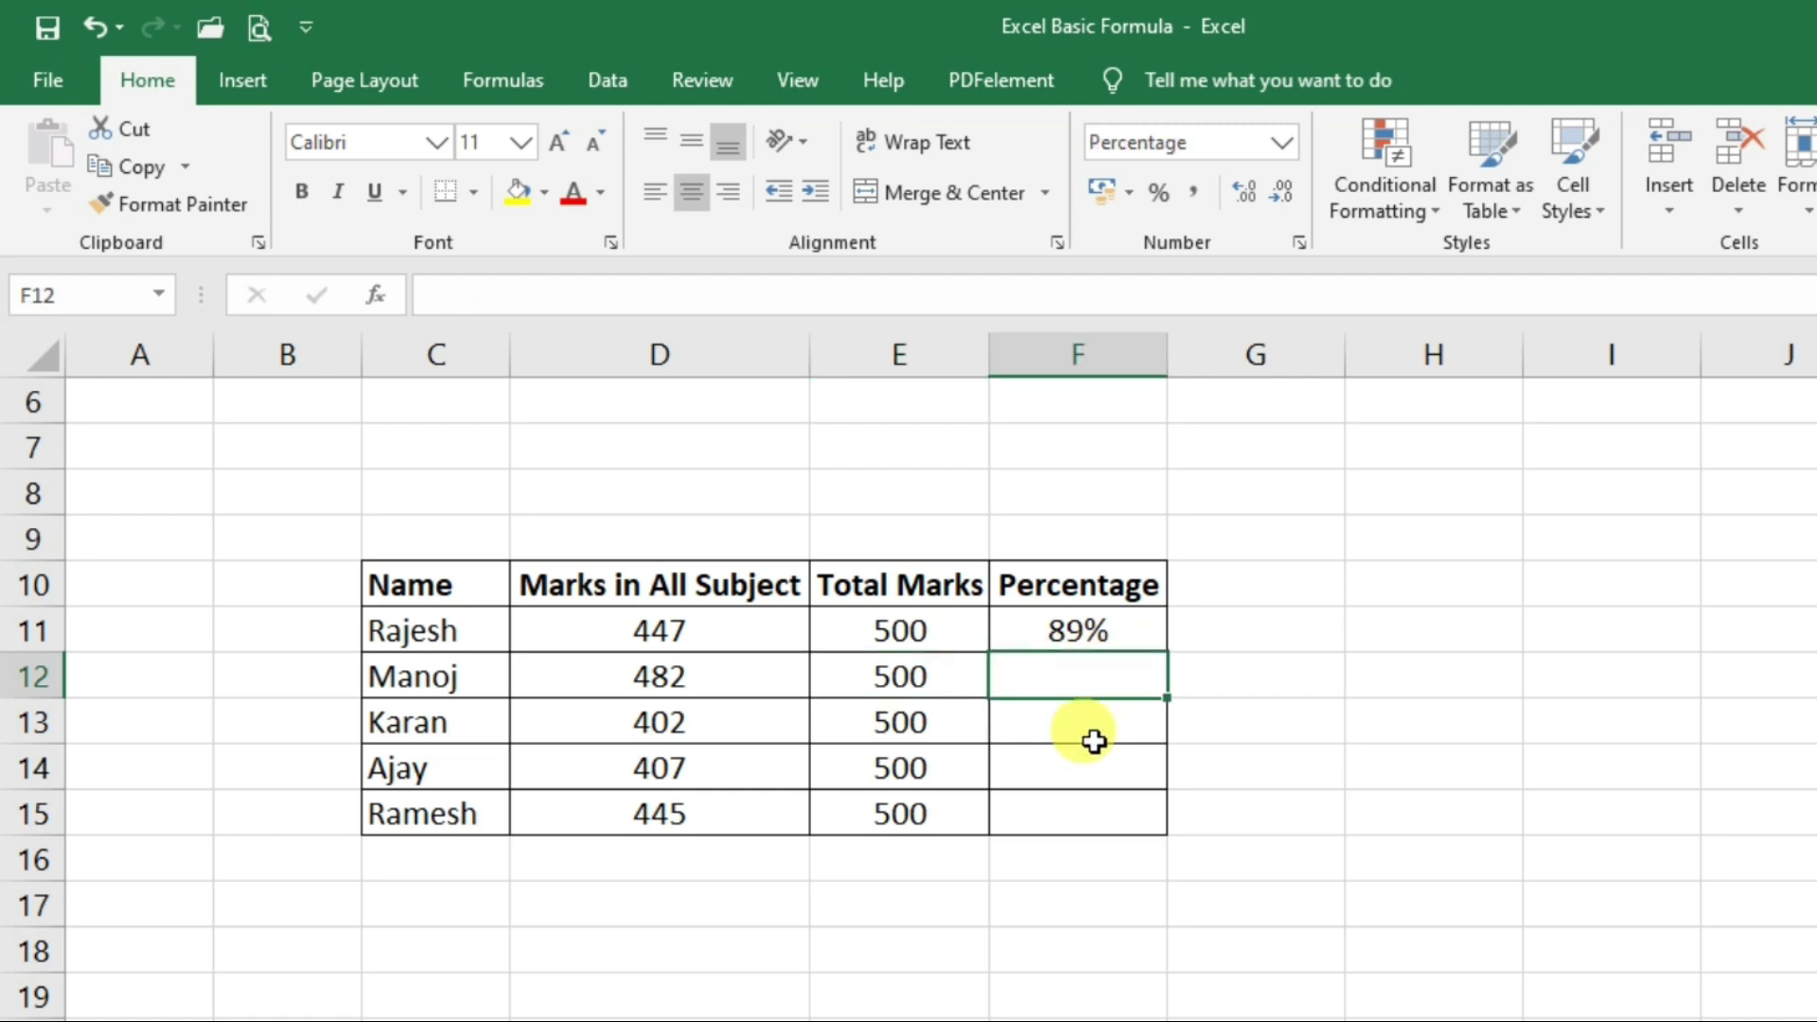
pyautogui.write('=')
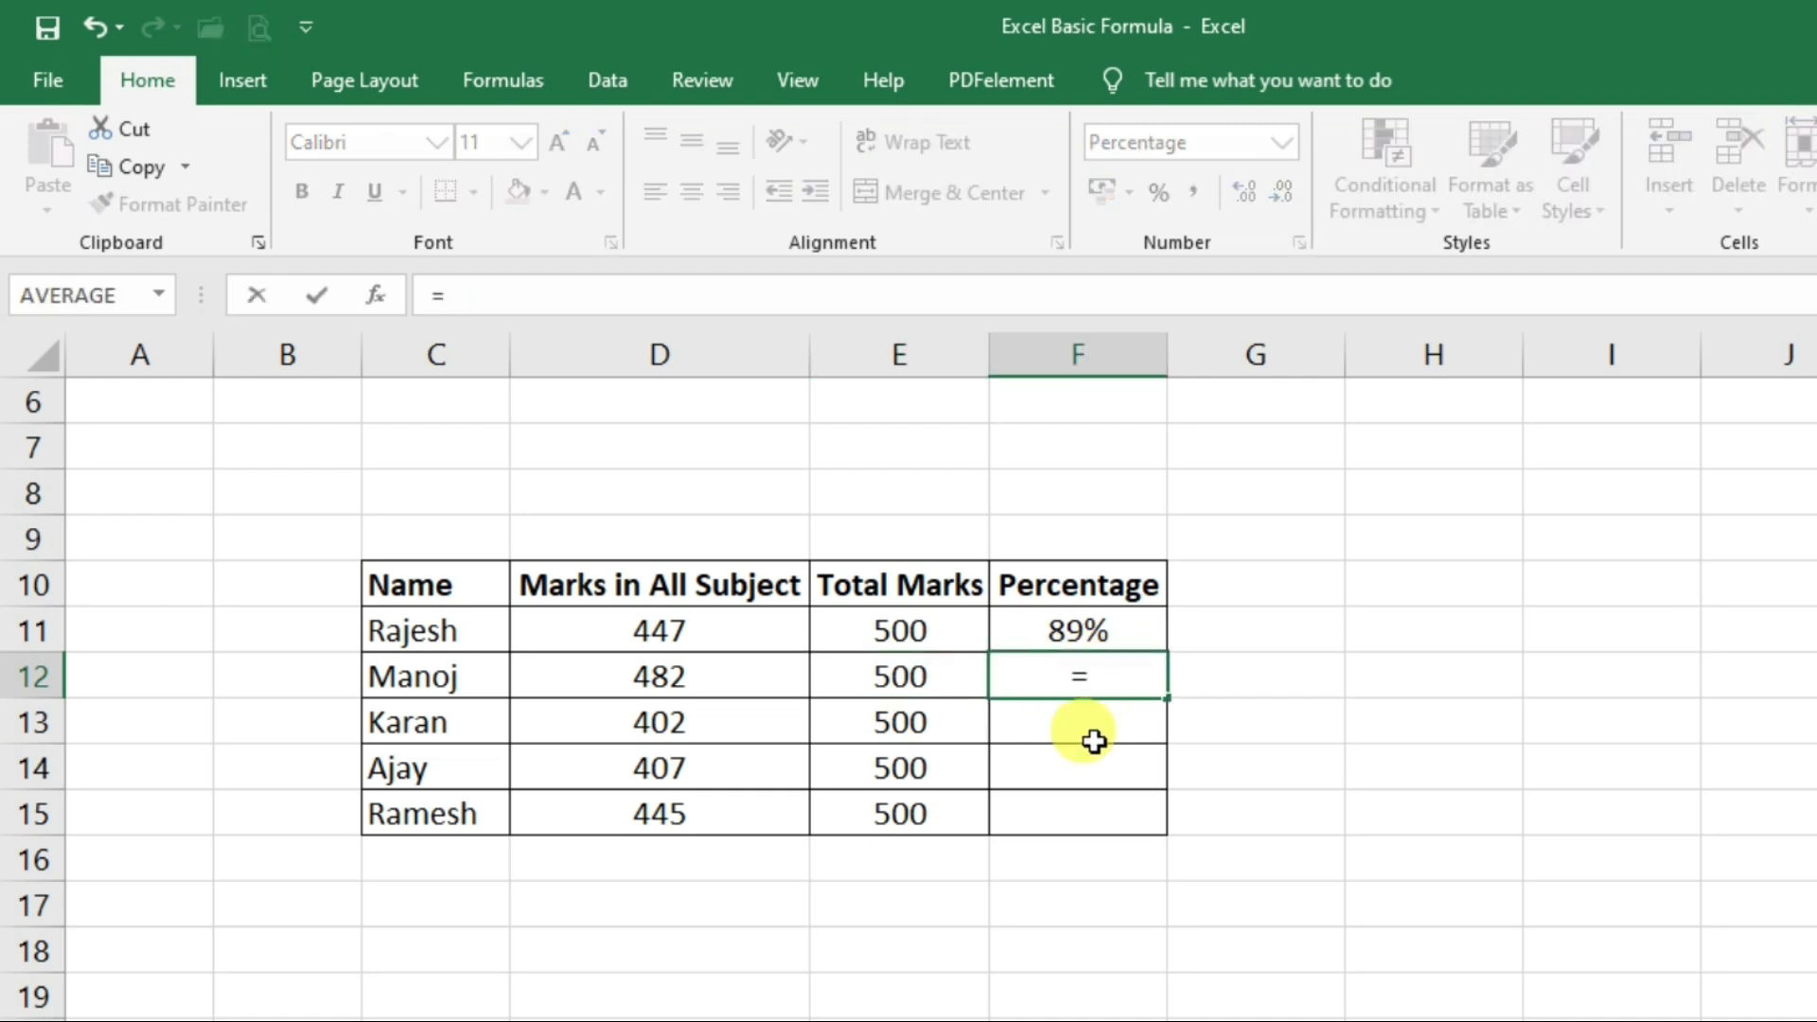
pyautogui.click(733, 683)
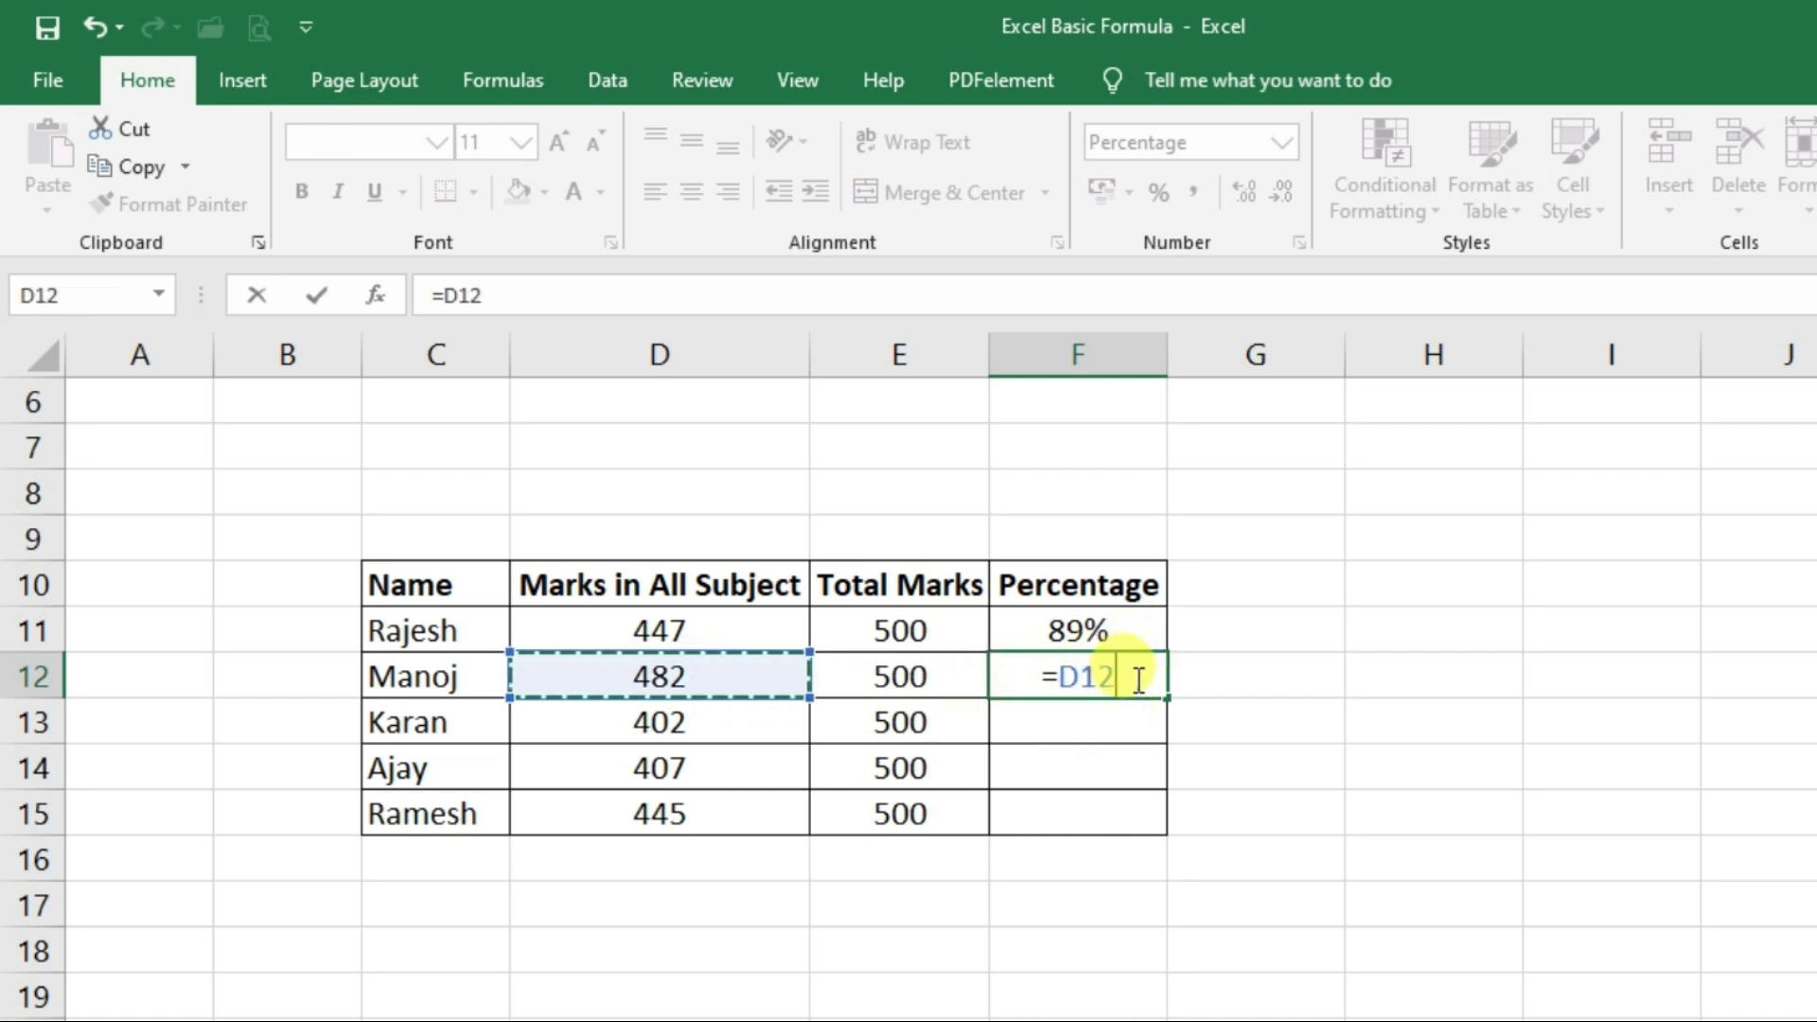
pyautogui.write('/')
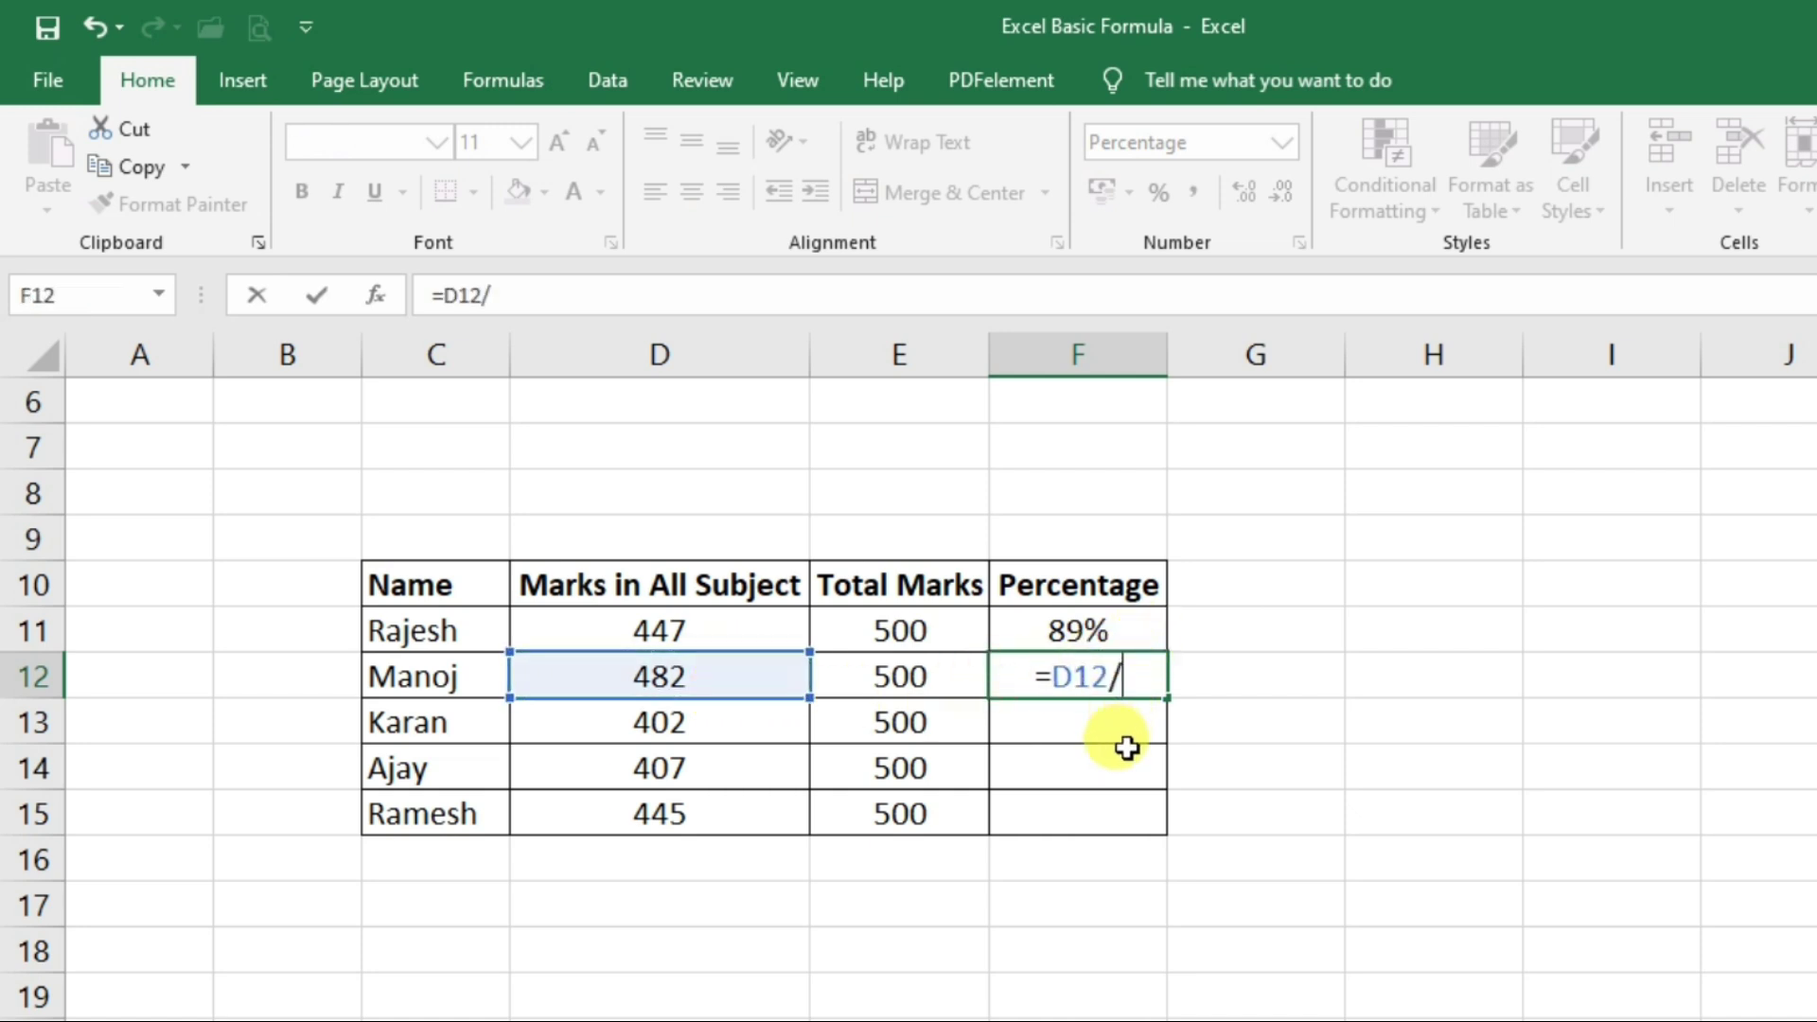
pyautogui.click(937, 677)
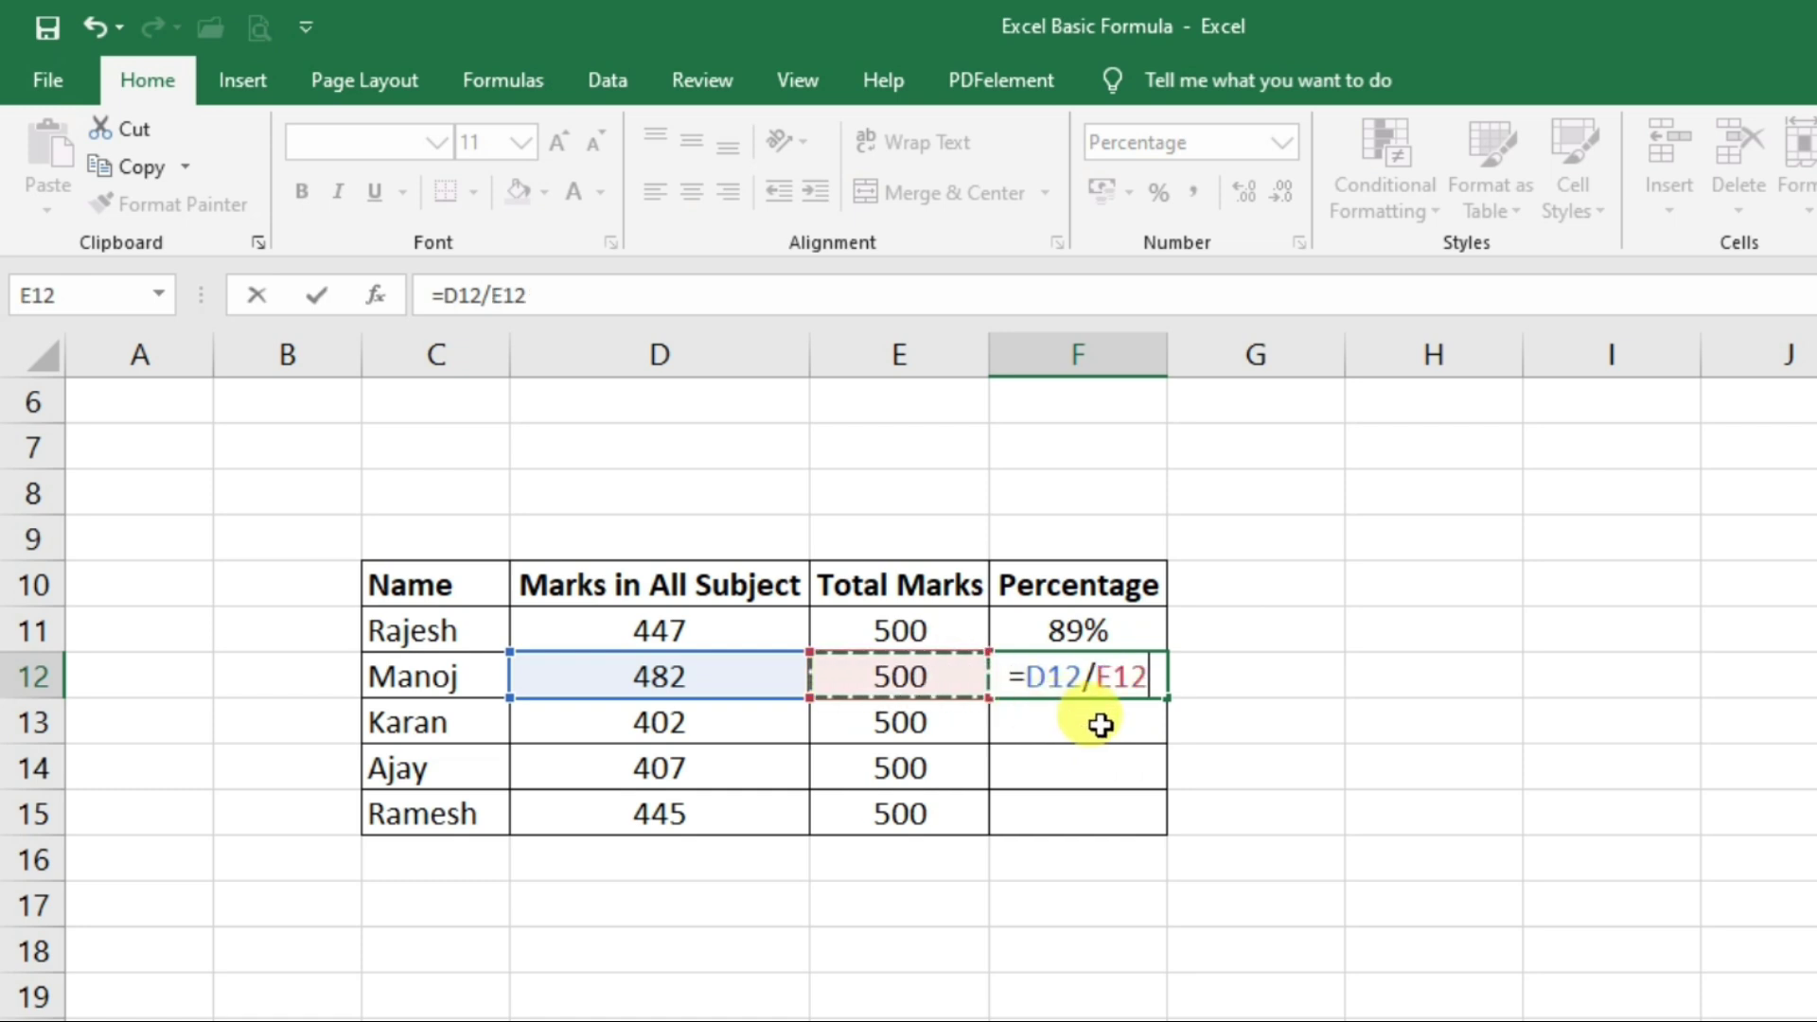
pyautogui.press('Return')
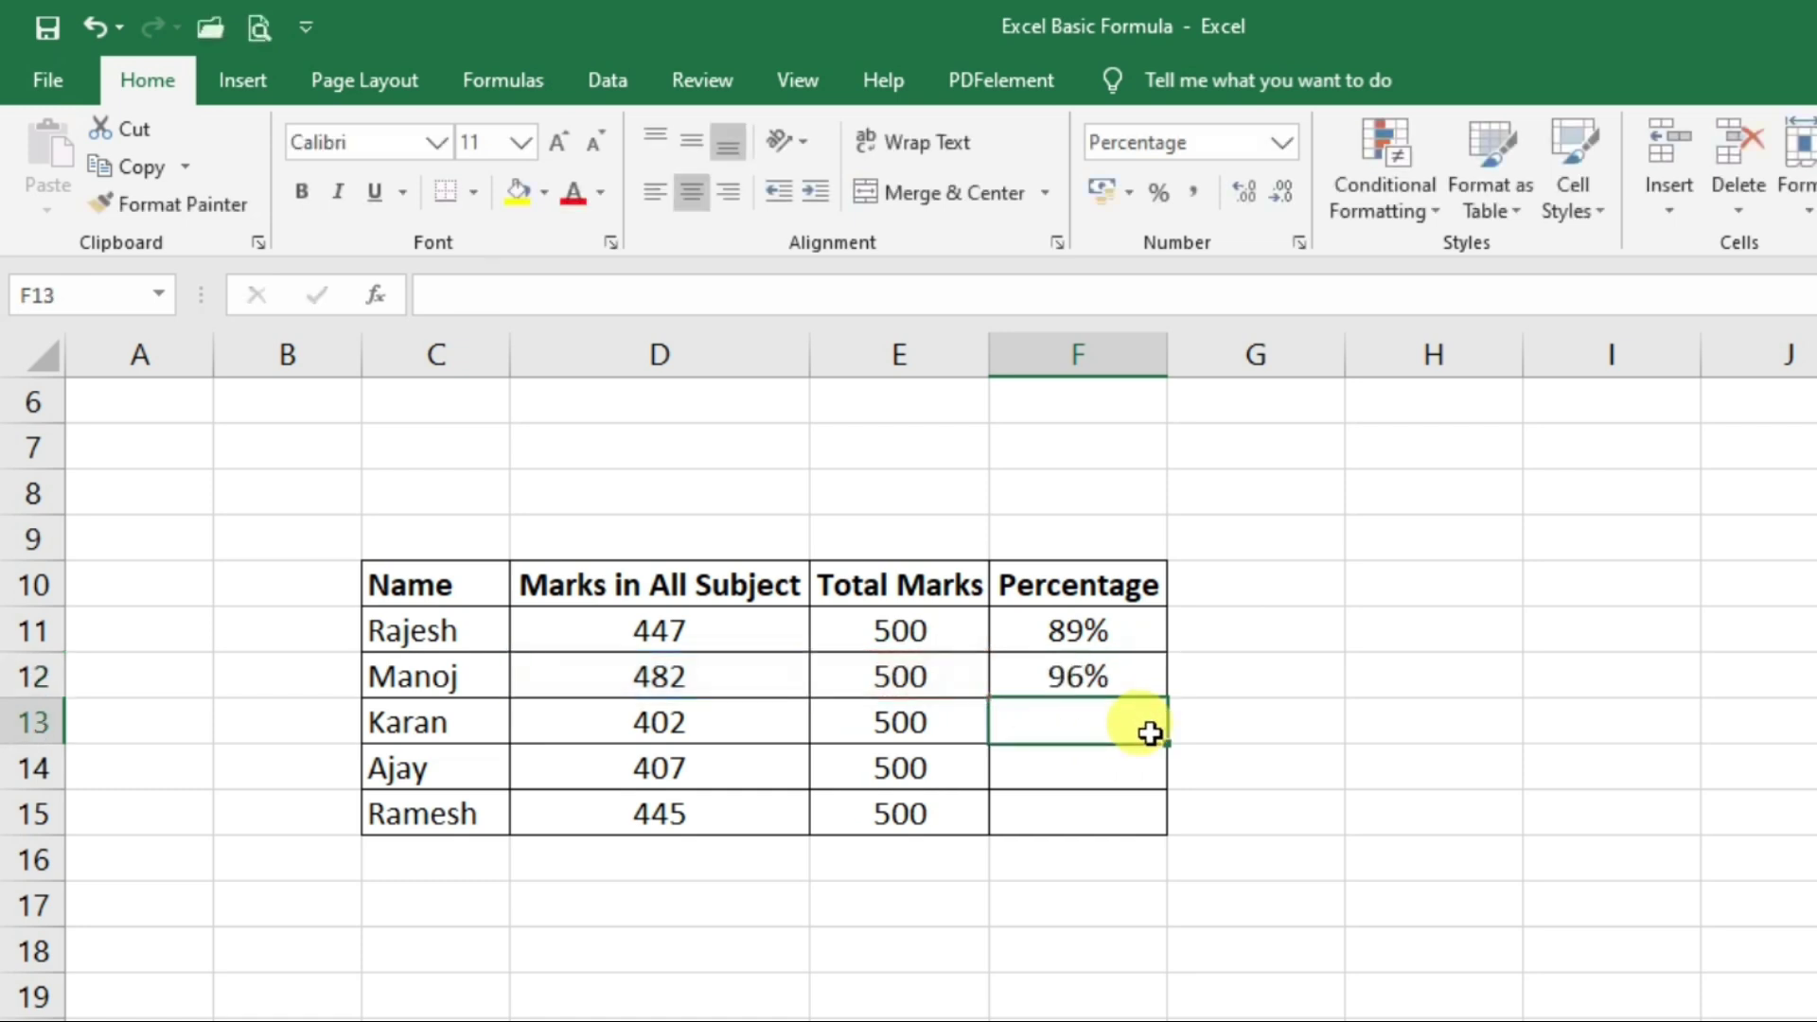
# Review the second student's row and fill the F12 percentage formula down through F15
pyautogui.click(1097, 678)
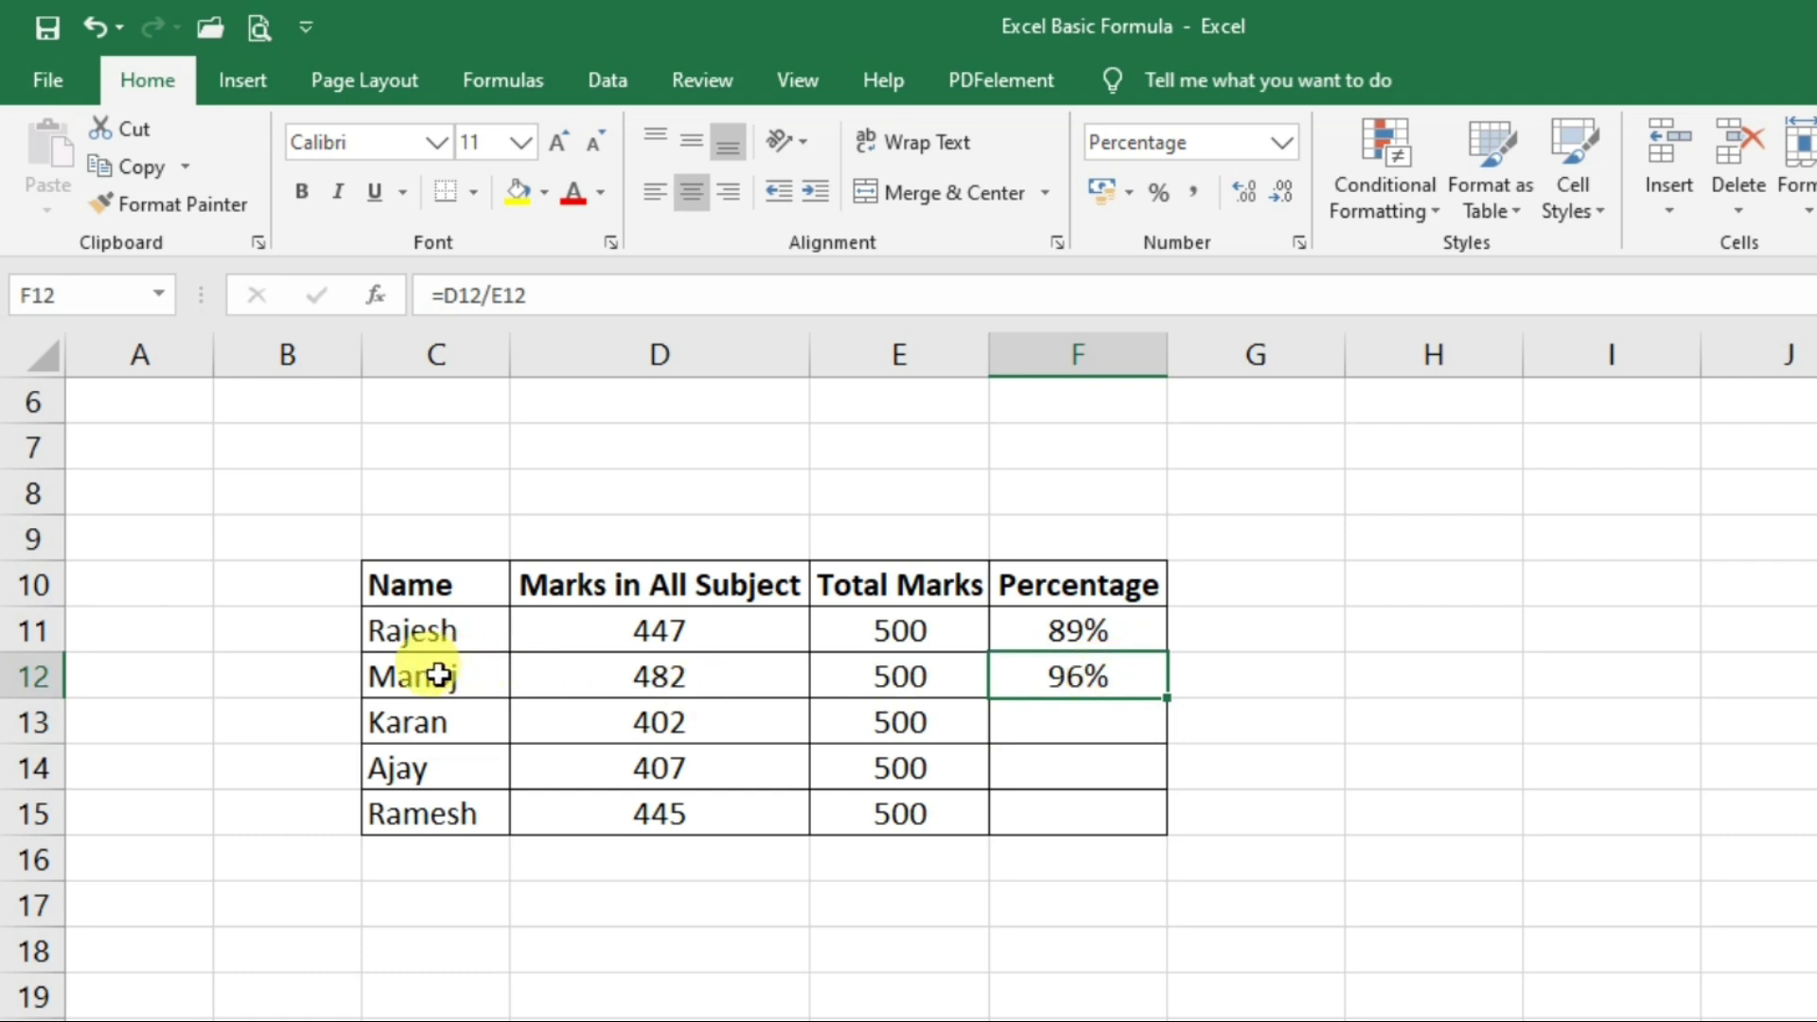
pyautogui.moveTo(438, 676); pyautogui.dragTo(1121, 680)
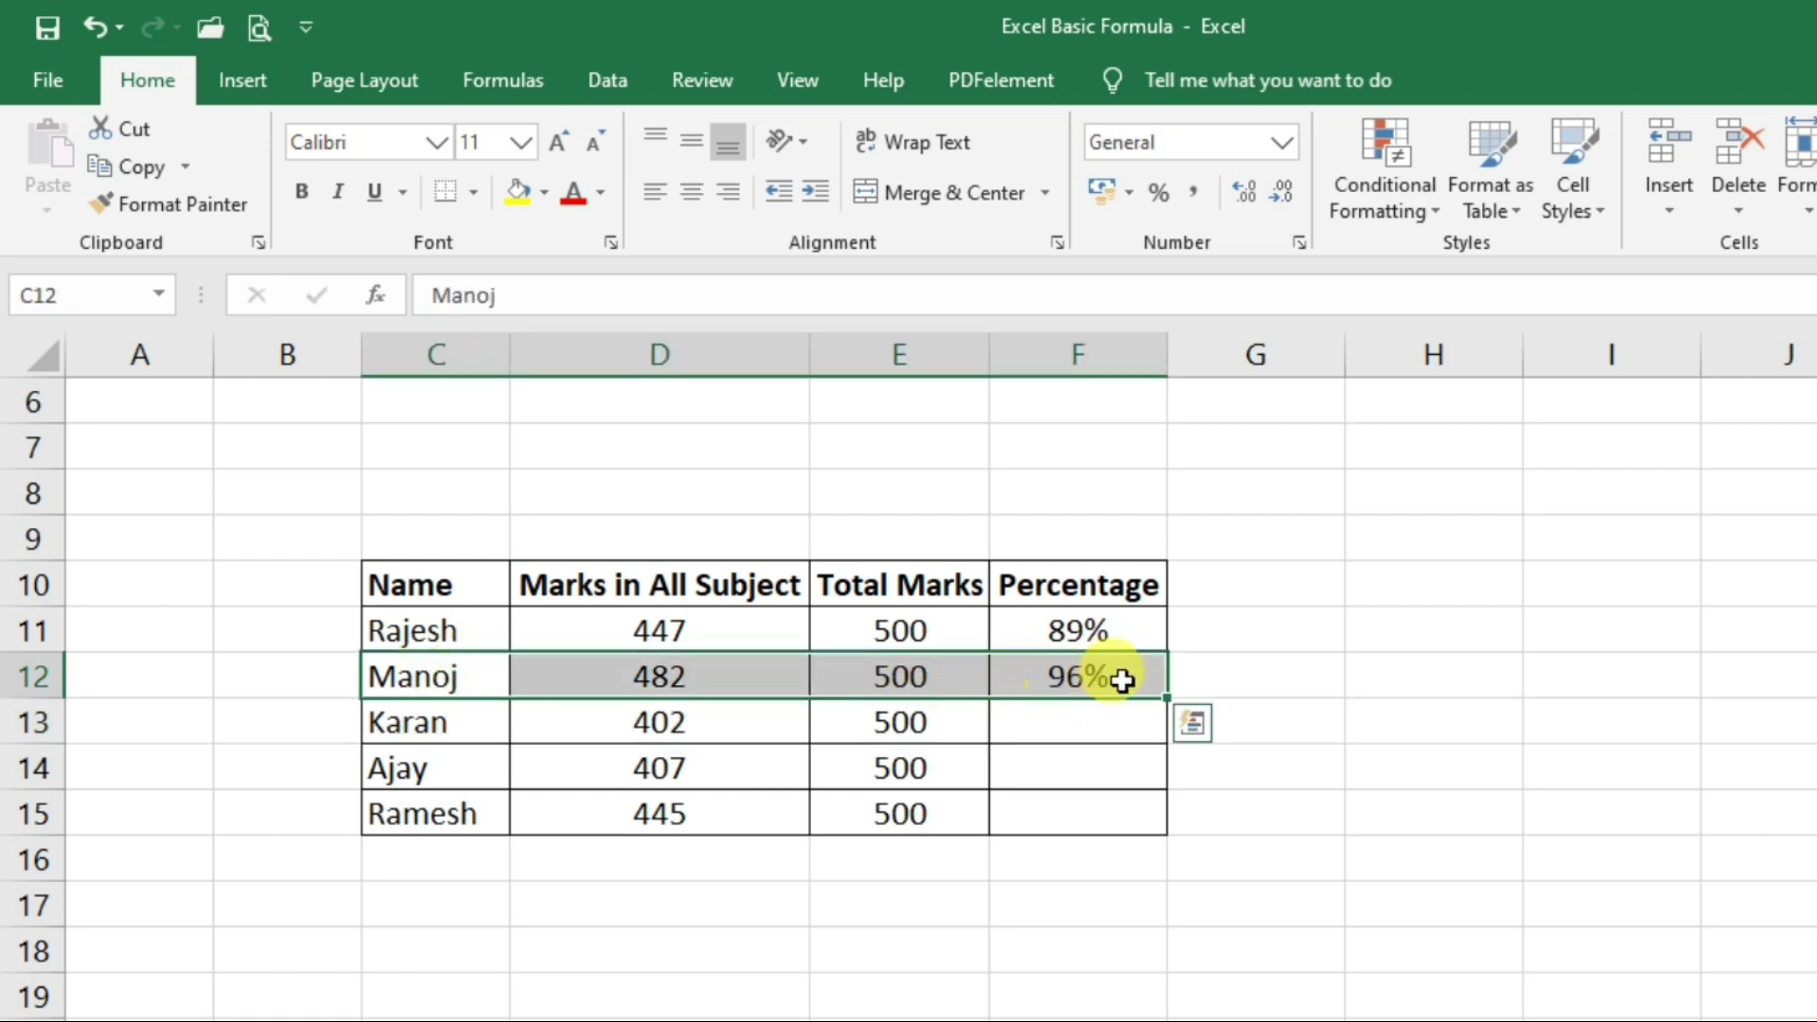
pyautogui.click(1136, 677)
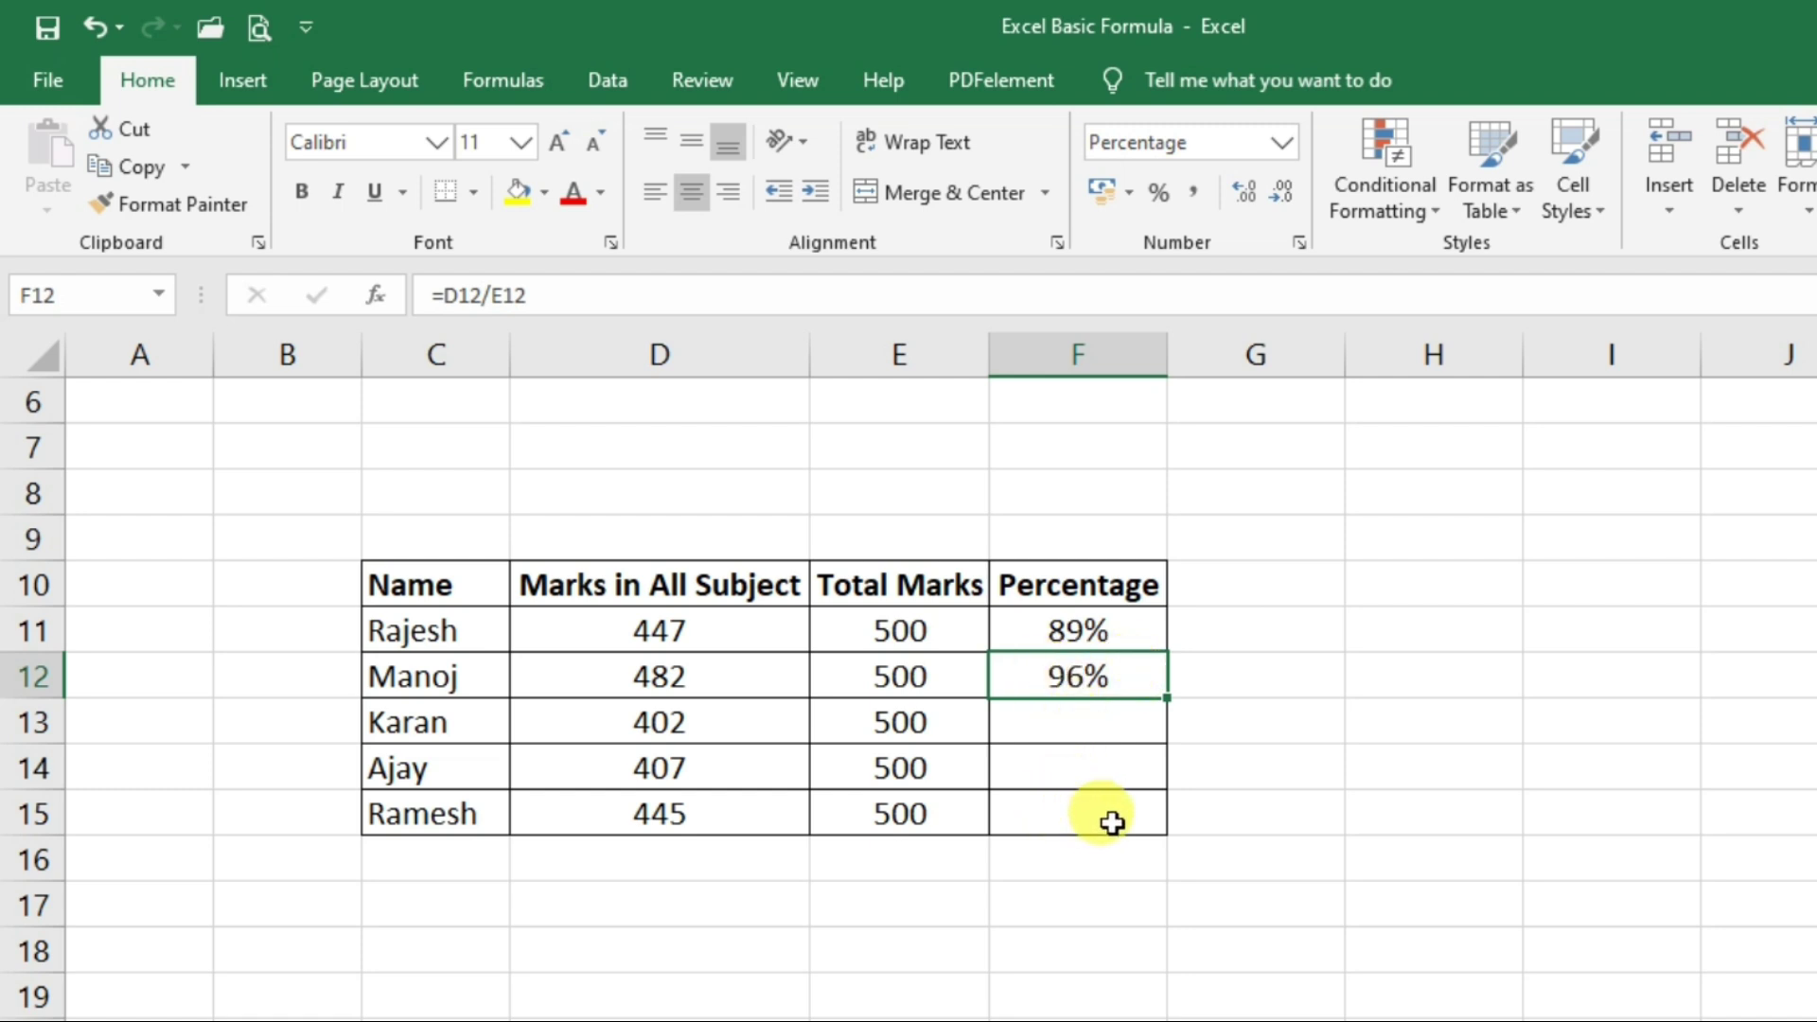
pyautogui.doubleClick(1165, 705)
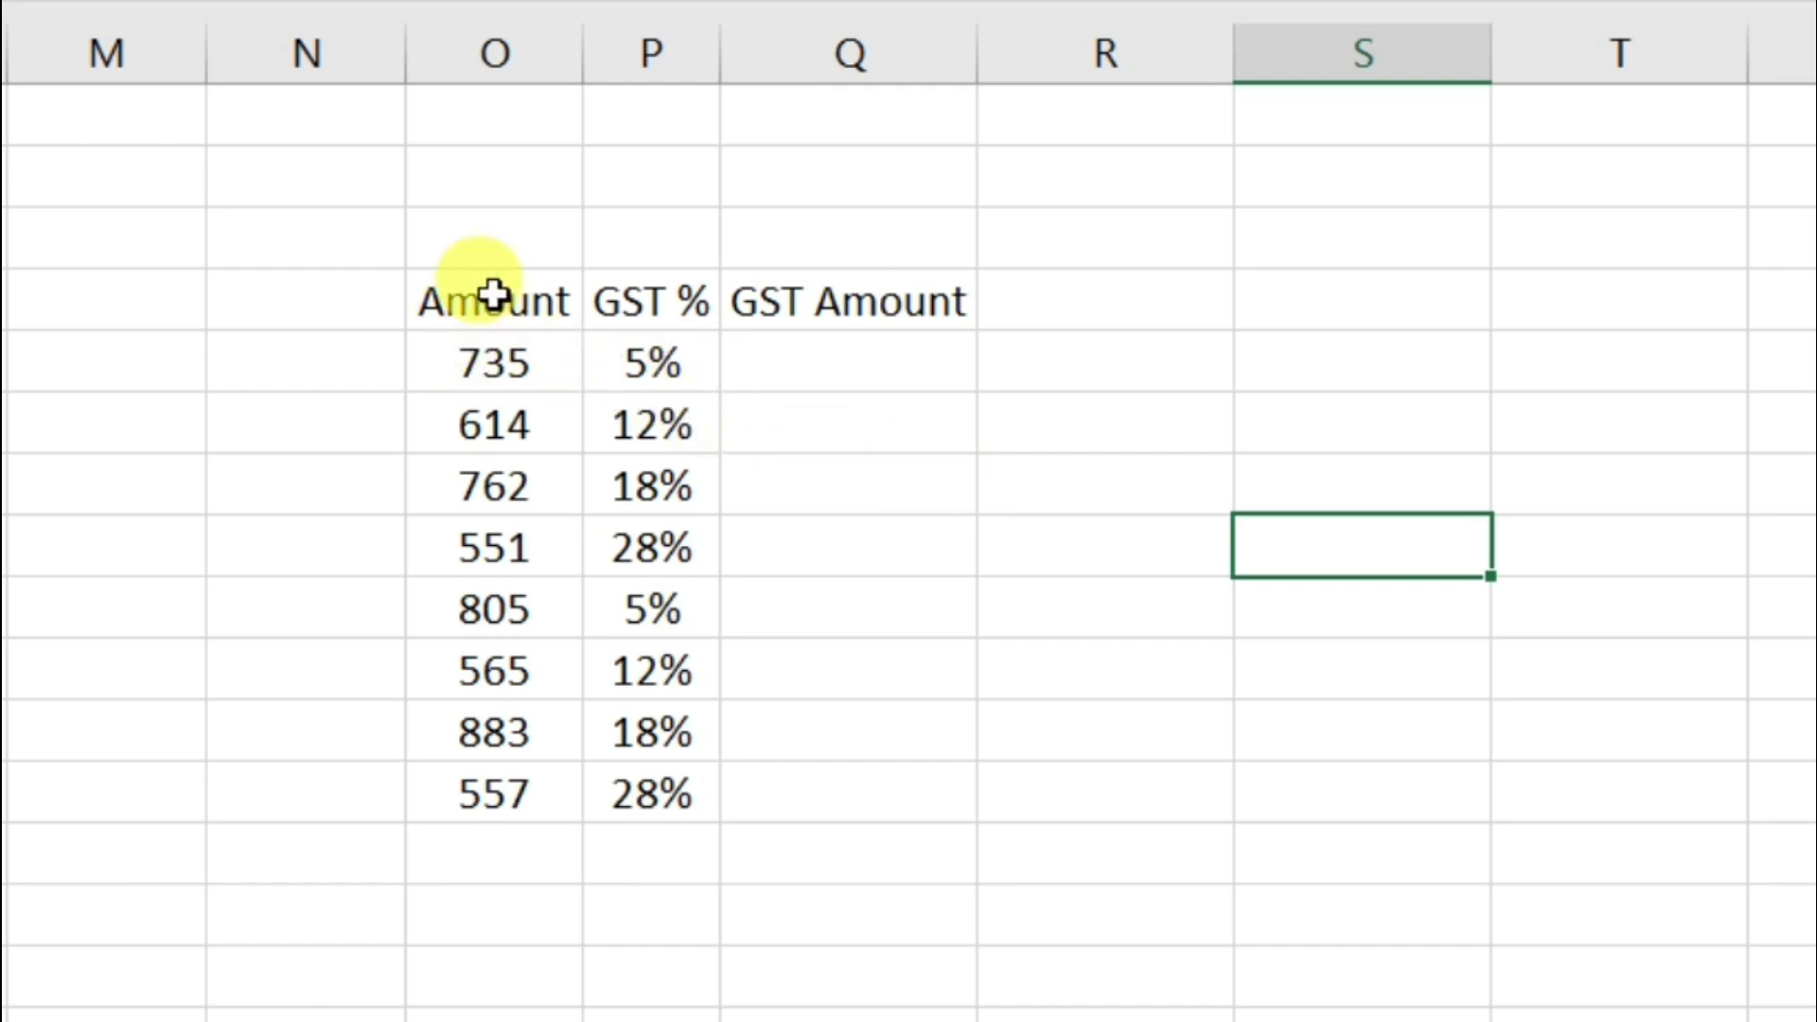
# Review the Amount, GST % and GST Amount columns and calculate the first GST amount in Q11 with =O11*P11
pyautogui.moveTo(494, 296); pyautogui.dragTo(535, 799)
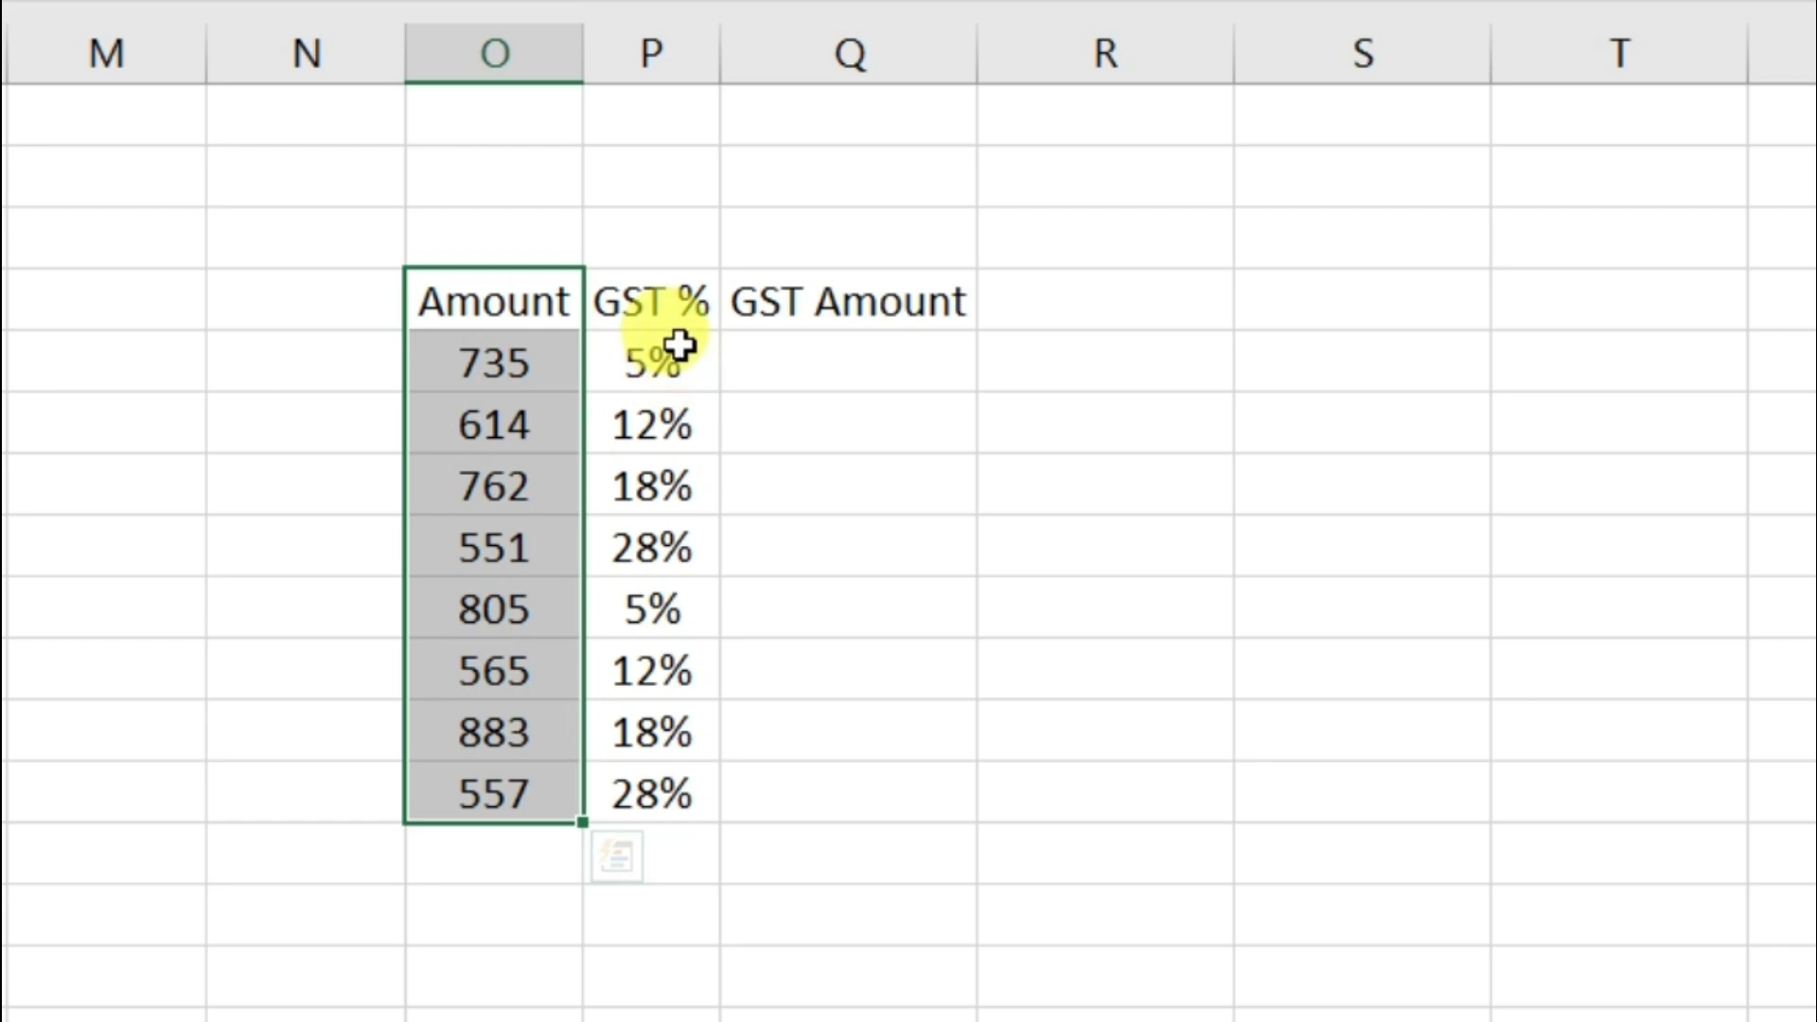
pyautogui.moveTo(665, 300); pyautogui.dragTo(691, 774)
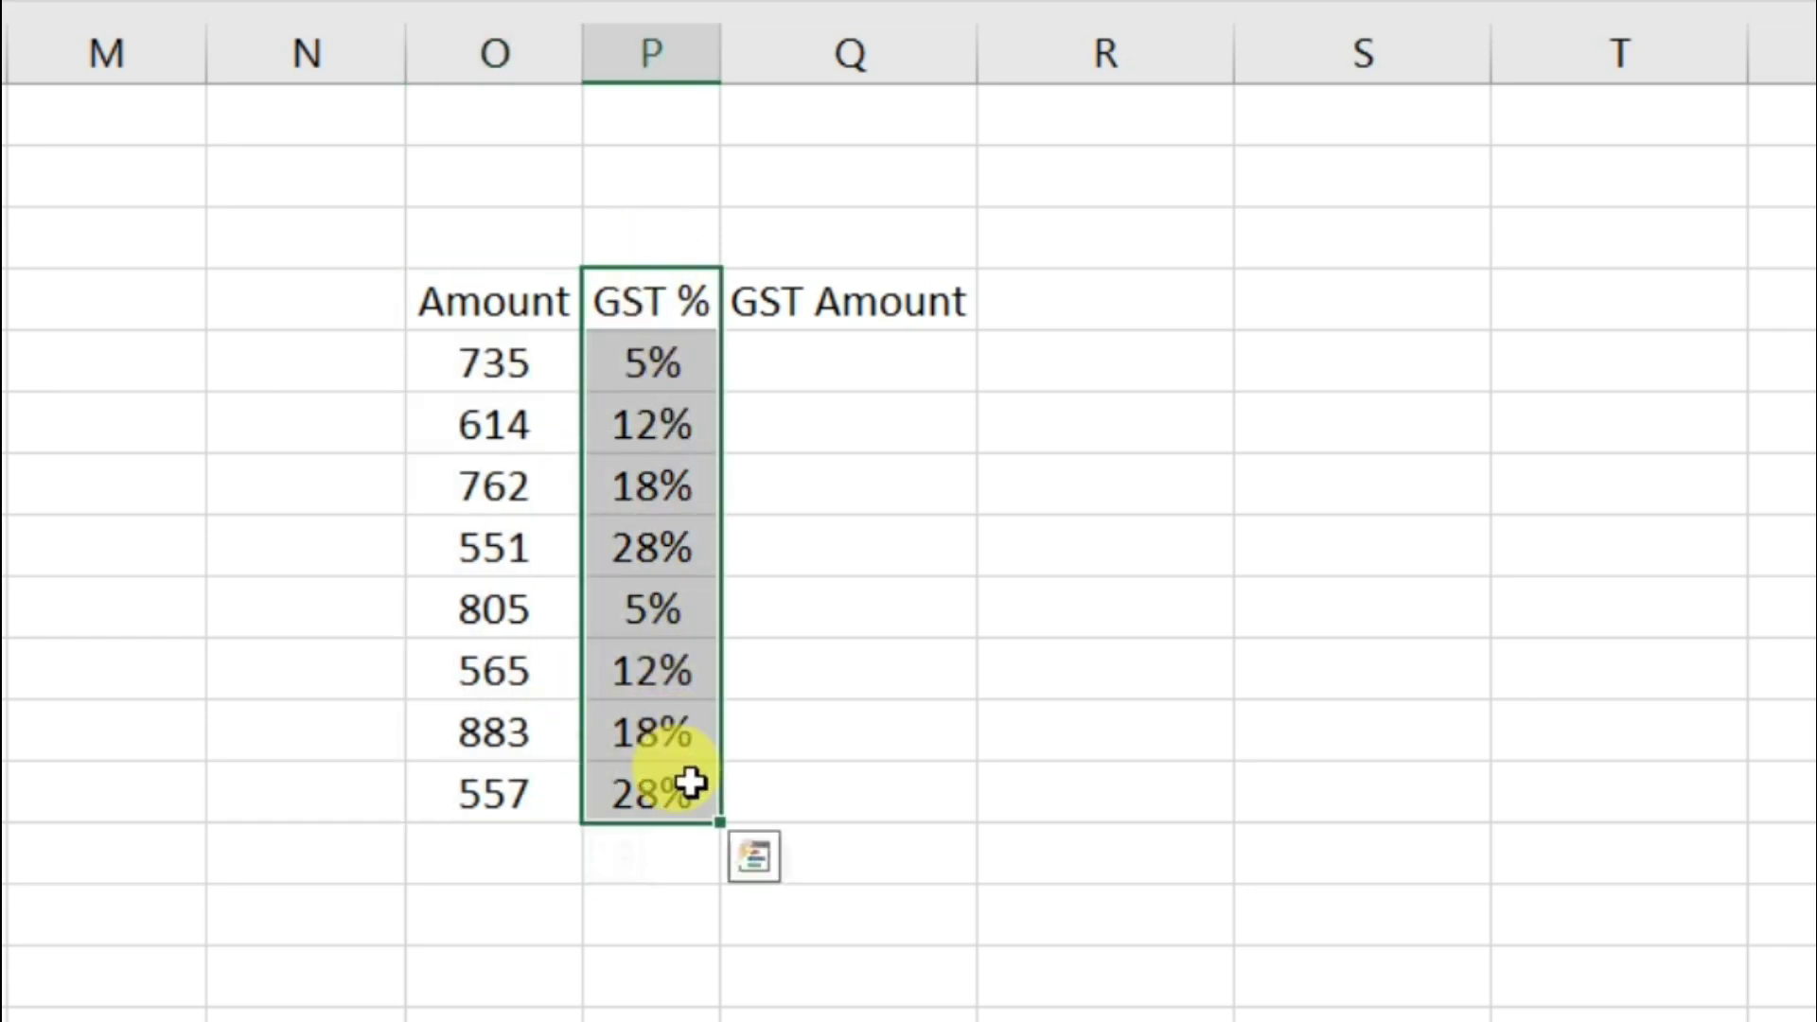
pyautogui.moveTo(854, 348); pyautogui.dragTo(876, 782)
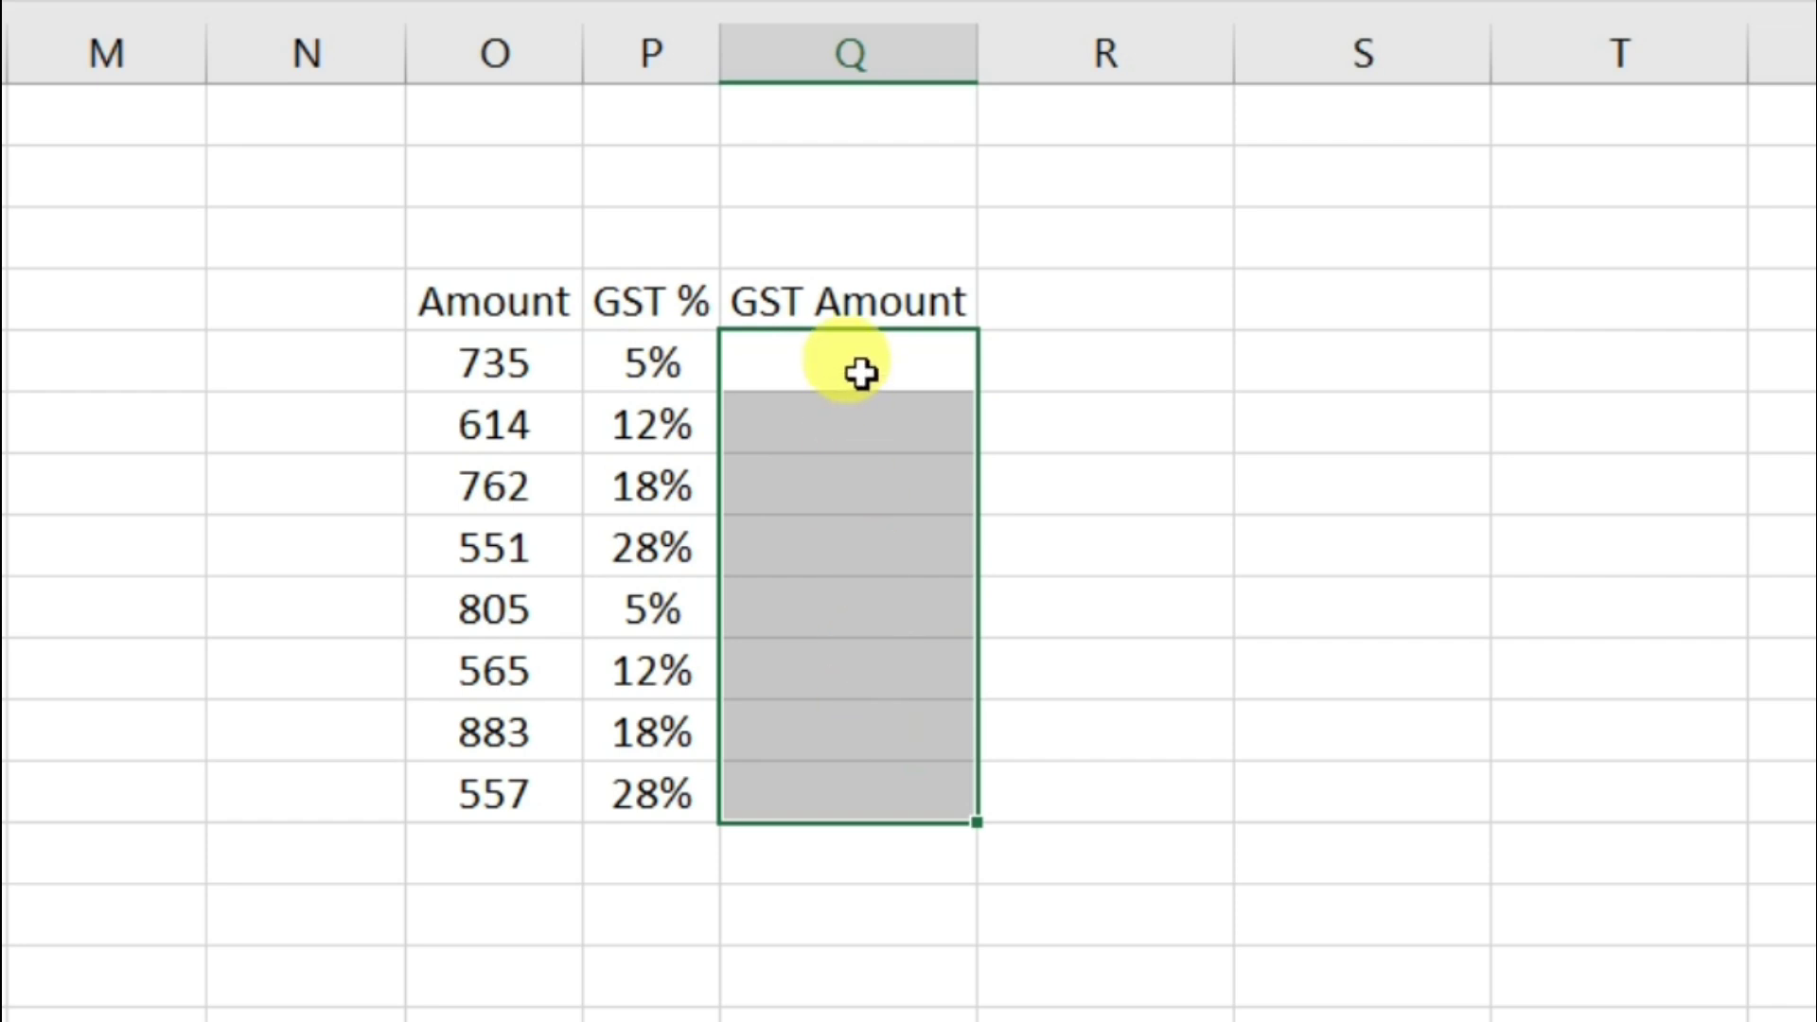
pyautogui.click(884, 361)
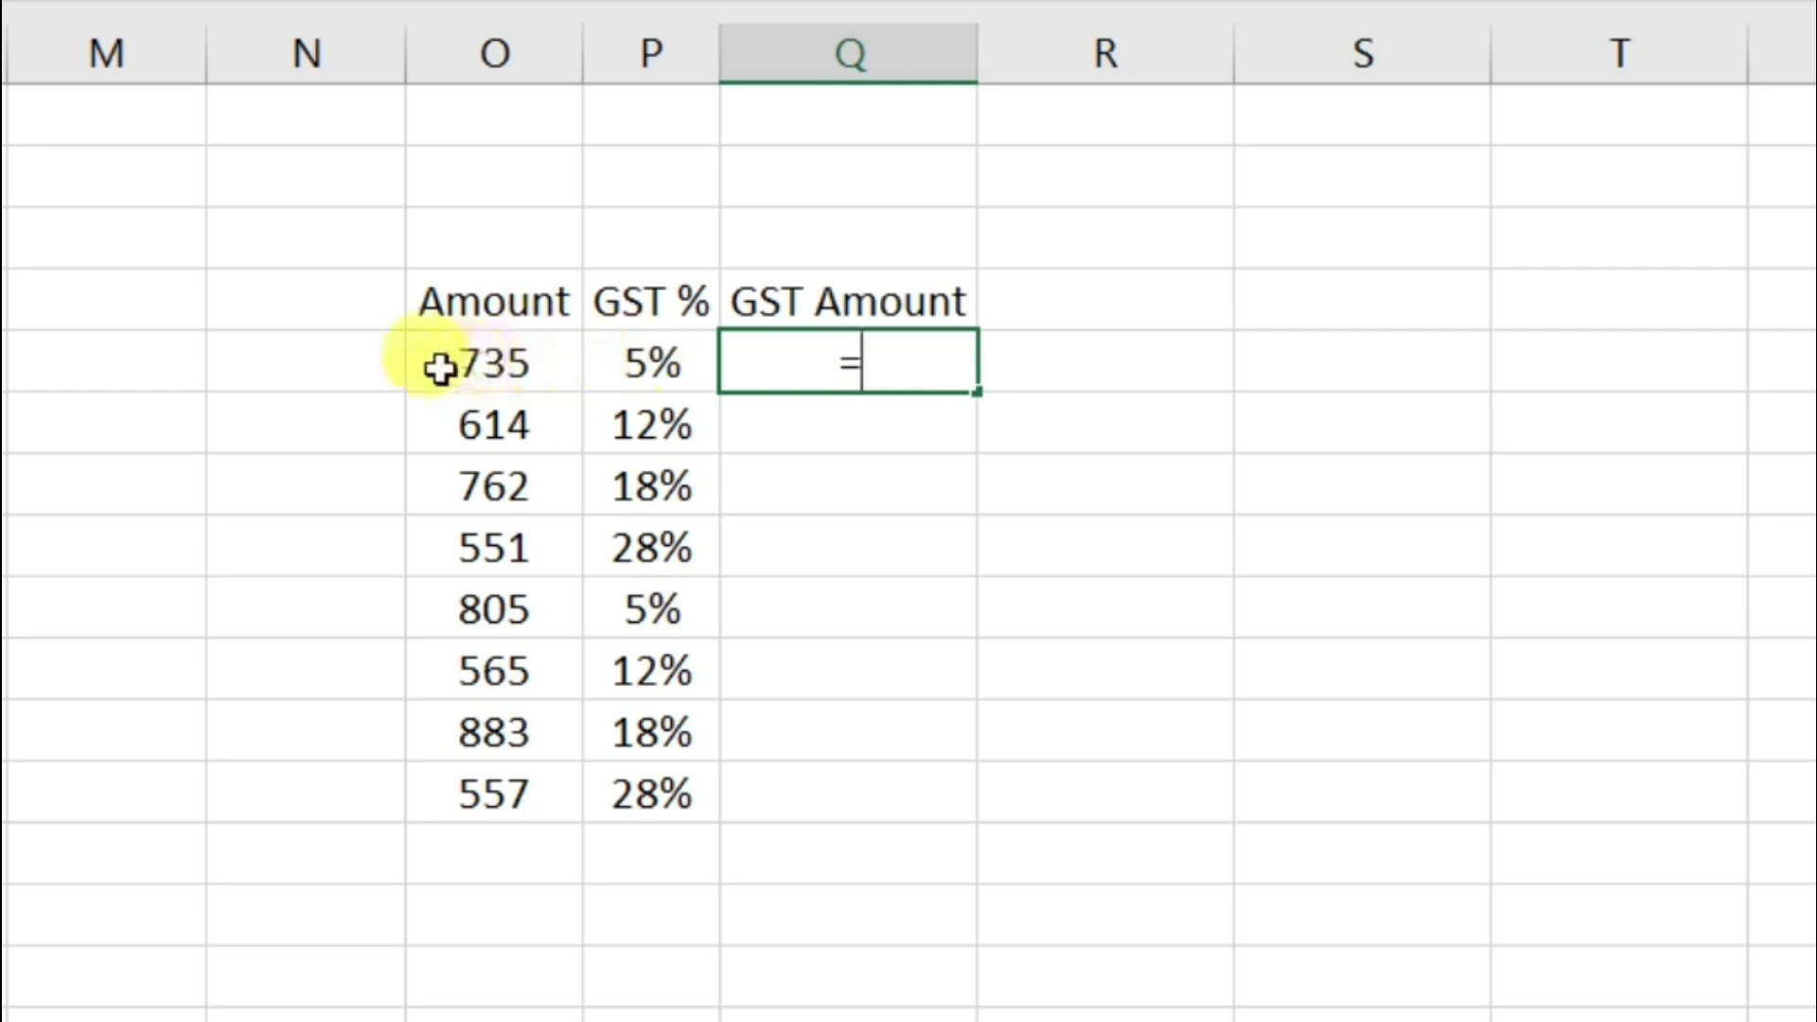
pyautogui.click(470, 363)
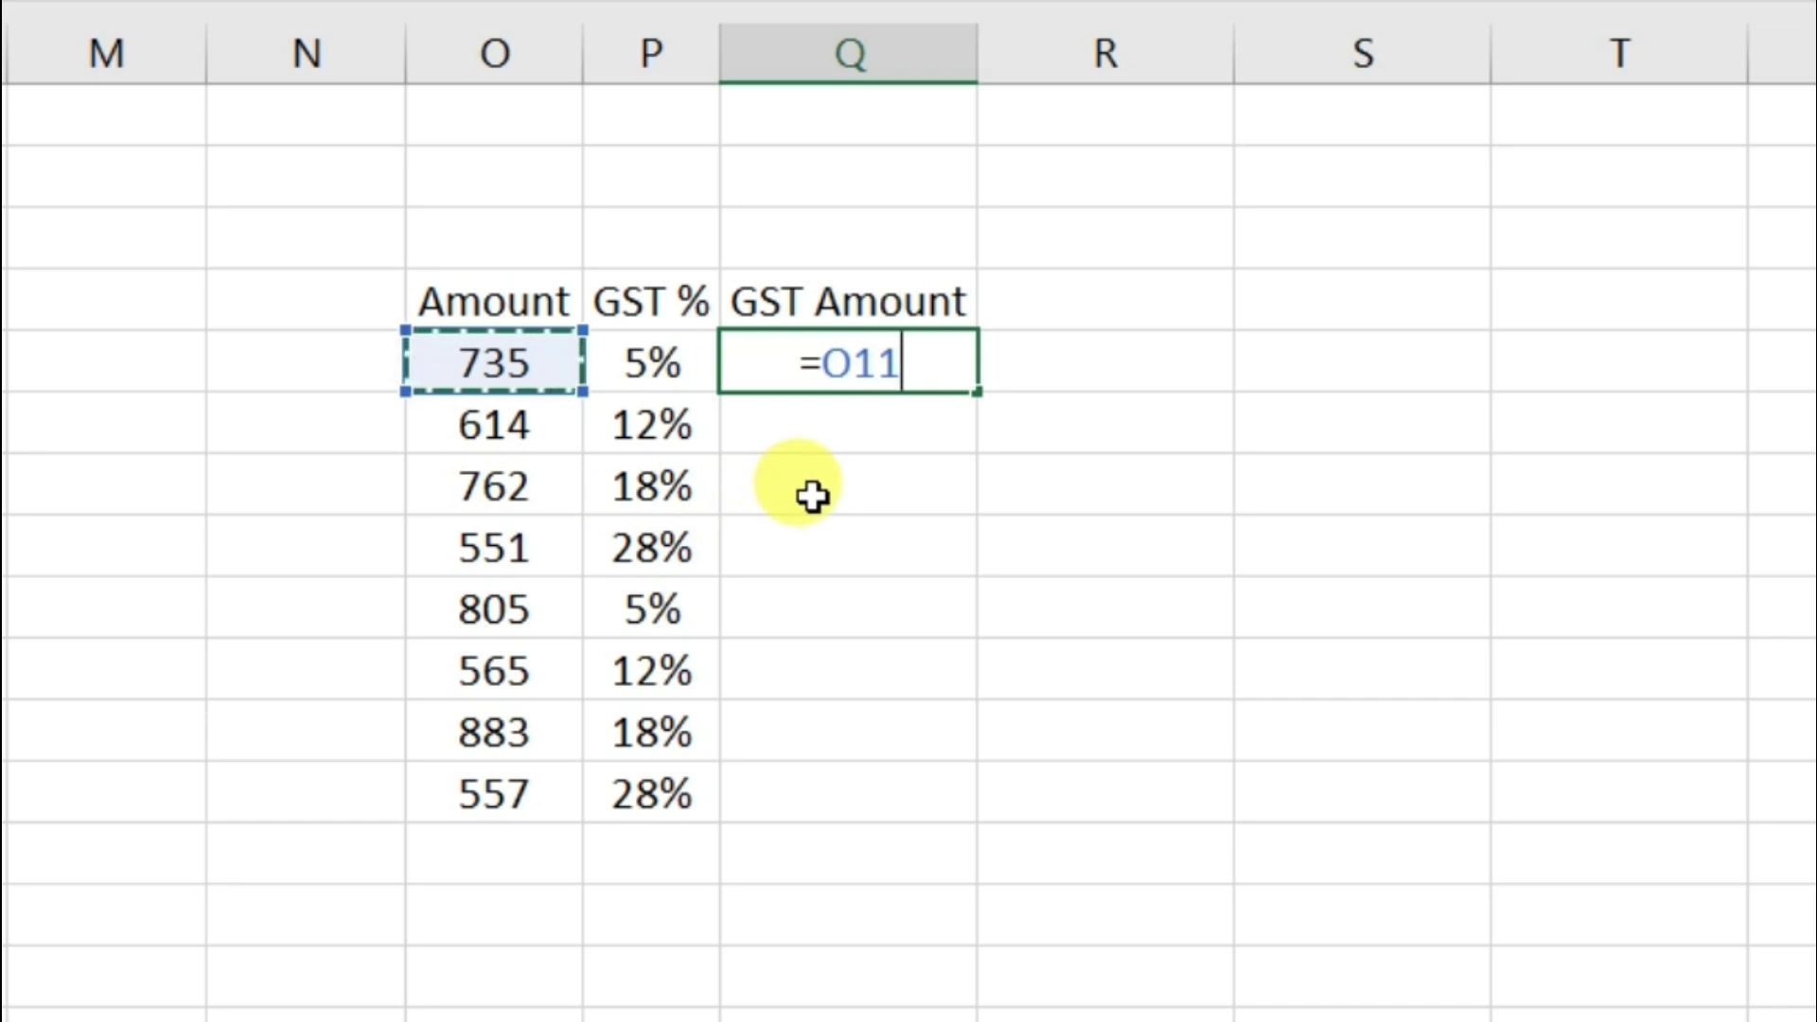
pyautogui.write('*')
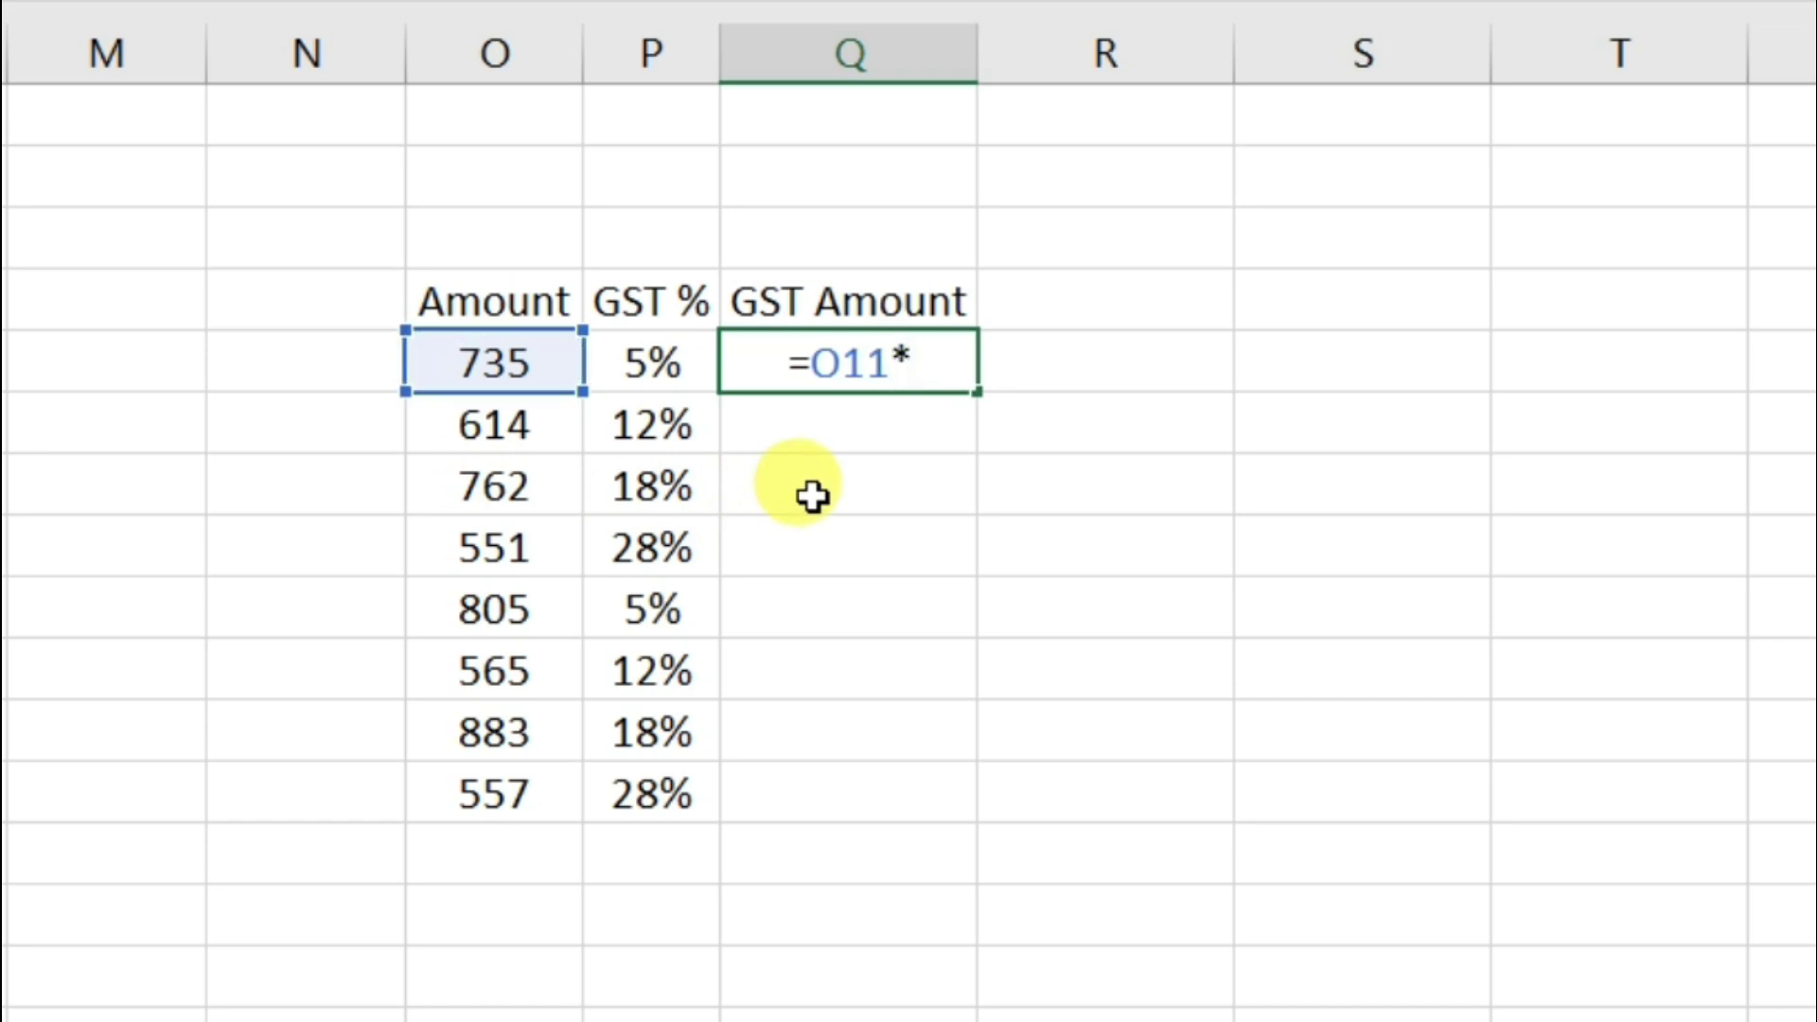
pyautogui.click(668, 363)
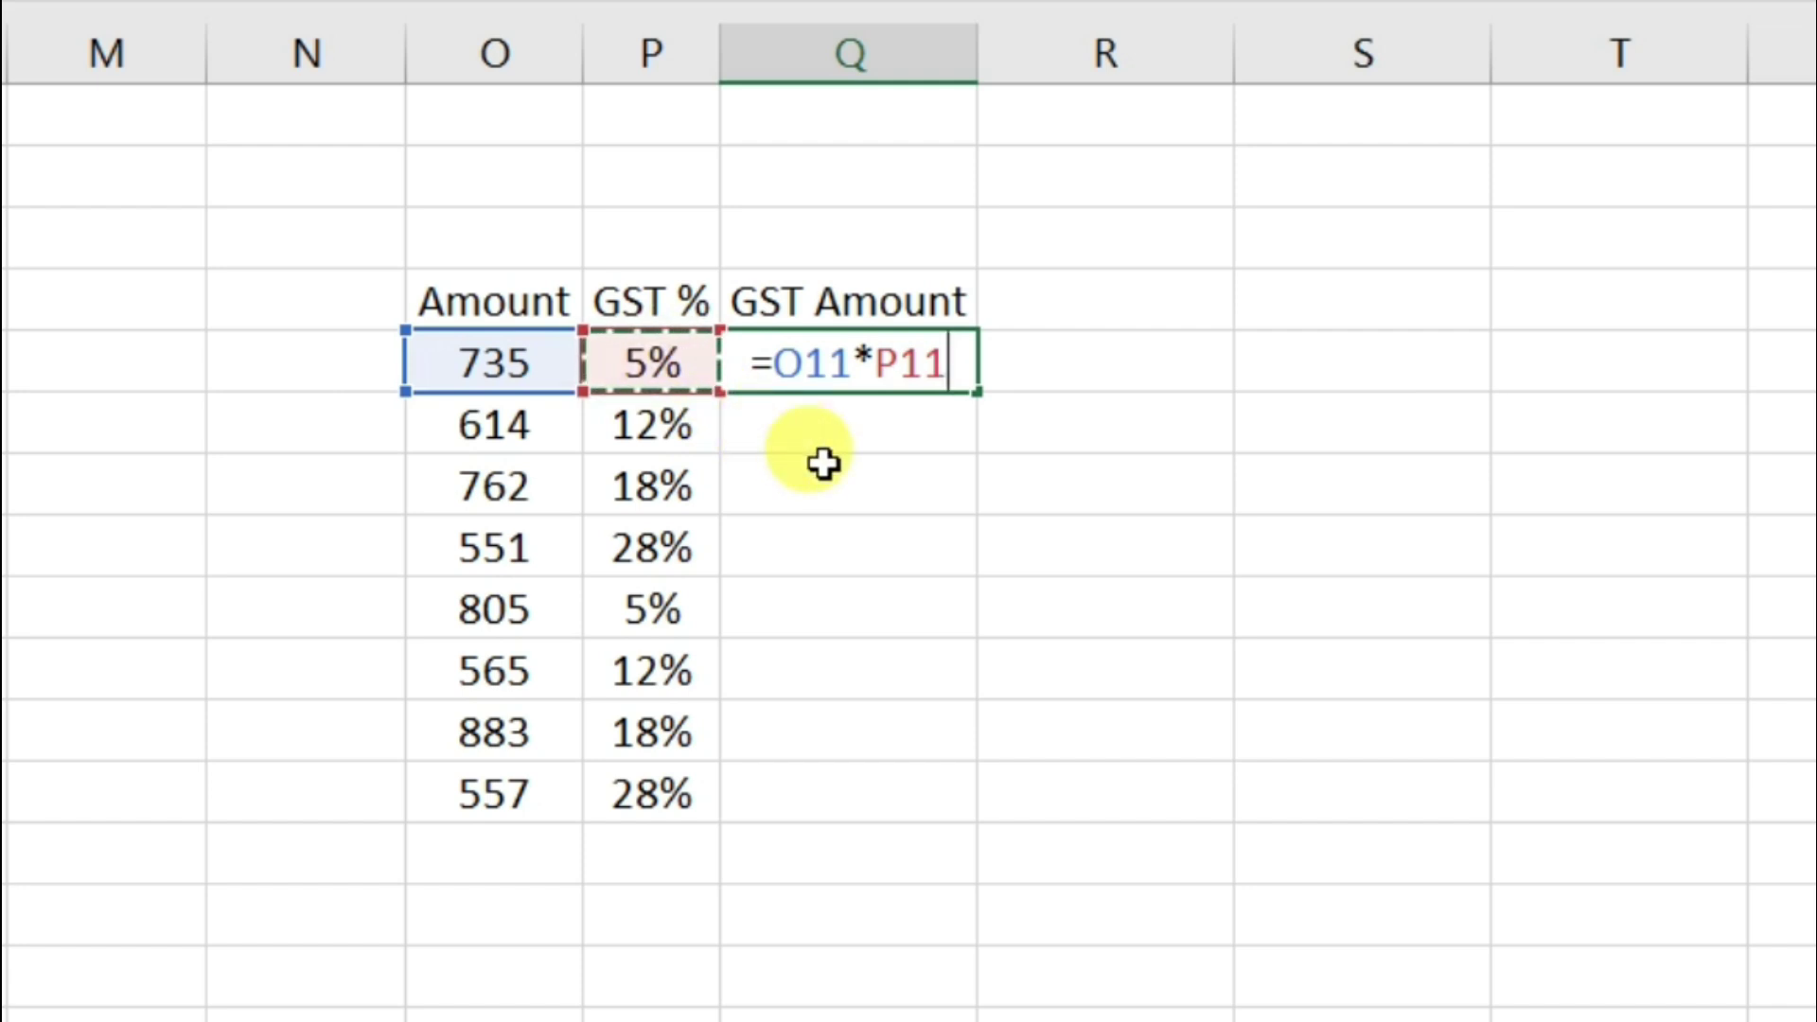
pyautogui.press('Return')
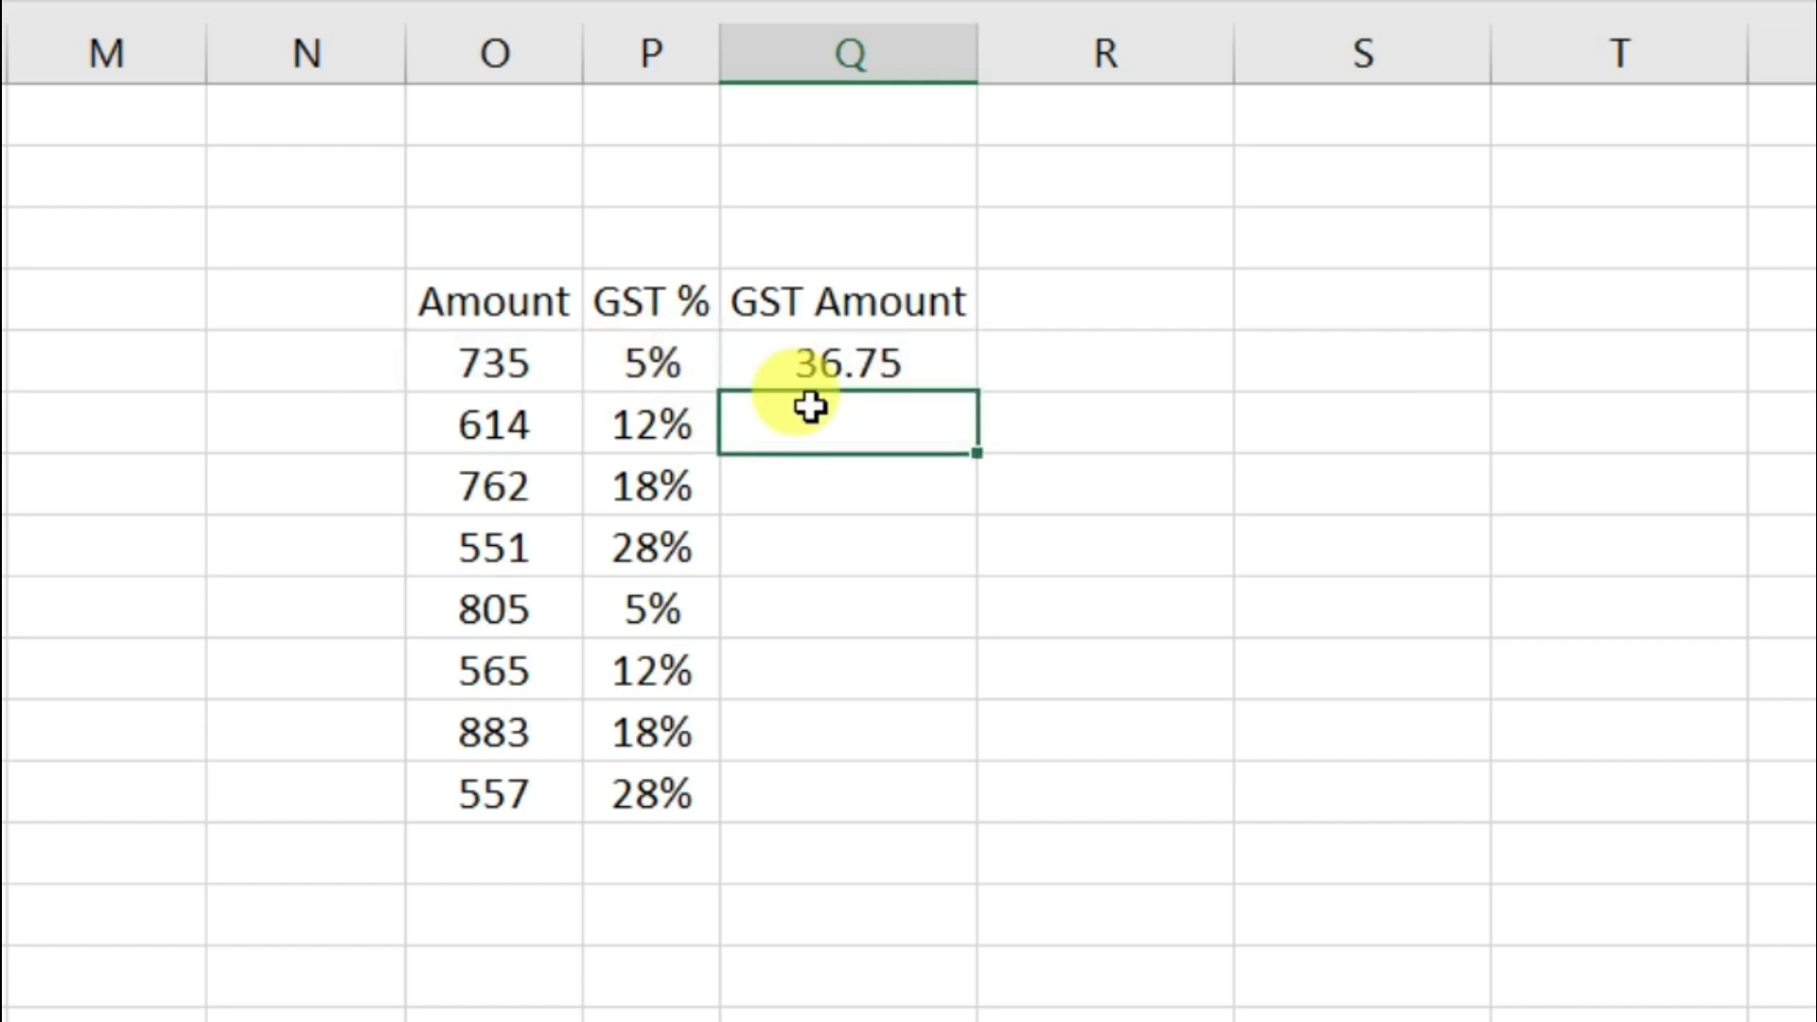
pyautogui.click(487, 360)
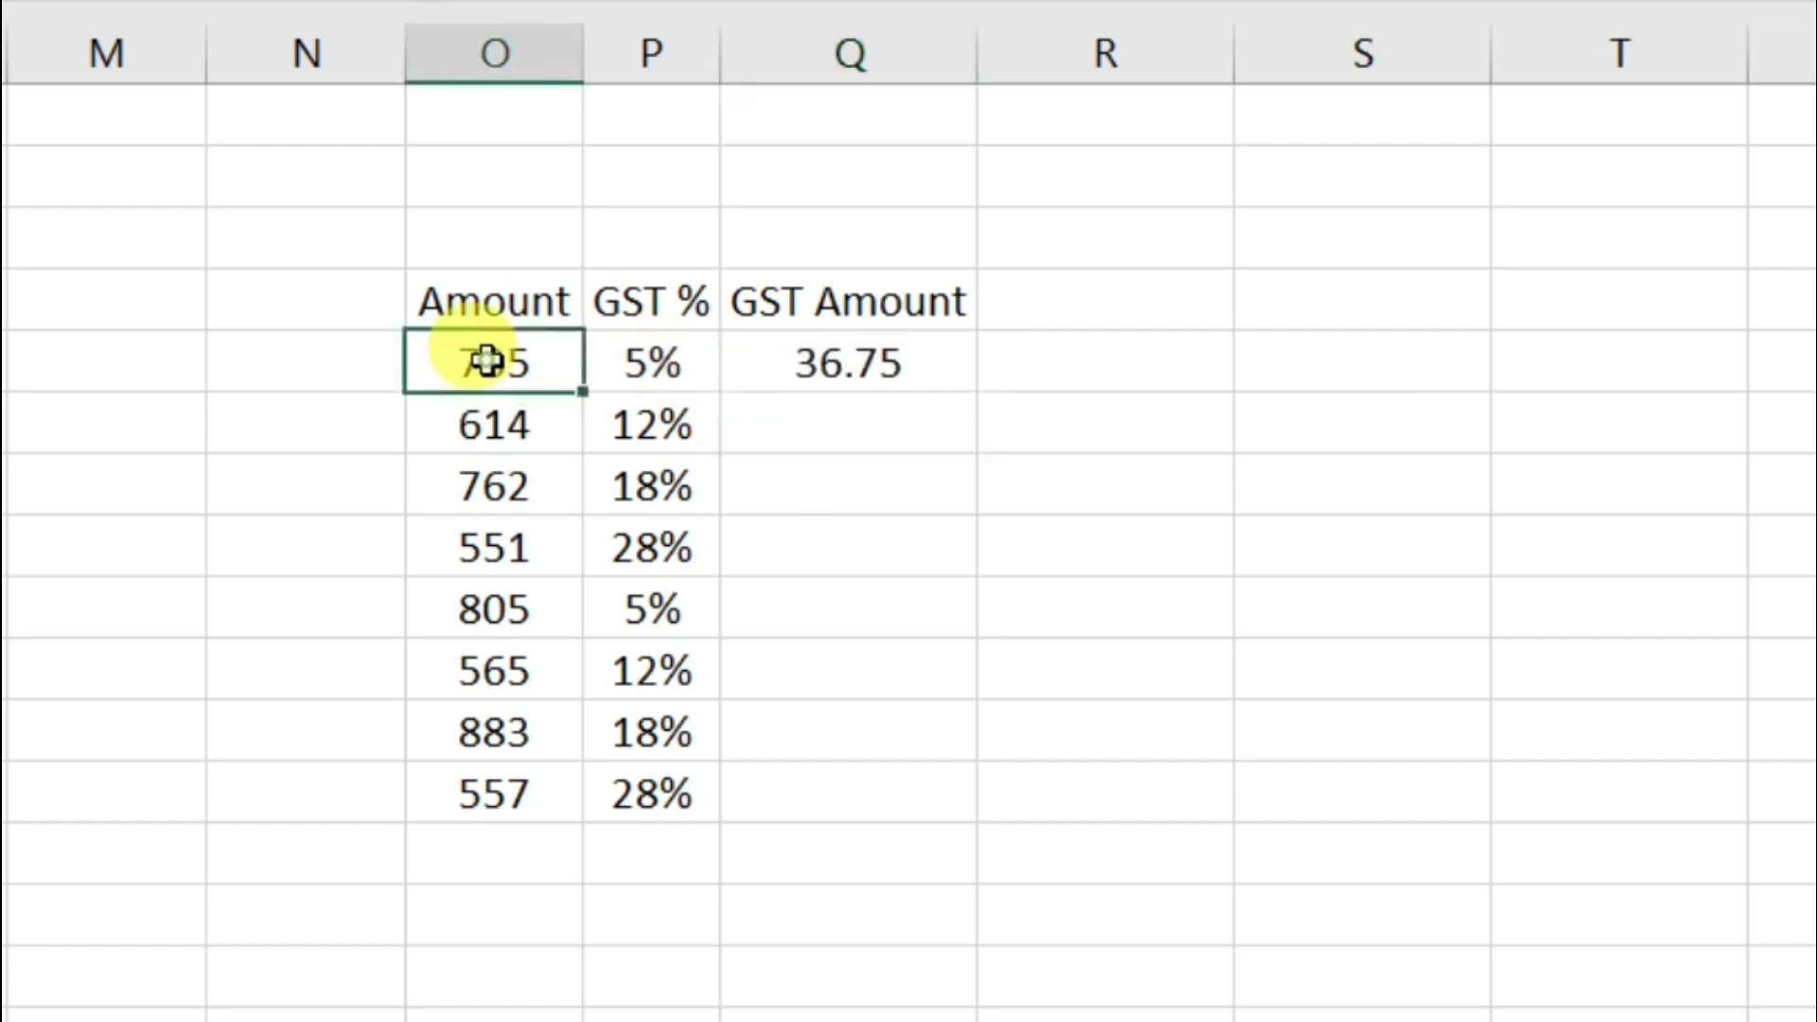
# Calculate the second GST amount in Q12 with =O12*P12 and fill the formula down through Q18
pyautogui.click(649, 362)
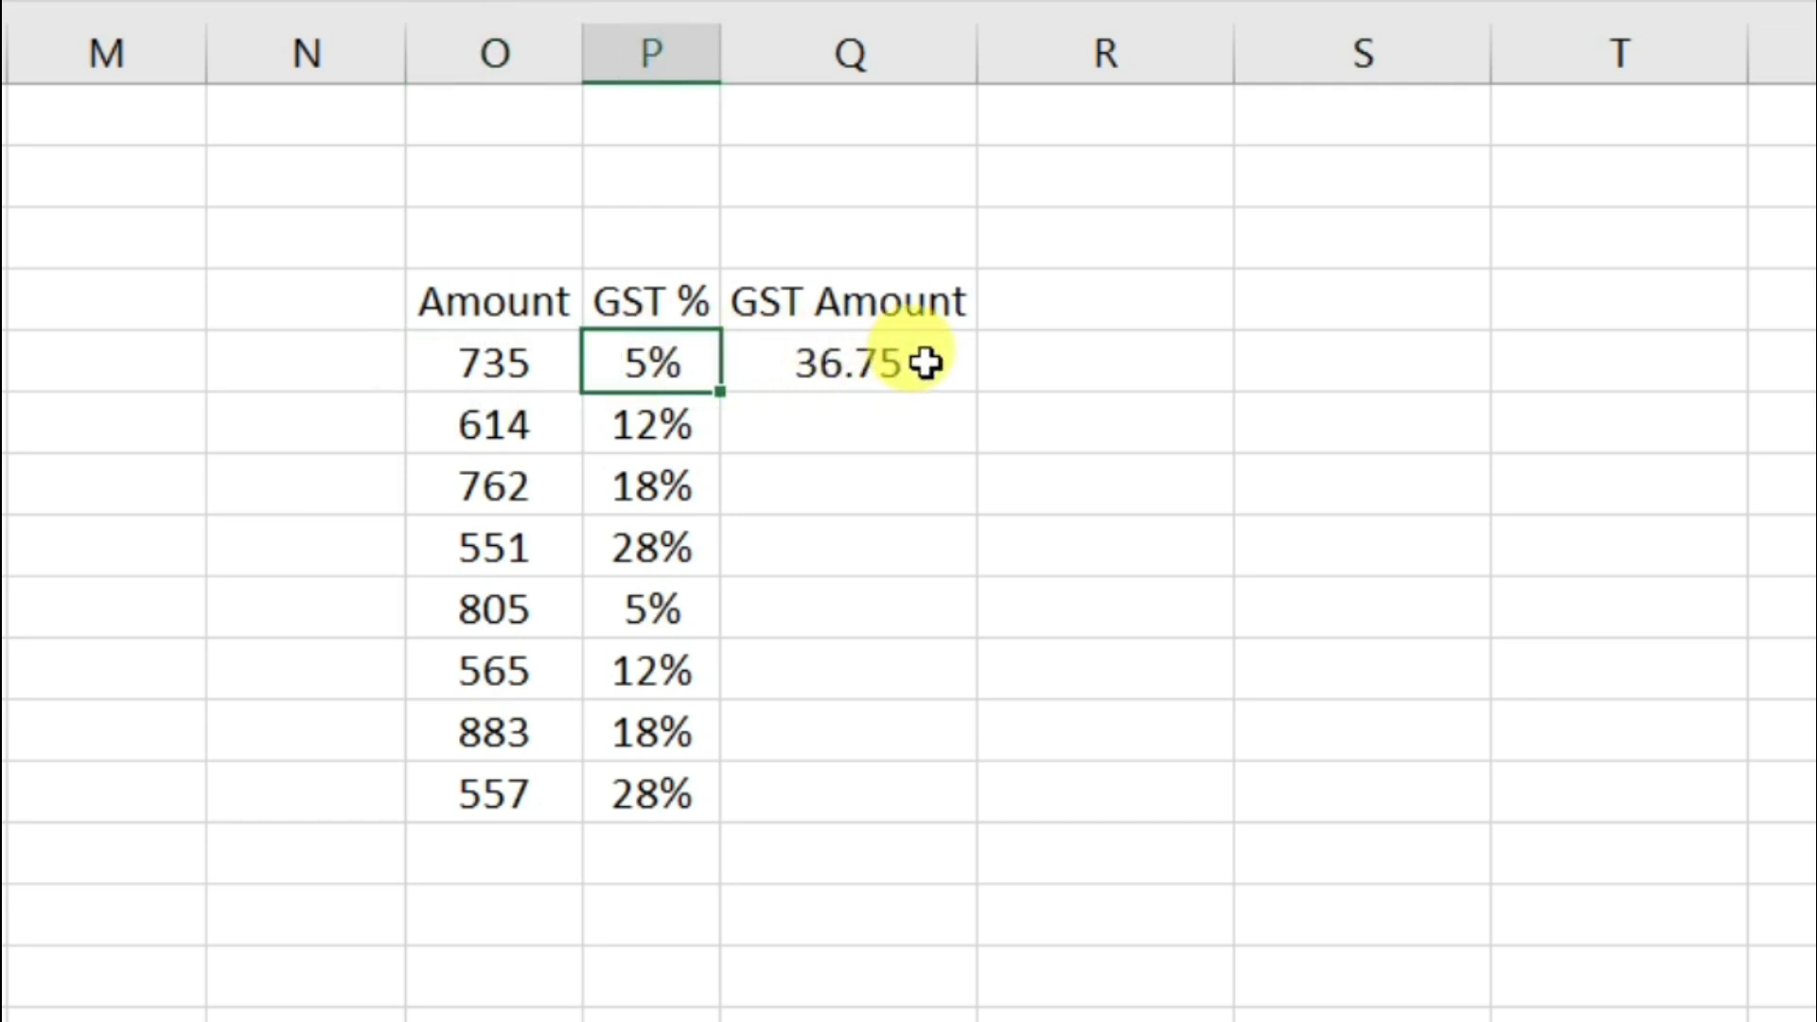
pyautogui.click(964, 375)
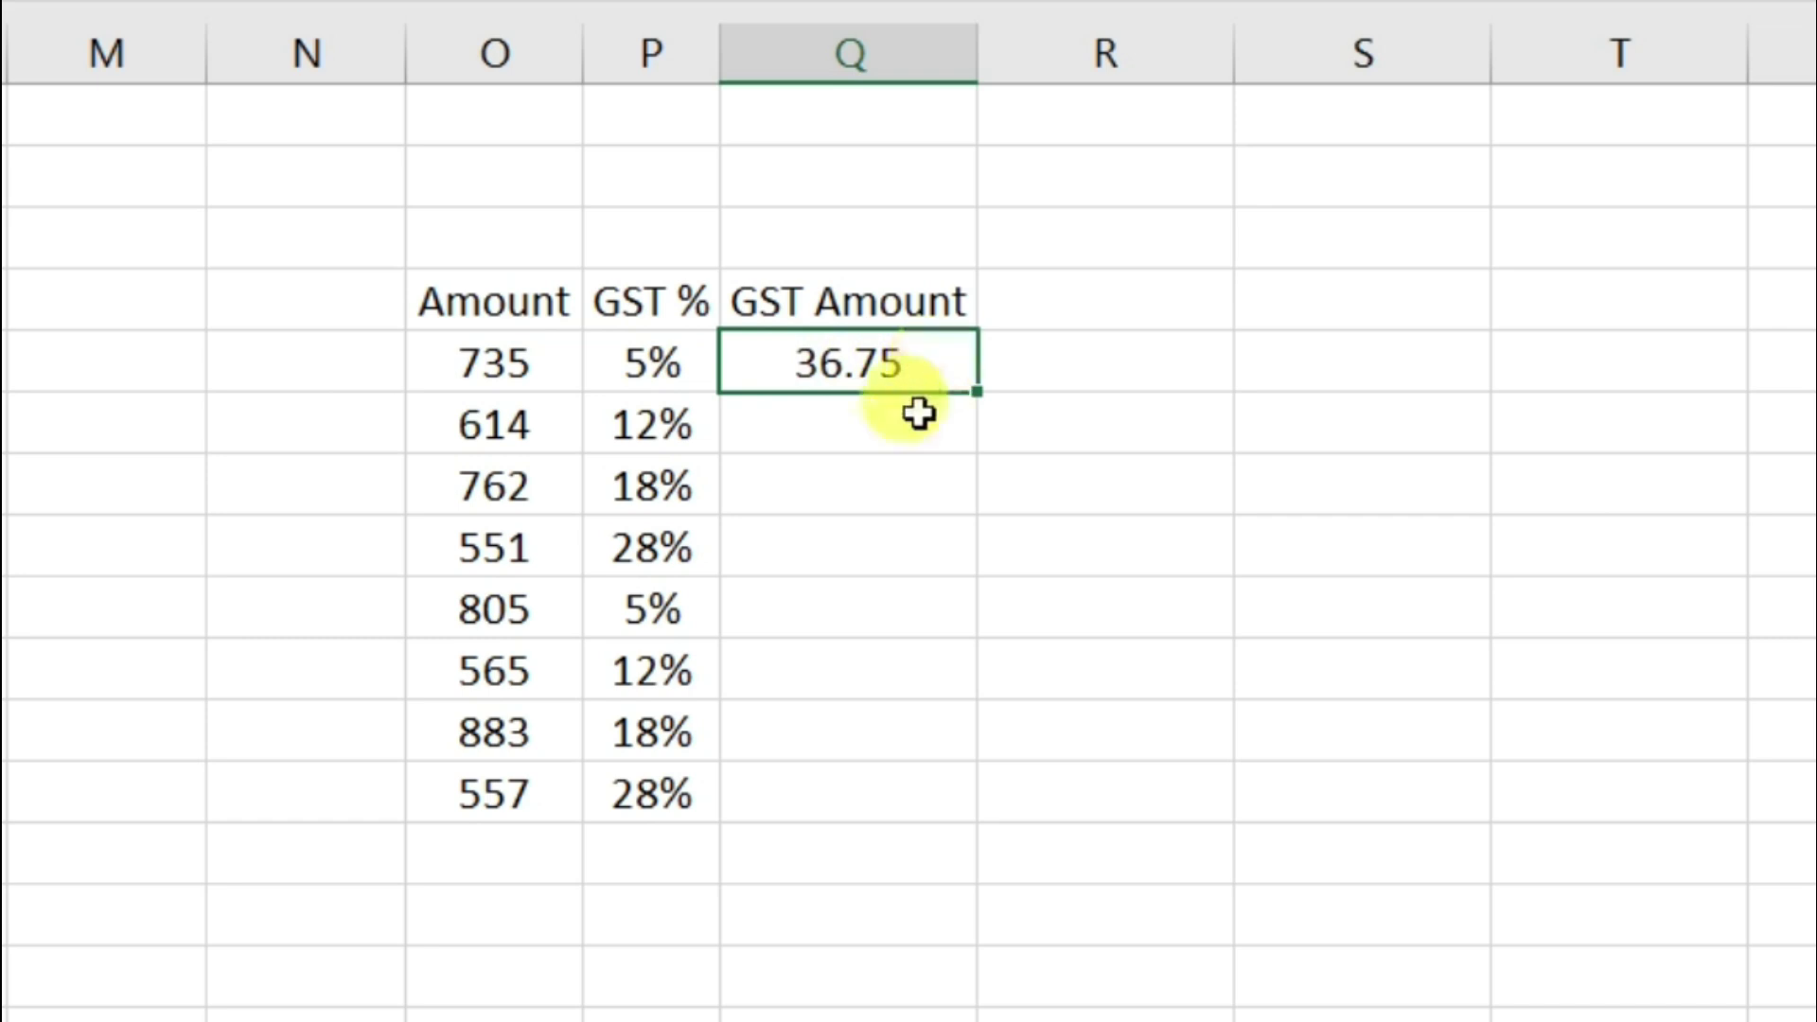
pyautogui.click(848, 431)
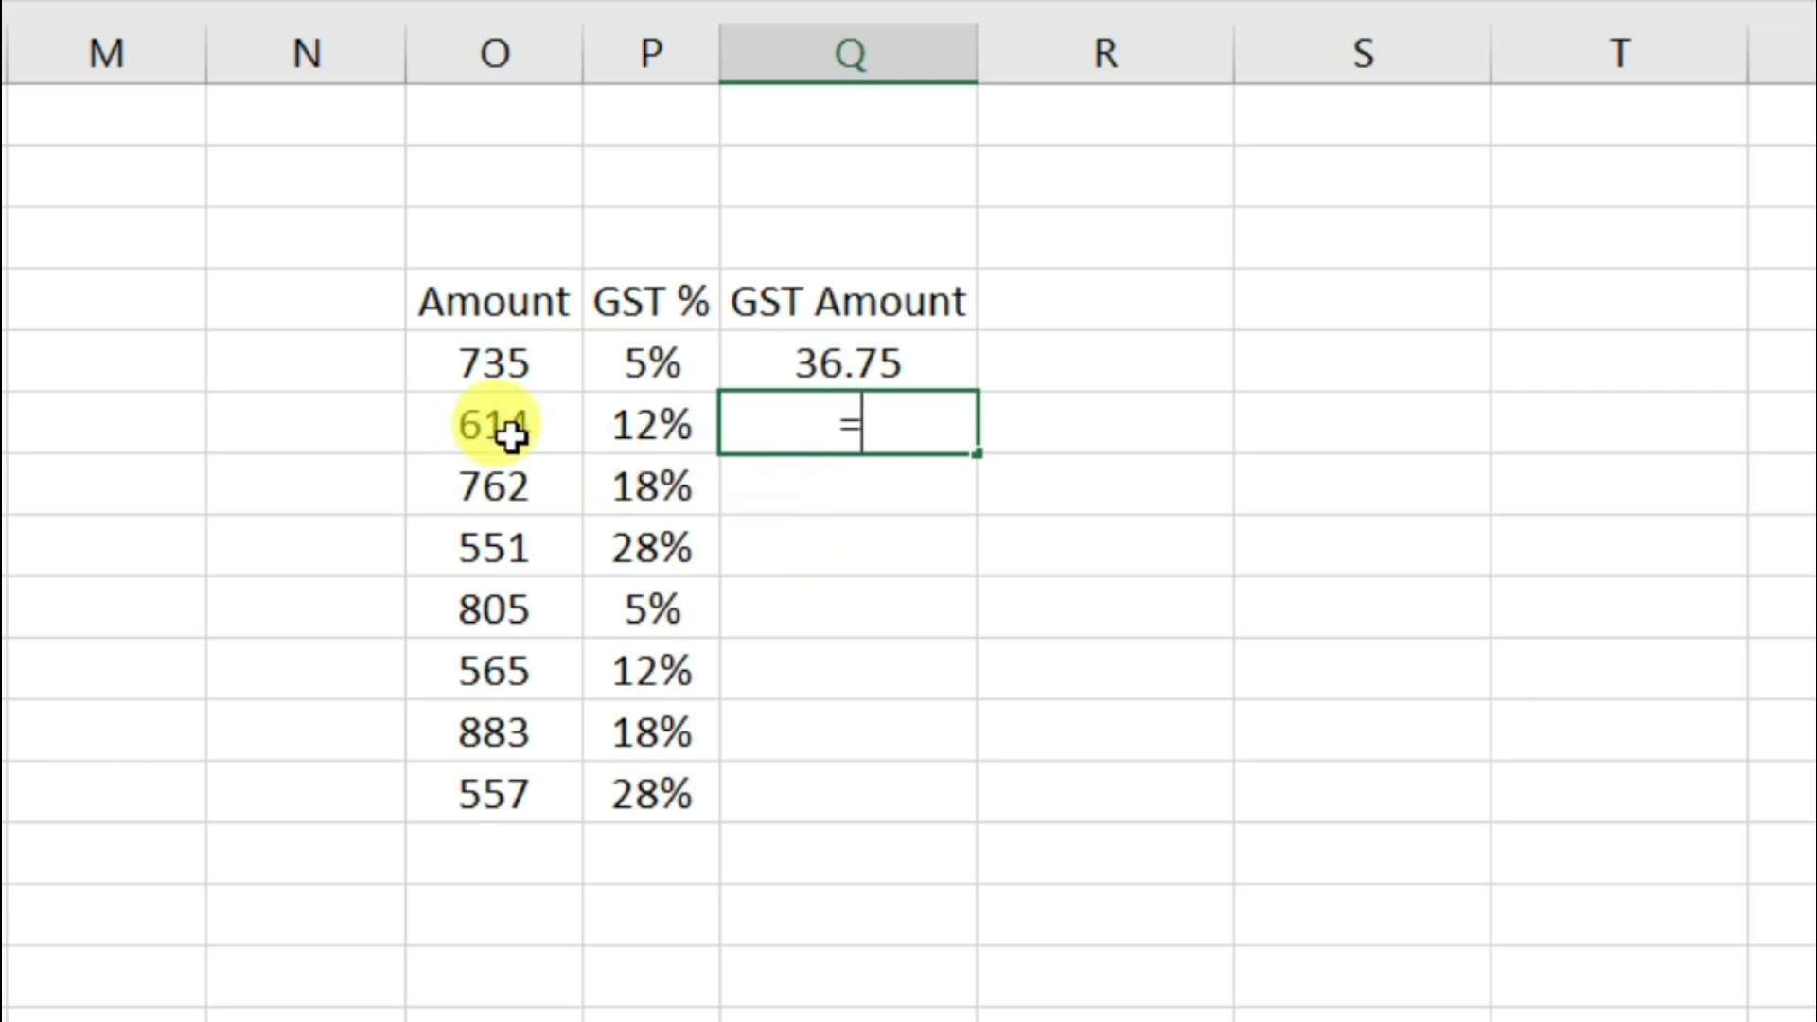
pyautogui.click(464, 434)
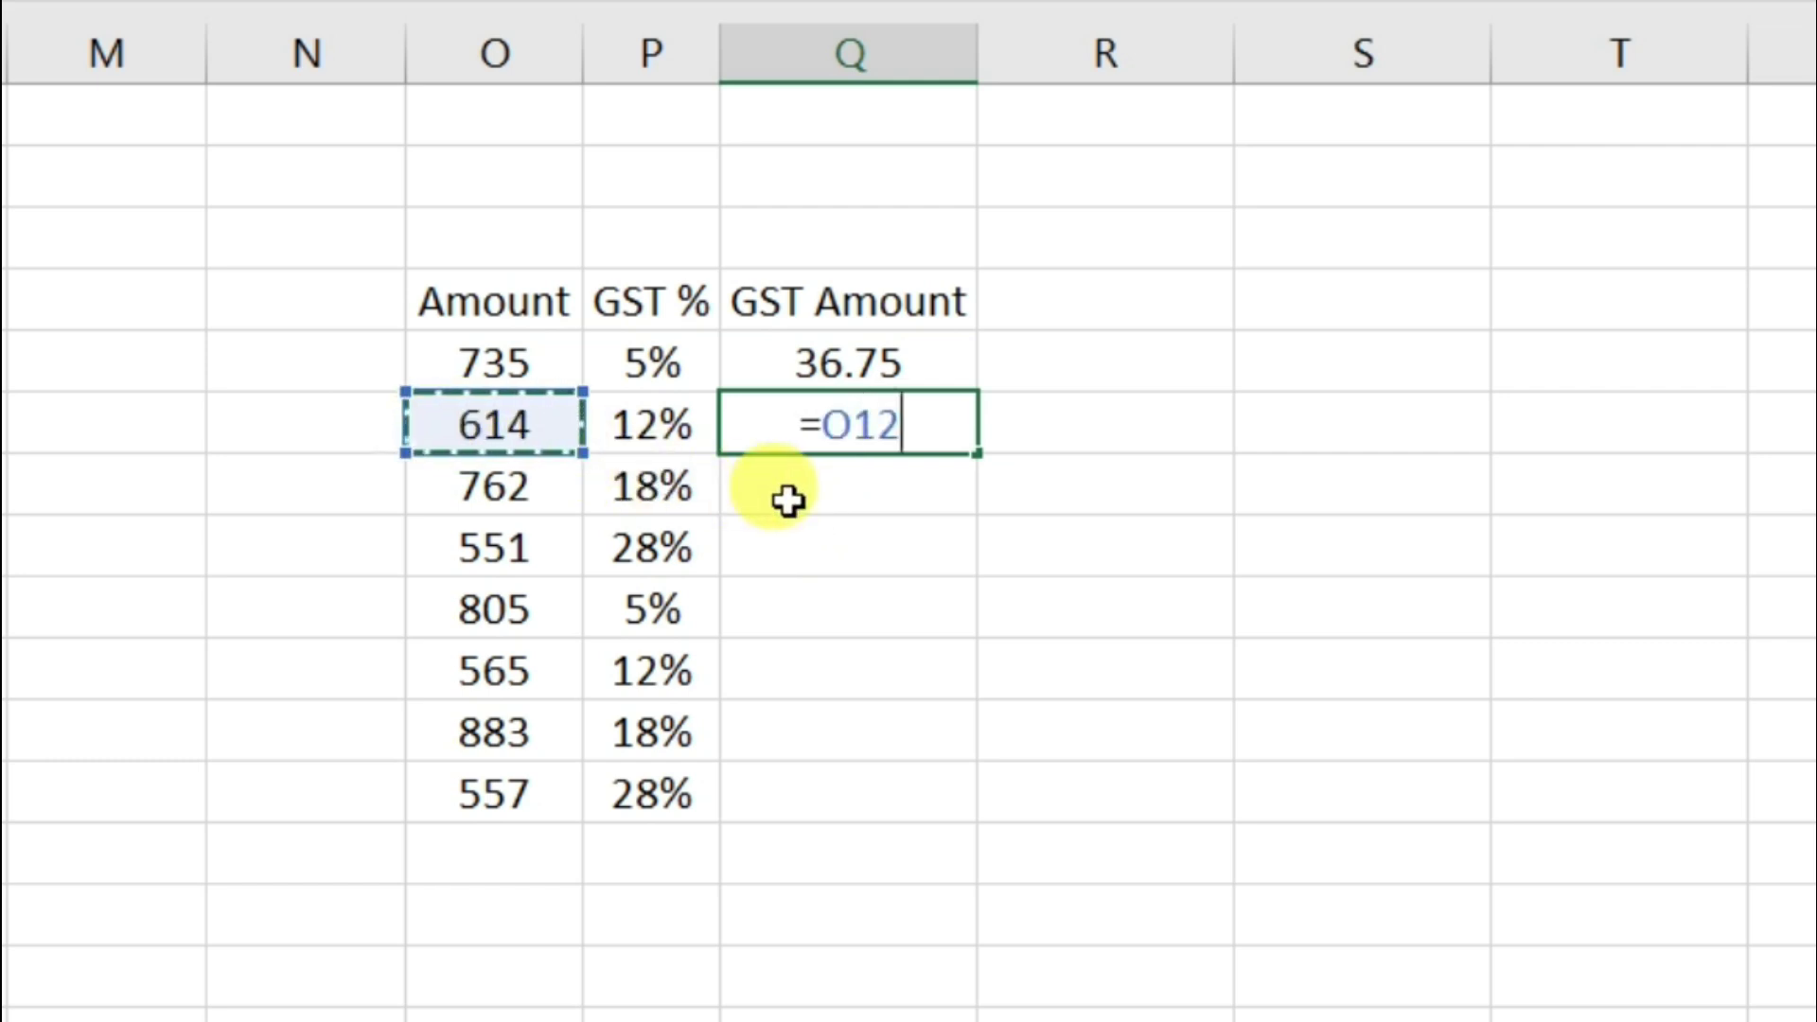
pyautogui.write('*')
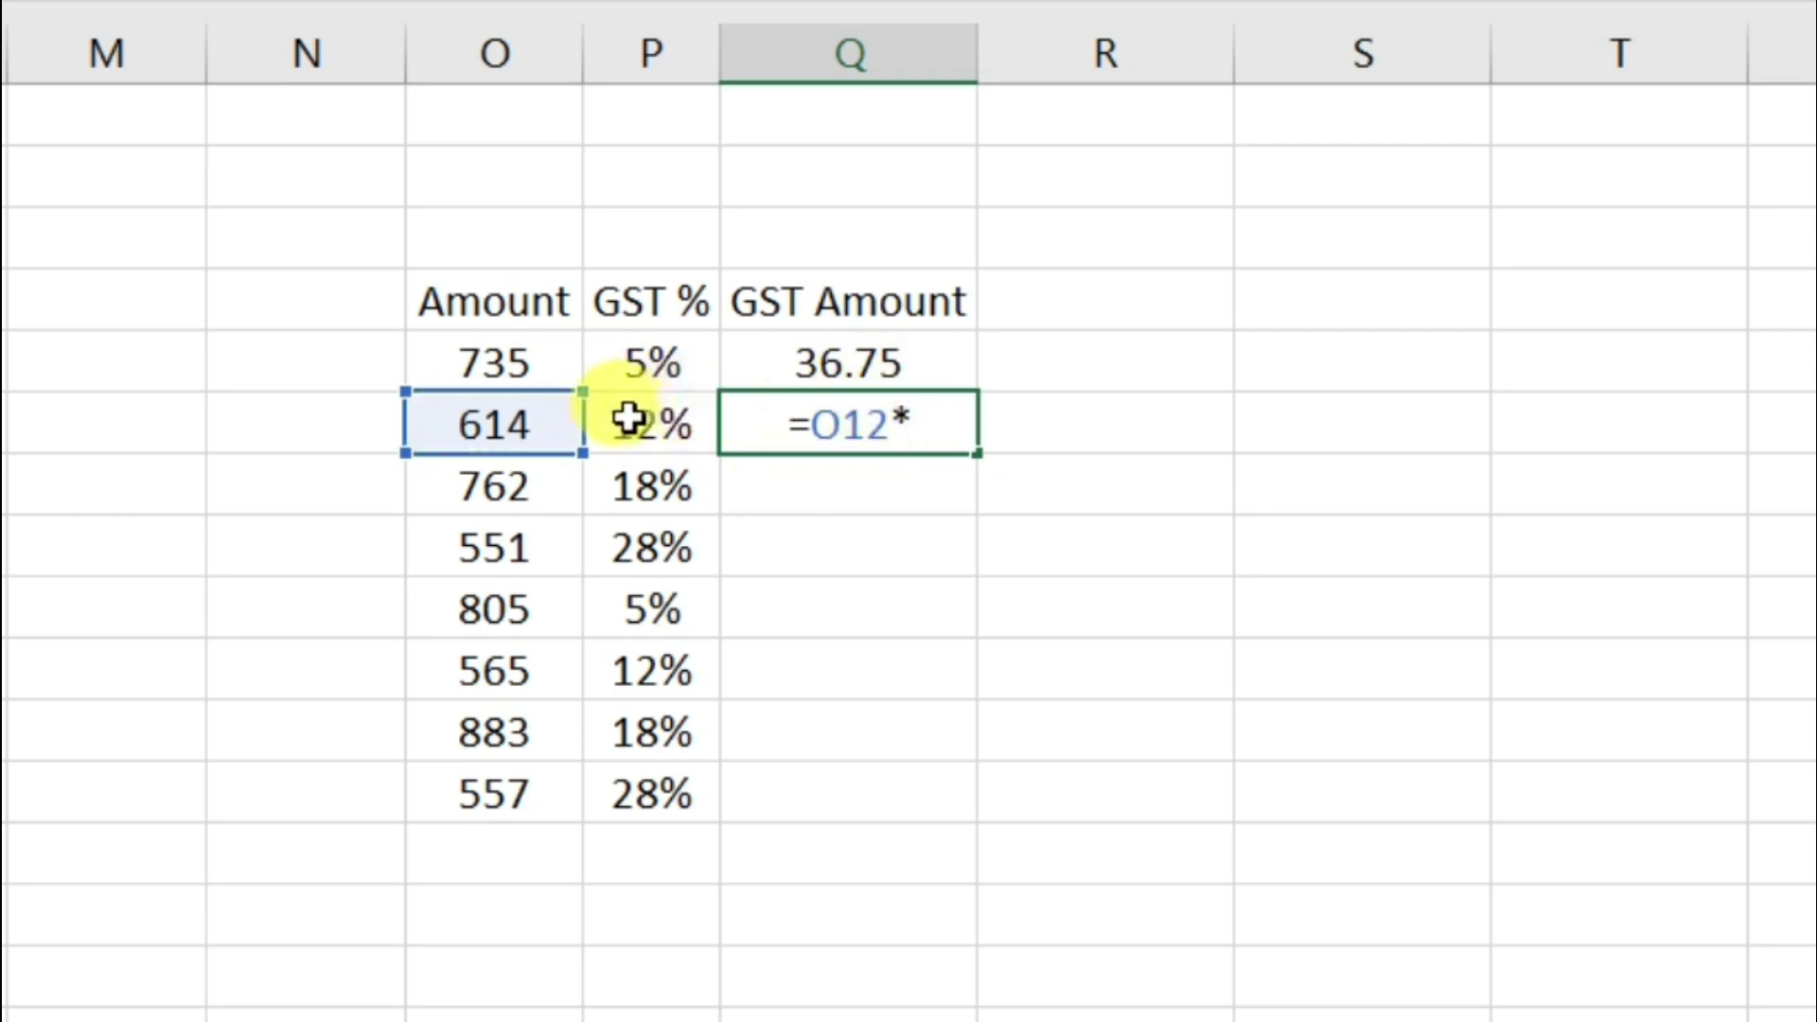
pyautogui.click(663, 423)
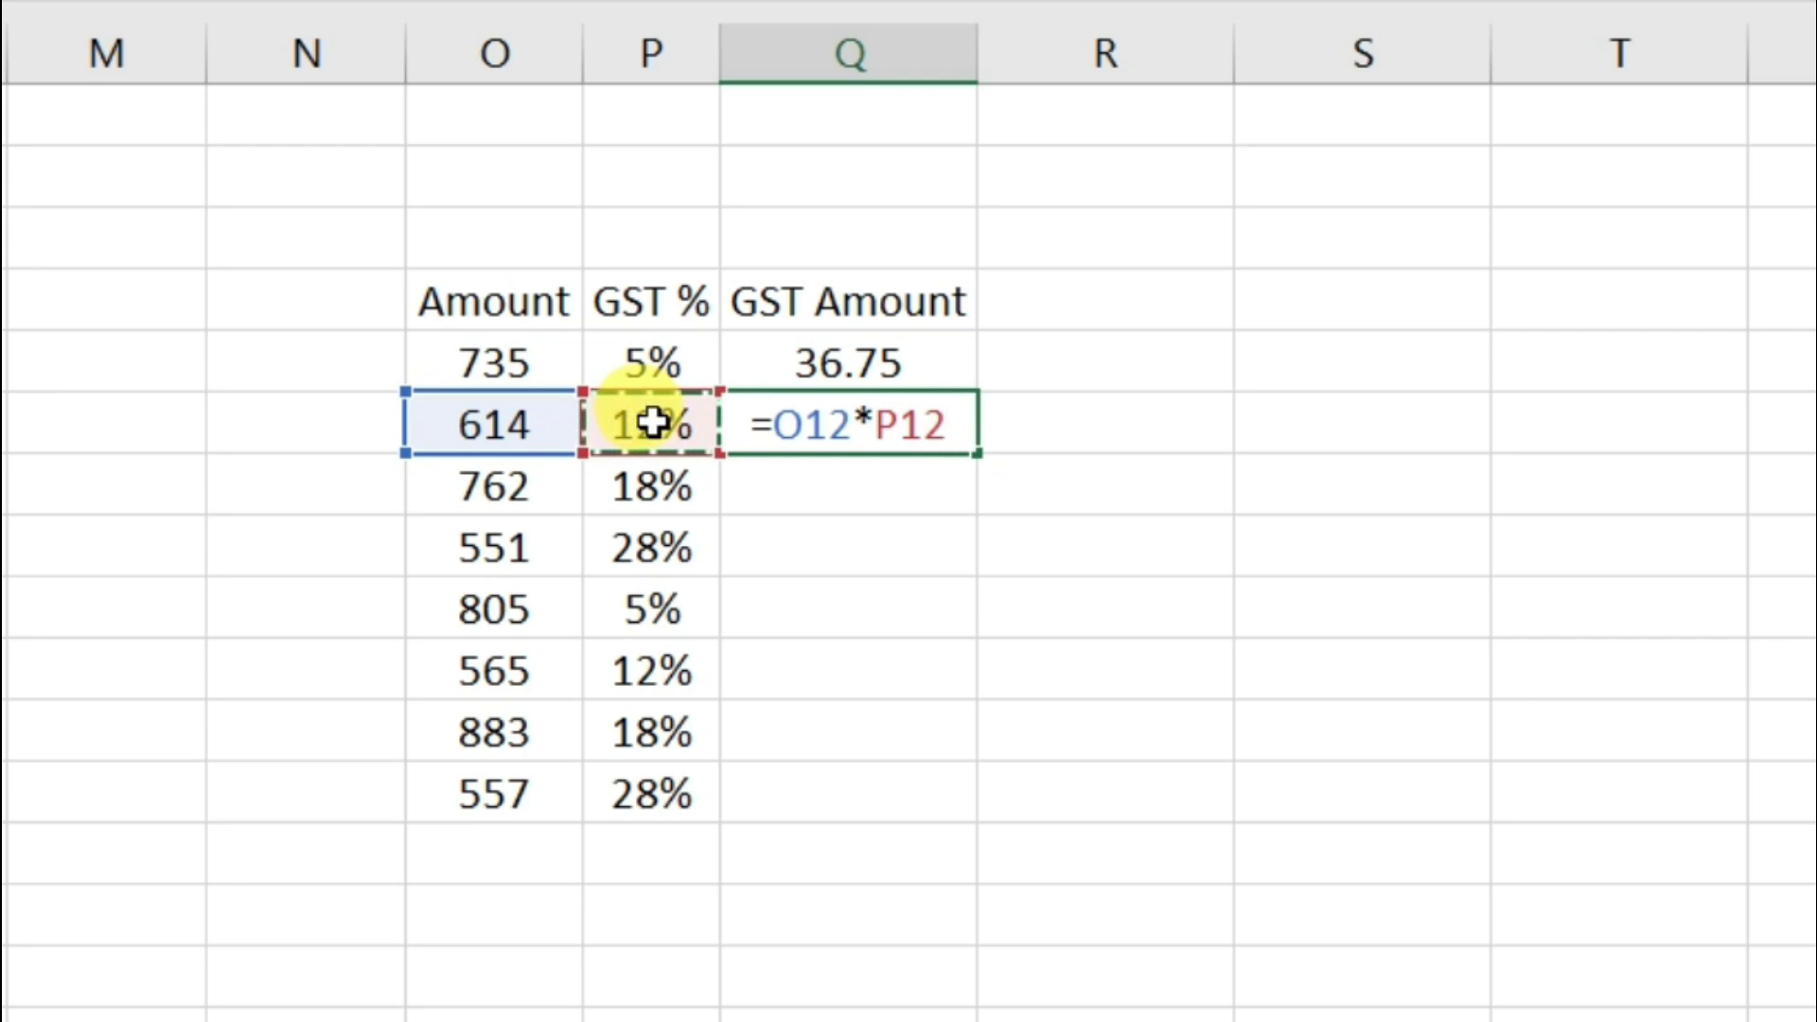
pyautogui.press('Return')
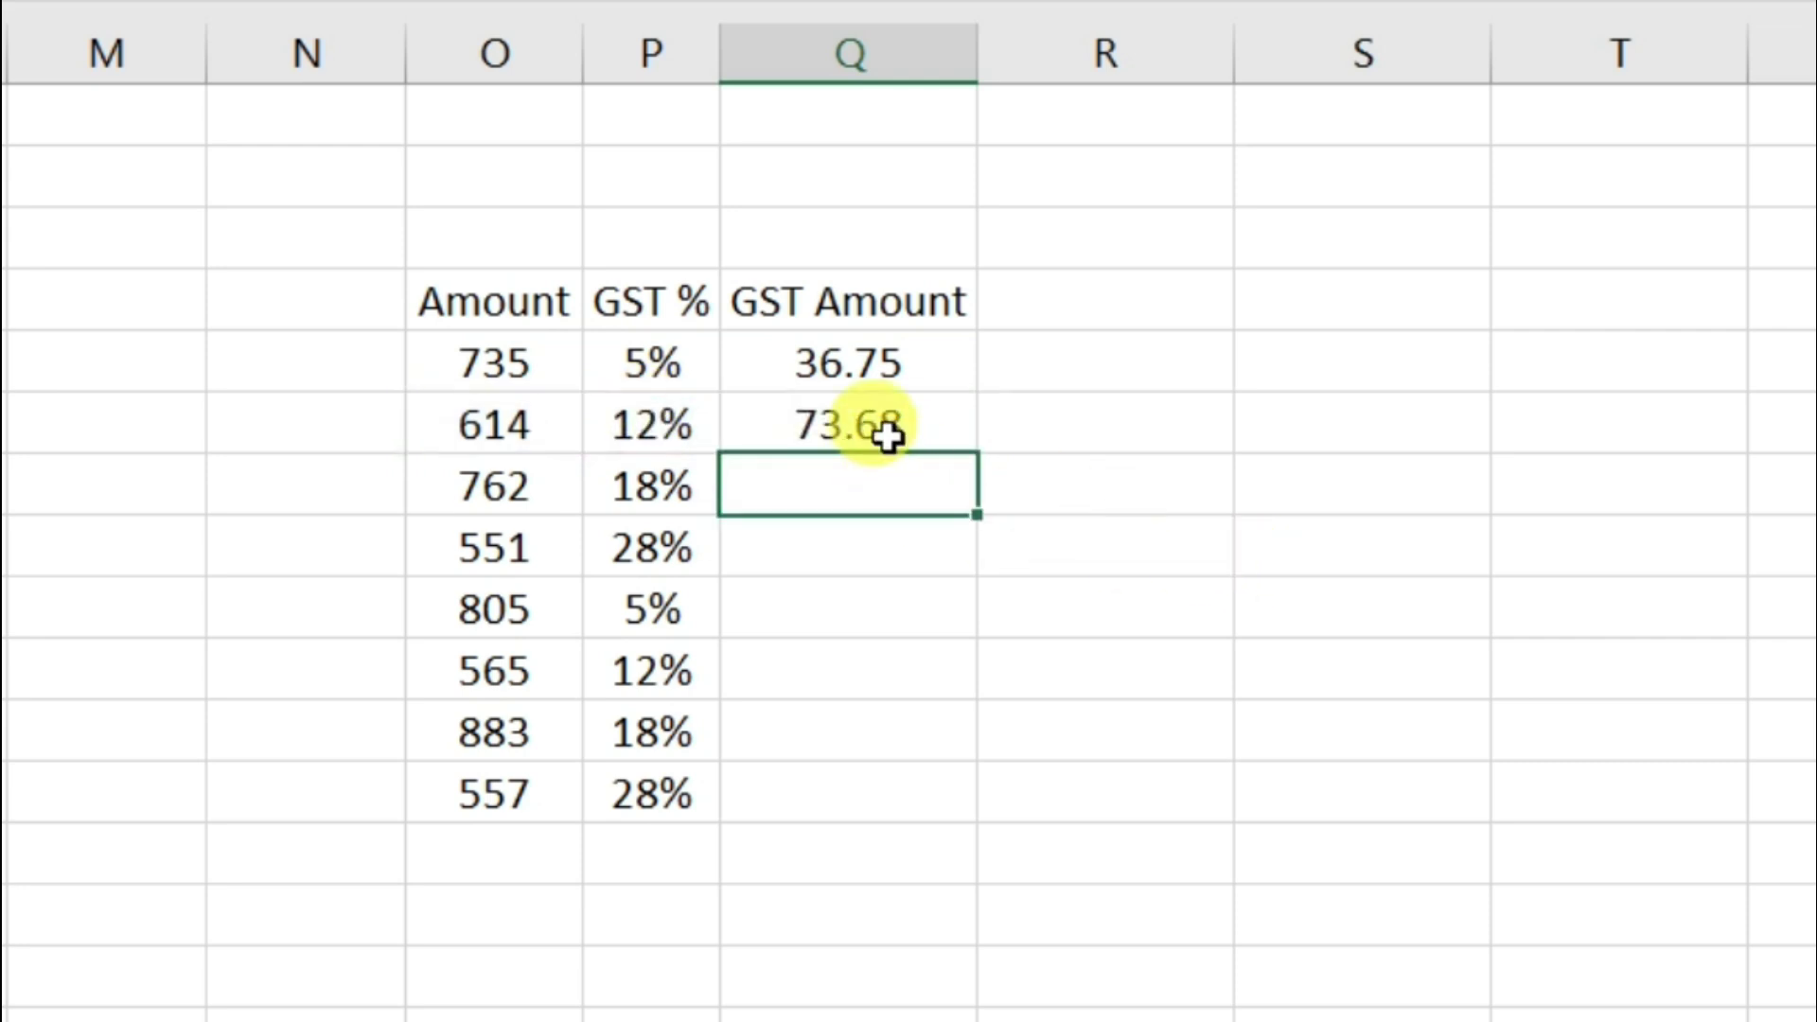
pyautogui.click(922, 430)
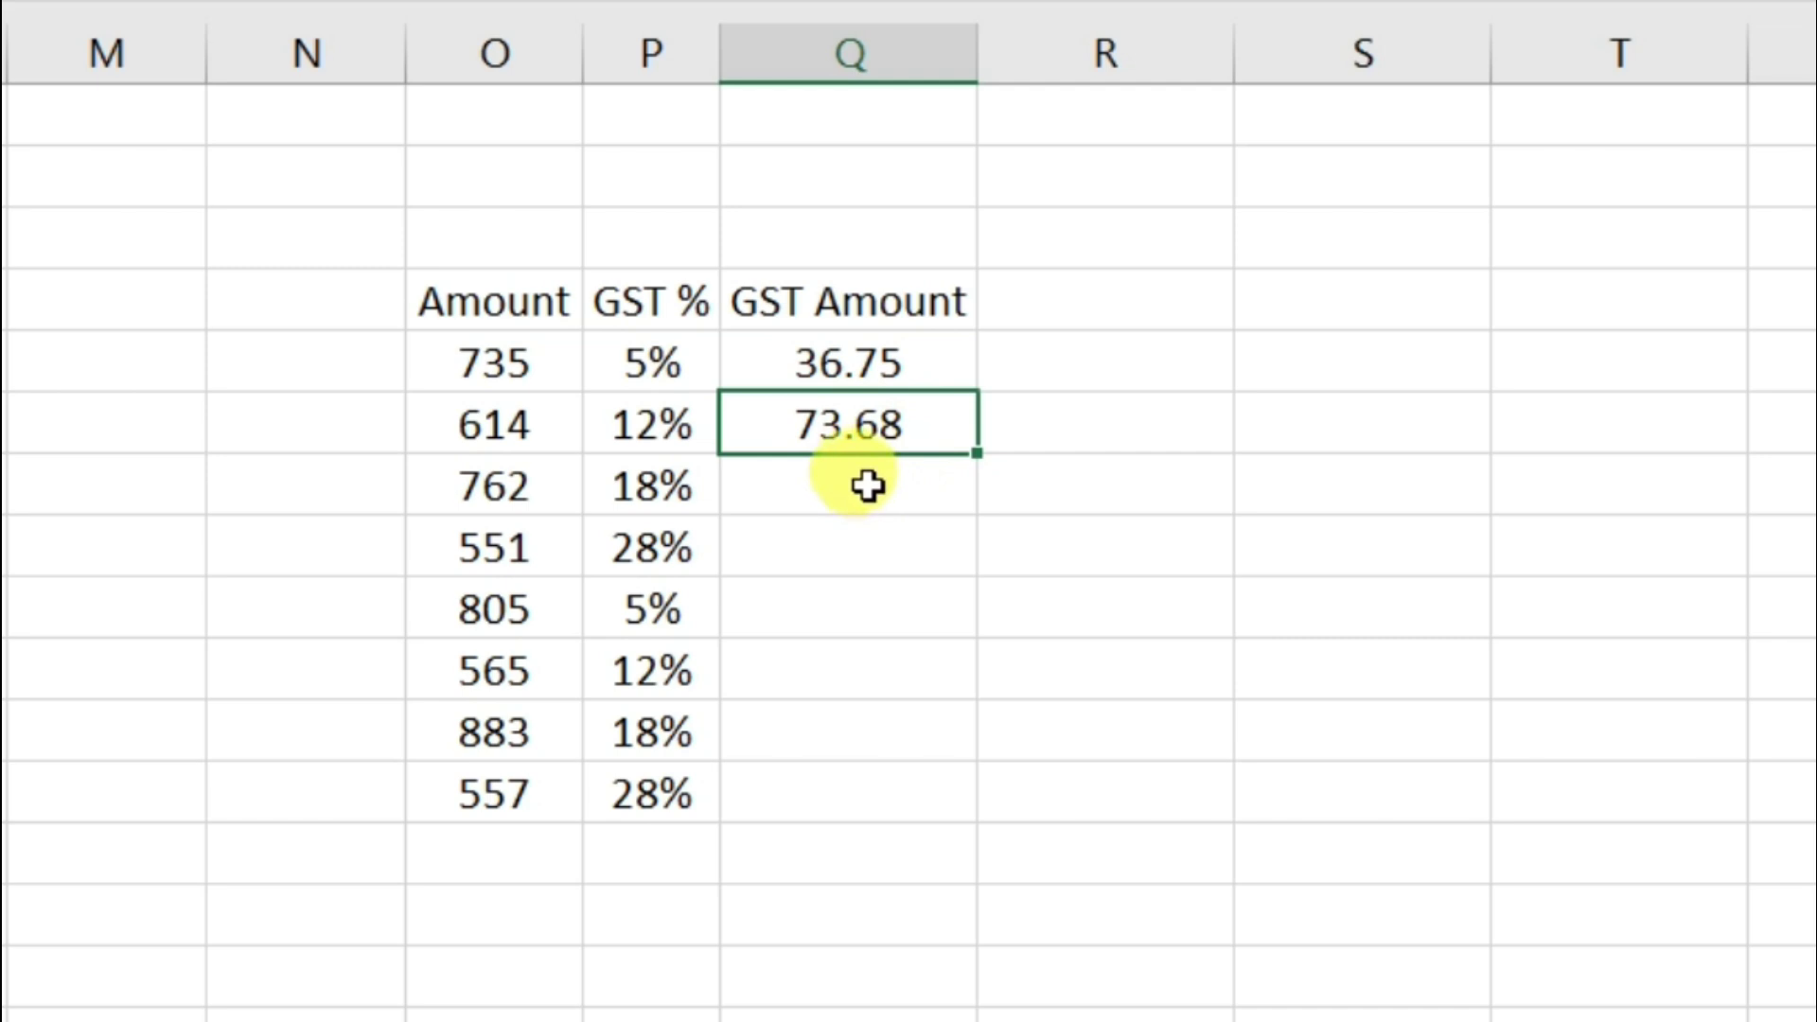
pyautogui.doubleClick(976, 460)
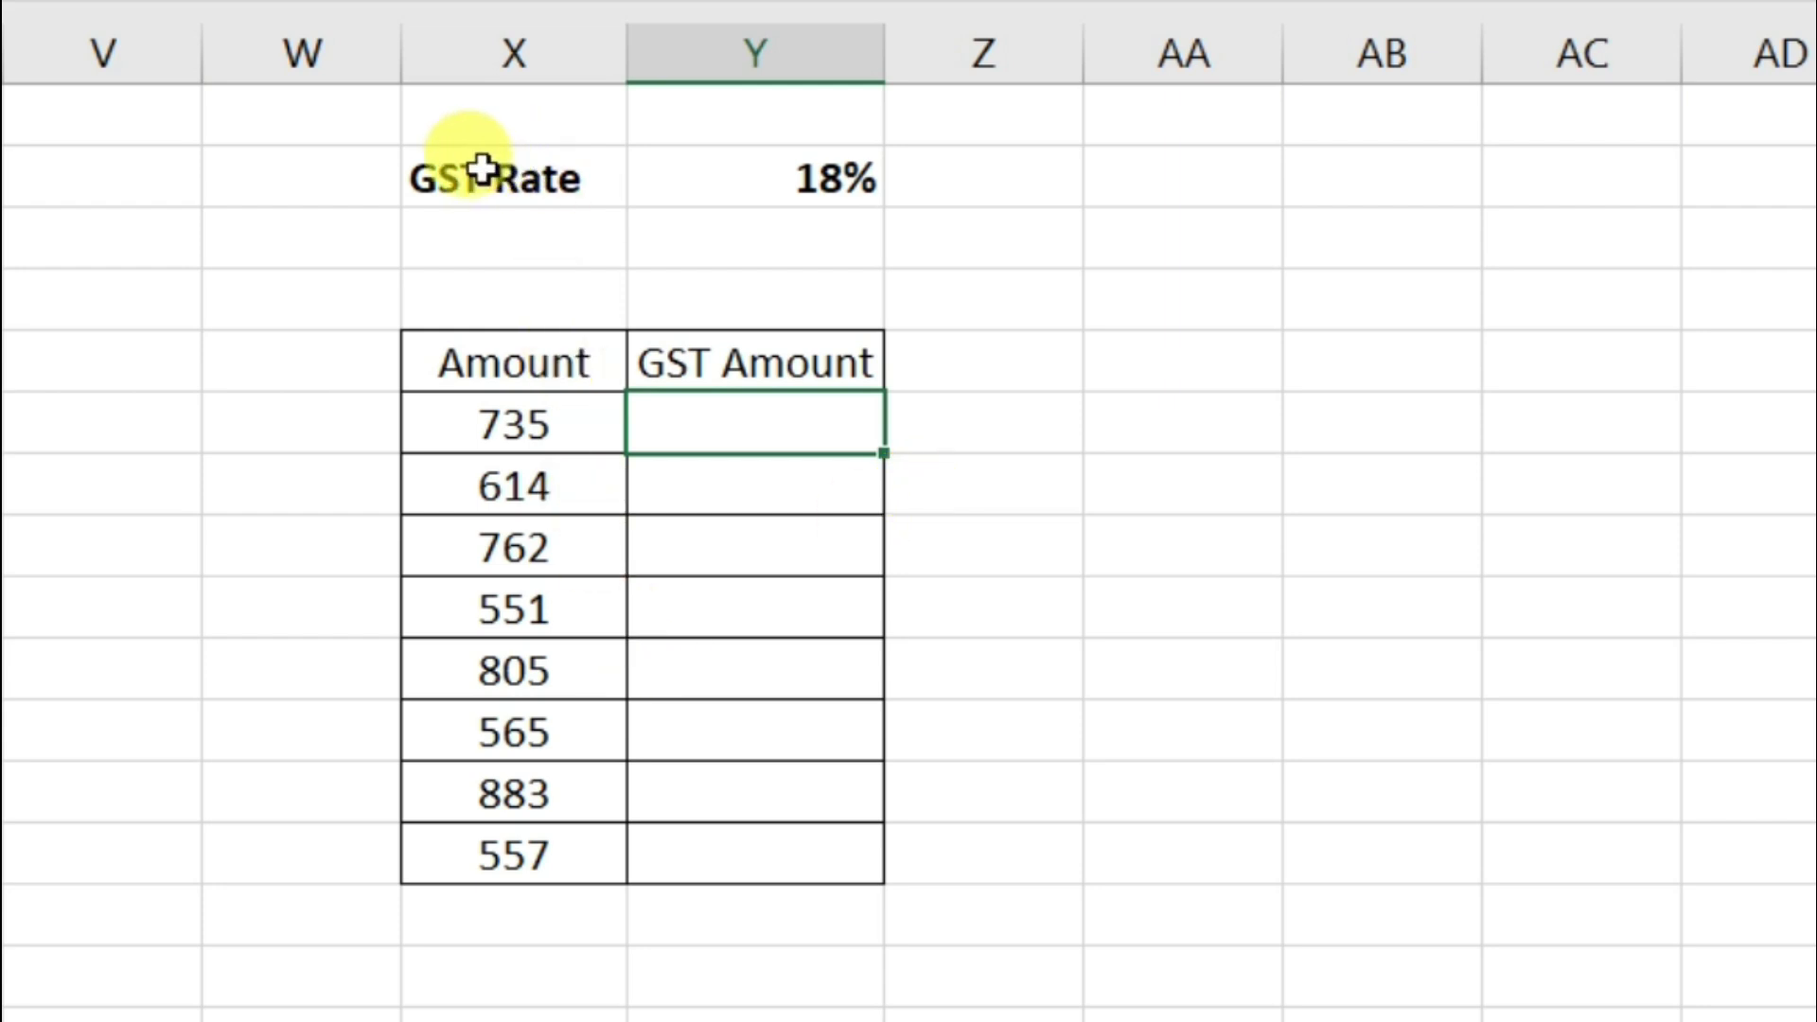
# Review the GST Rate, Amount and GST Amount ranges and calculate the first GST amount in Y11 with =X11*$Y$7
pyautogui.moveTo(483, 170); pyautogui.dragTo(823, 175)
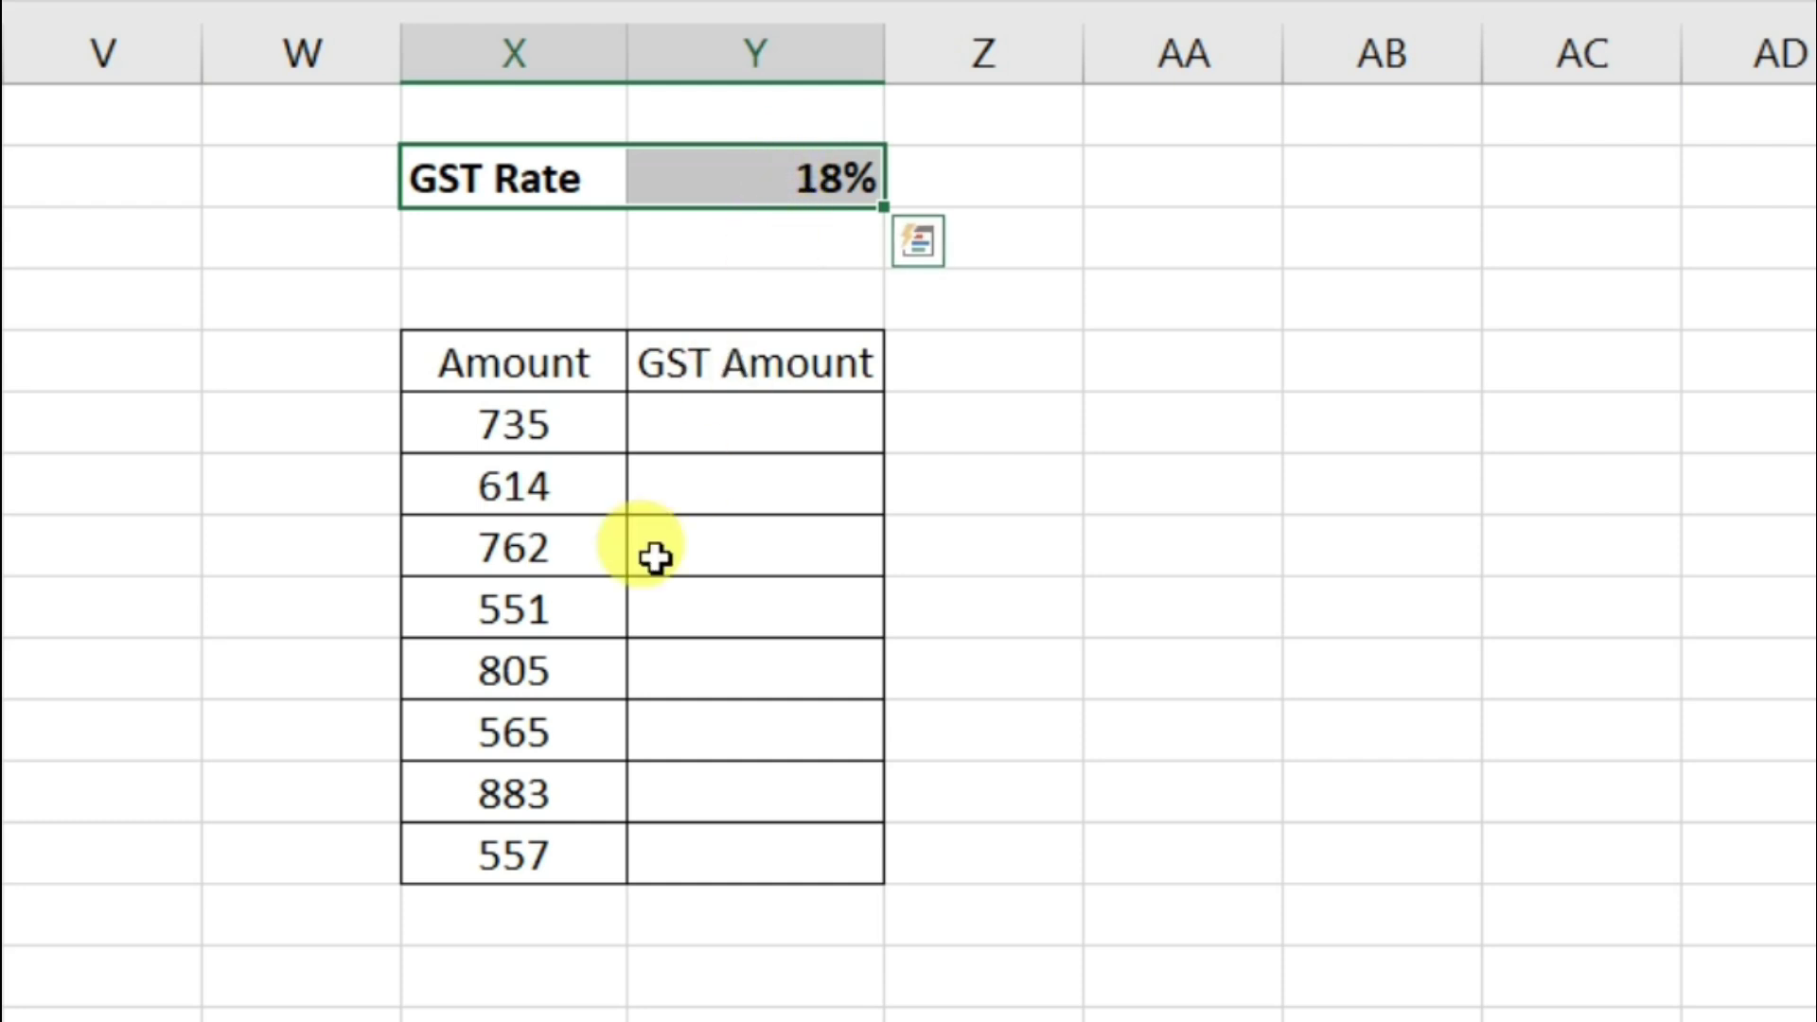
pyautogui.click(579, 415)
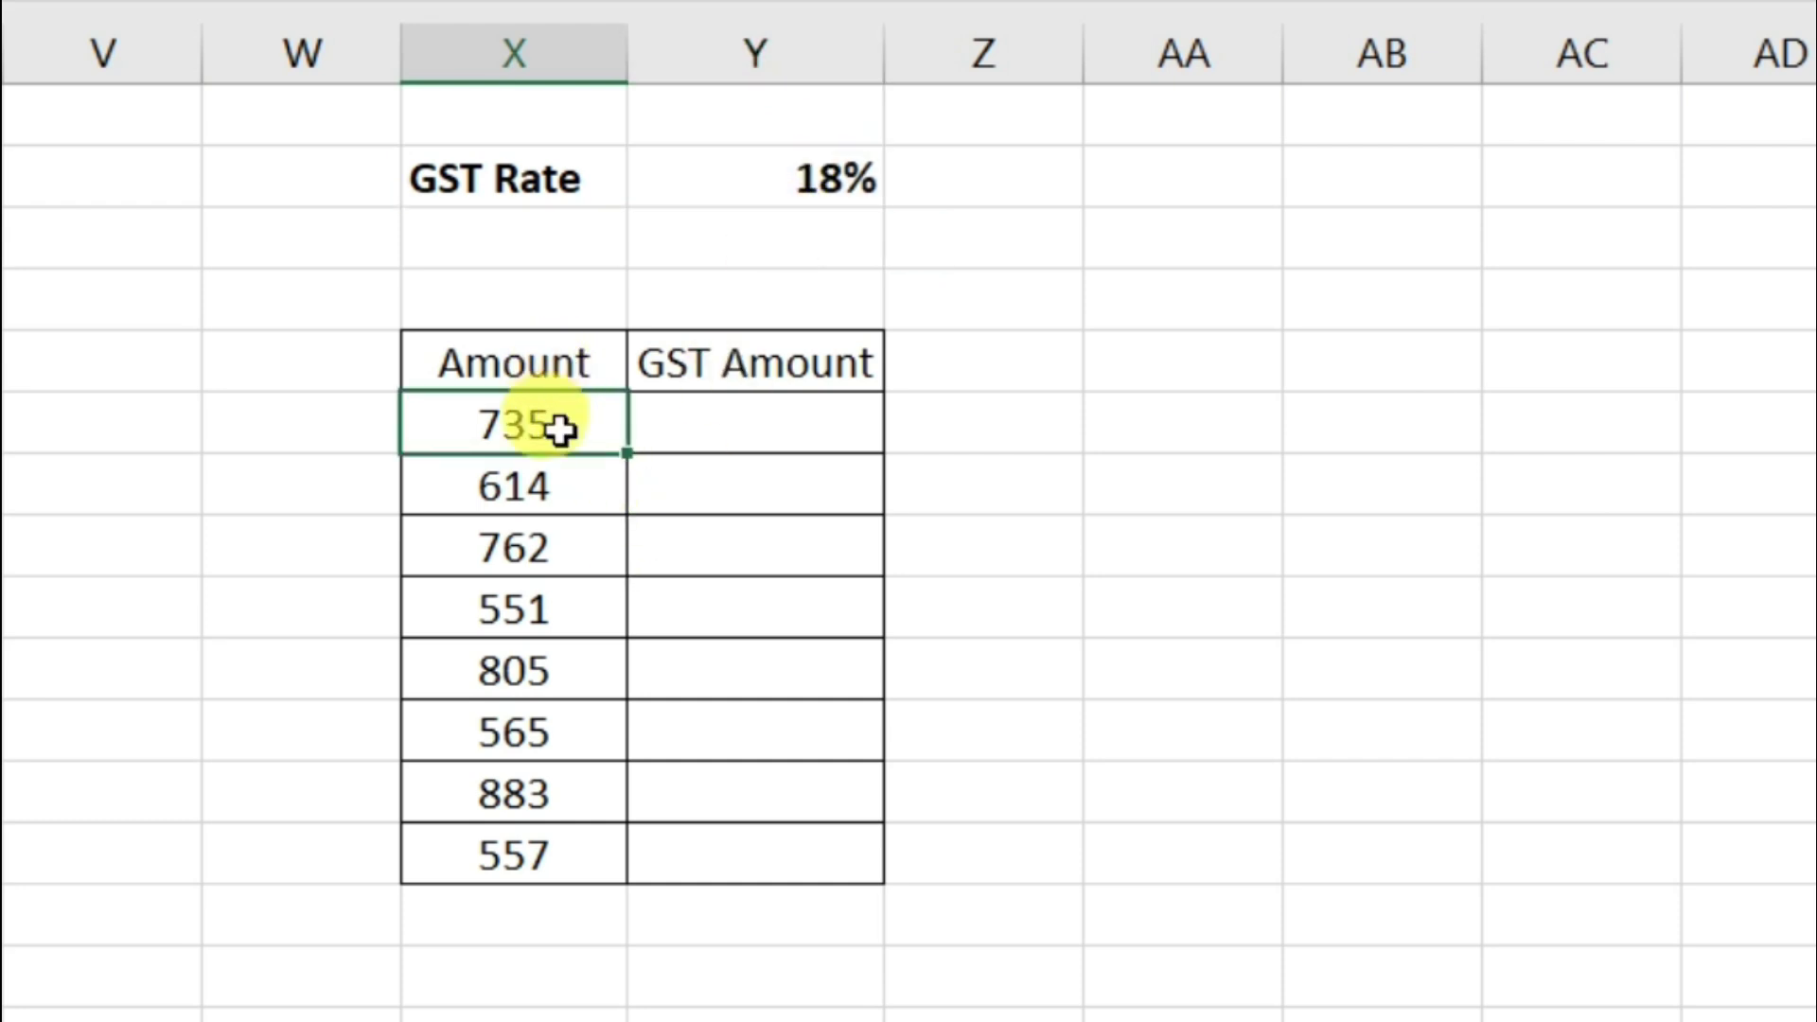
pyautogui.moveTo(568, 422); pyautogui.dragTo(574, 851)
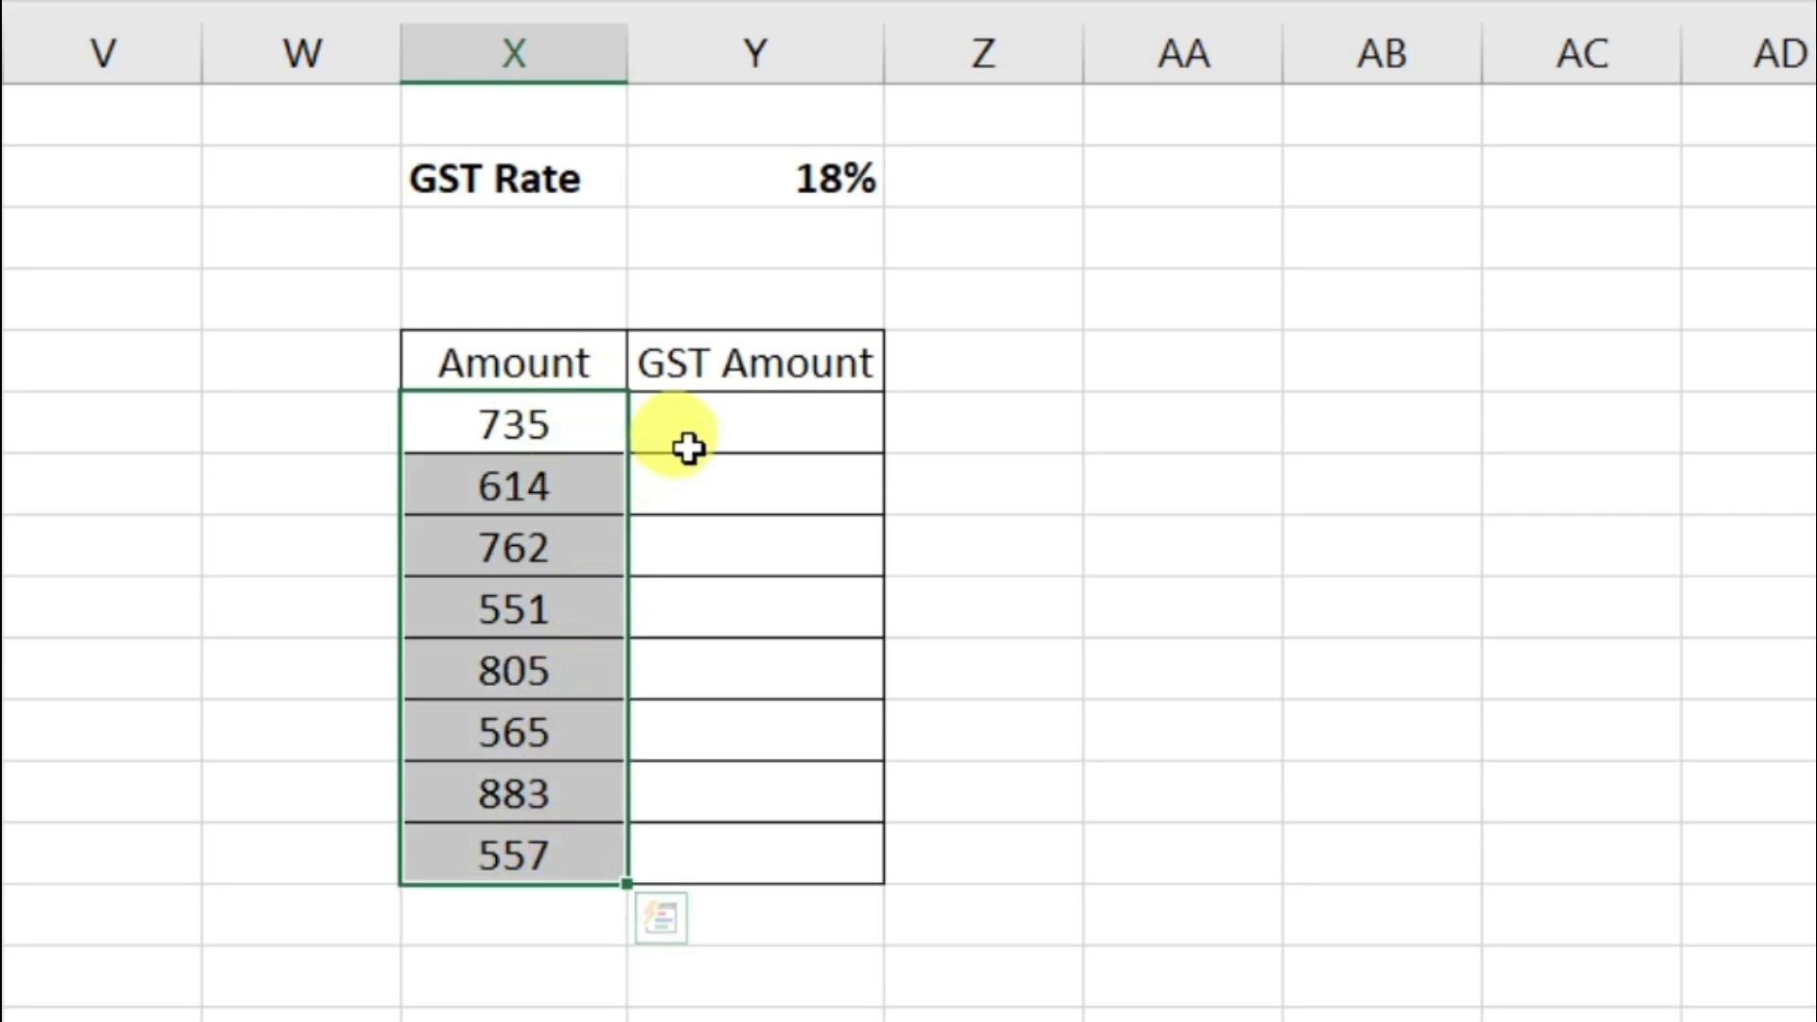
pyautogui.moveTo(725, 429); pyautogui.dragTo(764, 822)
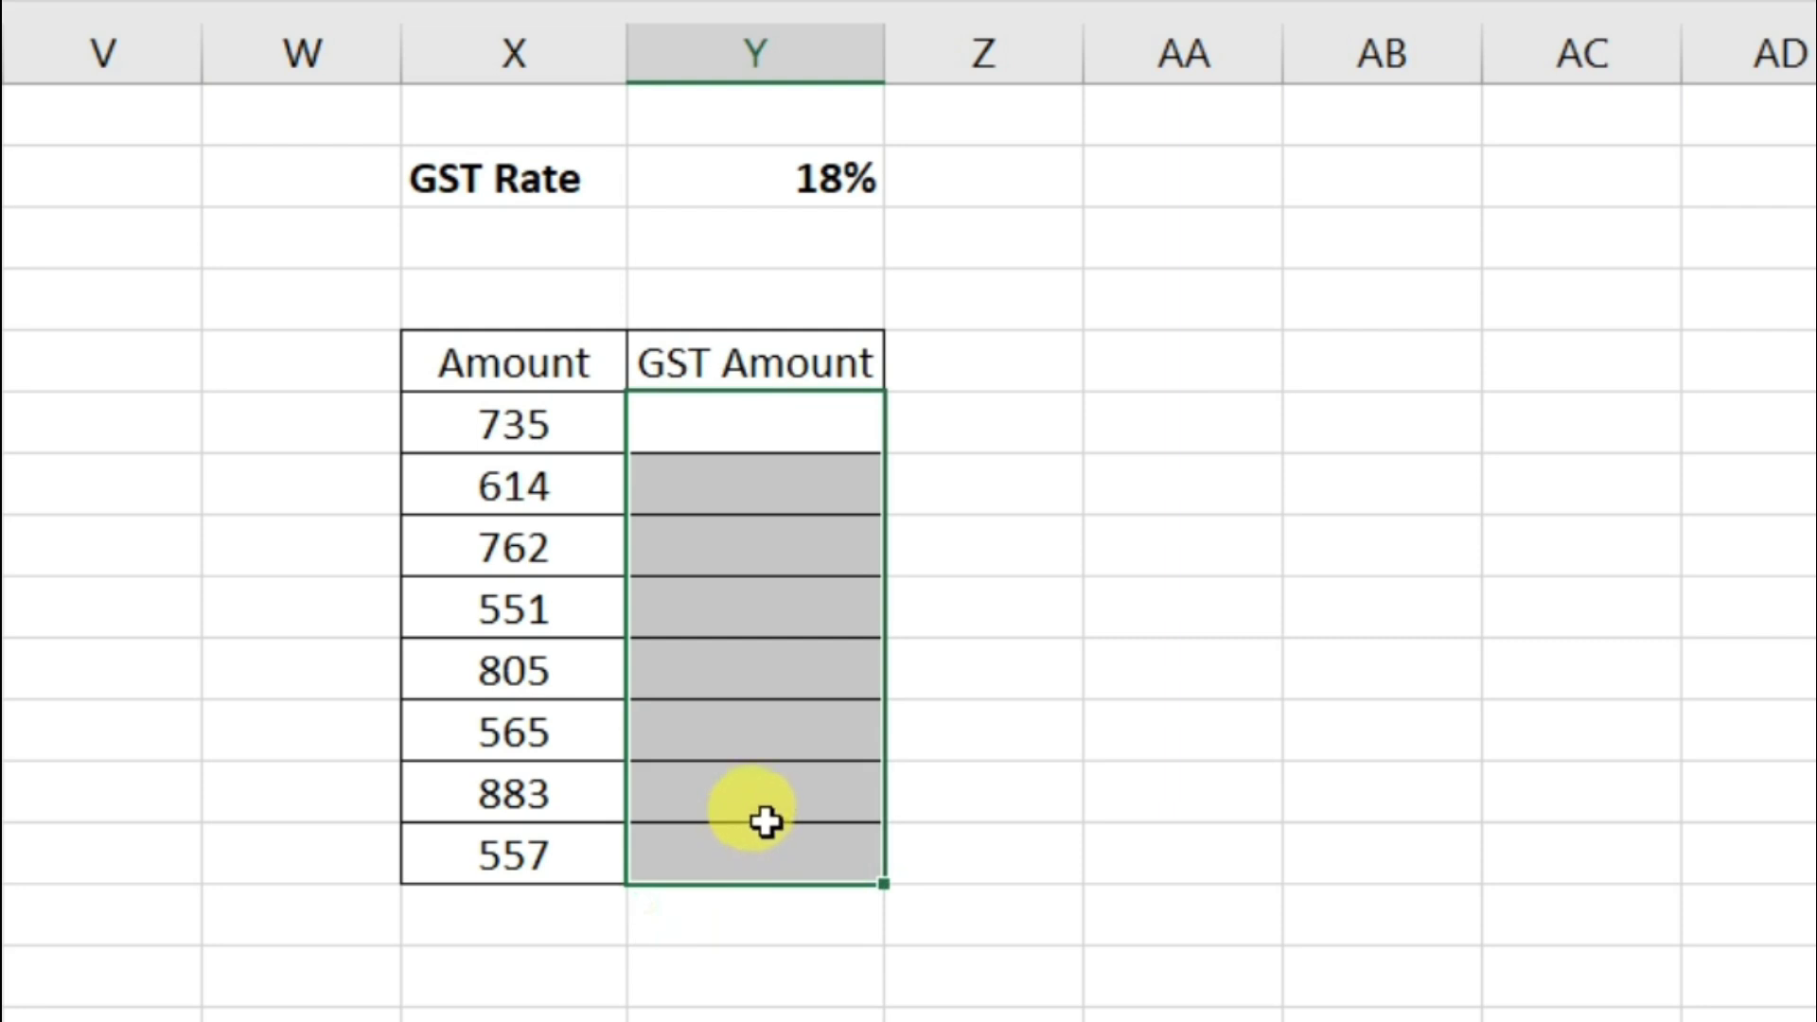
pyautogui.click(722, 429)
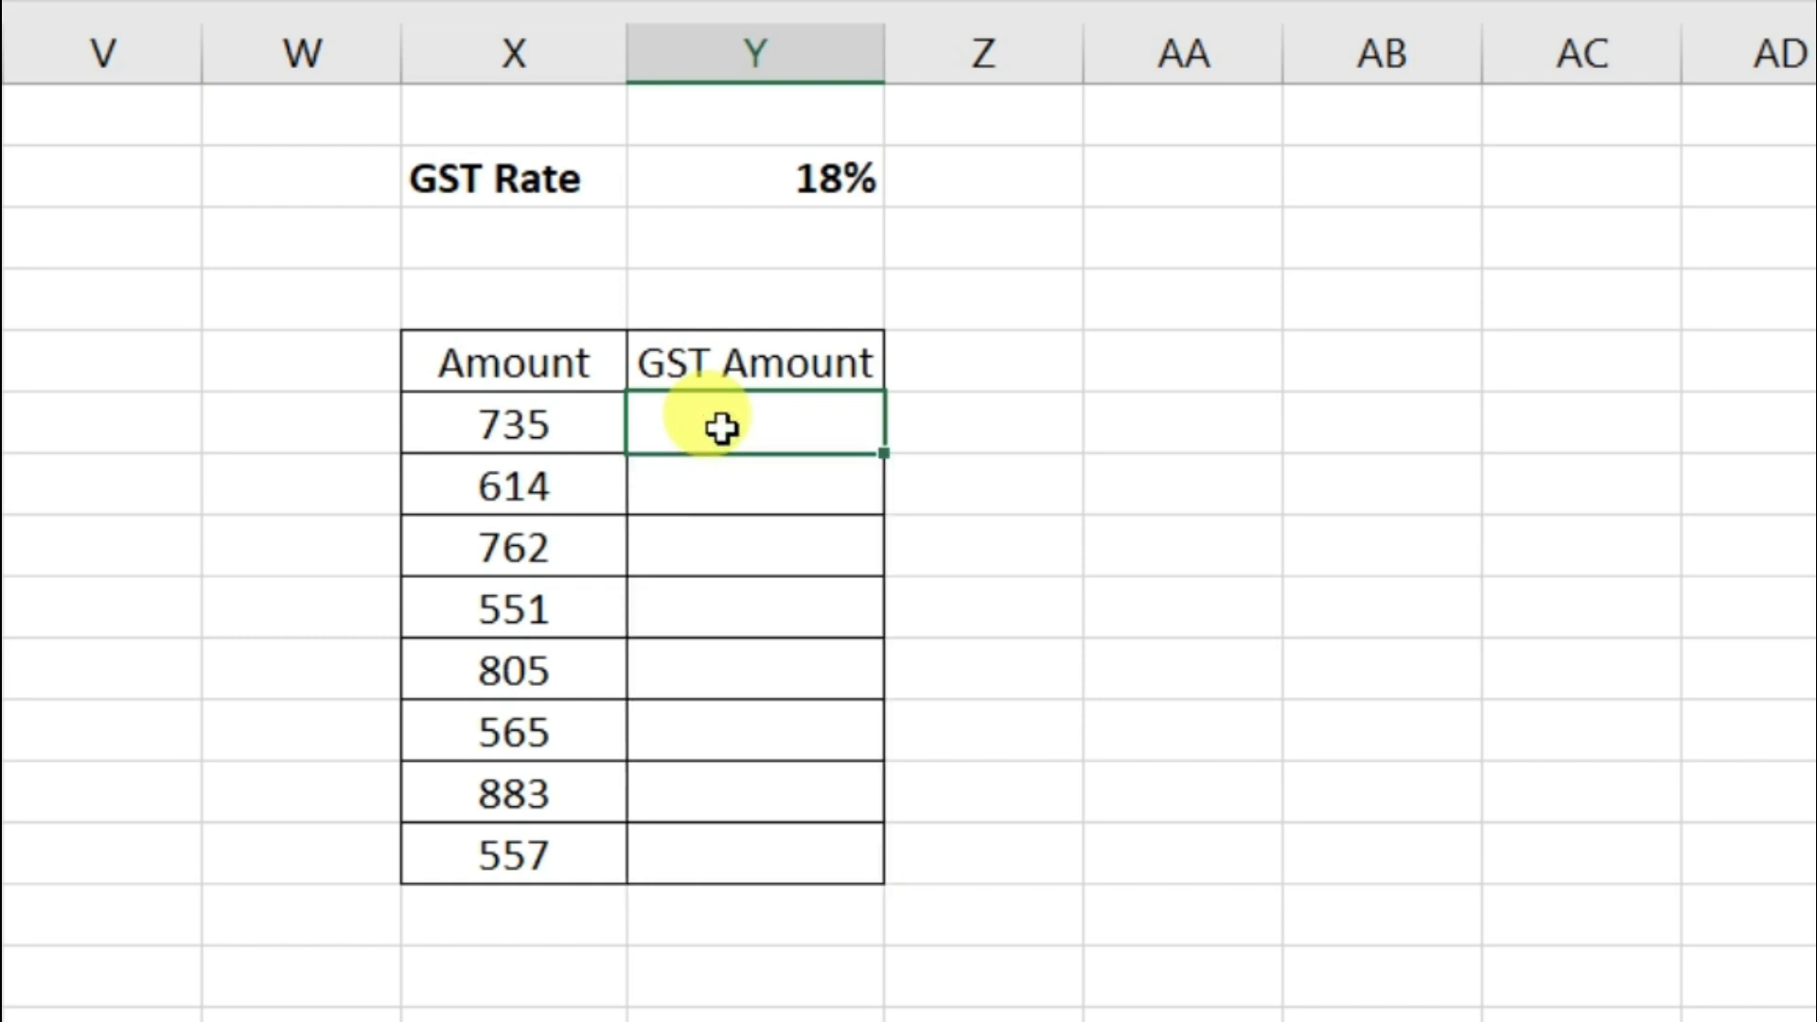
pyautogui.write('=')
pyautogui.click(566, 423)
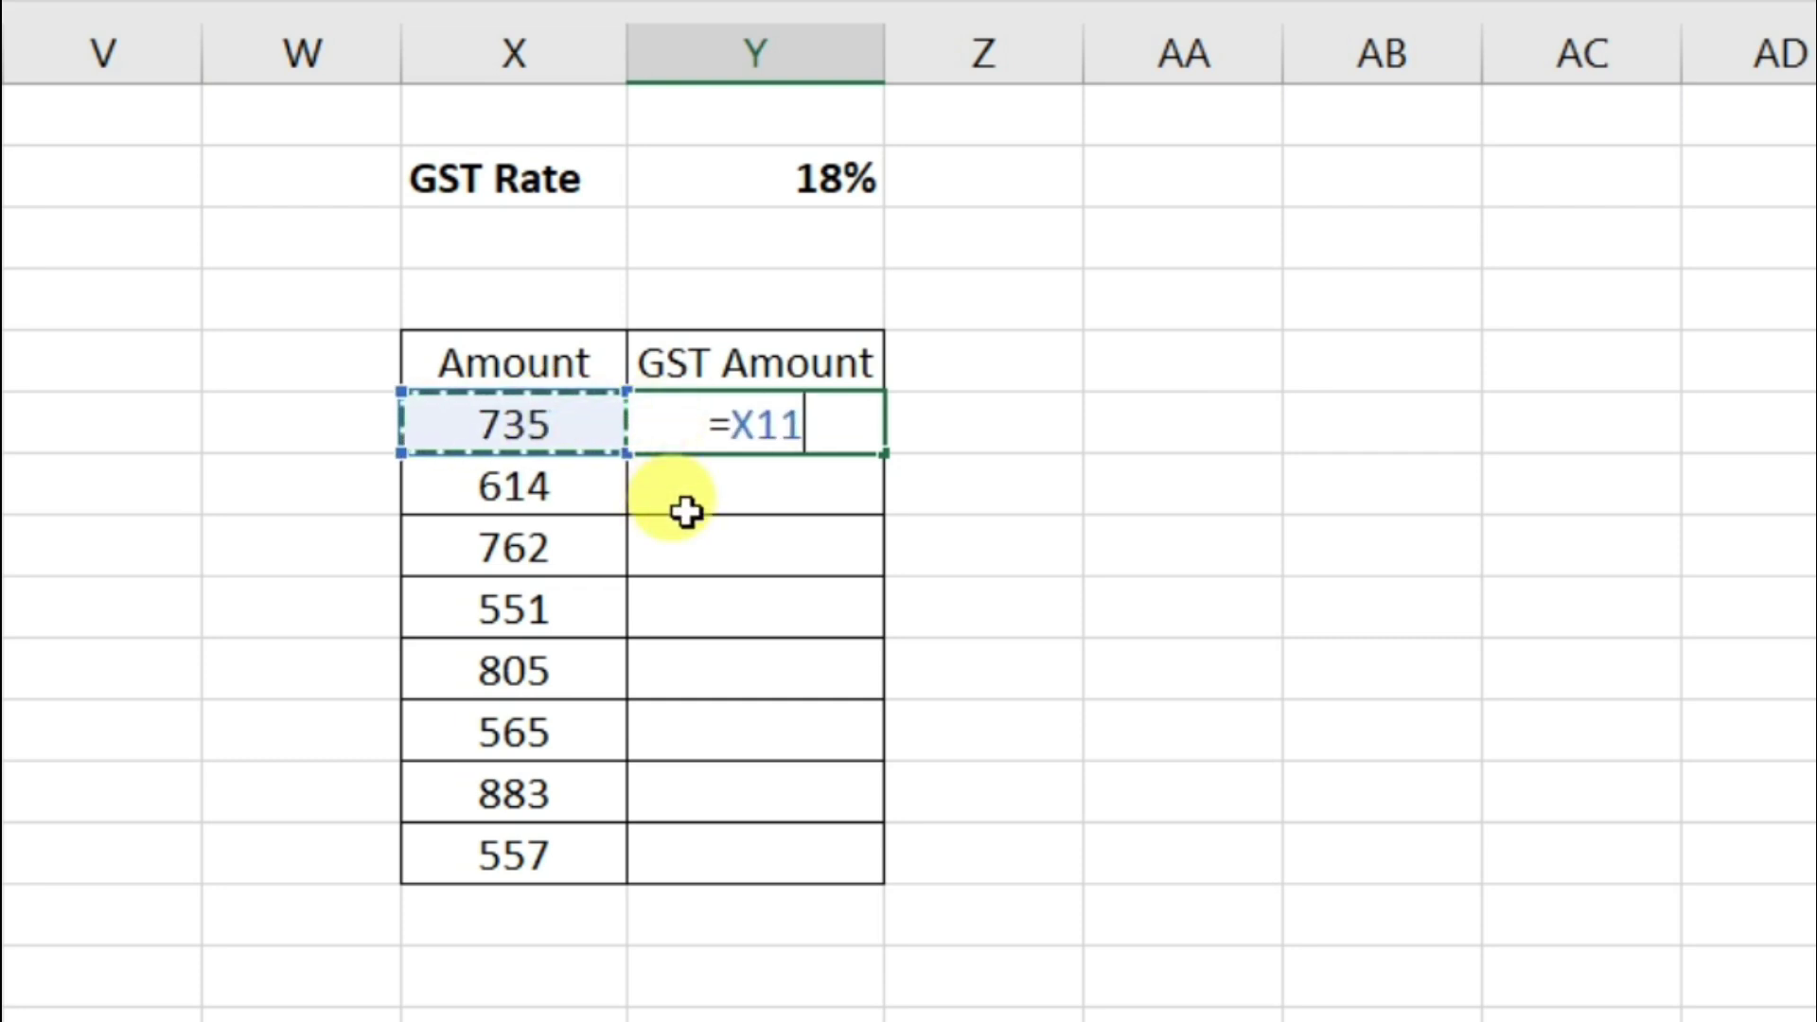
pyautogui.write('*')
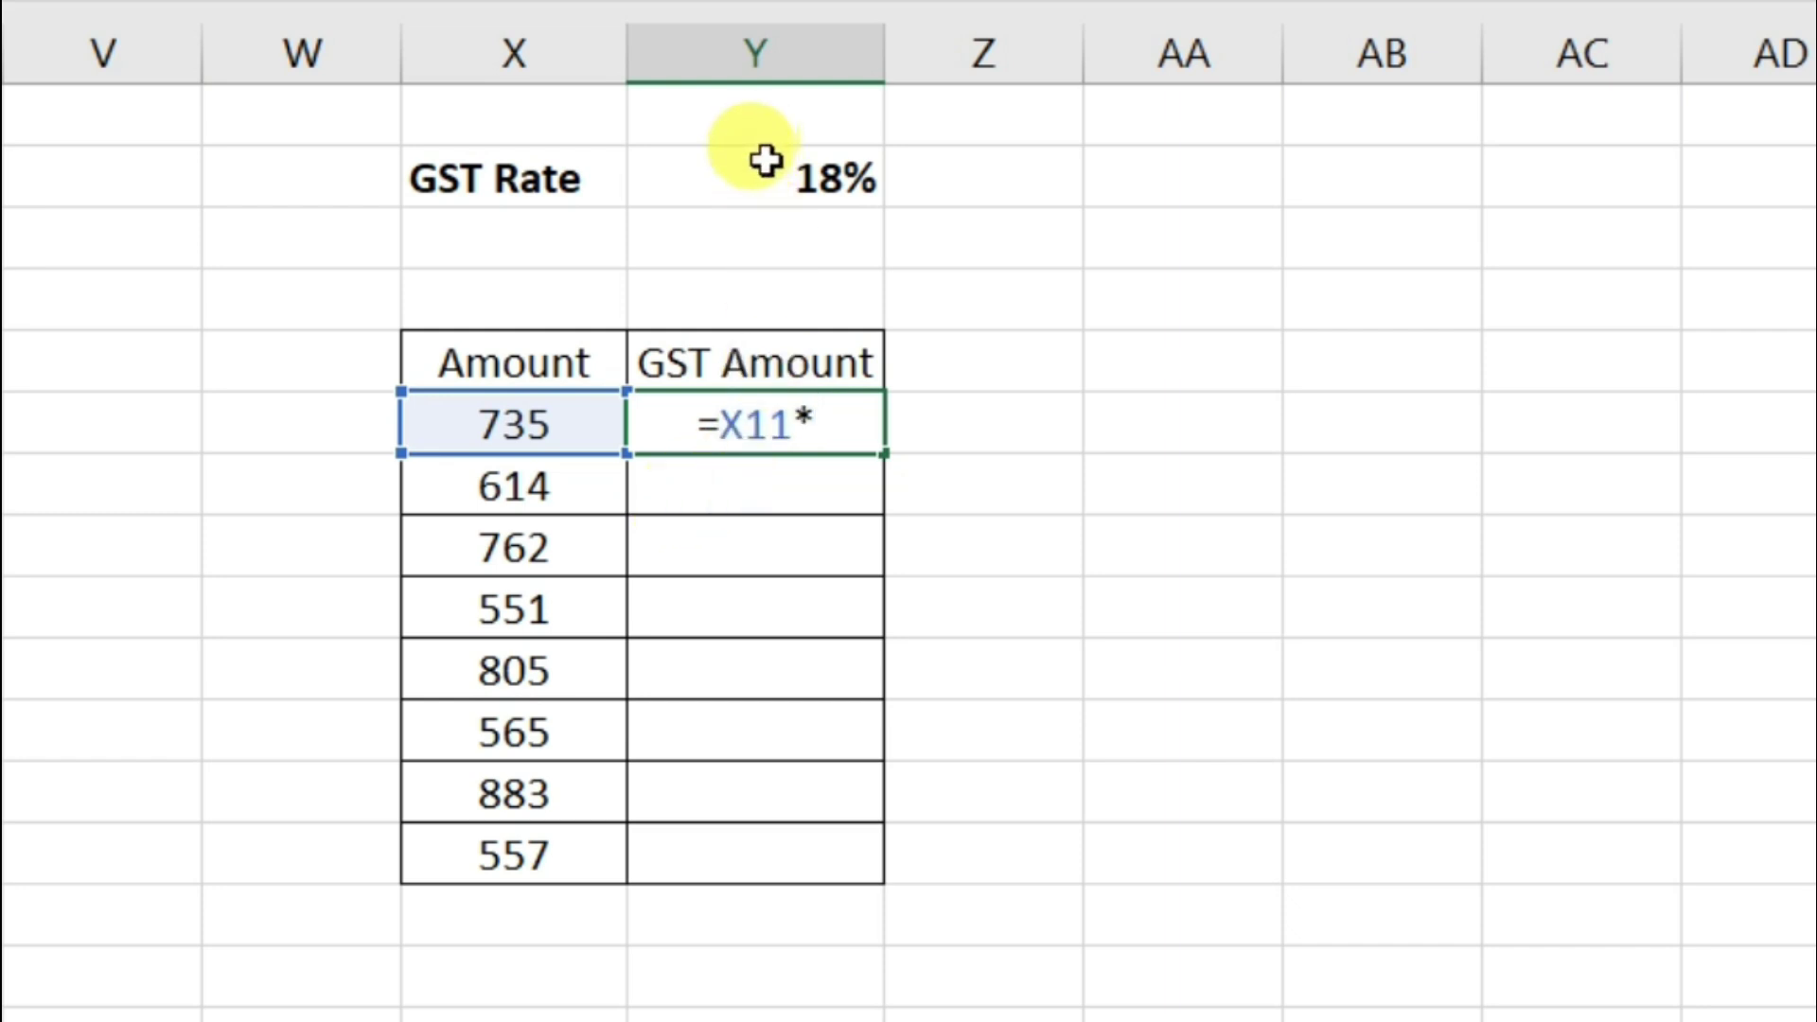
pyautogui.click(763, 175)
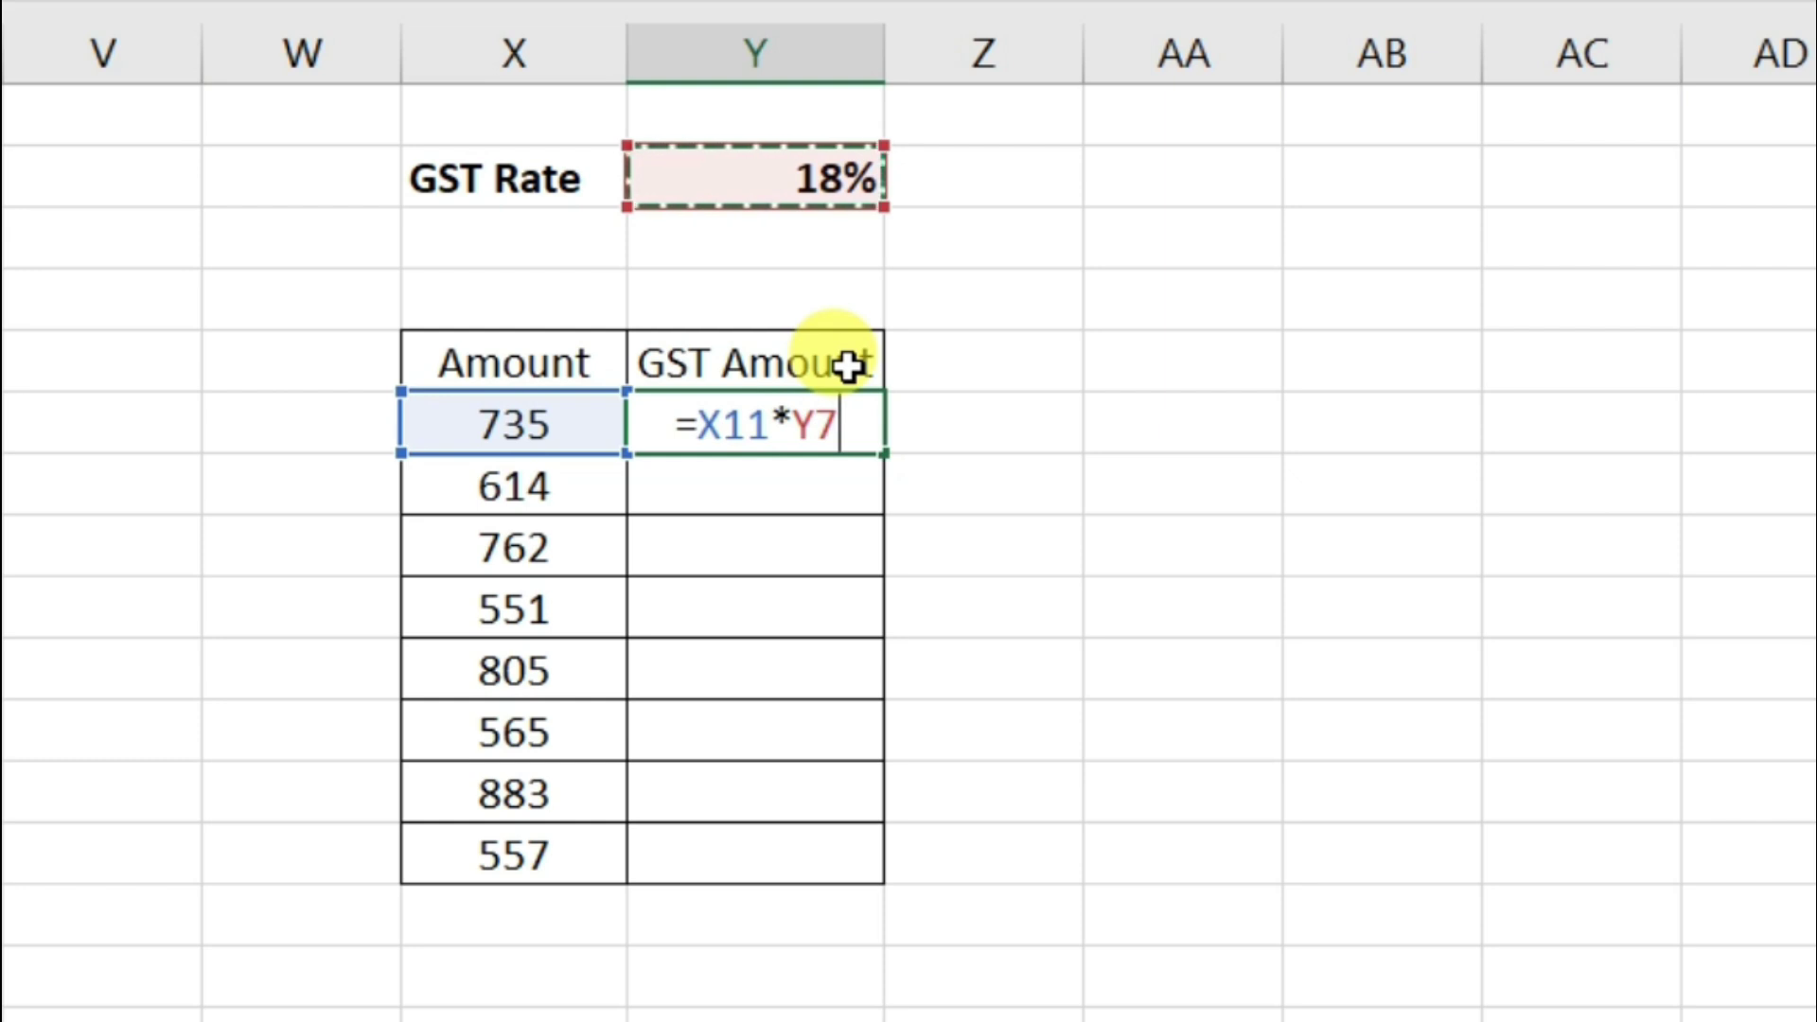
pyautogui.press('F4')
pyautogui.press('F4')
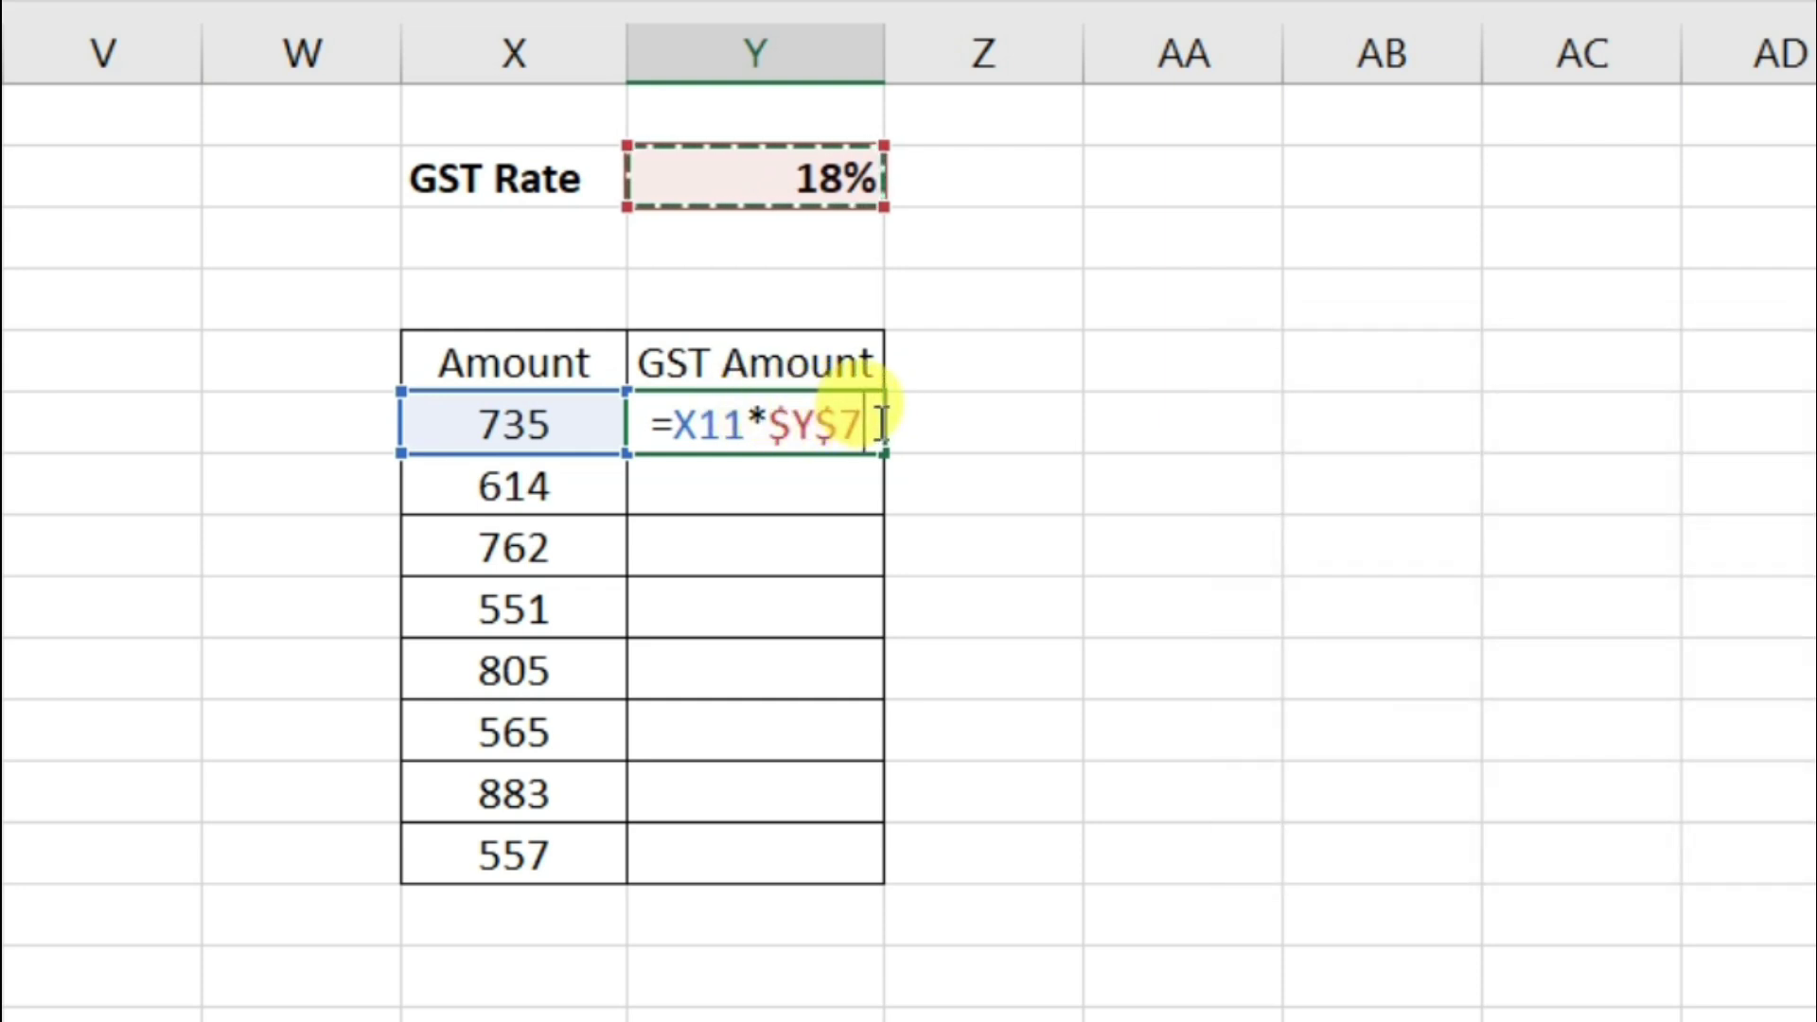
pyautogui.press('Return')
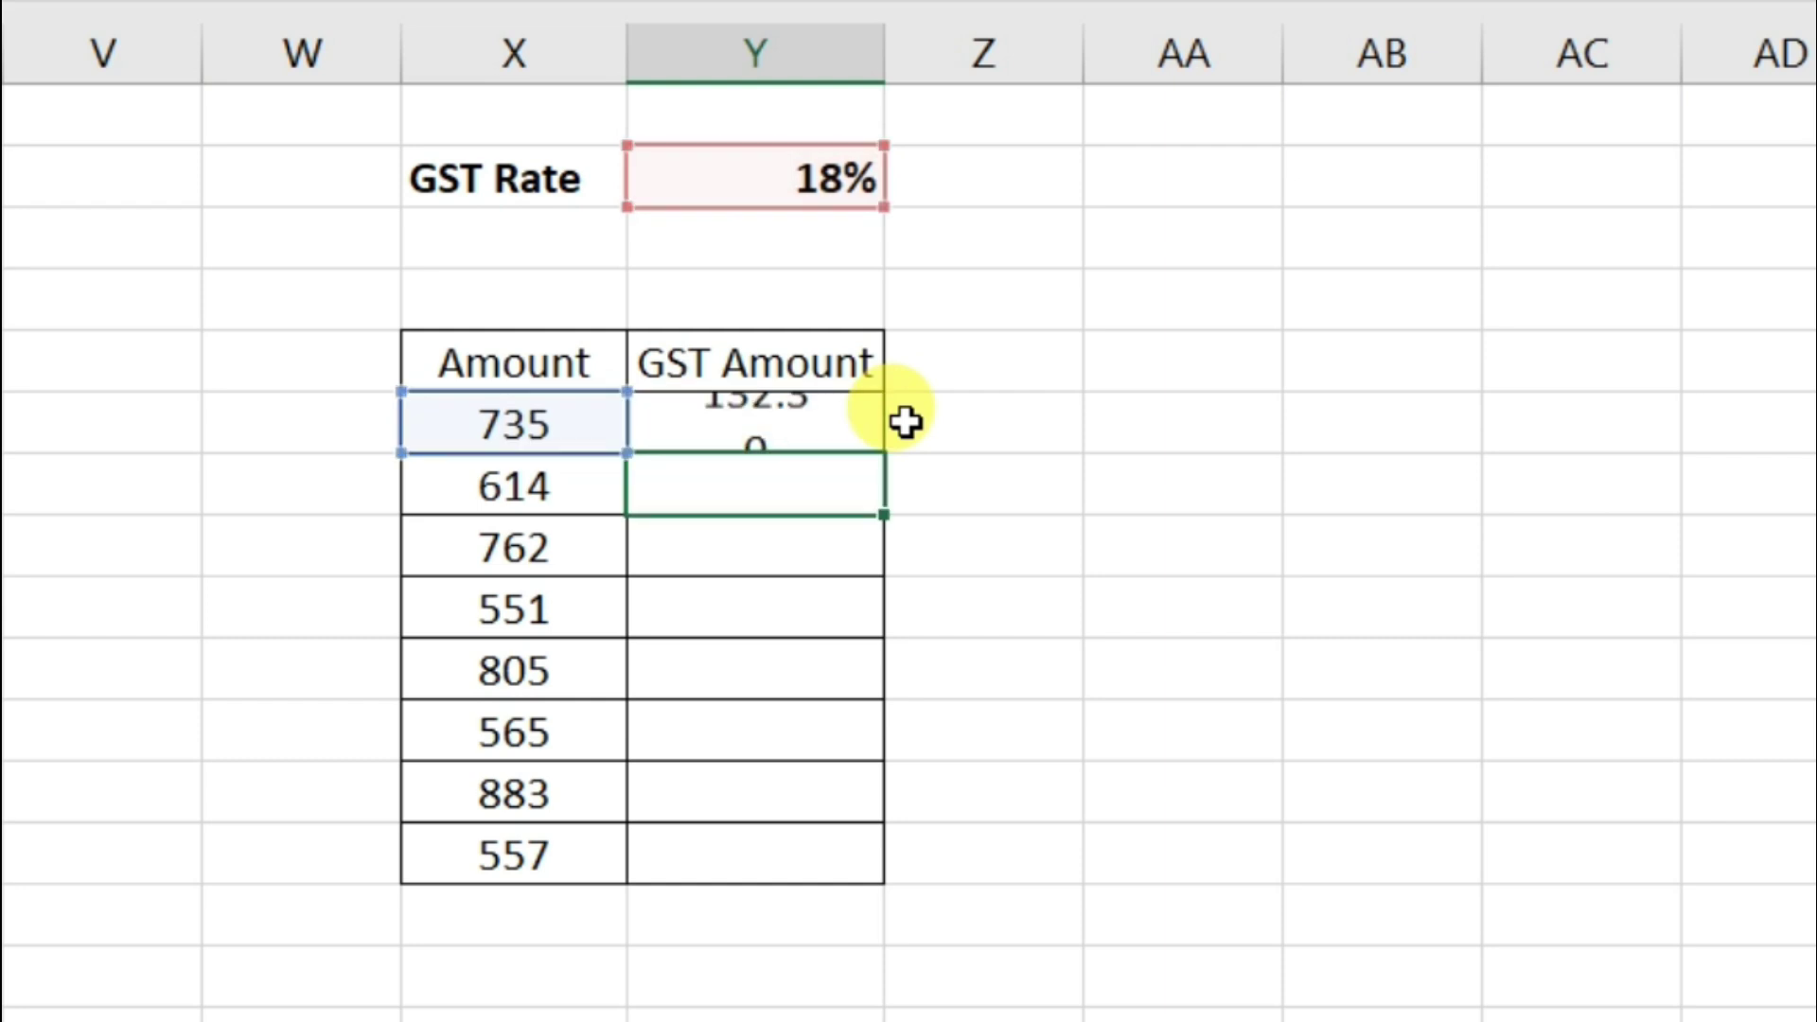
# Fill the Y11 GST formula down through Y18 and check the copied formulas in Y12 and Y14
pyautogui.click(550, 423)
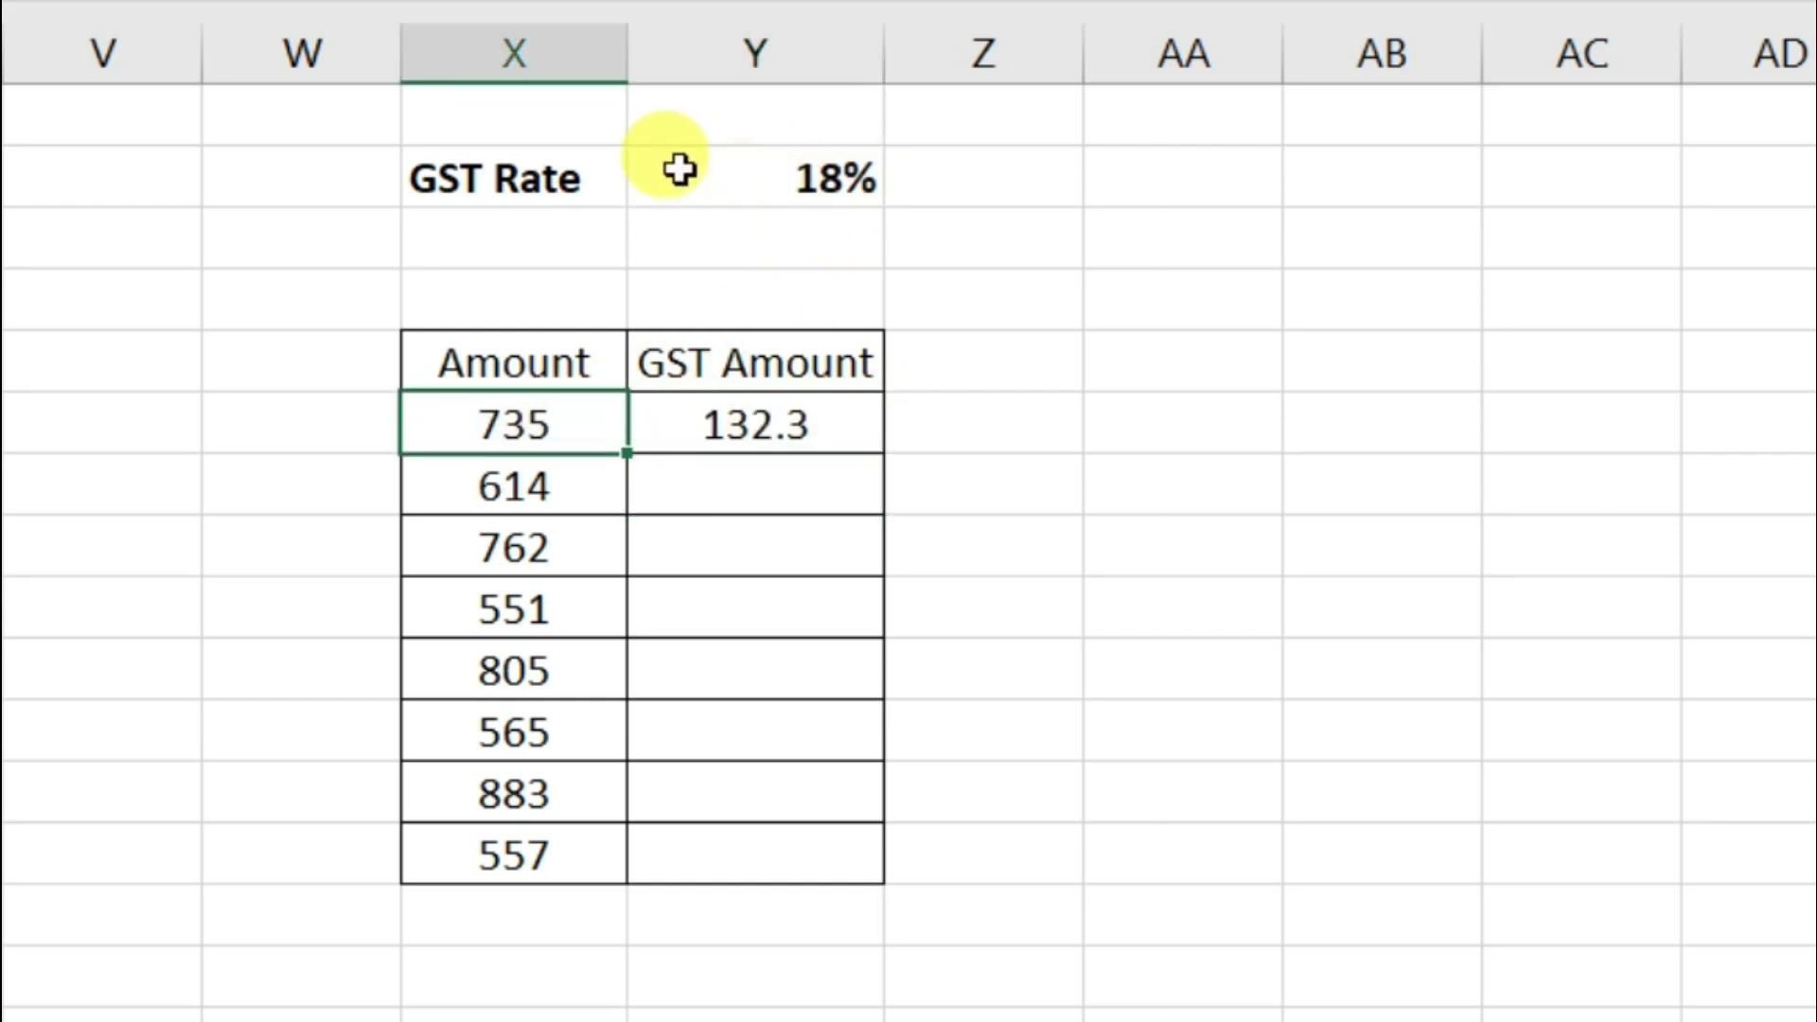
pyautogui.click(854, 421)
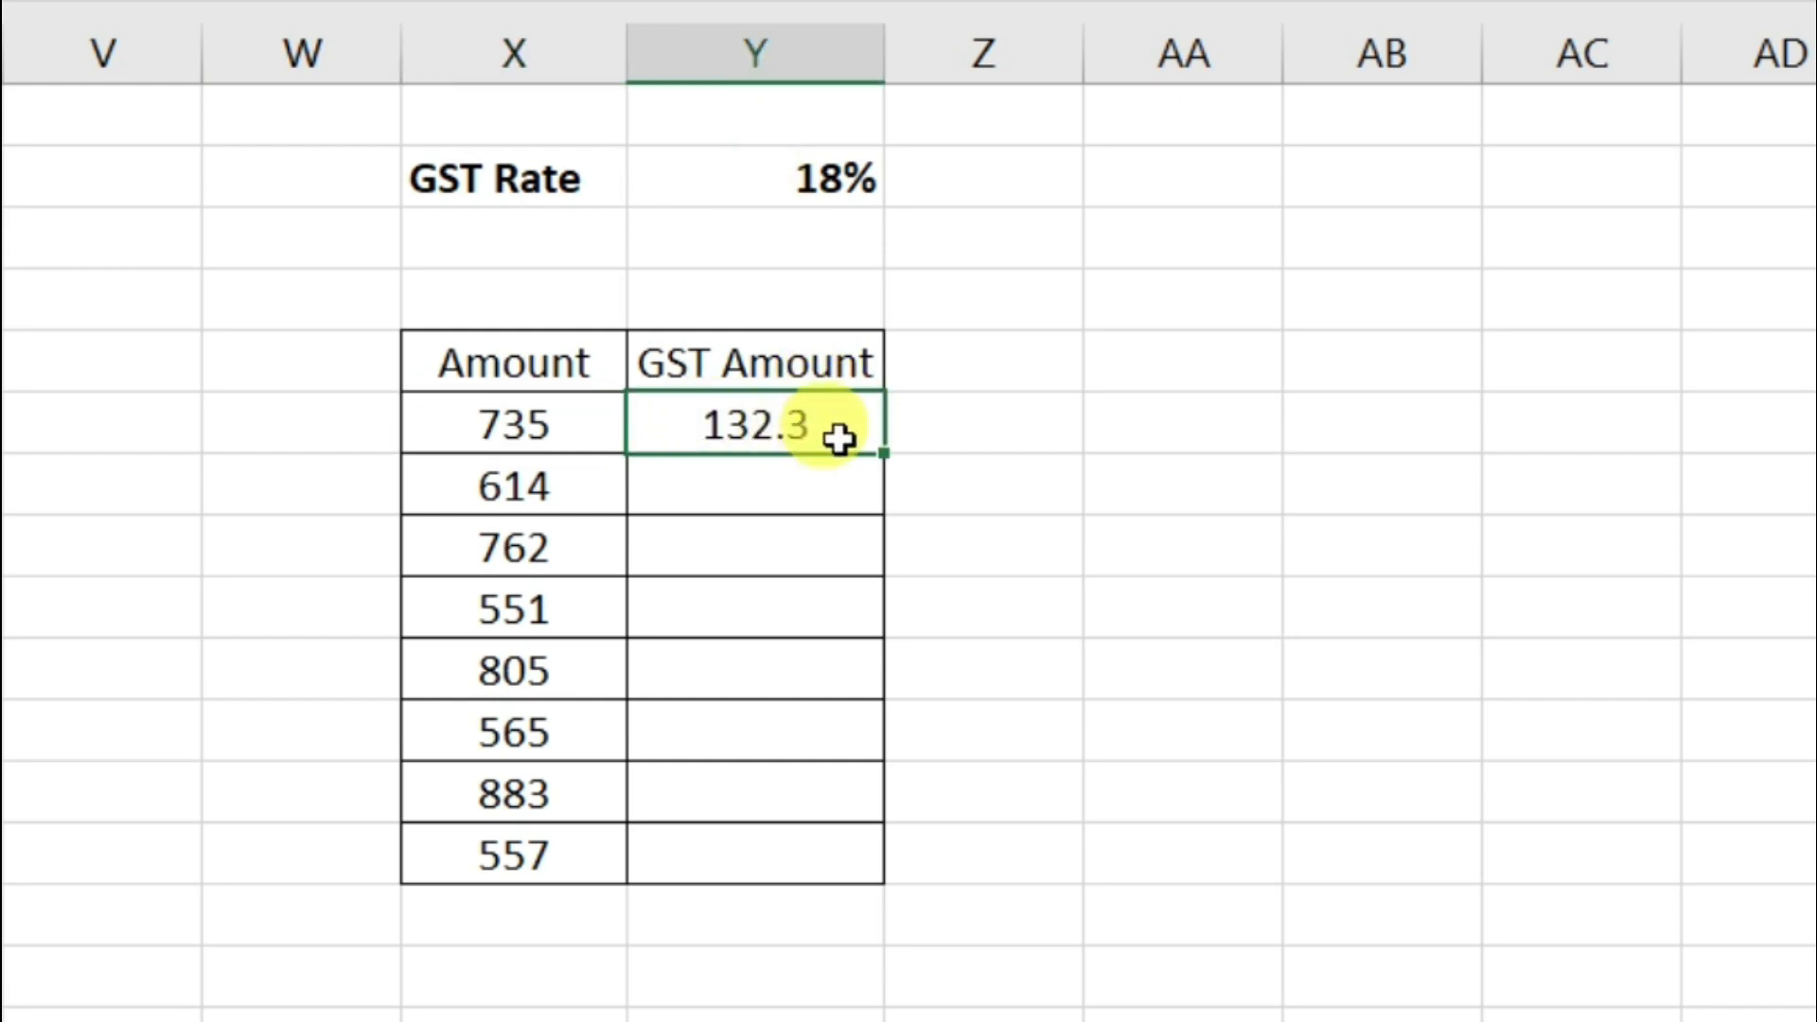
pyautogui.doubleClick(884, 457)
pyautogui.click(805, 483)
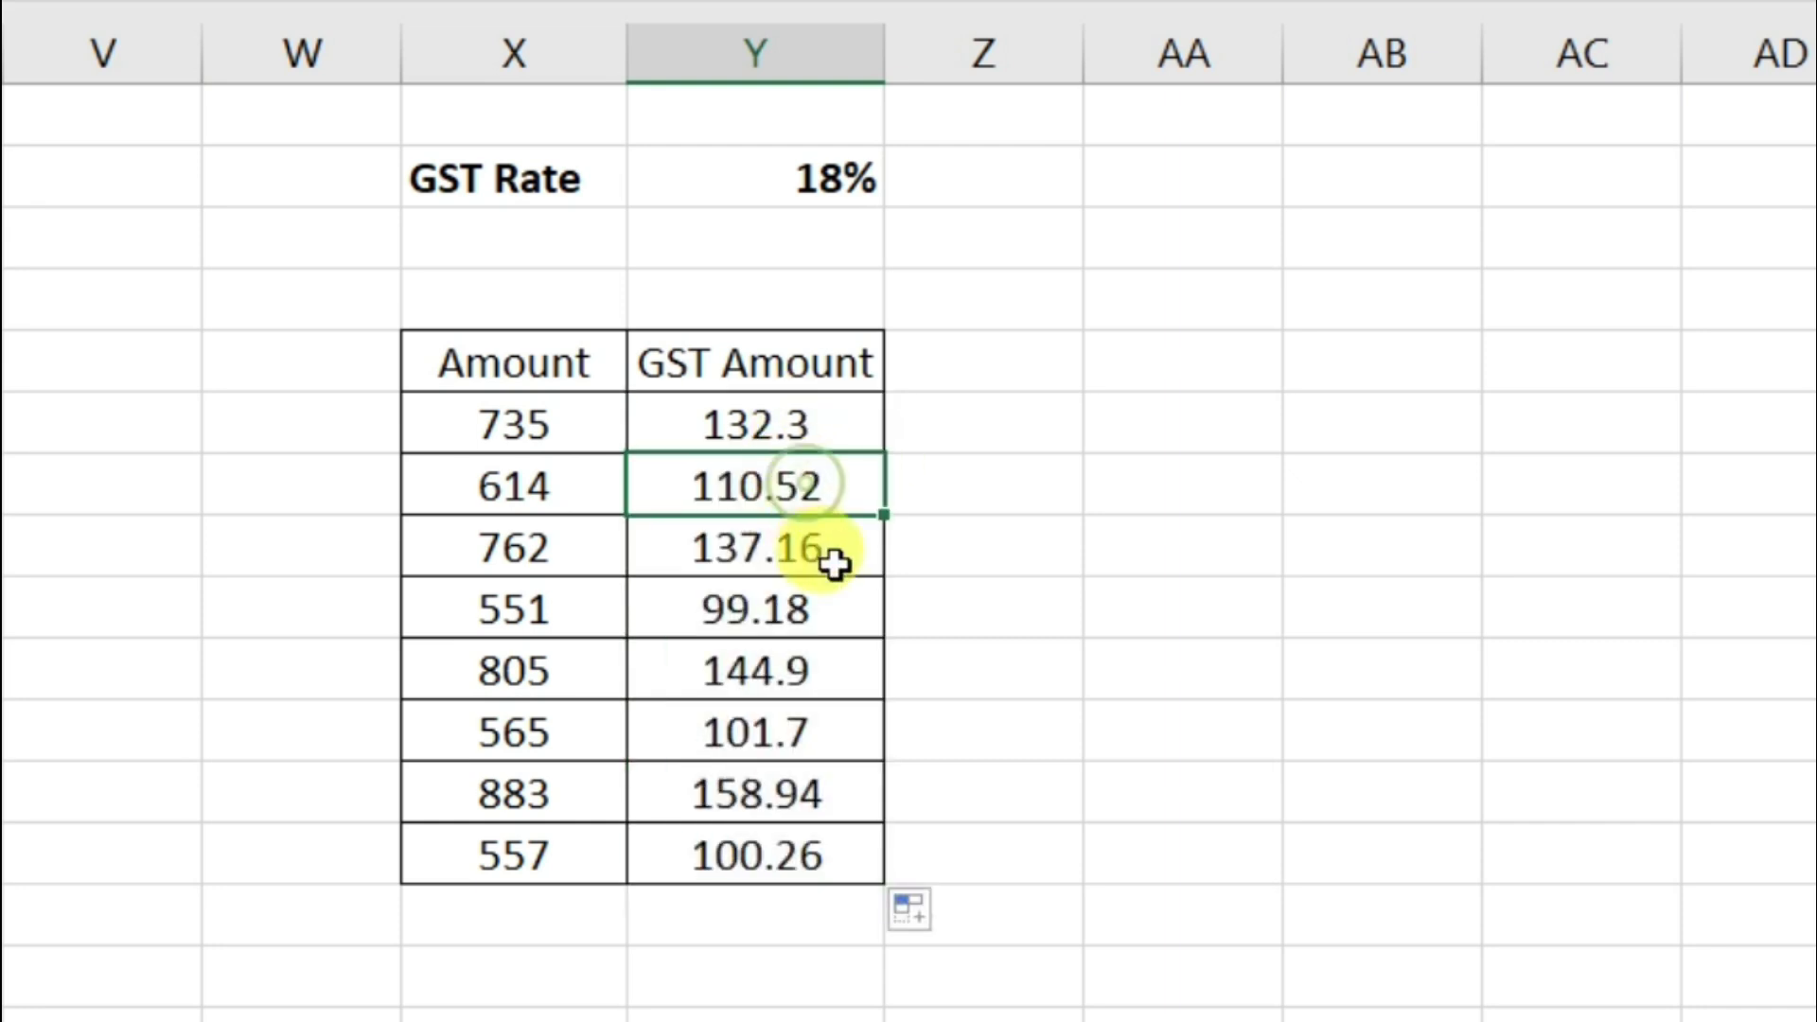
pyautogui.press('F2')
pyautogui.press('Escape')
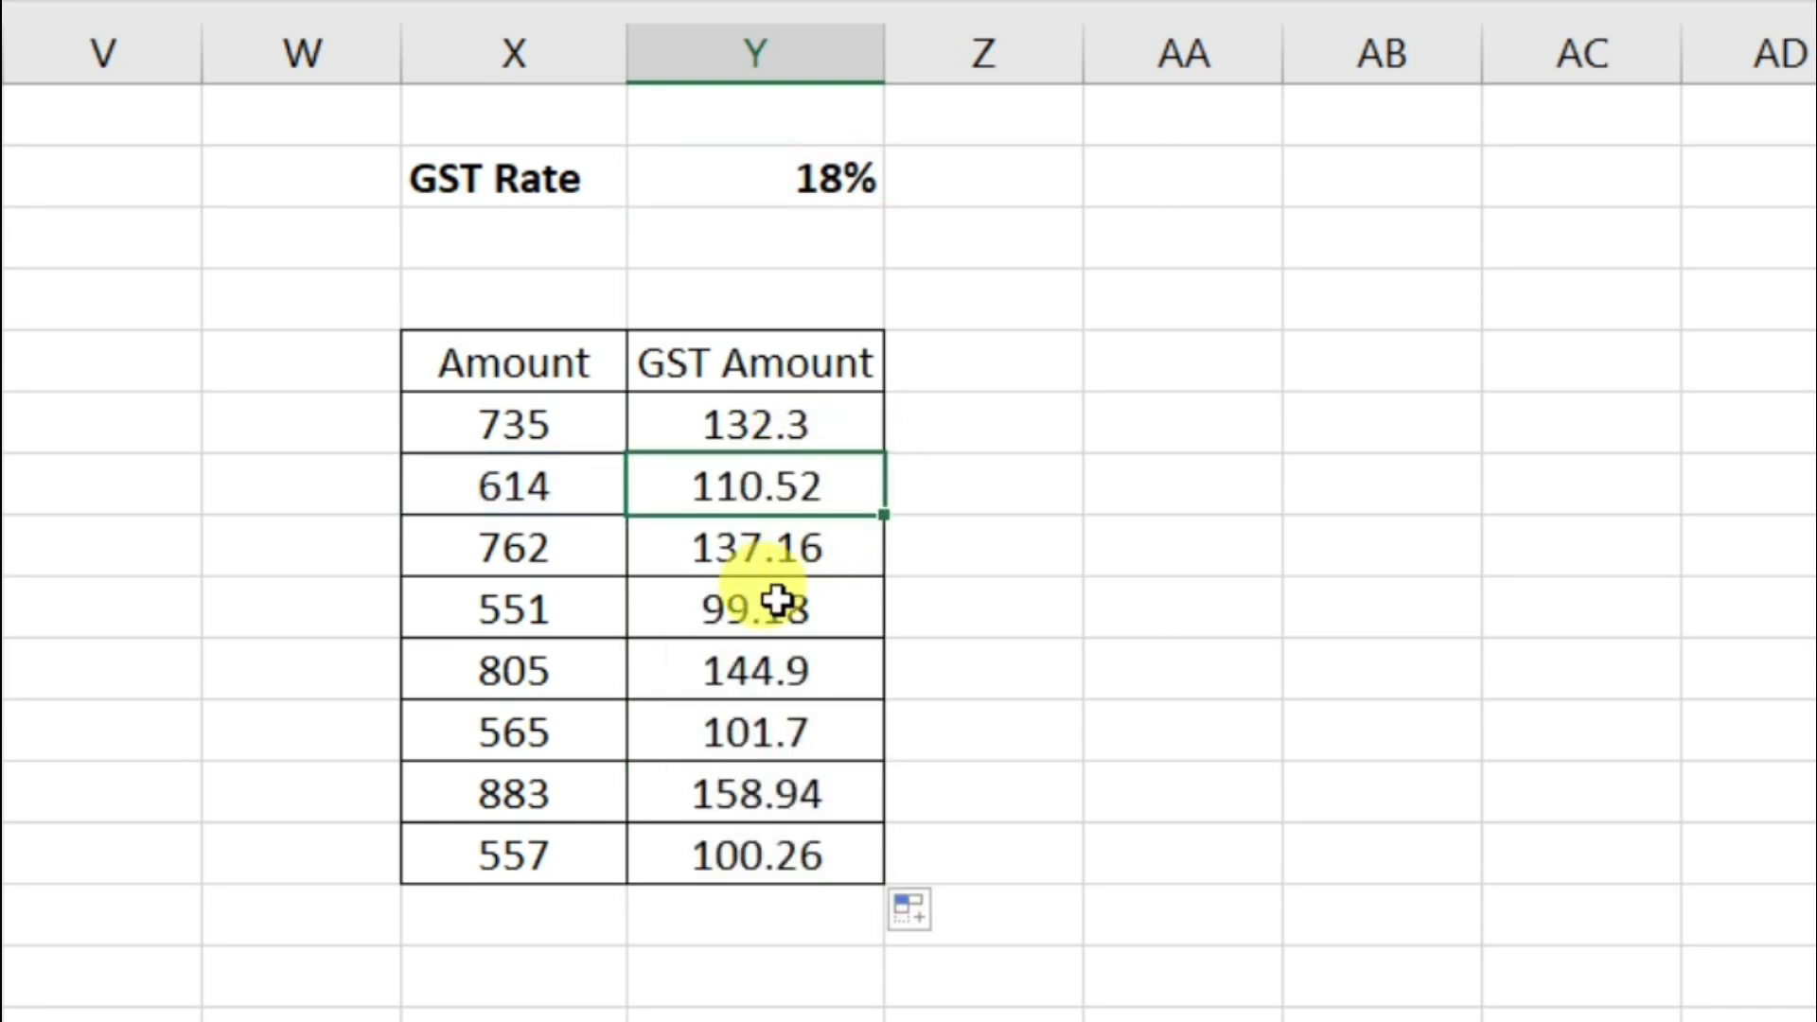
pyautogui.doubleClick(778, 601)
pyautogui.press('Escape')
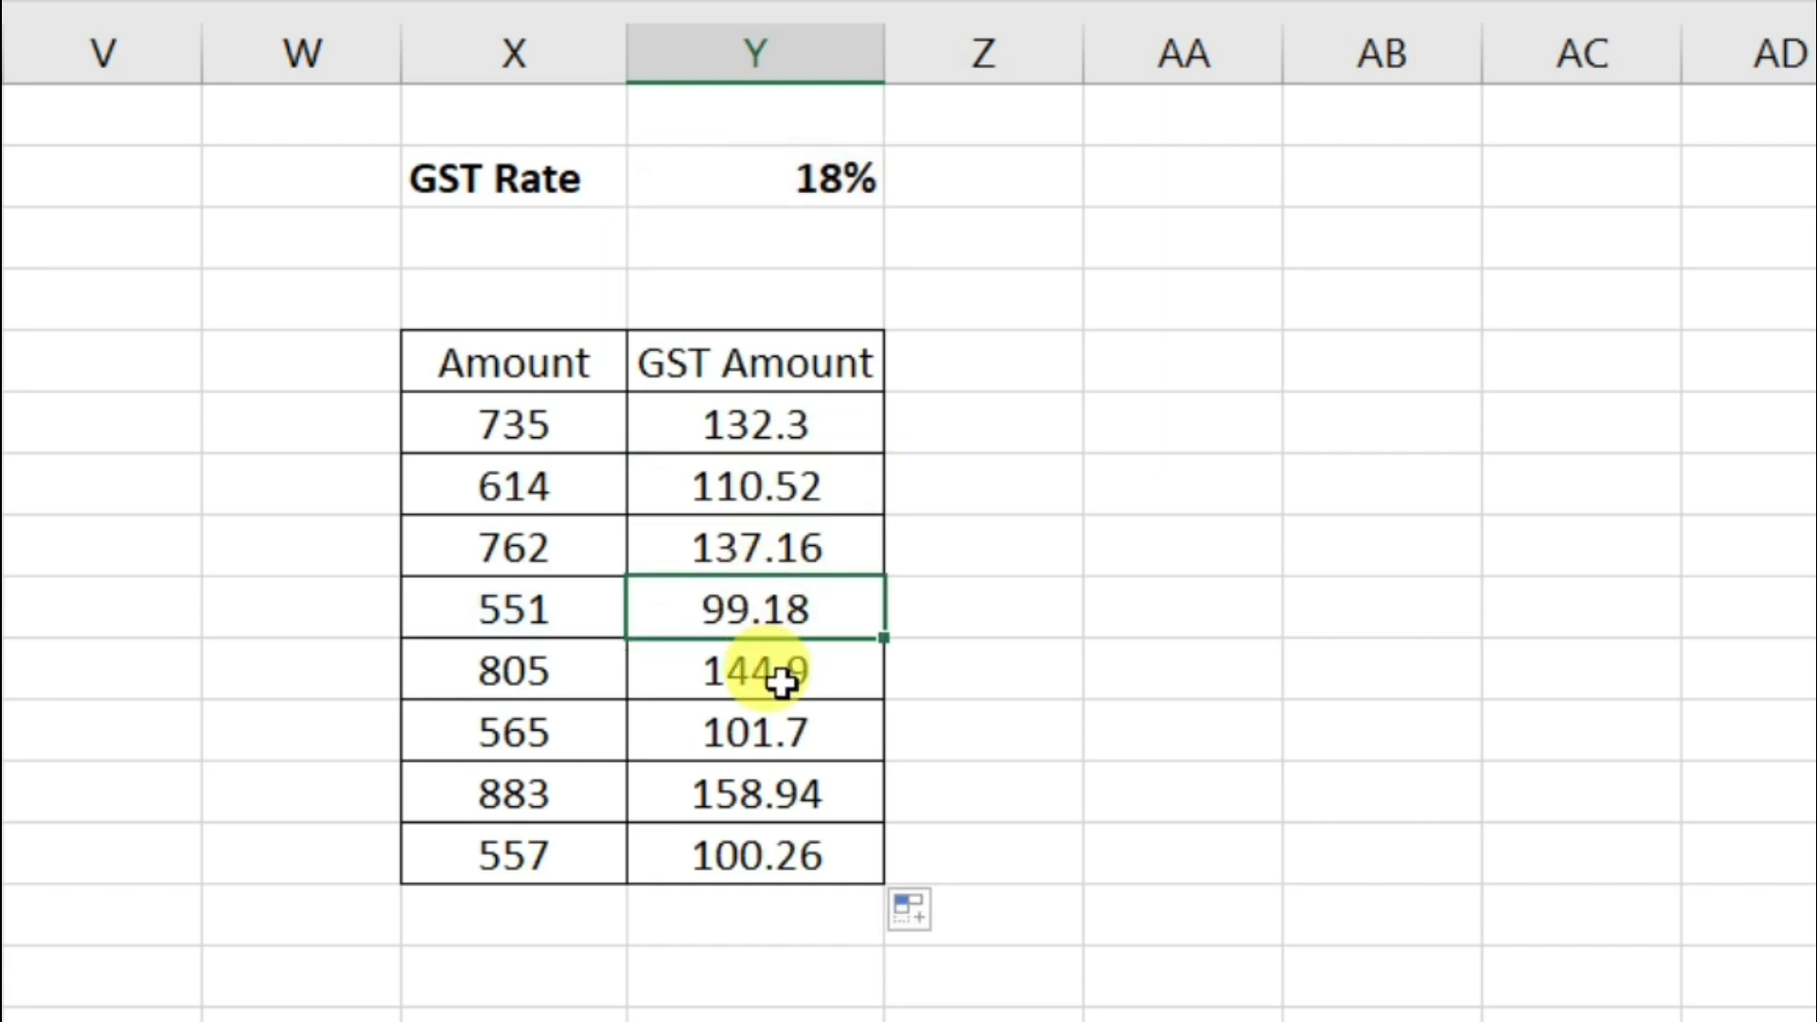